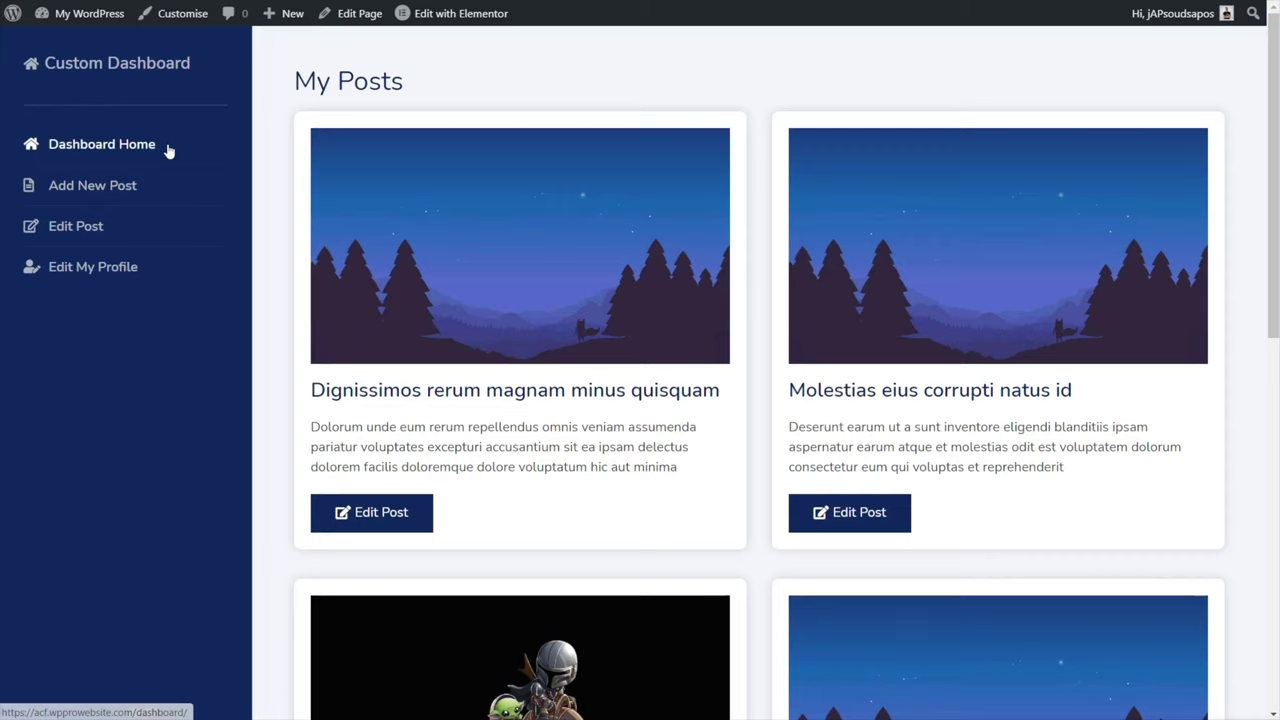
Look through the My Posts listing and open the post "Dignissimos rerum magnam minus quisquam" for editing.
scroll(511, 320, "down", 5)
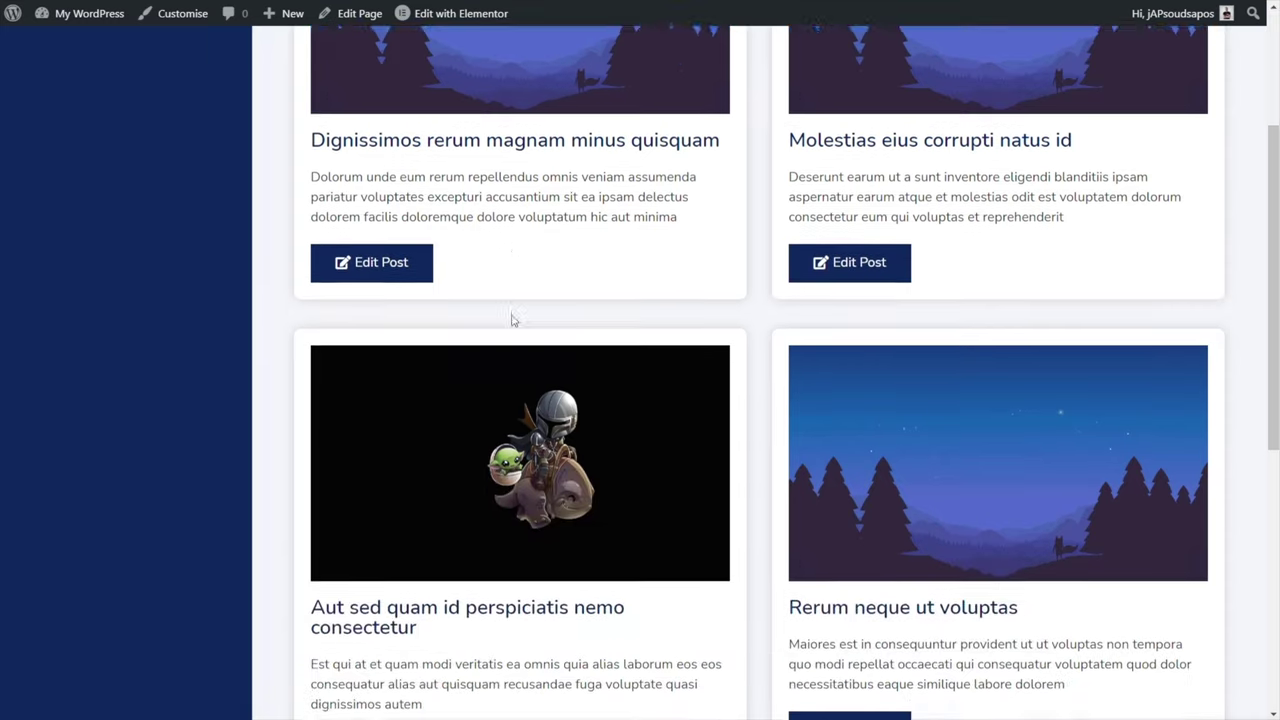
scroll(511, 320, "down", 2)
scroll(511, 320, "up", 7)
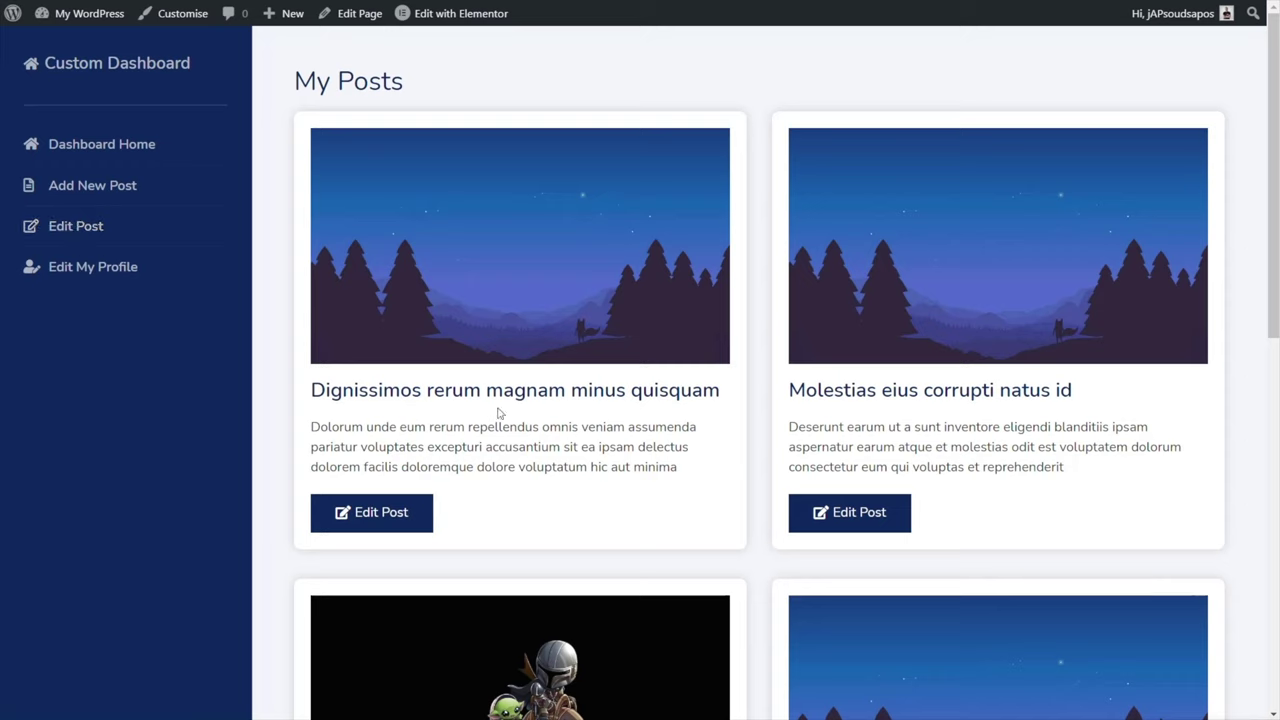
left_click(390, 515)
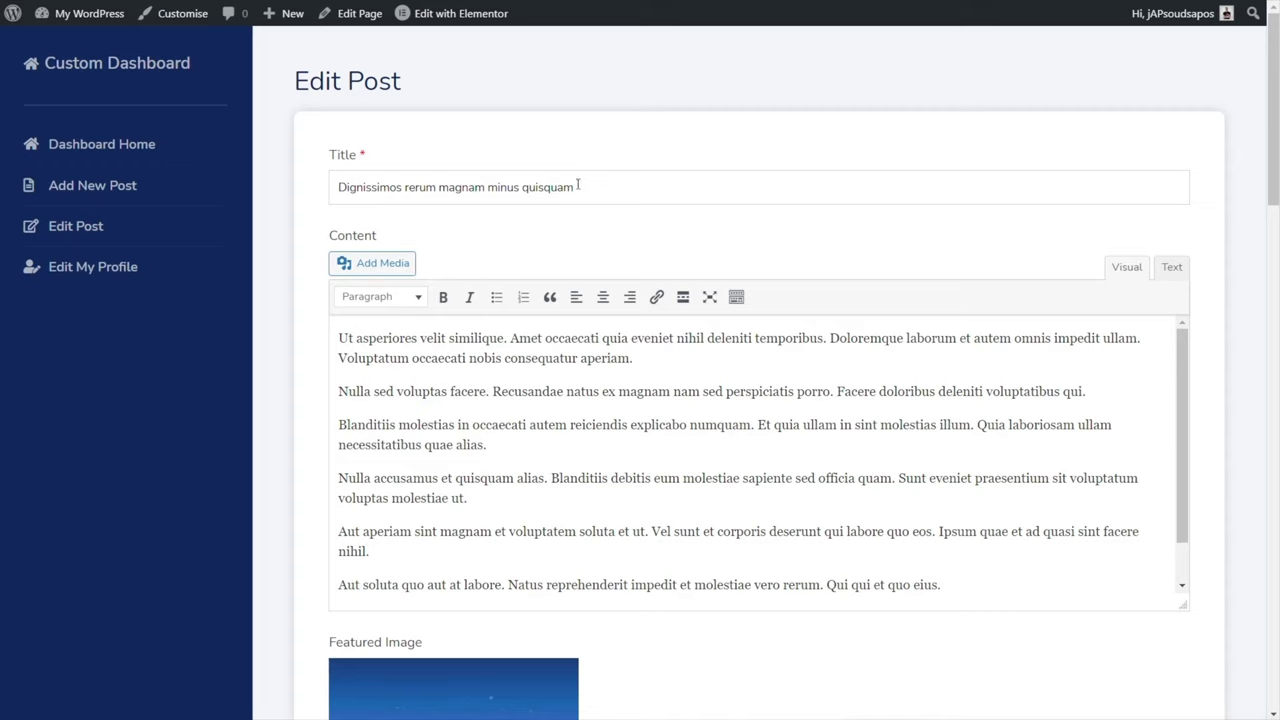
Collapse the second Gallery Description block and the Basic Content Block in the Flexi Content section.
scroll(1240, 274, "down", 3)
scroll(1240, 274, "down", 2)
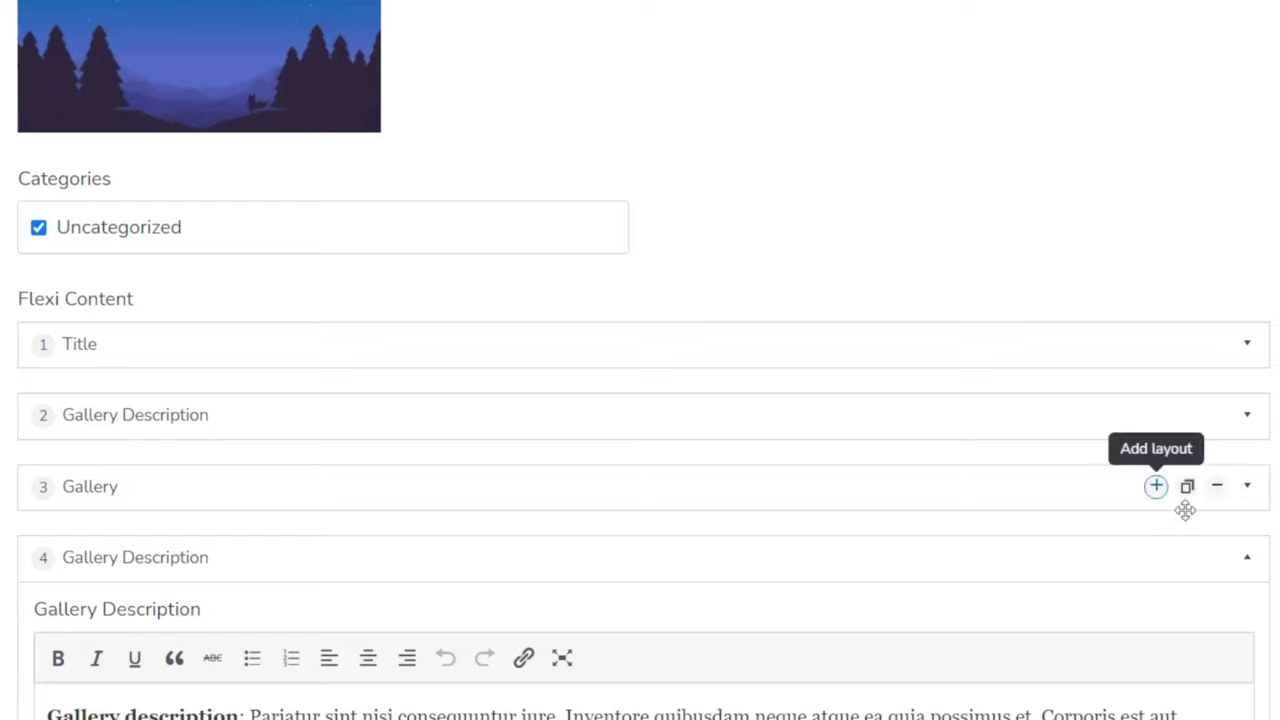
left_click(1249, 559)
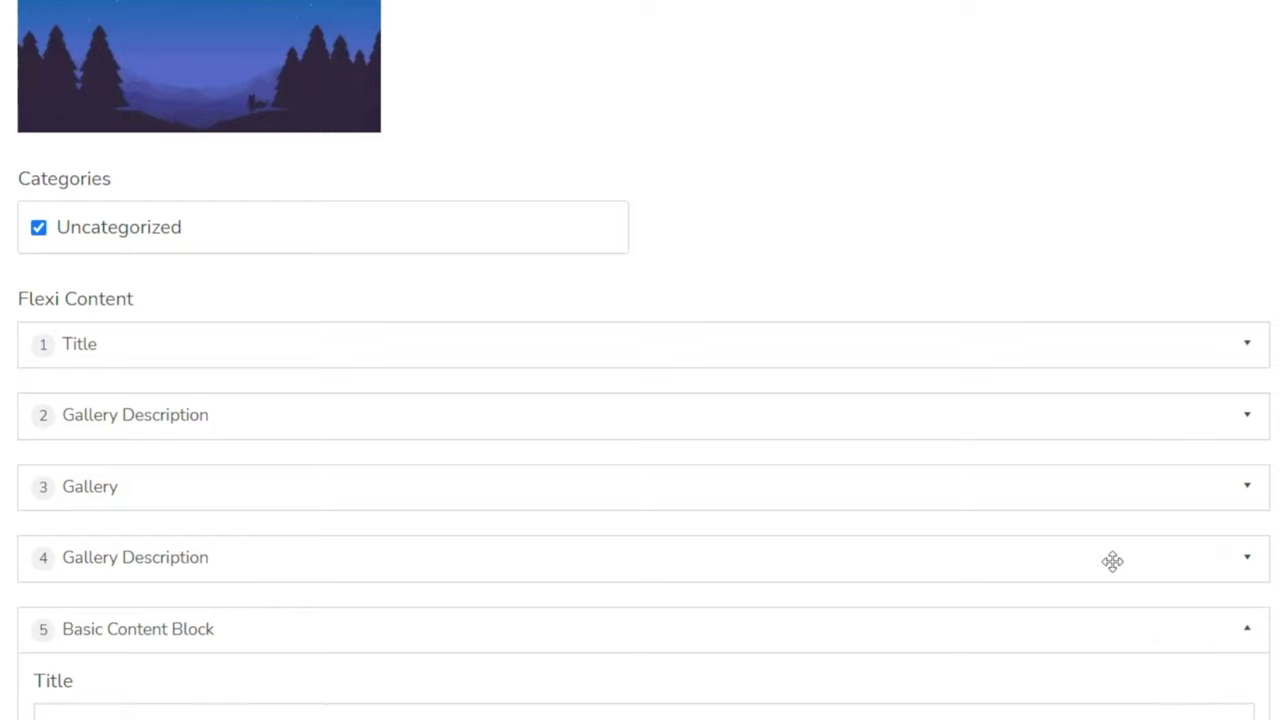
left_click(1249, 631)
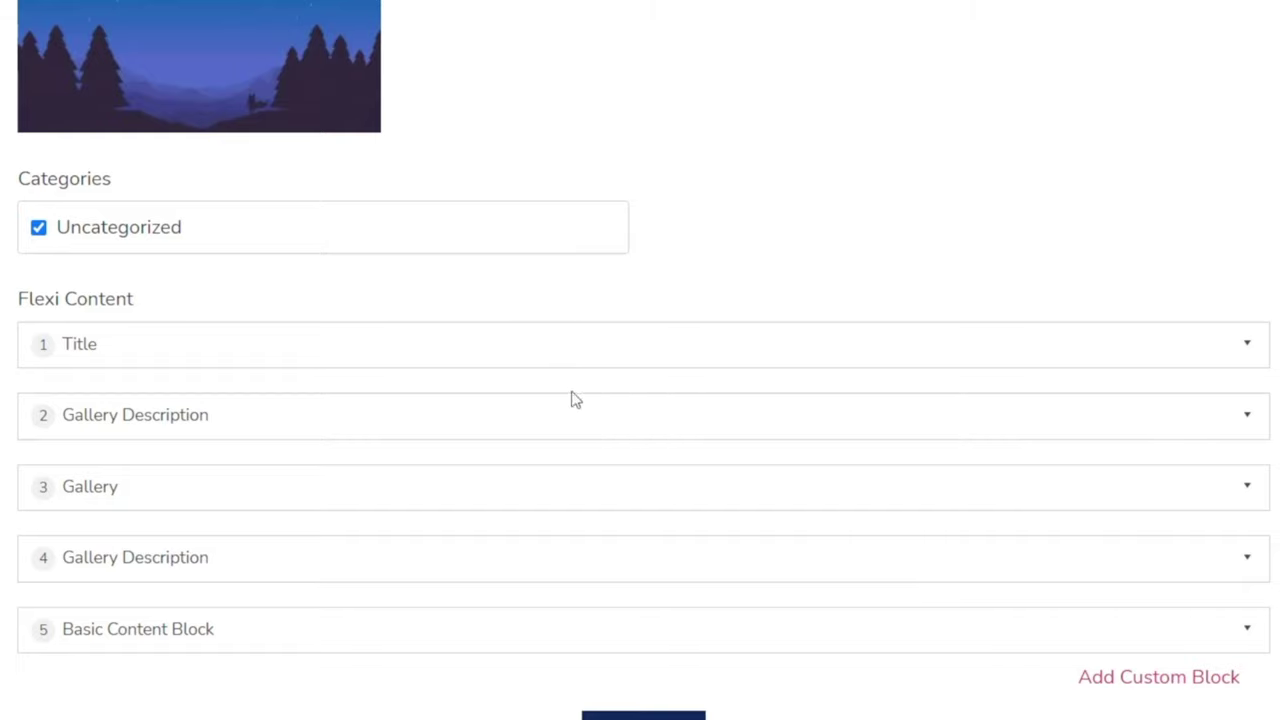
scroll(560, 375, "down", 1)
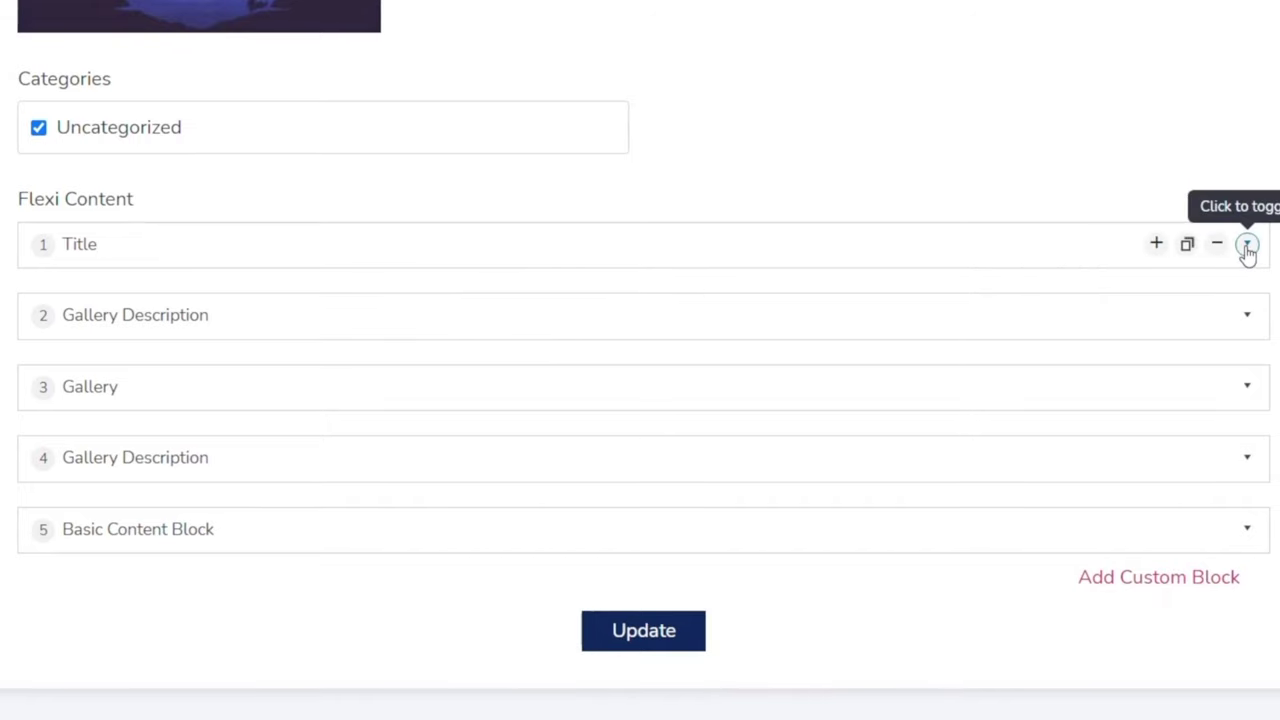
Examine the contents of the Title, first Gallery Description and Gallery blocks, collapsing each one after viewing.
left_click(1247, 247)
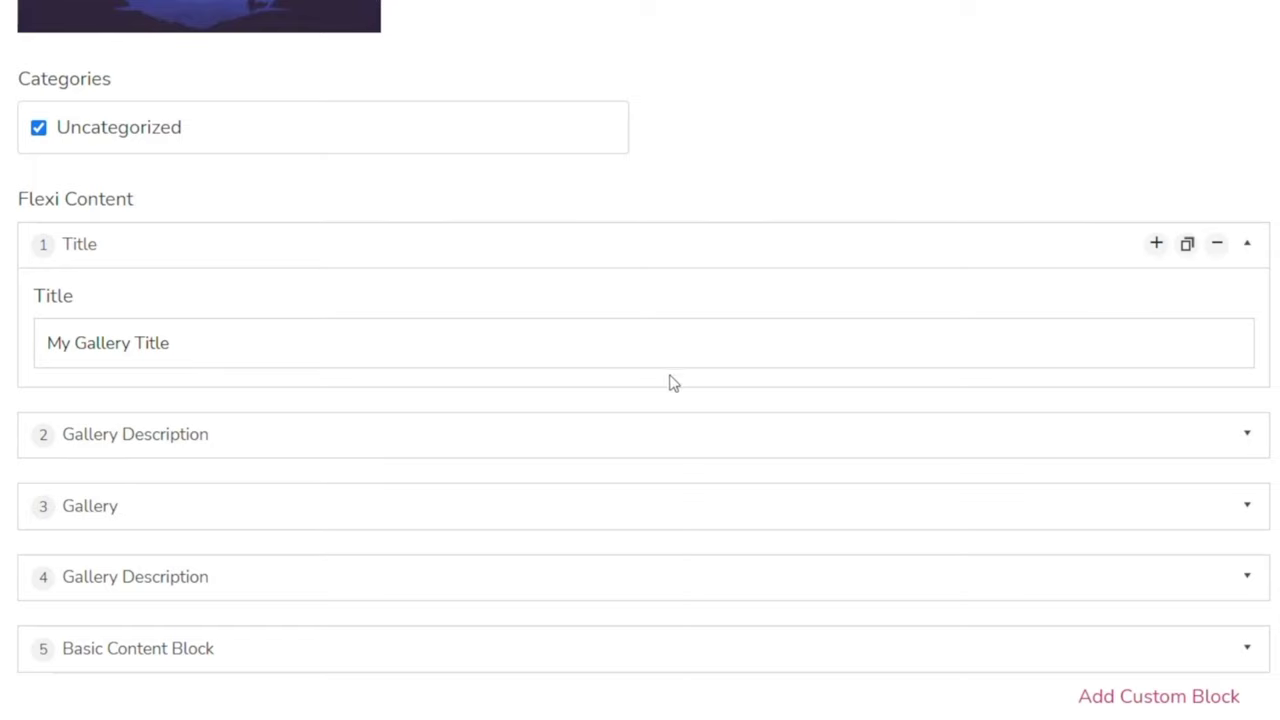
left_click(1250, 245)
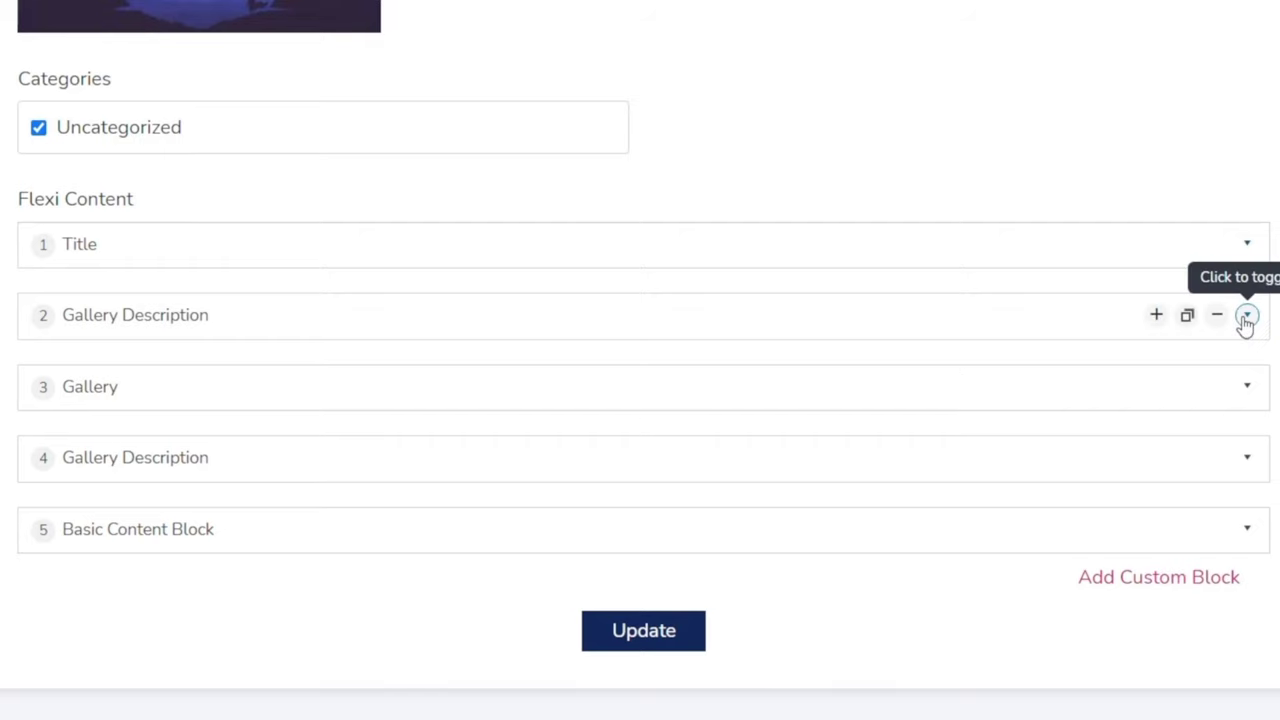
left_click(1246, 316)
scroll(709, 594, "down", 3)
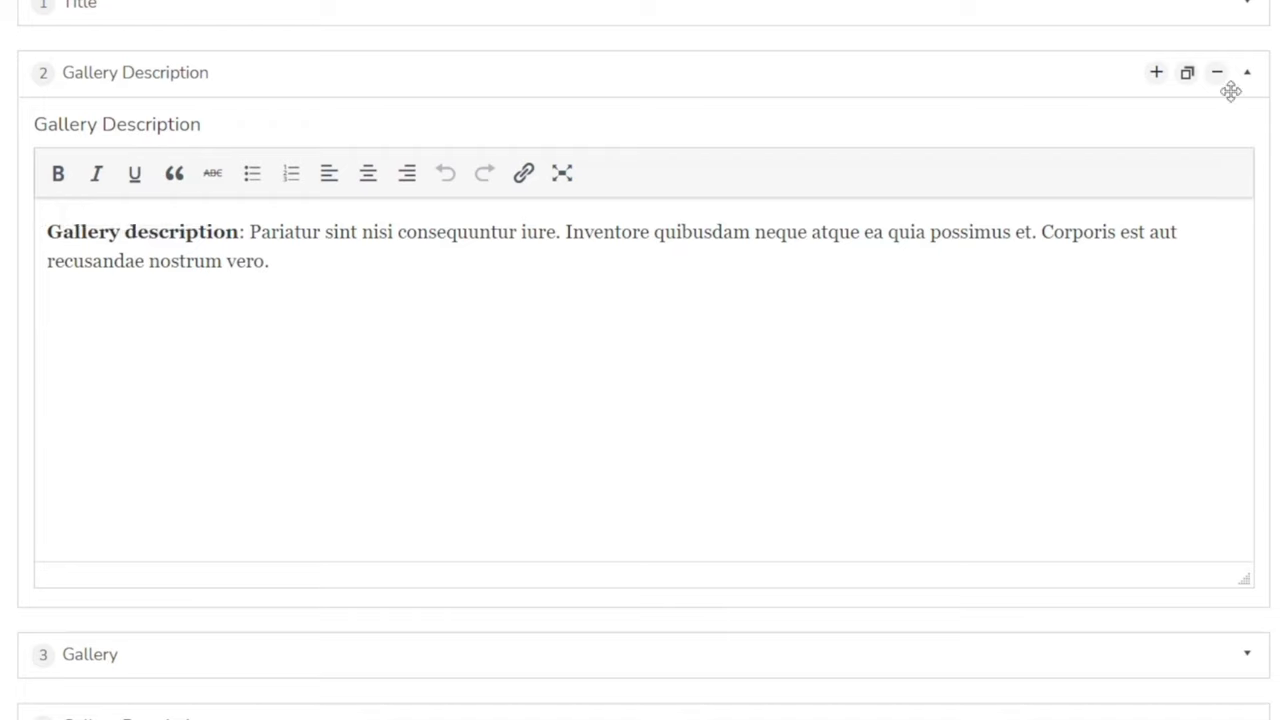
left_click(1246, 76)
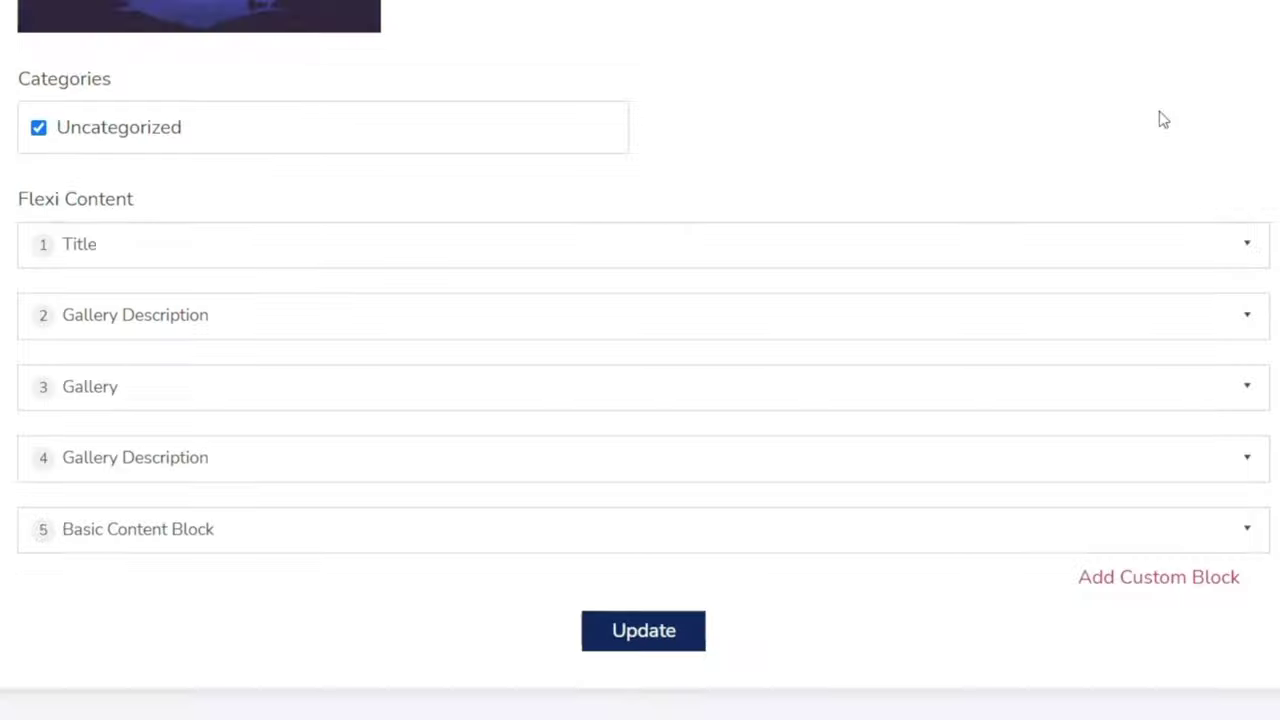
left_click(1248, 388)
scroll(957, 443, "down", 3)
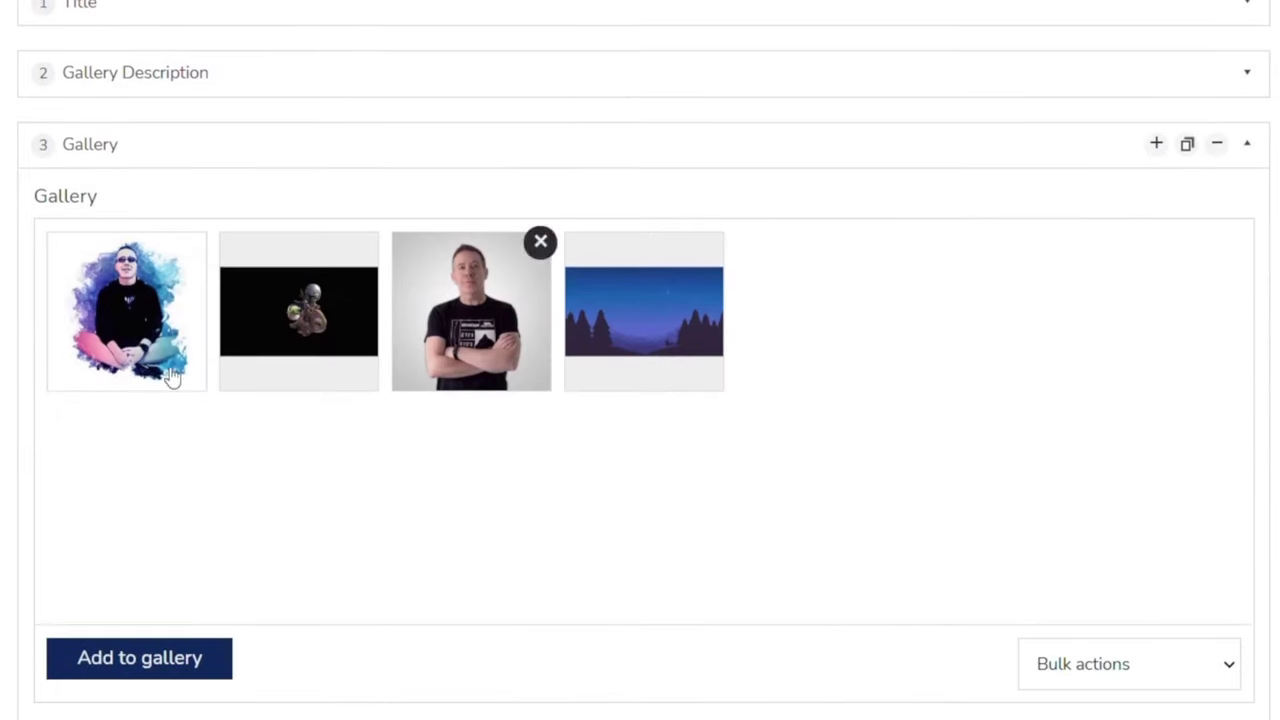
left_click(1247, 145)
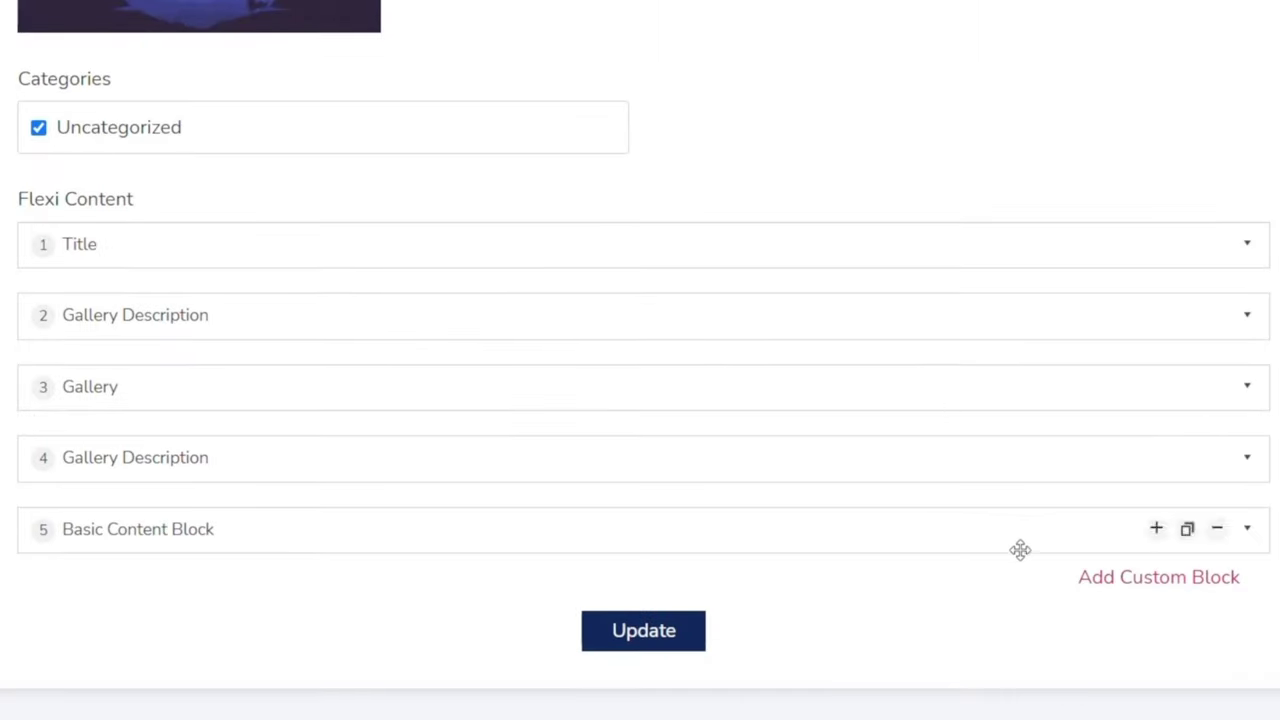
Expand the Basic Content Block, initialize its content editor and review its fields through to the button settings.
left_click(1249, 530)
scroll(1000, 509, "down", 7)
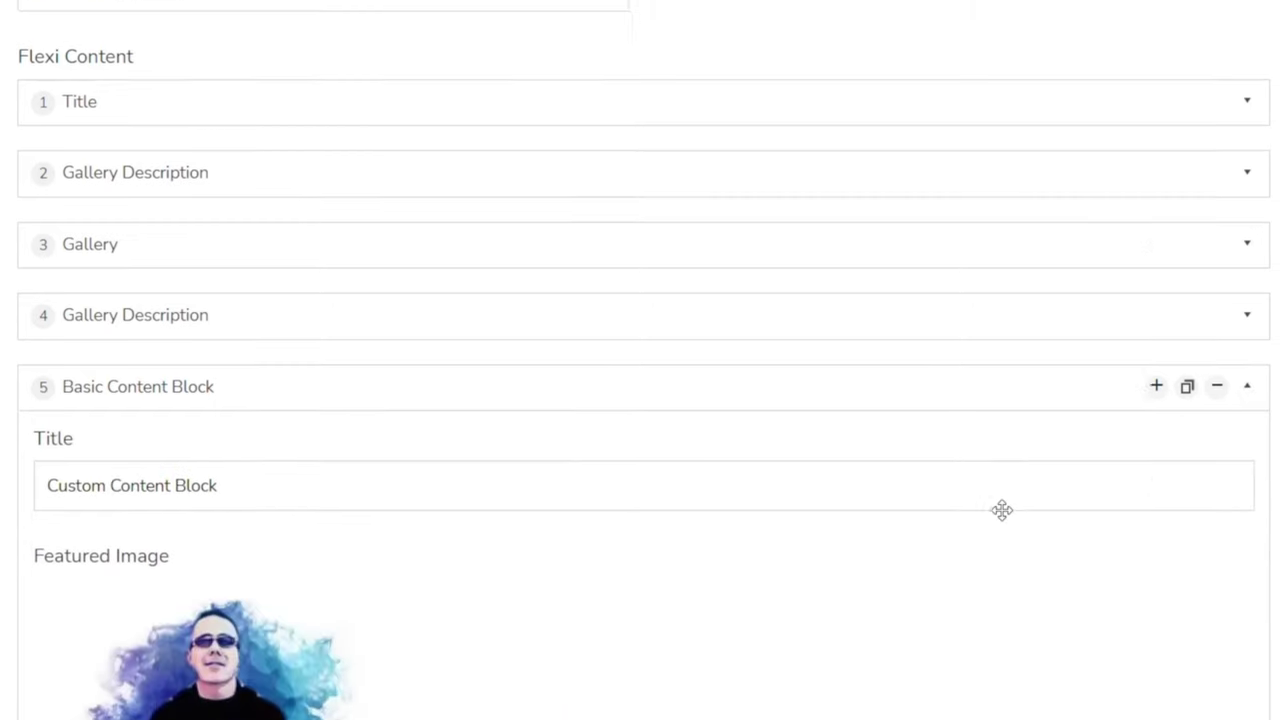
scroll(1000, 509, "up", 1)
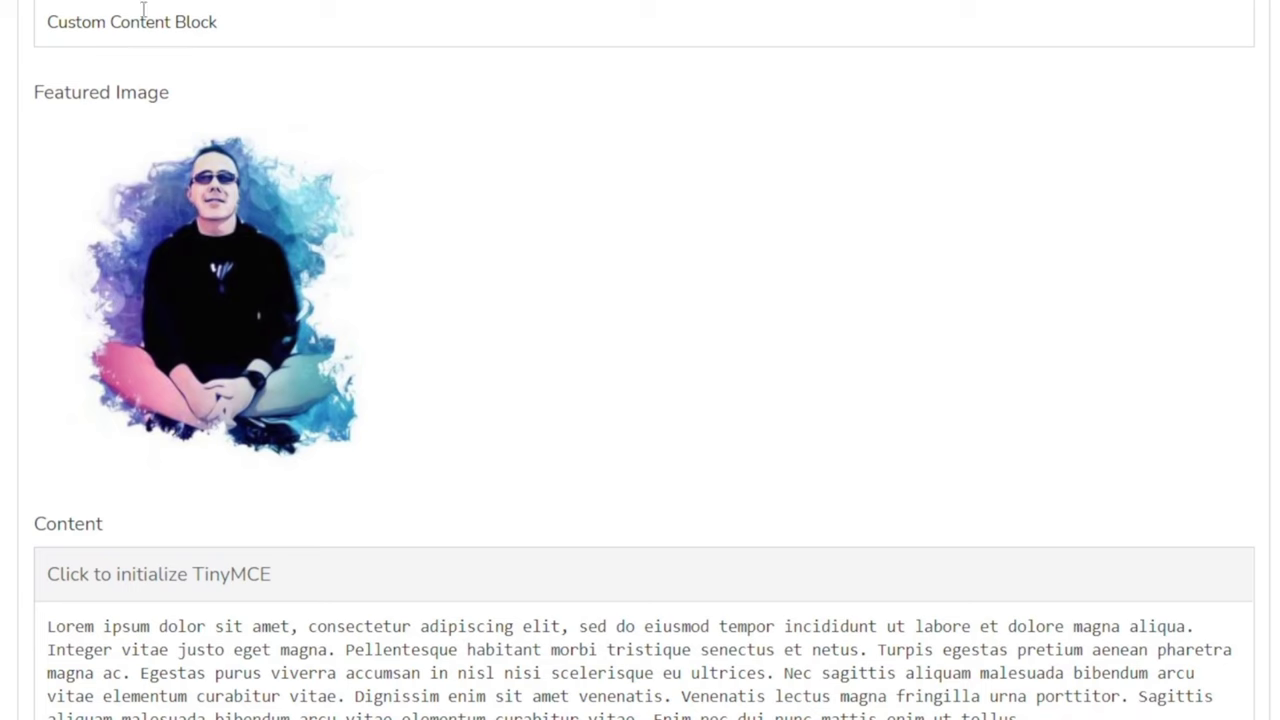
scroll(620, 207, "down", 1)
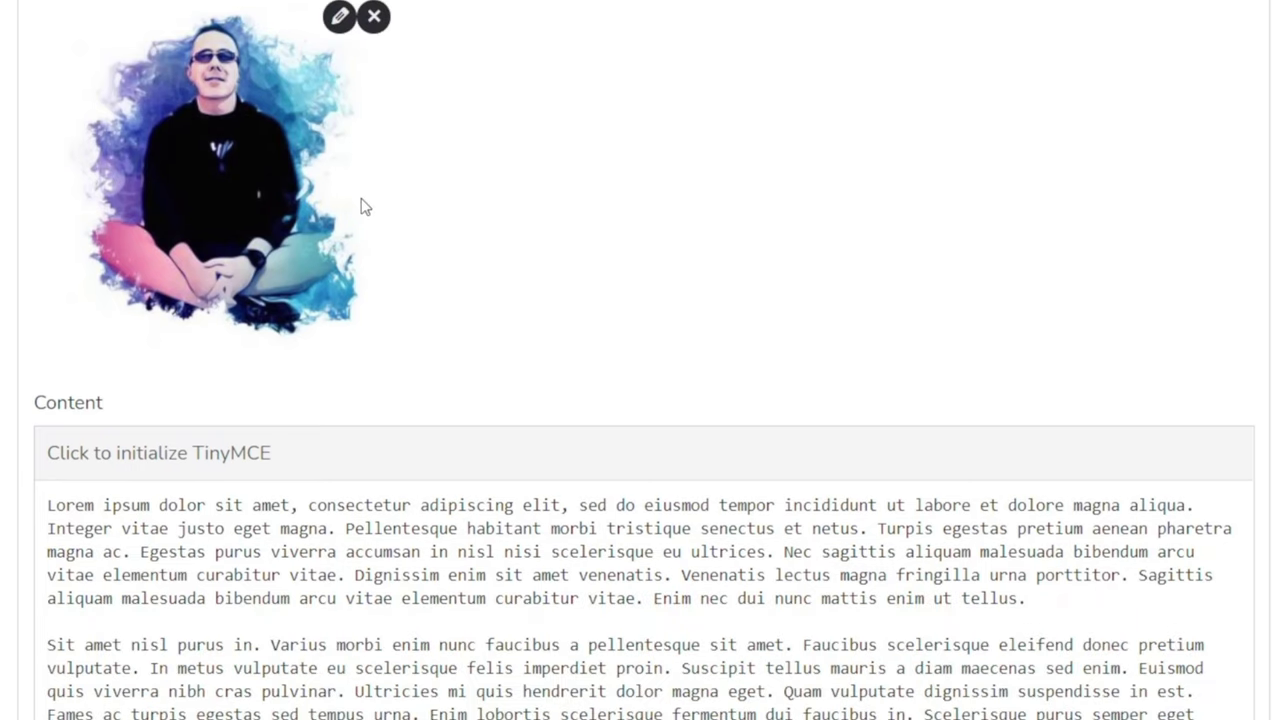
scroll(365, 207, "down", 2)
left_click(236, 209)
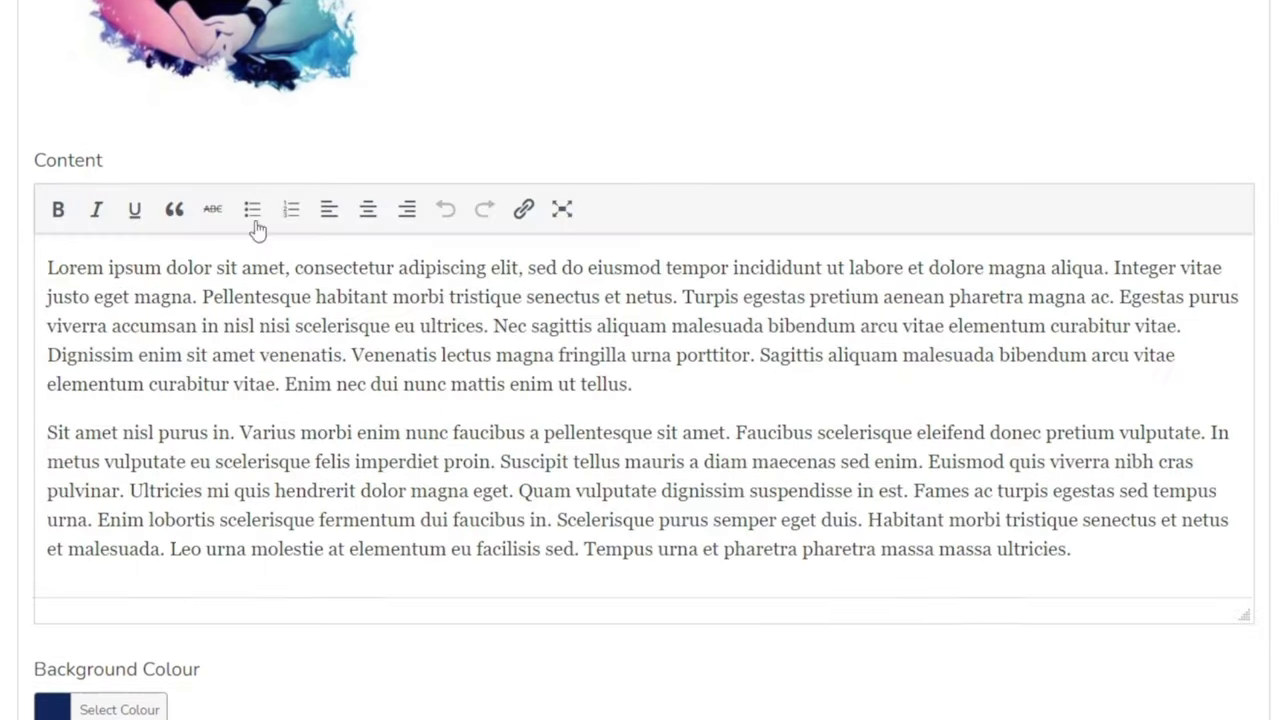
scroll(206, 383, "down", 3)
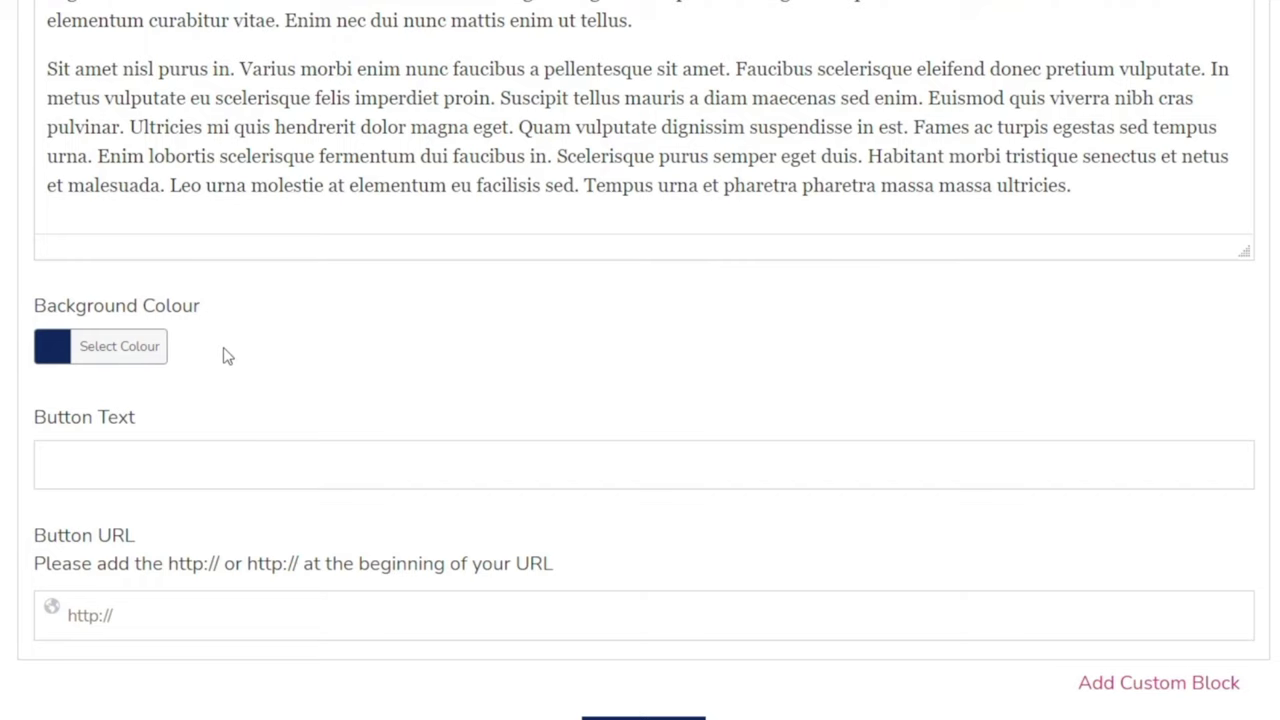
scroll(245, 410, "down", 1)
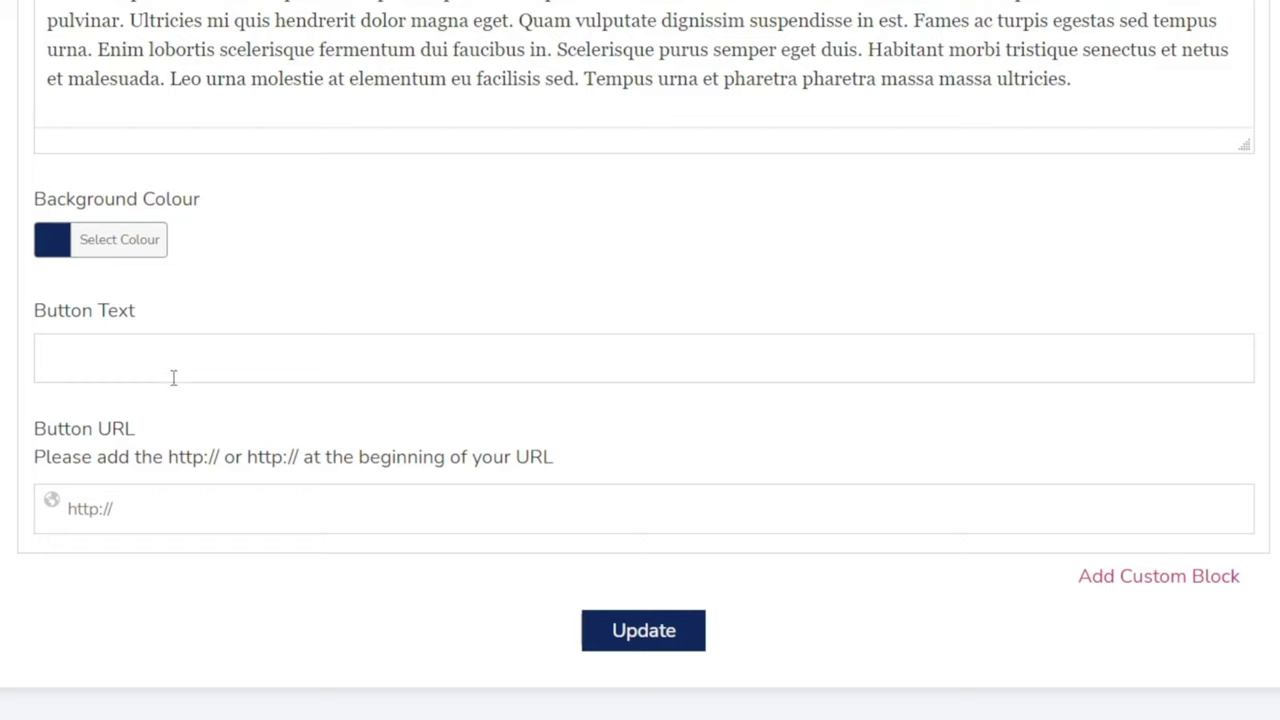
Enter "kjlkfjdf" as the Button URL of the Basic Content Block and collapse the block.
left_click(153, 490)
type("kjlkfjdf")
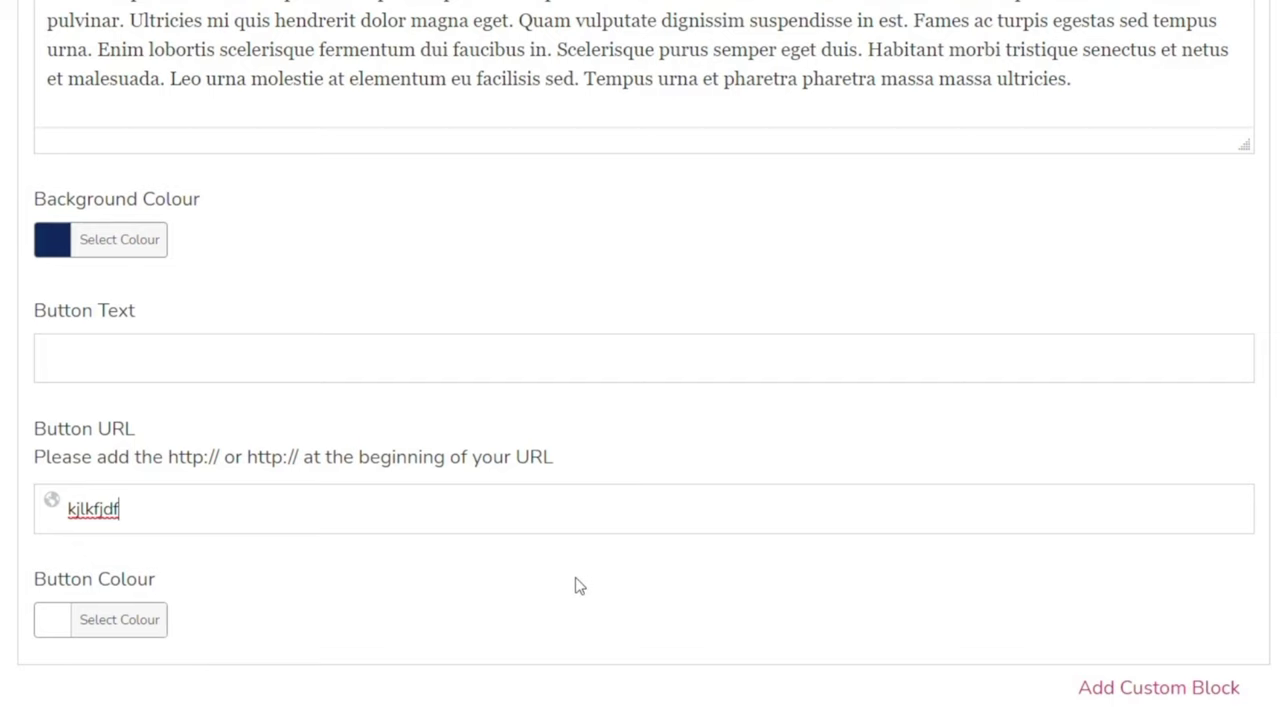
scroll(578, 586, "up", 6)
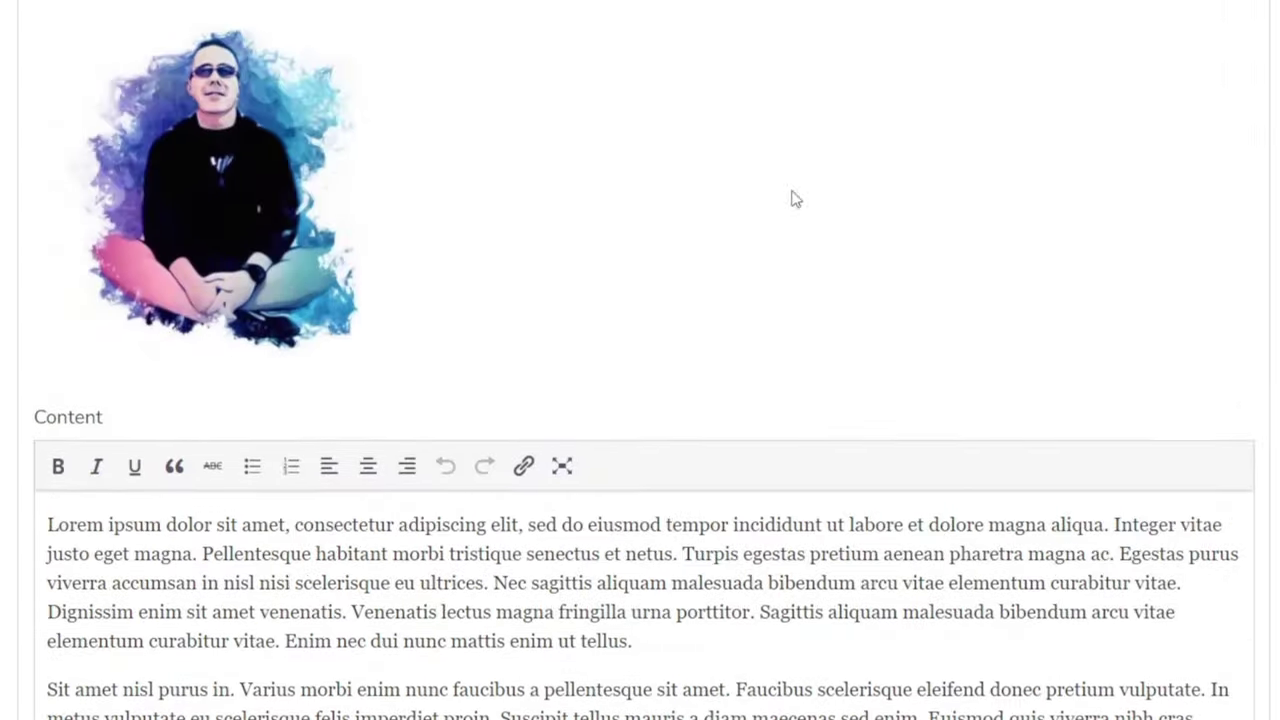
scroll(995, 366, "up", 3)
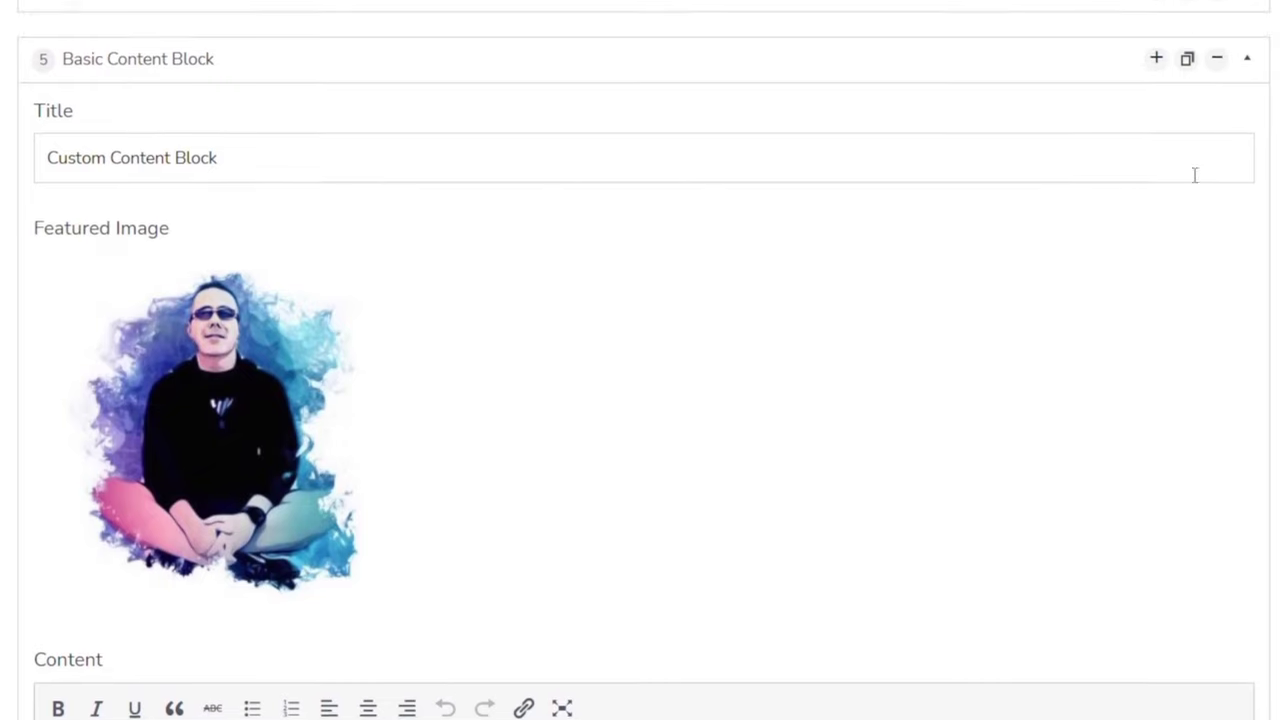
left_click(1246, 69)
Move the Basic Content Block to the first position in the Flexi Content list.
scroll(390, 362, "up", 3)
scroll(414, 471, "down", 2)
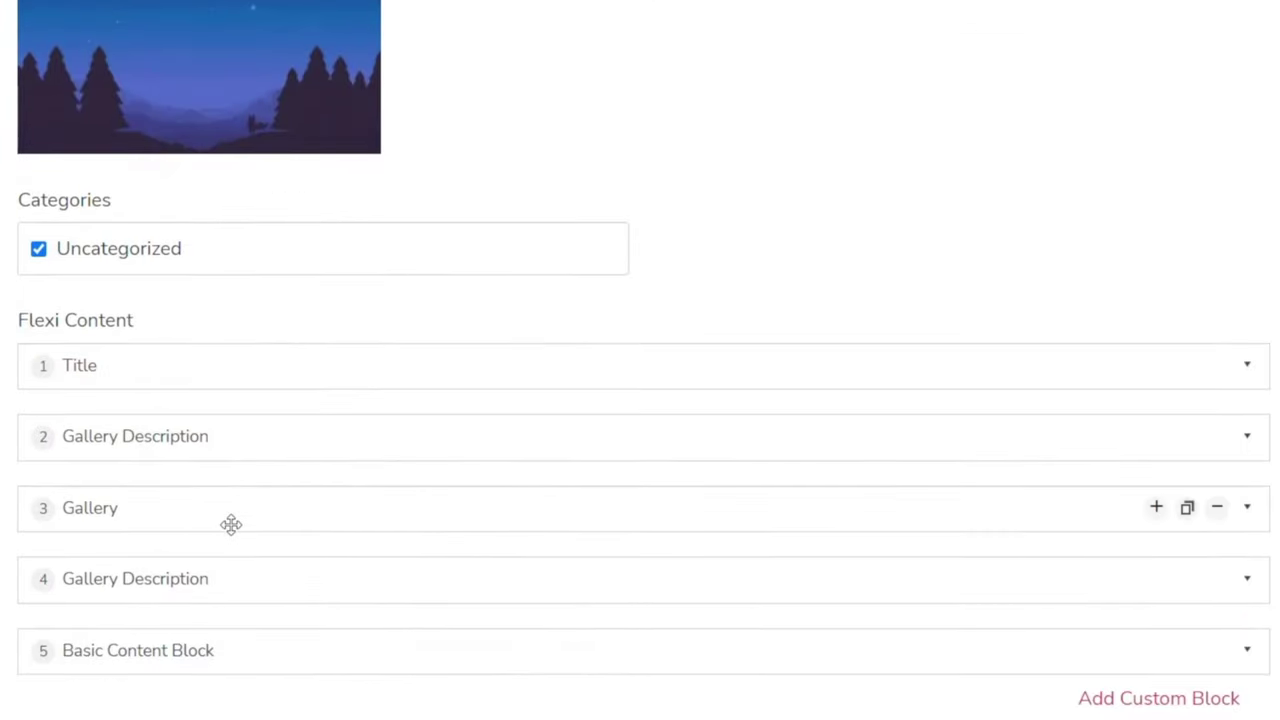
scroll(225, 505, "down", 1)
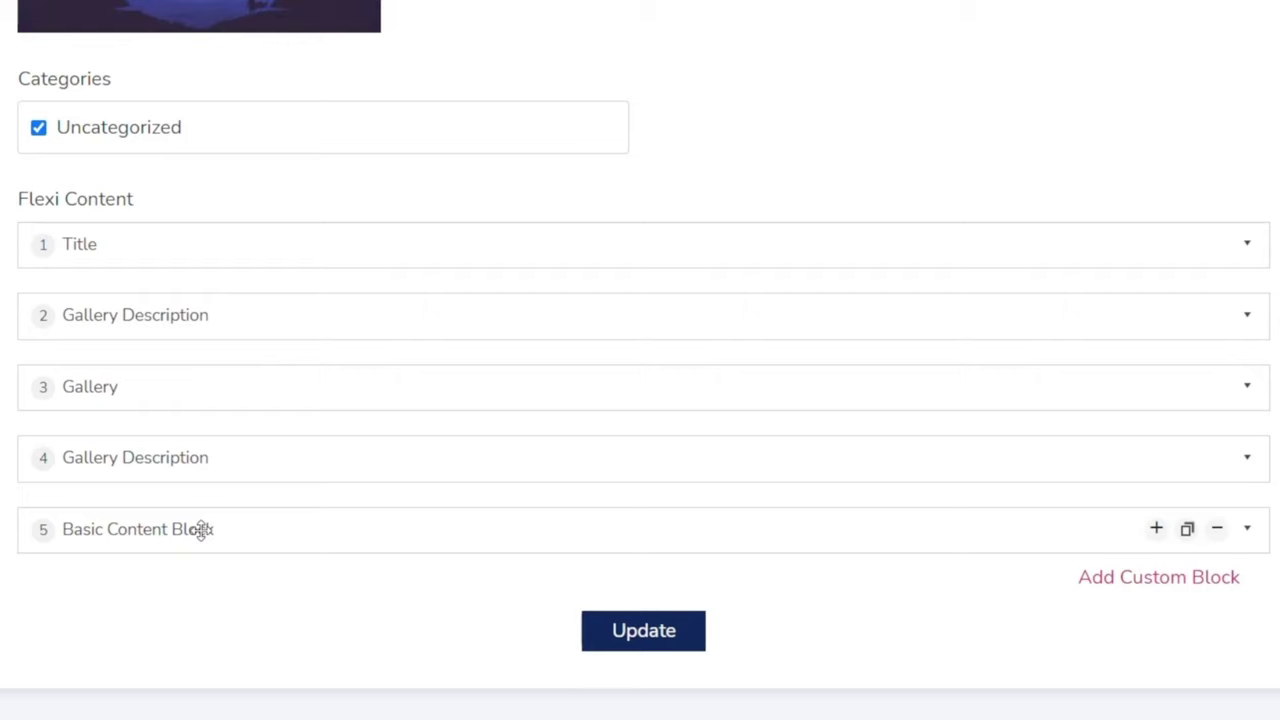
left_click_drag(201, 530, 194, 313)
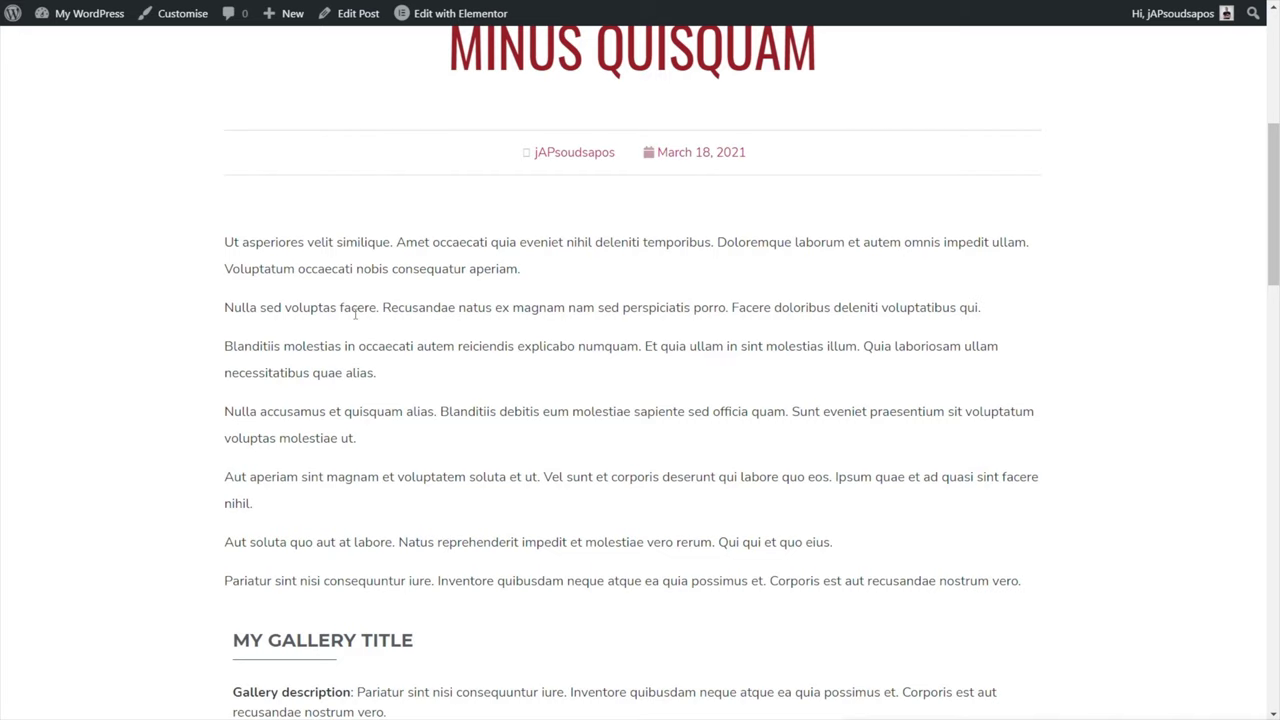
Review the published post from its header through the body text, gallery title and gallery description.
scroll(352, 337, "up", 5)
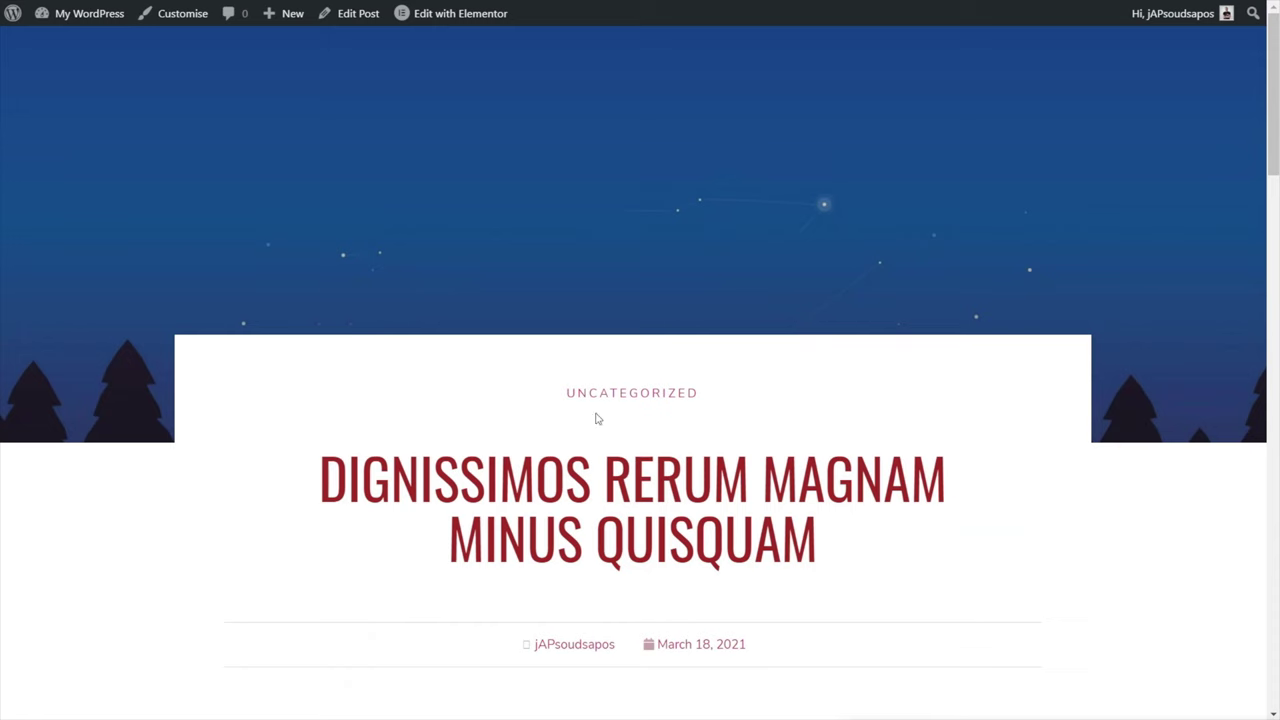
scroll(443, 274, "down", 2)
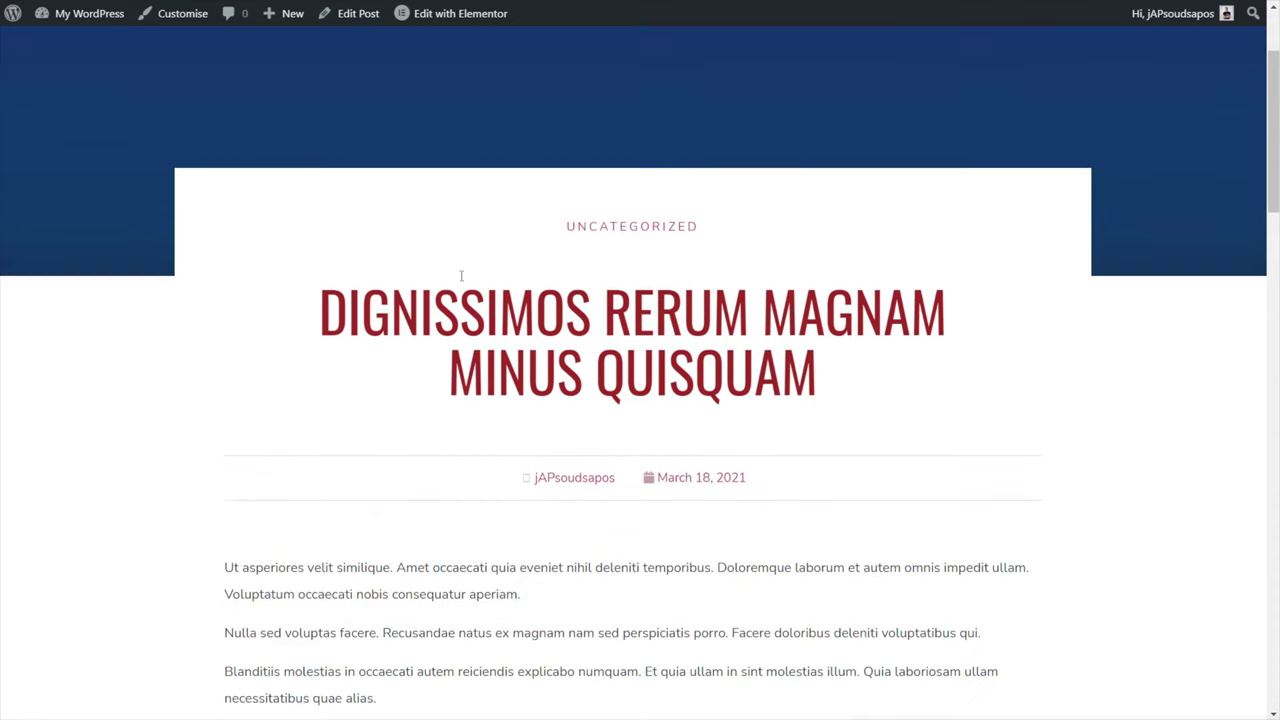
scroll(451, 434, "down", 3)
scroll(392, 436, "down", 1)
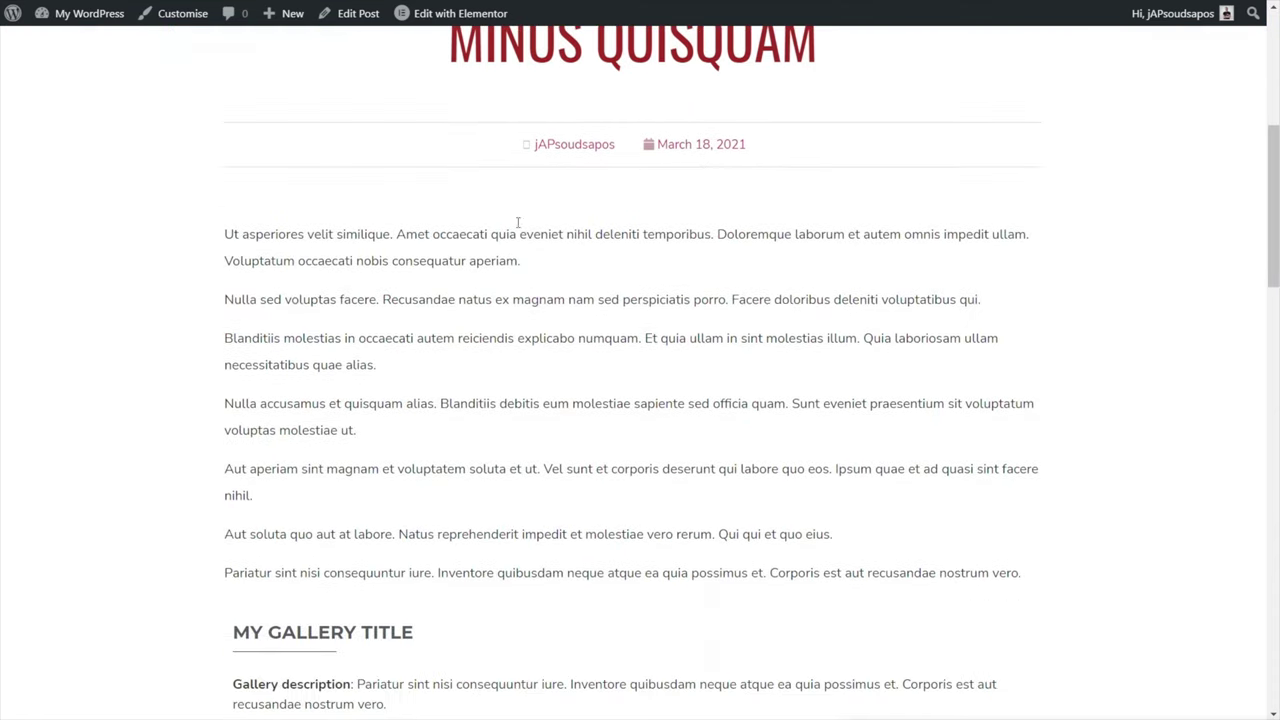
scroll(425, 415, "down", 2)
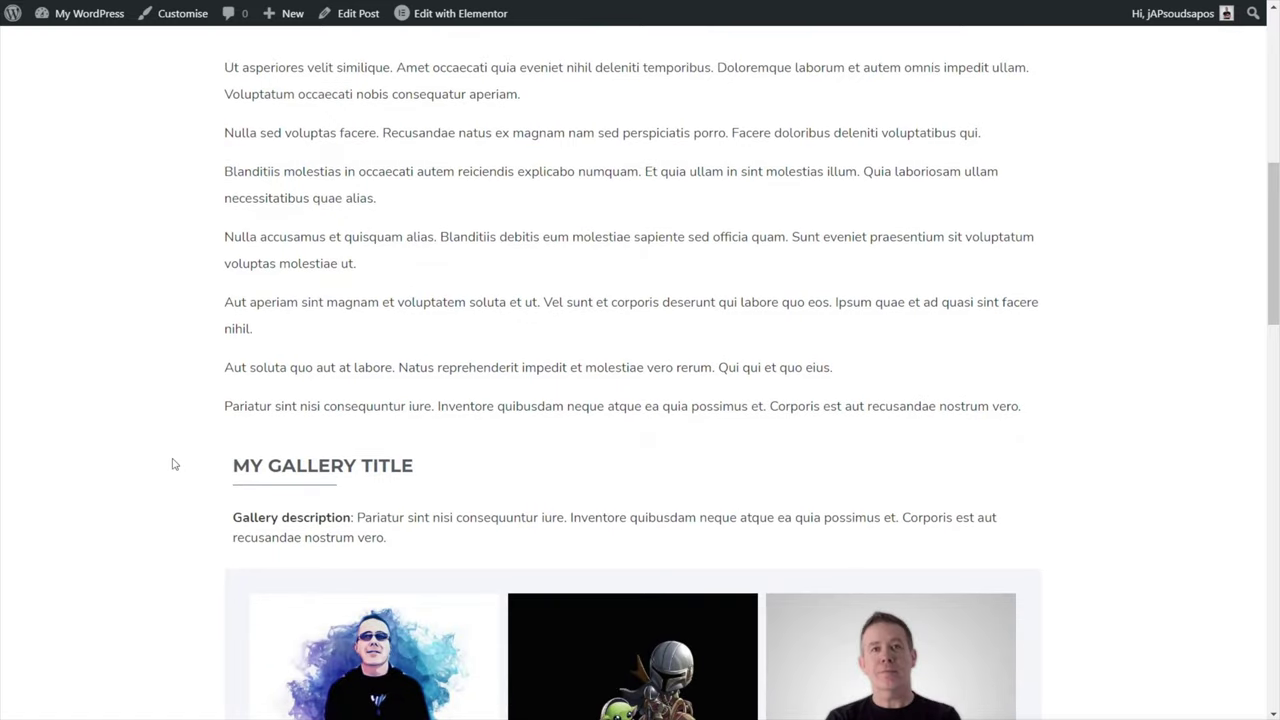
left_click_drag(416, 466, 235, 465)
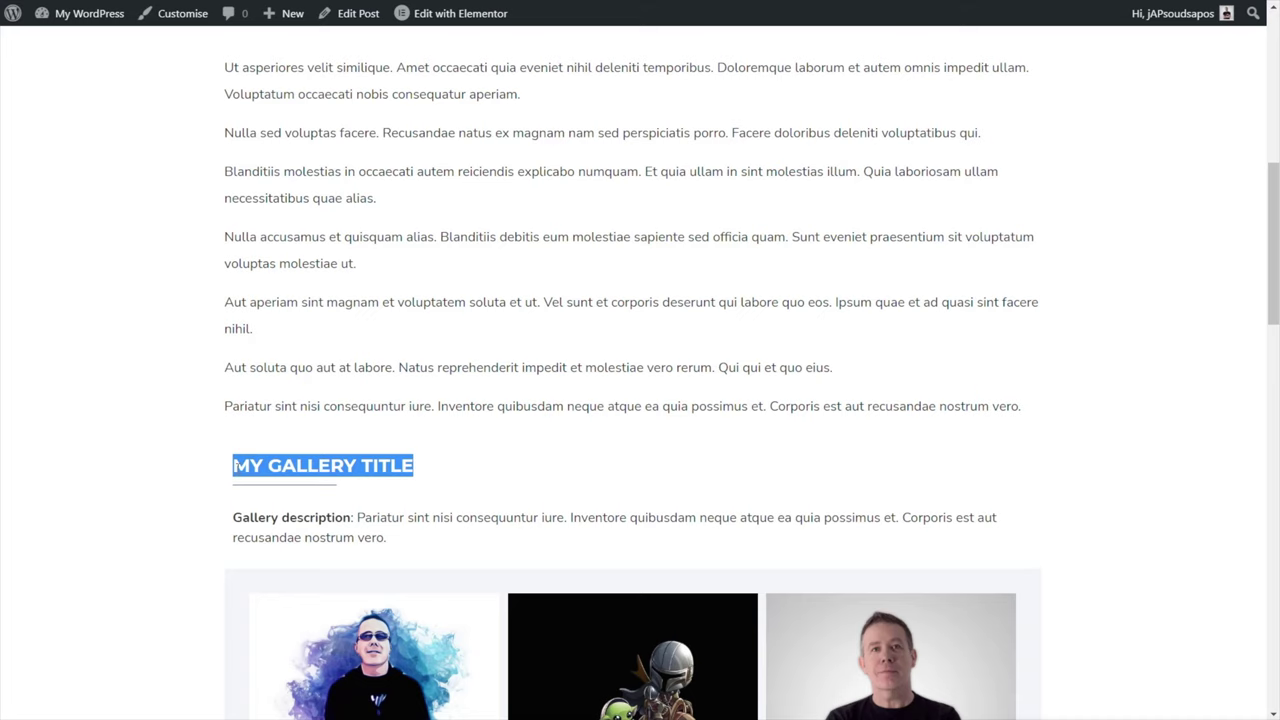
scroll(486, 529, "down", 1)
left_click_drag(425, 466, 205, 476)
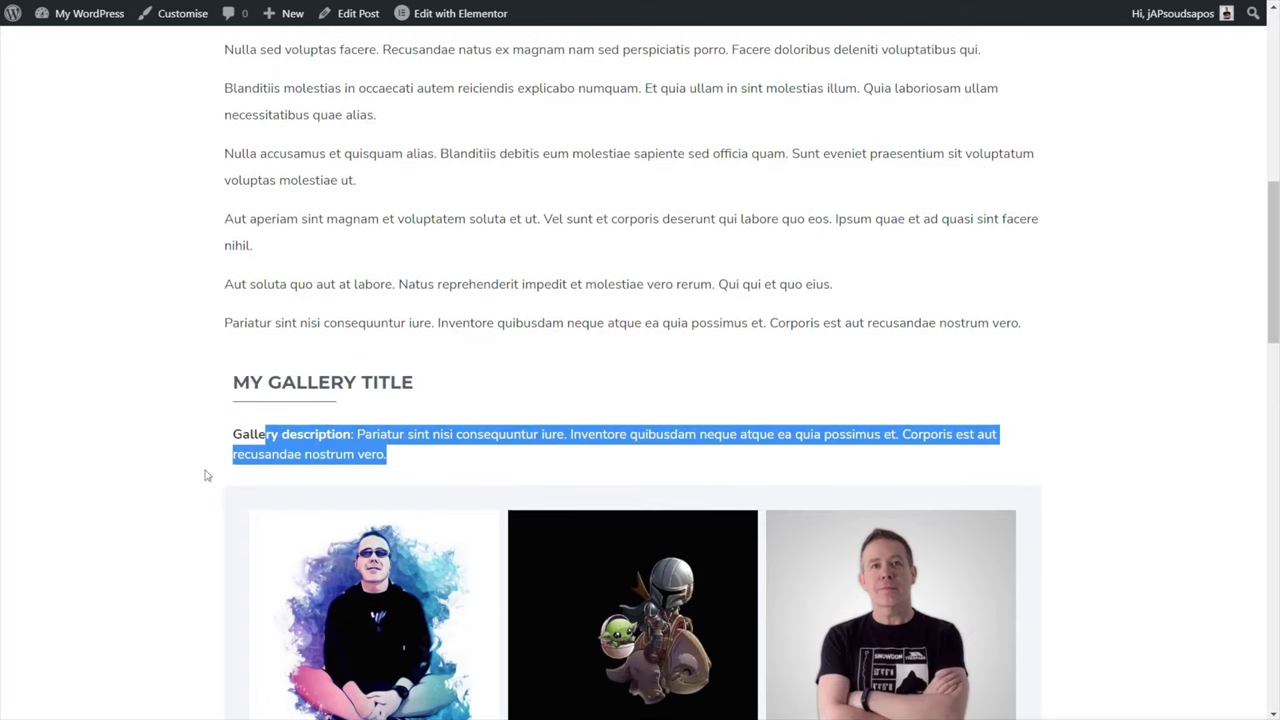
View the first gallery image enlarged, close it, and inspect the Custom Content Block further down the post.
scroll(205, 476, "down", 4)
left_click(360, 380)
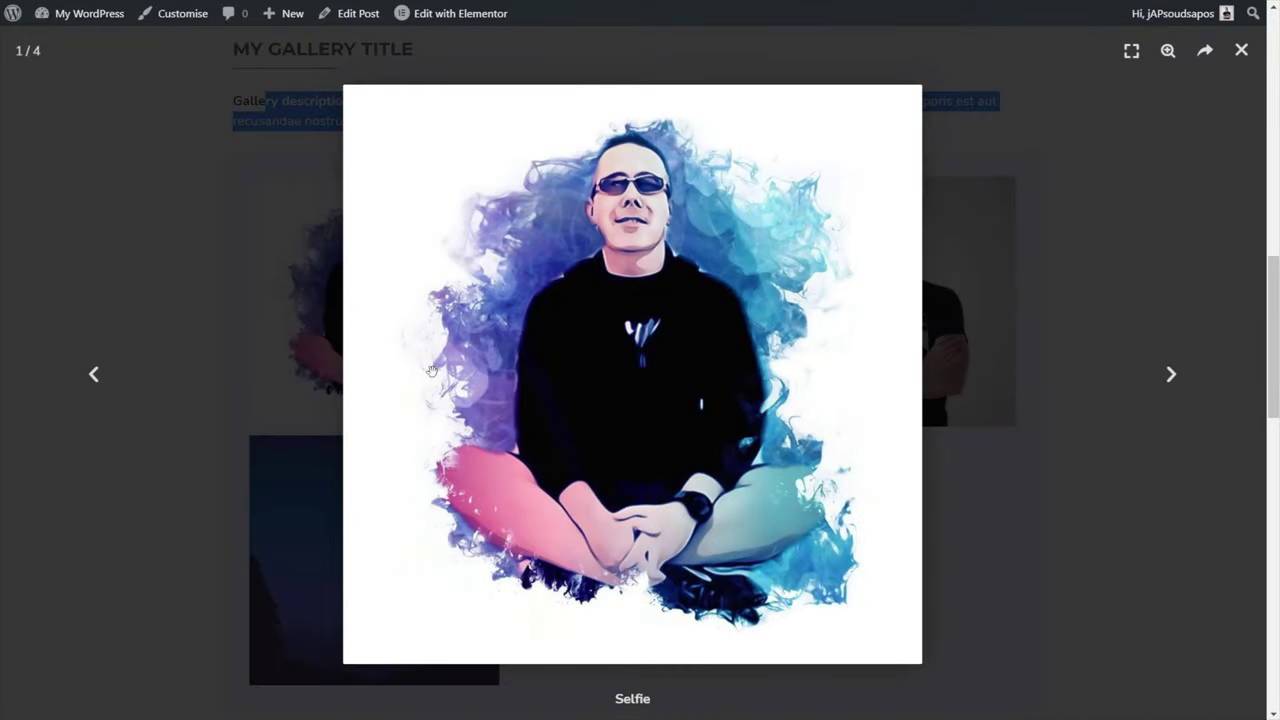
left_click(1240, 52)
scroll(1043, 466, "down", 5)
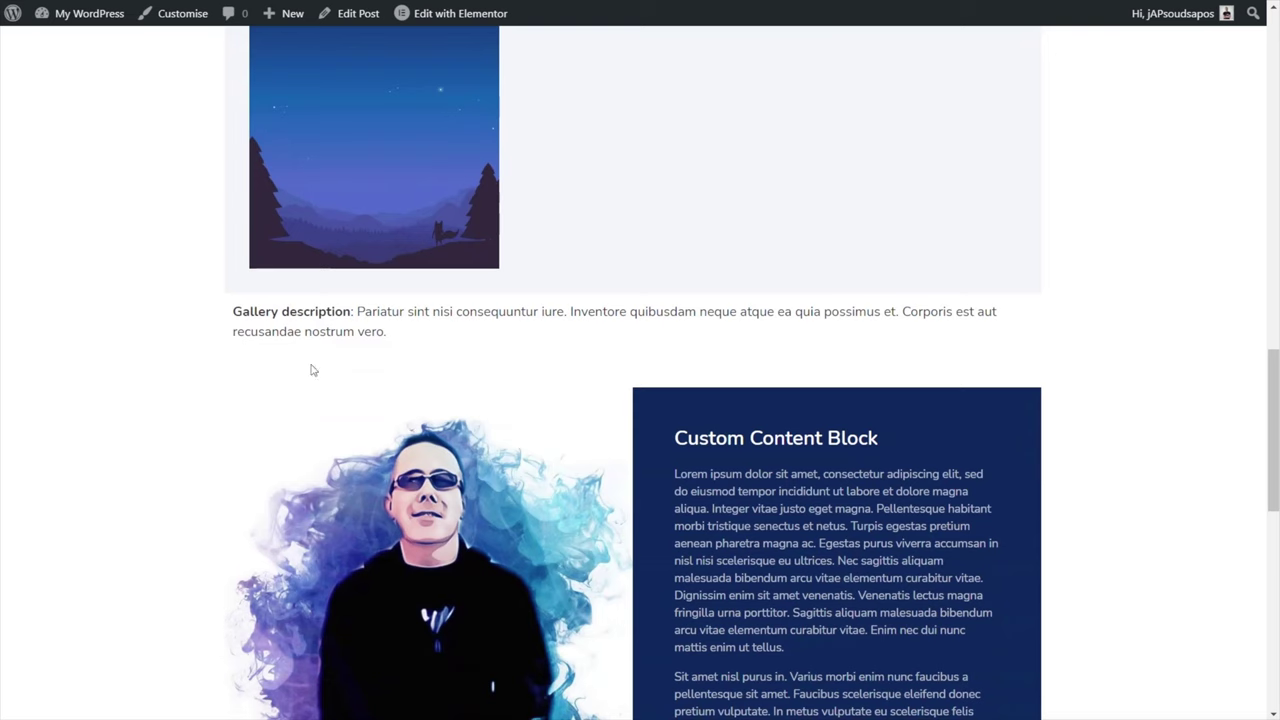
scroll(214, 357, "down", 3)
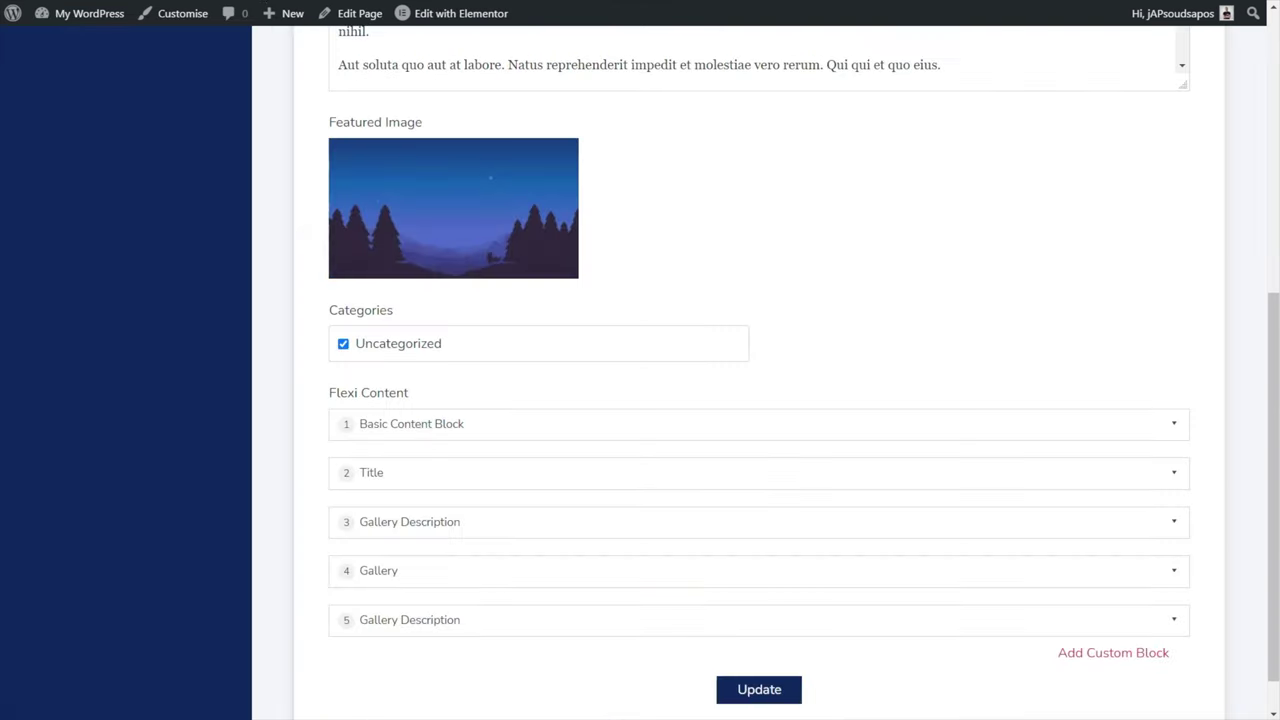
Expand the Basic Content Block and compare its title, image, content, background colour and button fields with the published block.
mouse_move(1163, 431)
left_click(1170, 426)
scroll(617, 423, "down", 2)
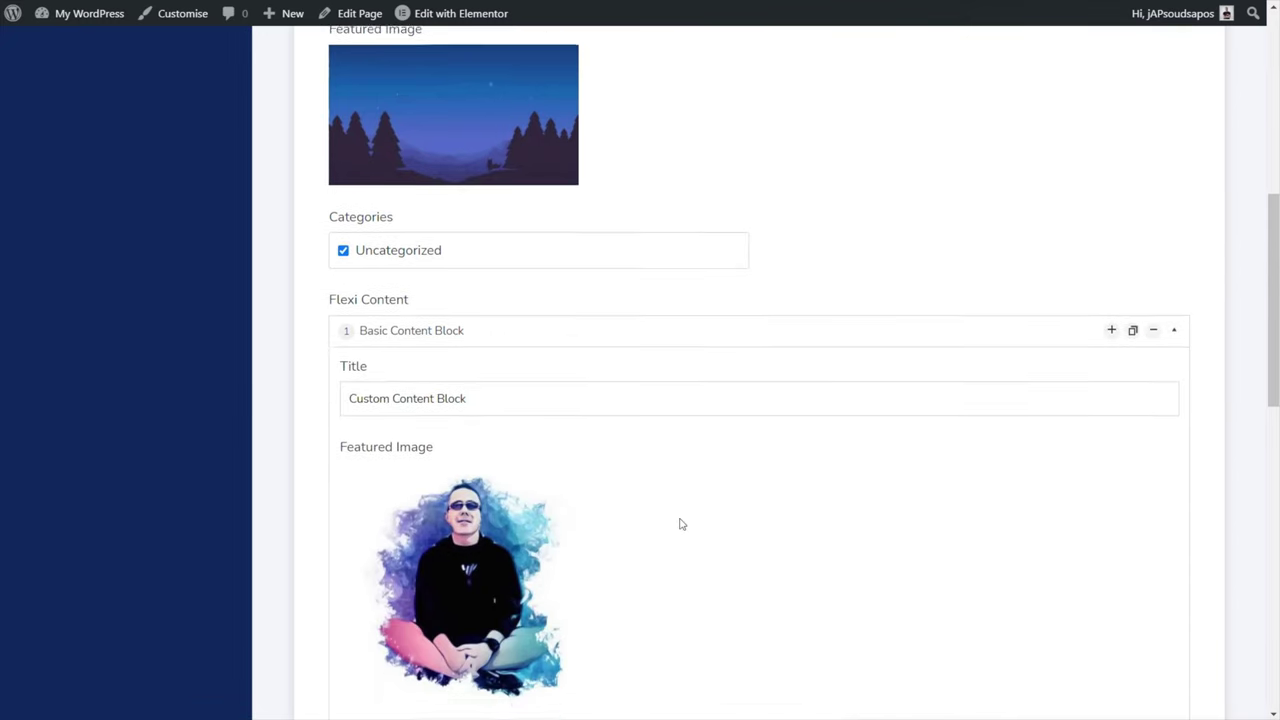
scroll(462, 456, "down", 7)
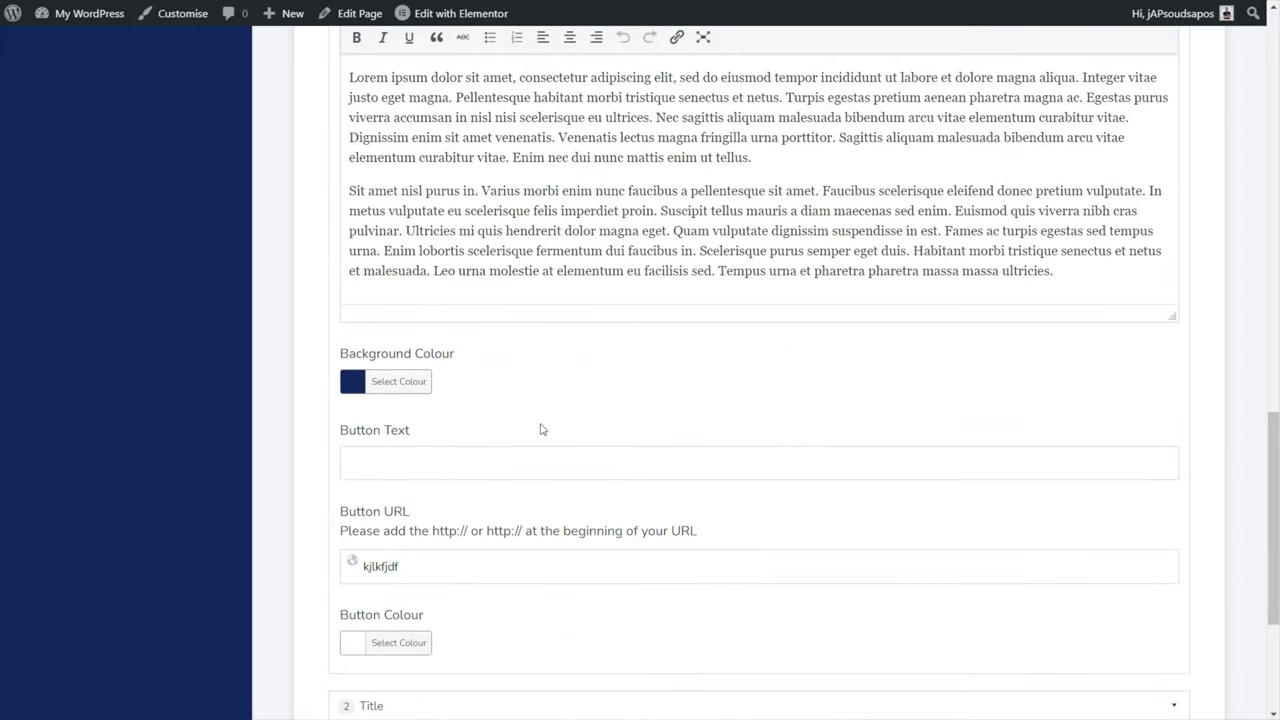
scroll(543, 434, "up", 3)
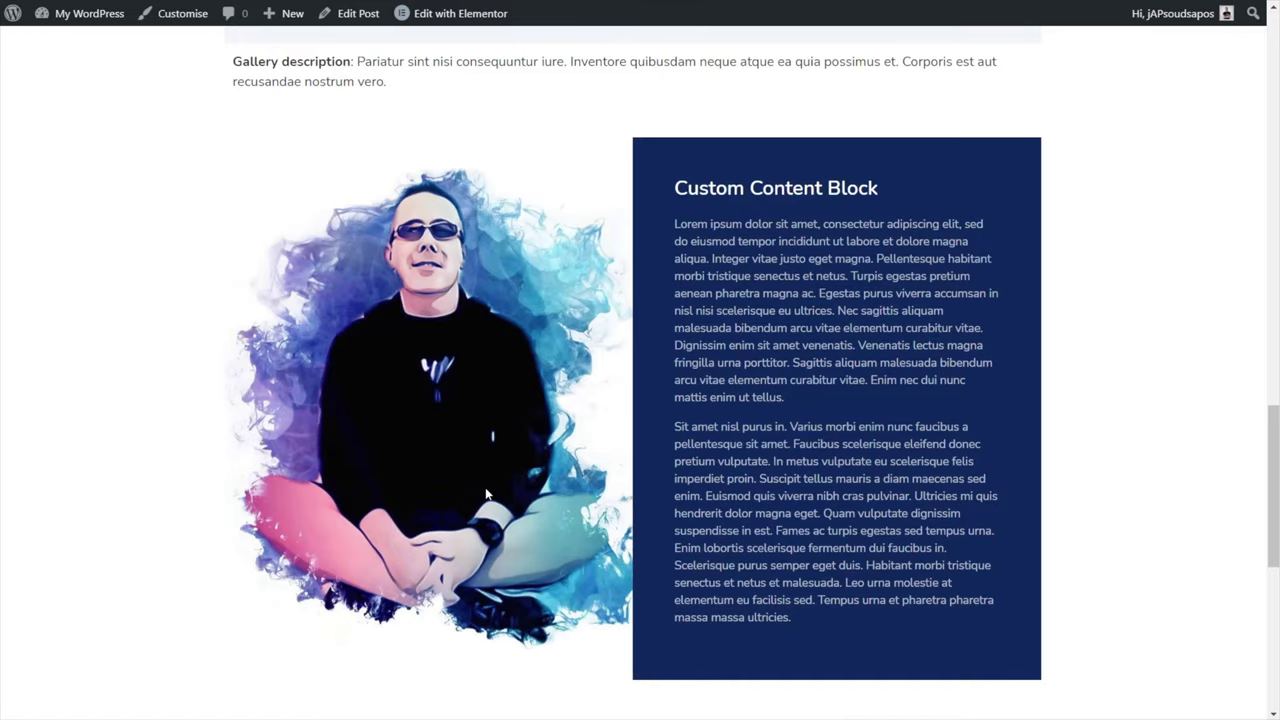
scroll(811, 462, "down", 2)
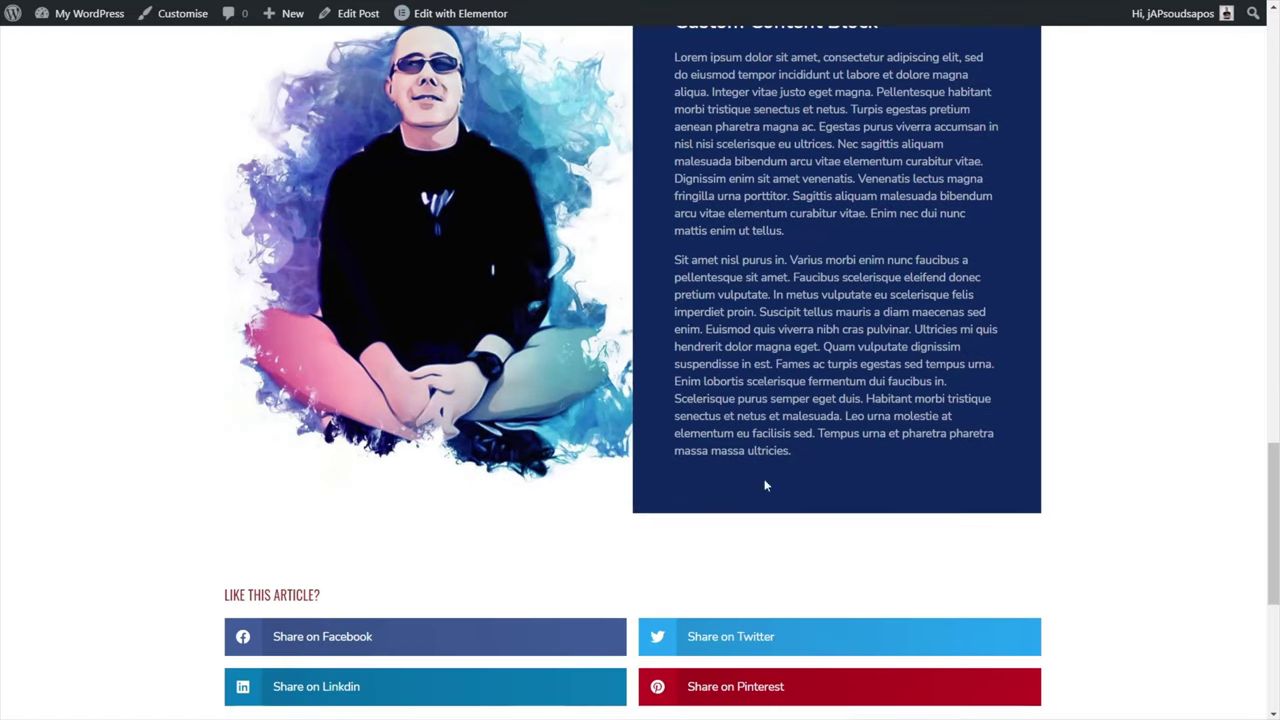
scroll(803, 463, "up", 1)
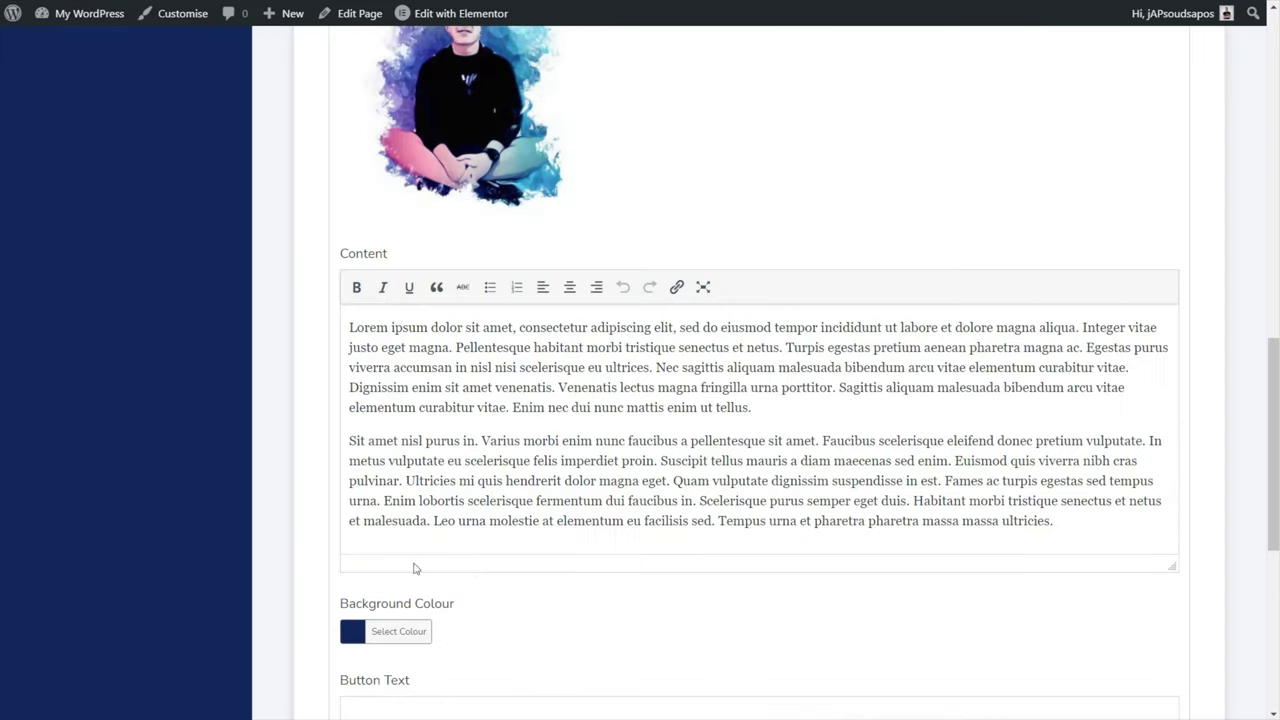
scroll(597, 606, "down", 4)
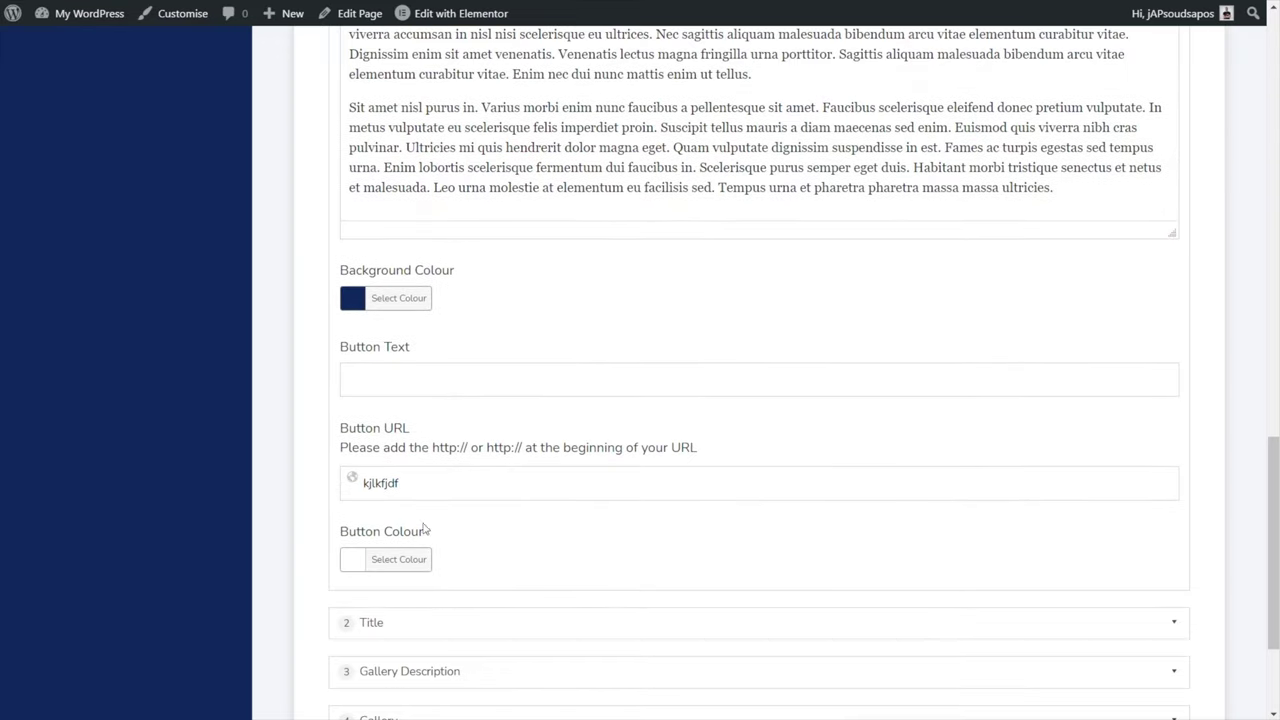
left_click_drag(410, 488, 323, 493)
type("https://wptuts.co.uk")
left_click(404, 387)
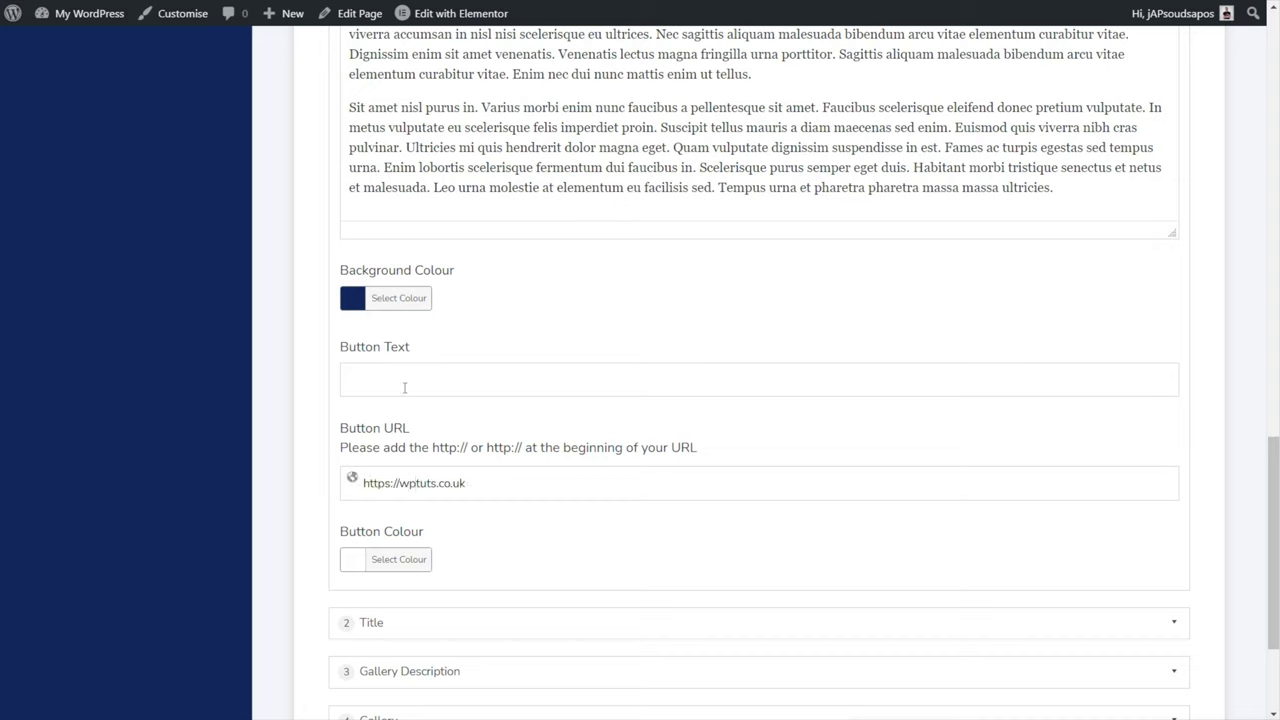
type("My Website")
Update the post and check the Custom Content Block with its My Website button on the published page.
scroll(757, 549, "up", 20)
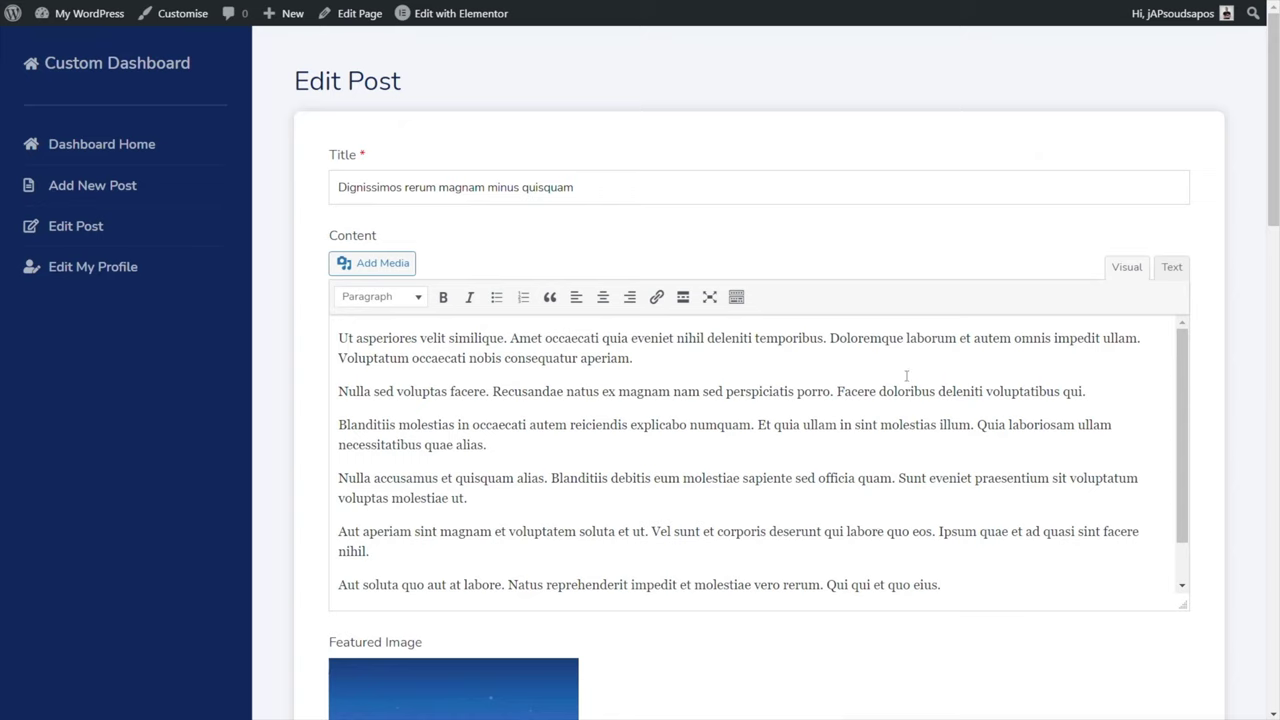
scroll(651, 471, "down", 12)
scroll(840, 483, "down", 5)
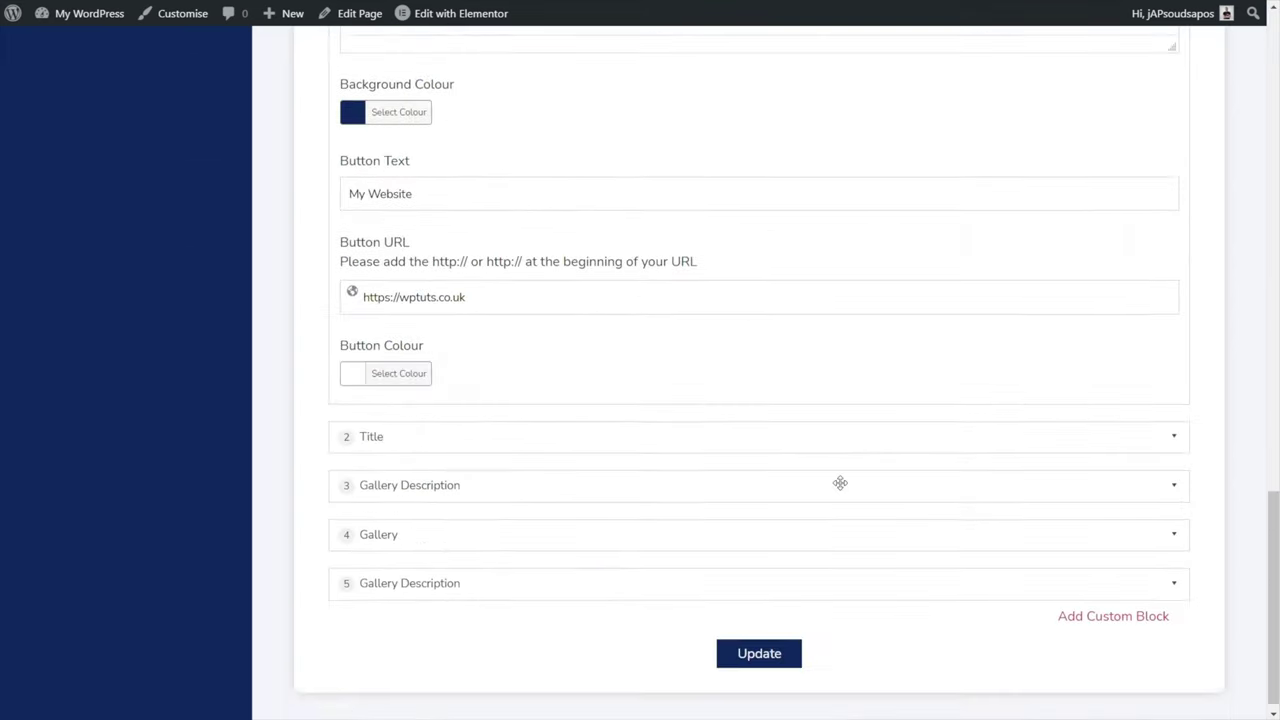
left_click(783, 642)
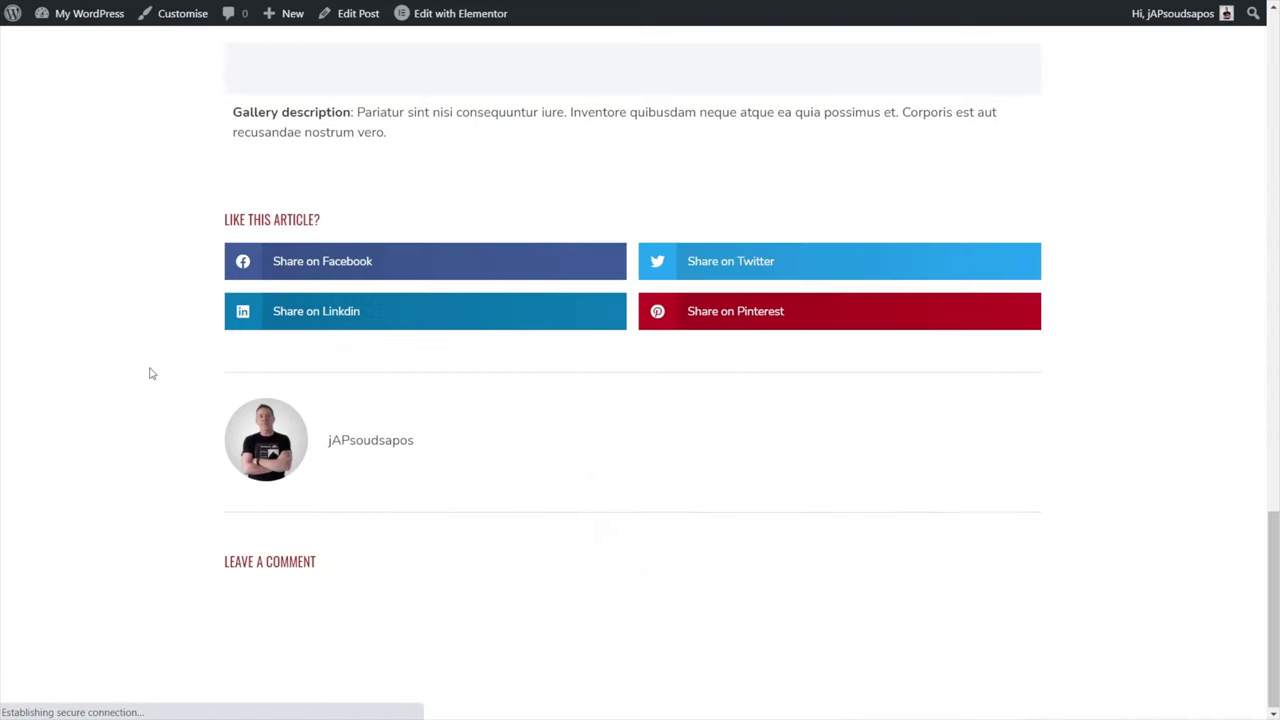
scroll(151, 375, "up", 5)
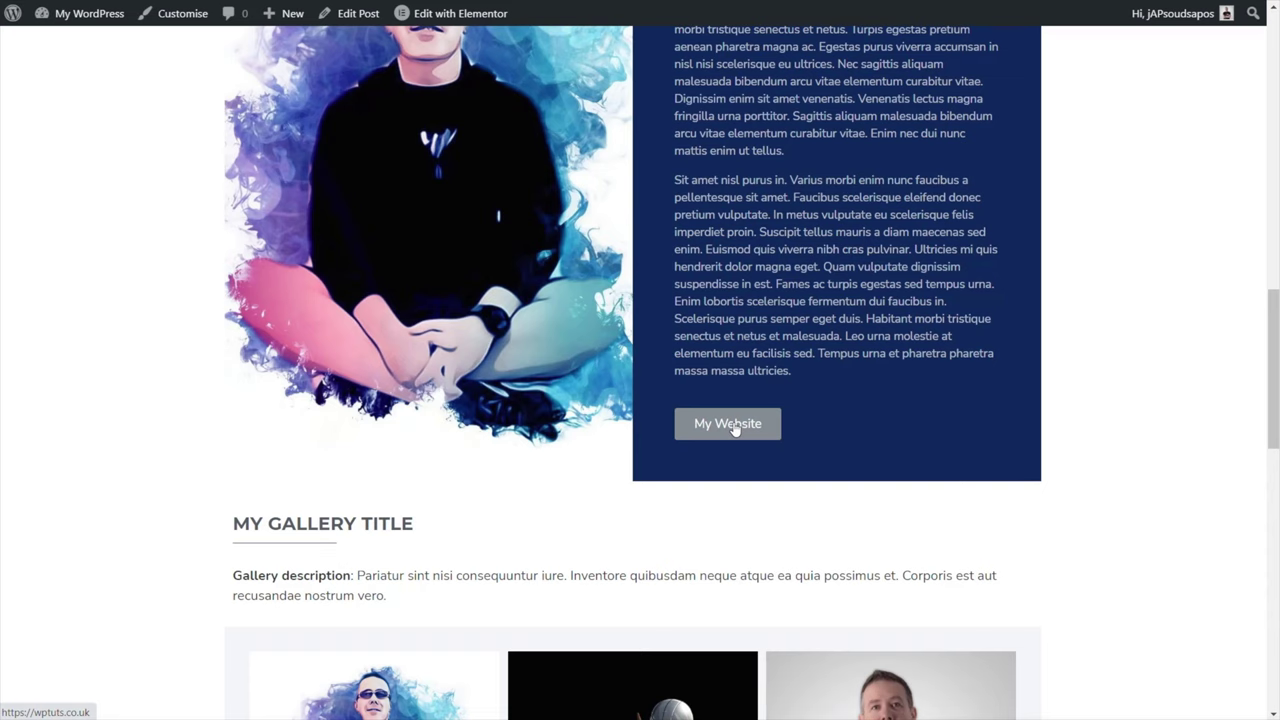
scroll(733, 428, "up", 3)
scroll(733, 428, "down", 1)
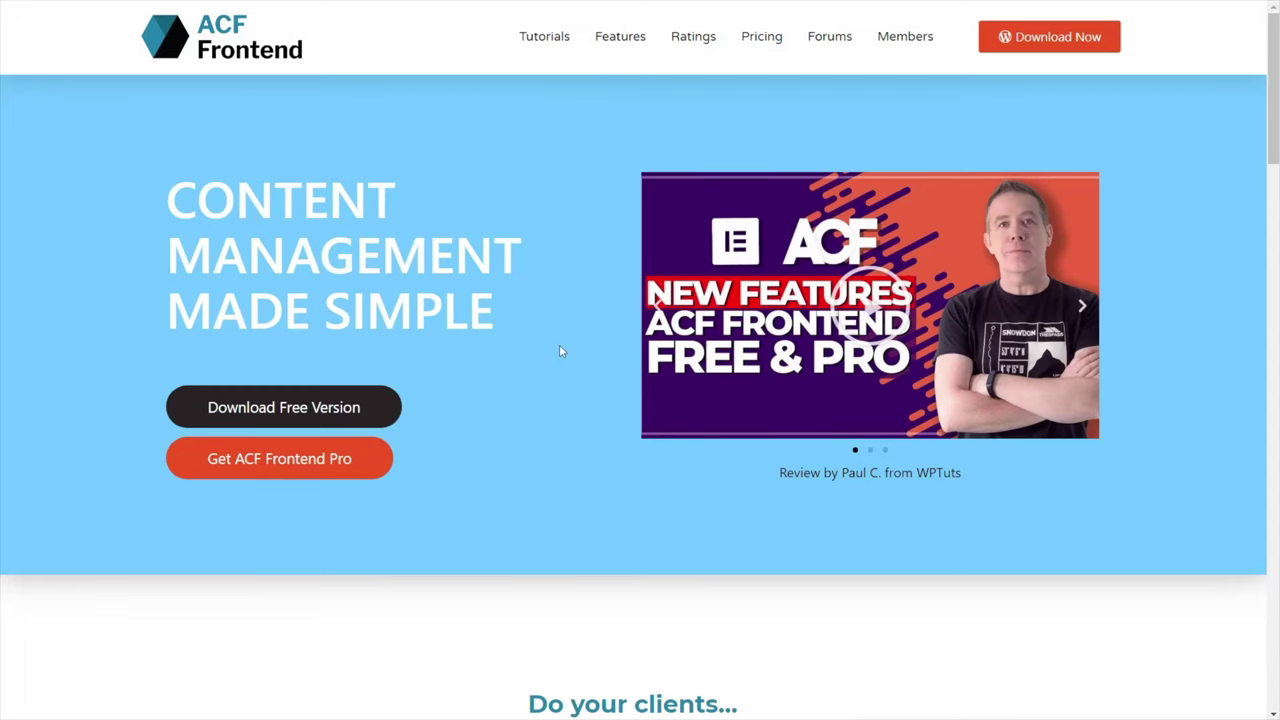
Review the ACF Frontend and ACF PRO product pages, along with the site's list of installed plugins.
scroll(559, 350, "down", 4)
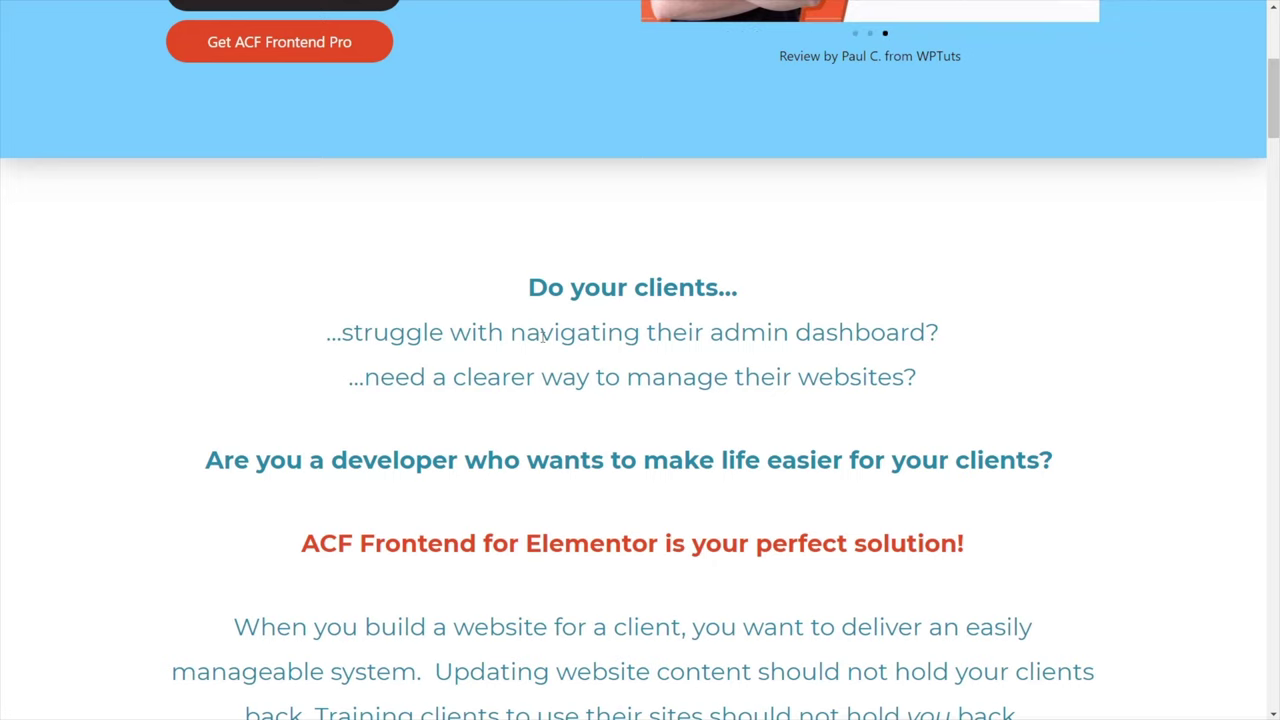
scroll(541, 337, "up", 5)
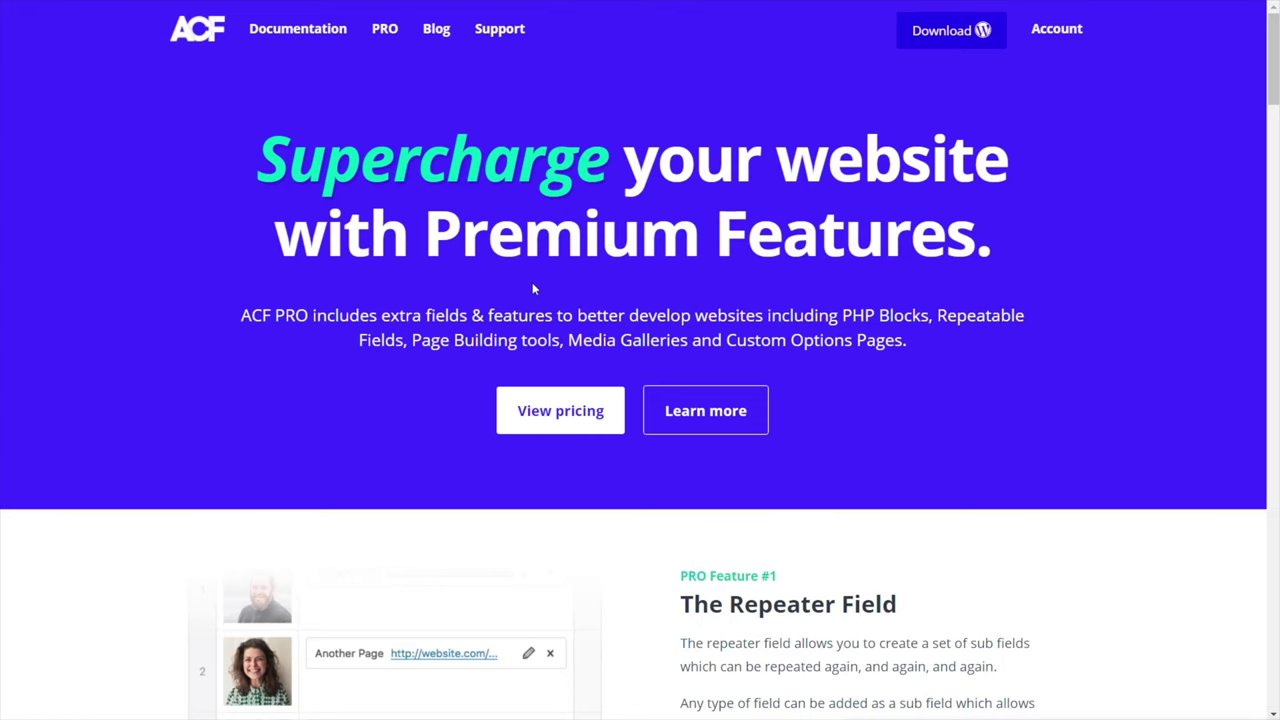
scroll(481, 282, "down", 6)
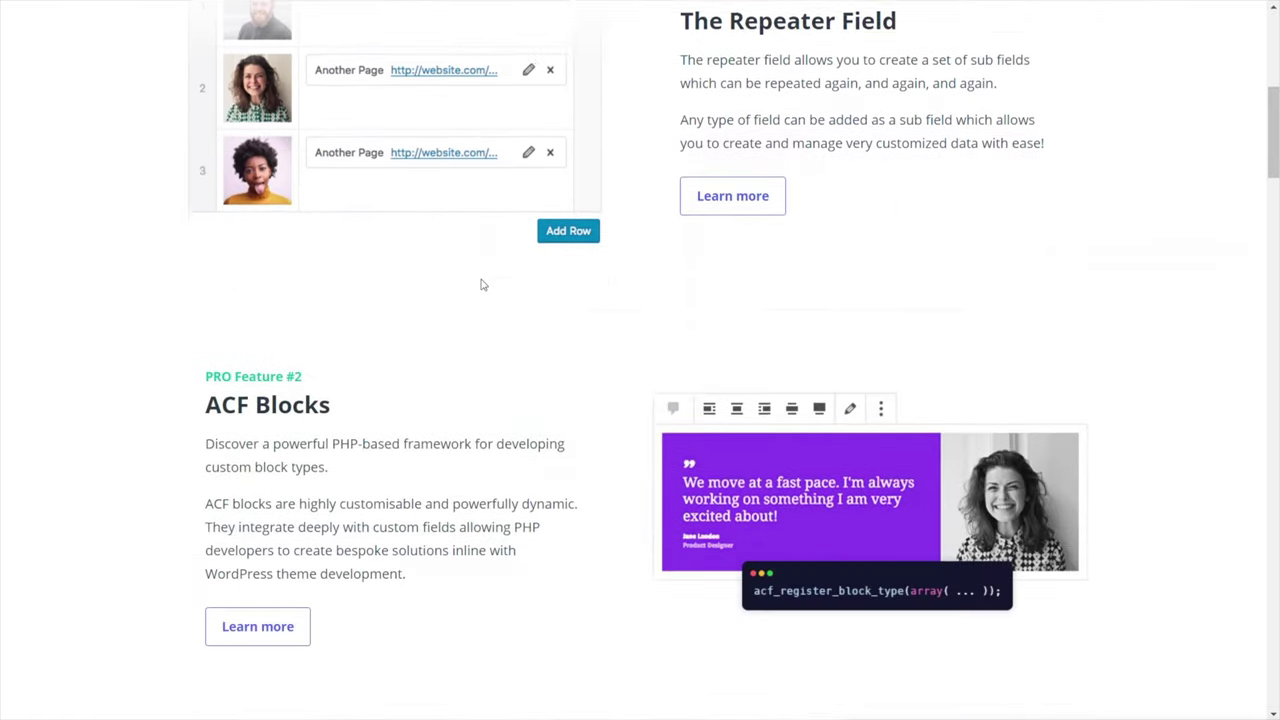
scroll(481, 285, "down", 5)
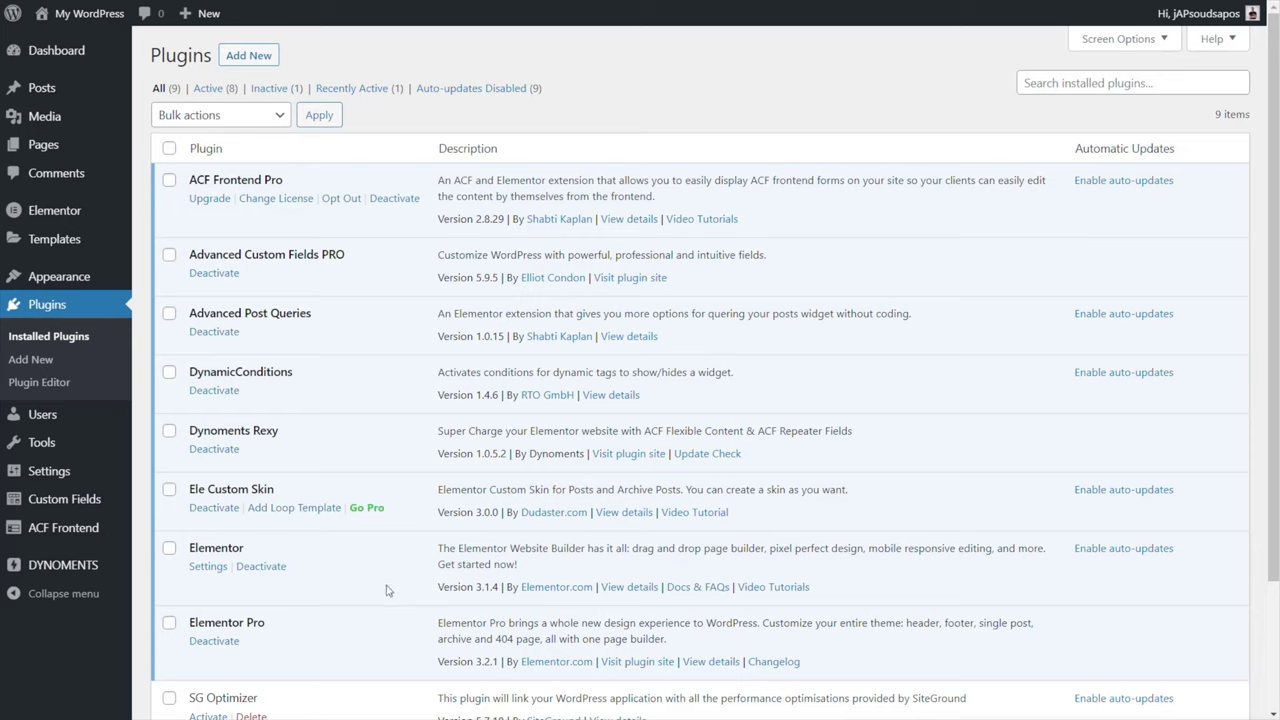
scroll(387, 576, "down", 3)
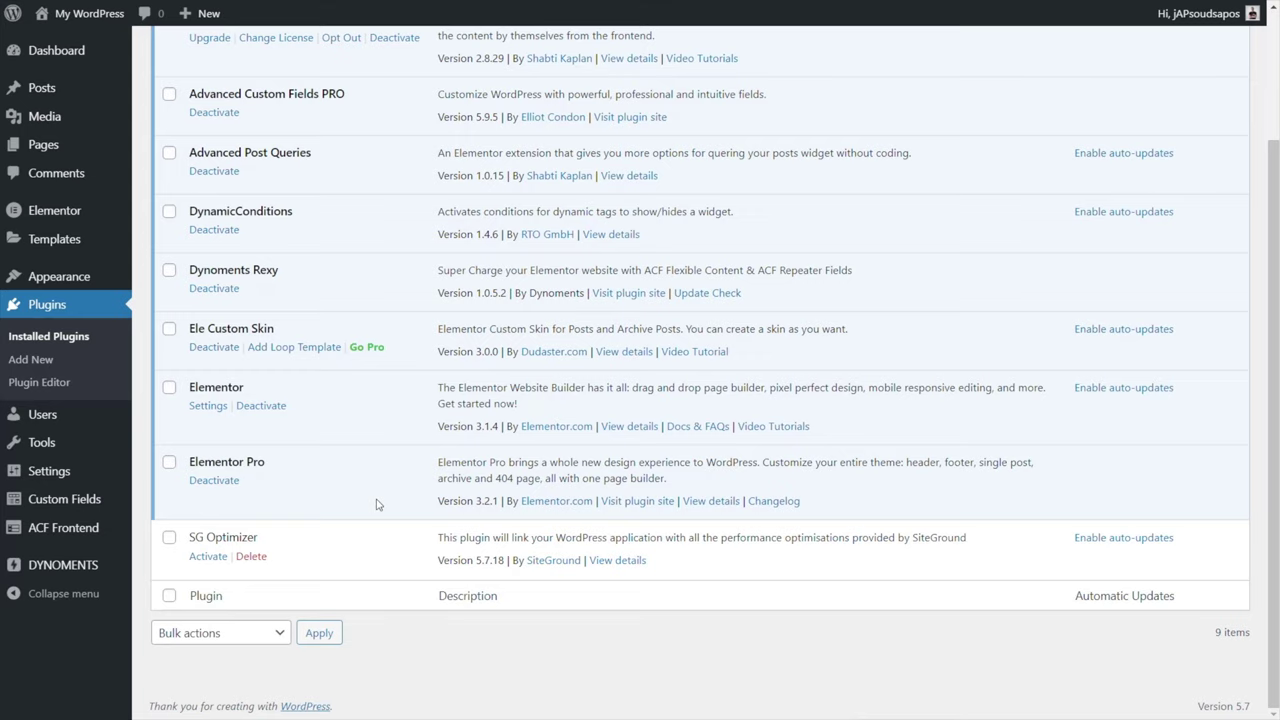
scroll(376, 504, "up", 3)
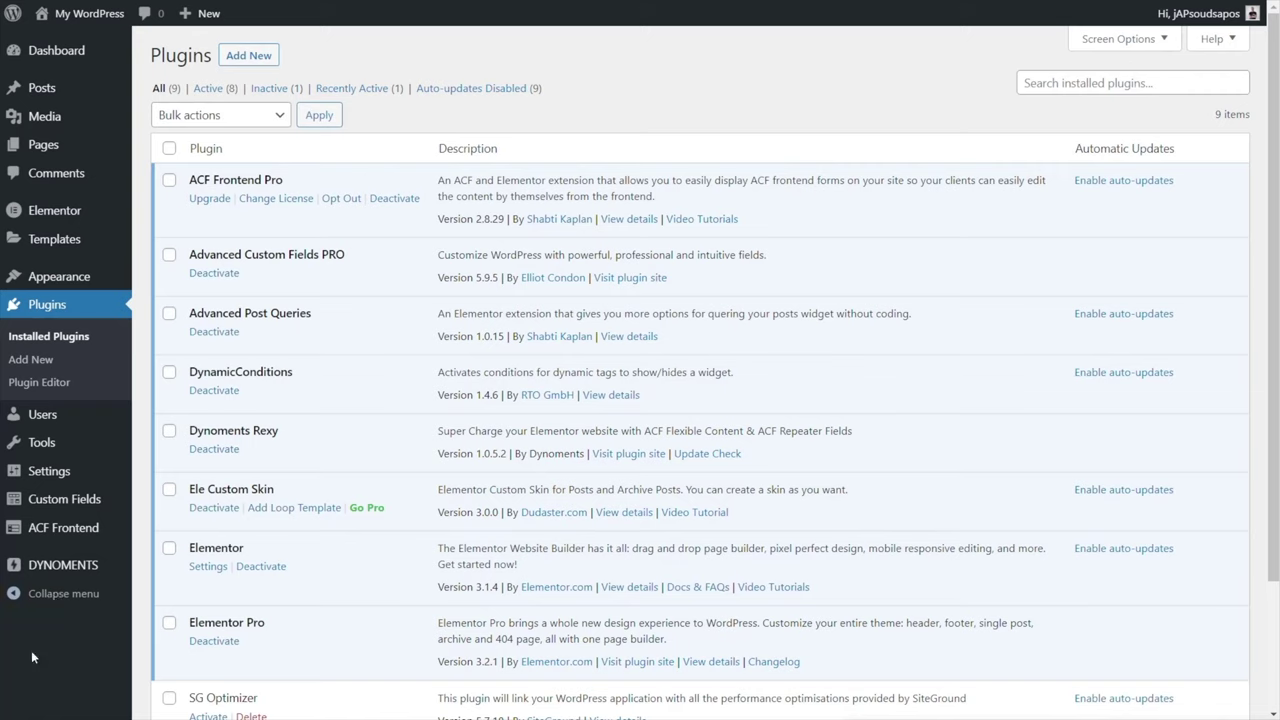
Start a new Advanced Custom Fields field group and title it "Flexible Fields".
mouse_move(58, 500)
left_click(175, 525)
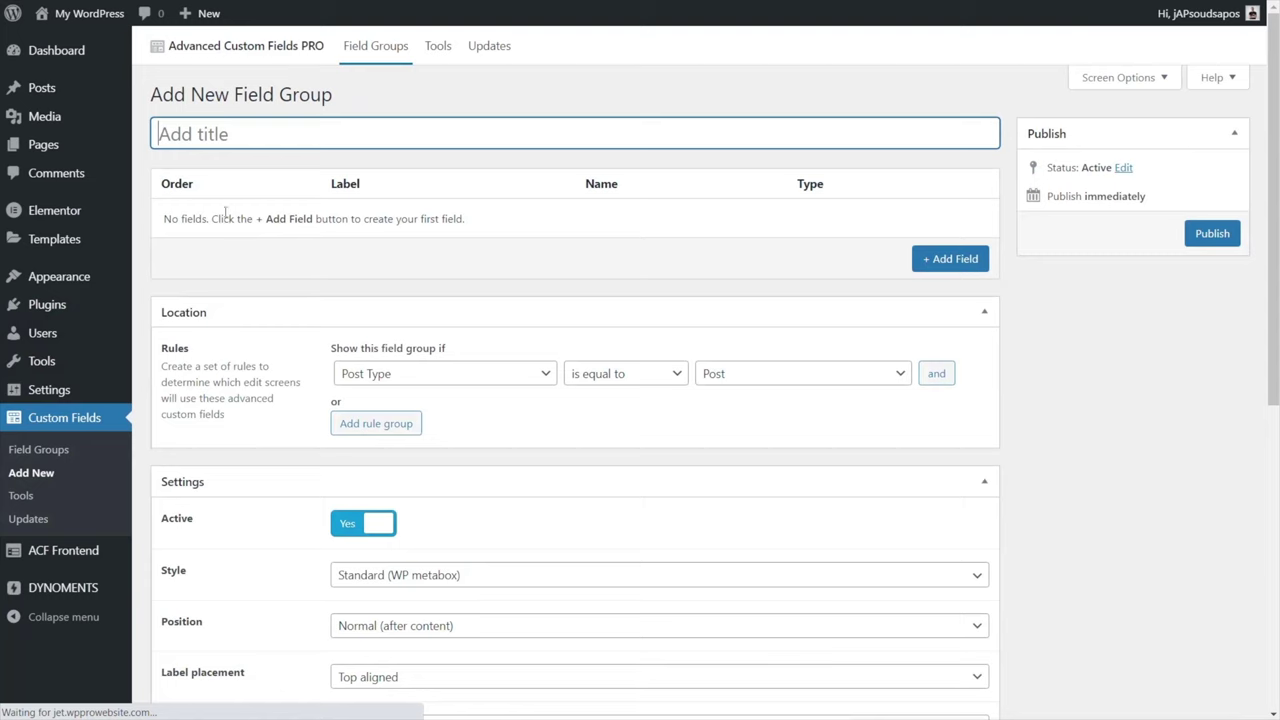
type("Fl")
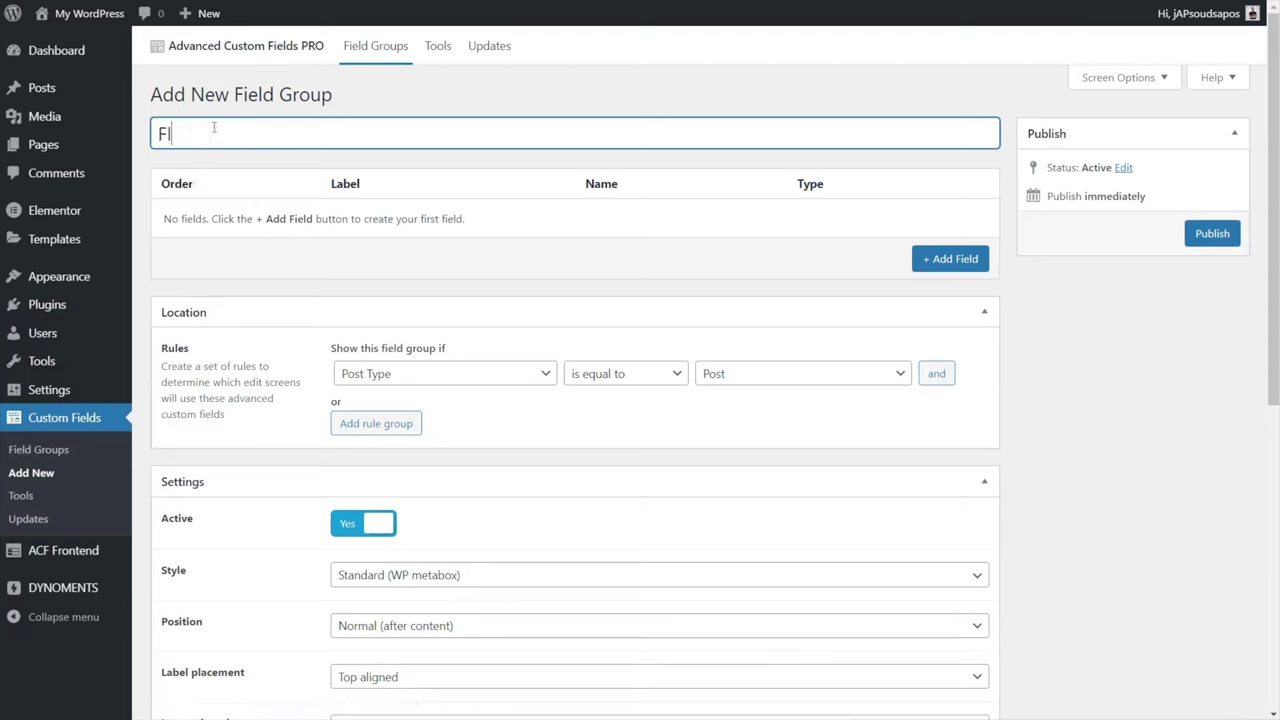
type("exible Fields")
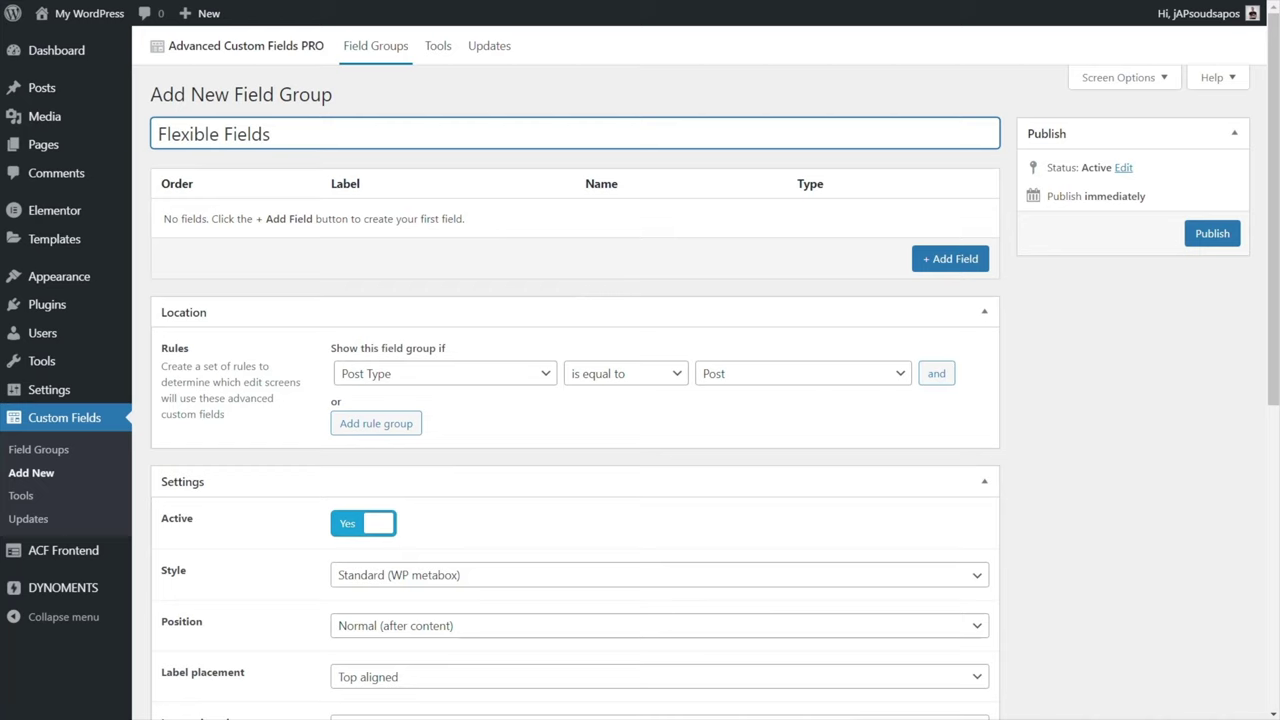
key("Tab")
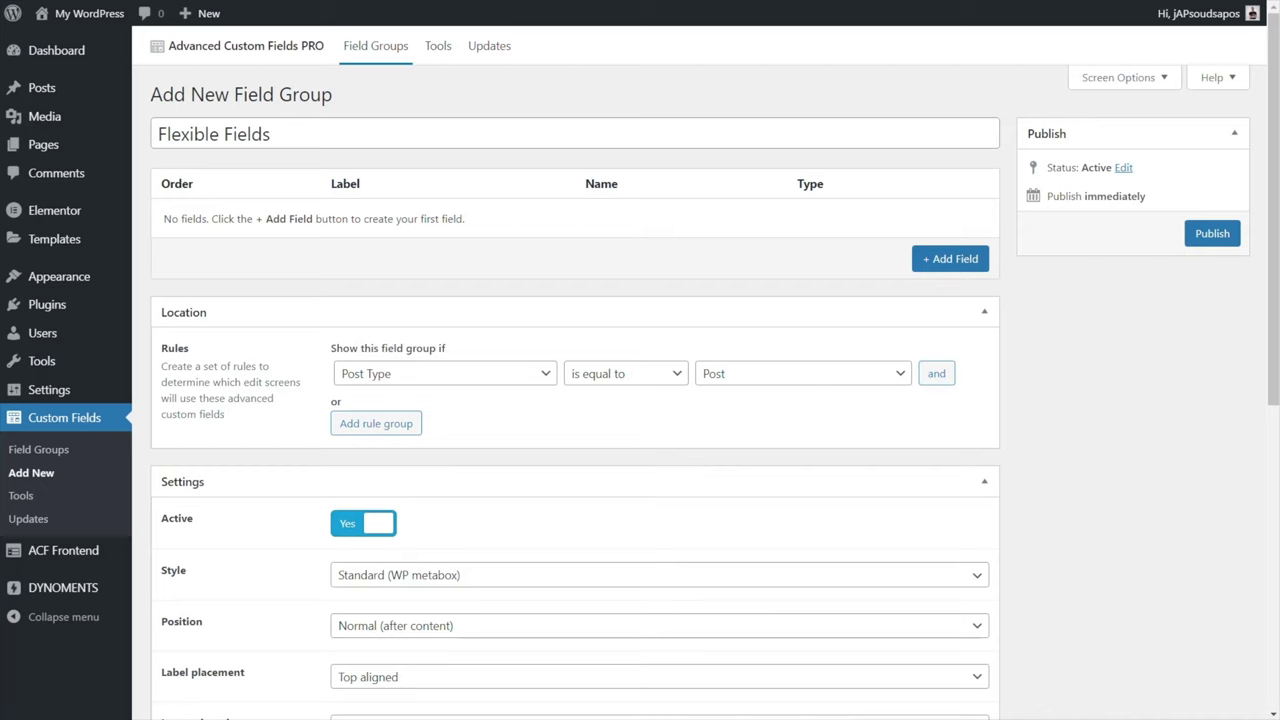
Add a field labelled "Flexi Content" to the group and set its field type to Flexible Content.
left_click(952, 261)
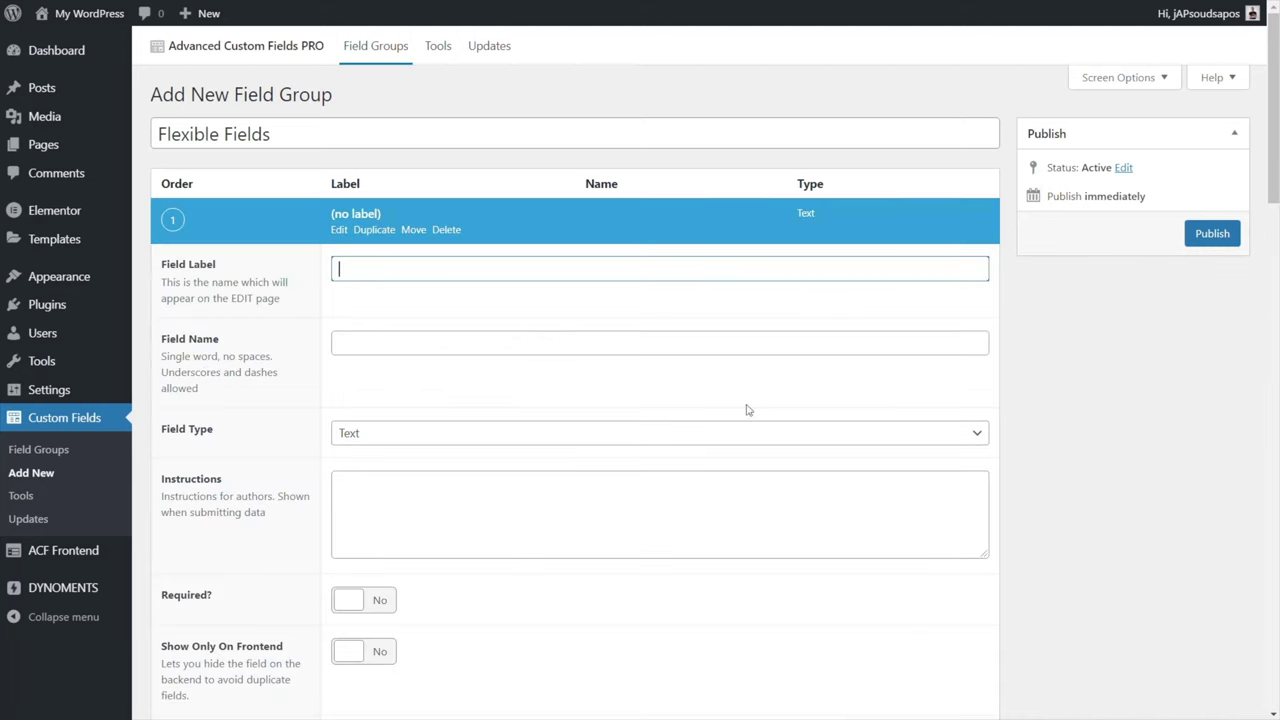
type("Flexi Content")
key("Tab")
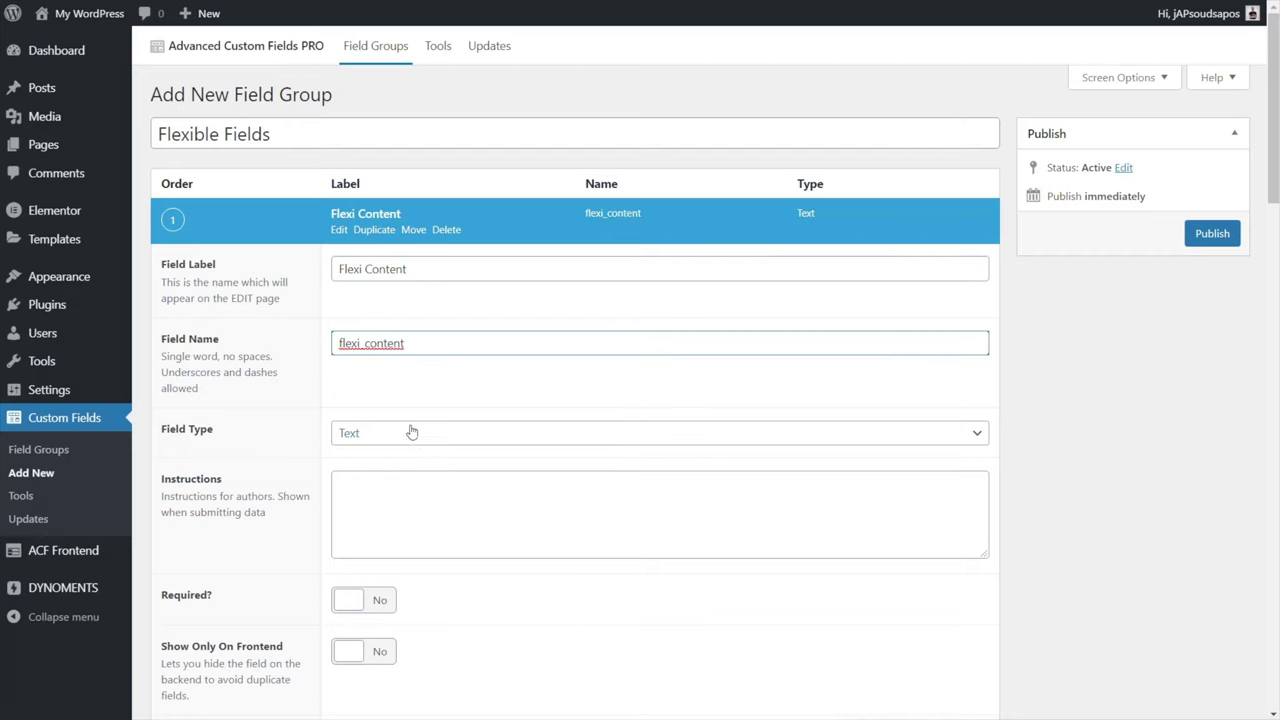
scroll(634, 443, "down", 3)
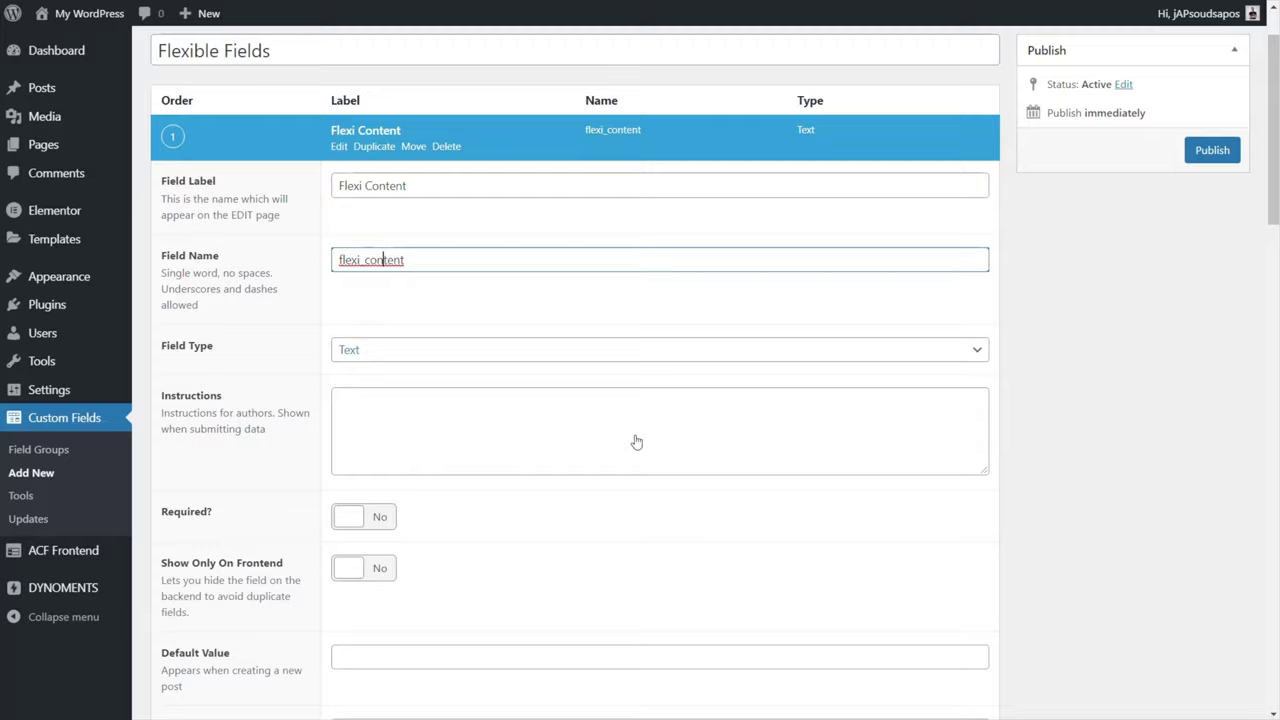
left_click(481, 190)
scroll(517, 312, "down", 5)
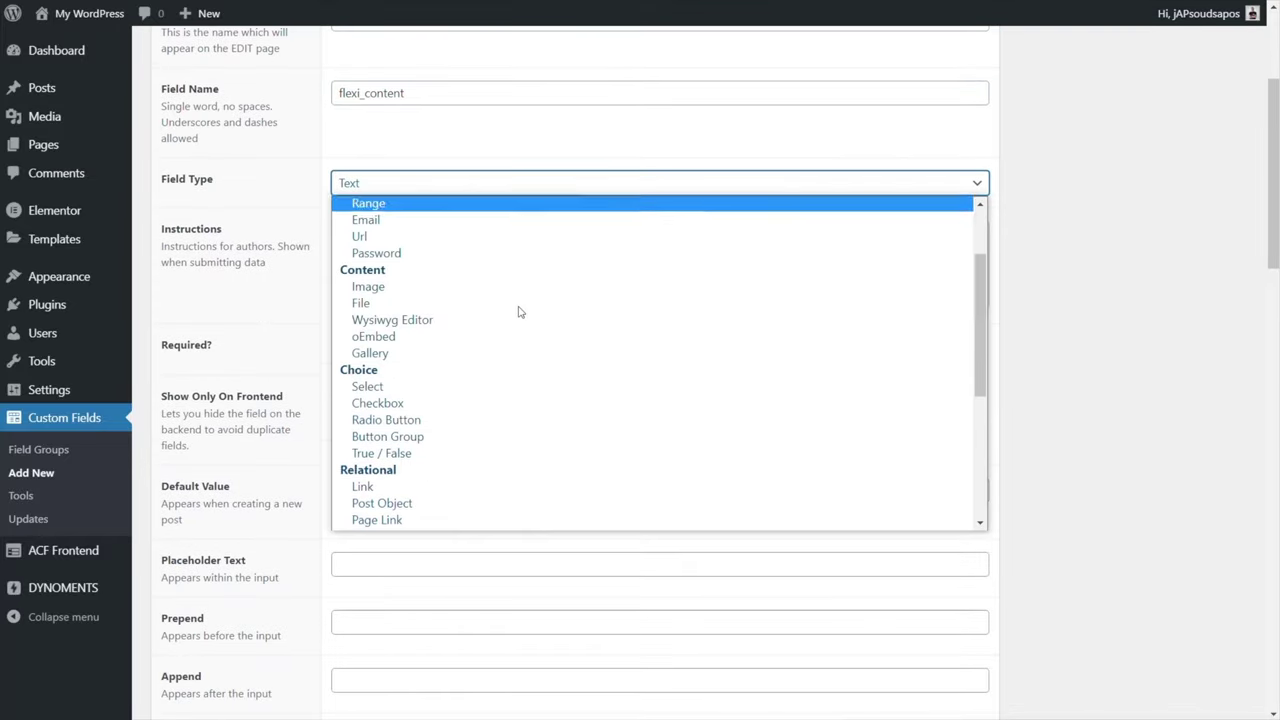
scroll(518, 312, "down", 1)
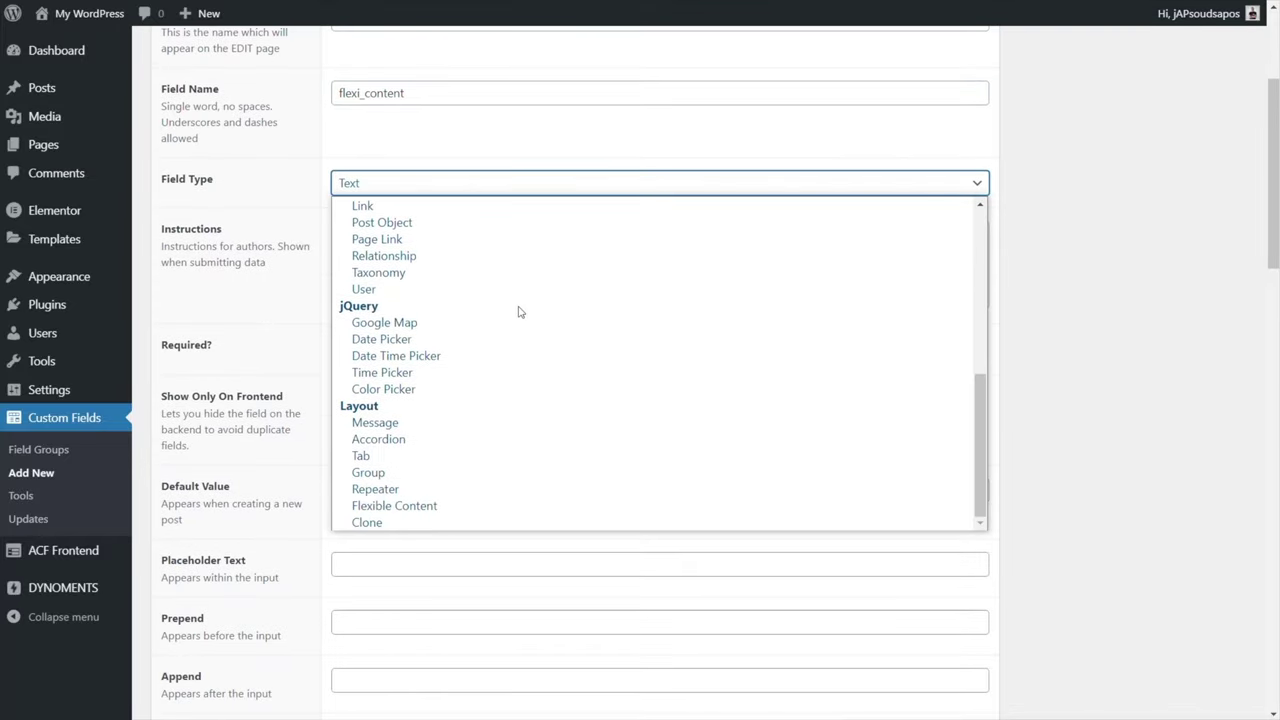
left_click(425, 508)
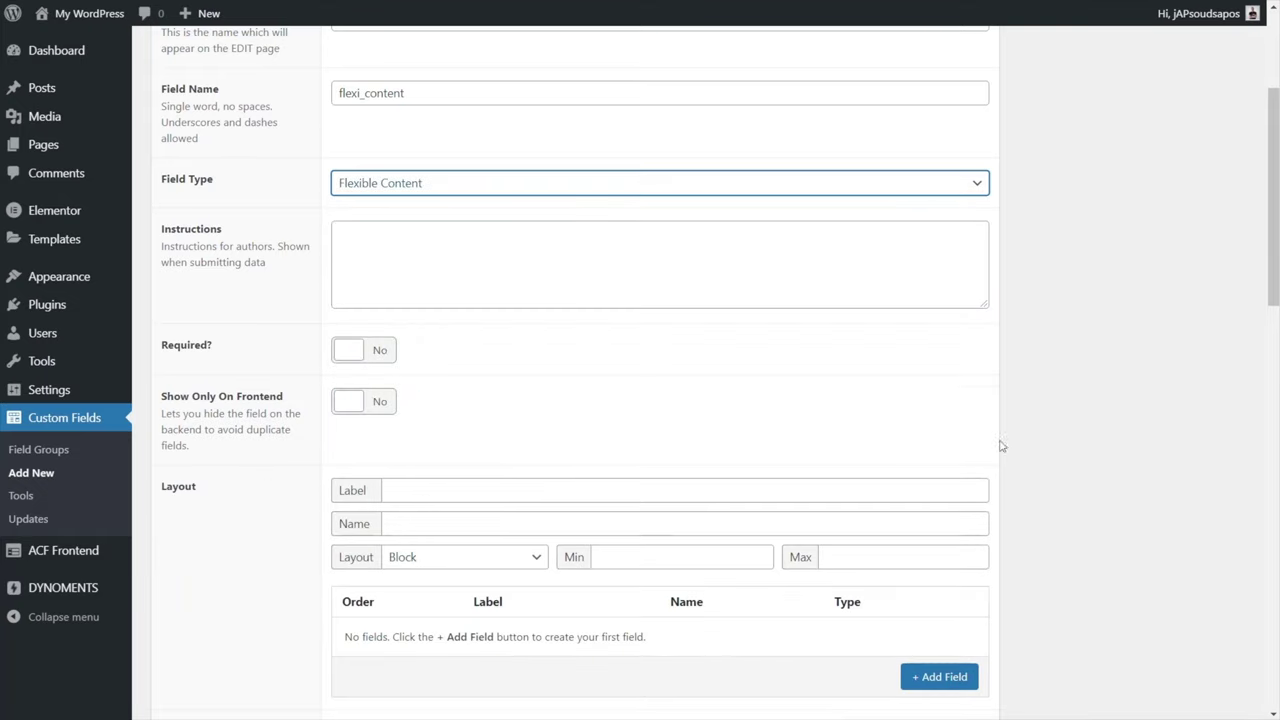
Label the field's first layout "Gallery Title" with the name gallery_title, keeping the Block layout.
scroll(1076, 424, "down", 2)
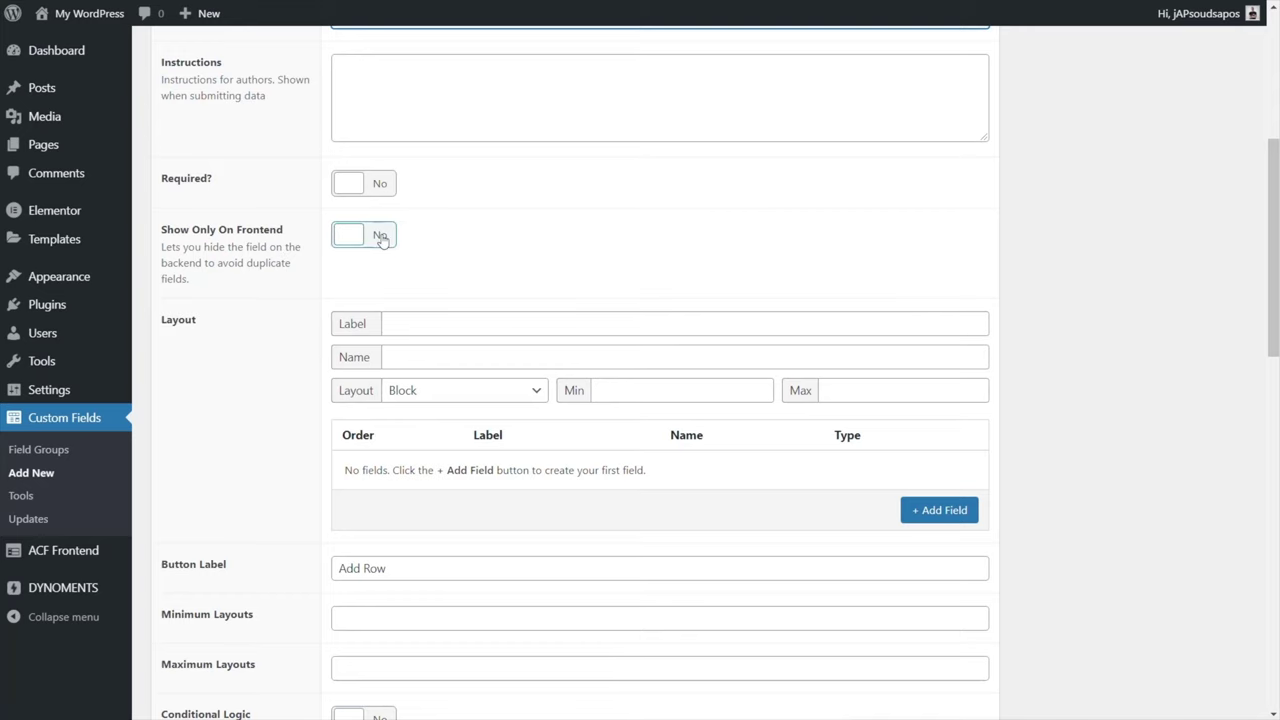
mouse_move(254, 349)
mouse_move(237, 383)
scroll(240, 383, "down", 1)
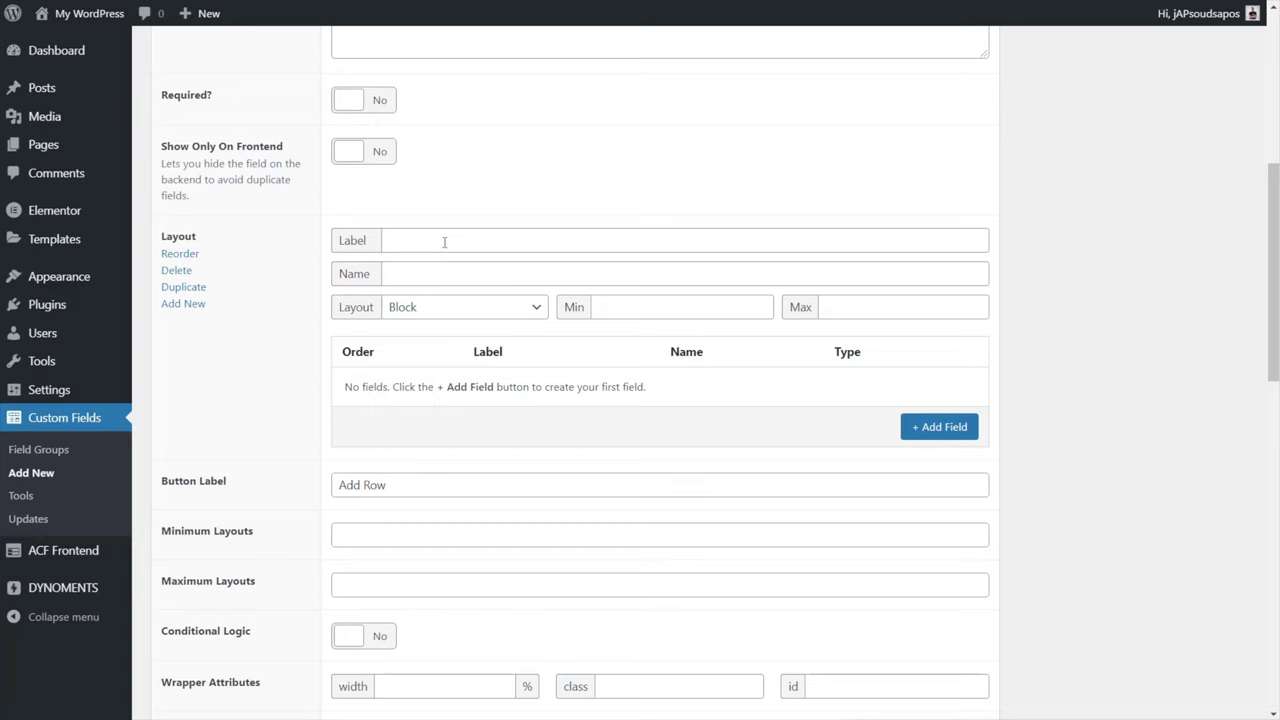
left_click(444, 242)
type("Gallery Title")
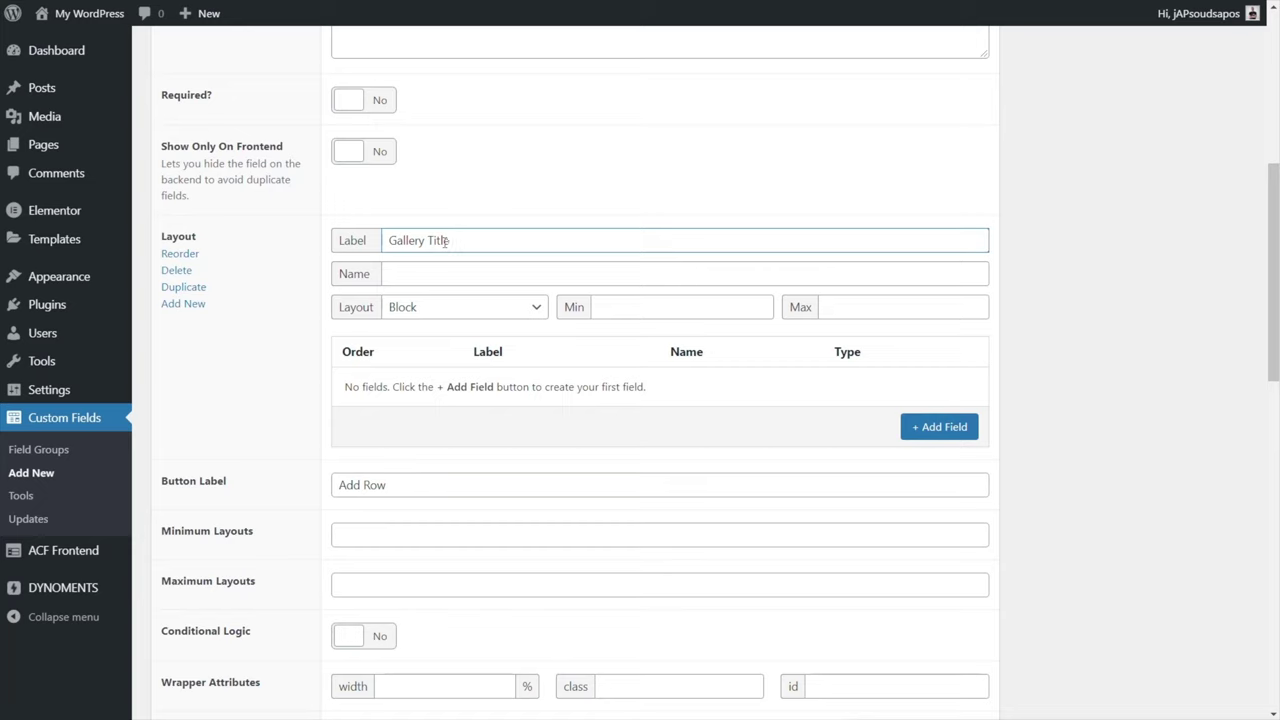
left_click(418, 270)
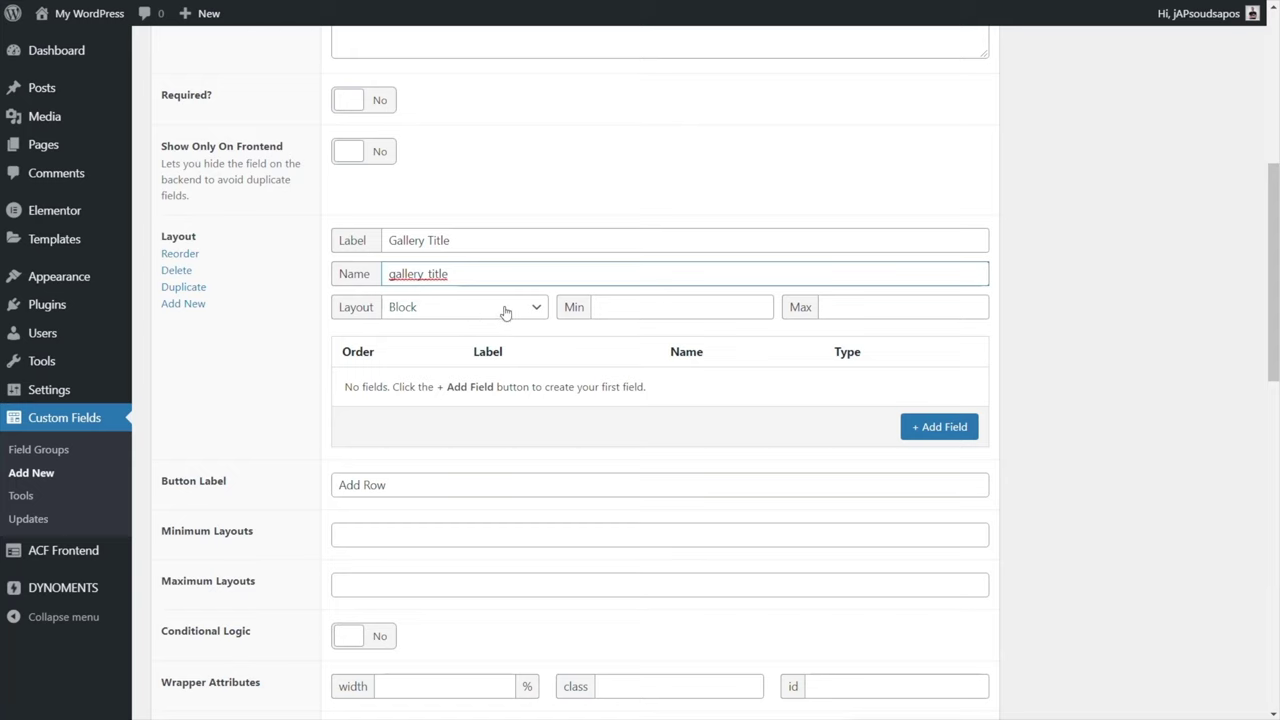
left_click(490, 308)
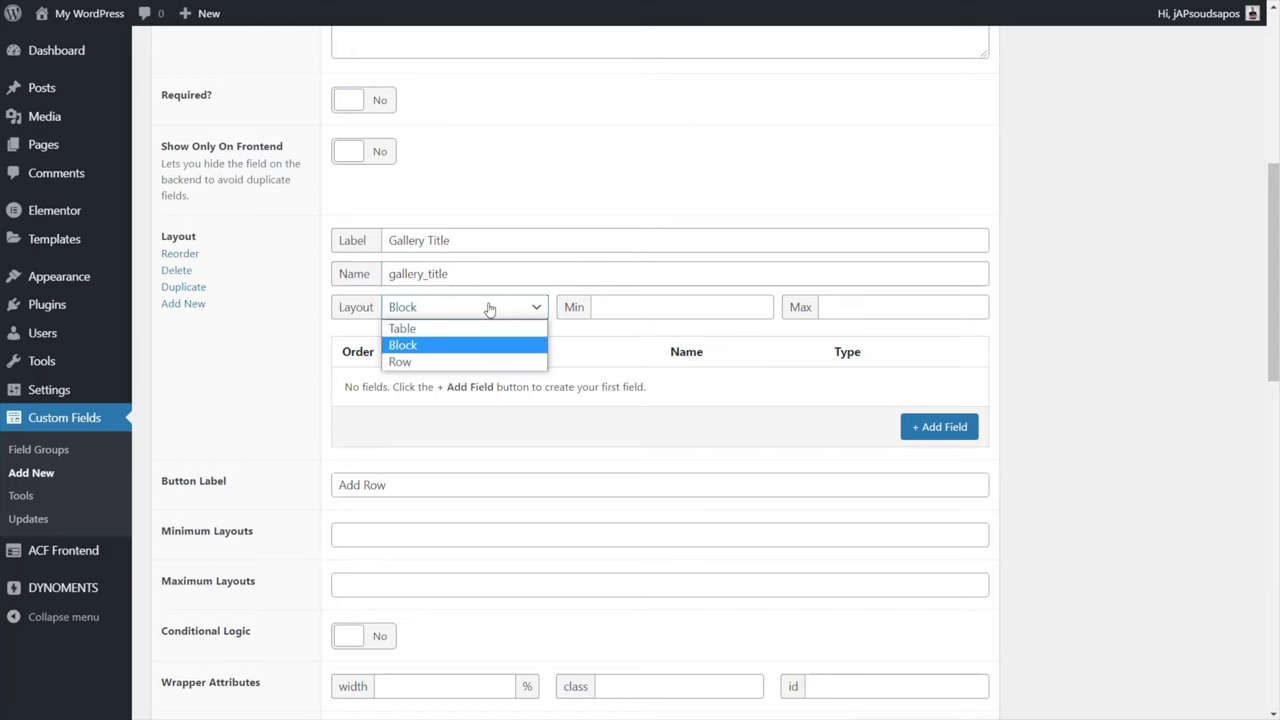
left_click(475, 346)
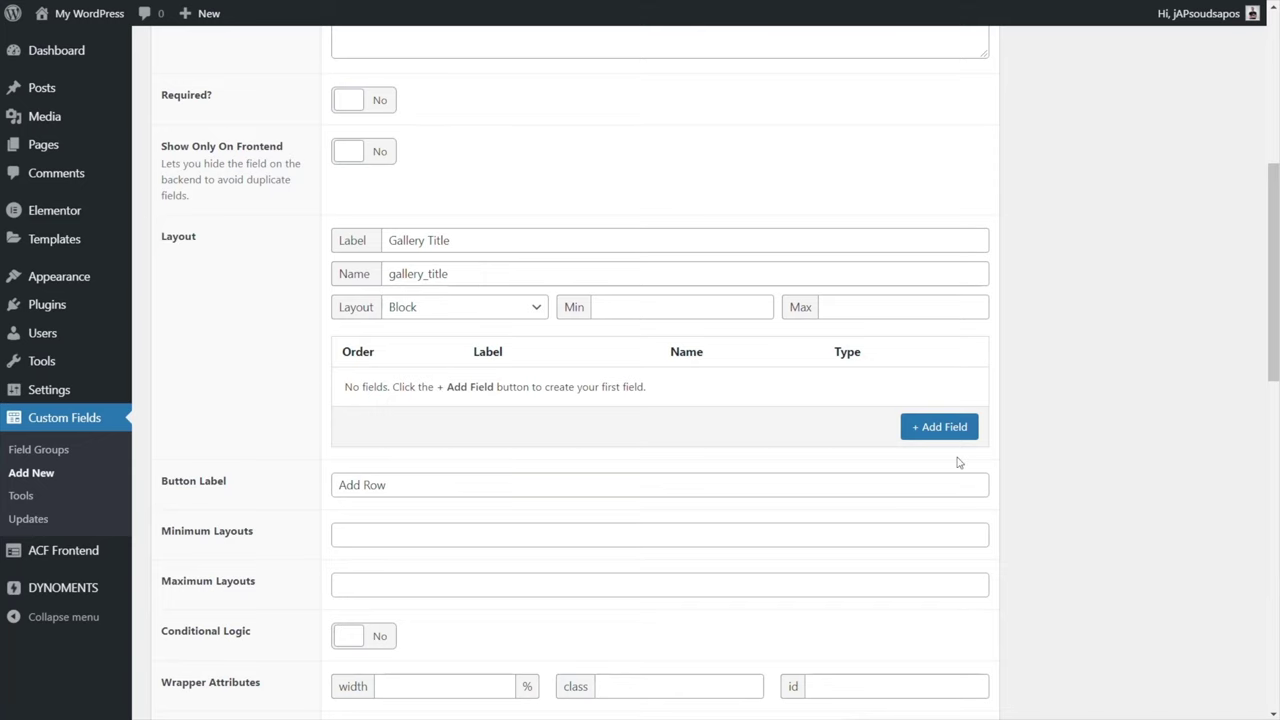
Add a Text field labelled "Title" with the name title to the Gallery Title layout.
left_click(939, 427)
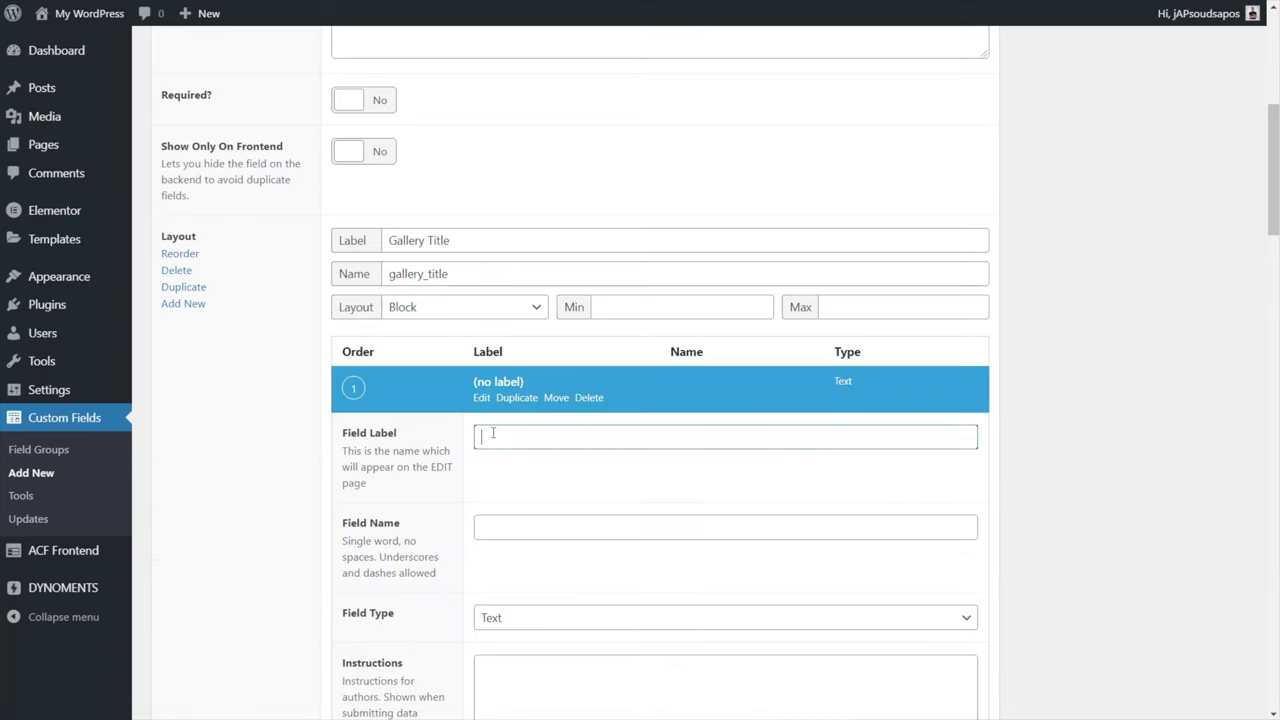
type("Title")
left_click(517, 527)
Examine the remaining settings of the Title field, down to its wrapper attributes, and collapse the field.
scroll(643, 557, "down", 3)
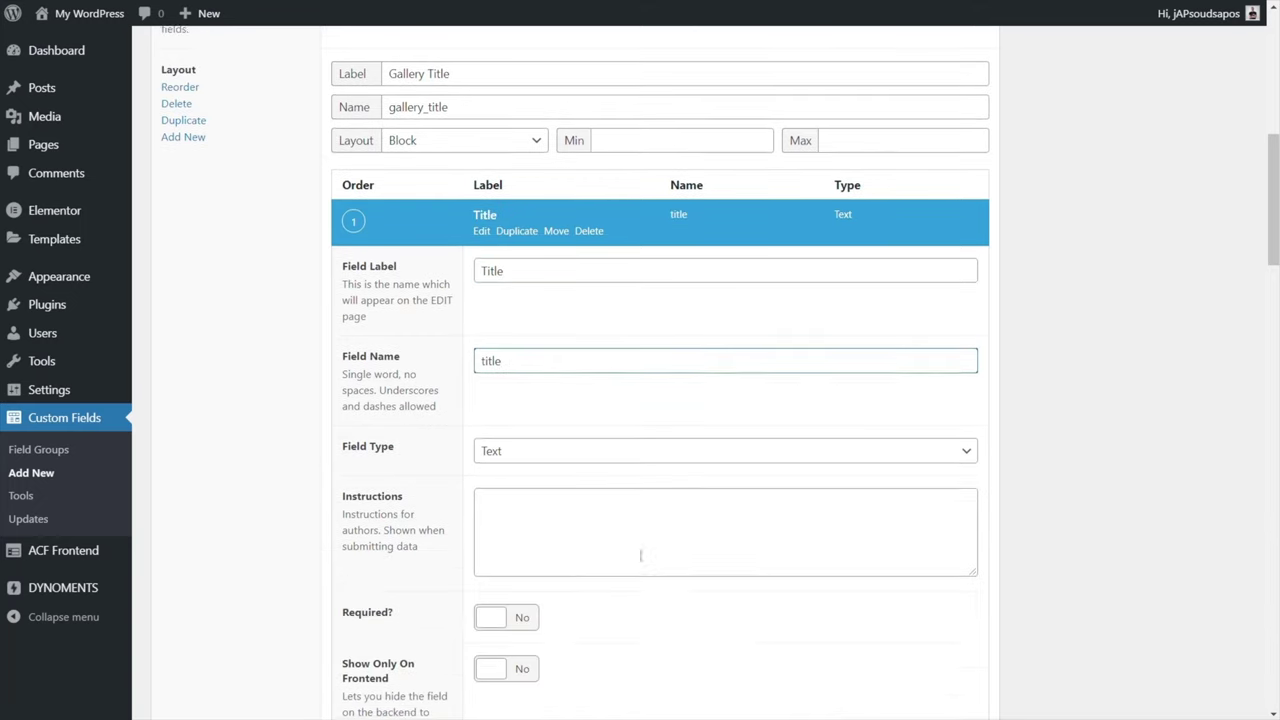
scroll(674, 457, "down", 2)
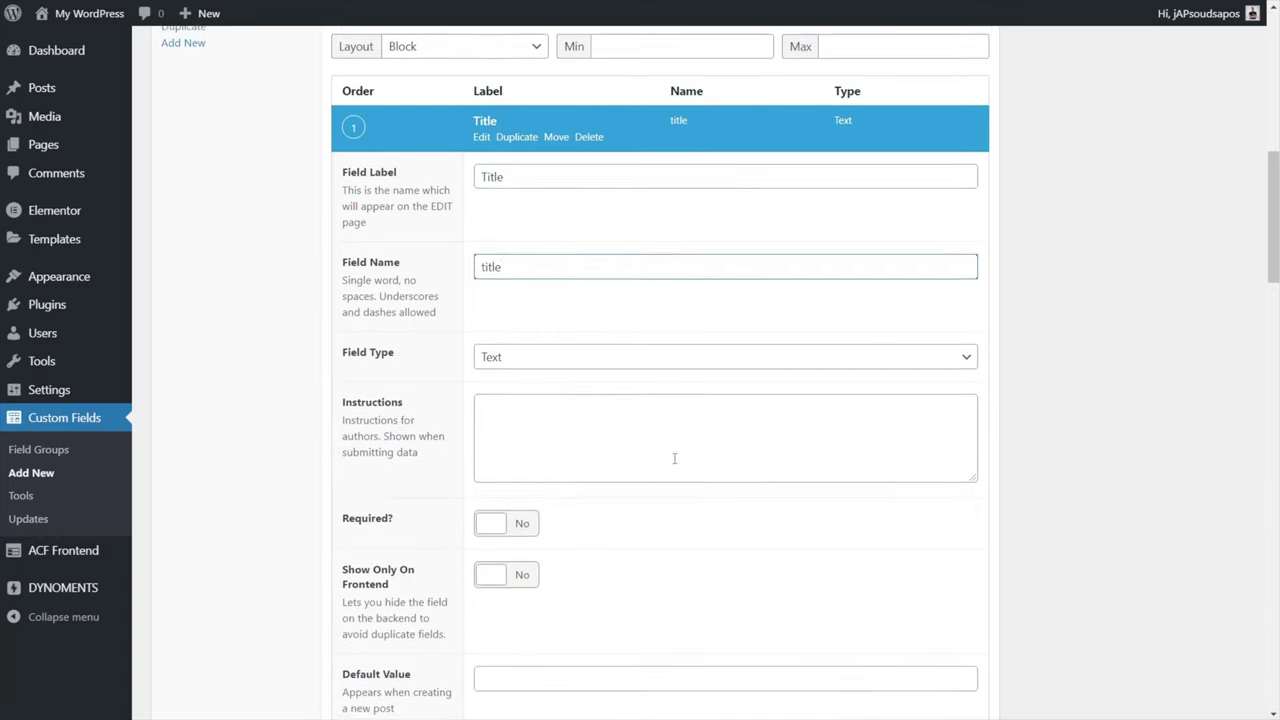
scroll(674, 465, "down", 2)
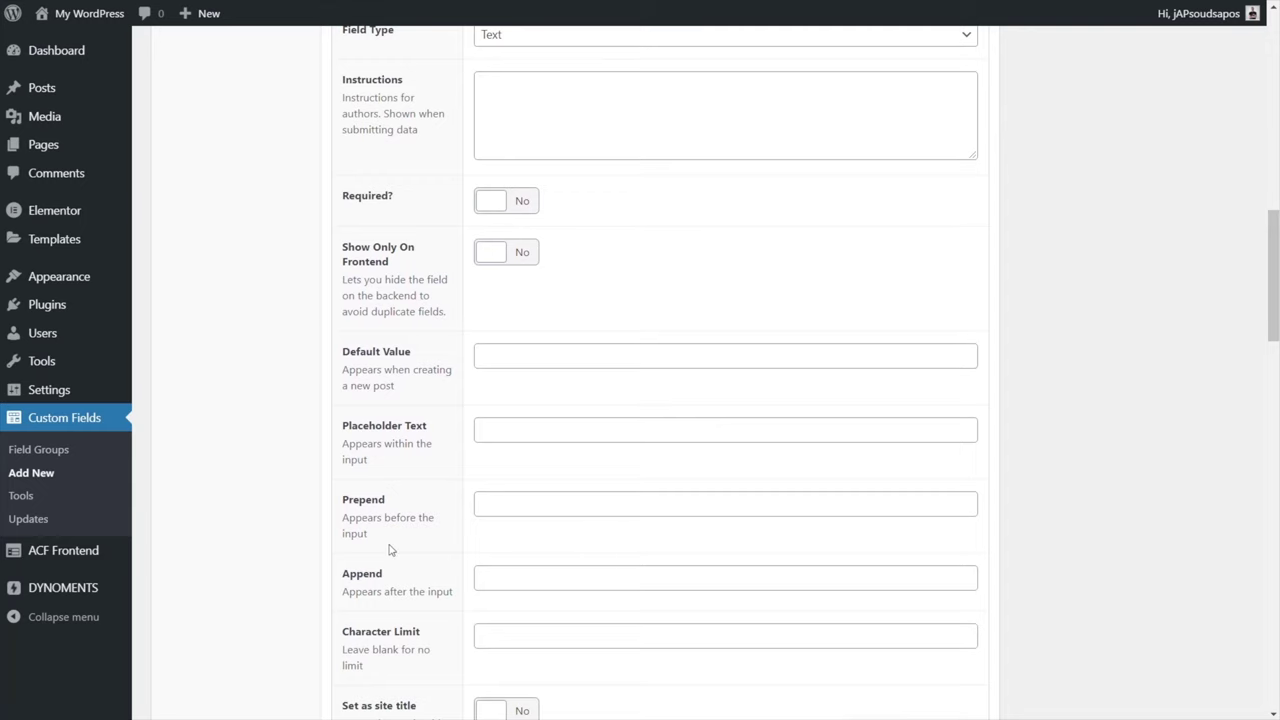
scroll(306, 503, "down", 1)
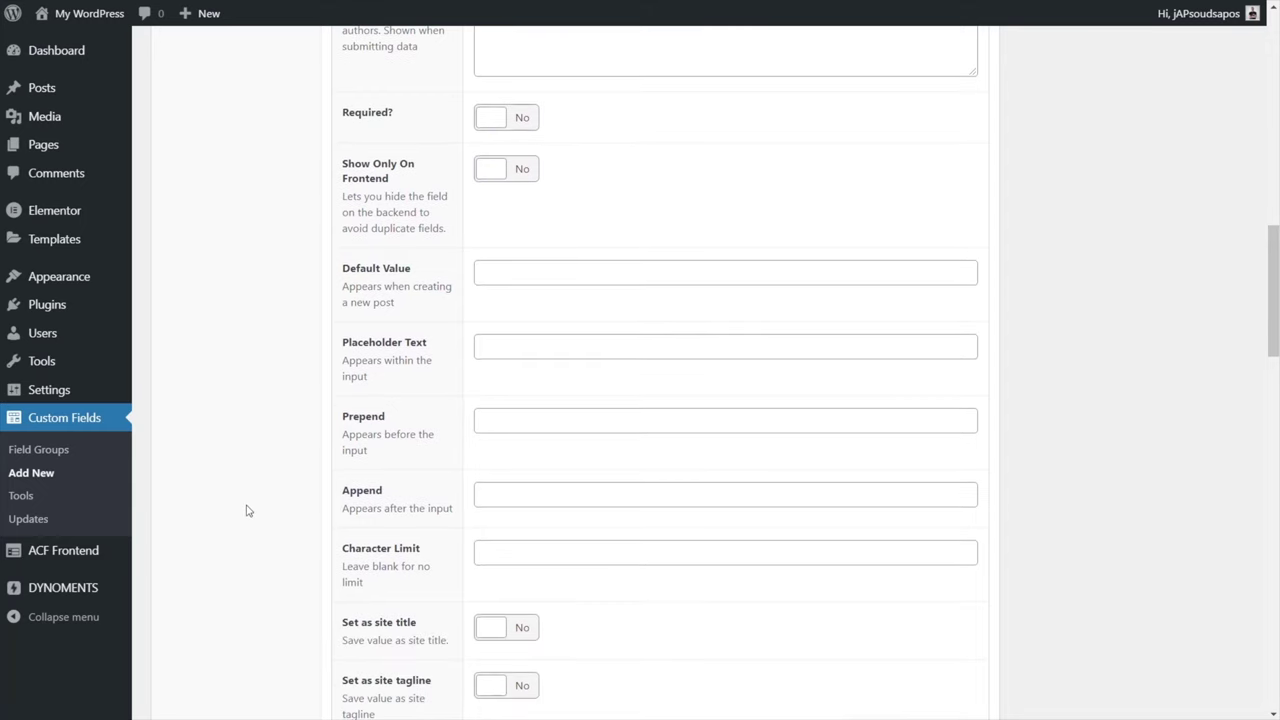
scroll(248, 510, "down", 3)
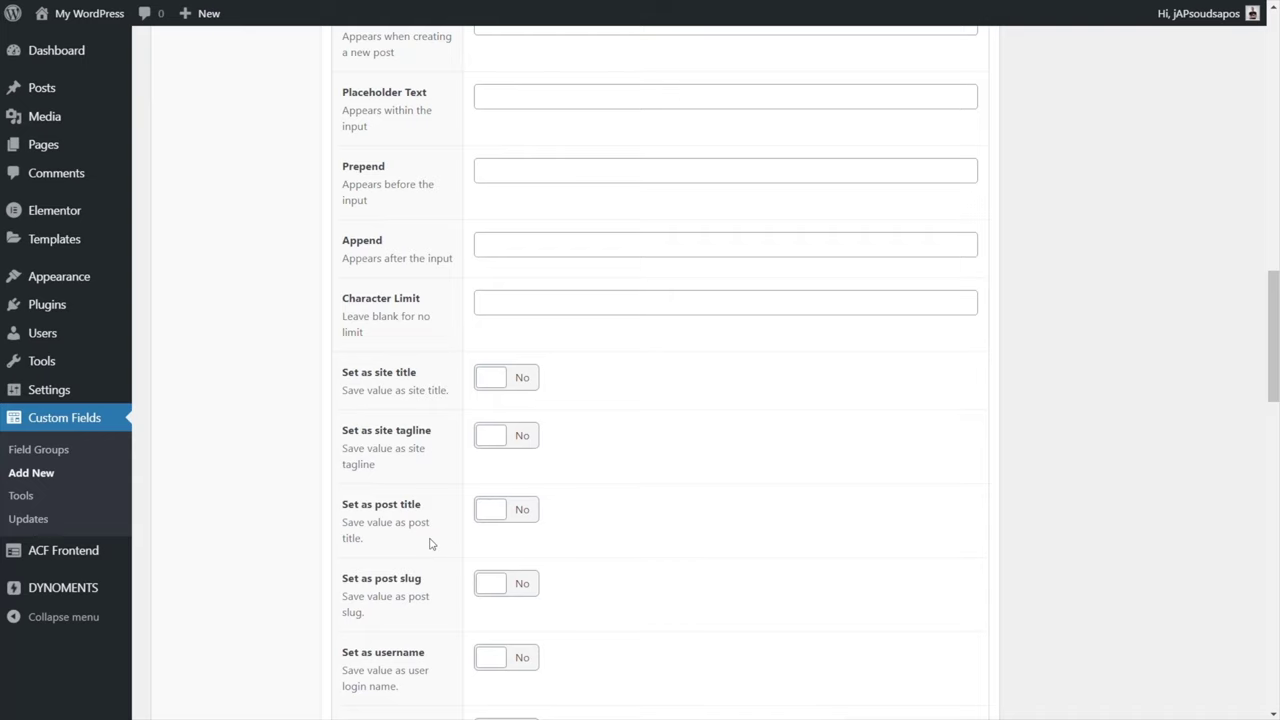
scroll(430, 543, "down", 3)
scroll(277, 541, "down", 1)
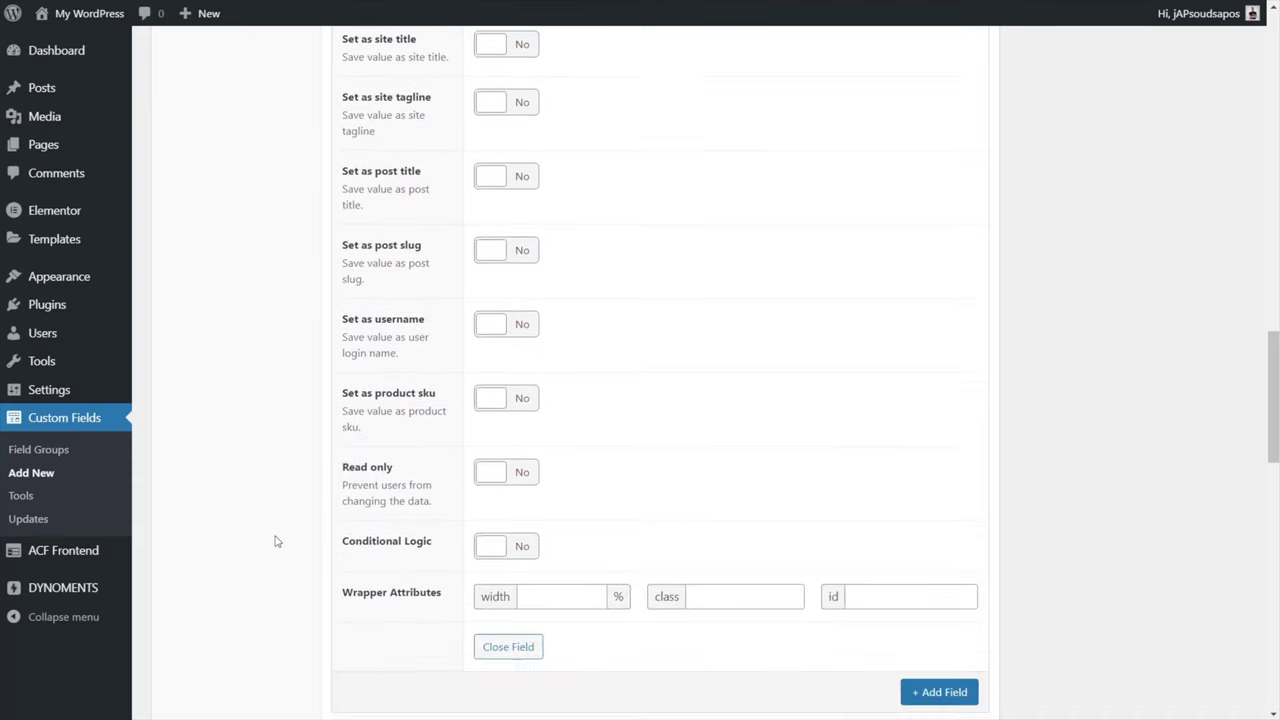
scroll(277, 541, "up", 6)
scroll(277, 541, "up", 5)
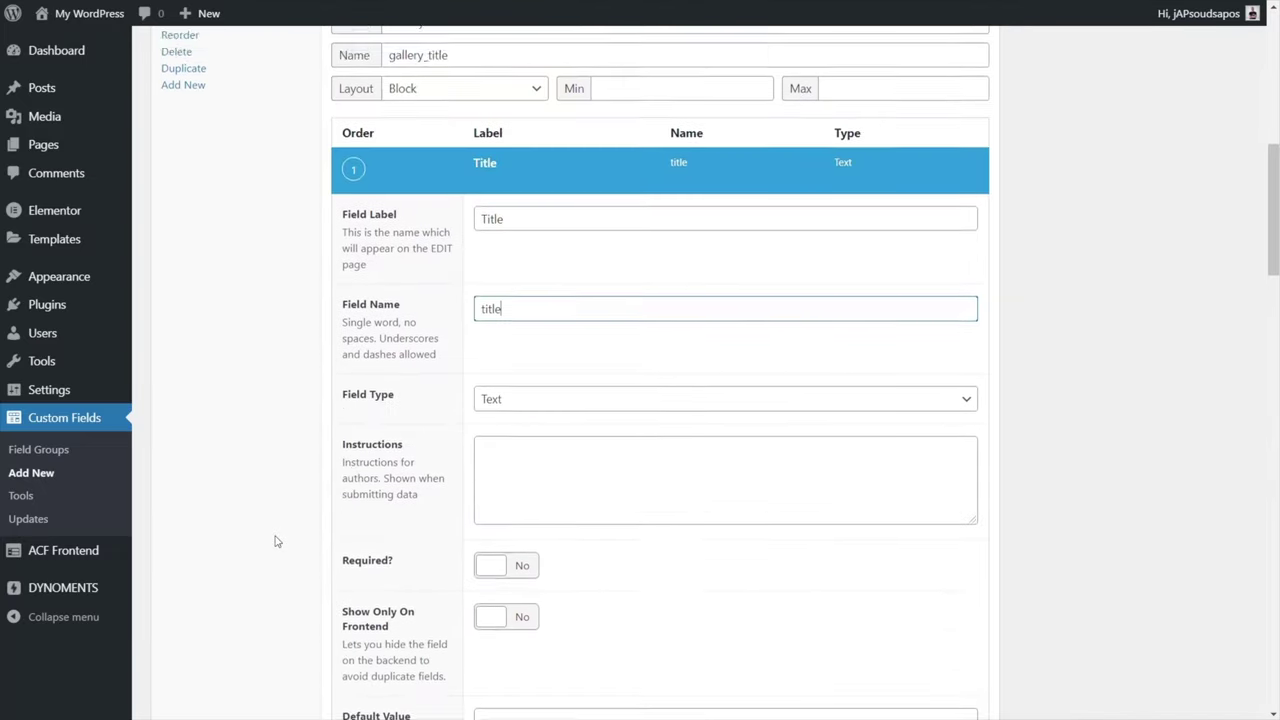
left_click(484, 300)
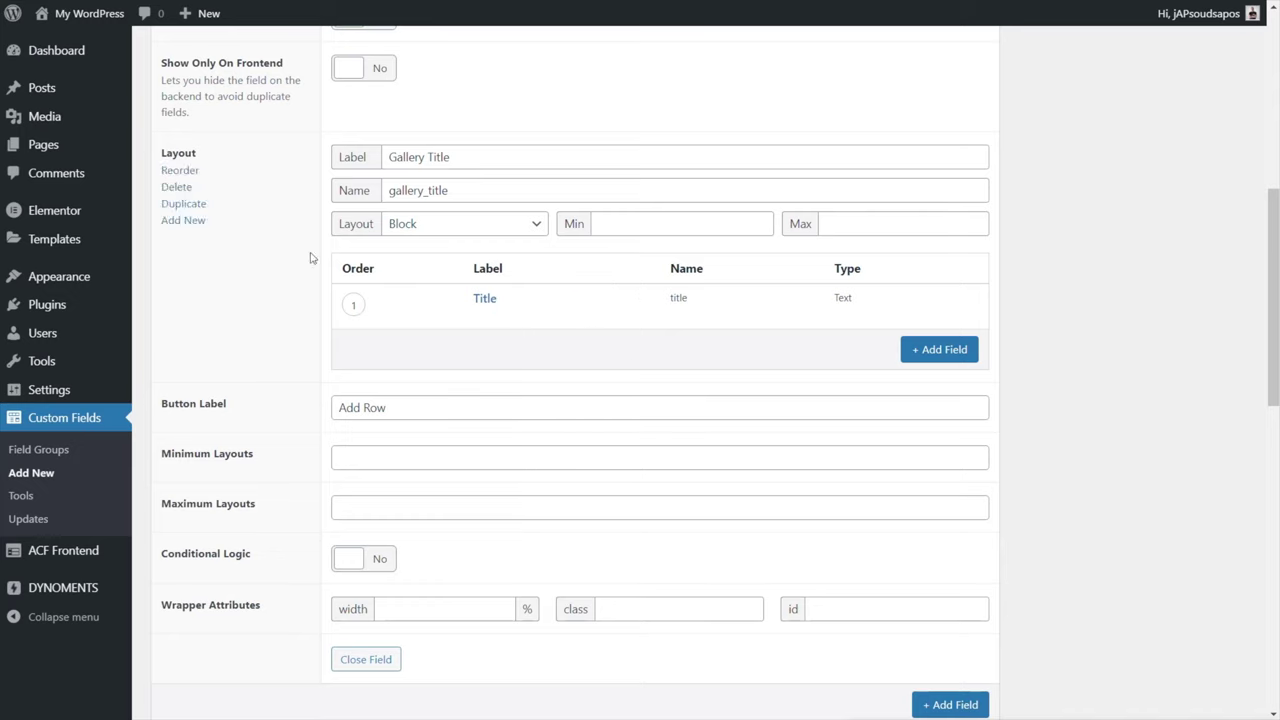
Add a second layout labelled "Gallery Description" with the name gallery_description.
left_click(190, 221)
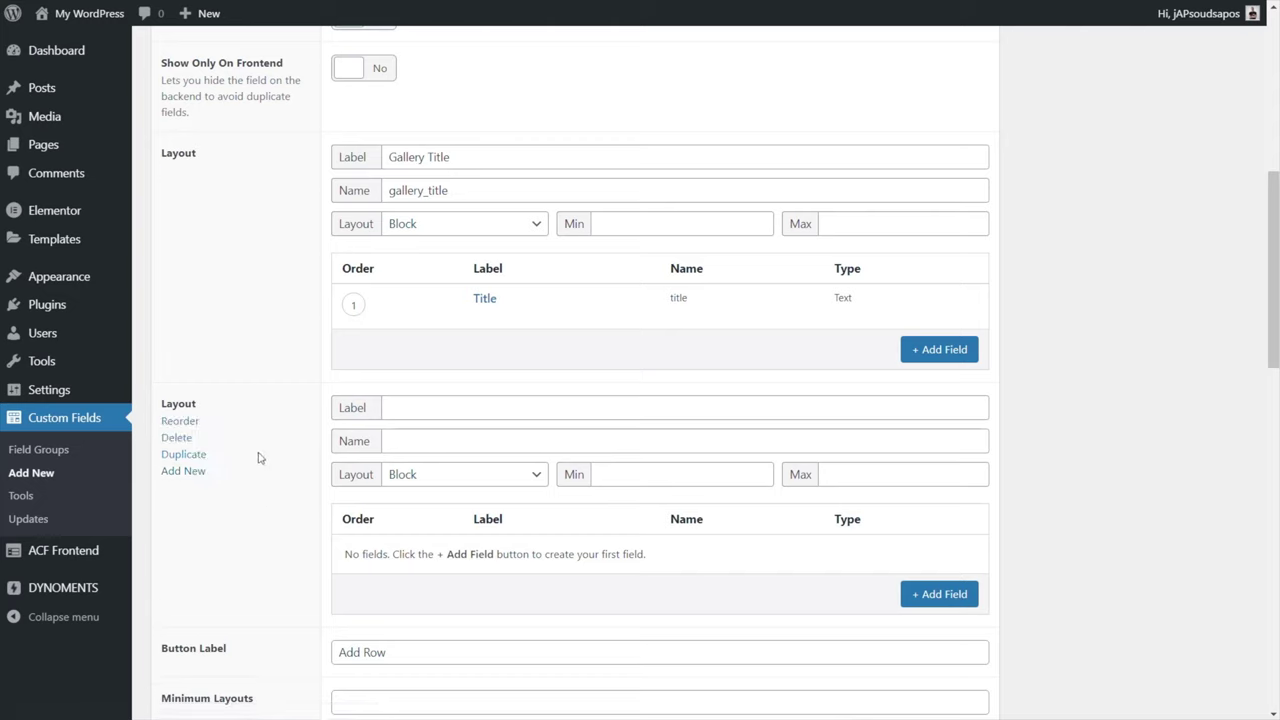
left_click(454, 407)
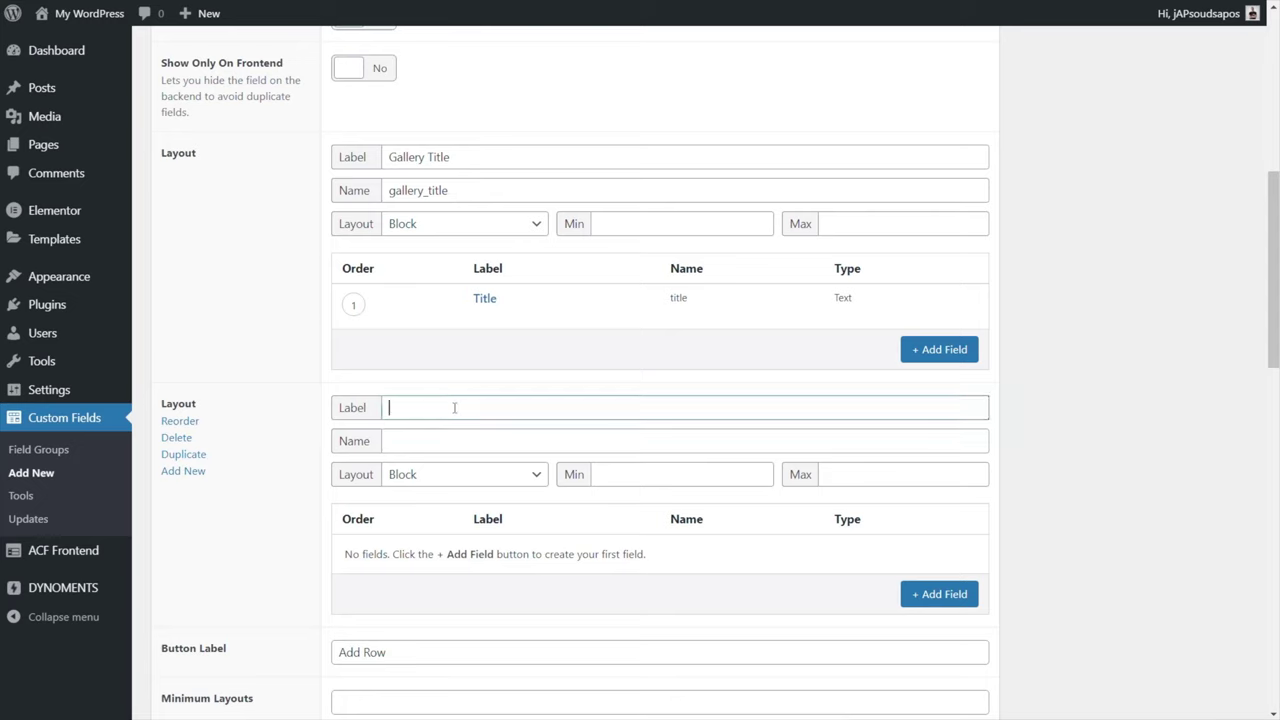
type("Gallery Description")
left_click(450, 440)
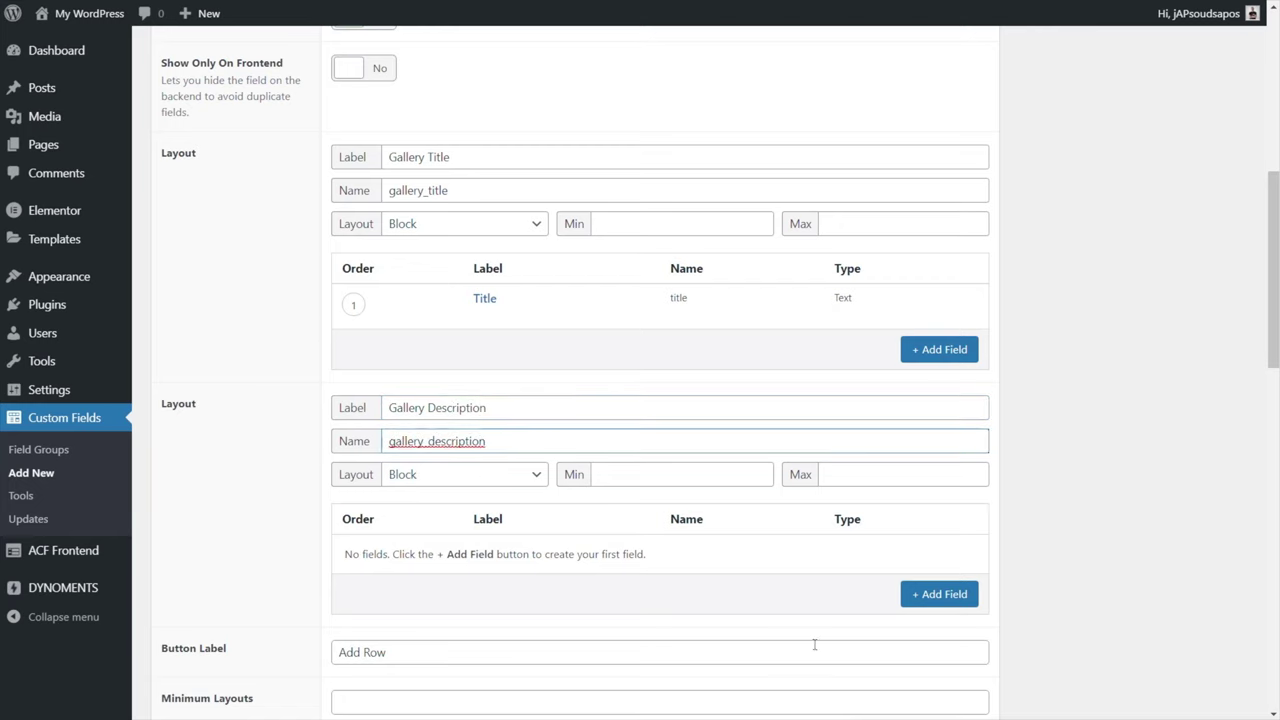
Add a field labelled "Gallery Description" to the Gallery Description layout and set its field type to Wysiwyg Editor.
left_click(940, 594)
scroll(506, 377, "down", 3)
type("Gallery Desc")
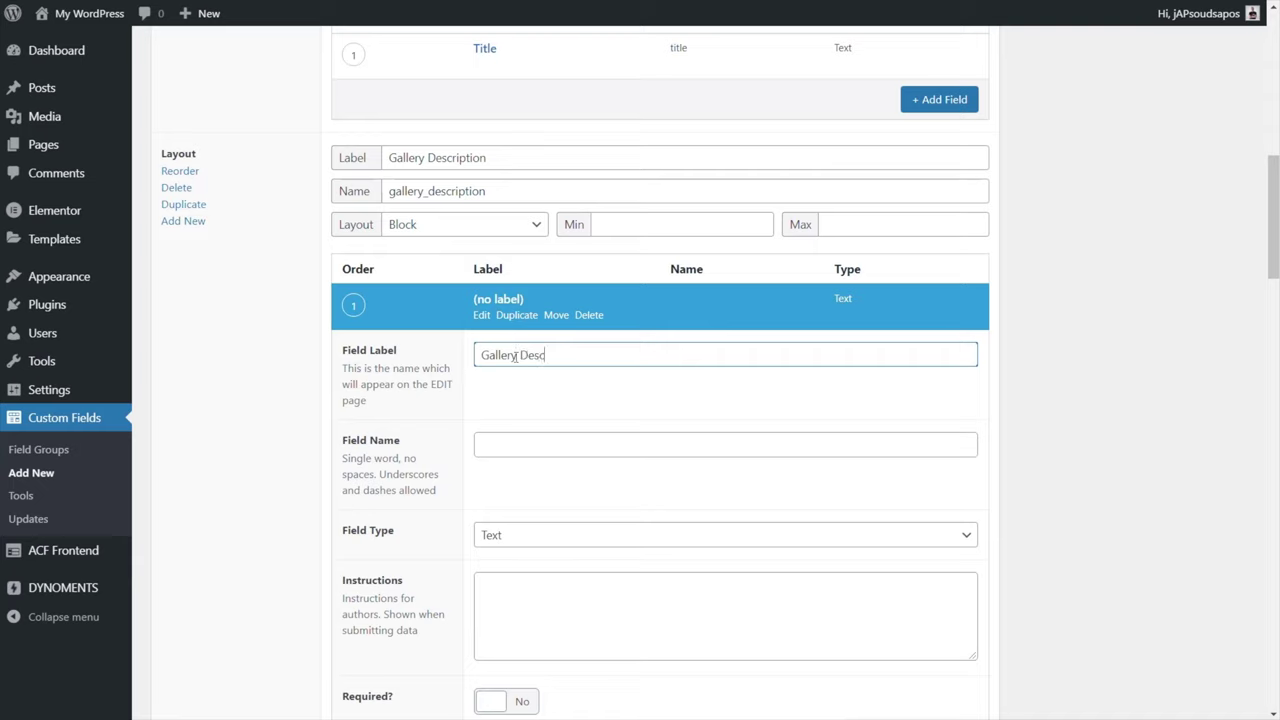
type("ription")
left_click(523, 445)
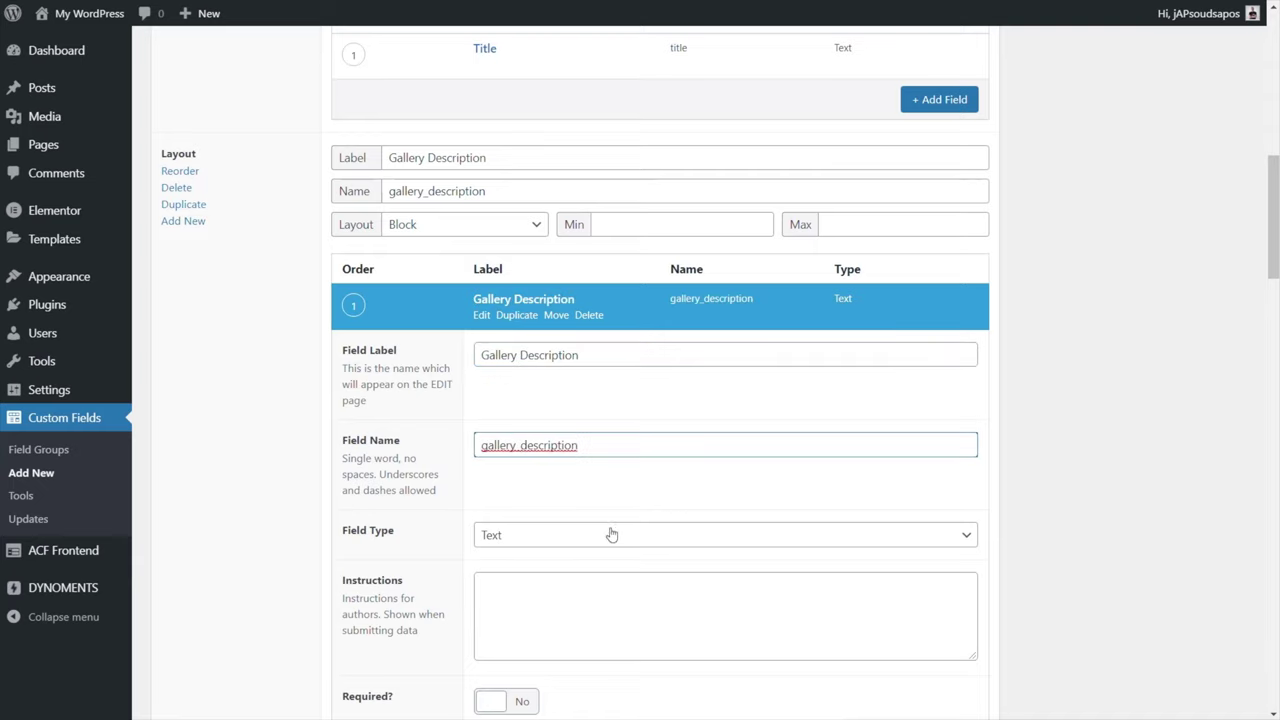
scroll(608, 535, "down", 3)
left_click(536, 203)
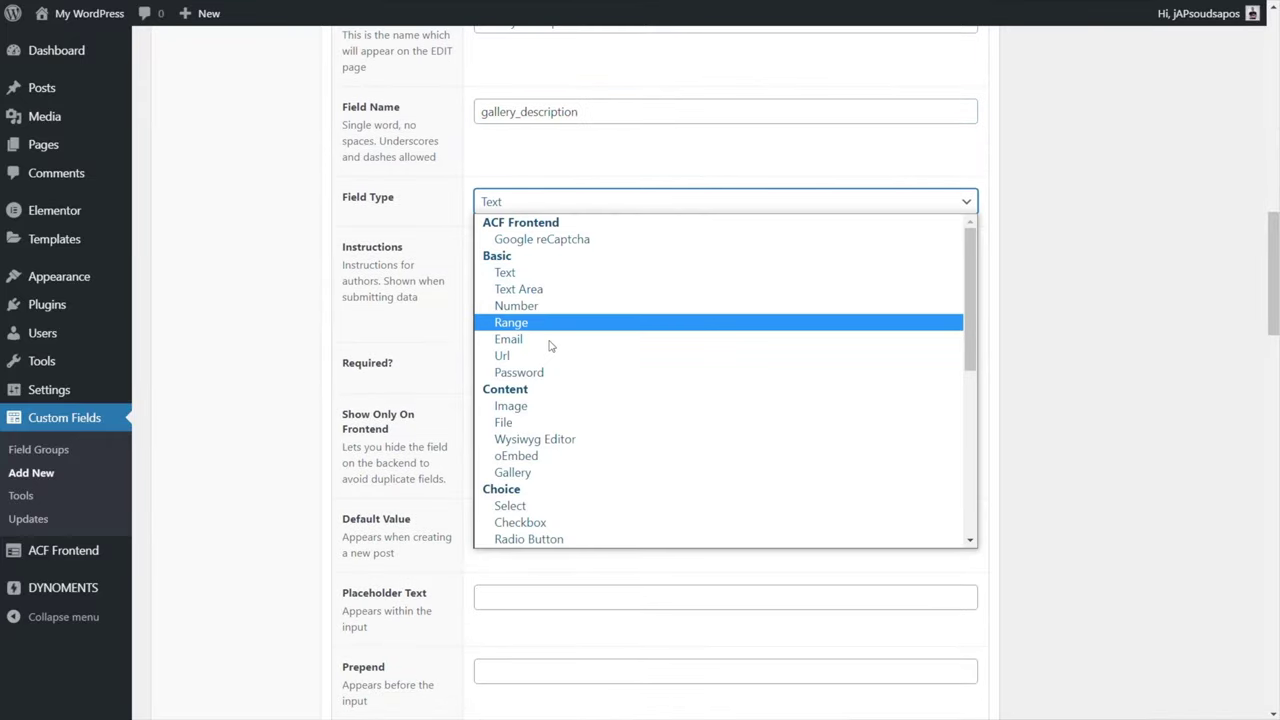
left_click(566, 443)
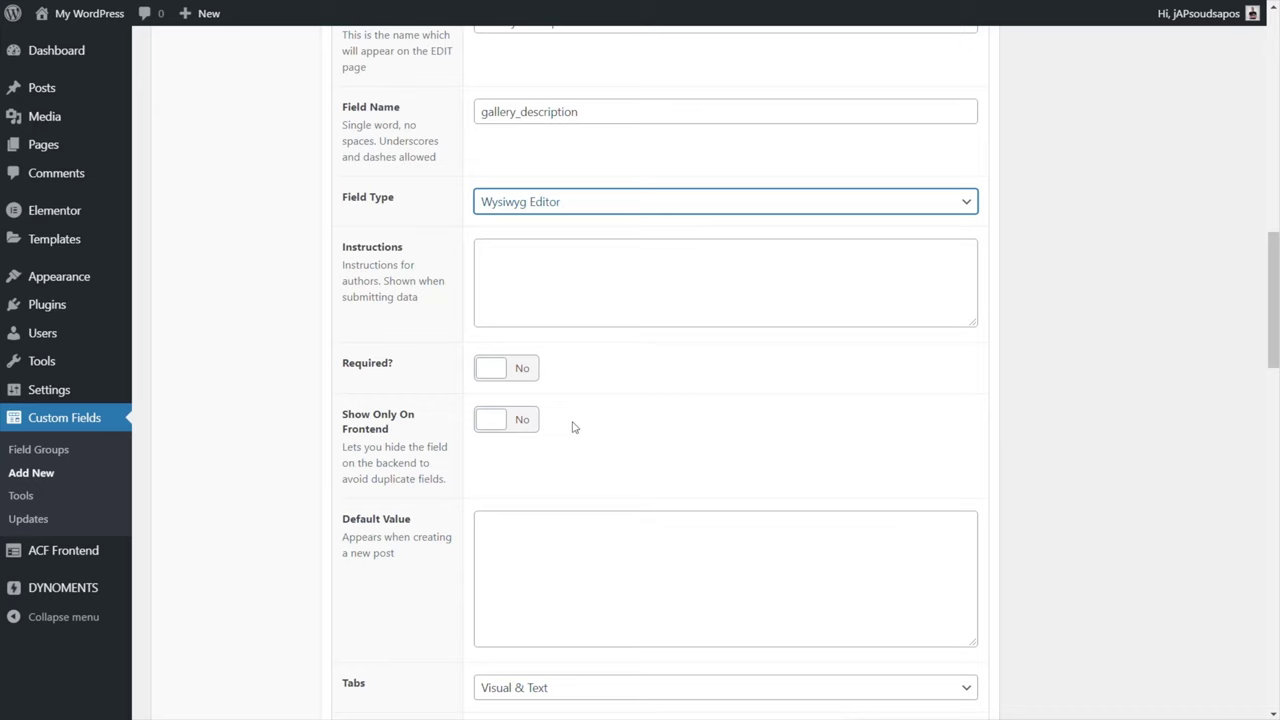
Set the editor field's tabs to Visual Only and toolbar to Basic, disable its media upload buttons, and collapse the field.
scroll(290, 432, "down", 3)
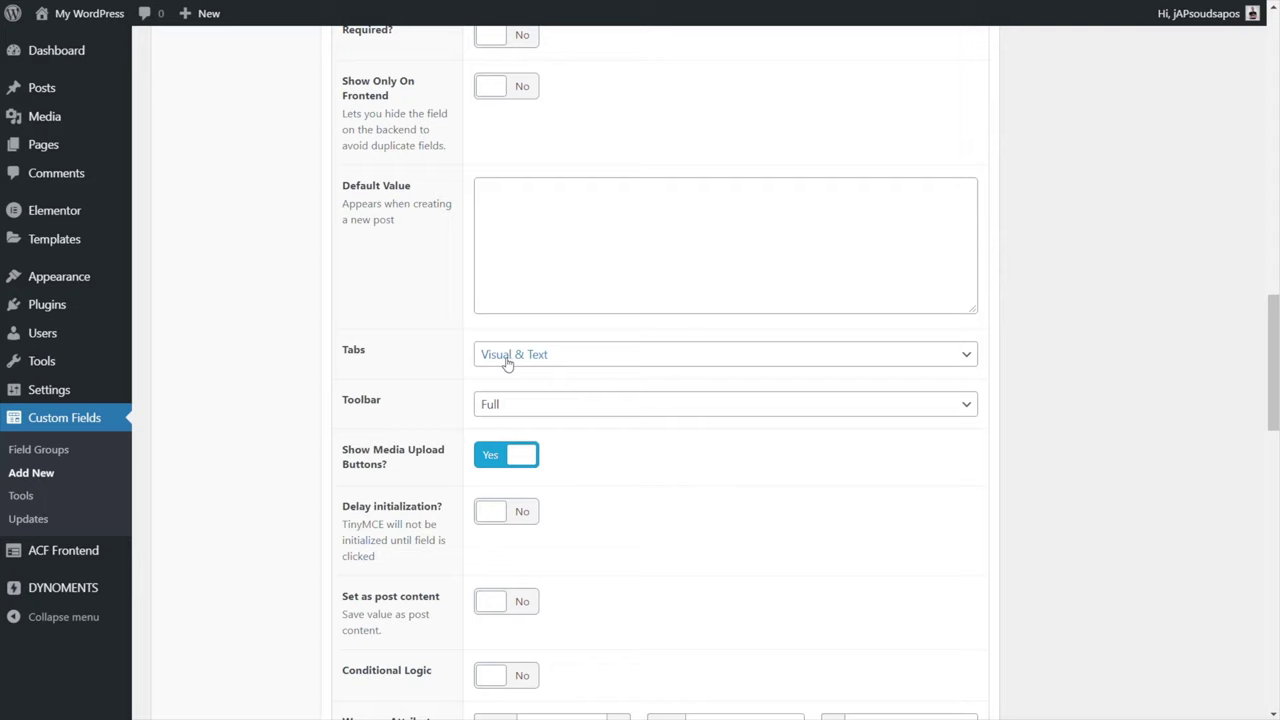
left_click(585, 362)
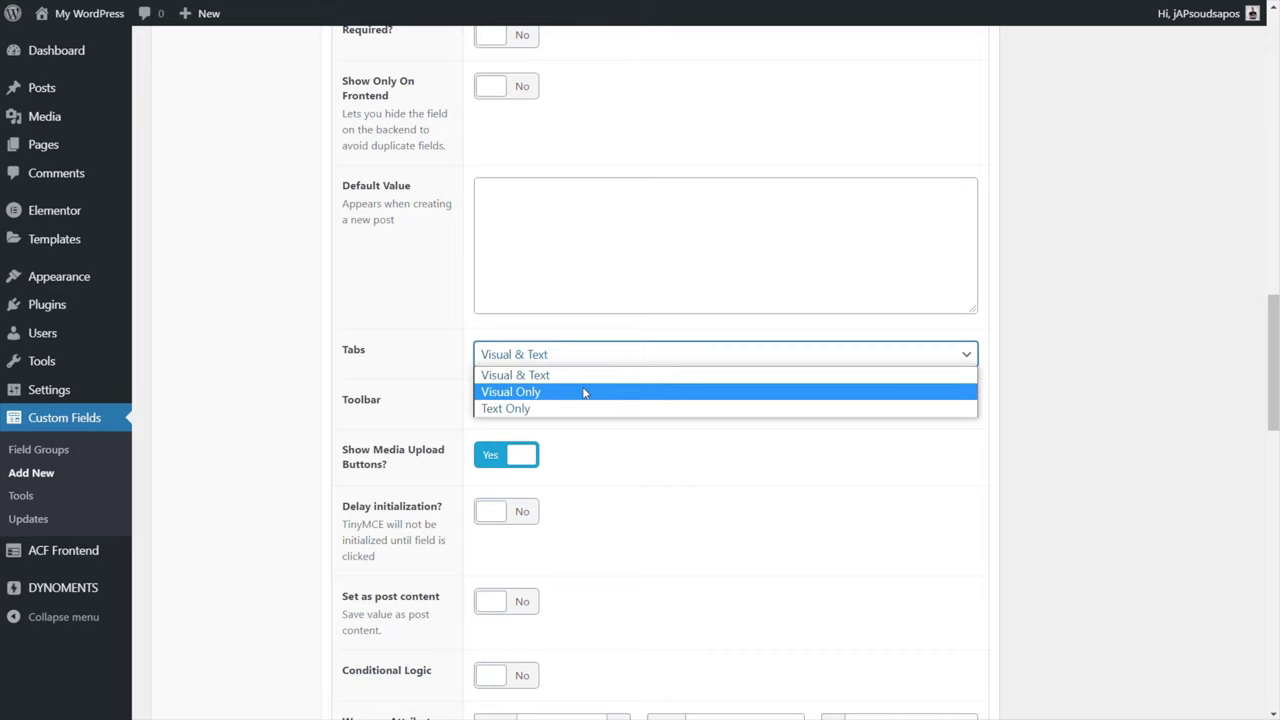
left_click(585, 393)
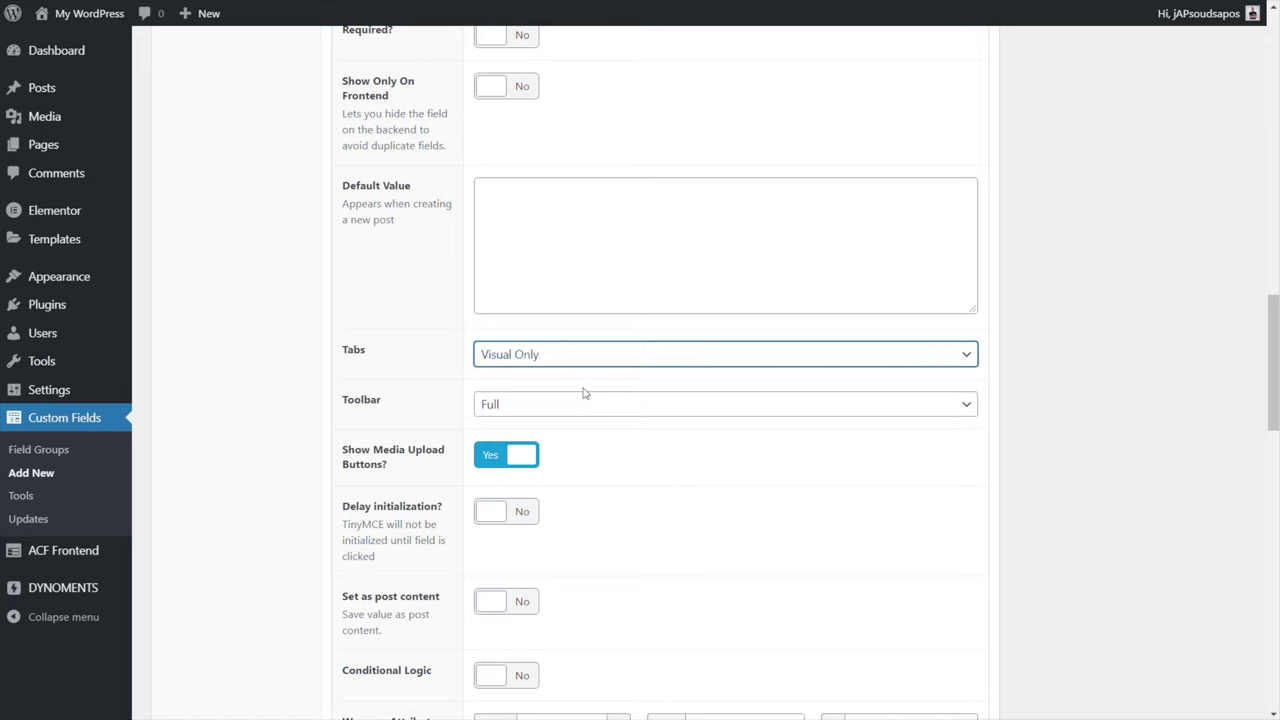
left_click(541, 407)
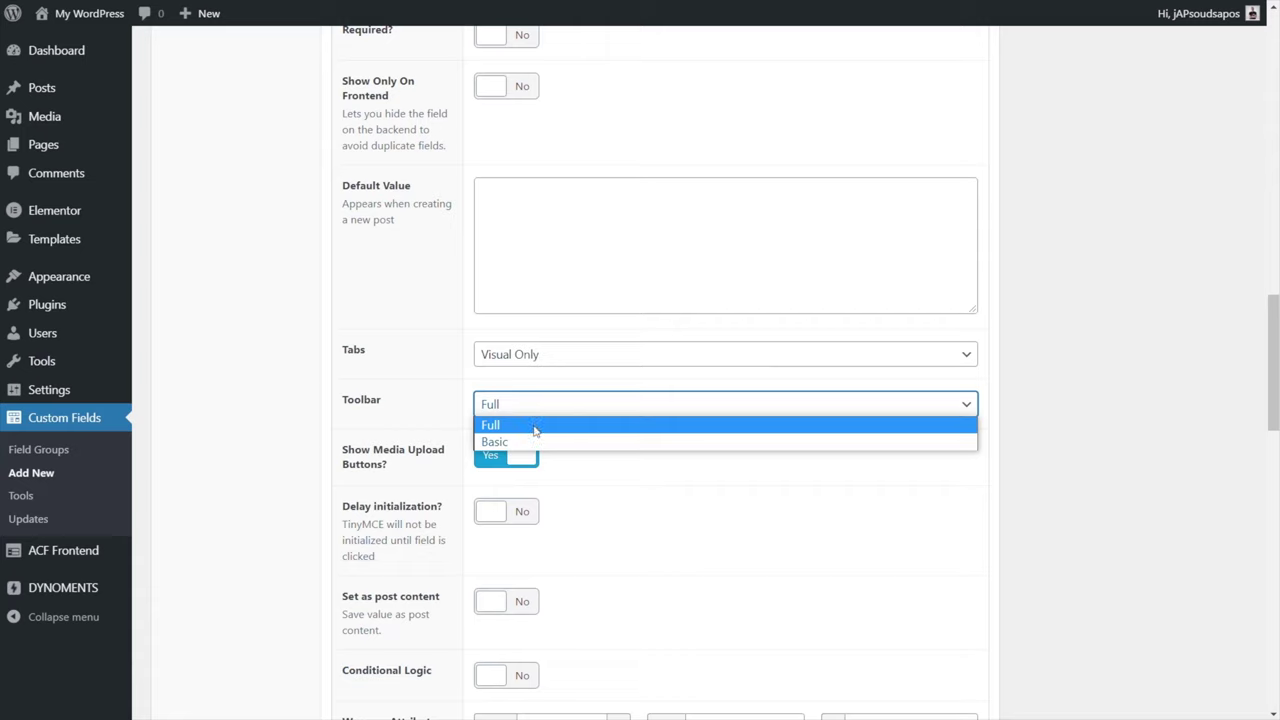
left_click(535, 443)
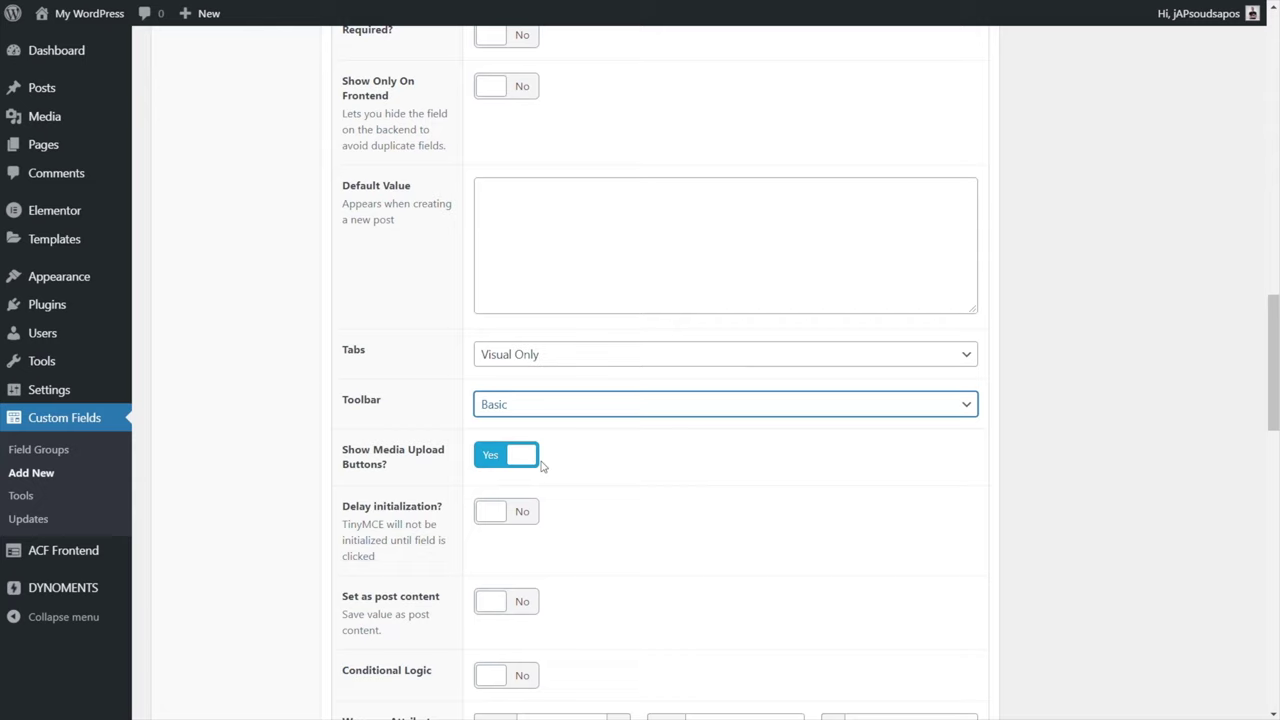
left_click(481, 464)
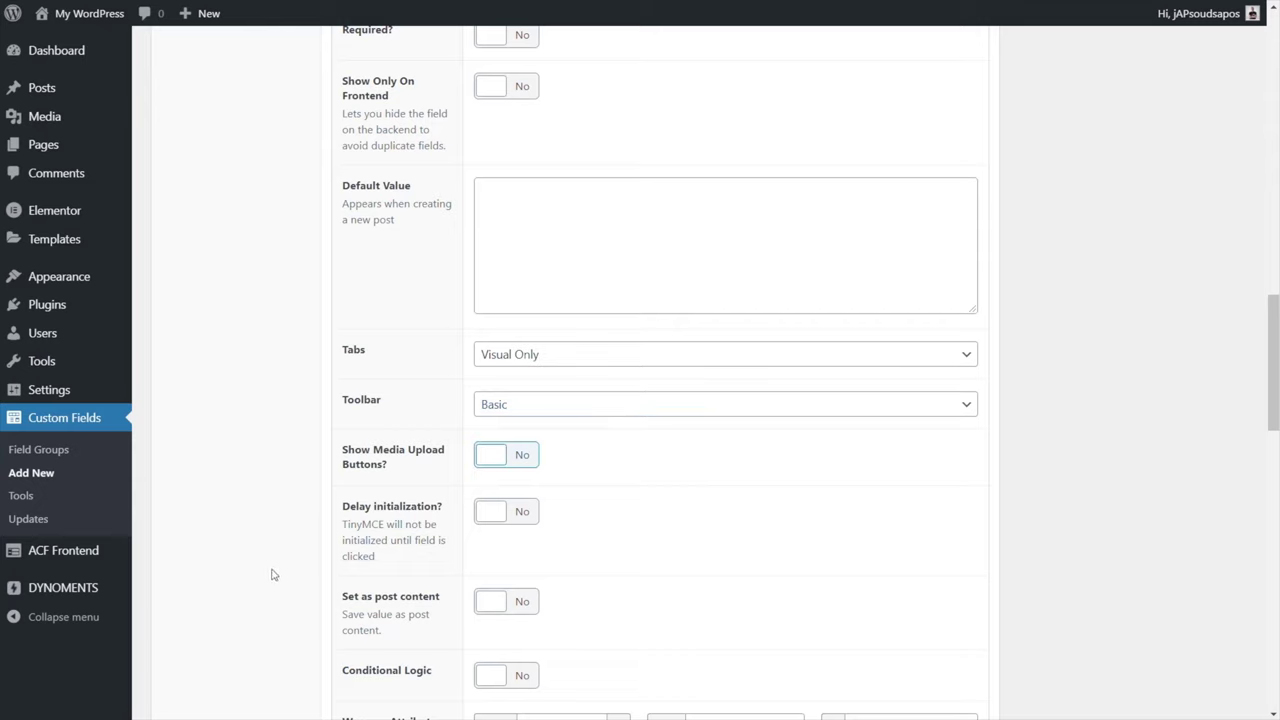
scroll(280, 560, "down", 1)
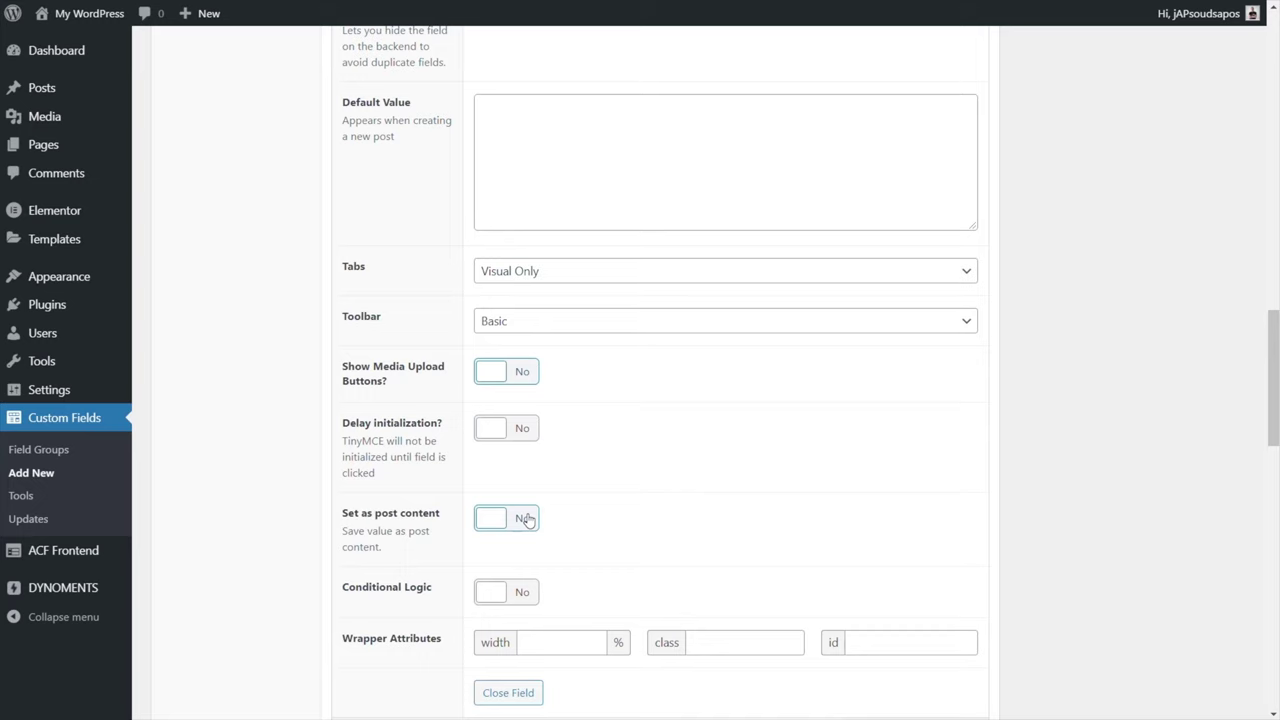
scroll(277, 557, "down", 3)
scroll(278, 557, "up", 3)
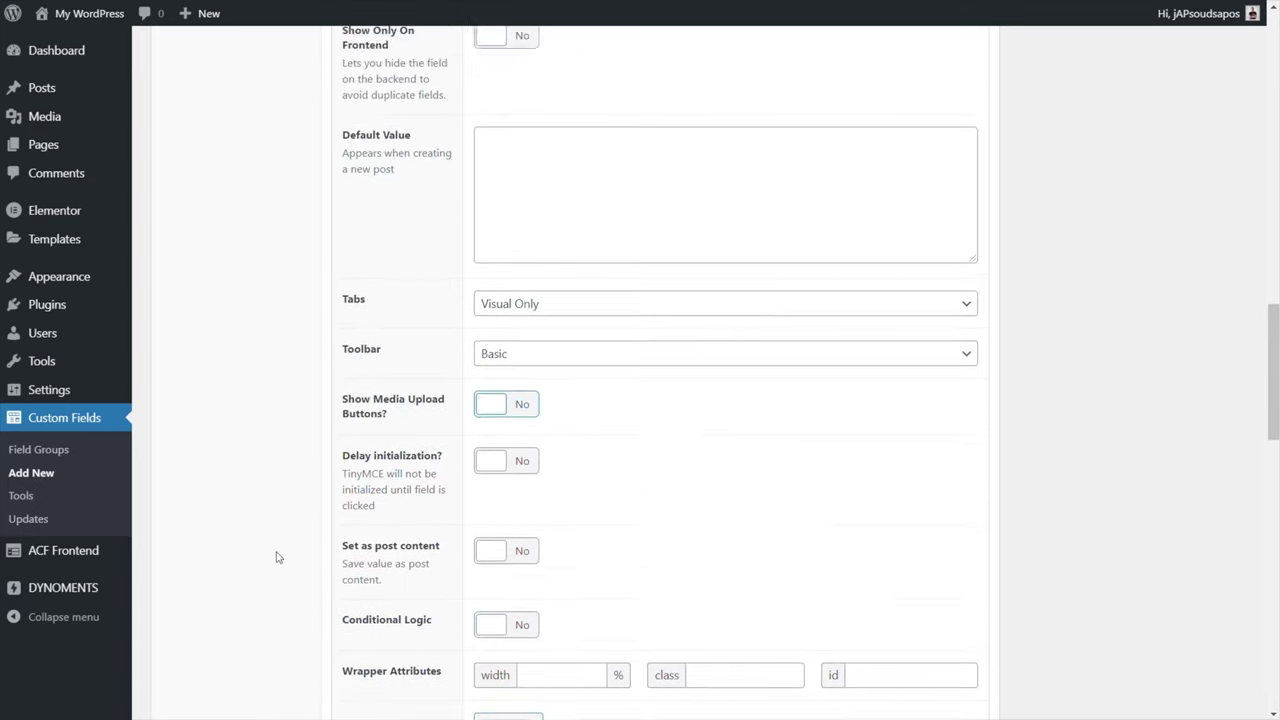
scroll(277, 557, "up", 5)
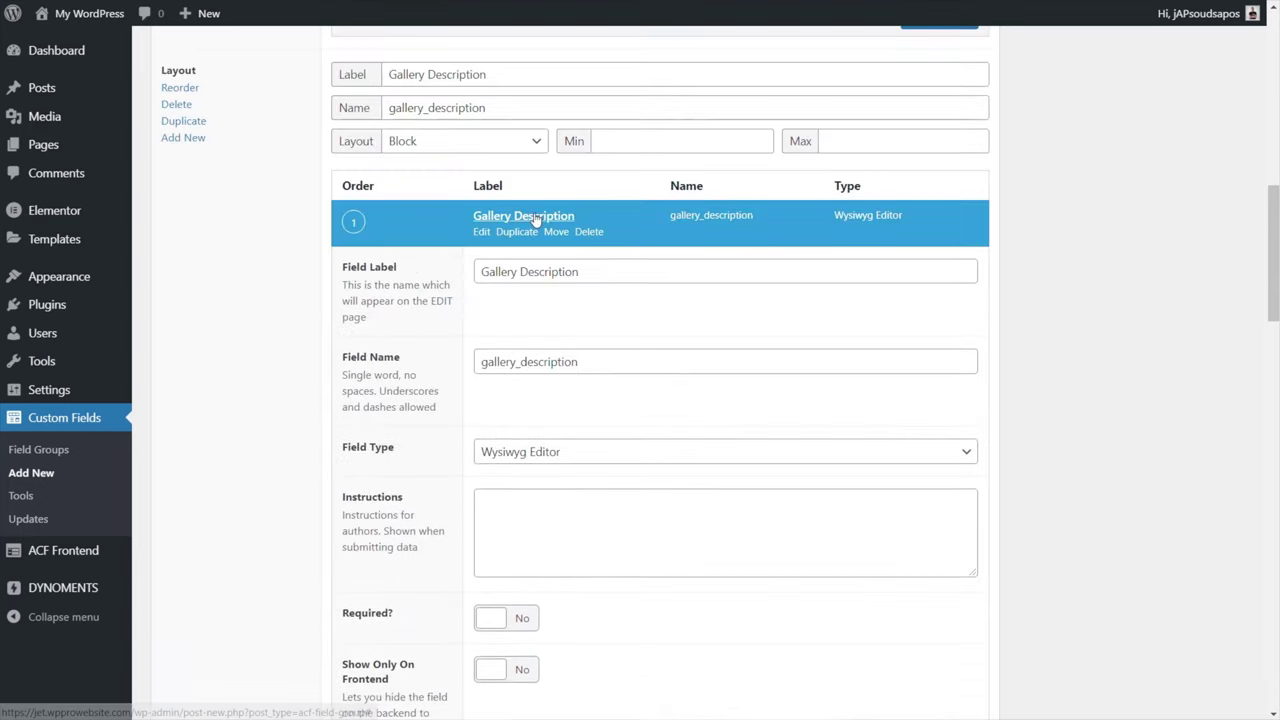
left_click(535, 217)
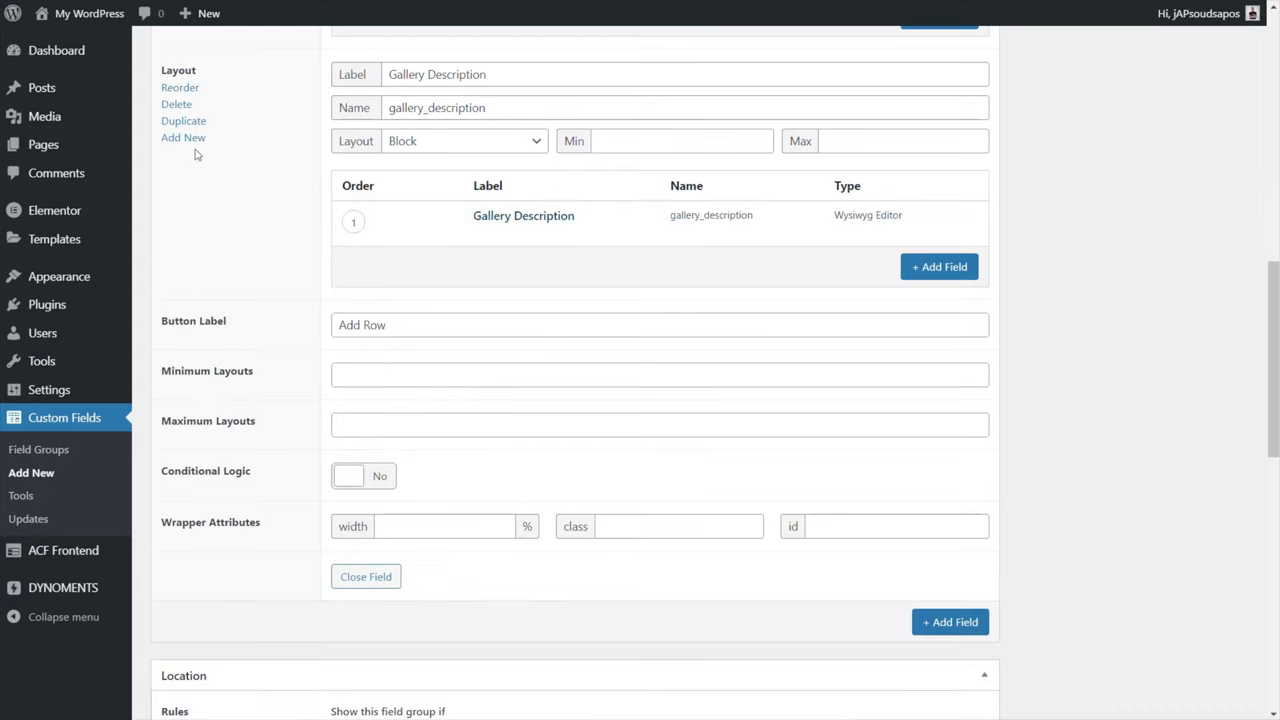
Add a third layout labelled "Gallery" with the name gallery.
left_click(184, 137)
left_click(404, 329)
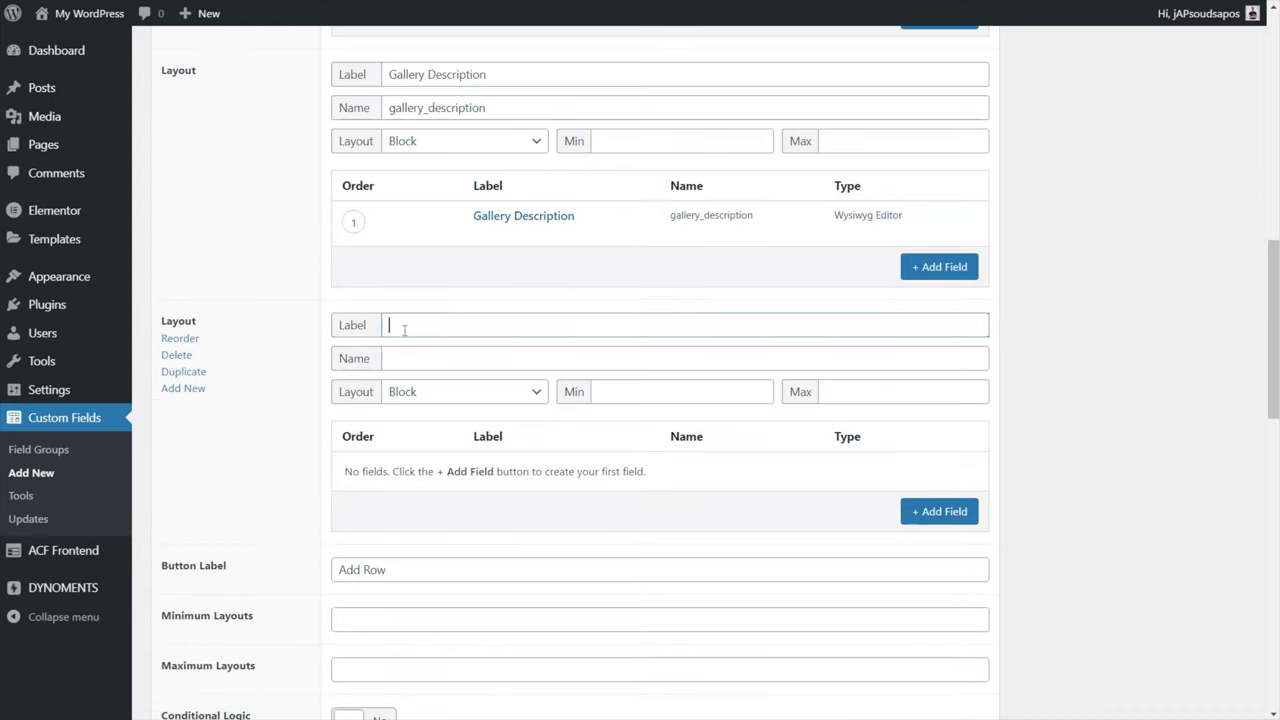
type("Gallery")
left_click(420, 356)
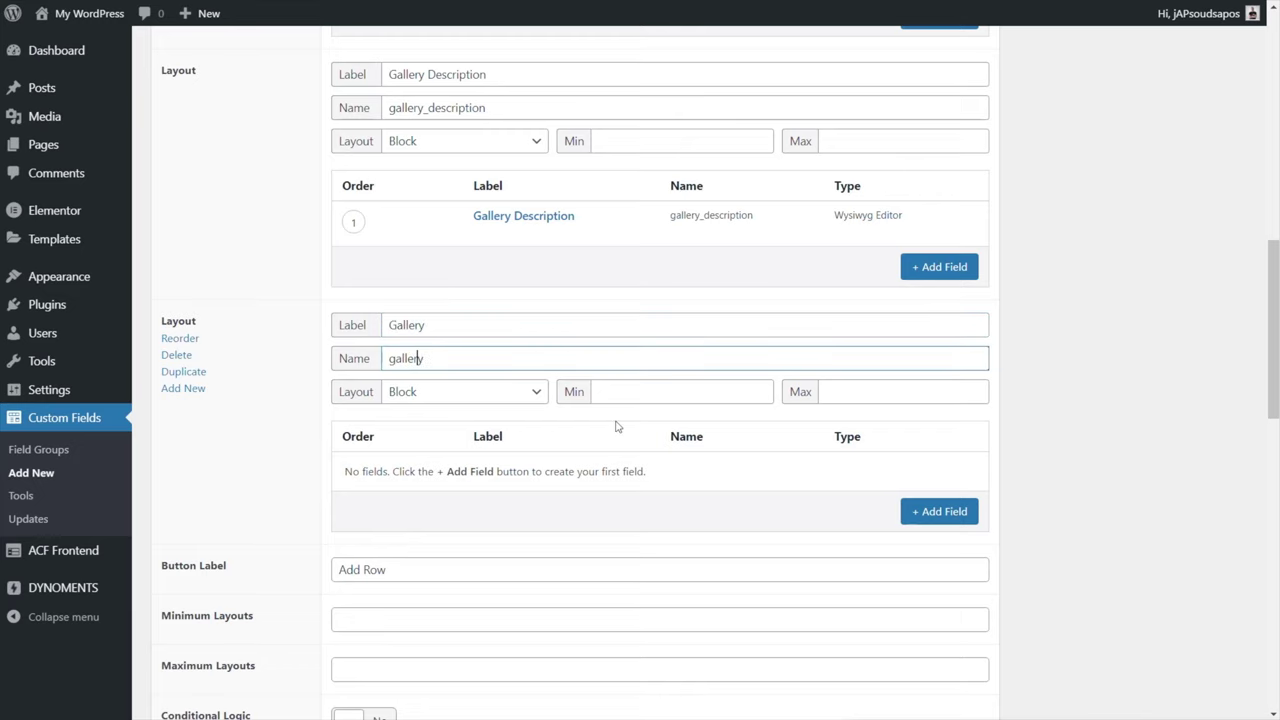
Add a field labelled "Gallery" to the Gallery layout, set its field type to Gallery, and review its image options.
left_click(923, 512)
scroll(764, 463, "down", 3)
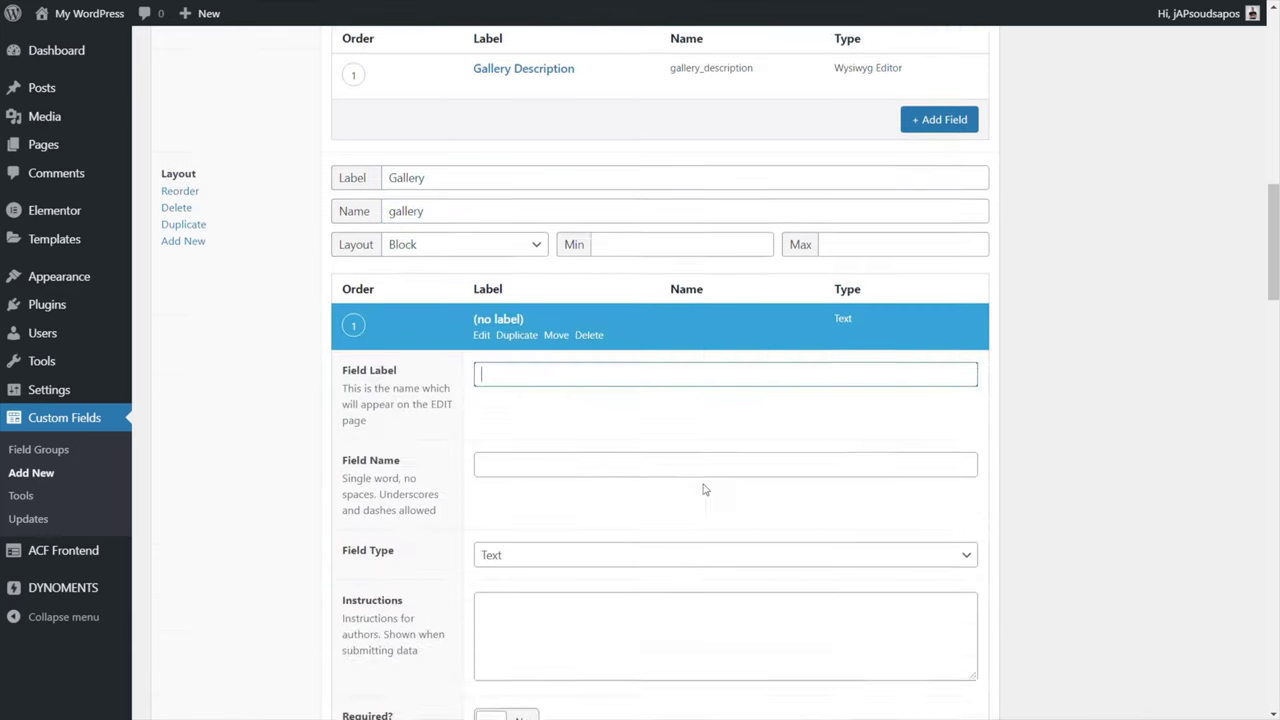
type("Gallery")
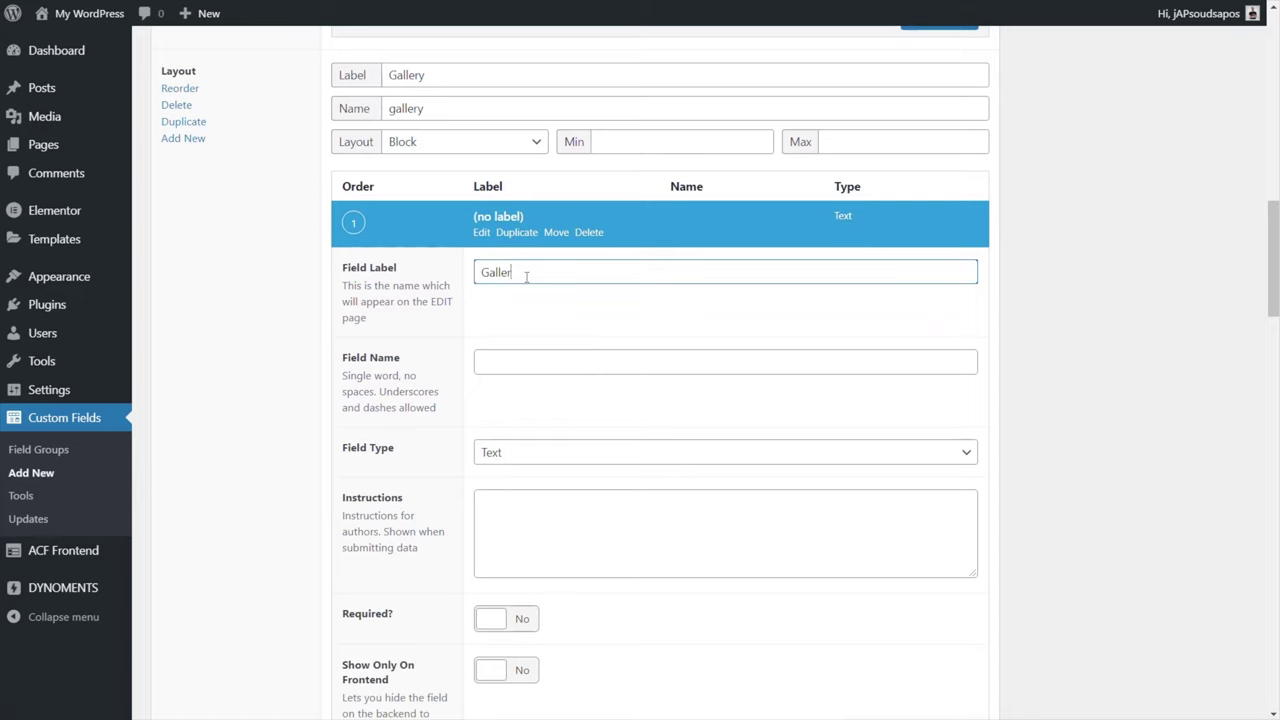
left_click(512, 361)
scroll(680, 455, "down", 3)
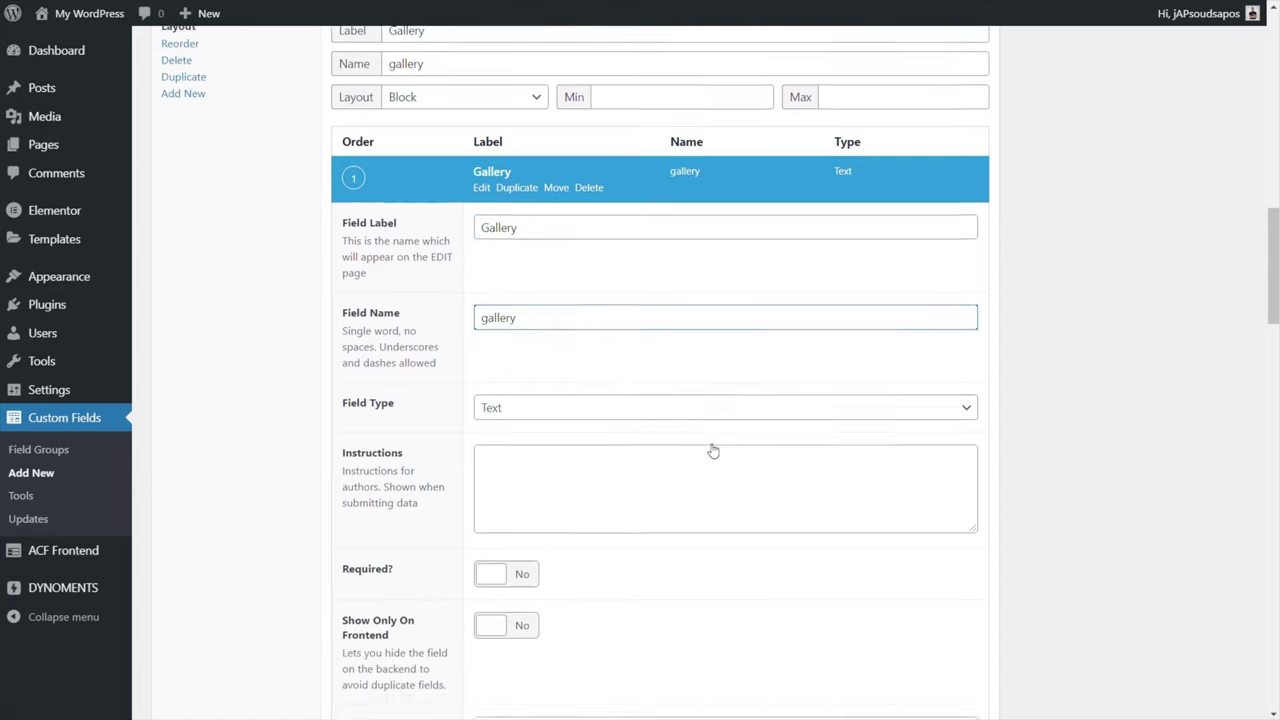
left_click(640, 204)
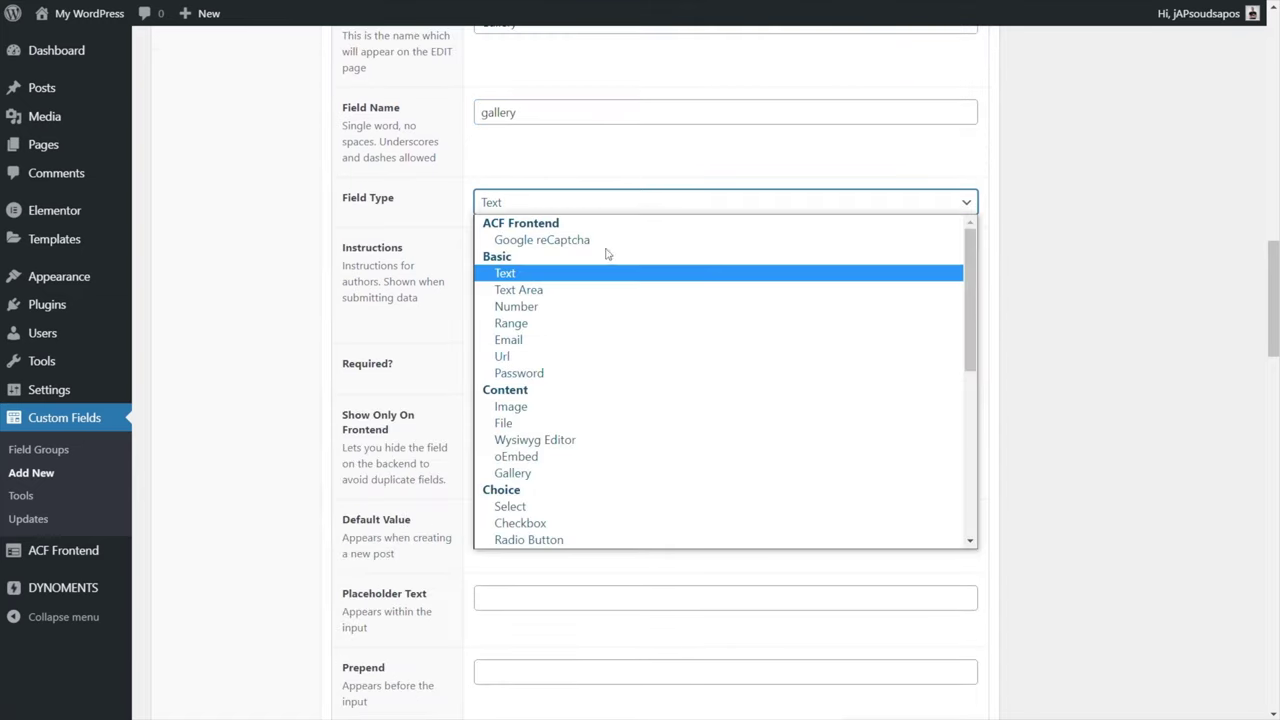
left_click(555, 474)
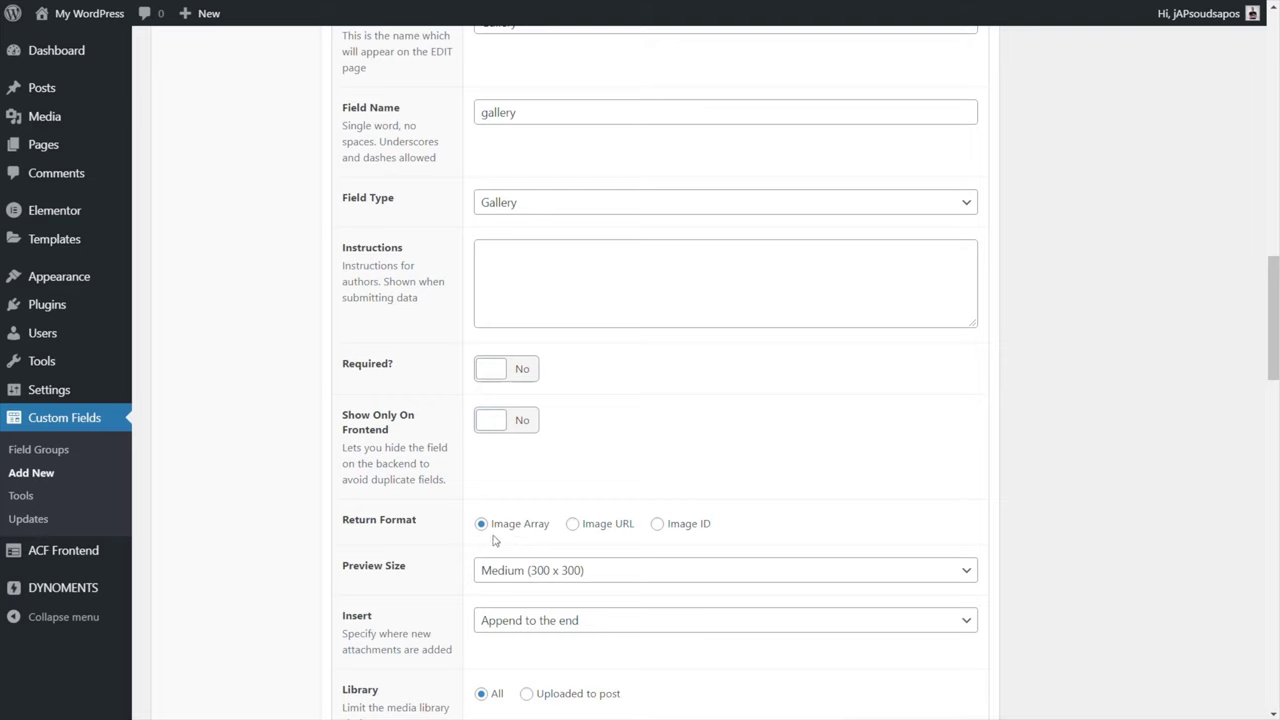
scroll(300, 555, "down", 2)
scroll(290, 555, "down", 1)
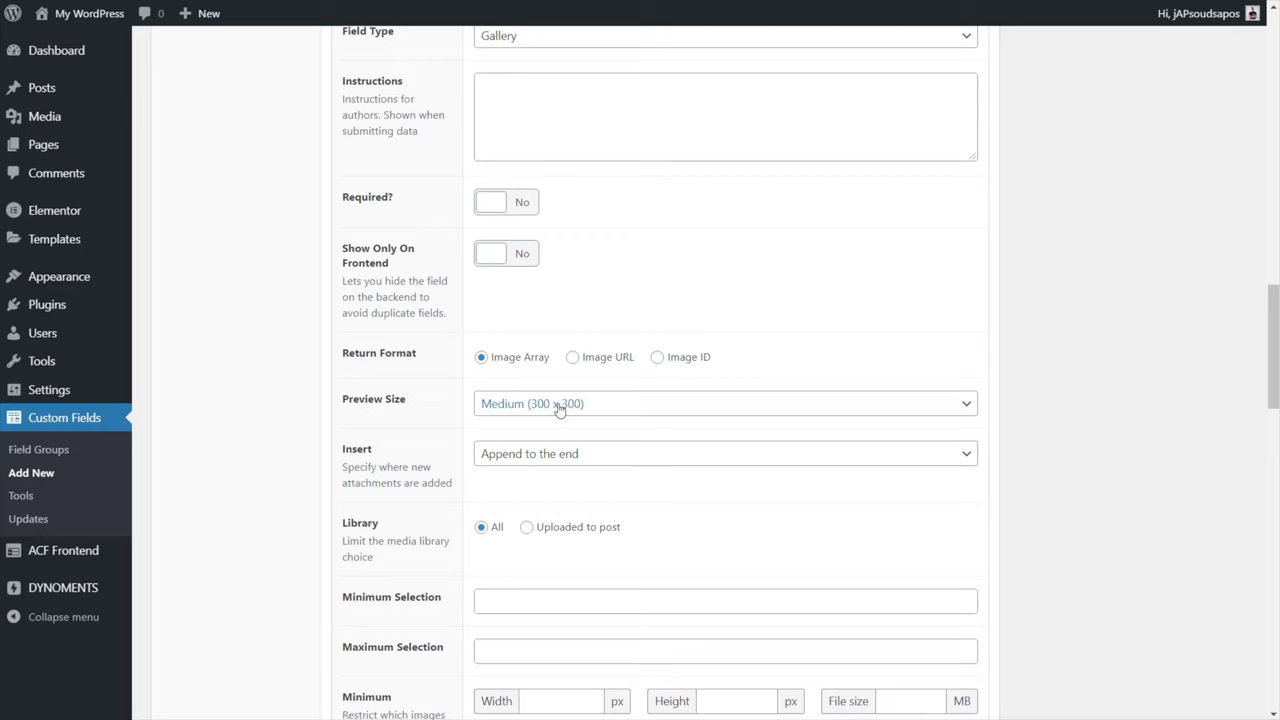
scroll(330, 555, "down", 3)
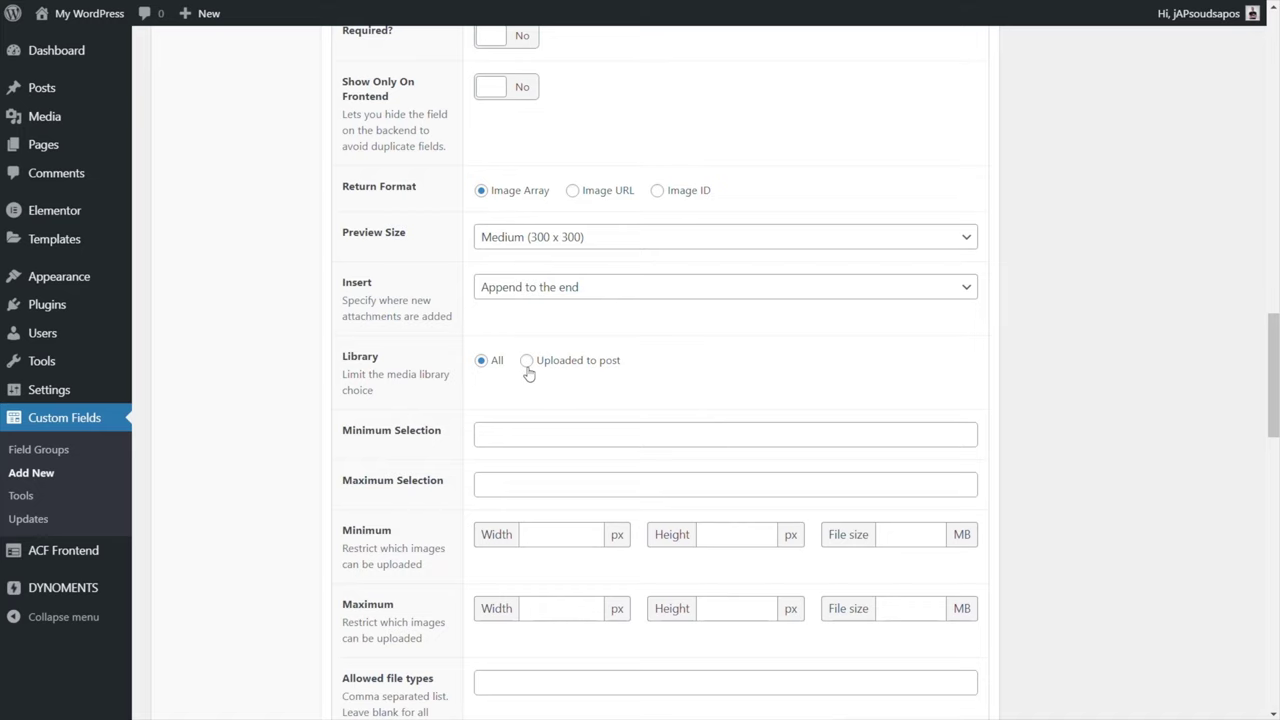
Restrict the Gallery field's allowed file types to jpeg,gif,png and collapse the field.
scroll(320, 451, "down", 2)
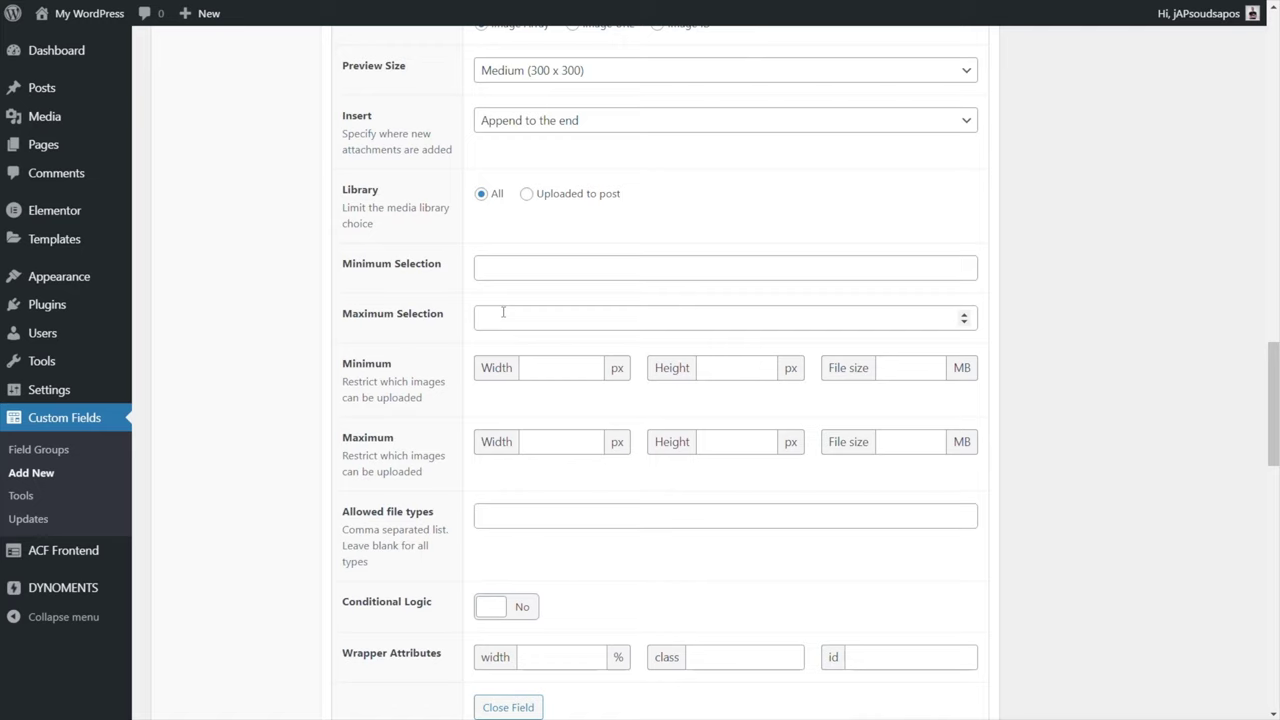
scroll(200, 513, "down", 2)
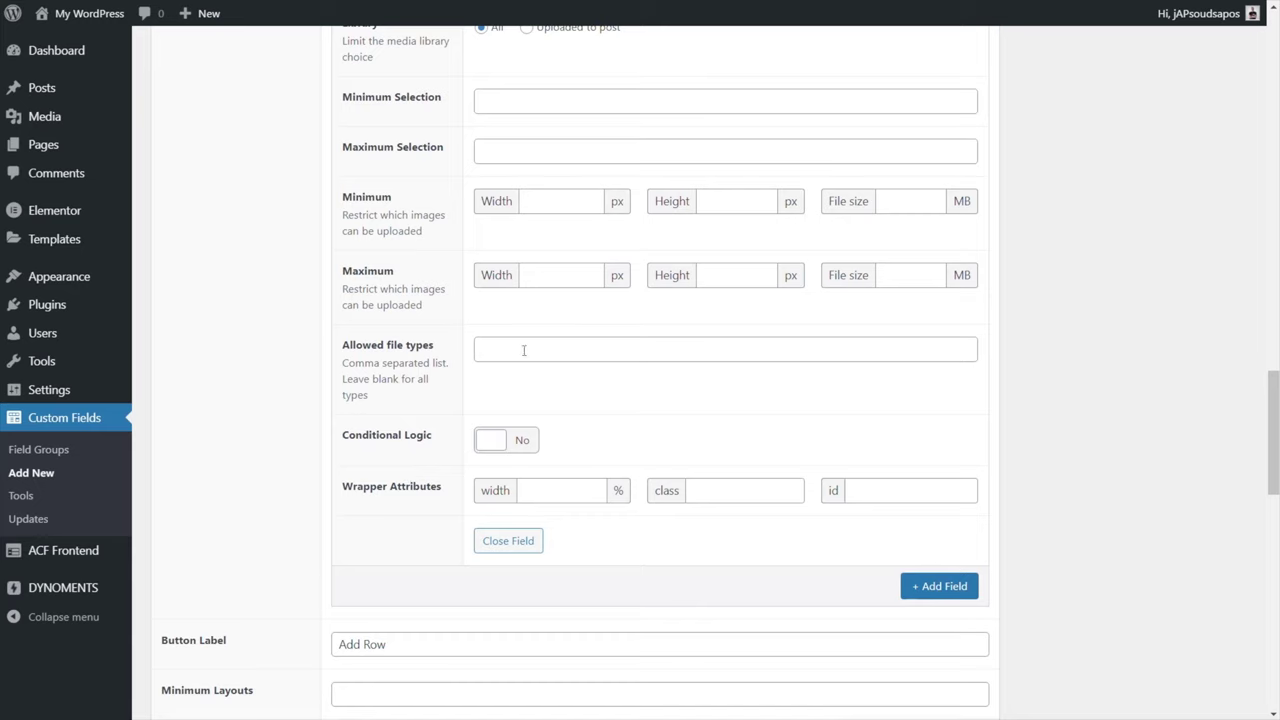
left_click(517, 345)
type("jpeg,gif")
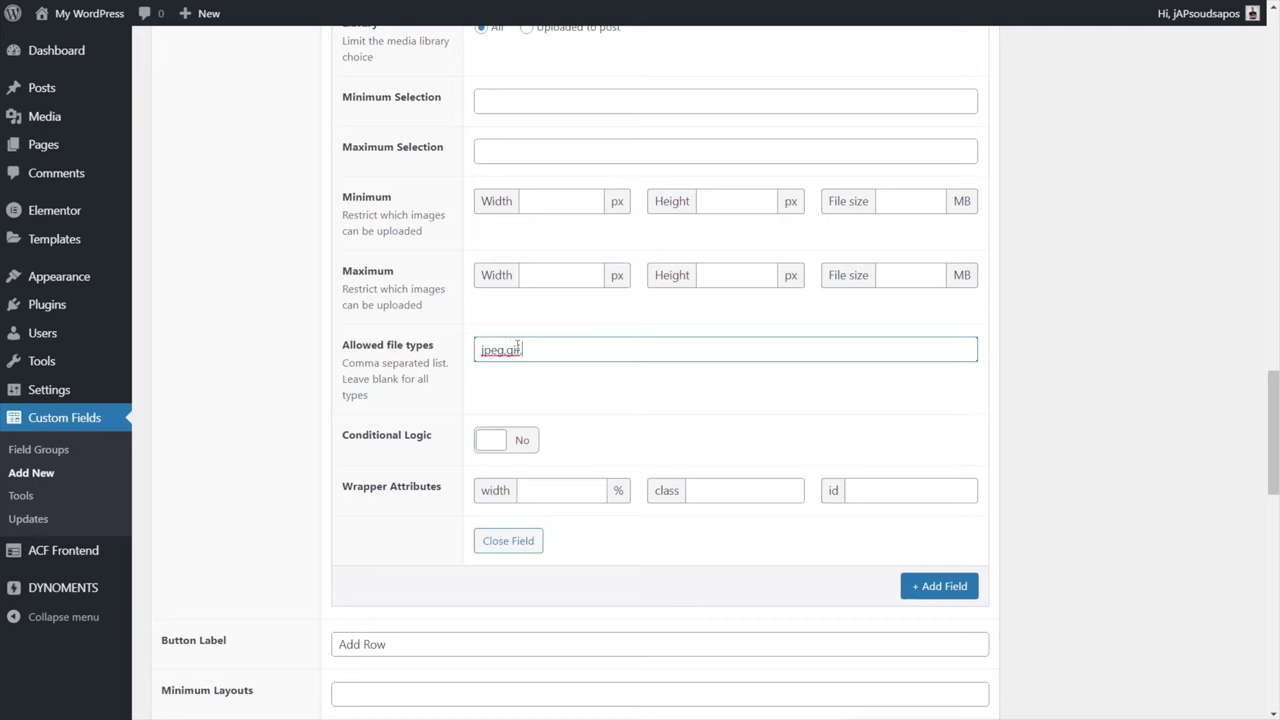
type(",png")
scroll(288, 540, "up", 9)
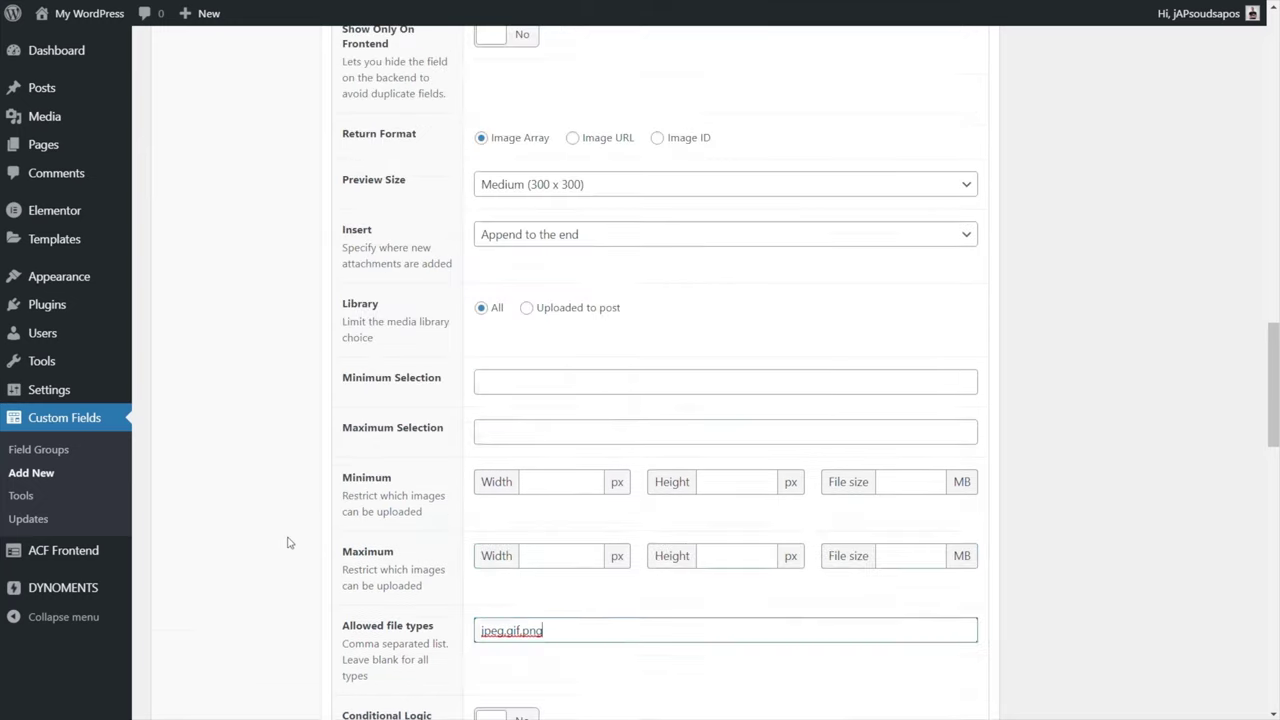
scroll(288, 540, "up", 2)
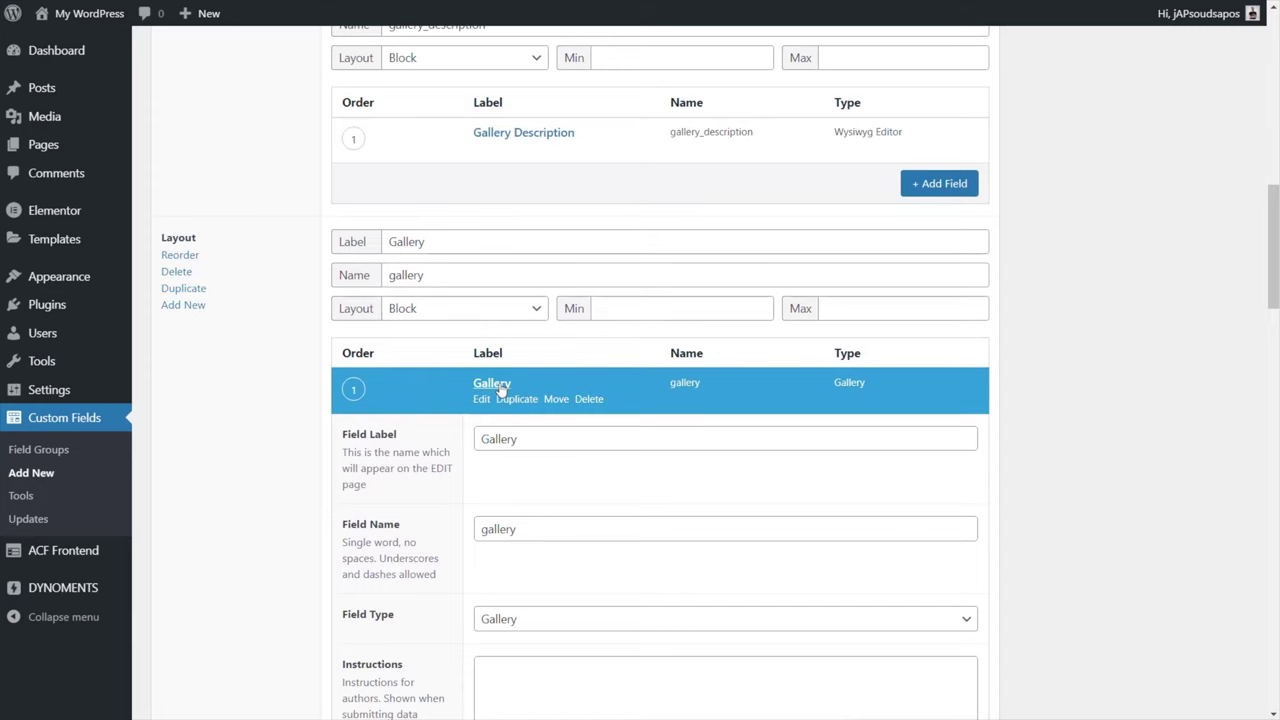
left_click(488, 382)
Add a fourth layout below Gallery labelled "Content Block" with the name content_block.
scroll(255, 471, "up", 6)
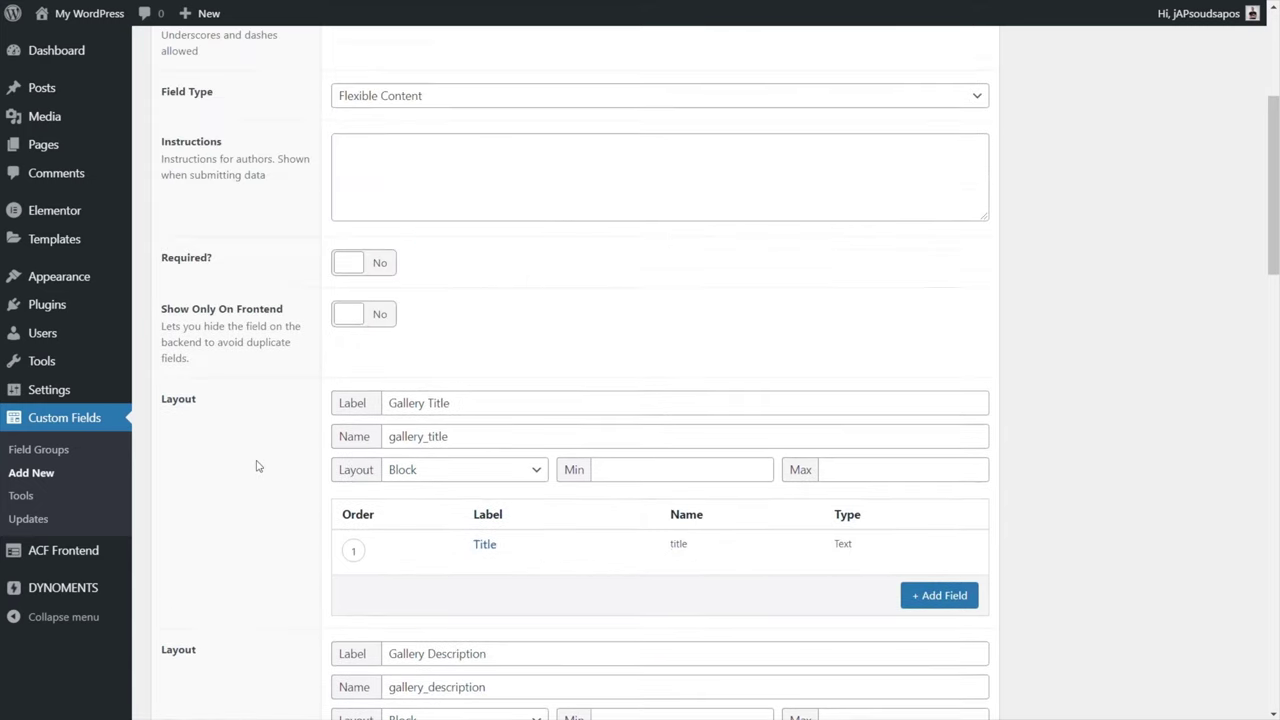
scroll(262, 470, "down", 4)
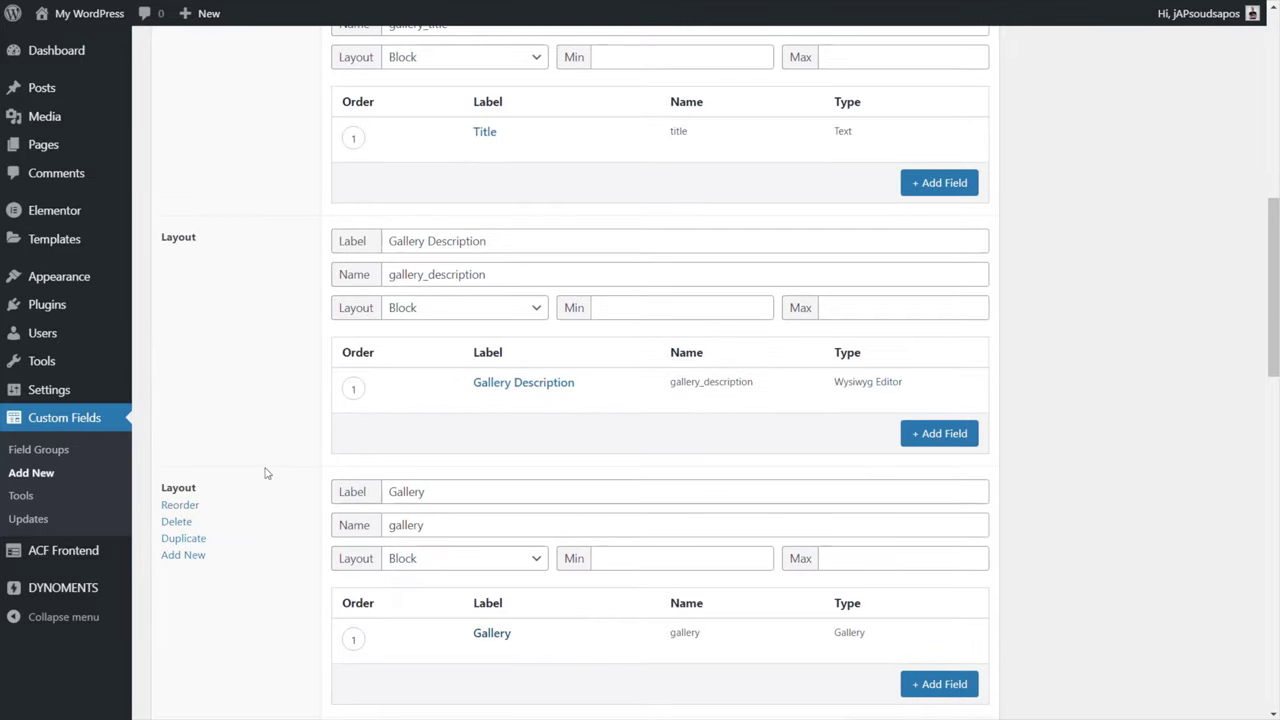
scroll(266, 473, "down", 3)
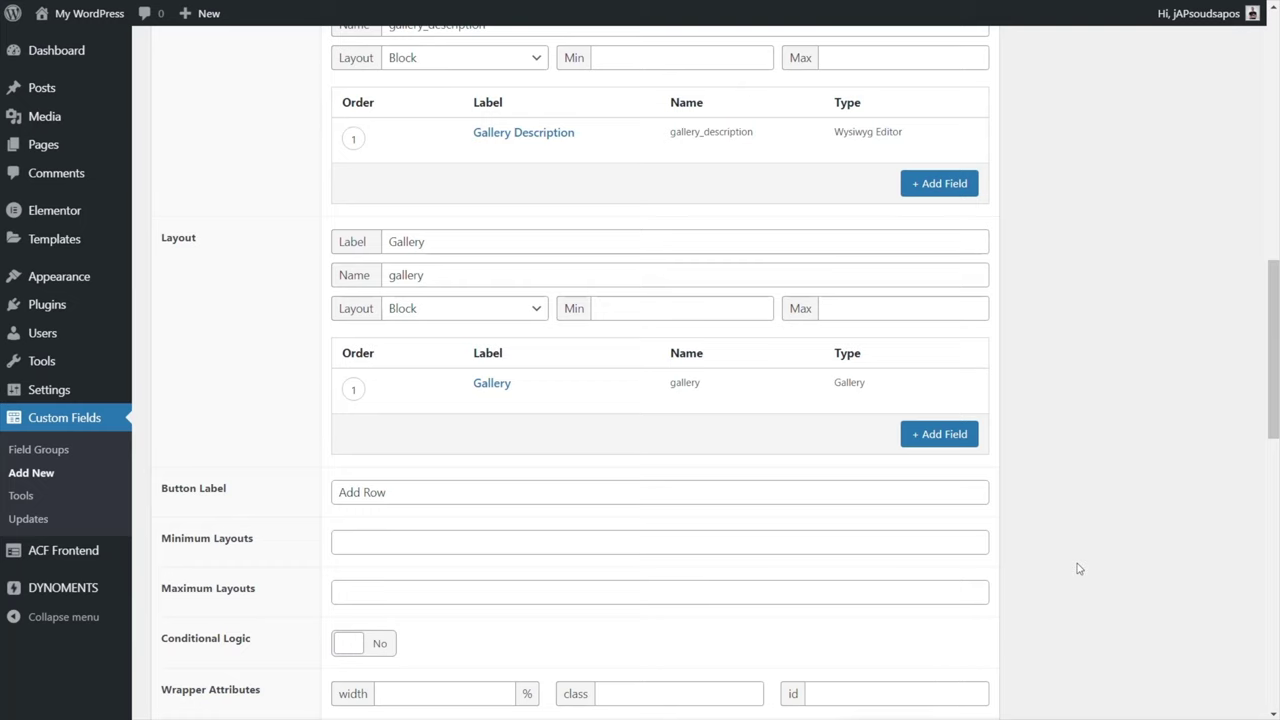
scroll(1077, 566, "down", 2)
scroll(1077, 566, "up", 2)
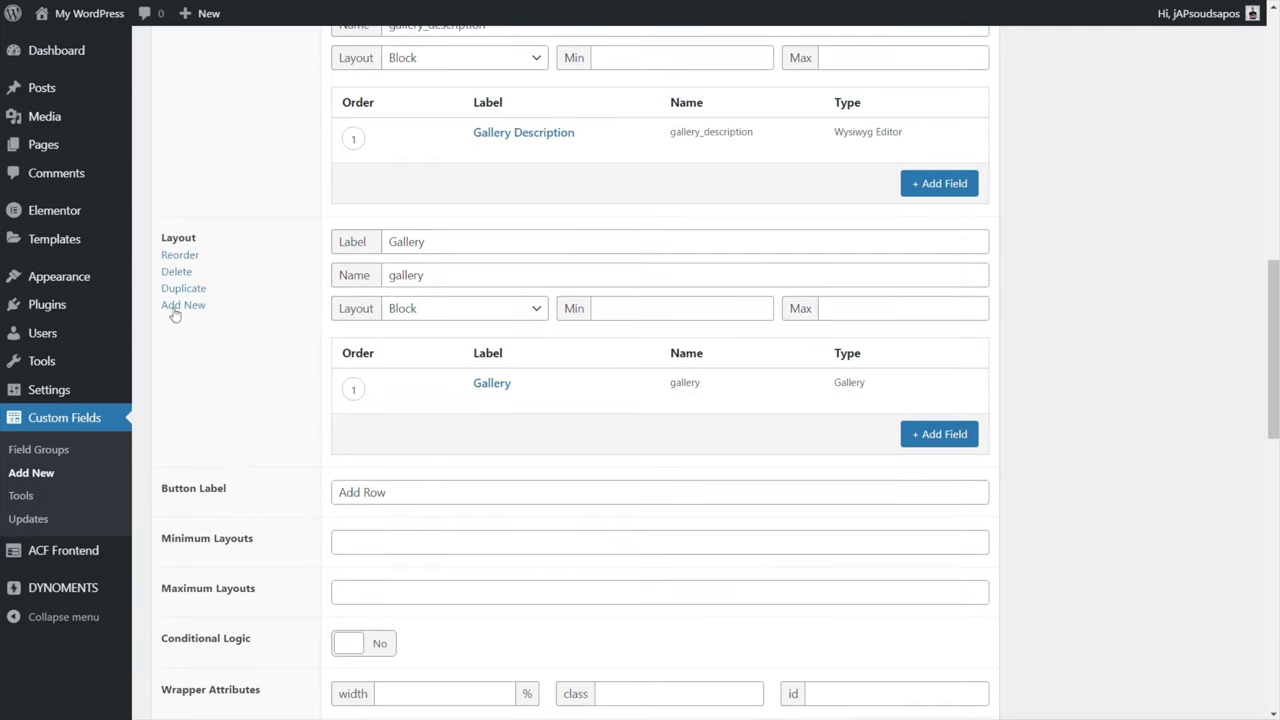
left_click(170, 303)
scroll(963, 457, "down", 1)
scroll(963, 457, "down", 1)
left_click(413, 247)
type("Content Block")
left_click(406, 274)
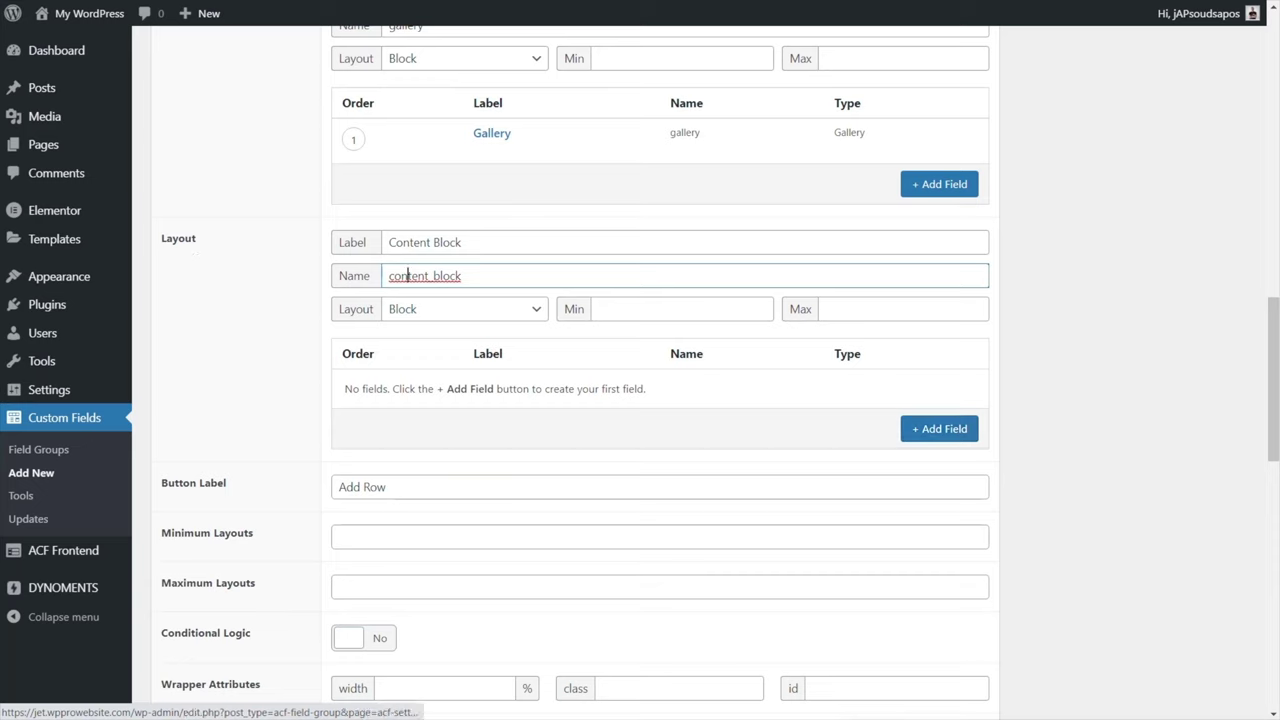
Add a text field labelled "Title" with the name title to the Content Block layout and collapse it.
left_click(936, 432)
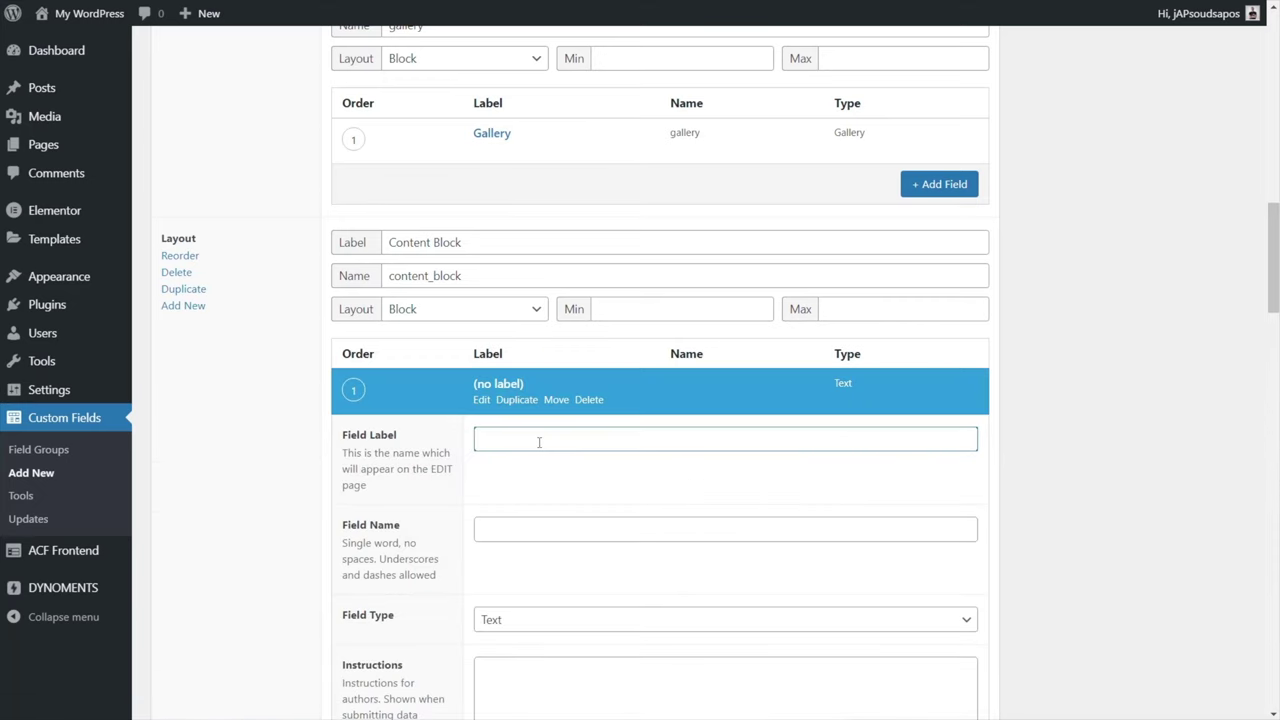
type("Title")
left_click(518, 524)
scroll(314, 688, "down", 2)
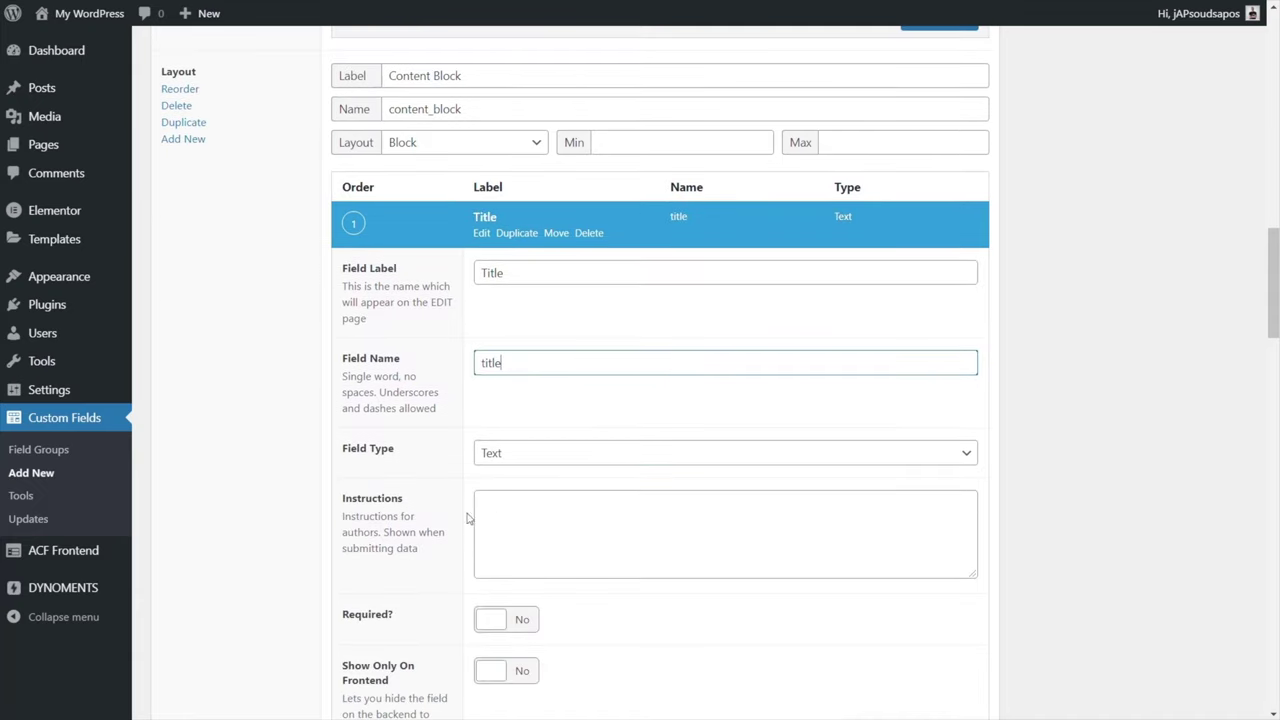
scroll(314, 688, "down", 3)
scroll(291, 527, "down", 4)
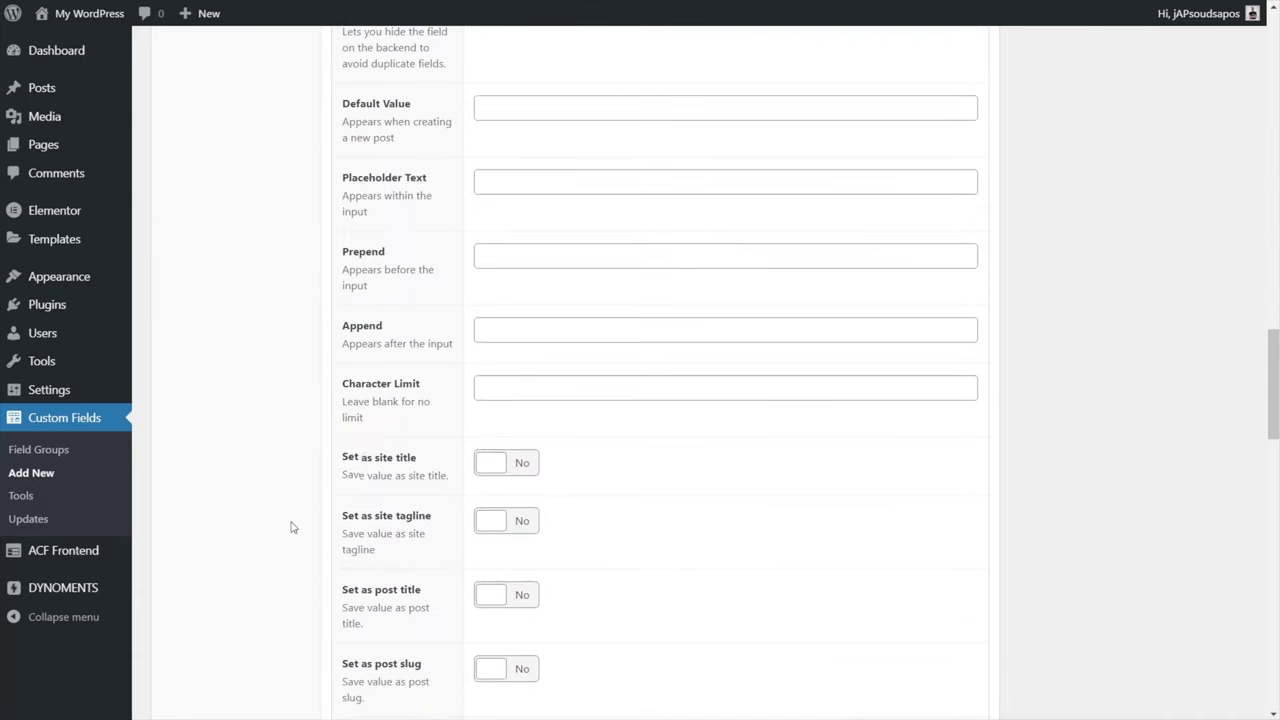
scroll(291, 527, "up", 6)
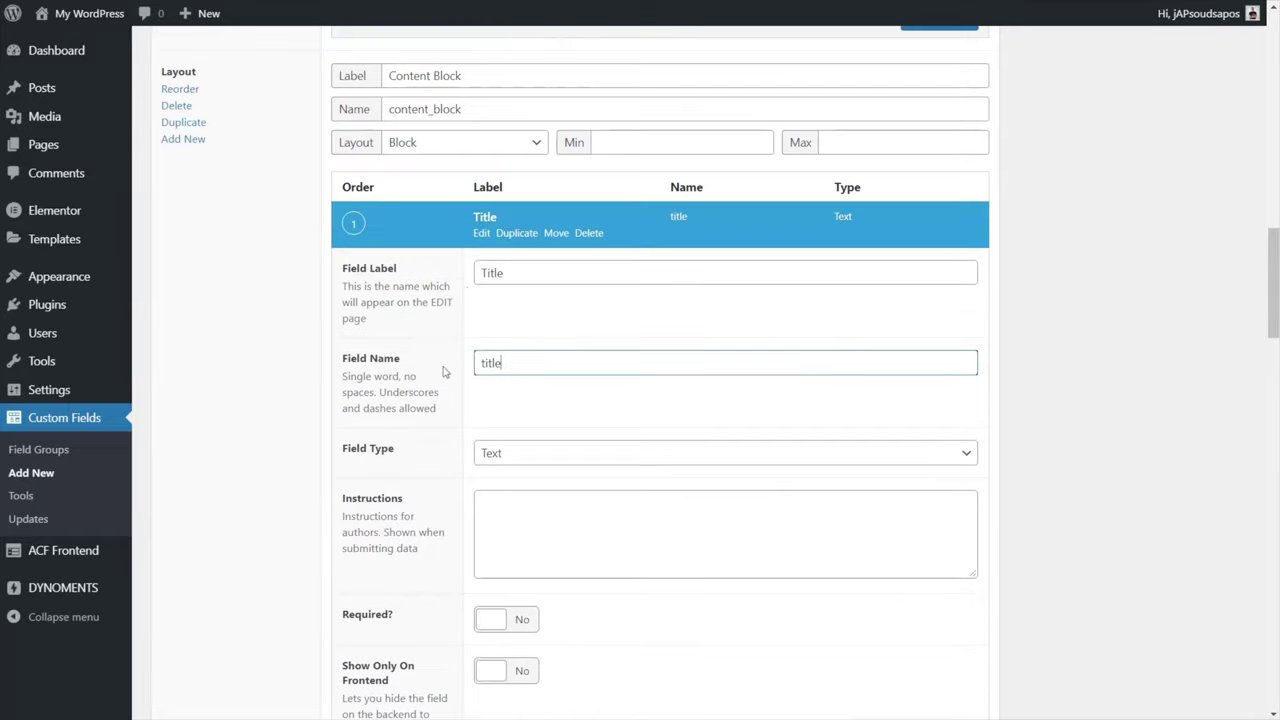
left_click(487, 222)
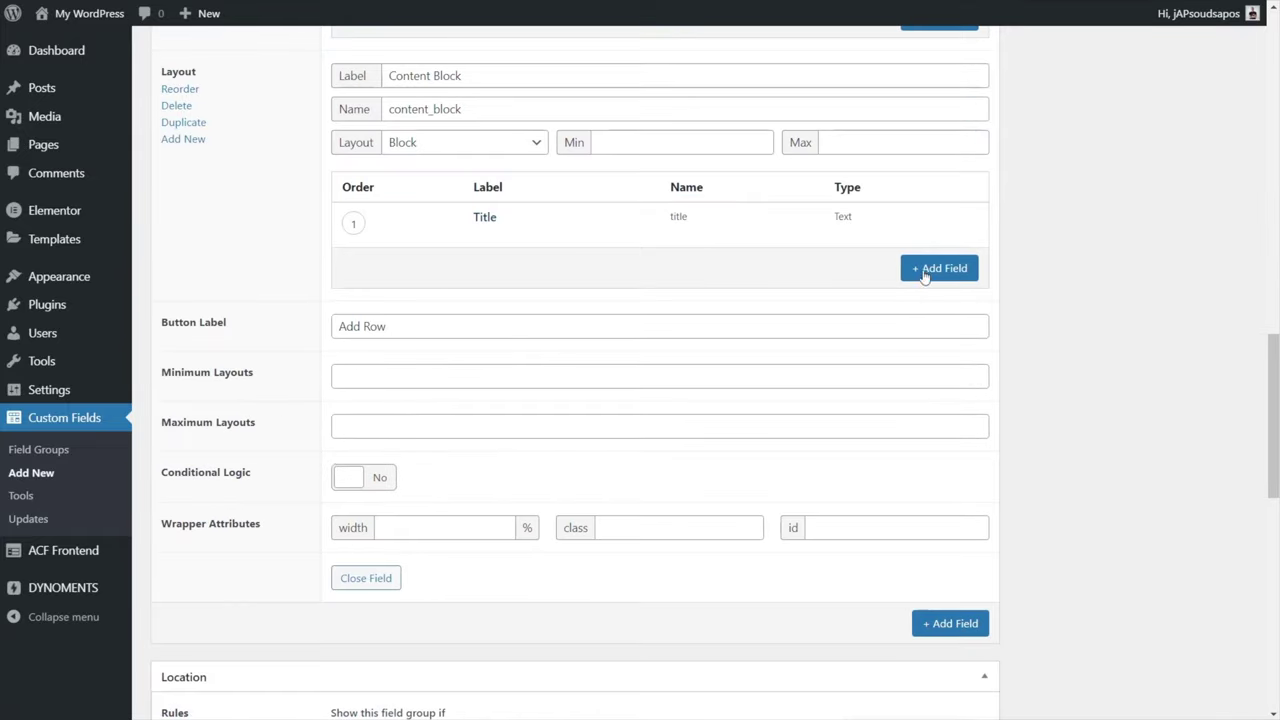
Add a second field labelled "Content" to the Content Block layout and set its field type to Wysiwyg Editor.
left_click(937, 267)
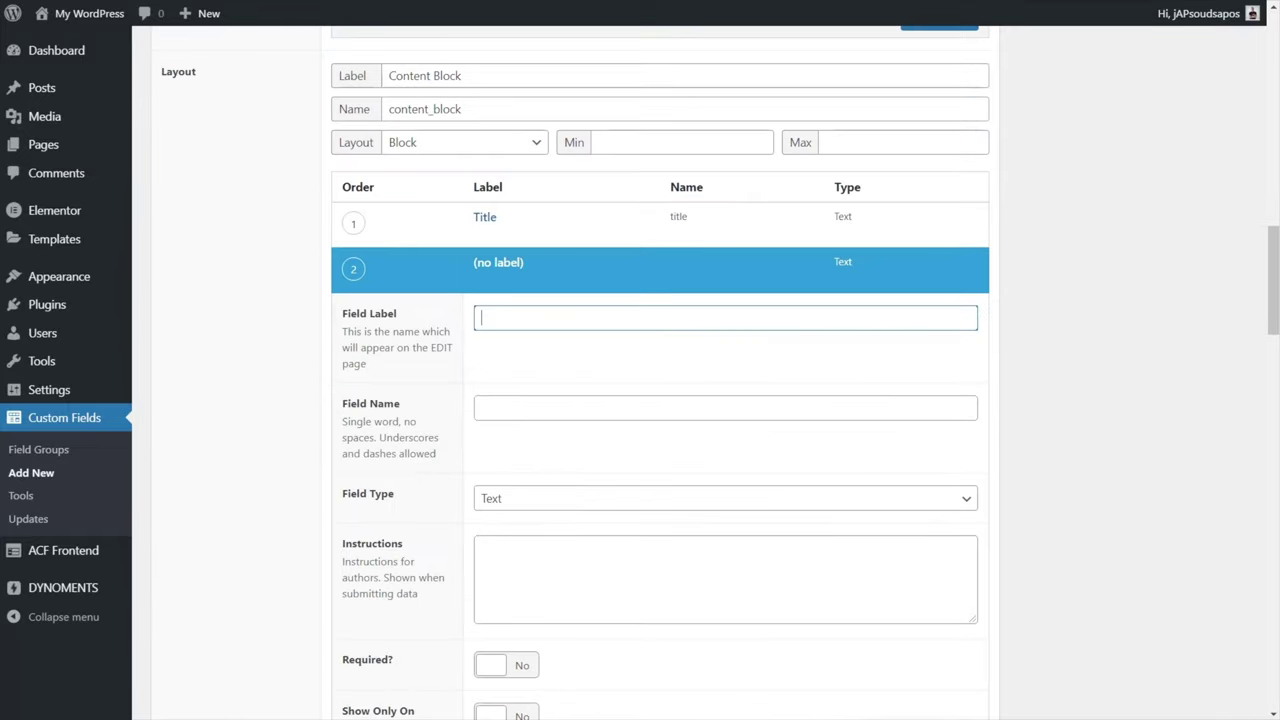
type("Content")
left_click(626, 498)
scroll(628, 562, "down", 5)
scroll(1100, 475, "down", 3)
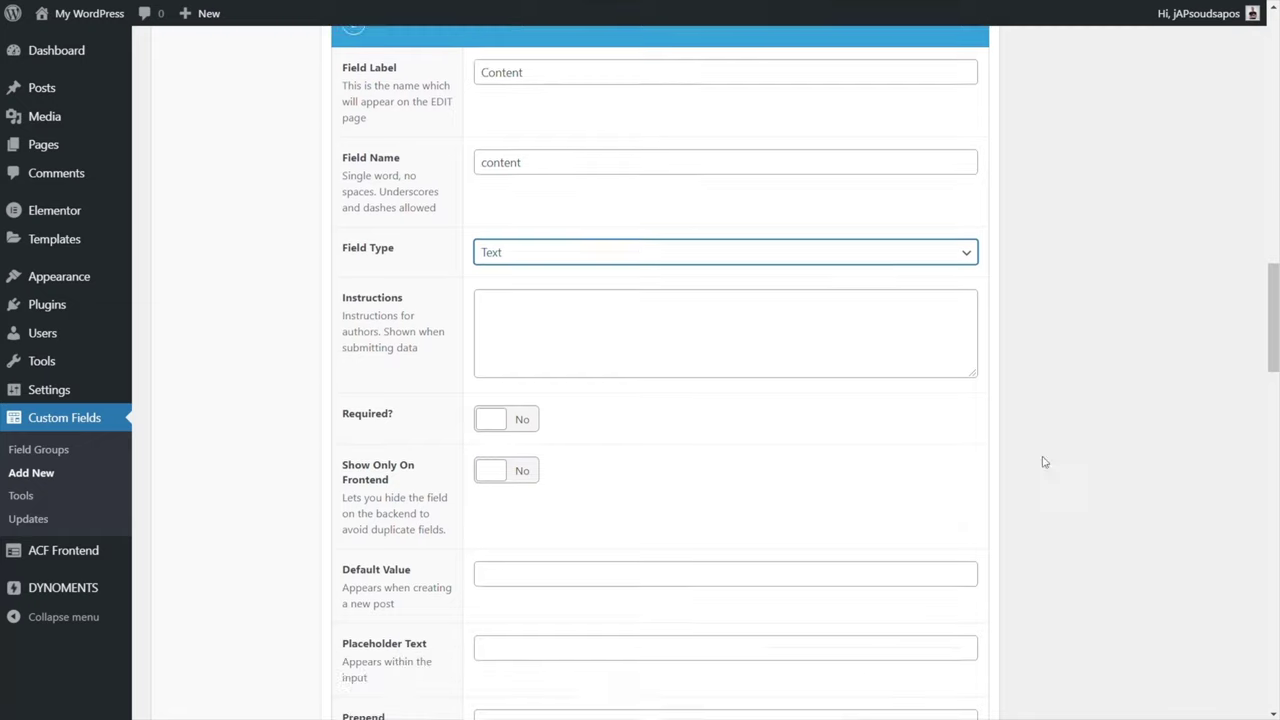
left_click(643, 248)
left_click(568, 486)
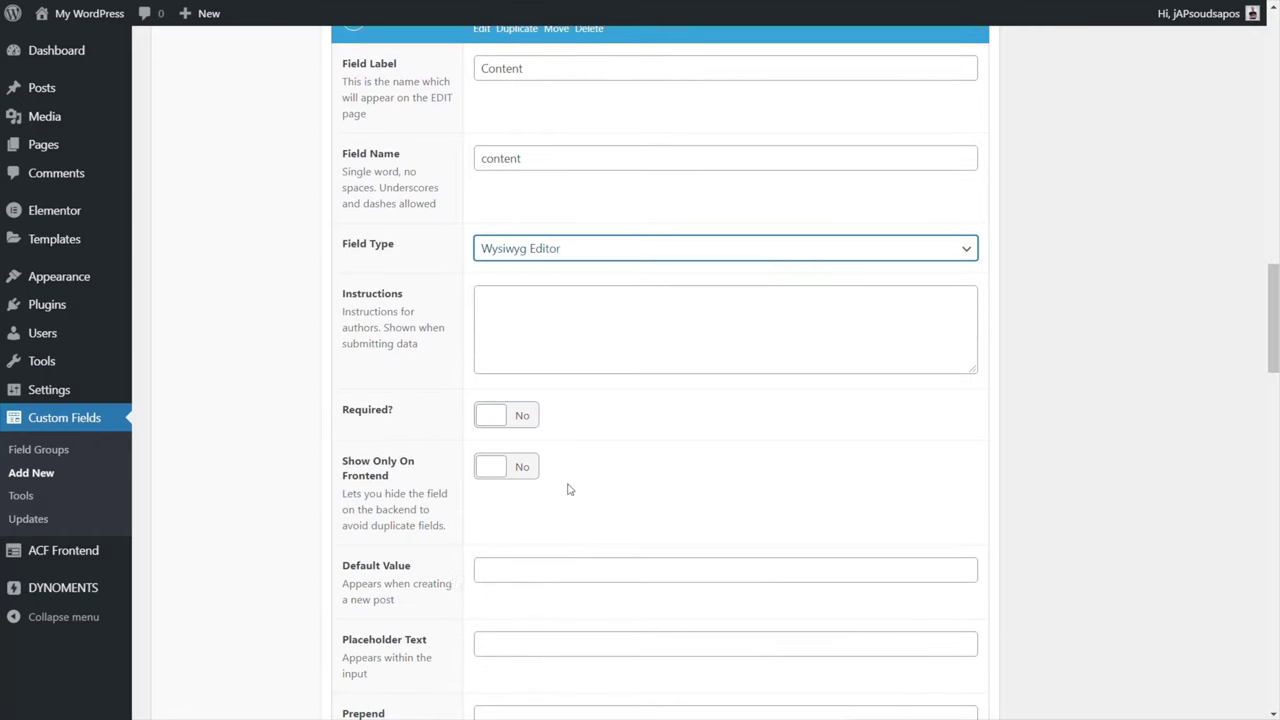
Set the Content field's editor tabs to Visual Only and collapse the field.
scroll(601, 465, "down", 1)
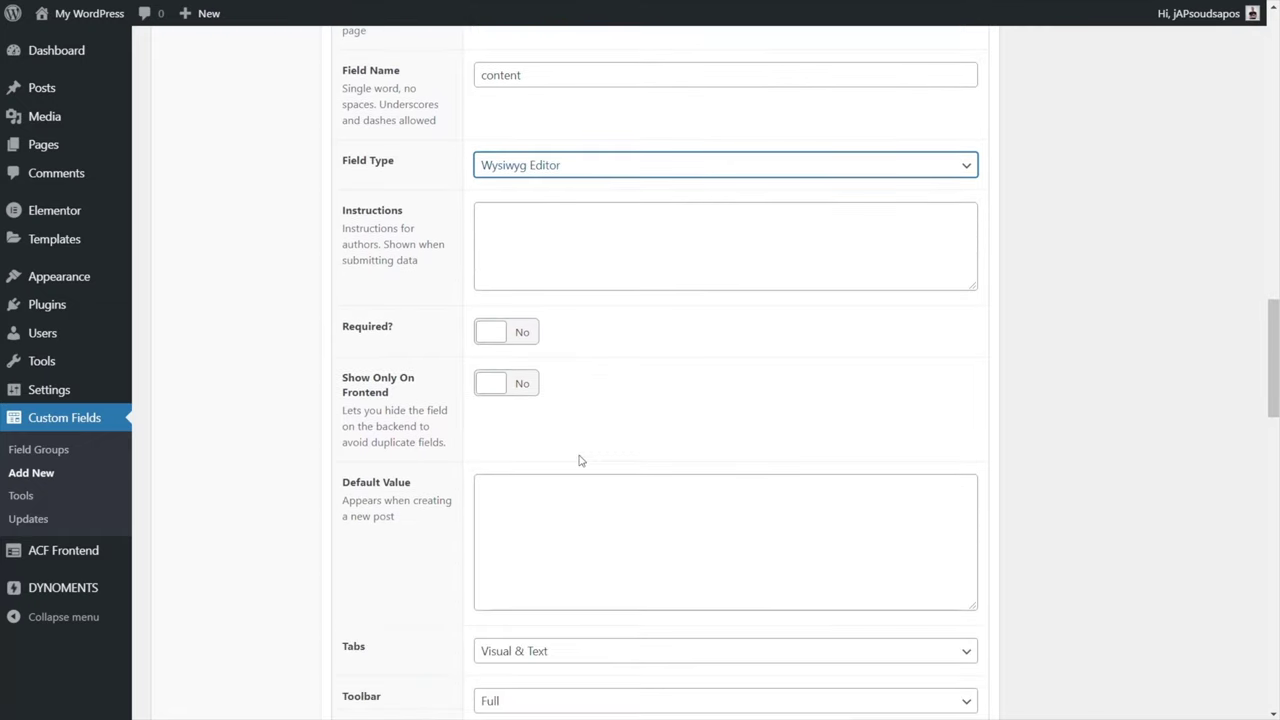
scroll(430, 460, "down", 3)
left_click(534, 410)
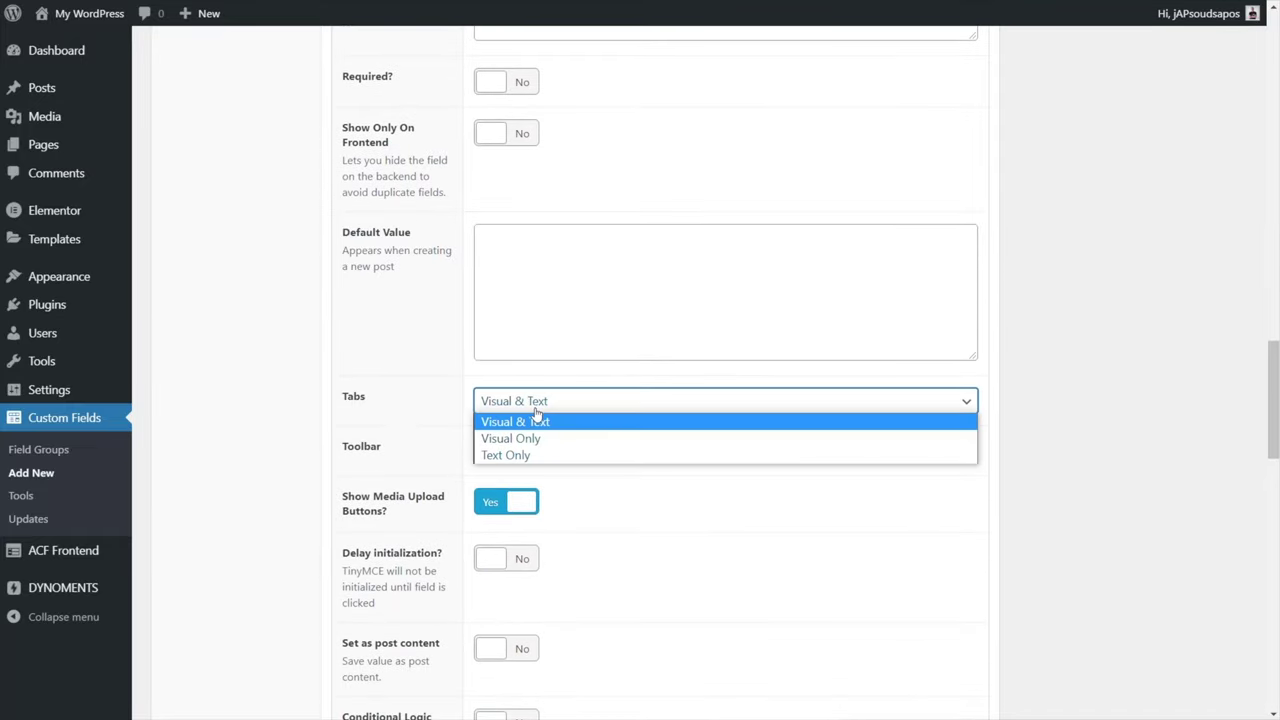
left_click(535, 435)
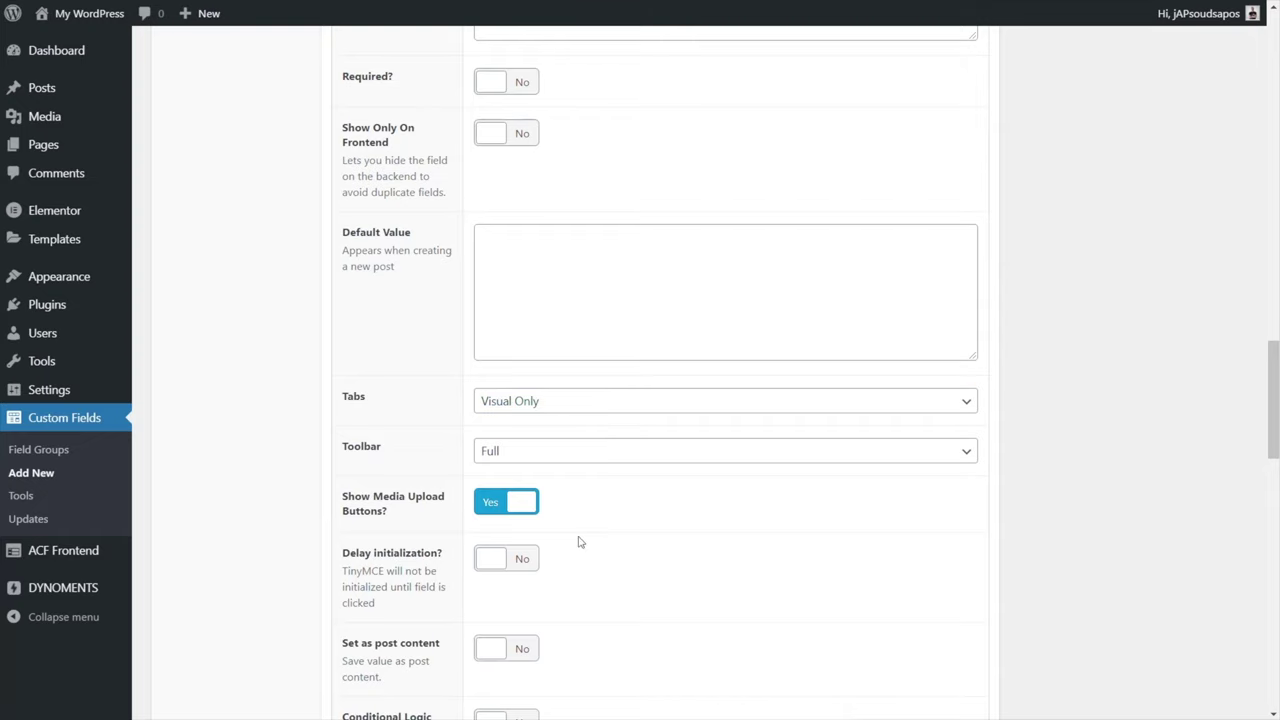
scroll(580, 542, "down", 2)
scroll(580, 543, "down", 2)
scroll(580, 543, "up", 15)
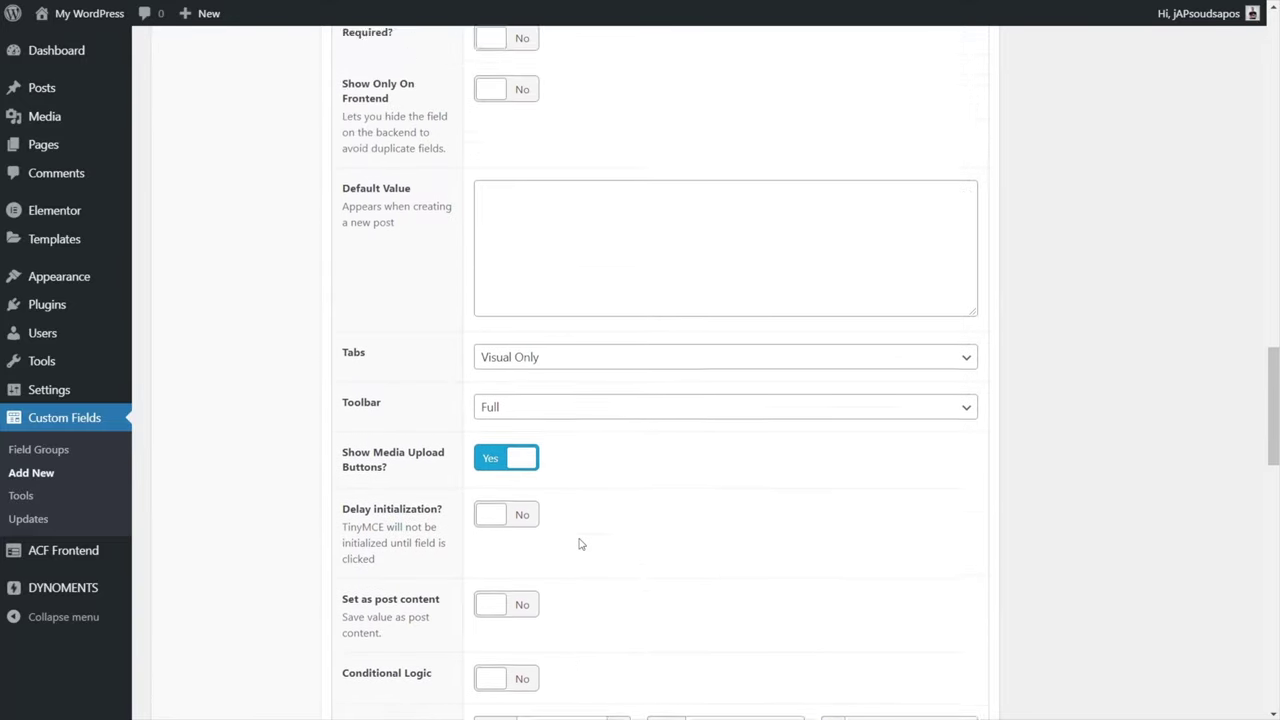
left_click(483, 441)
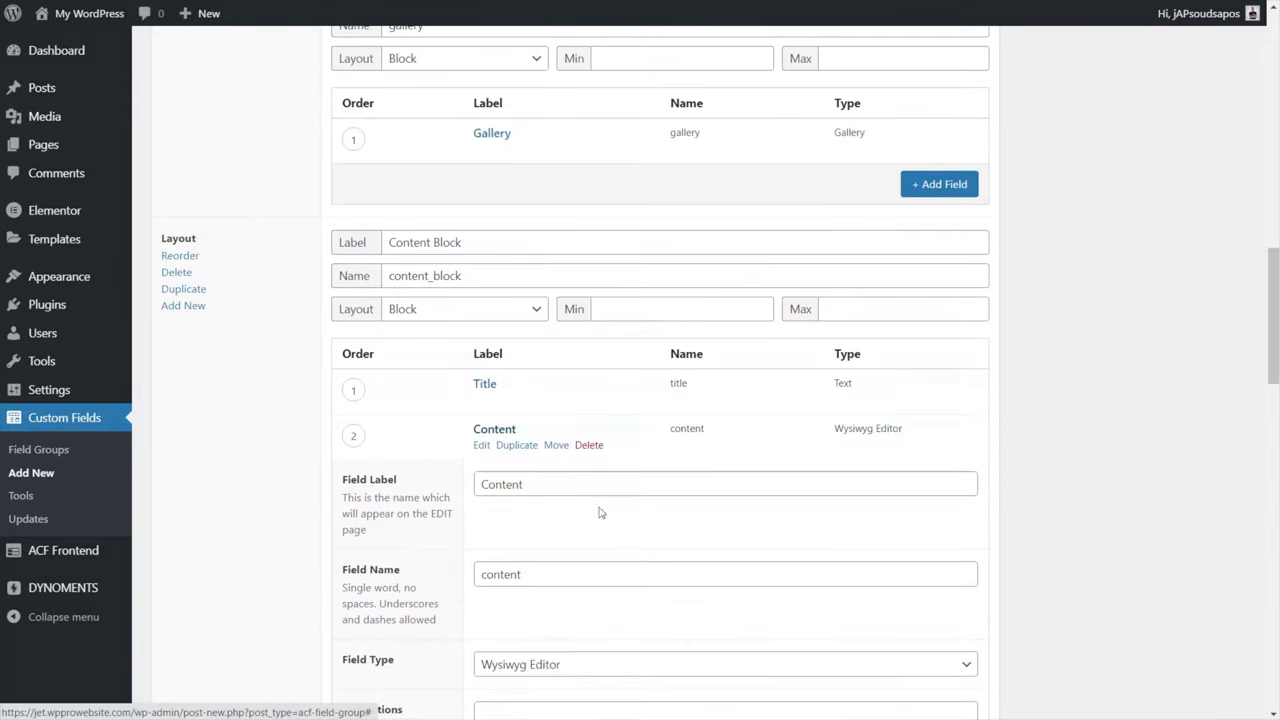
Add a third field labelled "Featured Image" with the name featured_image to the Content Block layout and set its type to Image.
scroll(610, 510, "down", 3)
left_click(941, 311)
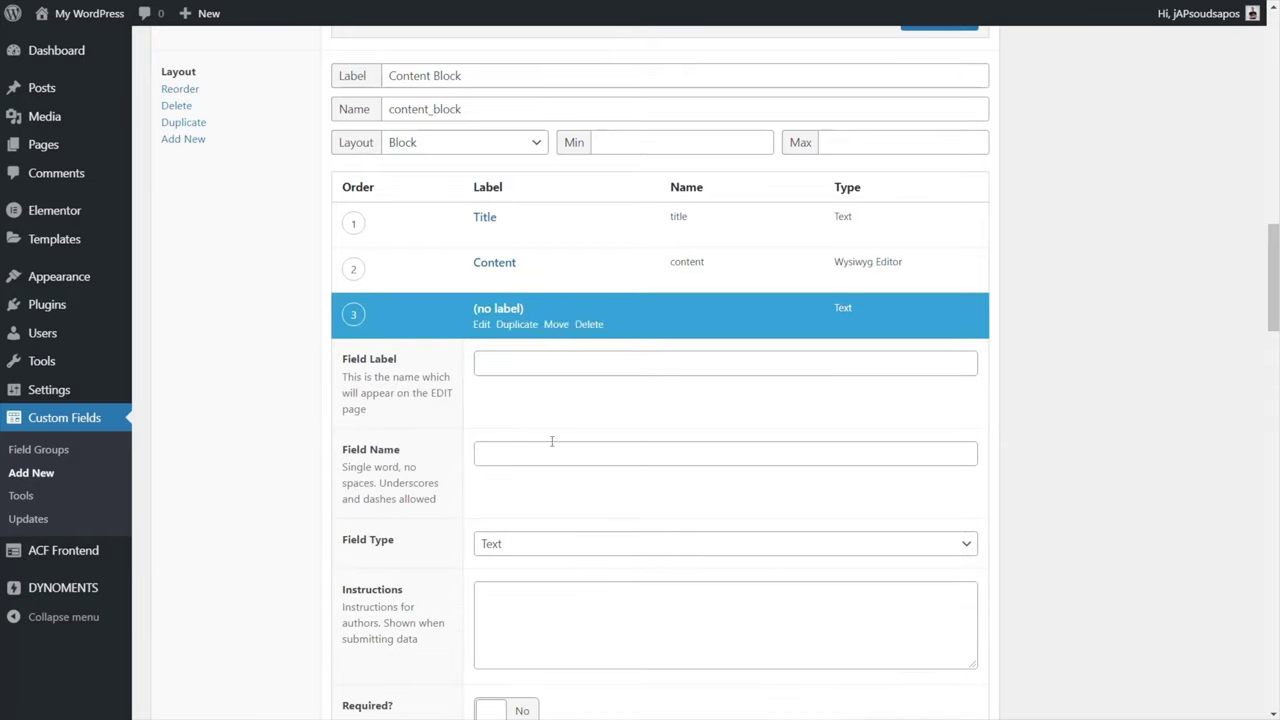
left_click(497, 365)
type("Featured Image")
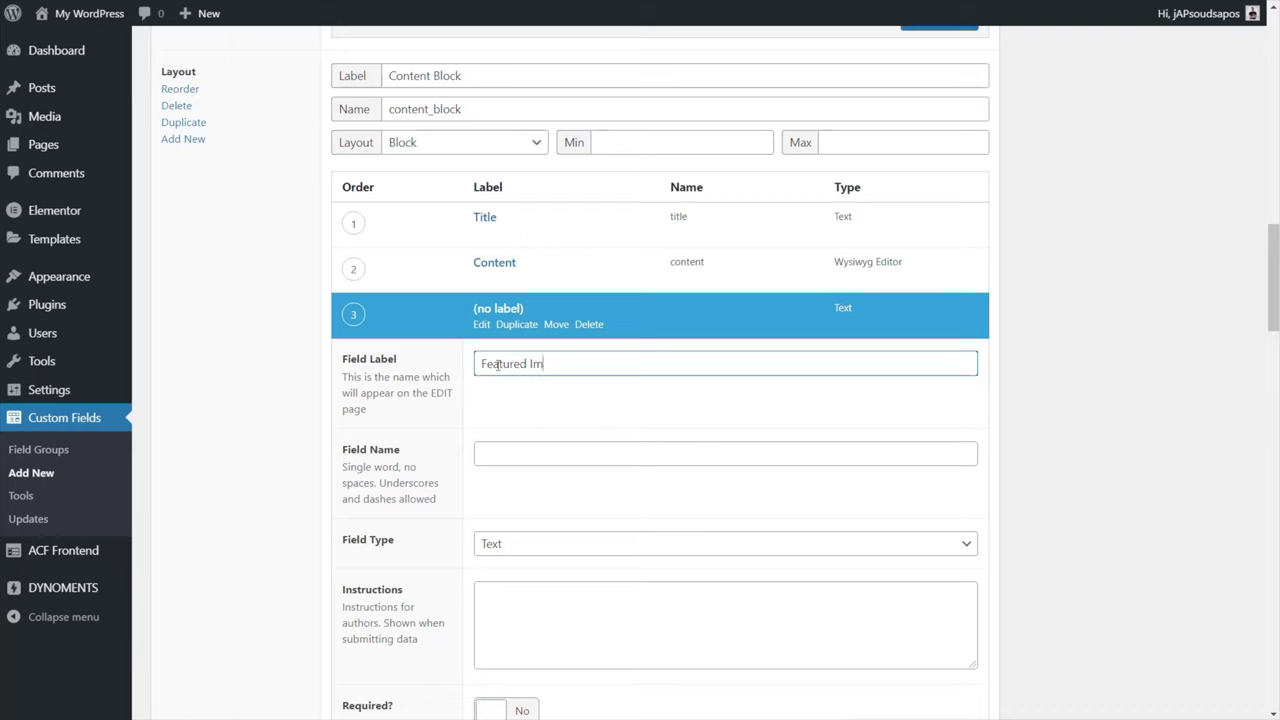
left_click(517, 441)
scroll(900, 523, "down", 1)
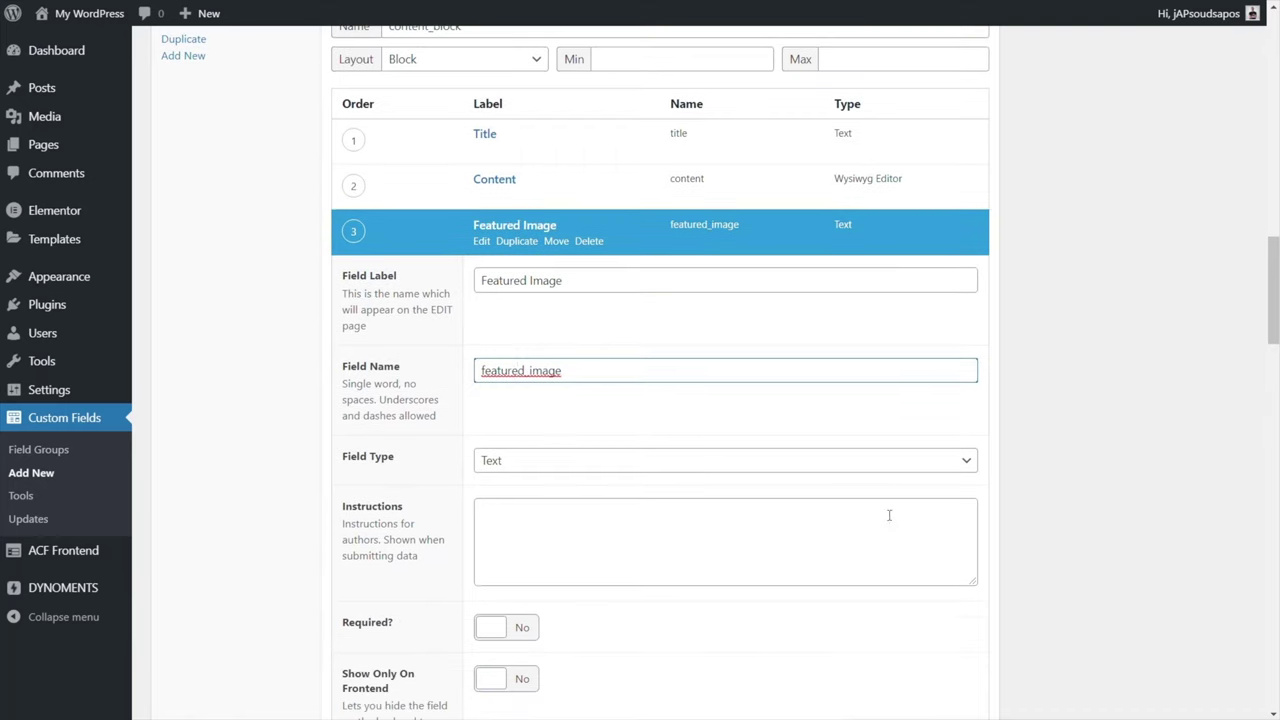
scroll(590, 460, "down", 1)
left_click(557, 382)
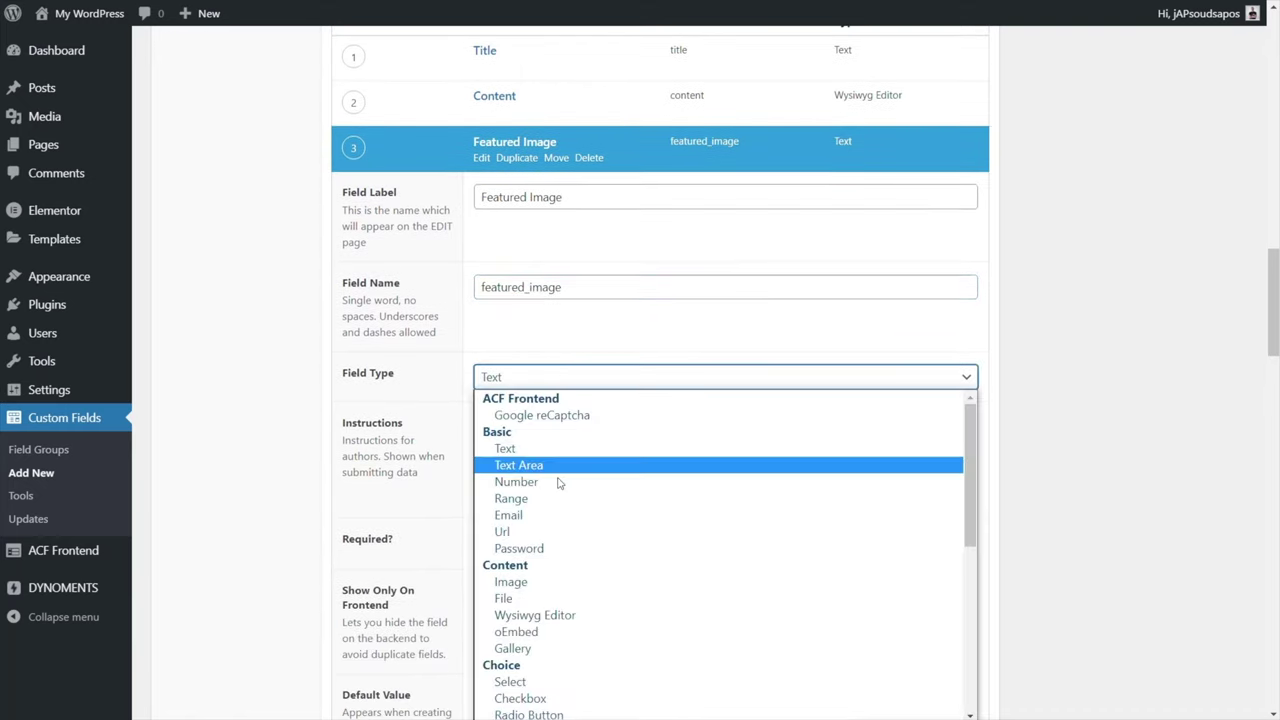
scroll(606, 518, "down", 3)
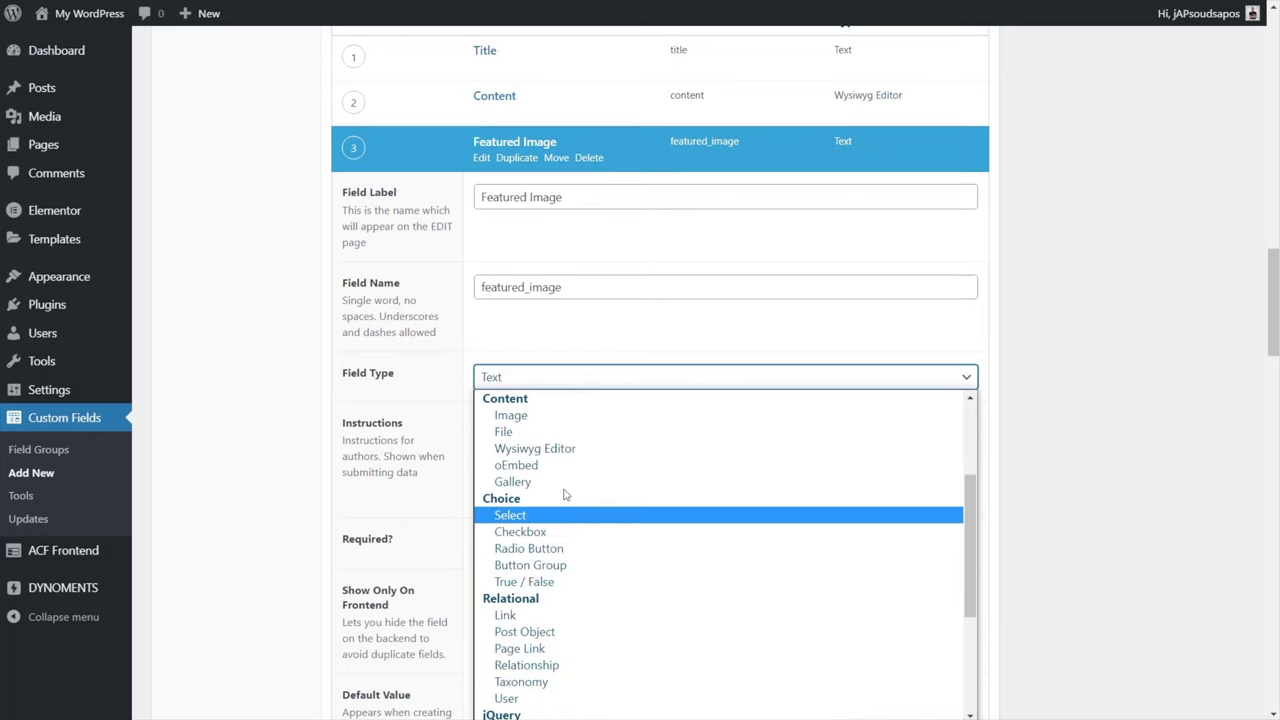
left_click(508, 416)
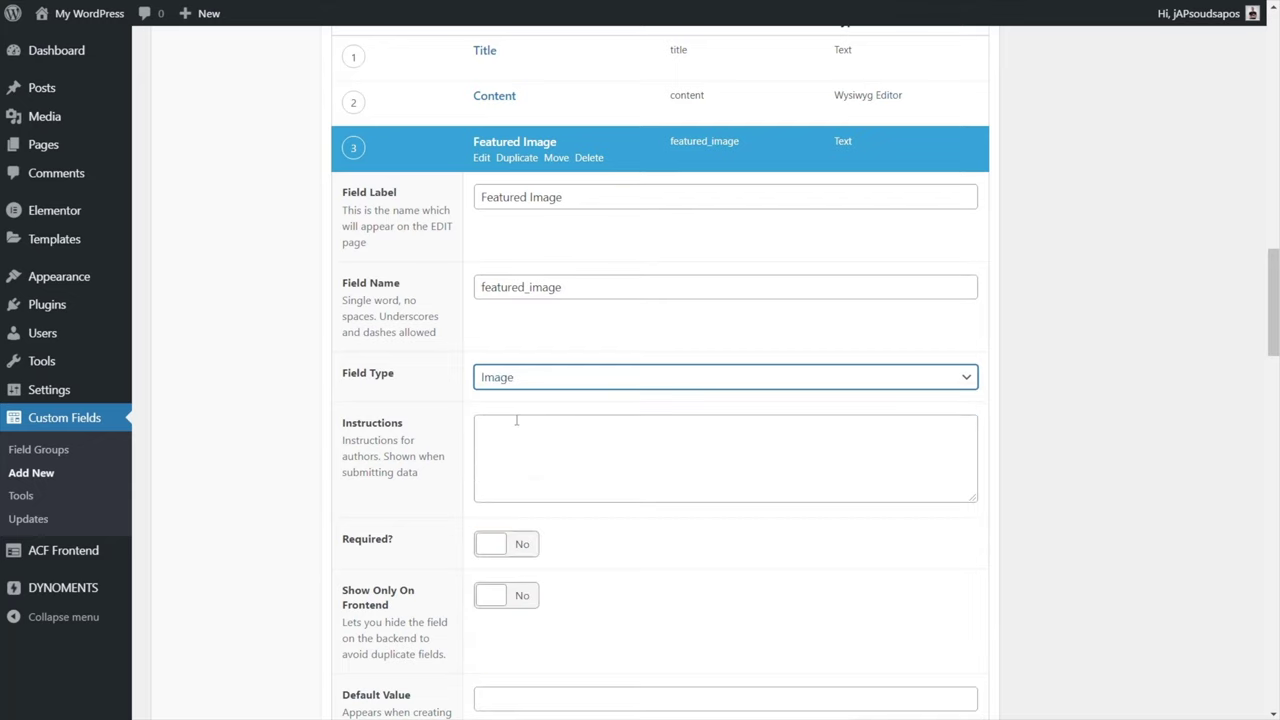
Set the Featured Image field's return format to Image URL.
scroll(1015, 445, "down", 3)
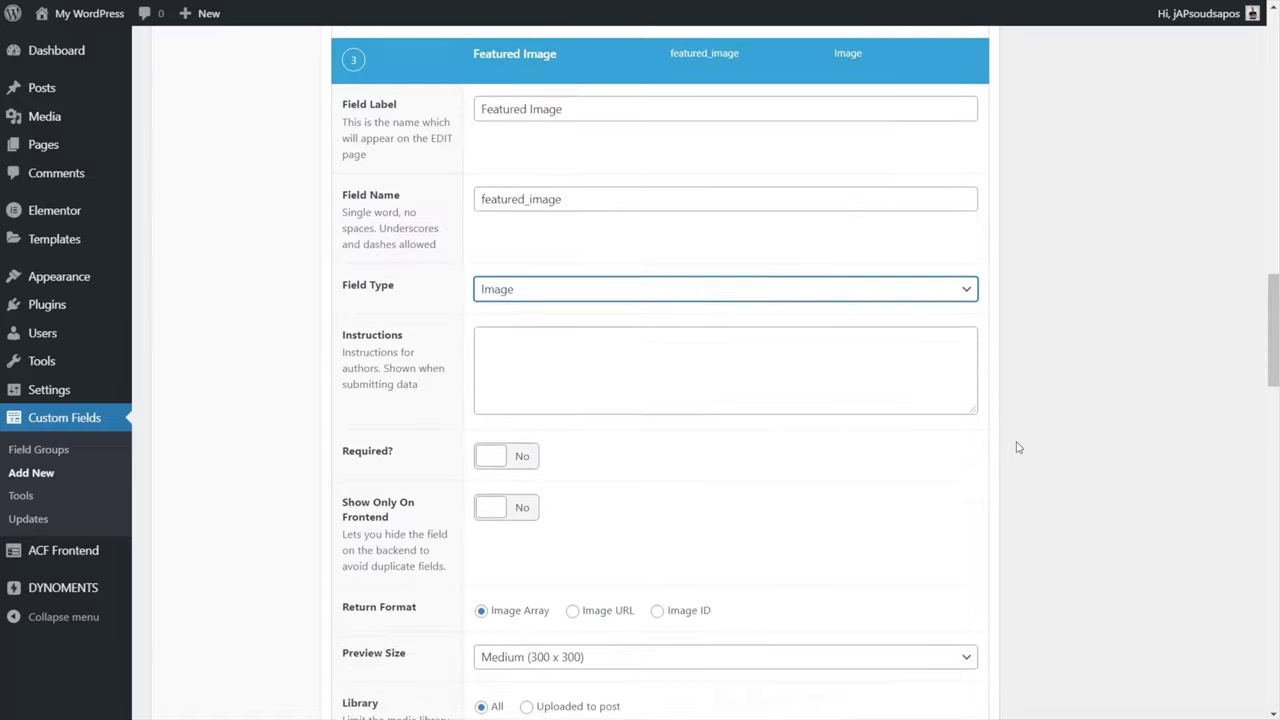
scroll(1018, 447, "down", 1)
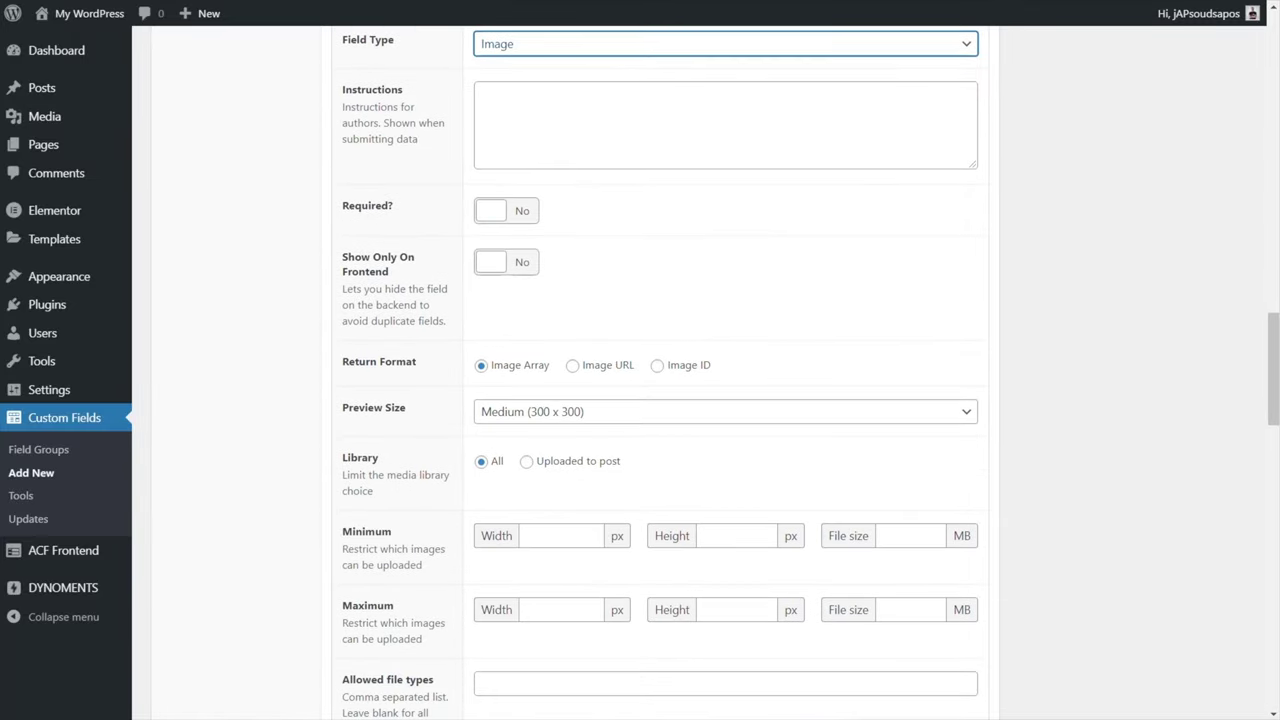
left_click(573, 366)
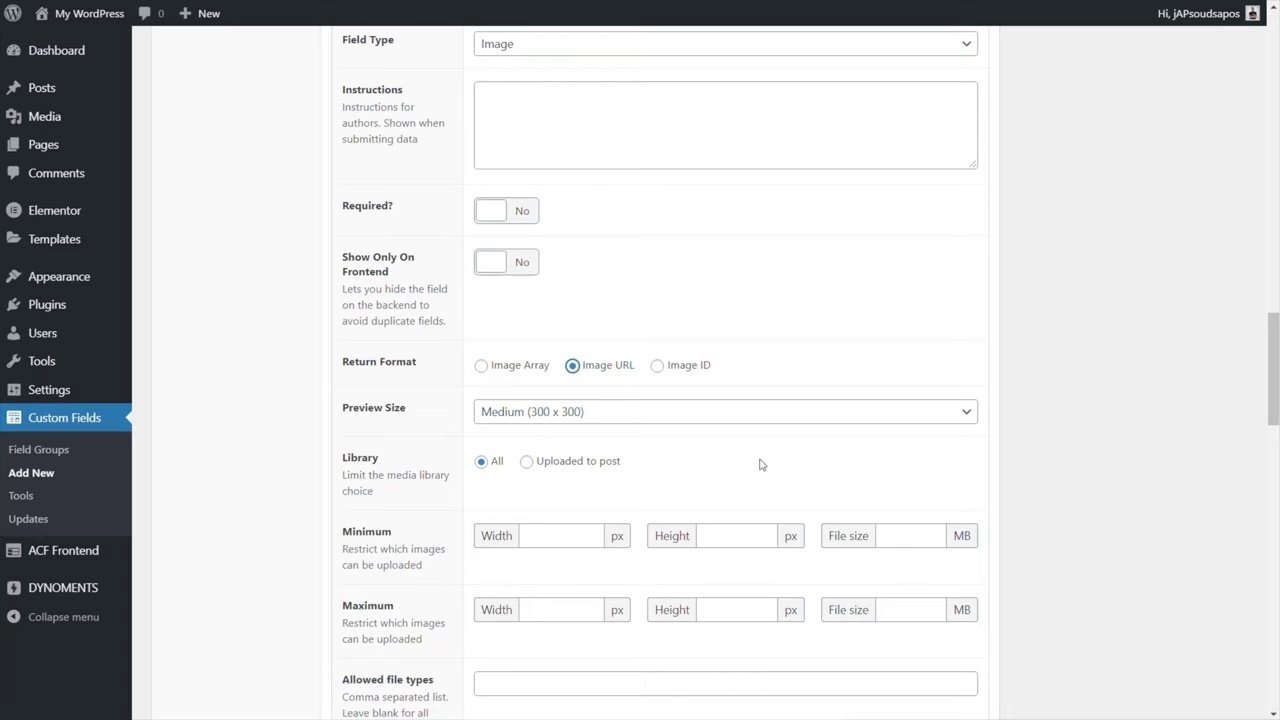
Set the Featured Image field's allowed file types to jpeg,jpg,gif,png and its button text to "Add Block Featured Image".
scroll(760, 464, "down", 1)
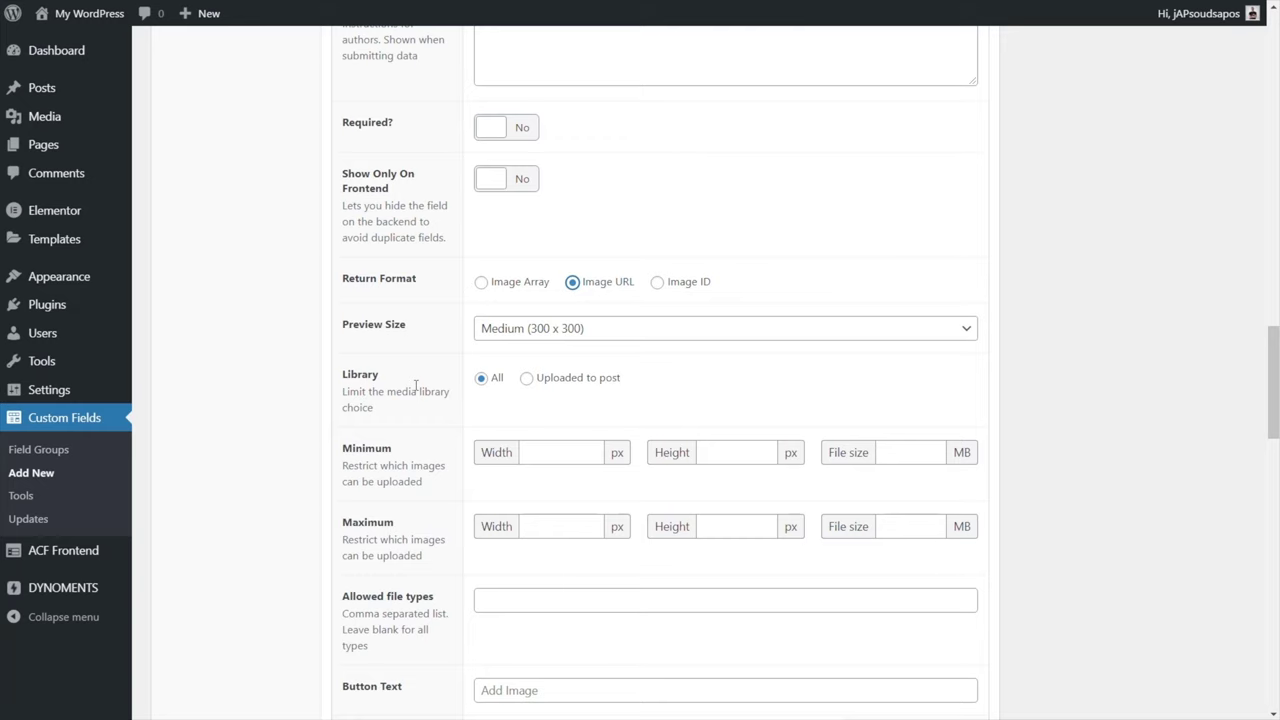
scroll(383, 458, "down", 3)
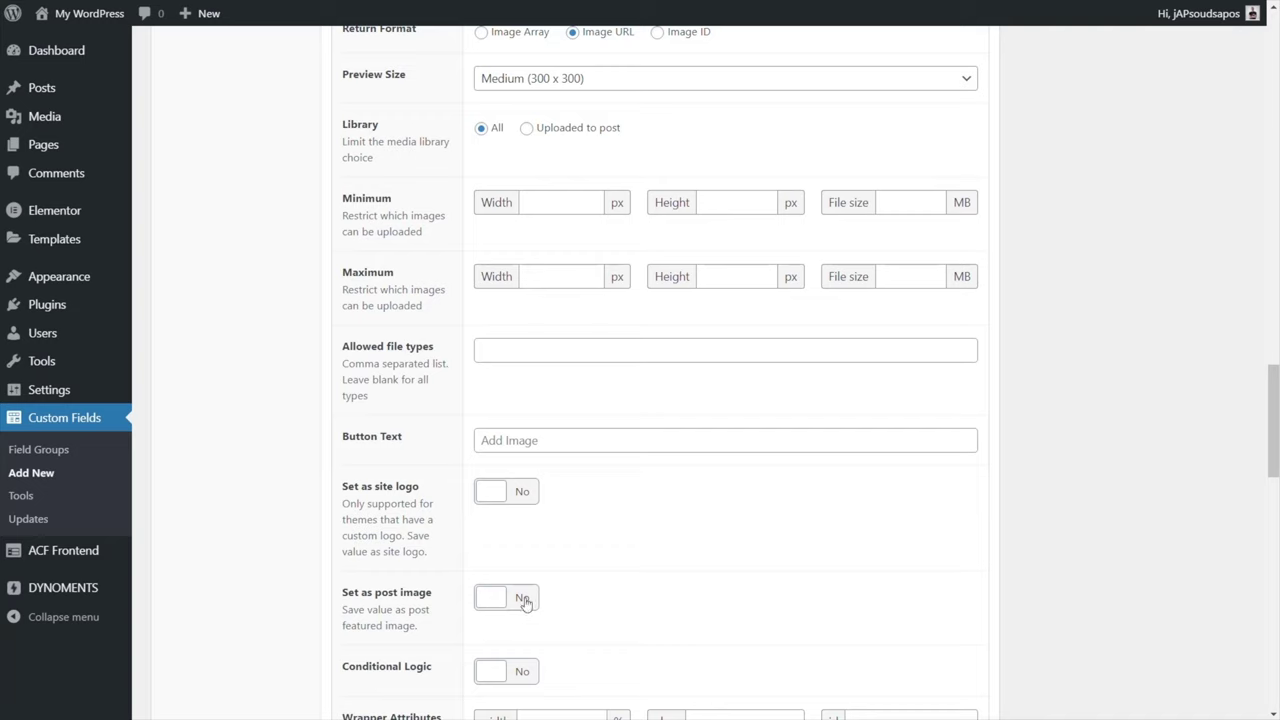
left_click(512, 348)
type("jpeg,jpg,gif,png")
left_click(560, 442)
type("Add Block Featured Image")
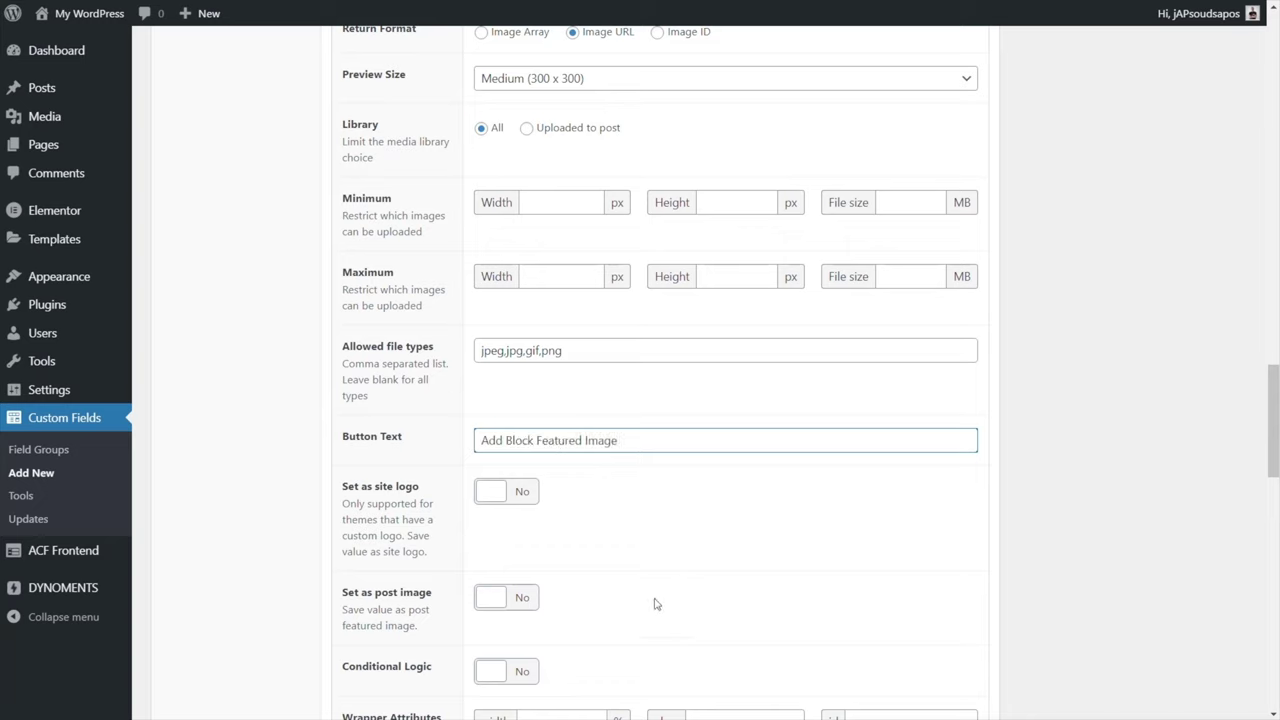
Review the remaining Featured Image field settings and collapse the field in the Content Block layout.
scroll(648, 596, "down", 2)
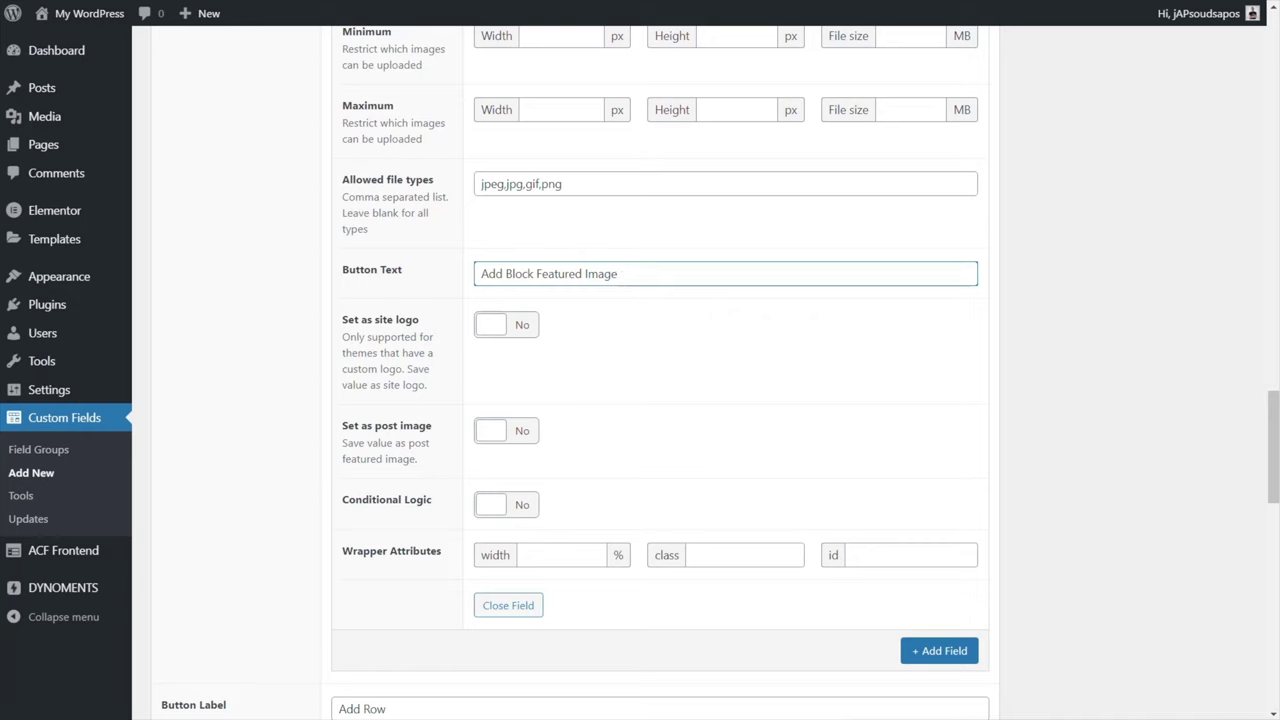
scroll(309, 451, "up", 10)
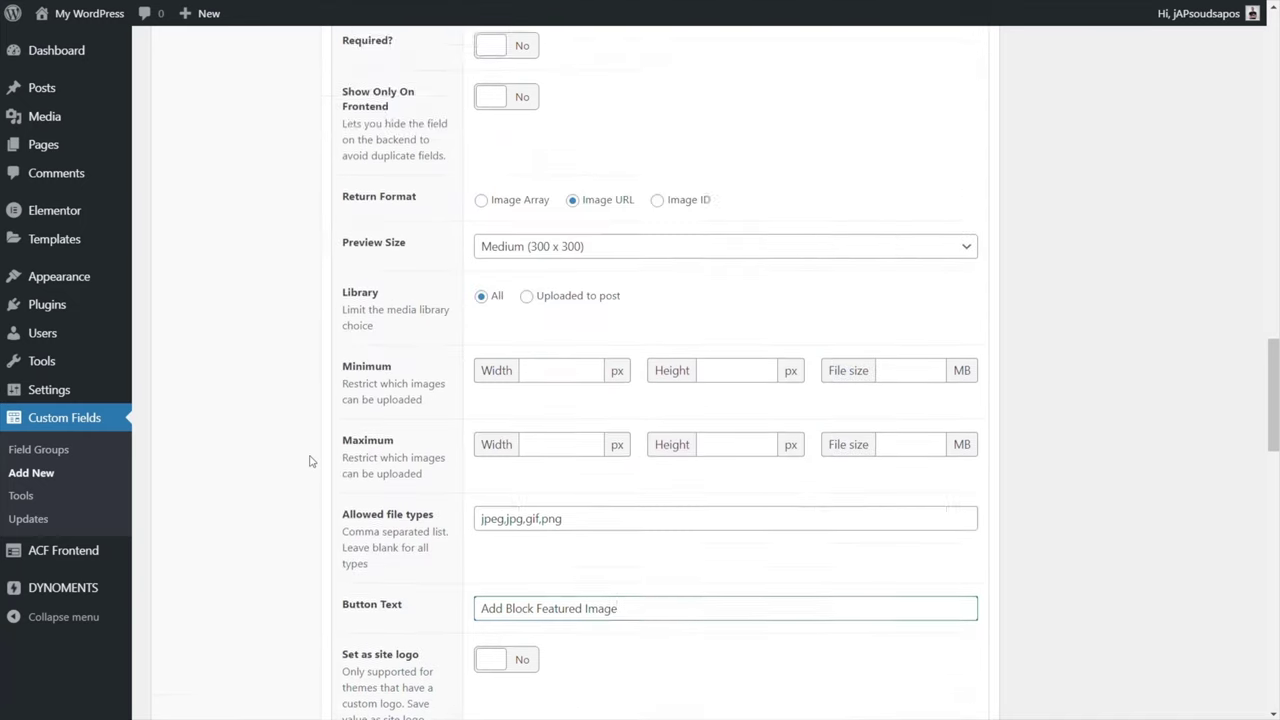
left_click(482, 242)
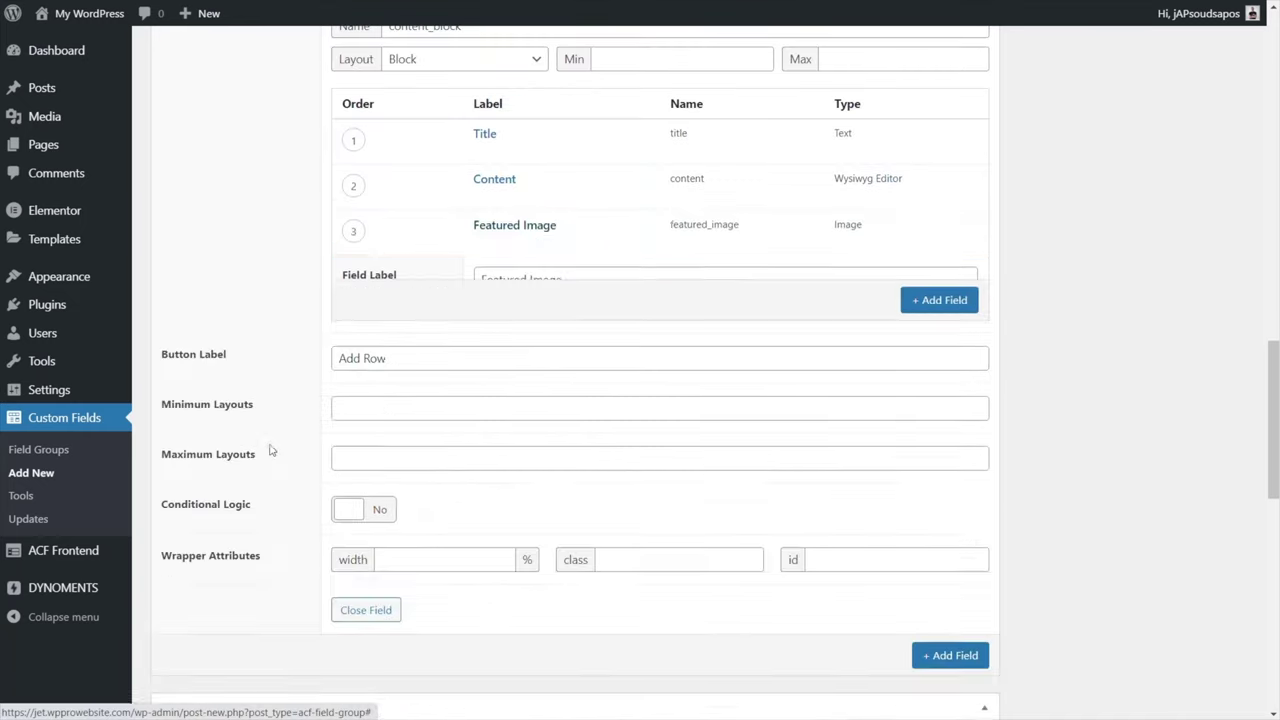
Add a fourth text field labelled "Button Text" with the name button_text to the Content Block layout and collapse it.
scroll(273, 451, "down", 2)
left_click(940, 110)
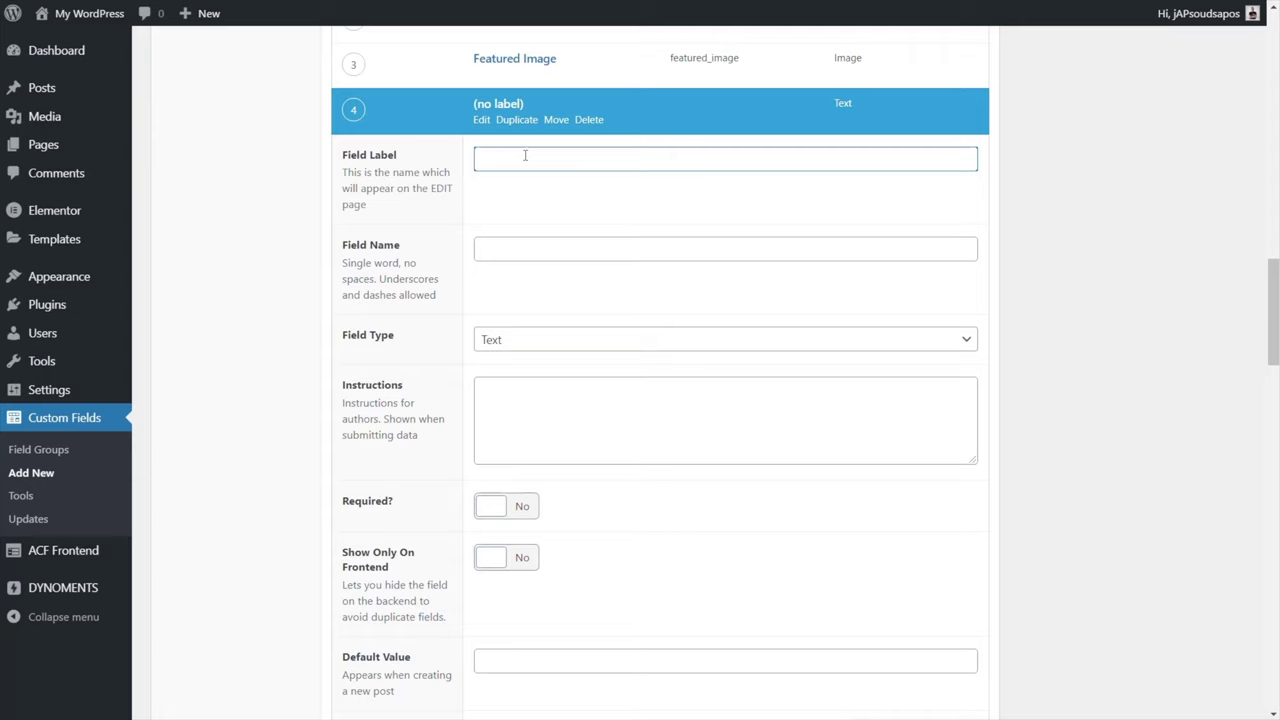
type("Button Text")
key("Tab")
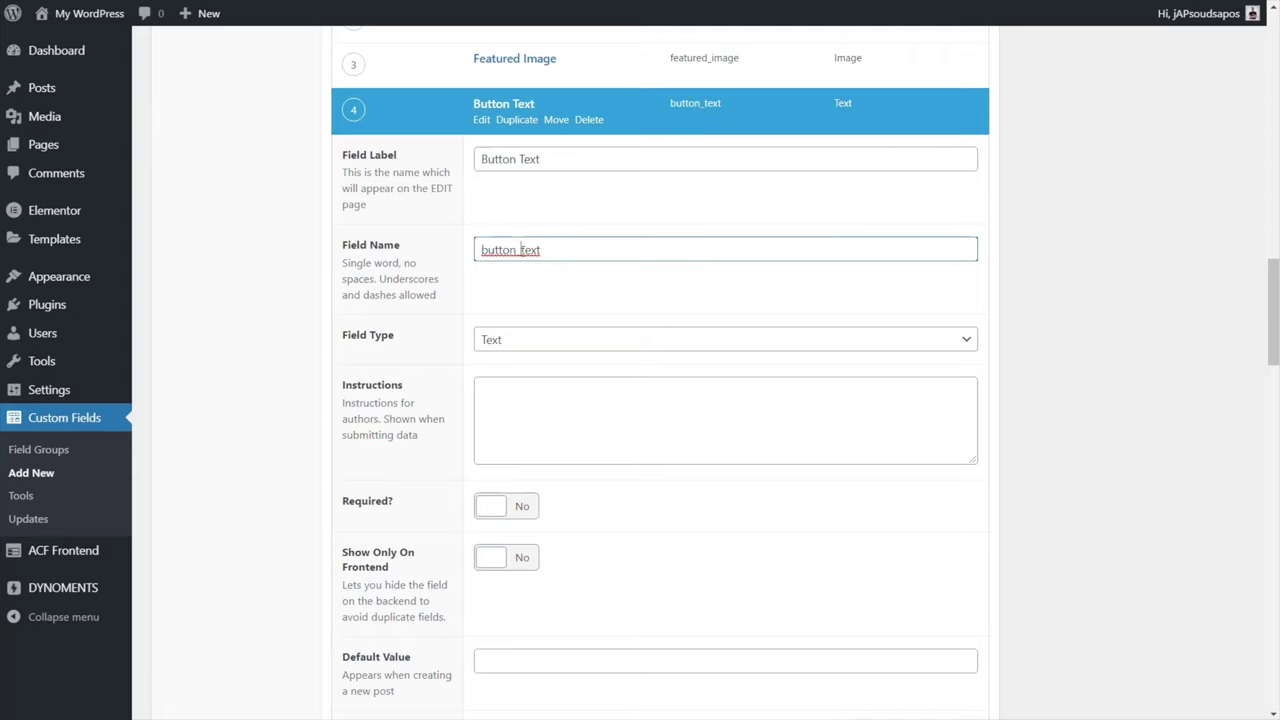
scroll(757, 400, "down", 2)
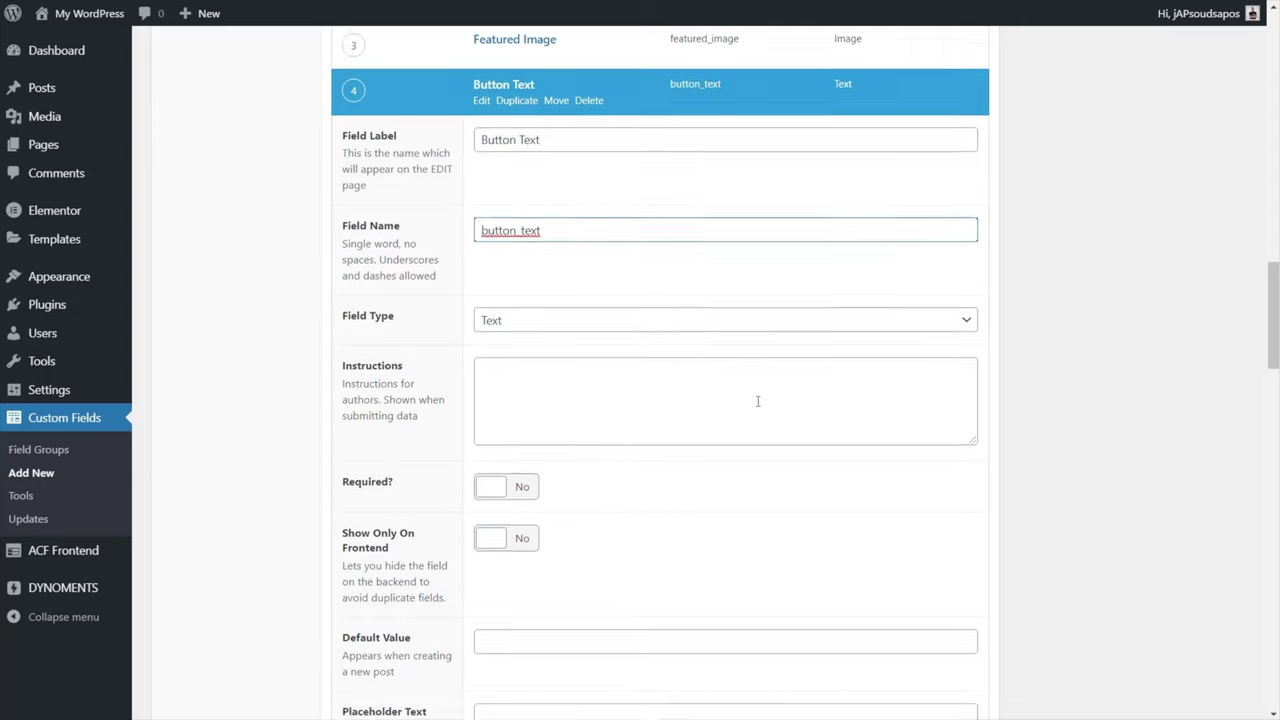
scroll(1062, 404, "down", 2)
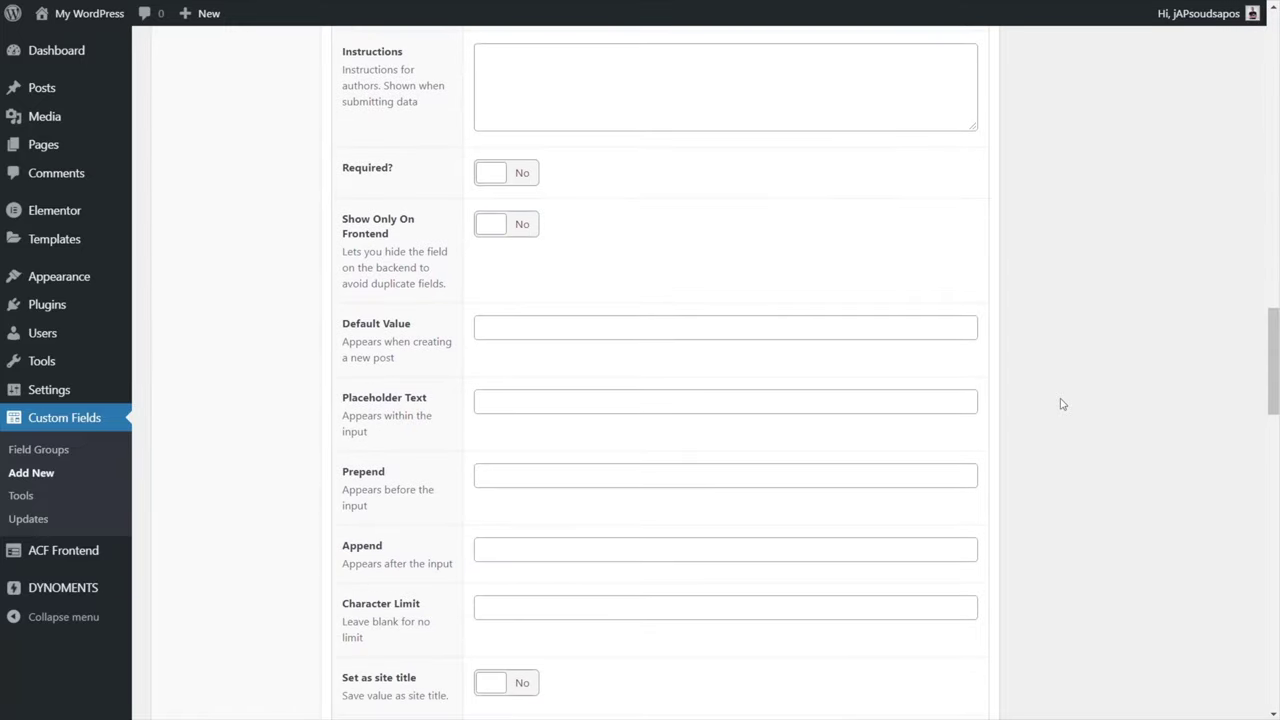
scroll(1062, 404, "up", 6)
left_click(501, 277)
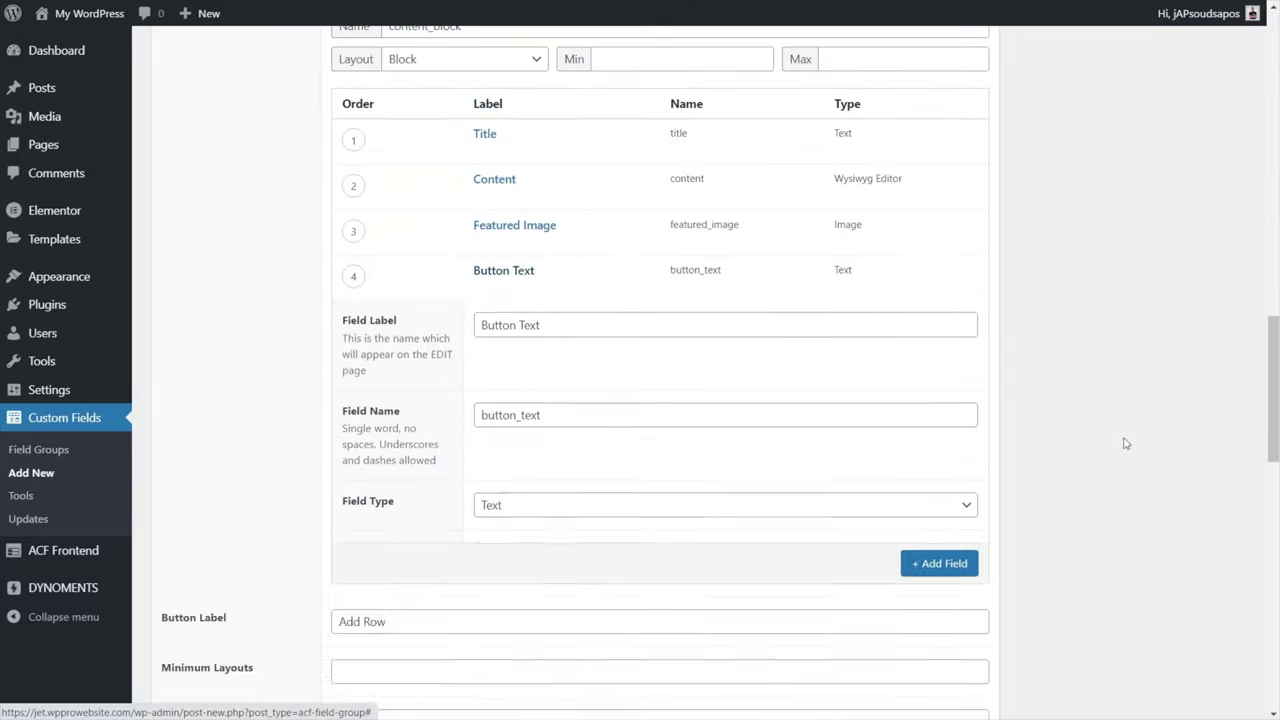
Add a fifth text field labelled "Button URL" with the name button_url to the Content Block layout.
scroll(1110, 440, "down", 1)
left_click(938, 238)
type("Button URL")
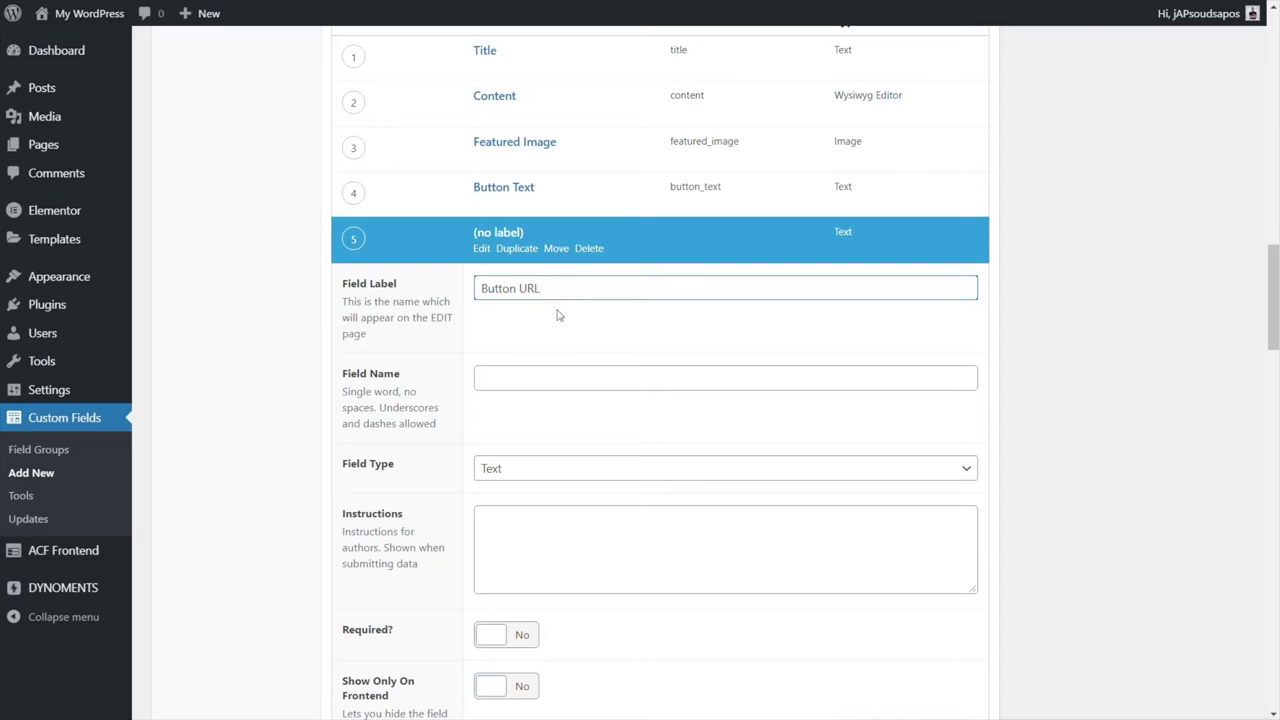
left_click(565, 380)
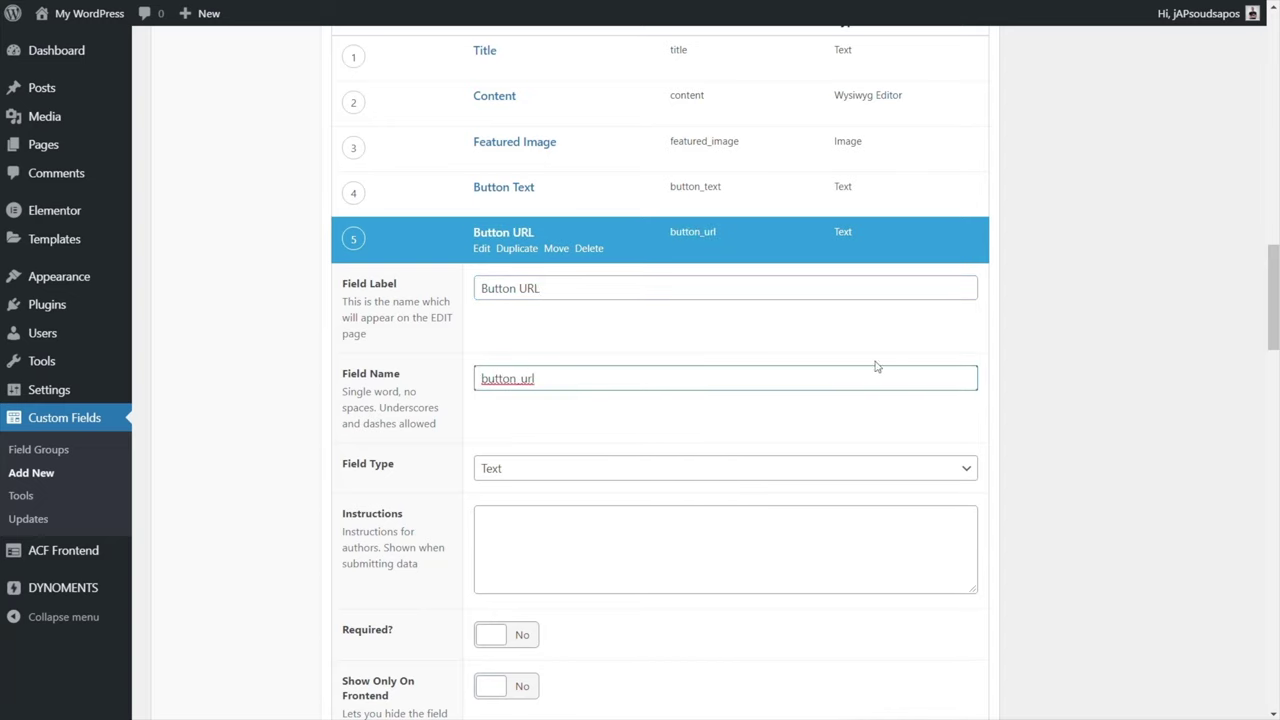
Enable conditional logic on the Button URL field so it shows only if Button Text has any value, and collapse the field.
scroll(997, 369, "down", 1)
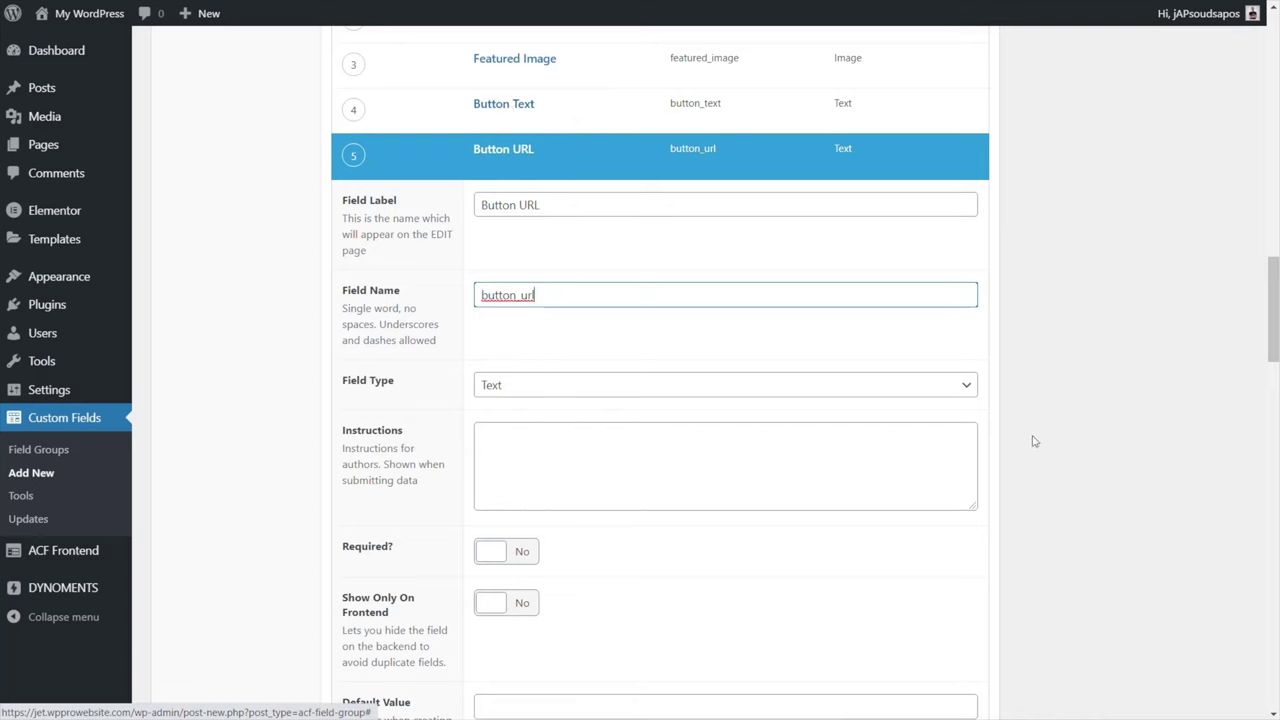
scroll(1040, 459, "down", 6)
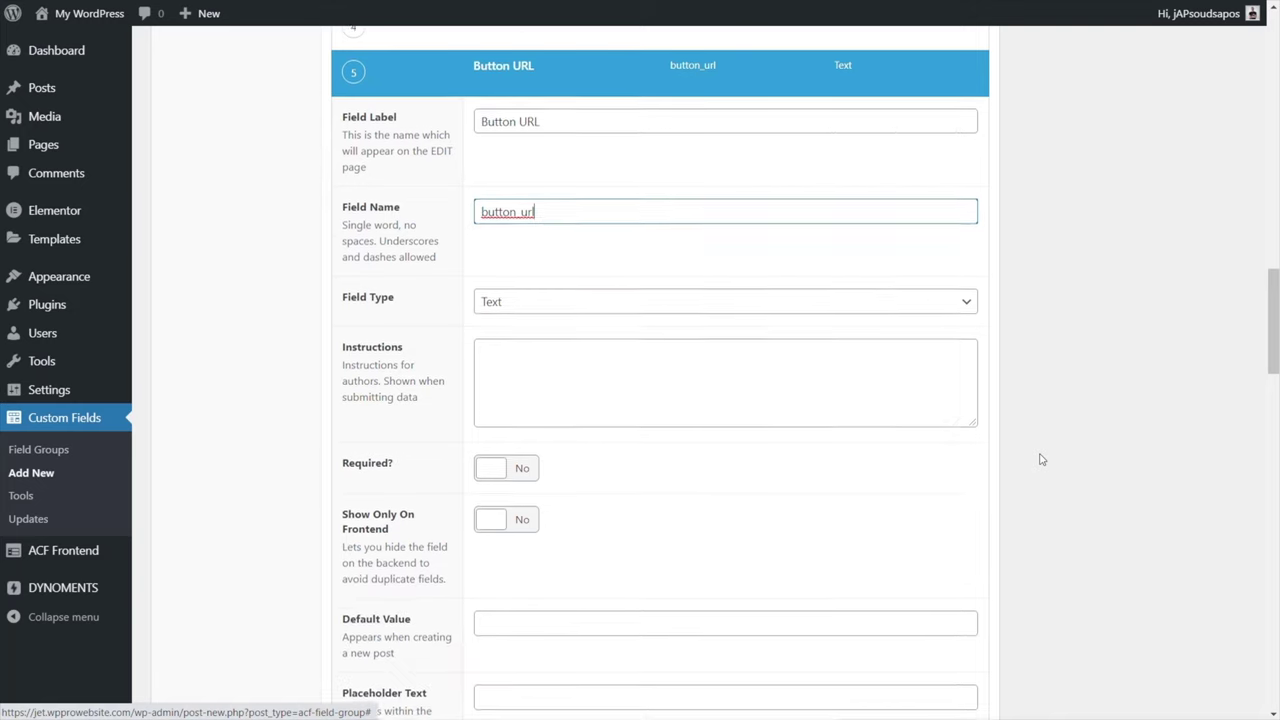
scroll(1040, 459, "down", 7)
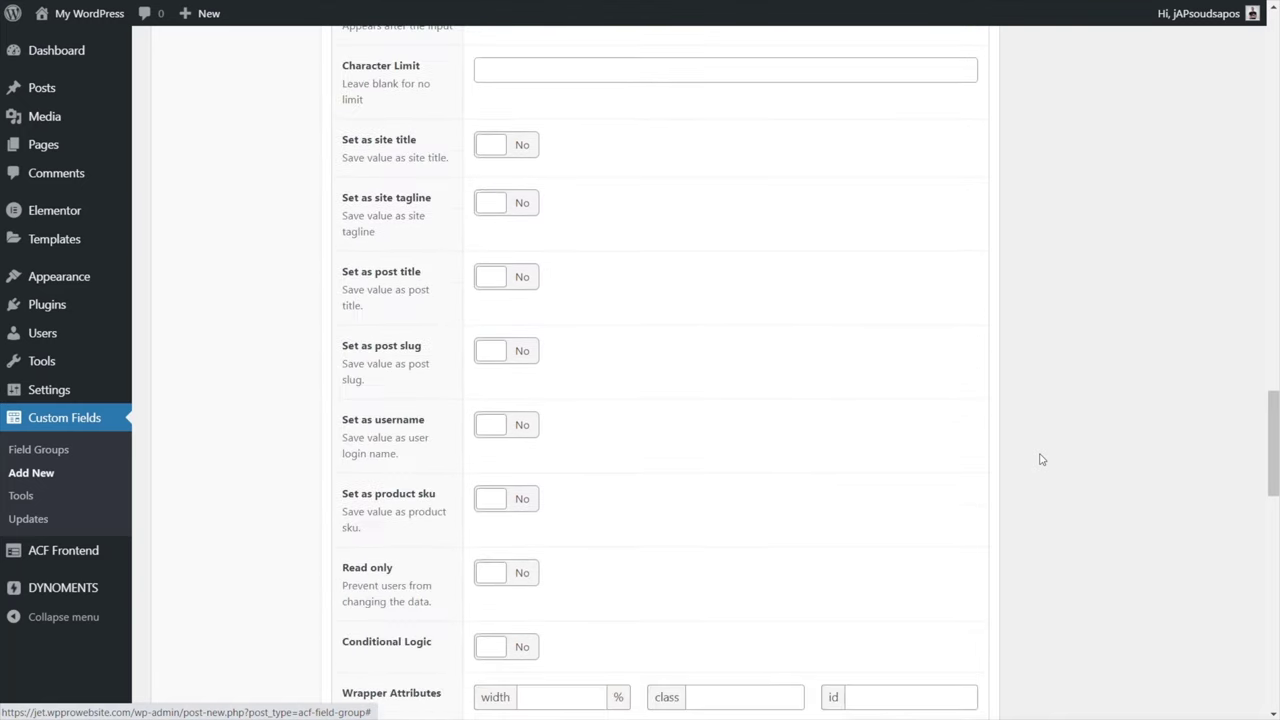
left_click(532, 313)
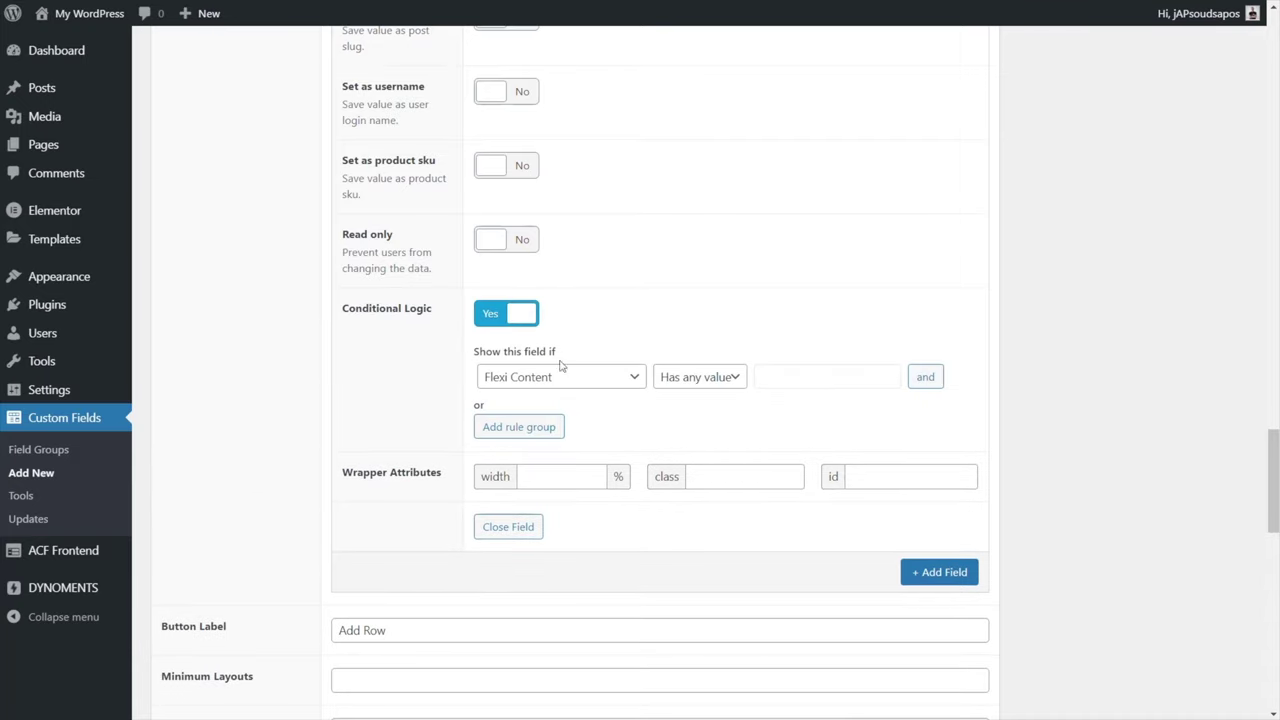
left_click(615, 381)
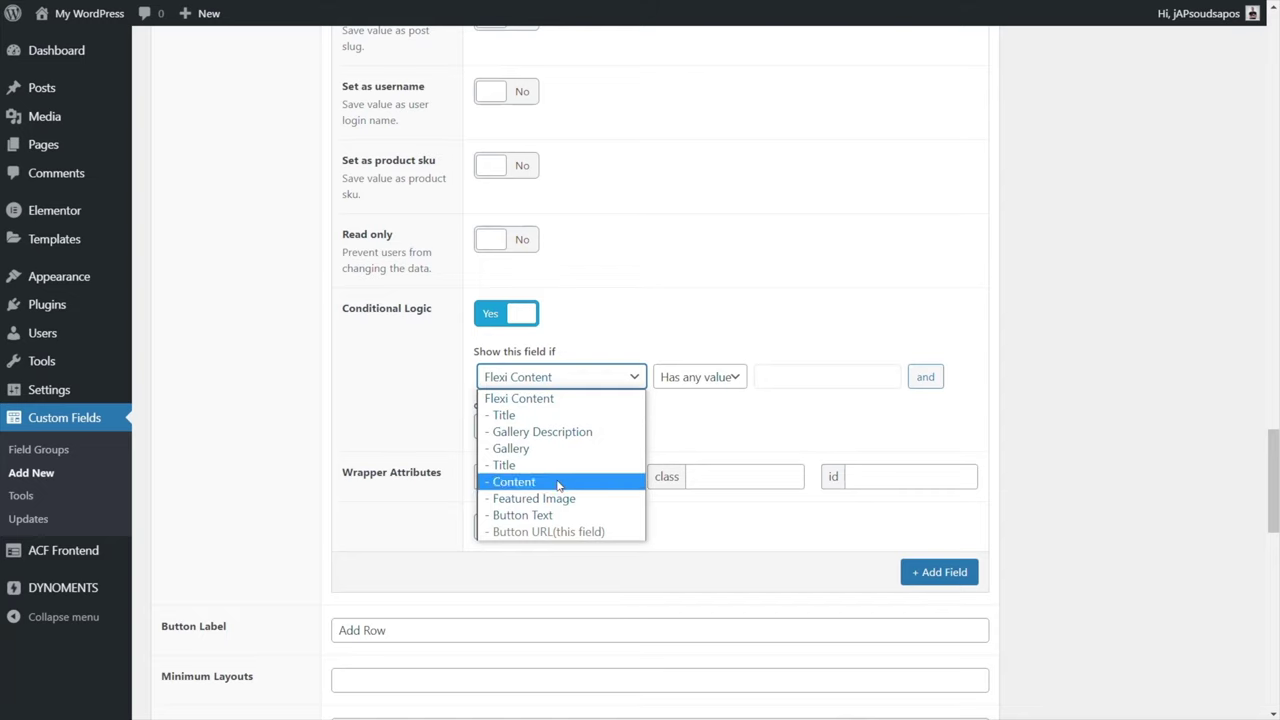
left_click(538, 516)
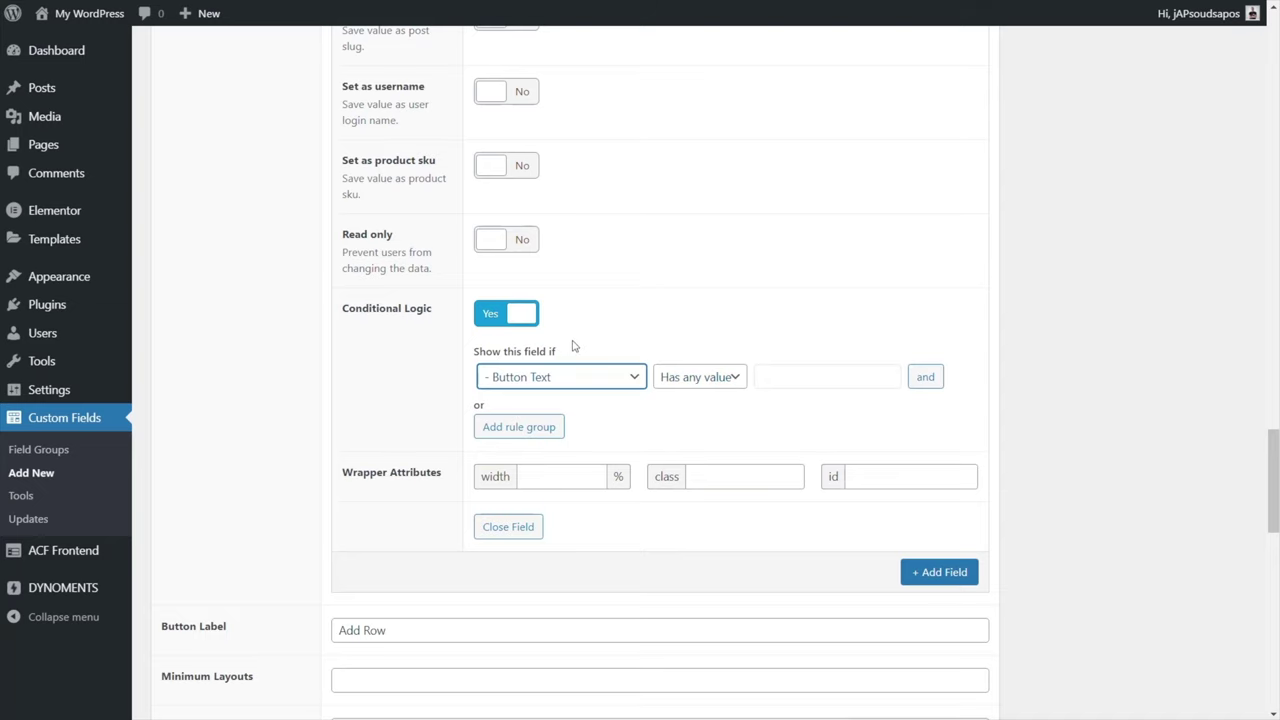
scroll(1058, 390, "up", 13)
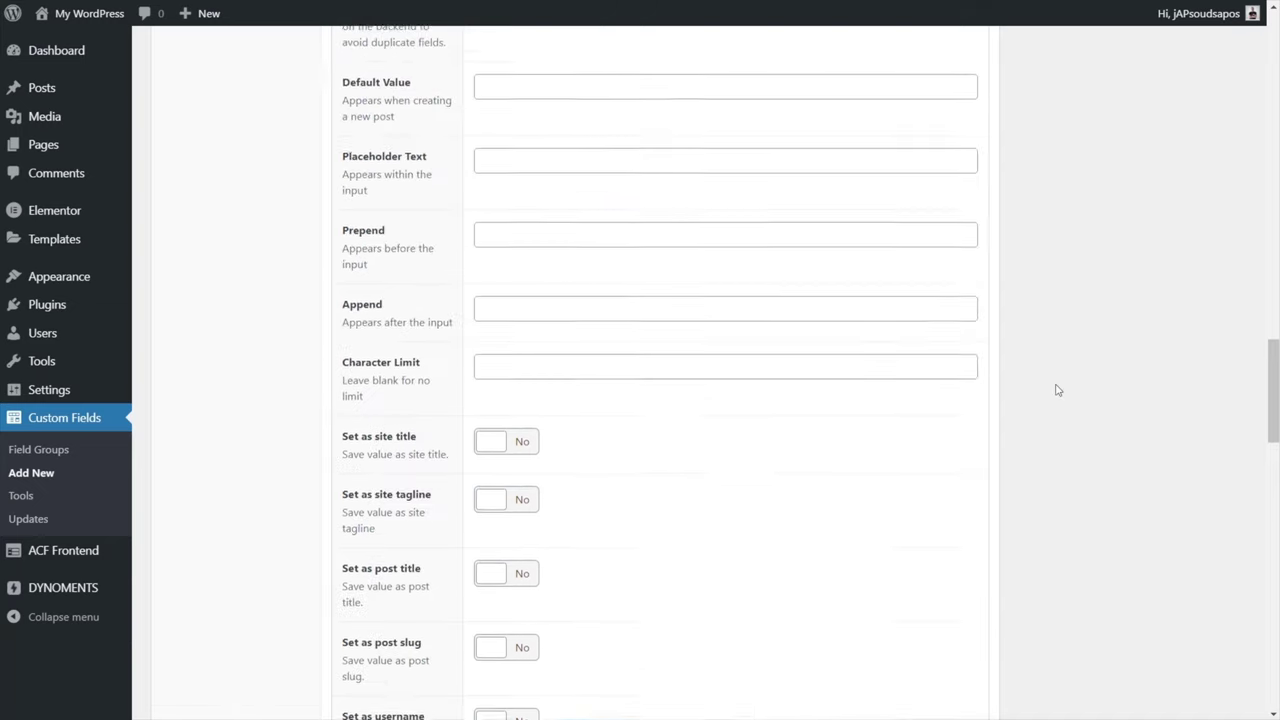
left_click(510, 318)
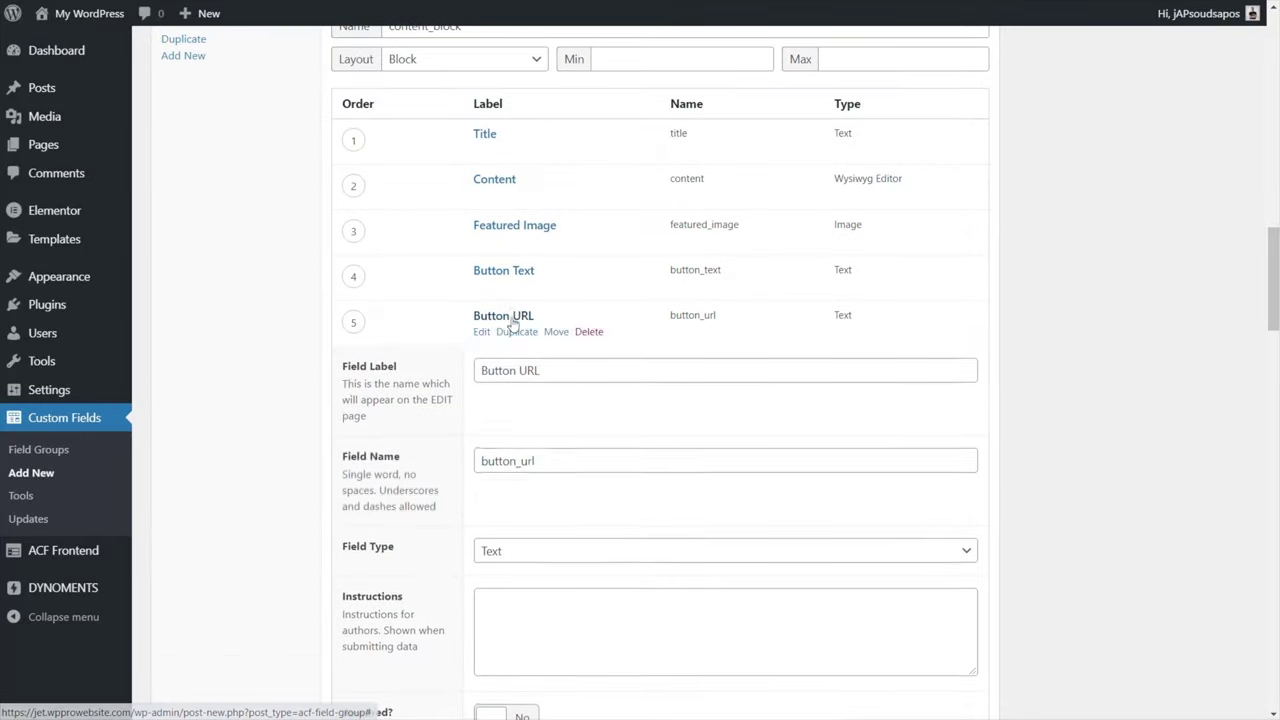
Set the Flexi Content field's button label to "Add Custom Block".
scroll(1080, 474, "down", 1)
scroll(1117, 479, "down", 3)
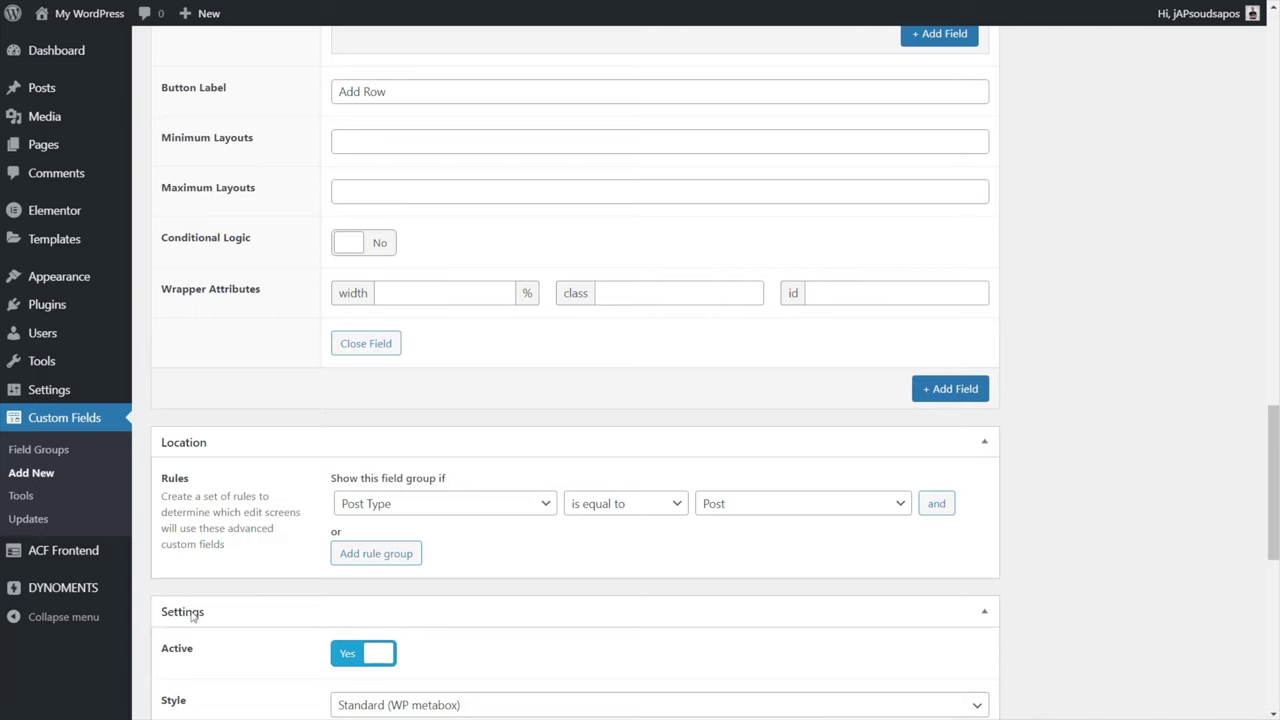
left_click(335, 91)
key("ctrl+a")
type("Add Custom Block")
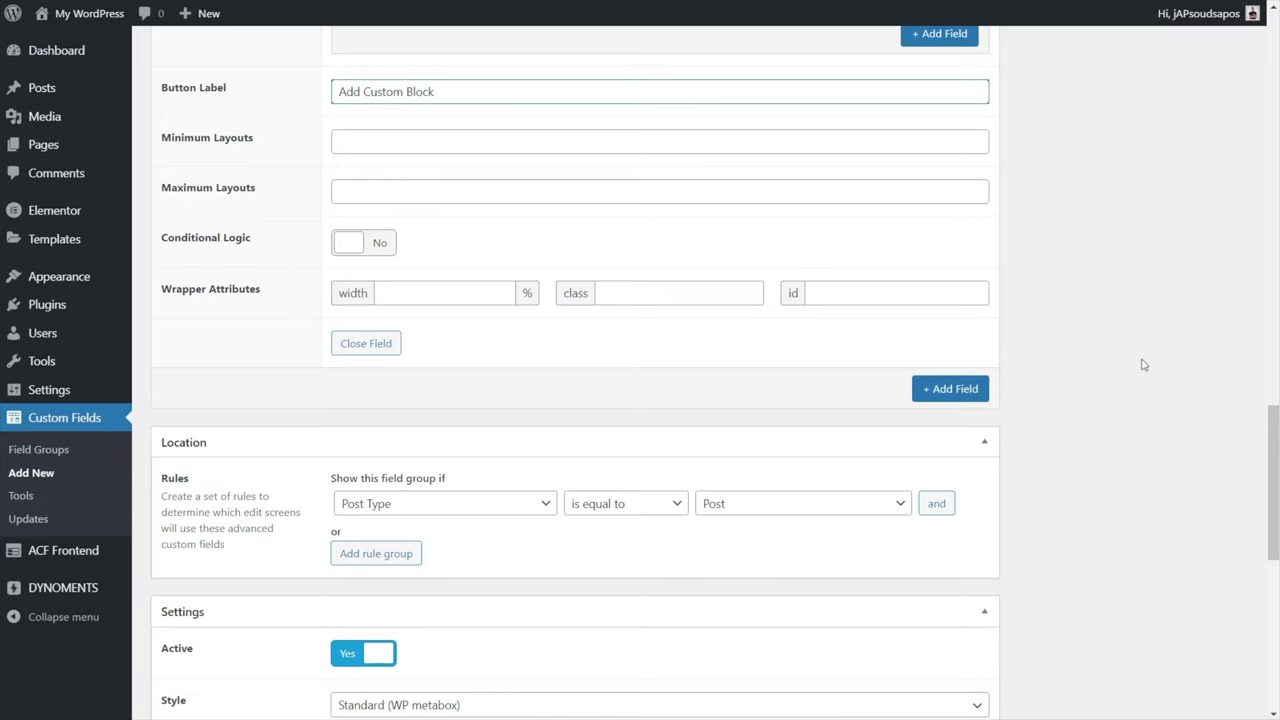
Publish the Flexible Fields field group.
scroll(1143, 363, "up", 3)
scroll(1143, 363, "up", 15)
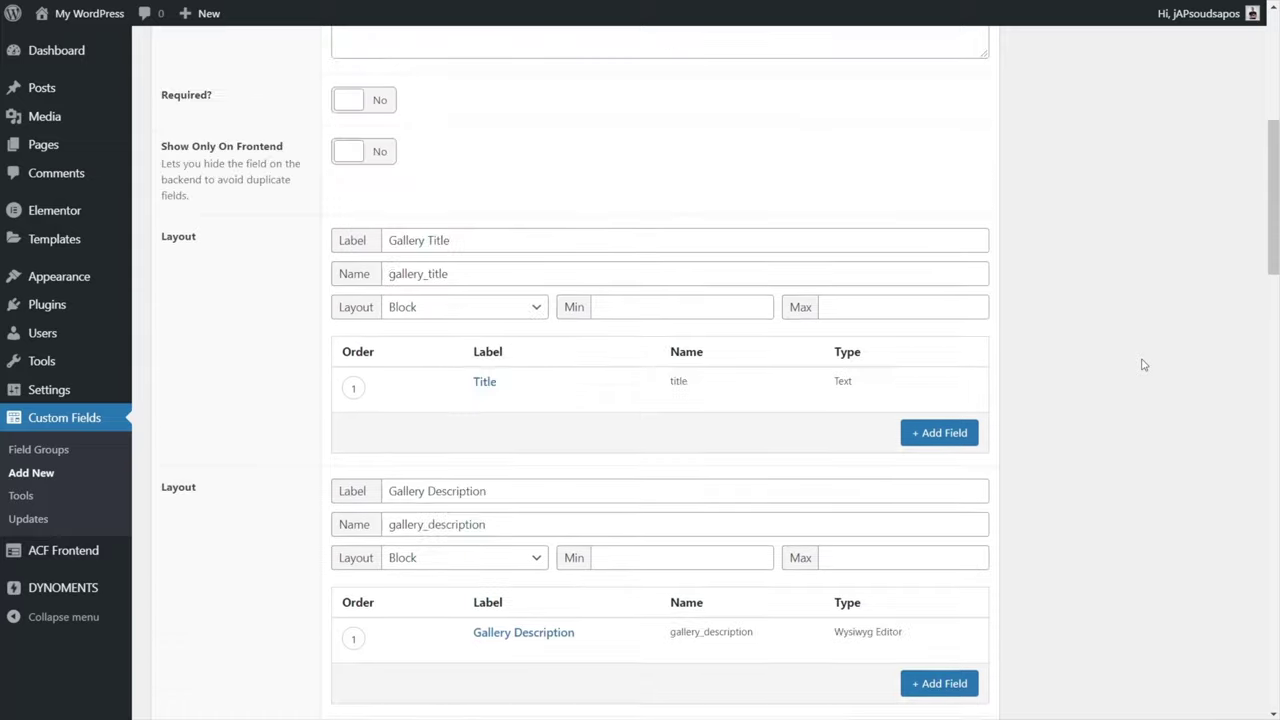
left_click(1219, 238)
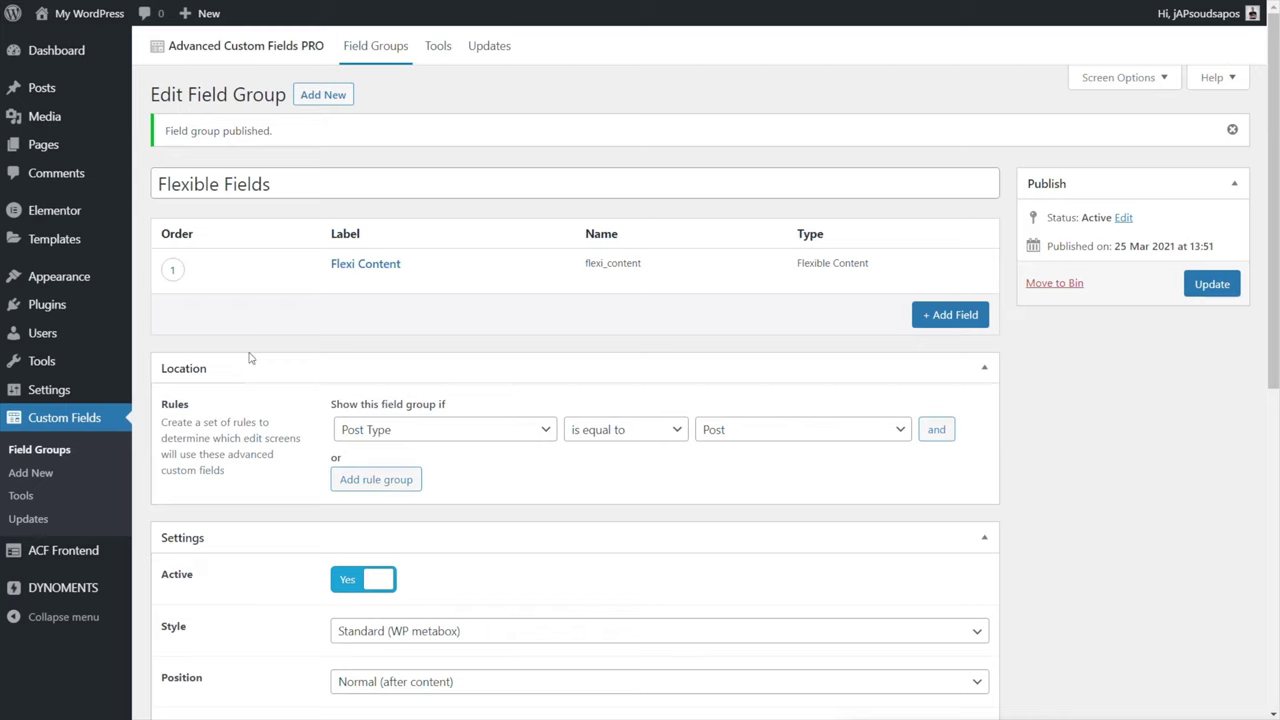
Open the "Hello world!" post for editing and add a Content Block to its Flexi Content field.
mouse_move(51, 94)
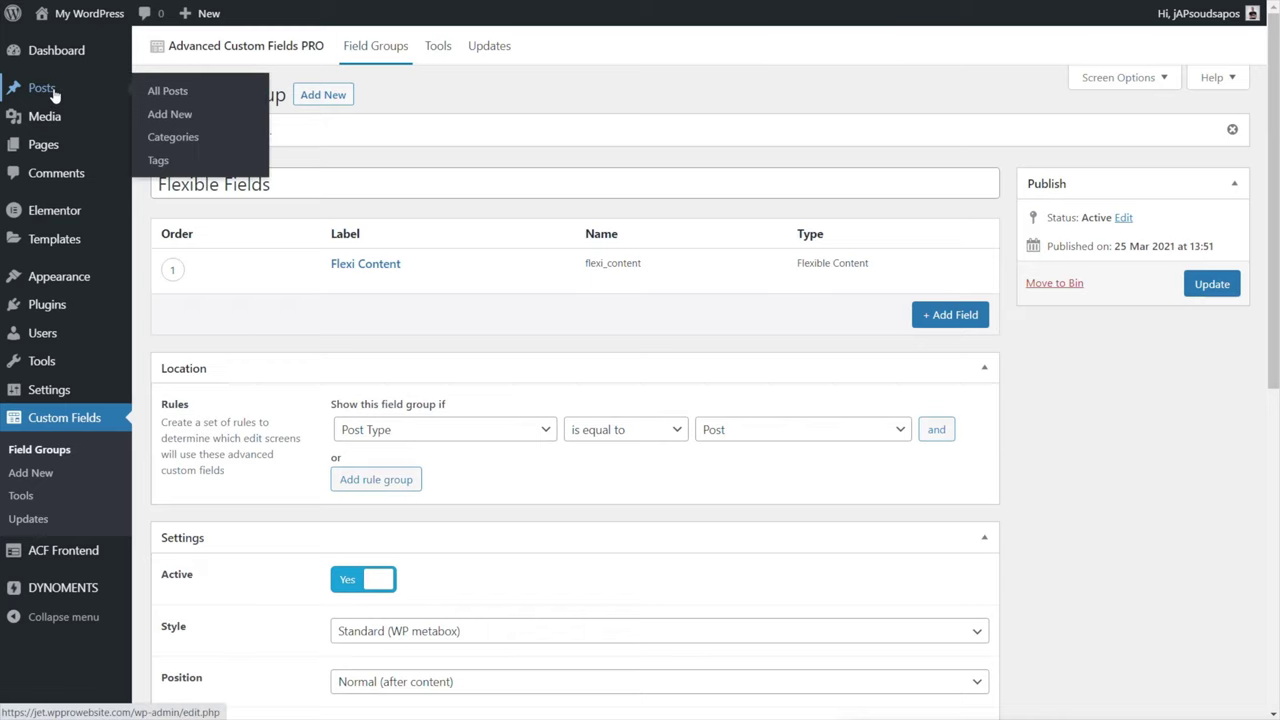
left_click(163, 91)
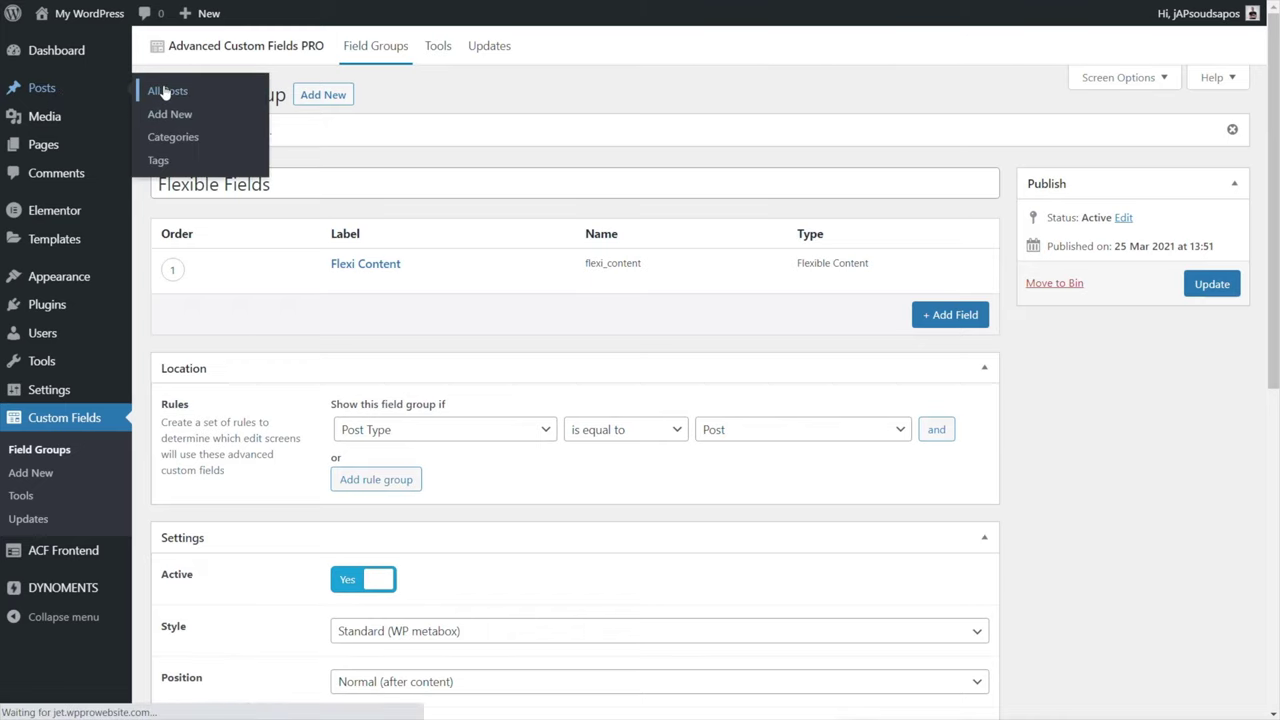
left_click(220, 180)
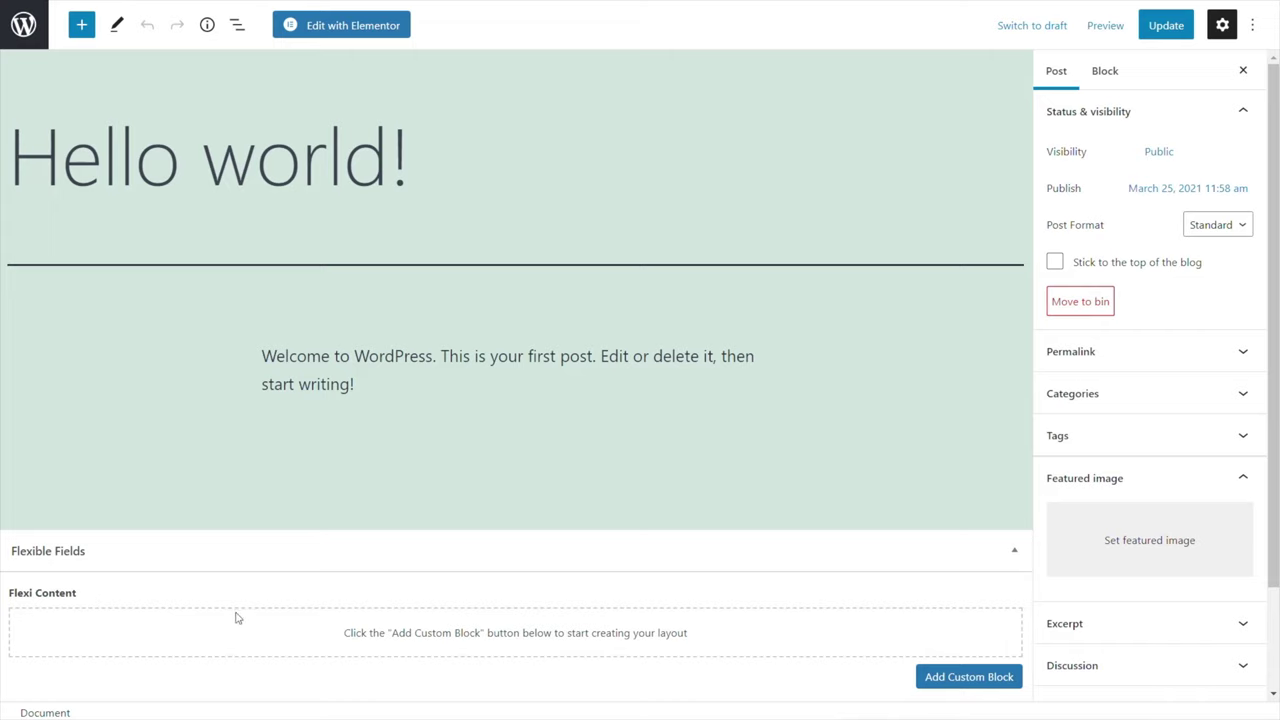
left_click(970, 678)
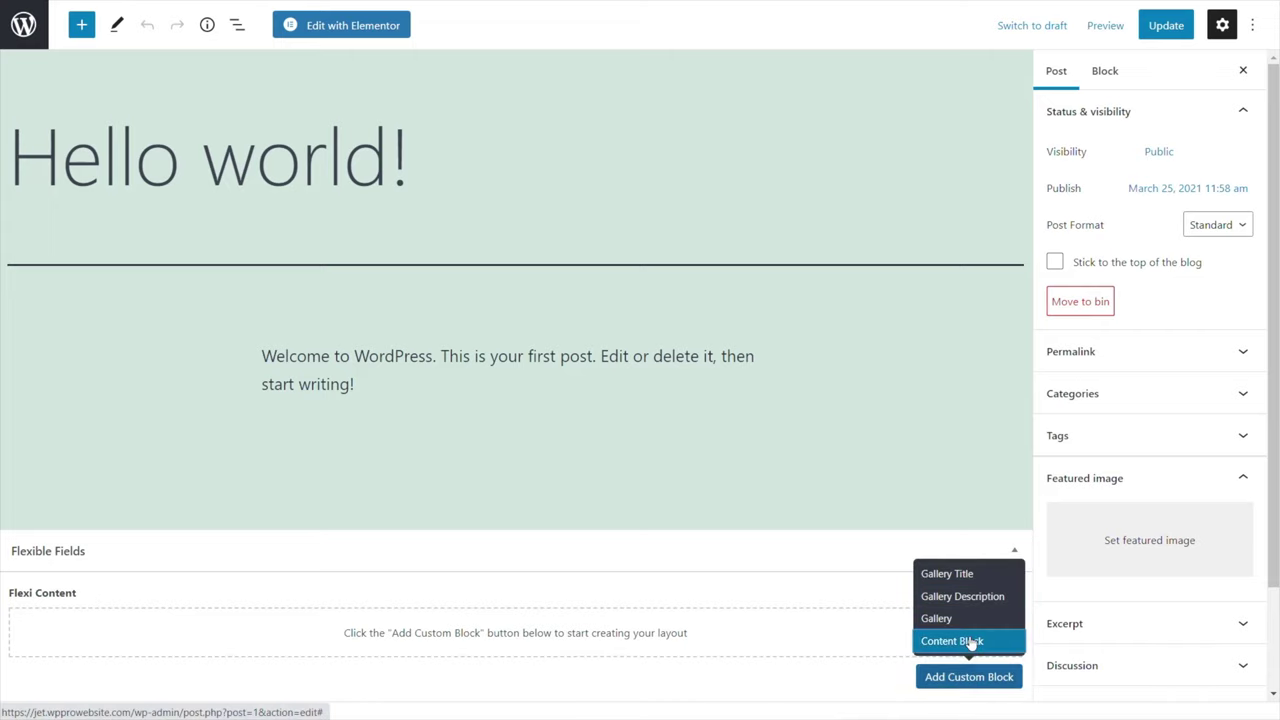
left_click(968, 641)
scroll(466, 560, "down", 5)
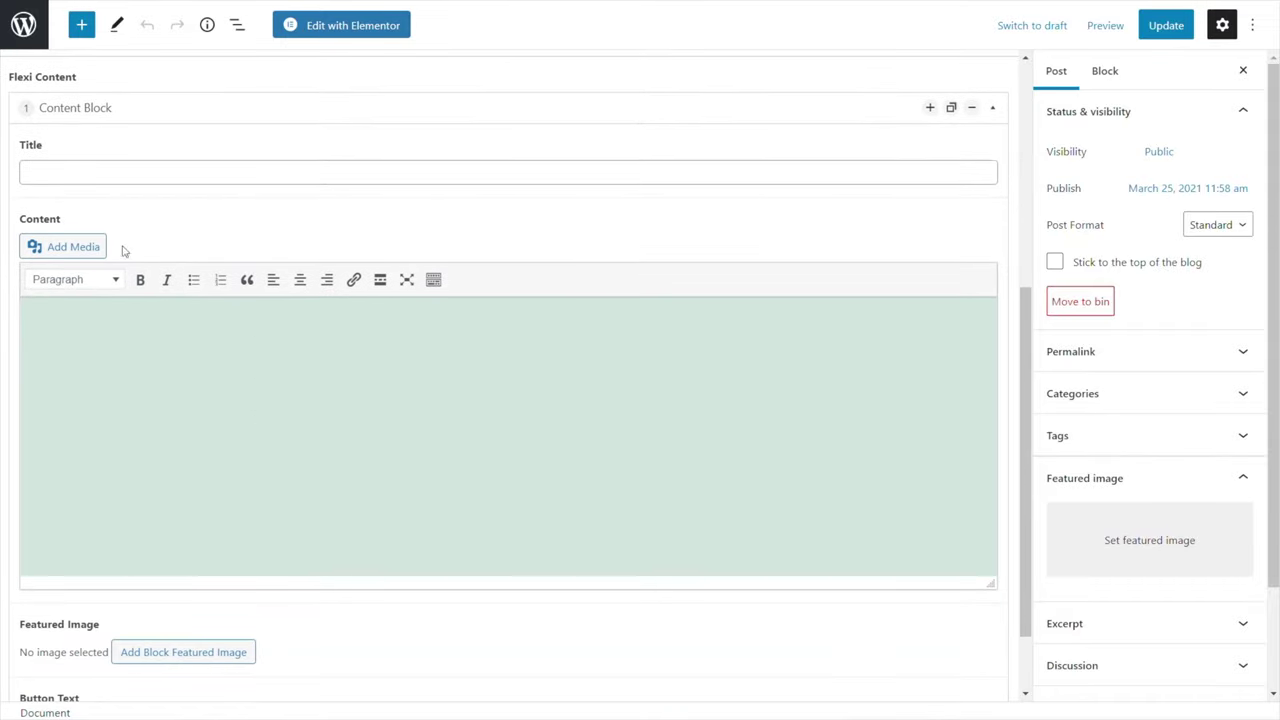
scroll(100, 400, "down", 1)
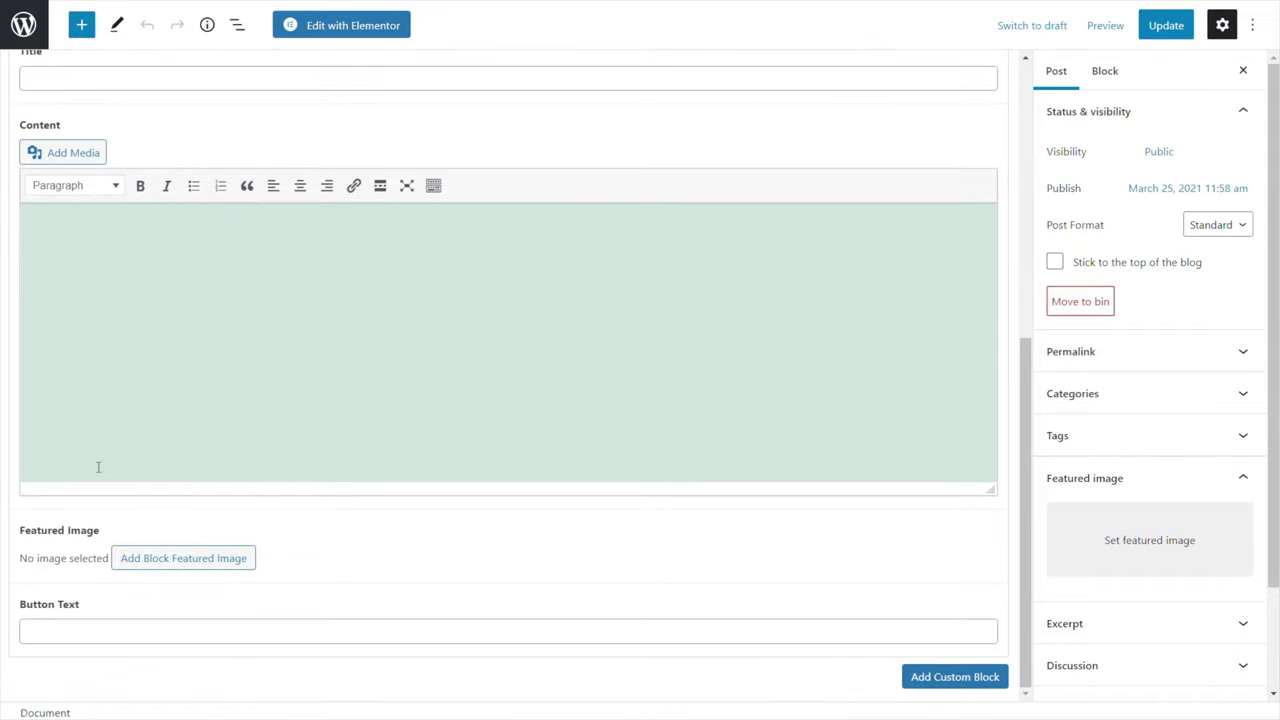
Enter "dfg" as the Content Block's Button Text to test the Button URL field's conditional display.
left_click(317, 629)
type("dfg")
scroll(608, 563, "down", 1)
type("g")
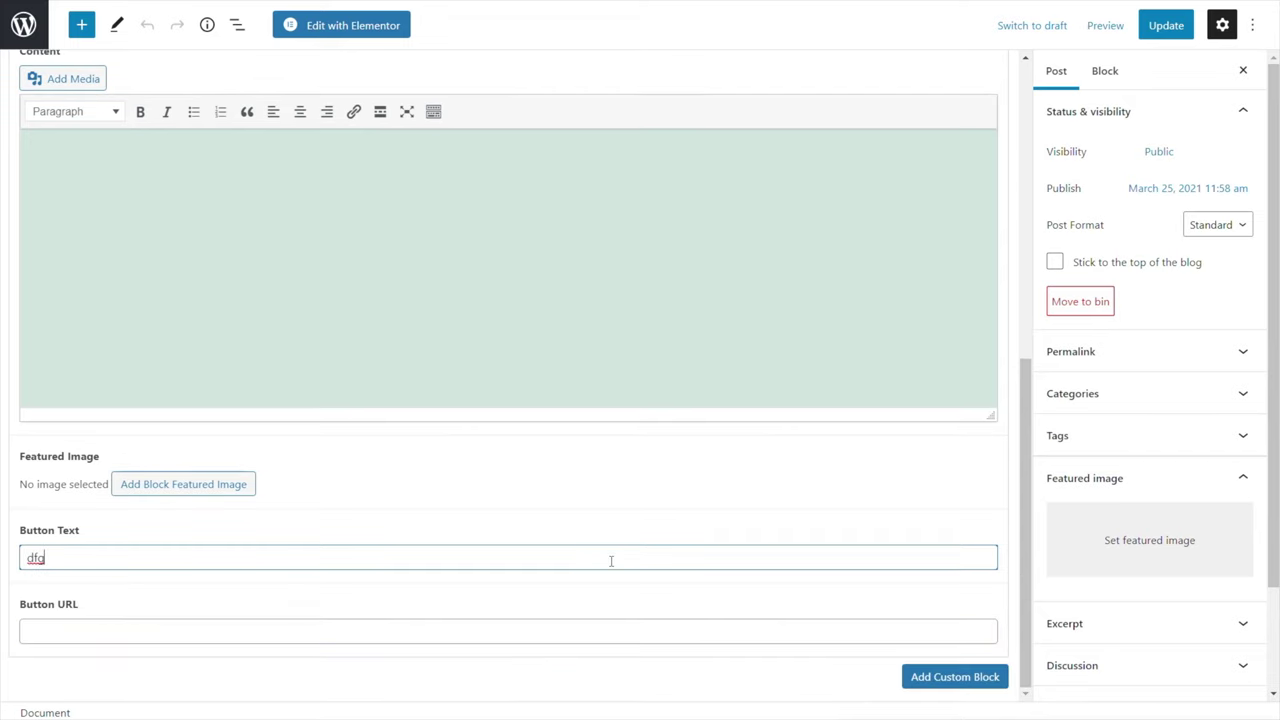
scroll(560, 551, "up", 6)
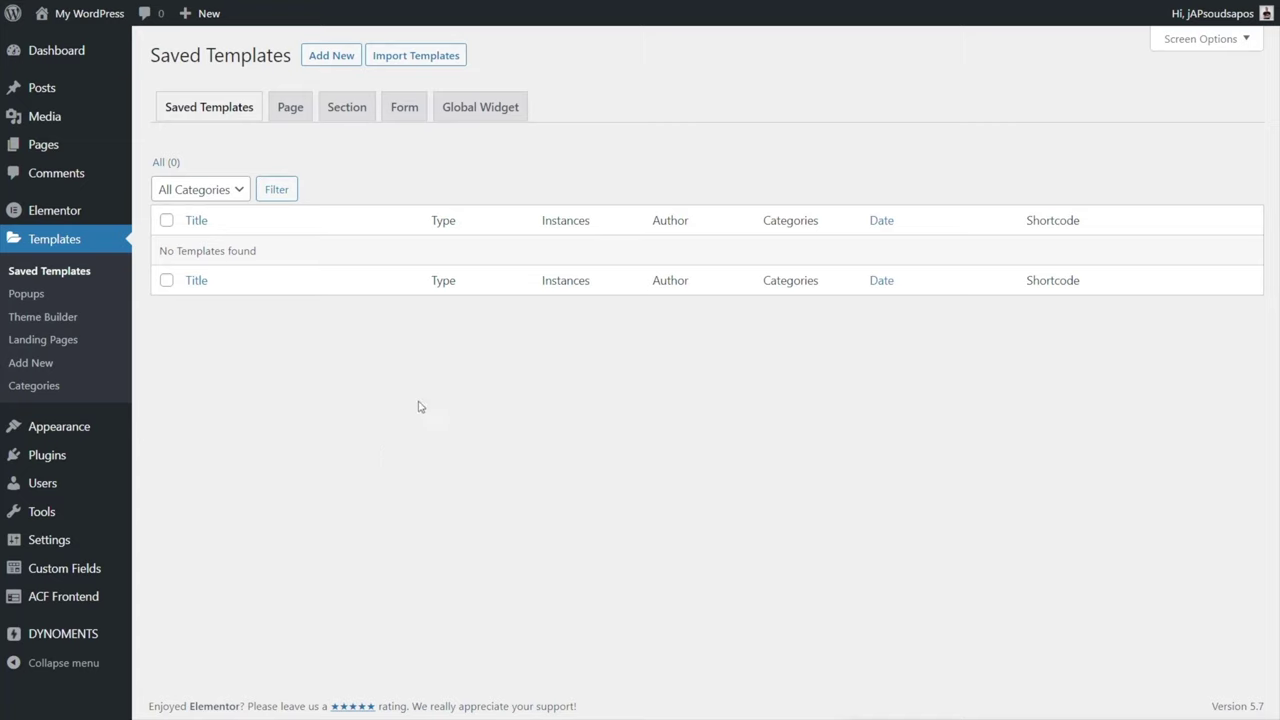
Start a new Section template, enter "[FLEXIBLE] - " as its name prefix and copy the prefix for reuse.
left_click(343, 116)
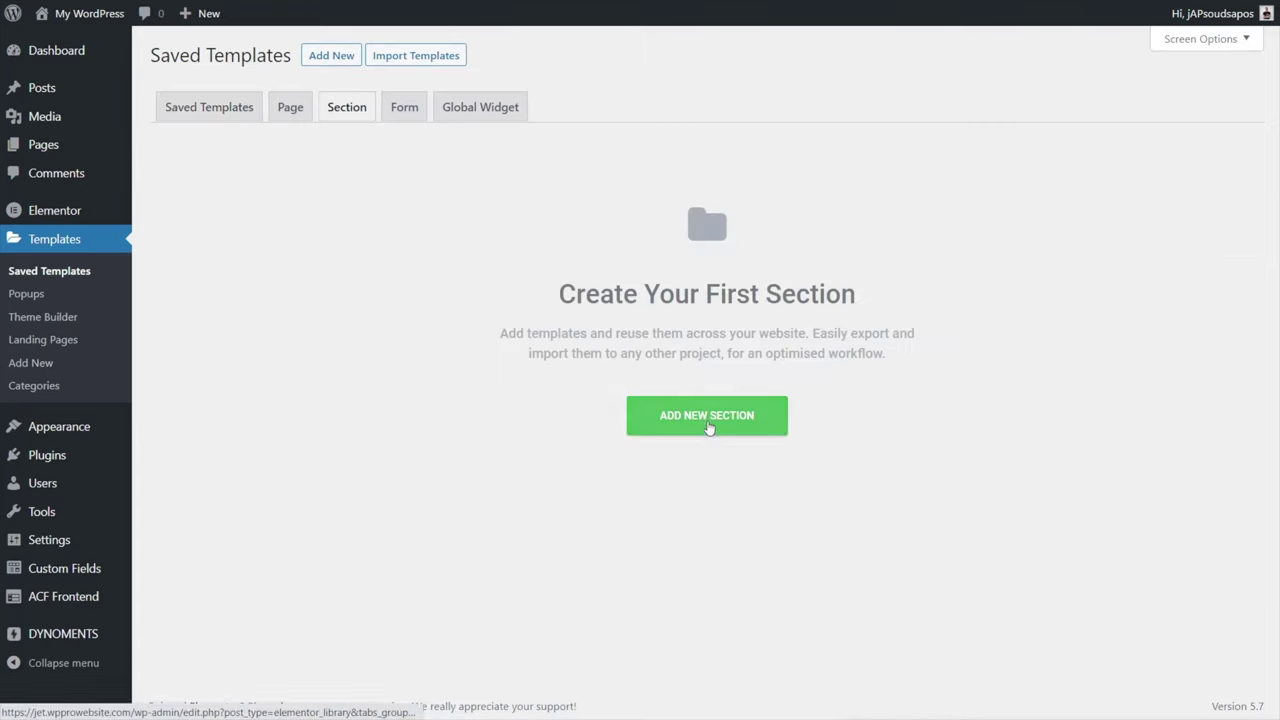
left_click(706, 418)
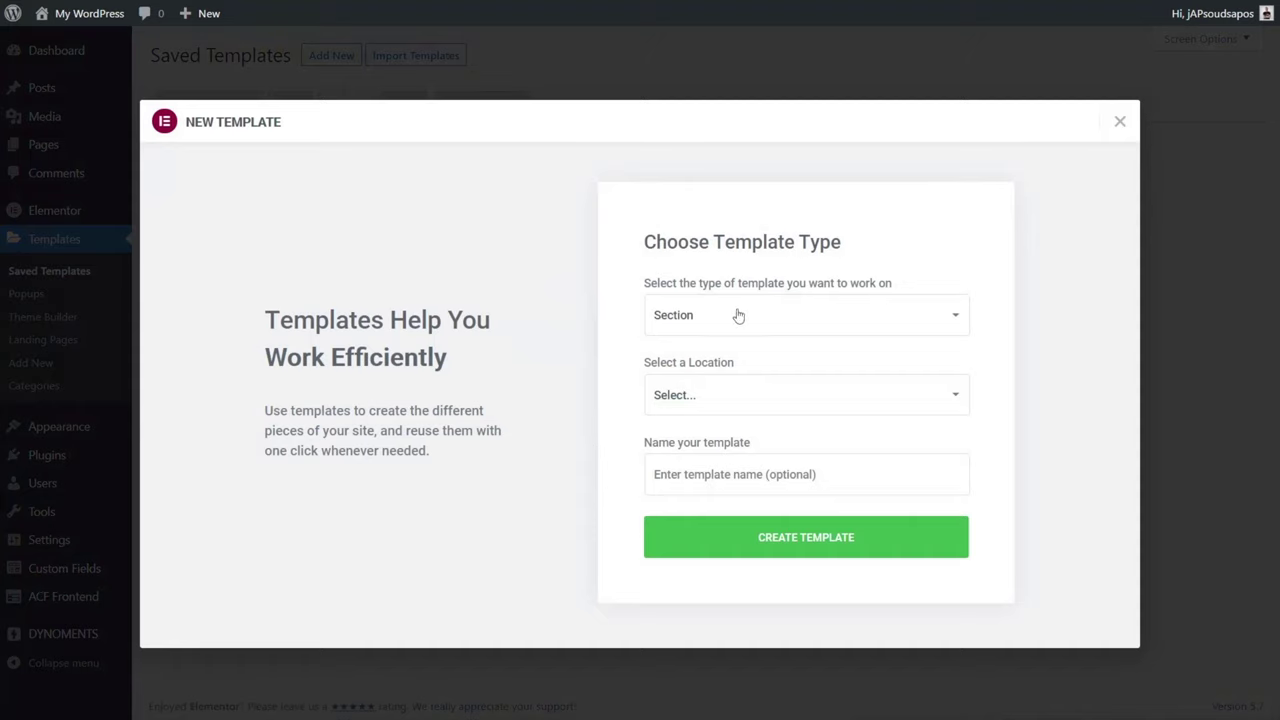
left_click(732, 404)
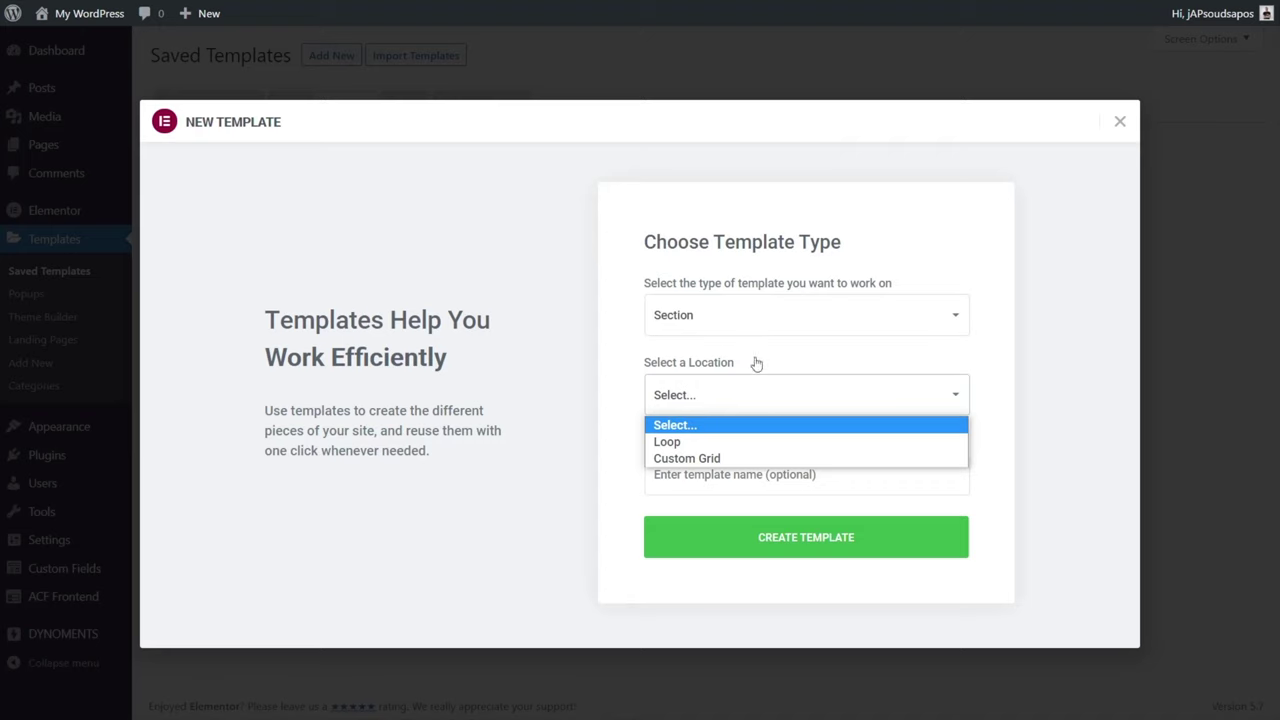
left_click(760, 362)
left_click(676, 472)
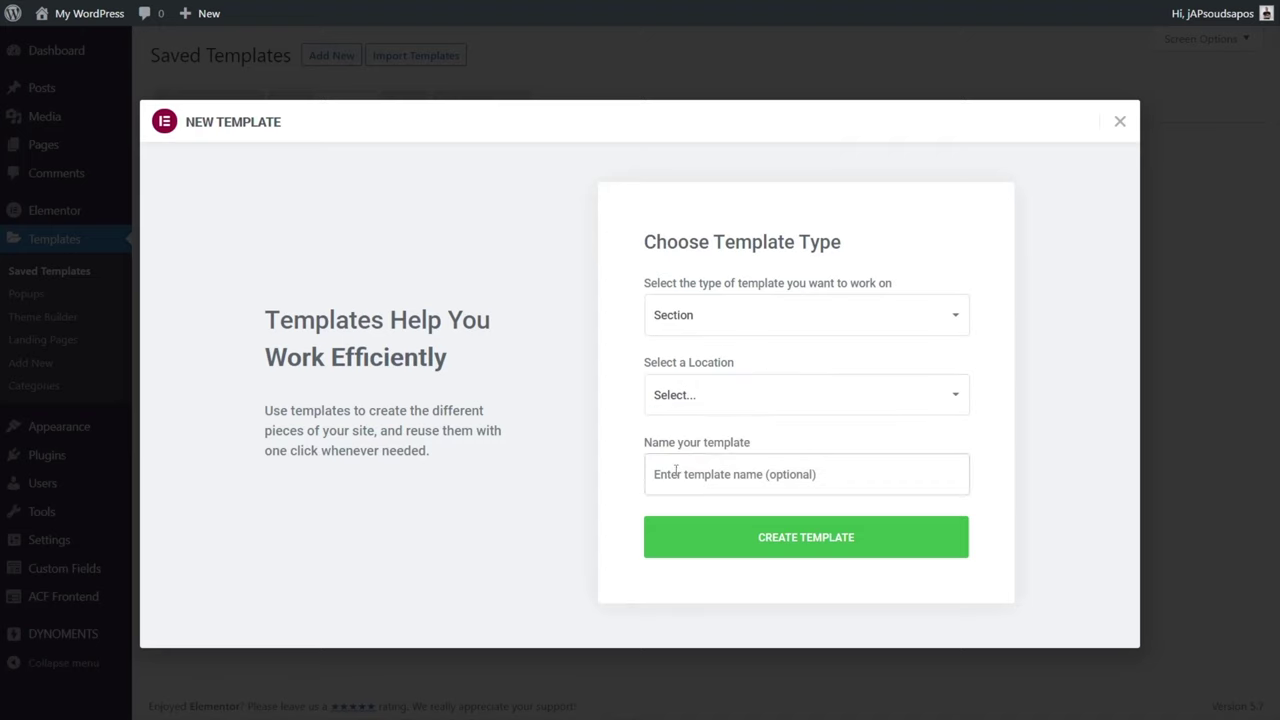
type("E")
type("FLEXI")
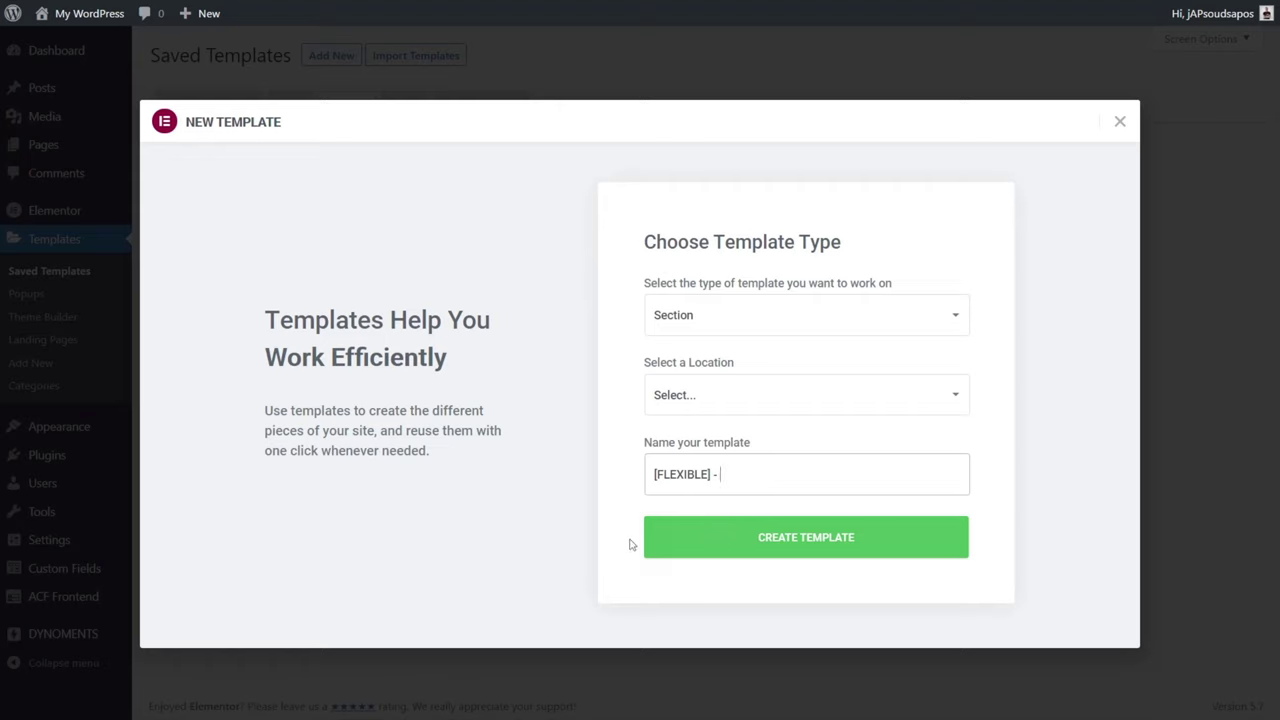
left_click_drag(732, 472, 628, 483)
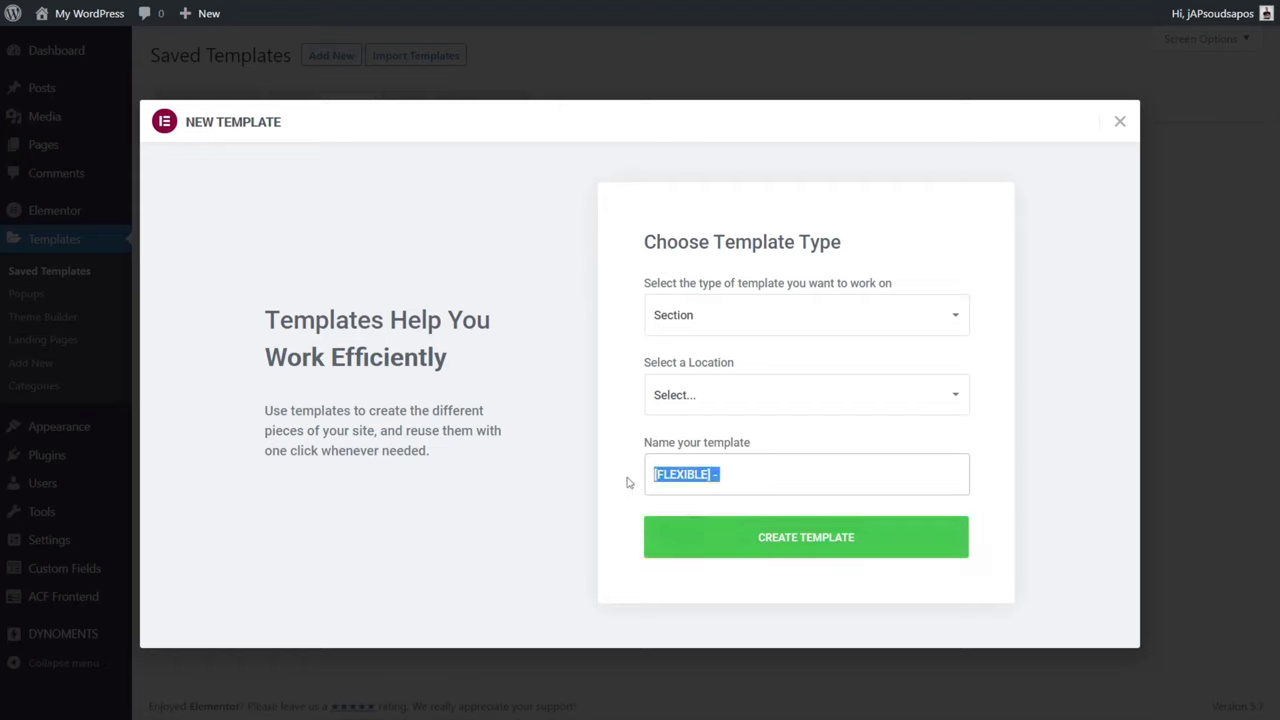
right_click(688, 476)
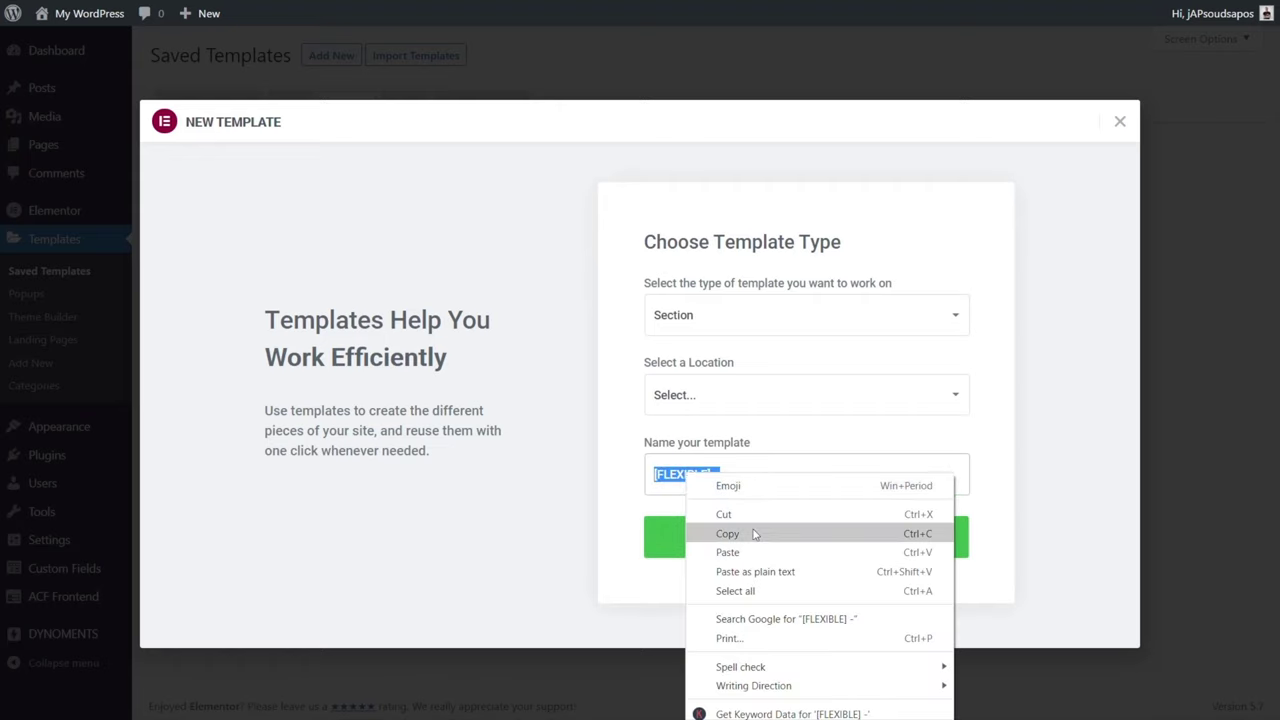
left_click(714, 530)
Complete the template name as "[FLEXIBLE] - Gallery Title", create the template and dismiss the block library.
left_click(742, 477)
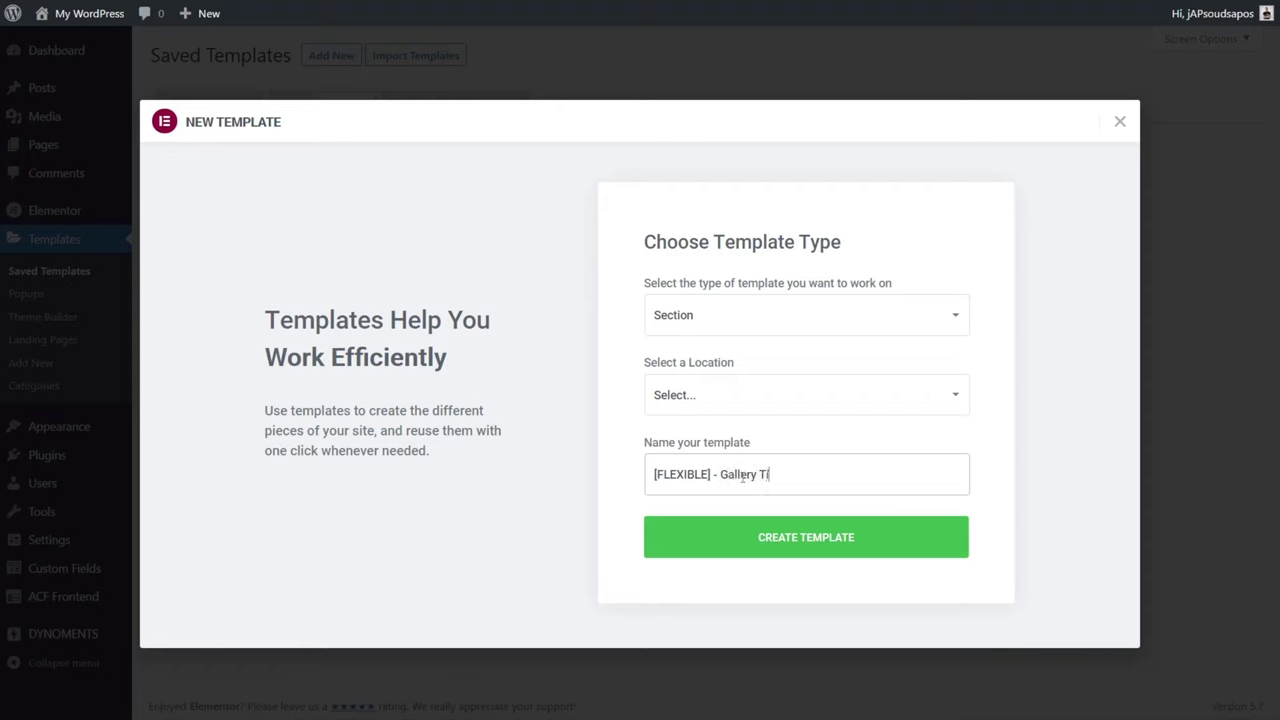
type("Gallery Title")
left_click(784, 550)
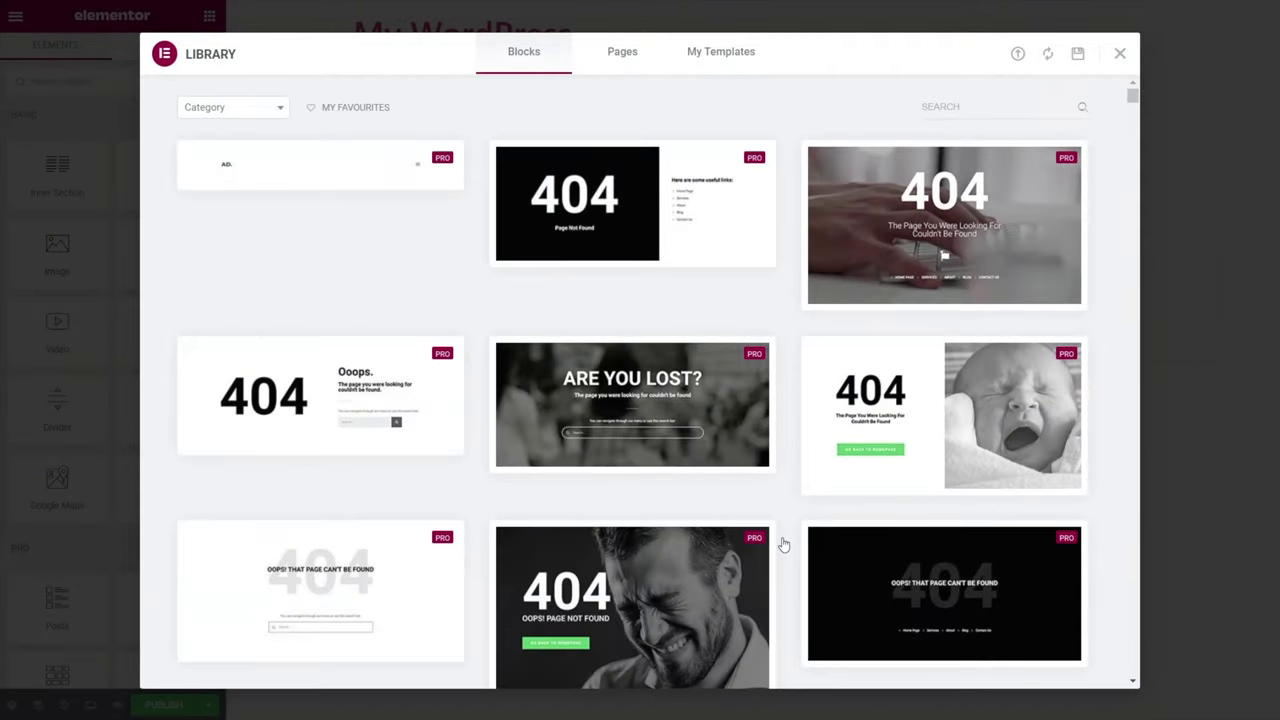
left_click(1120, 53)
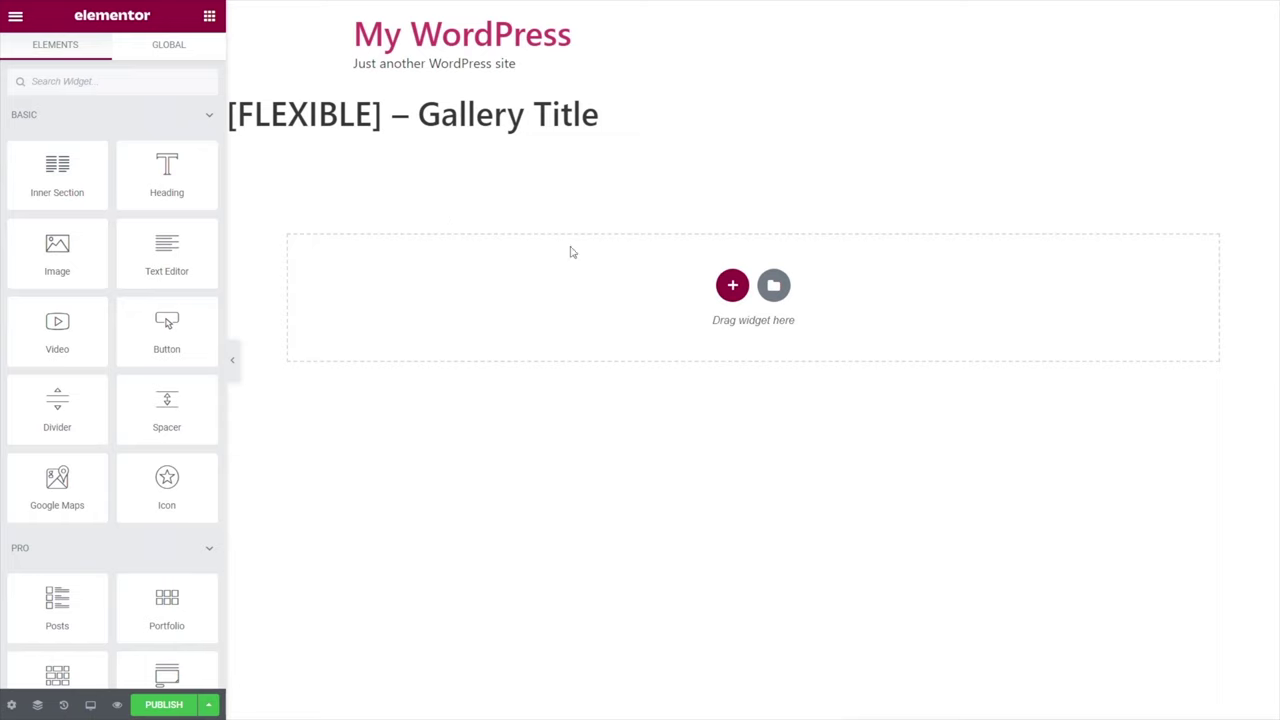
Add a Heading widget to the empty template and make its title dynamic with the Dynoments Text tag.
left_click_drag(167, 168, 366, 279)
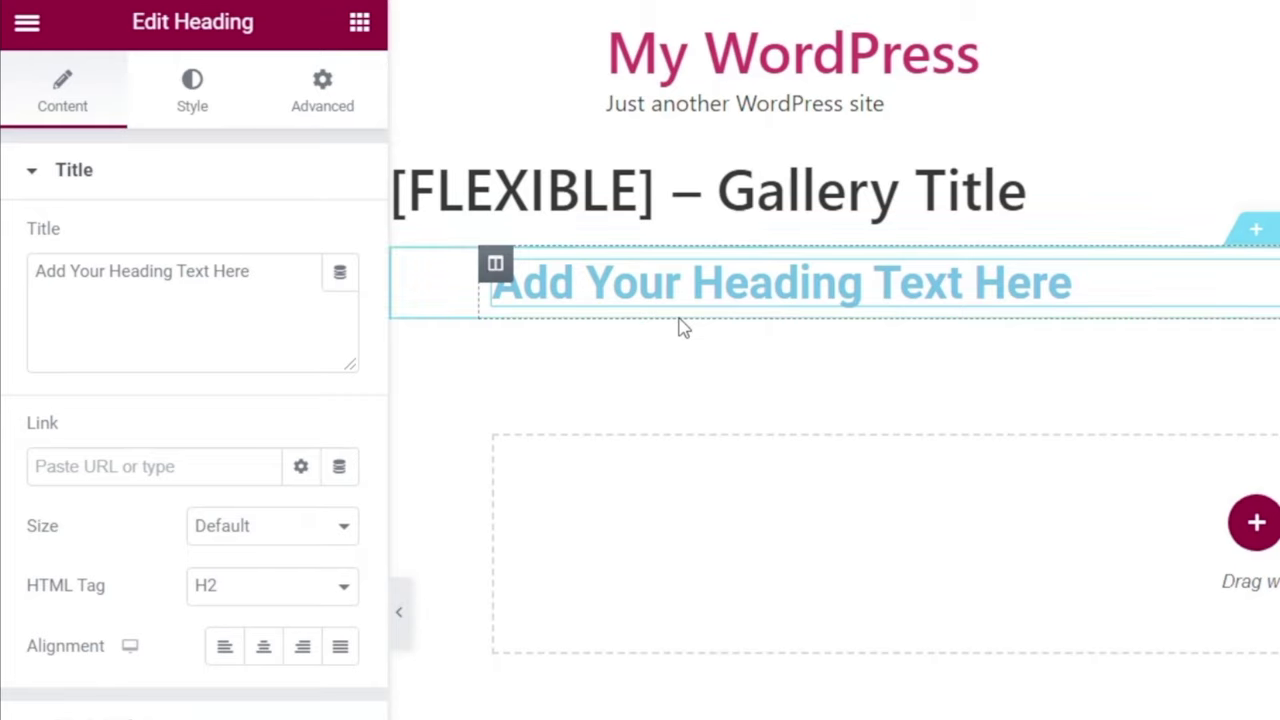
left_click(340, 278)
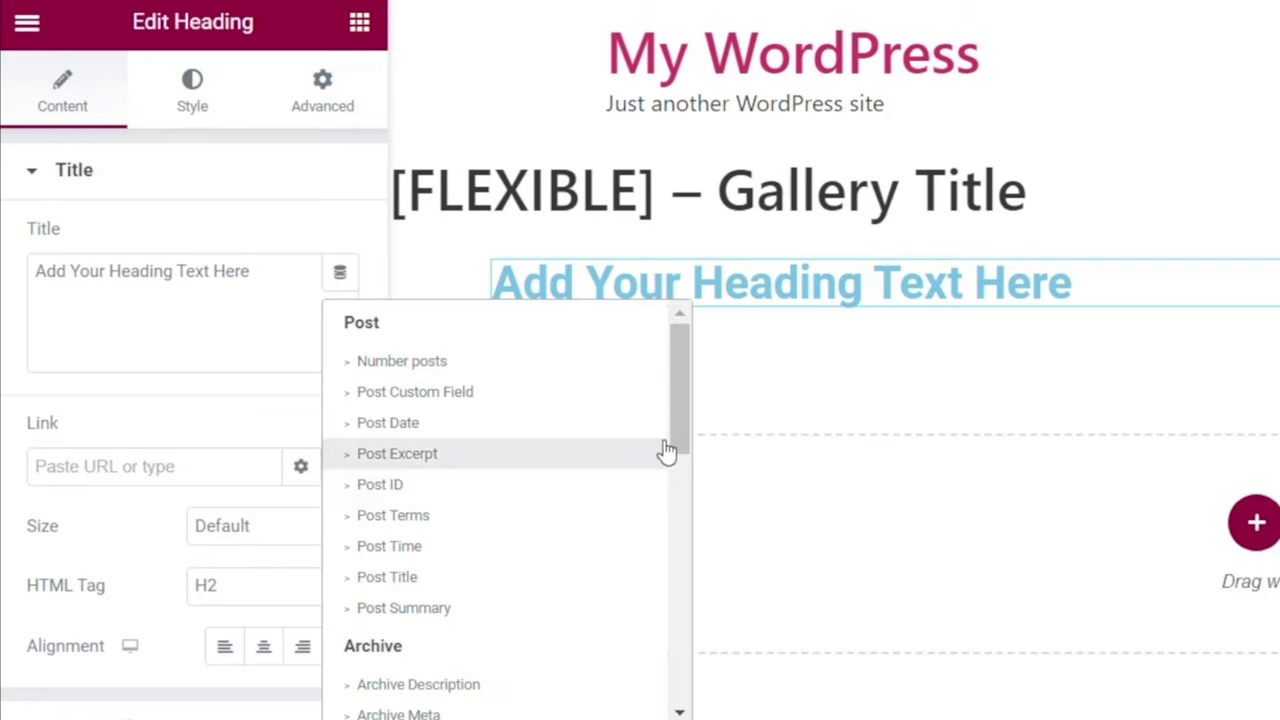
left_click_drag(677, 420, 680, 689)
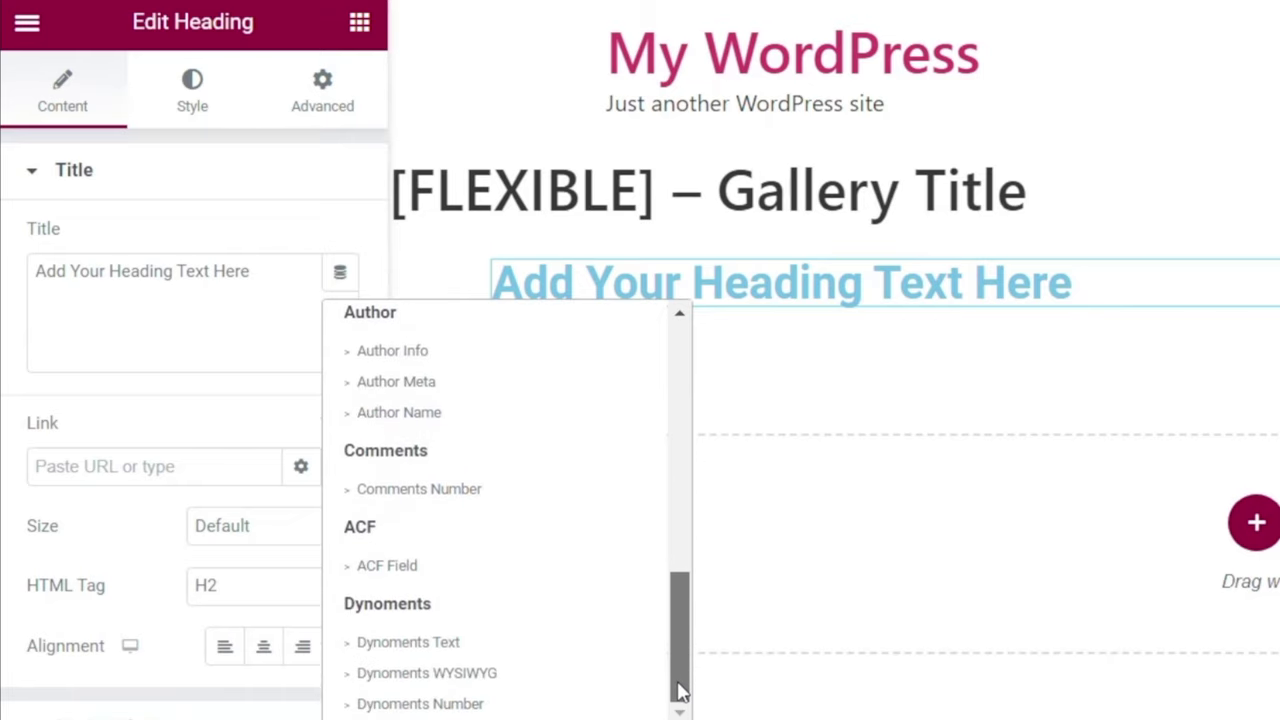
left_click(412, 648)
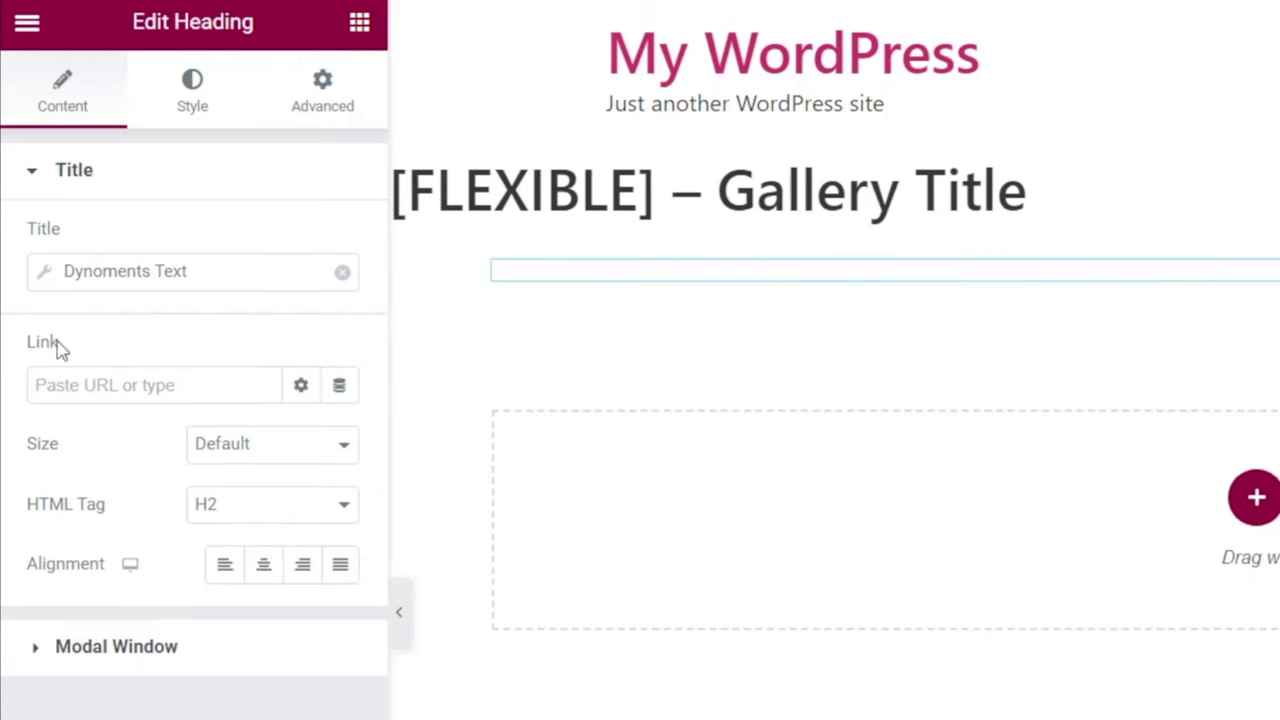
Set the heading's Dynoments Text ACF field to Title from the Gallery Title layout.
left_click(44, 276)
left_click(318, 404)
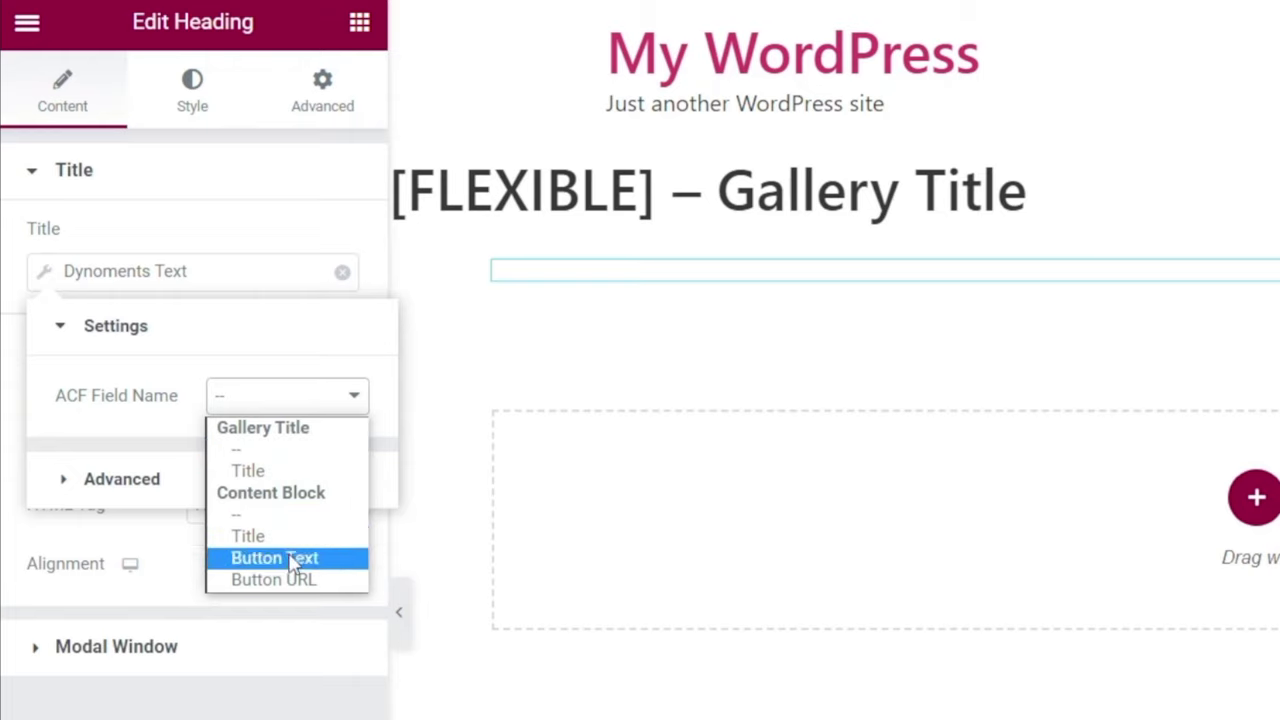
left_click(250, 471)
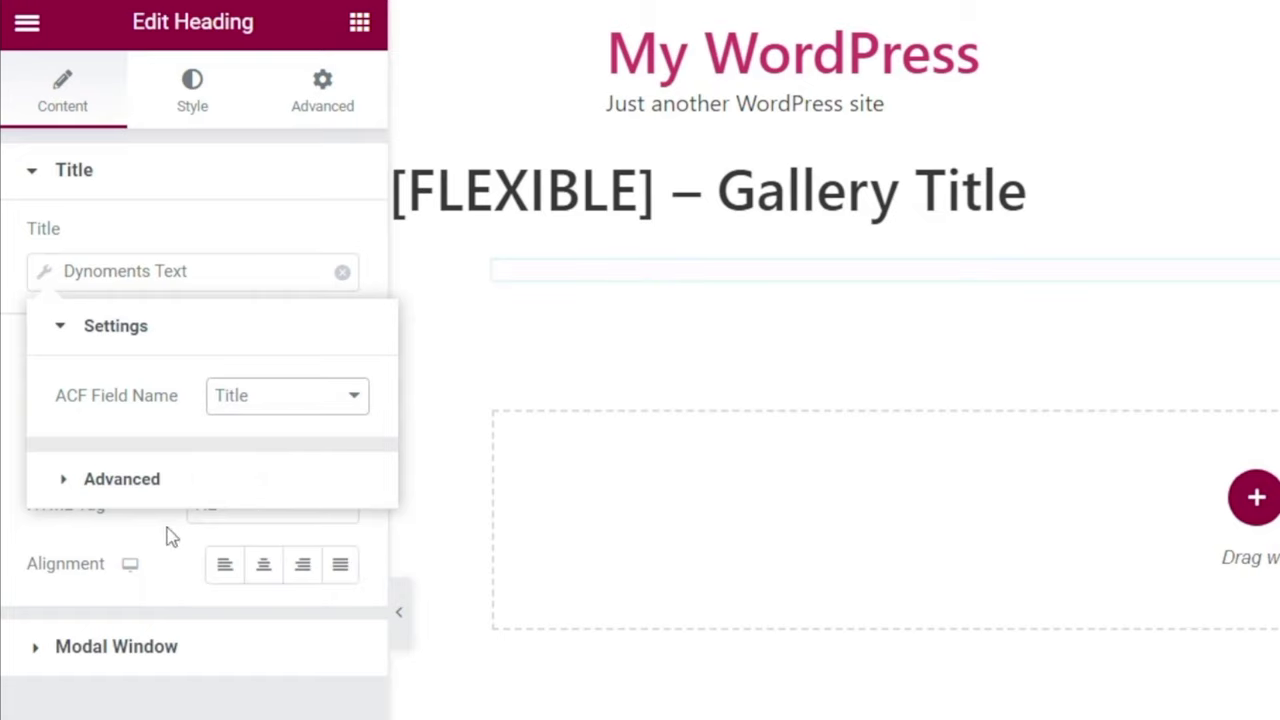
key("Escape")
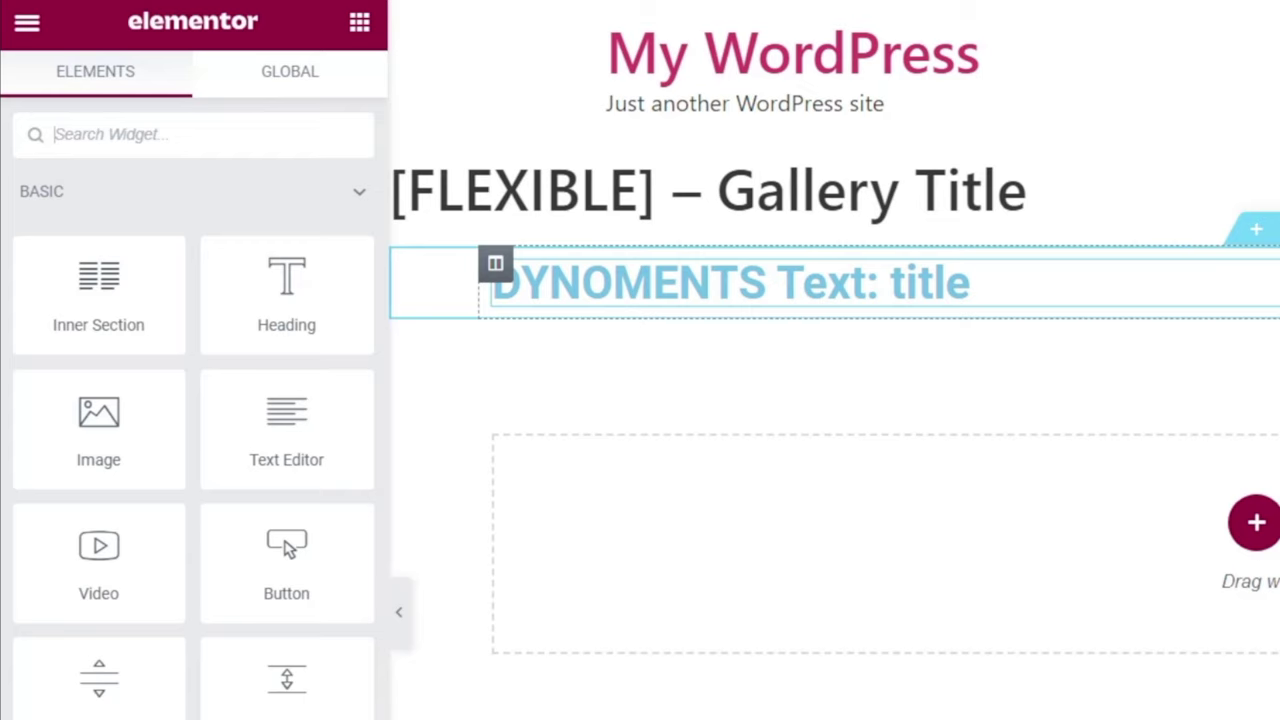
Set the heading's text colour to the global Secondary colour.
left_click(730, 282)
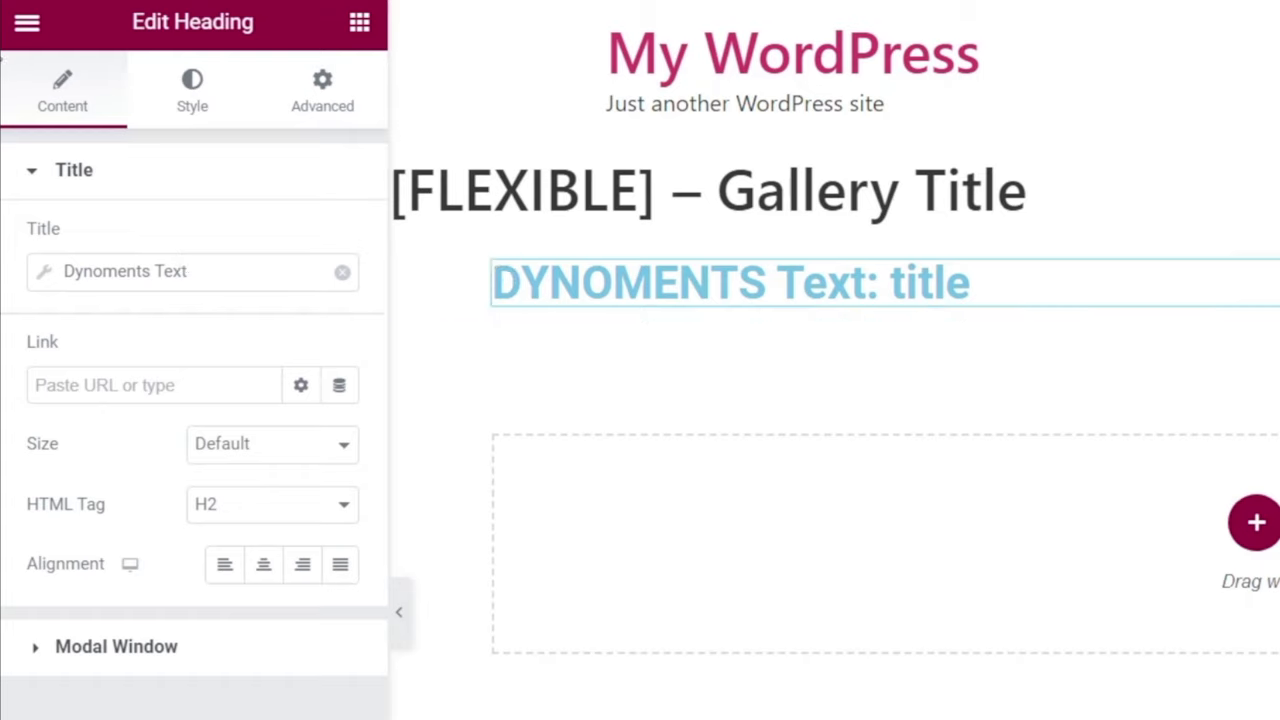
left_click(195, 90)
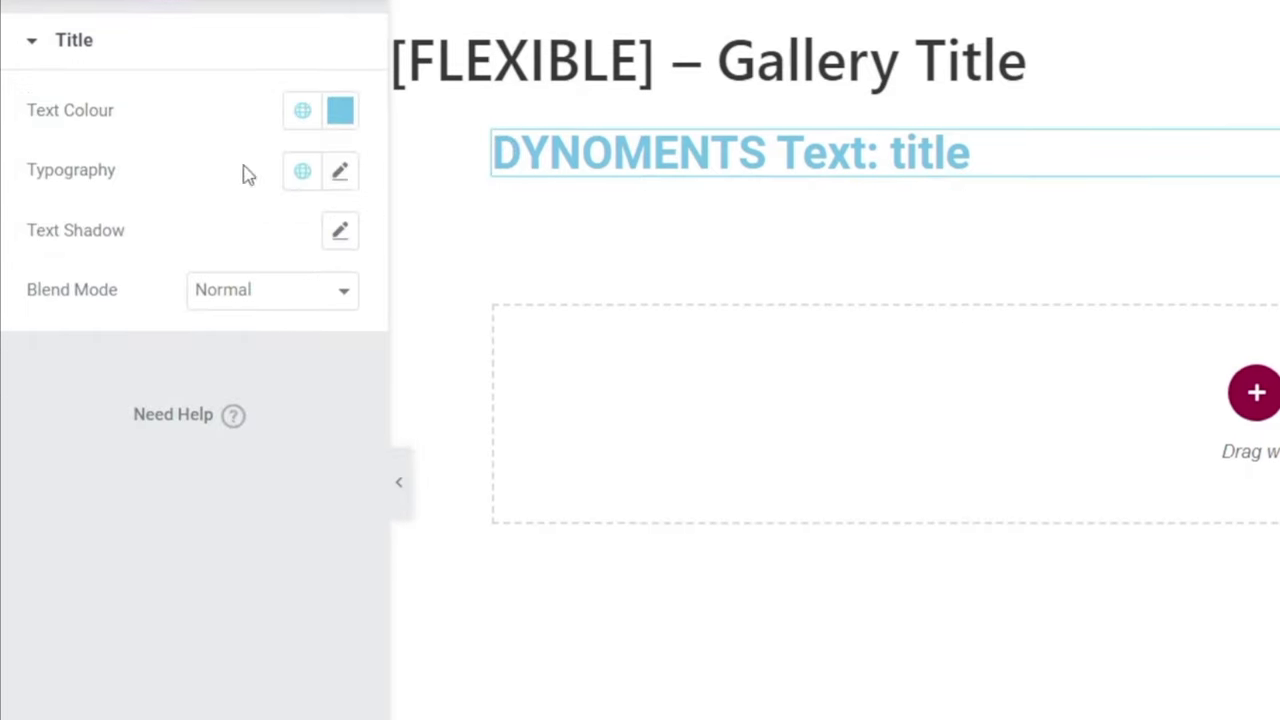
left_click(301, 112)
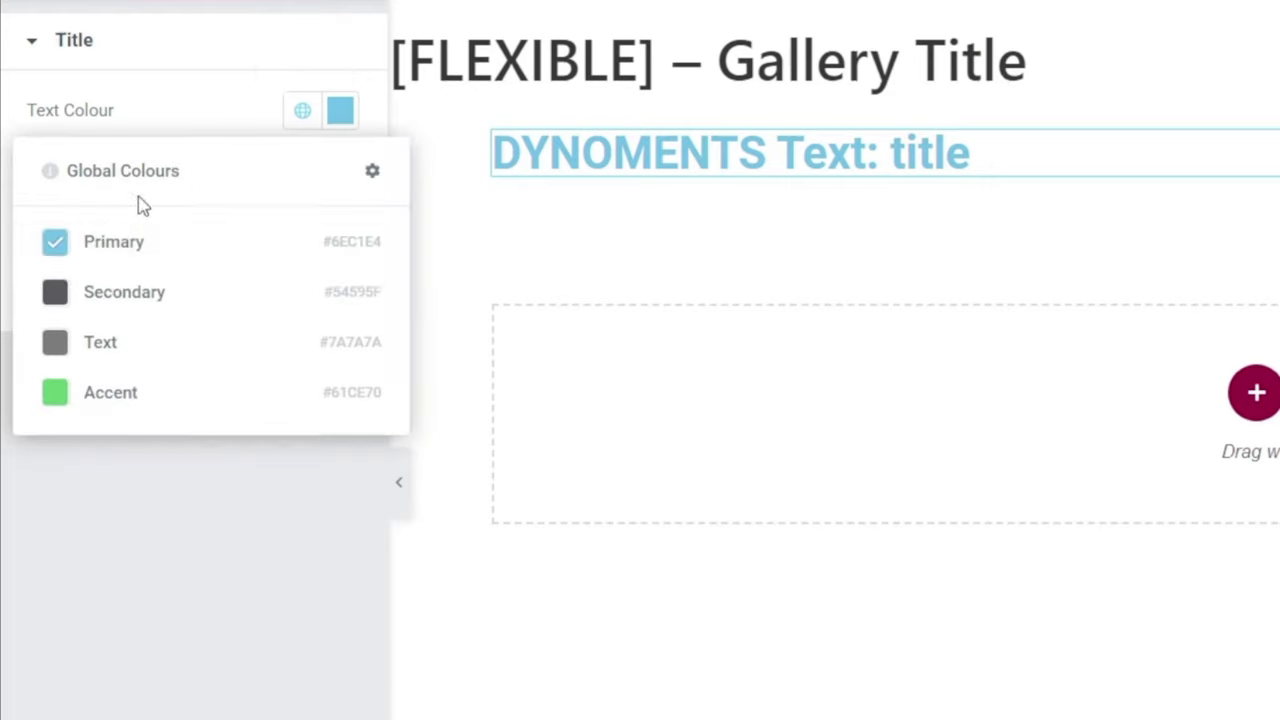
left_click(103, 291)
Set the heading's typography to the Montserrat family, 24 px size and Uppercase transform.
left_click(340, 175)
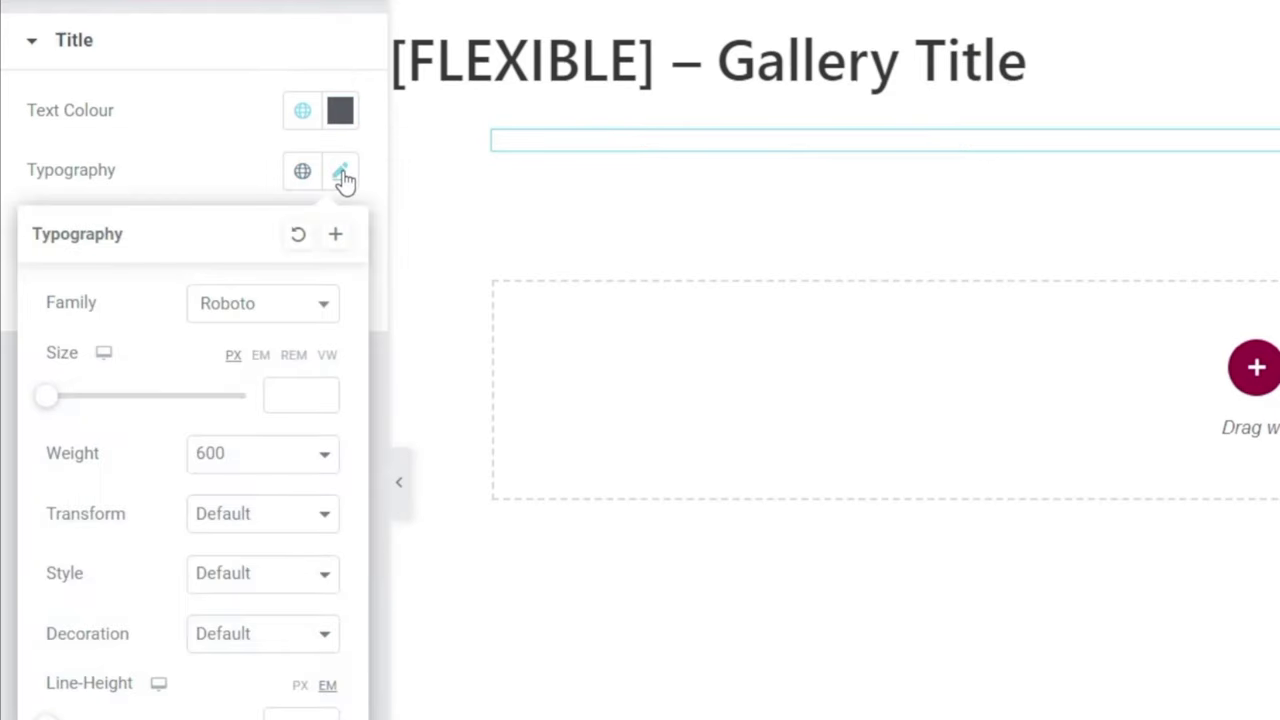
left_click(302, 312)
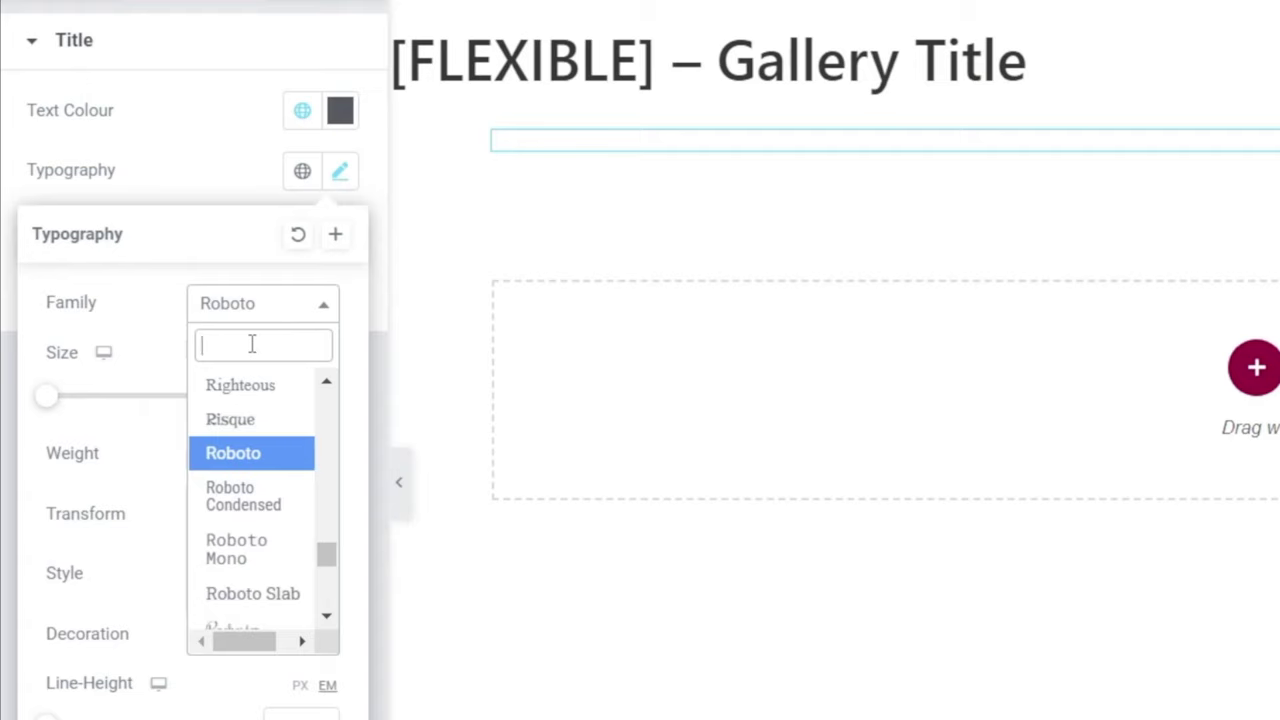
type("mont")
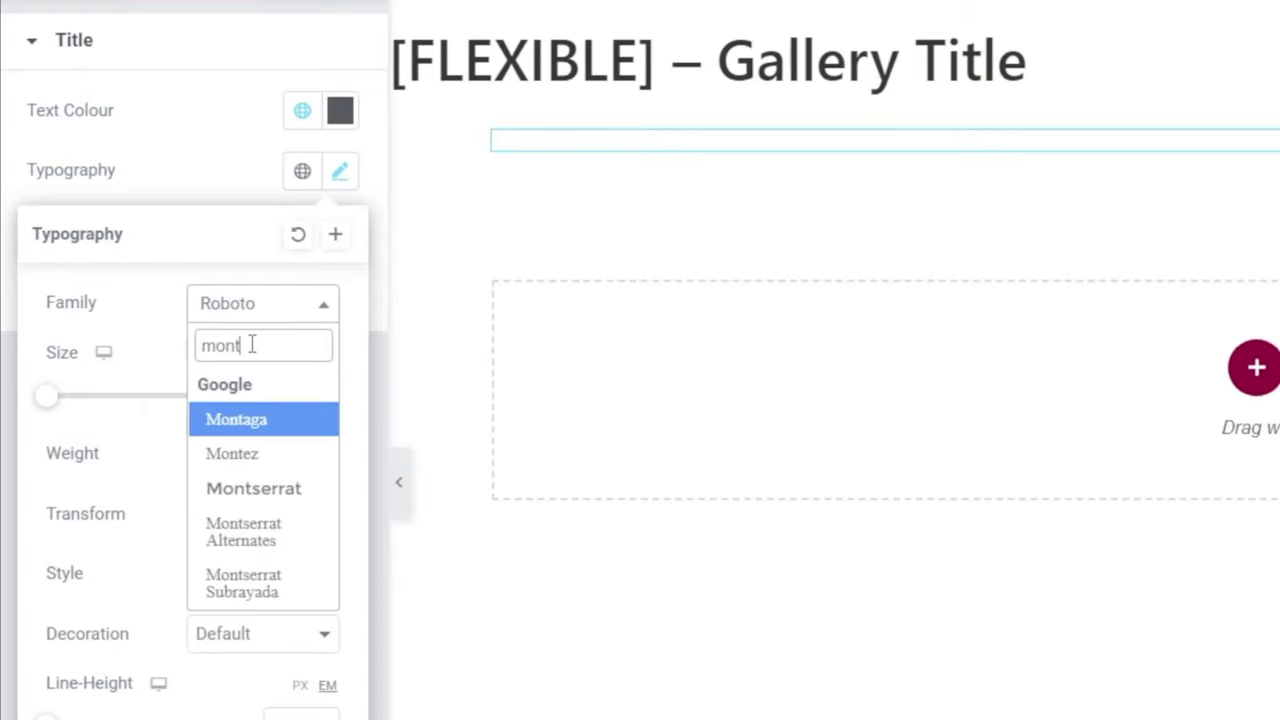
left_click(247, 488)
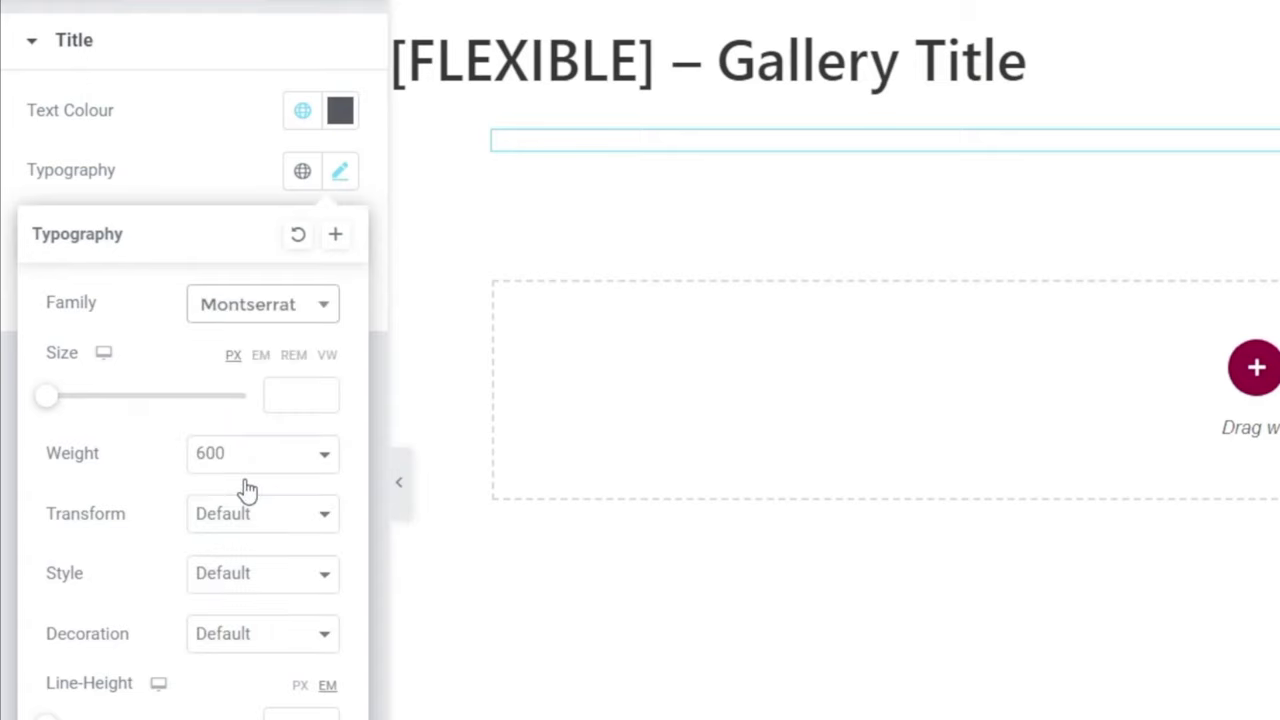
left_click(283, 395)
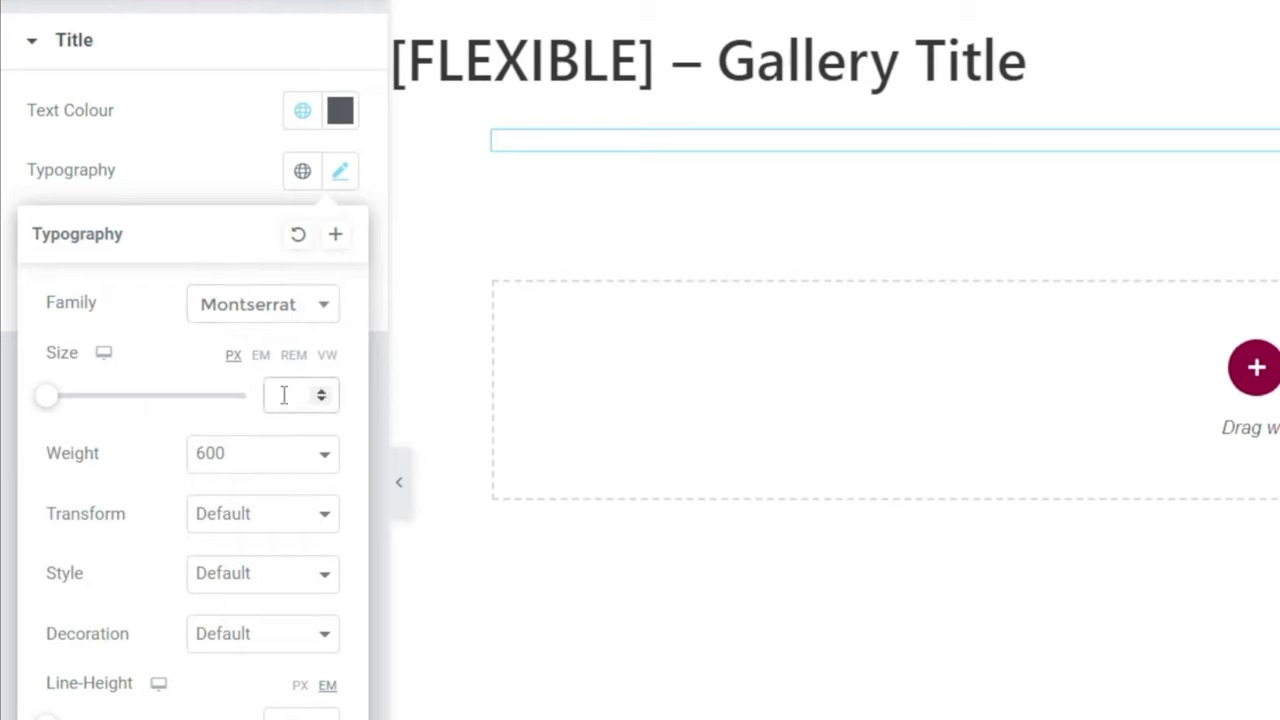
type("24")
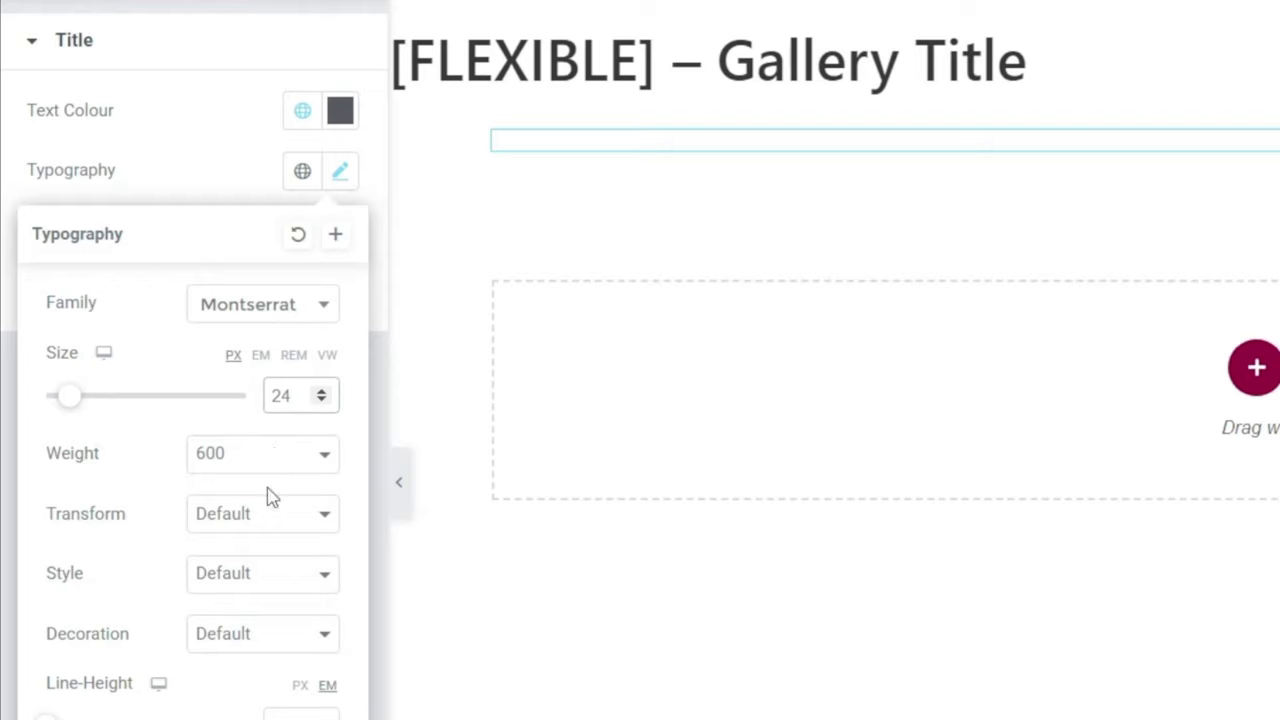
left_click(263, 578)
left_click(263, 578)
left_click(262, 518)
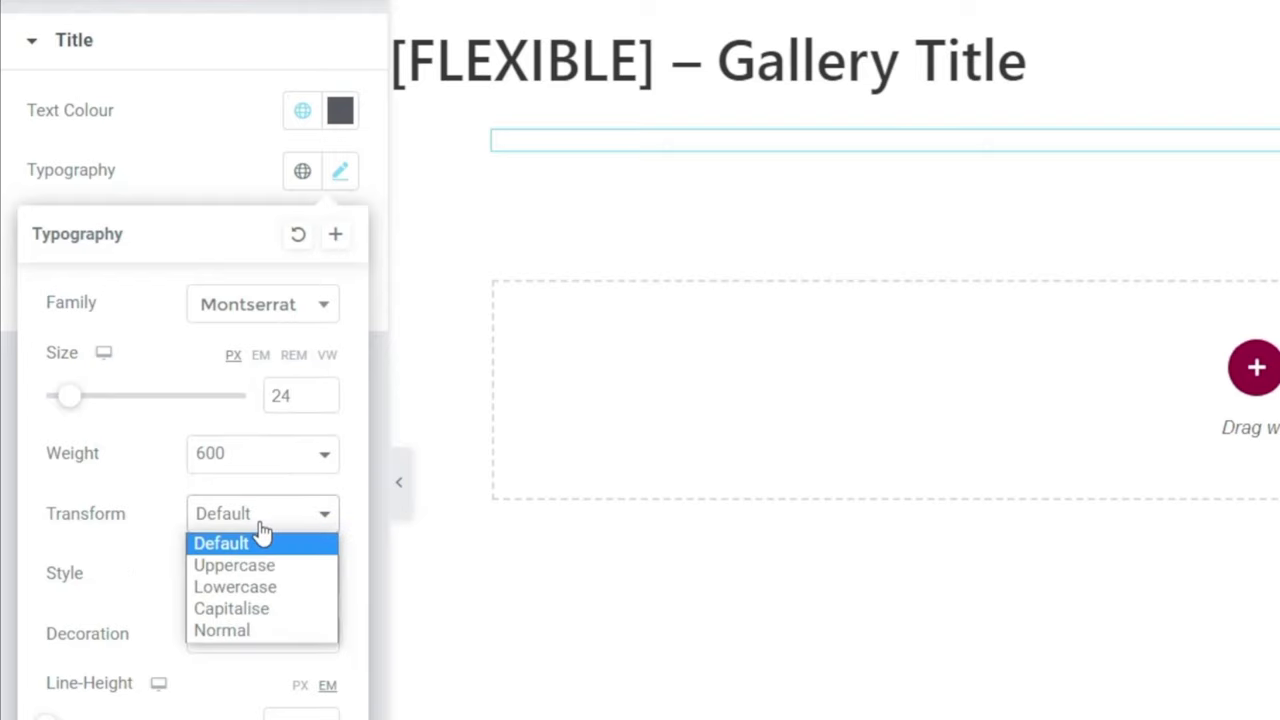
left_click(251, 563)
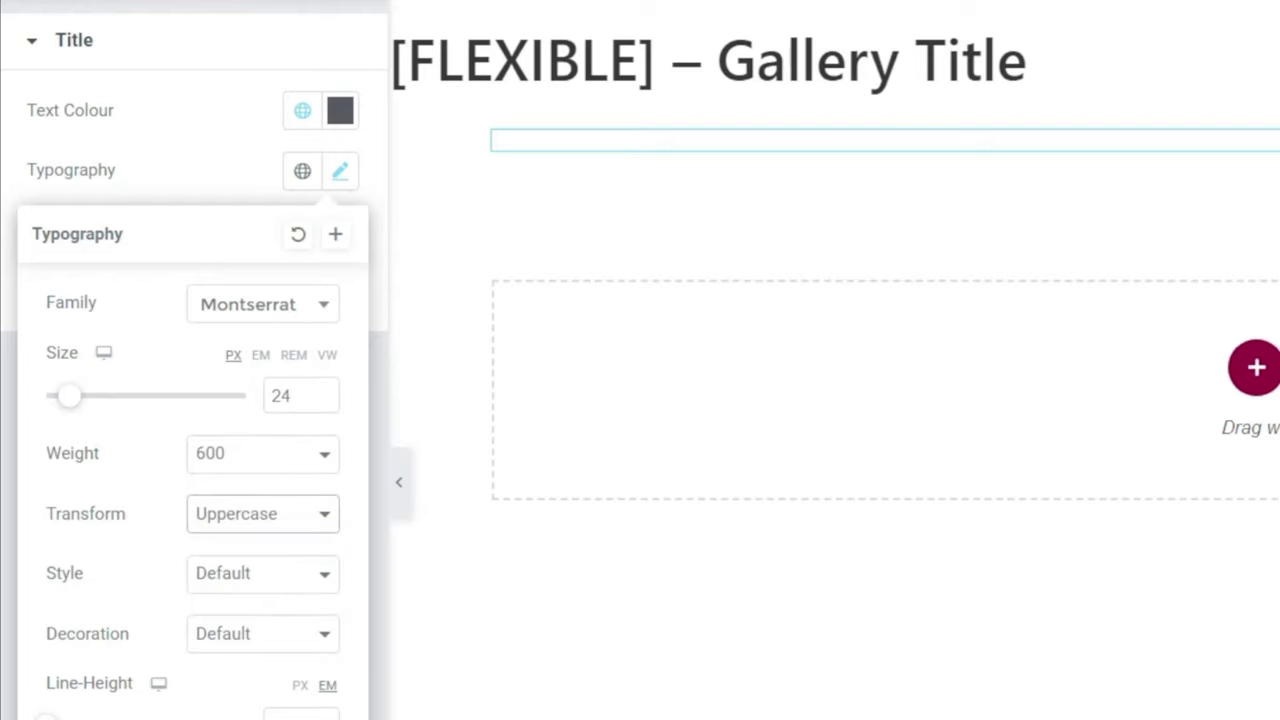
key("Escape")
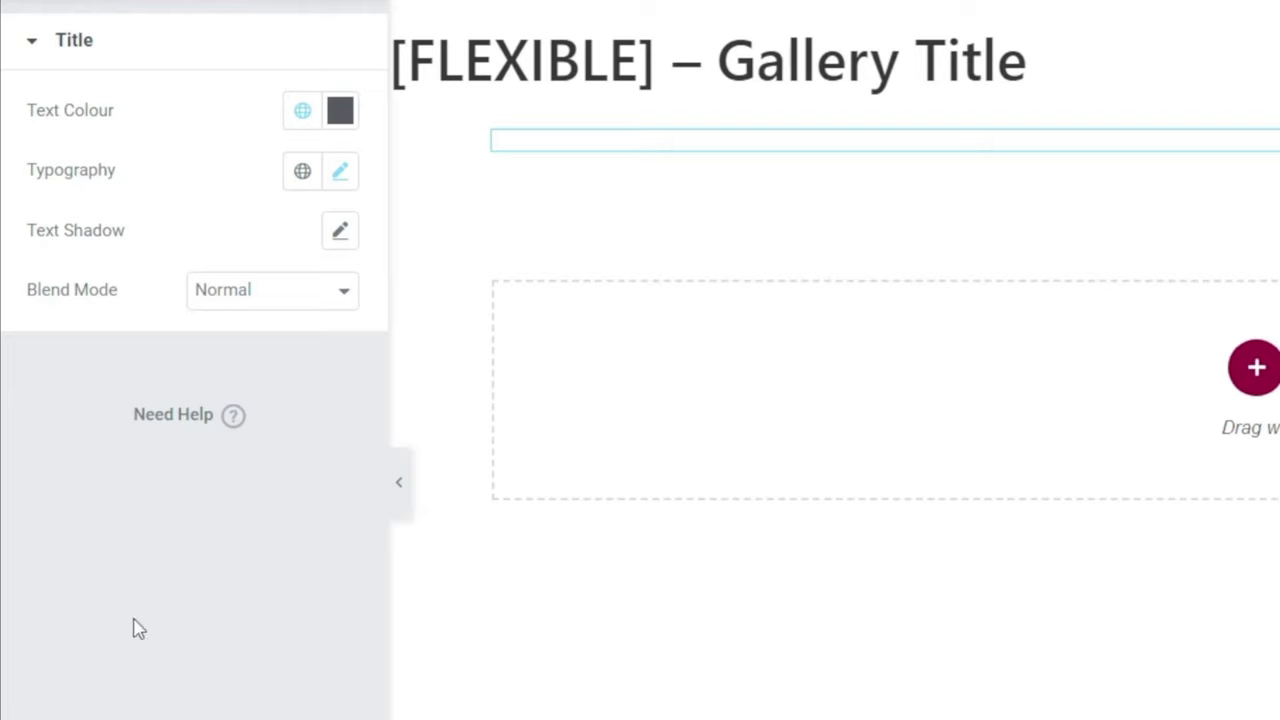
Add a Divider widget below the heading and set its width to 15%.
left_click(88, 682)
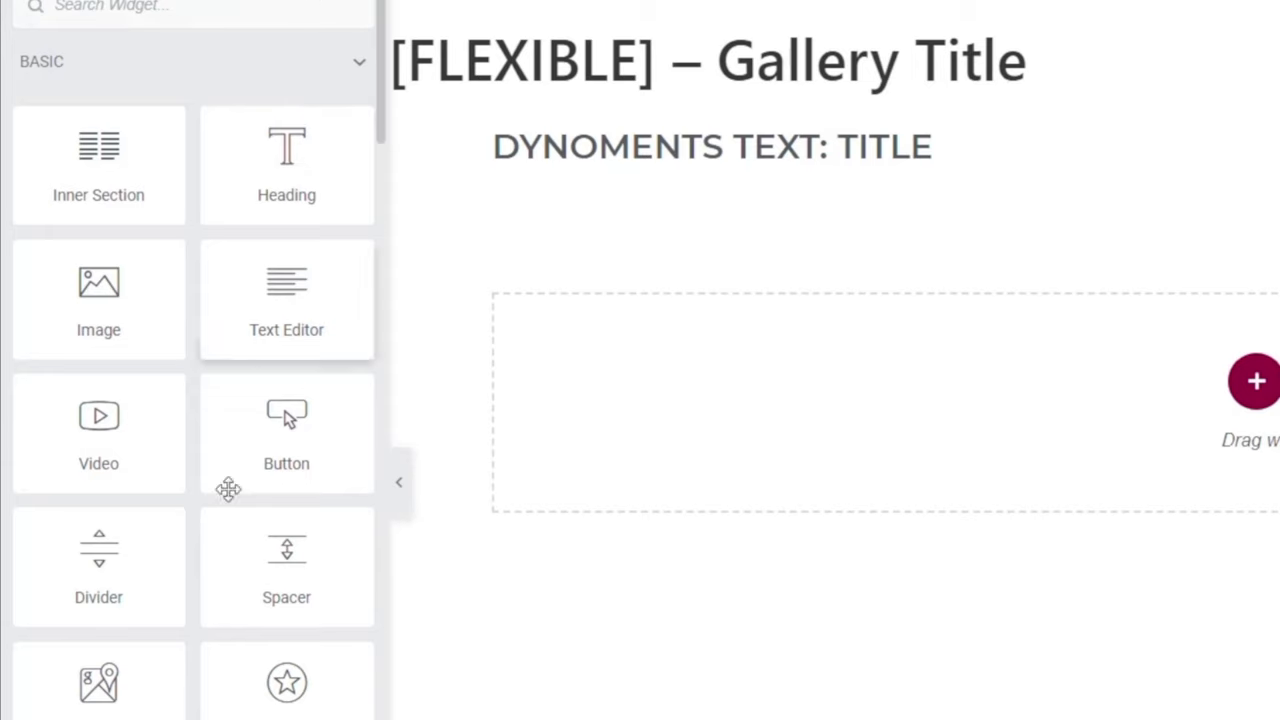
left_click_drag(114, 605, 589, 163)
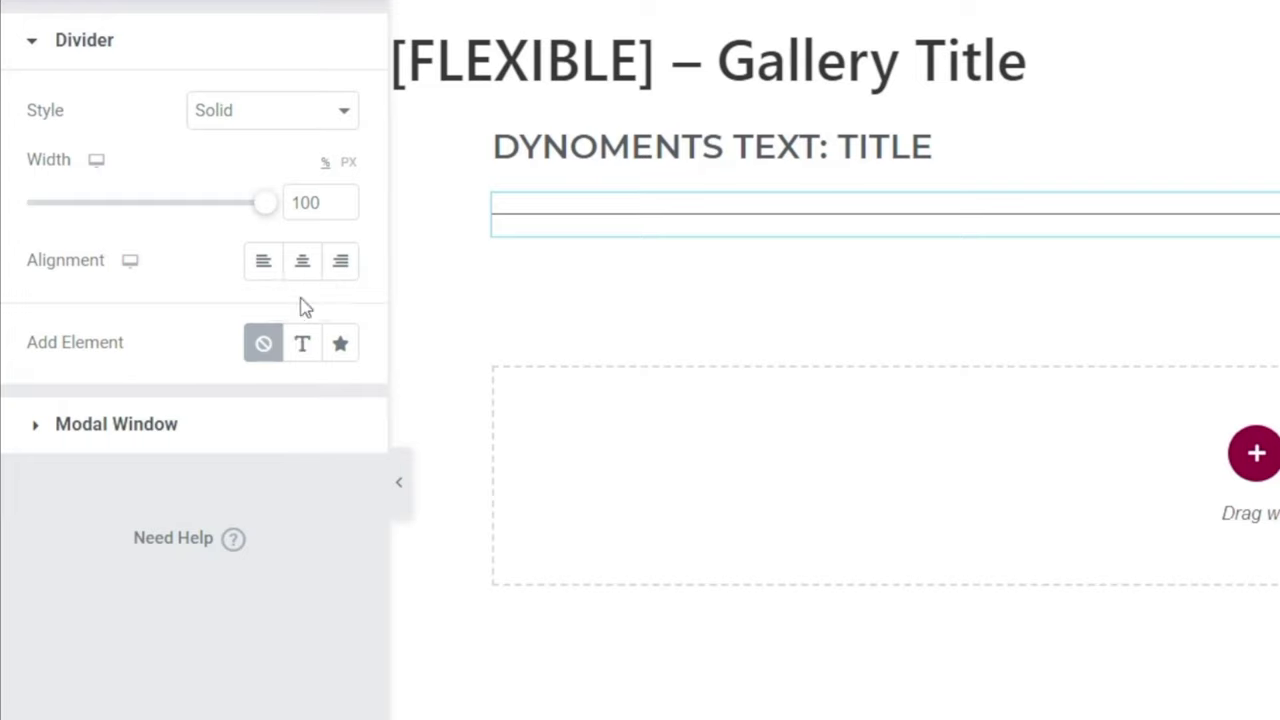
left_click_drag(263, 203, 58, 214)
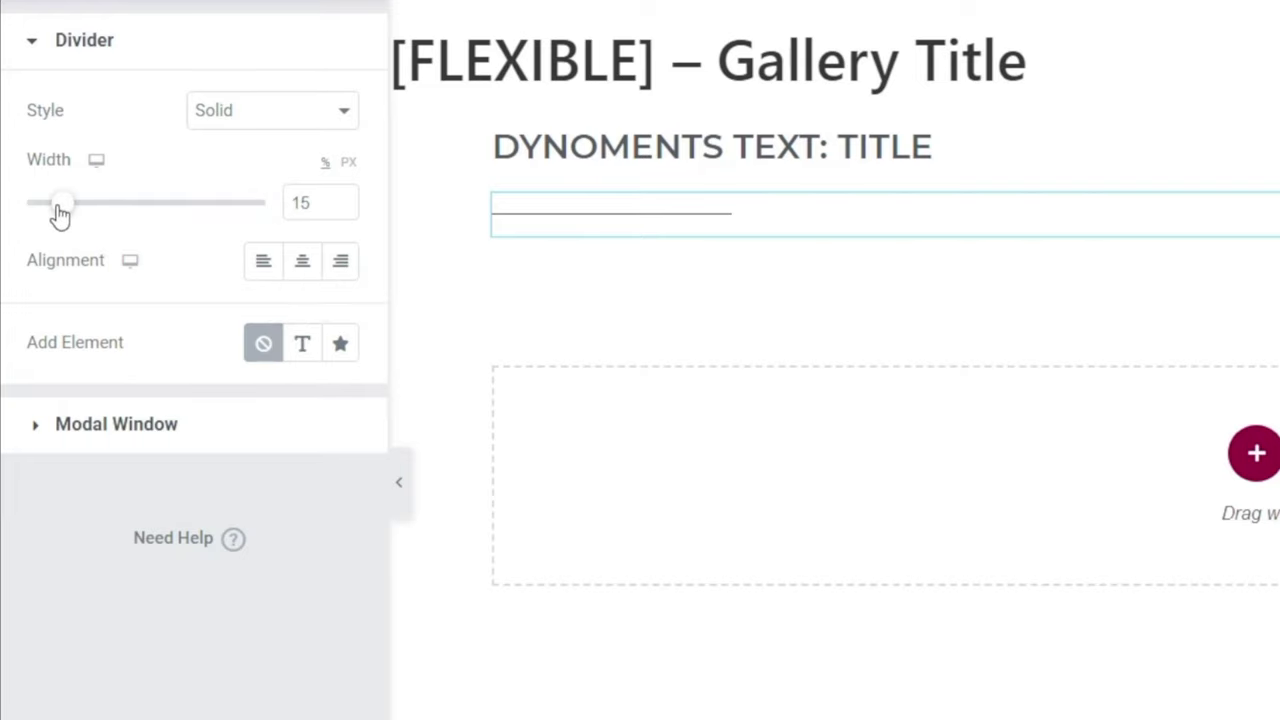
Style the divider with a gap of 2 and the global Text colour.
left_click(195, 4)
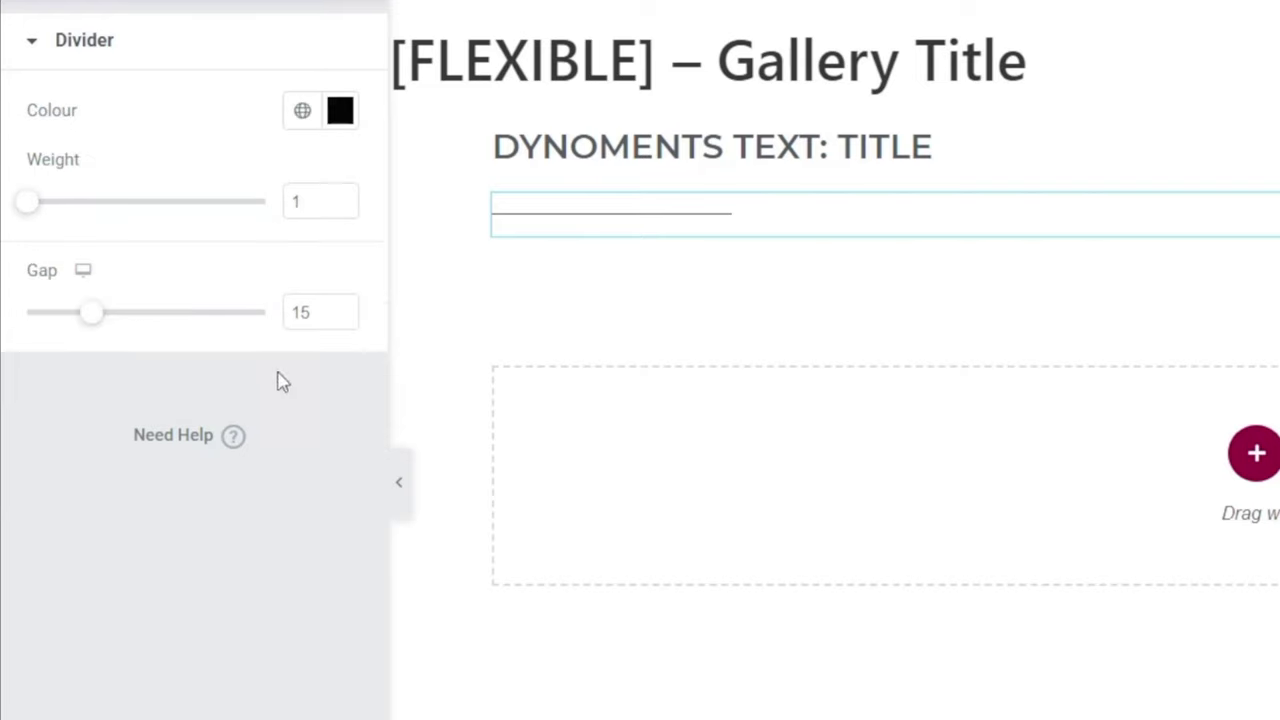
left_click_drag(43, 317, 27, 313)
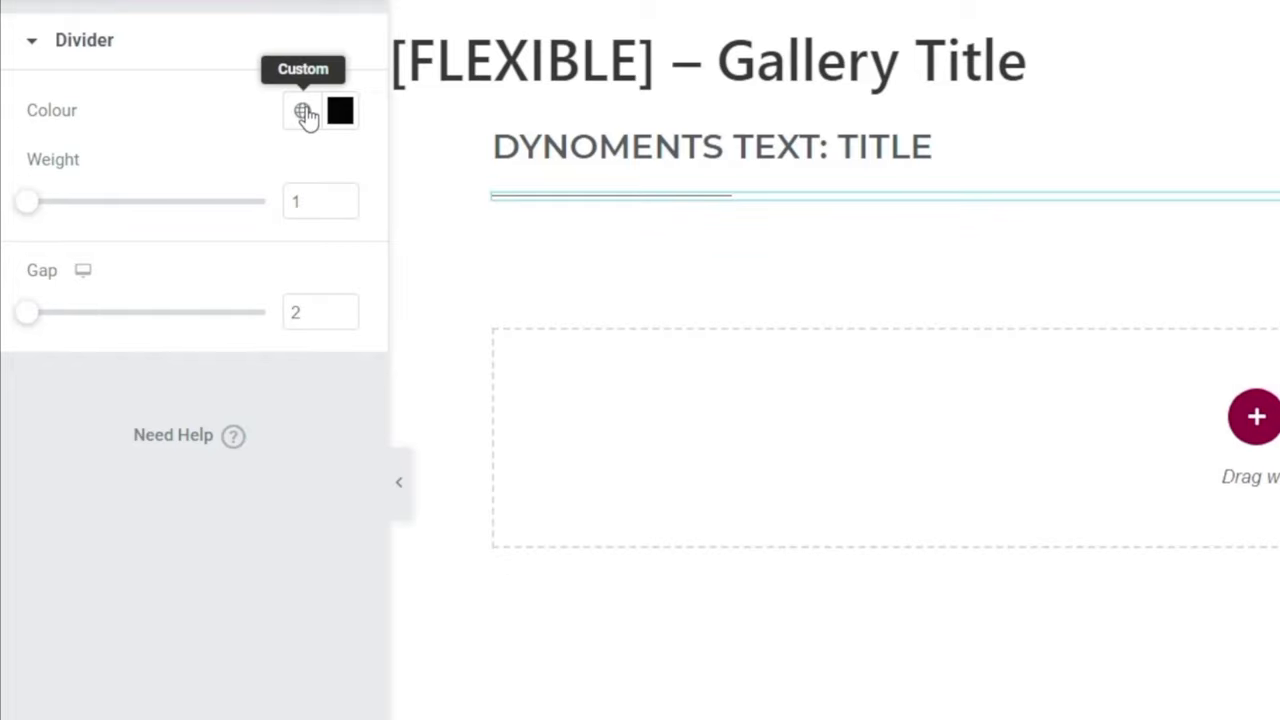
left_click(303, 111)
left_click(130, 336)
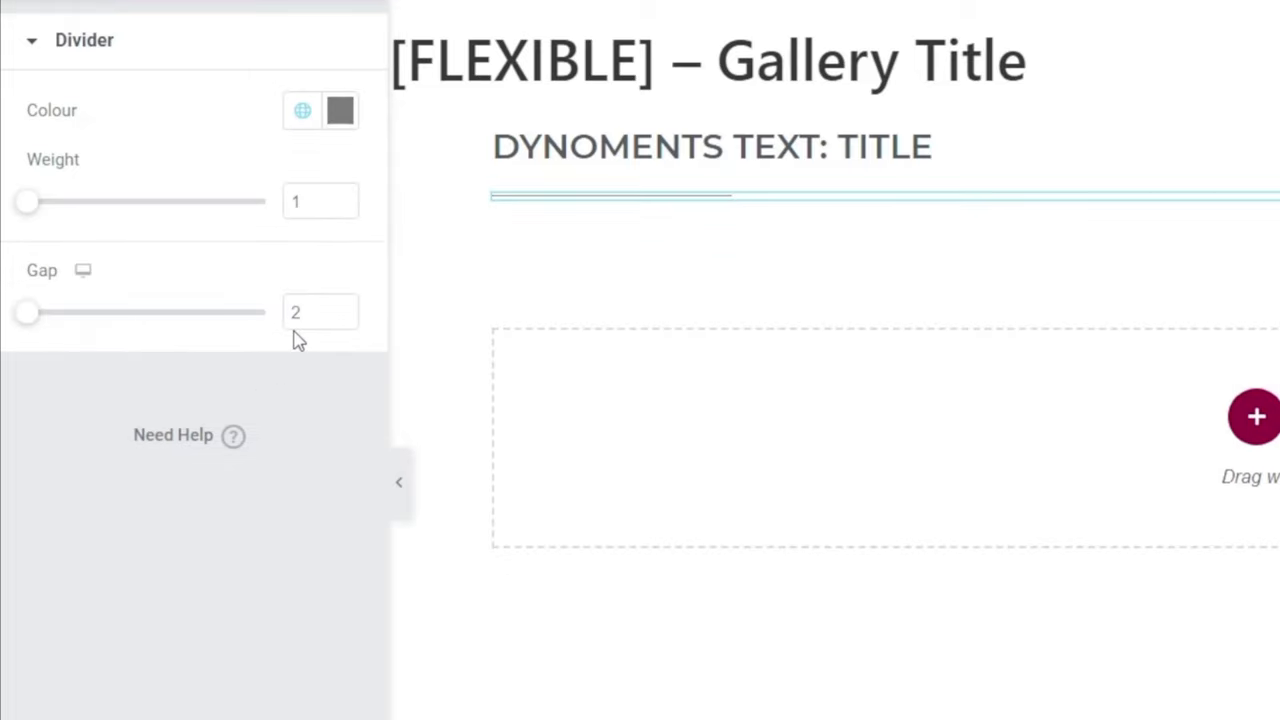
Set the divider's weight to 2, unlink its margin values and set its top margin to -10 px.
left_click_drag(302, 202, 288, 205)
type("2")
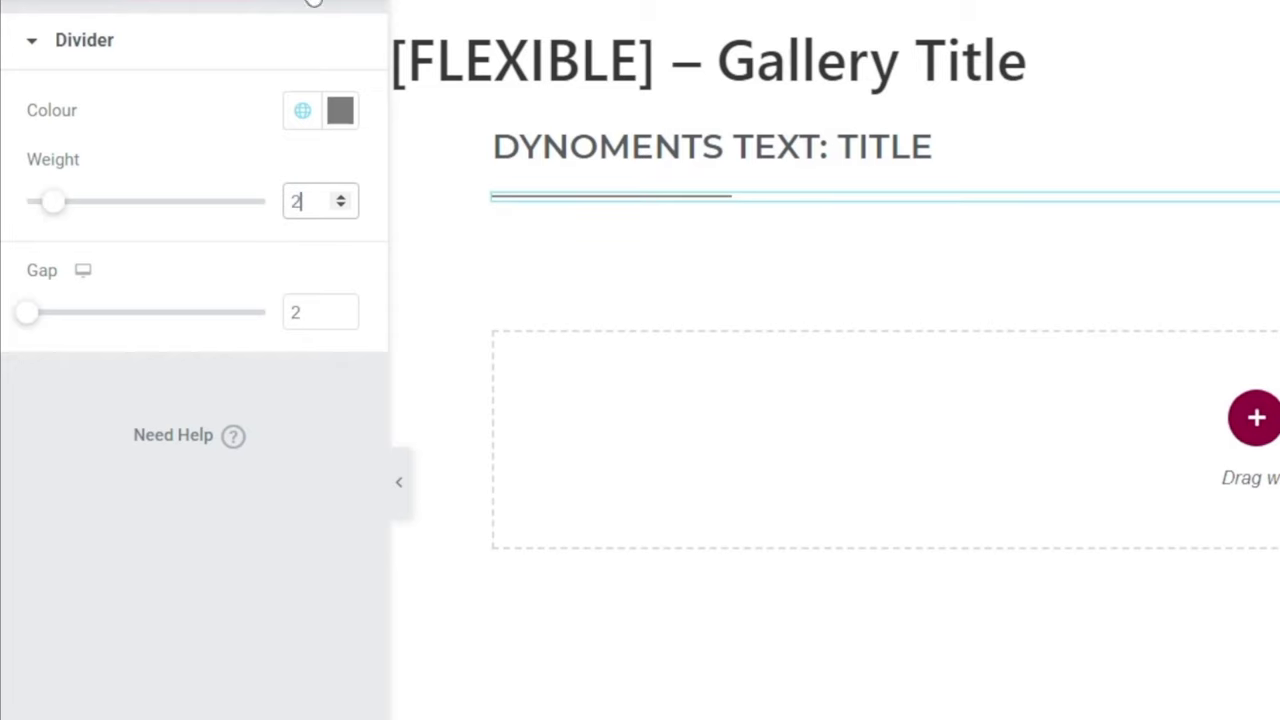
left_click(309, 3)
left_click(330, 146)
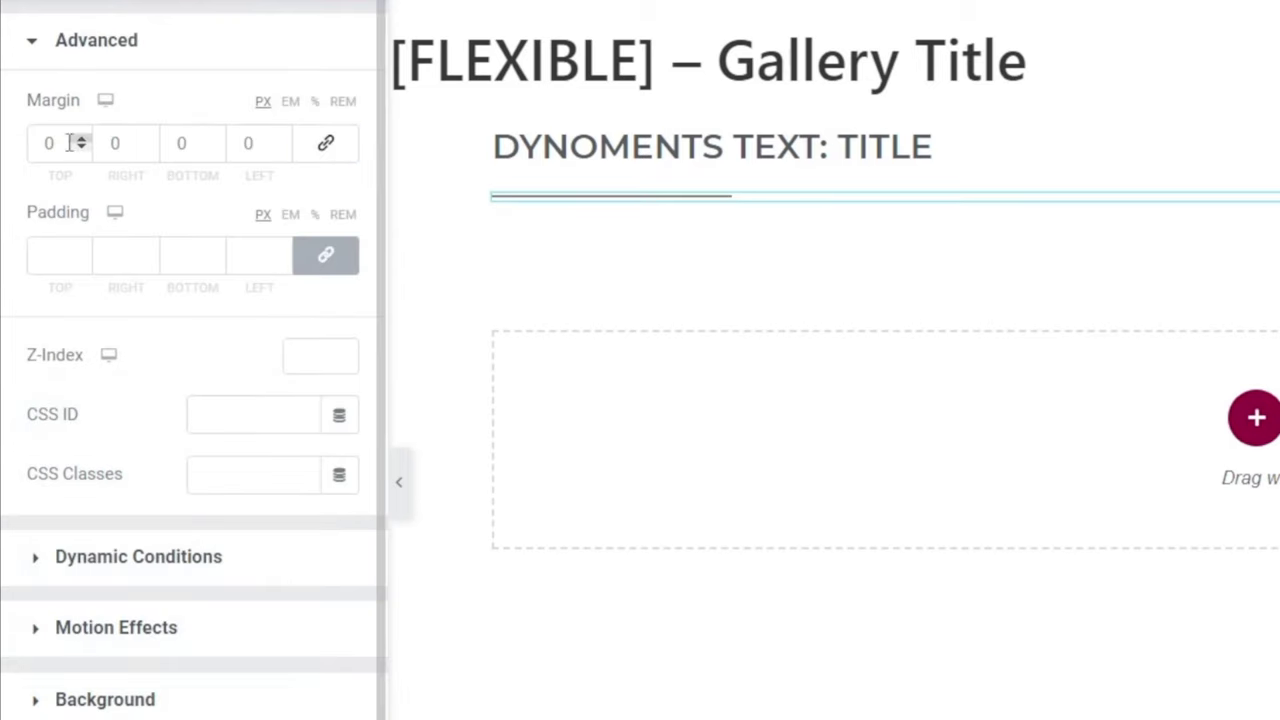
left_click(40, 148)
type("1")
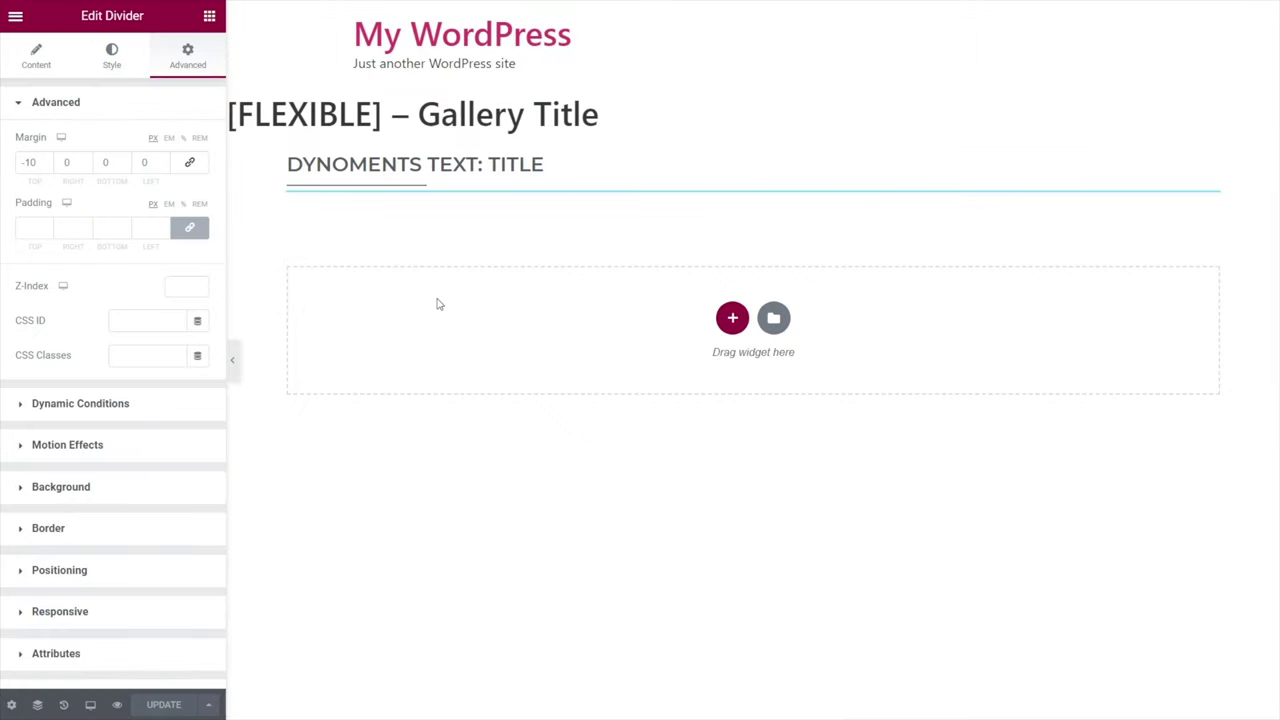
Exit the Gallery Title template to the dashboard and open the list of saved templates.
left_click(15, 15)
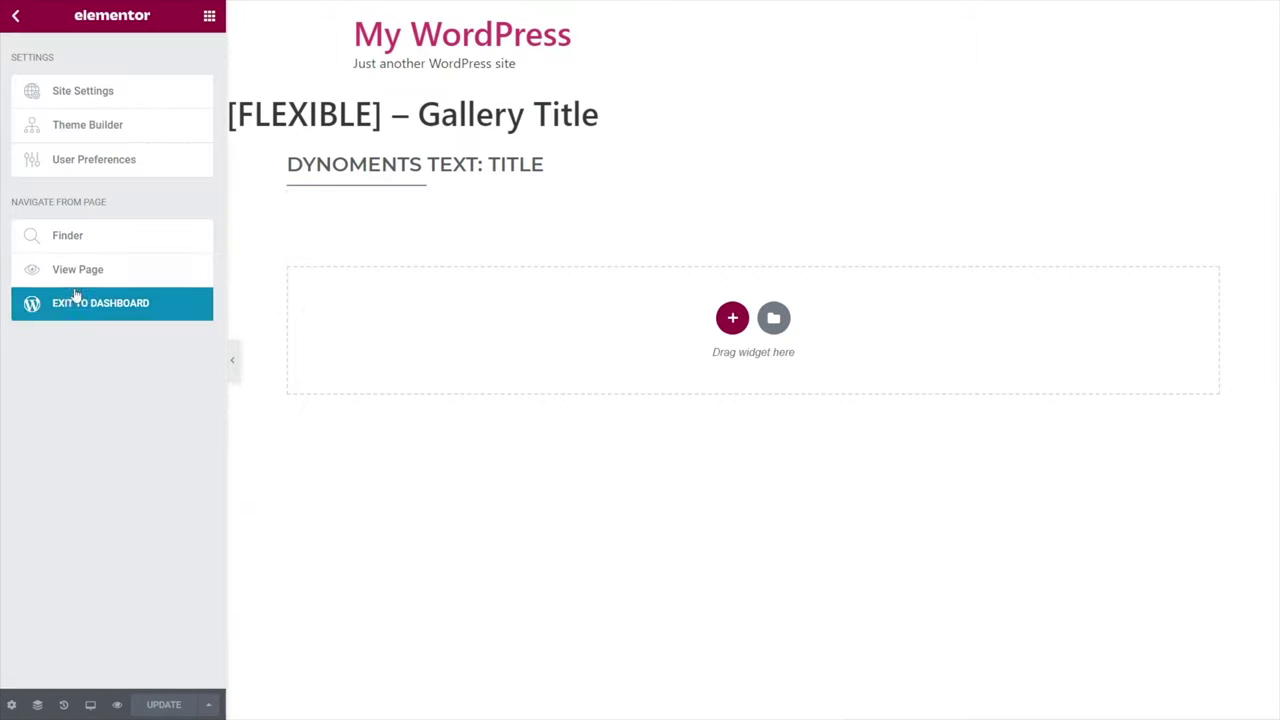
left_click(85, 305)
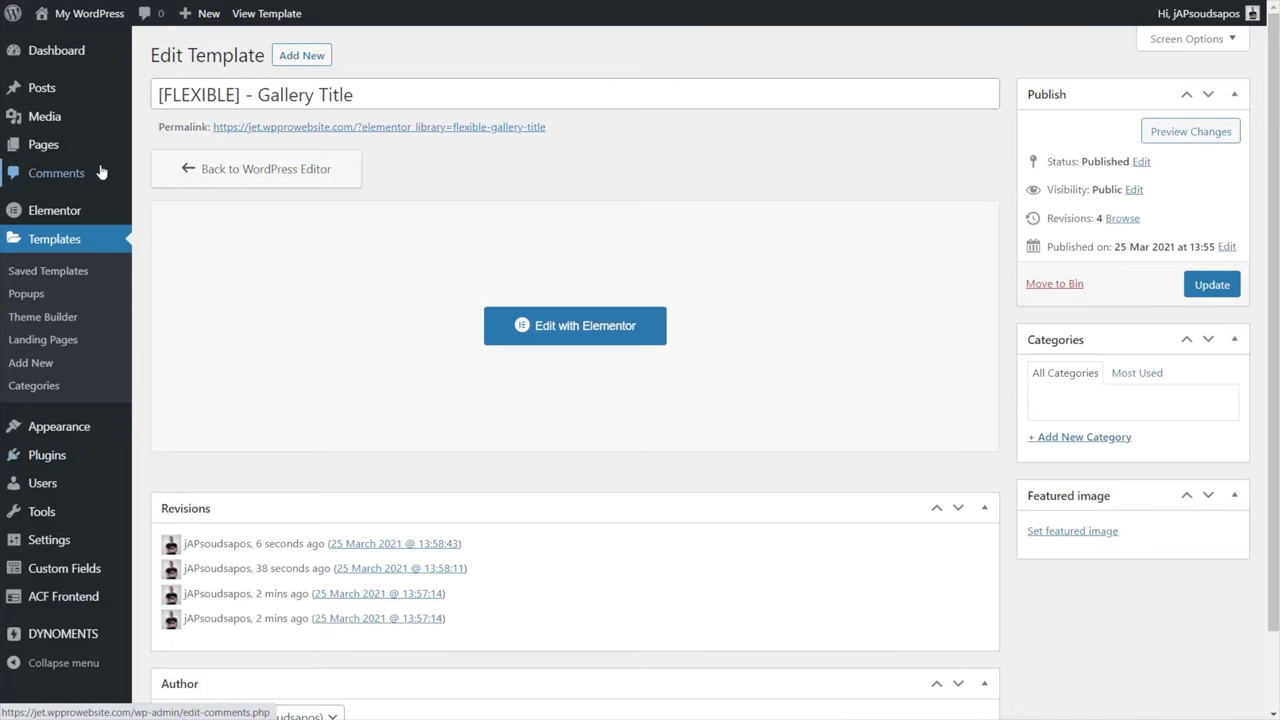
left_click(57, 271)
Create a Section template named "[FLEXIBLE] - Gallery Description" and dismiss the block library.
left_click(340, 57)
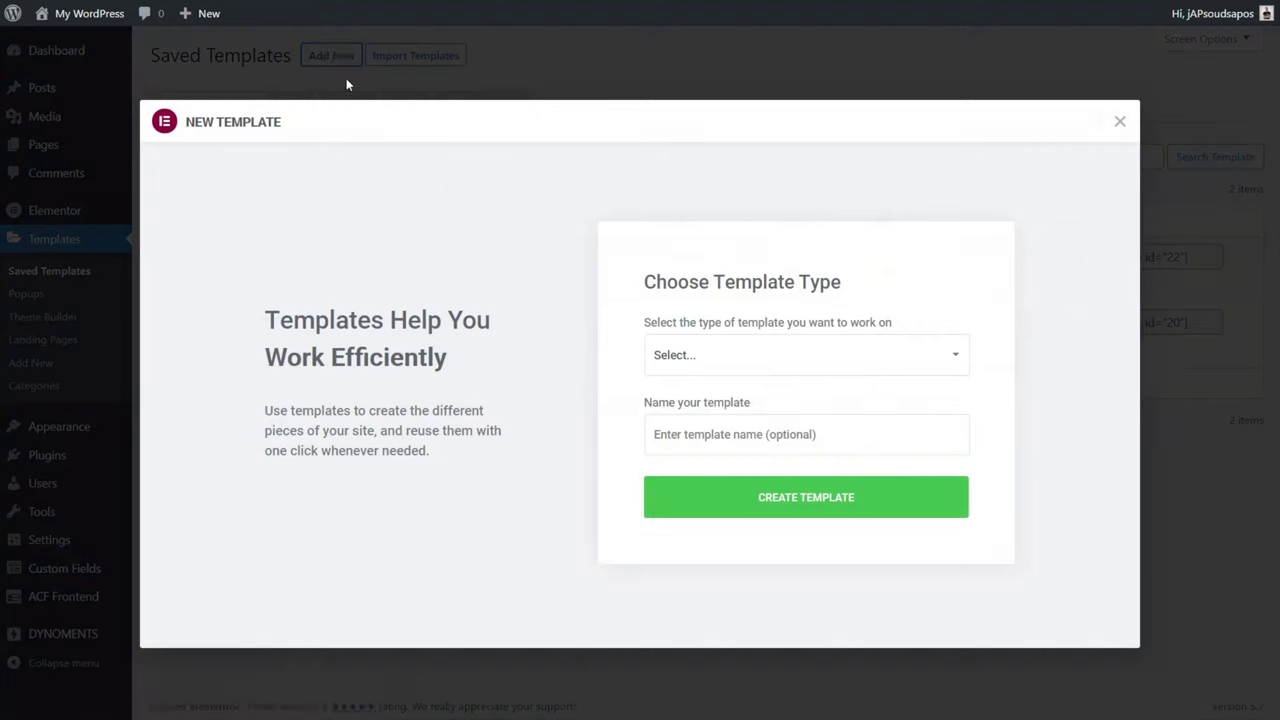
left_click(711, 433)
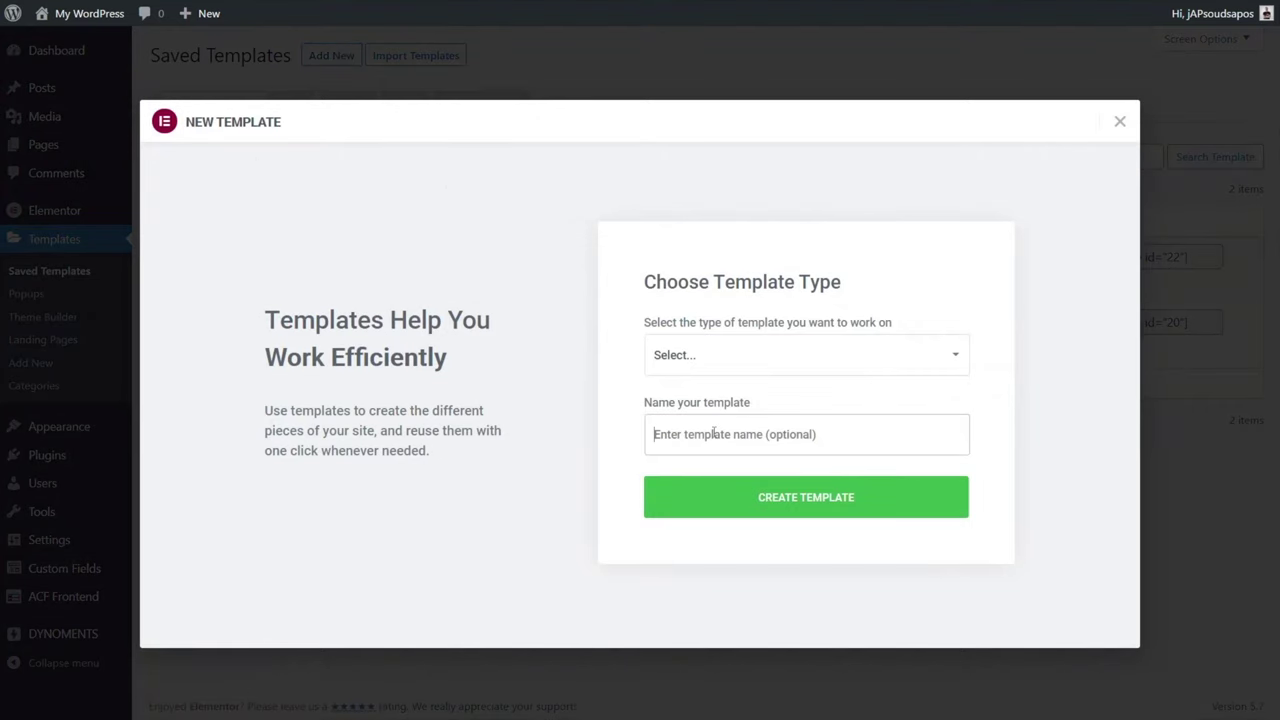
left_click(737, 360)
left_click(735, 417)
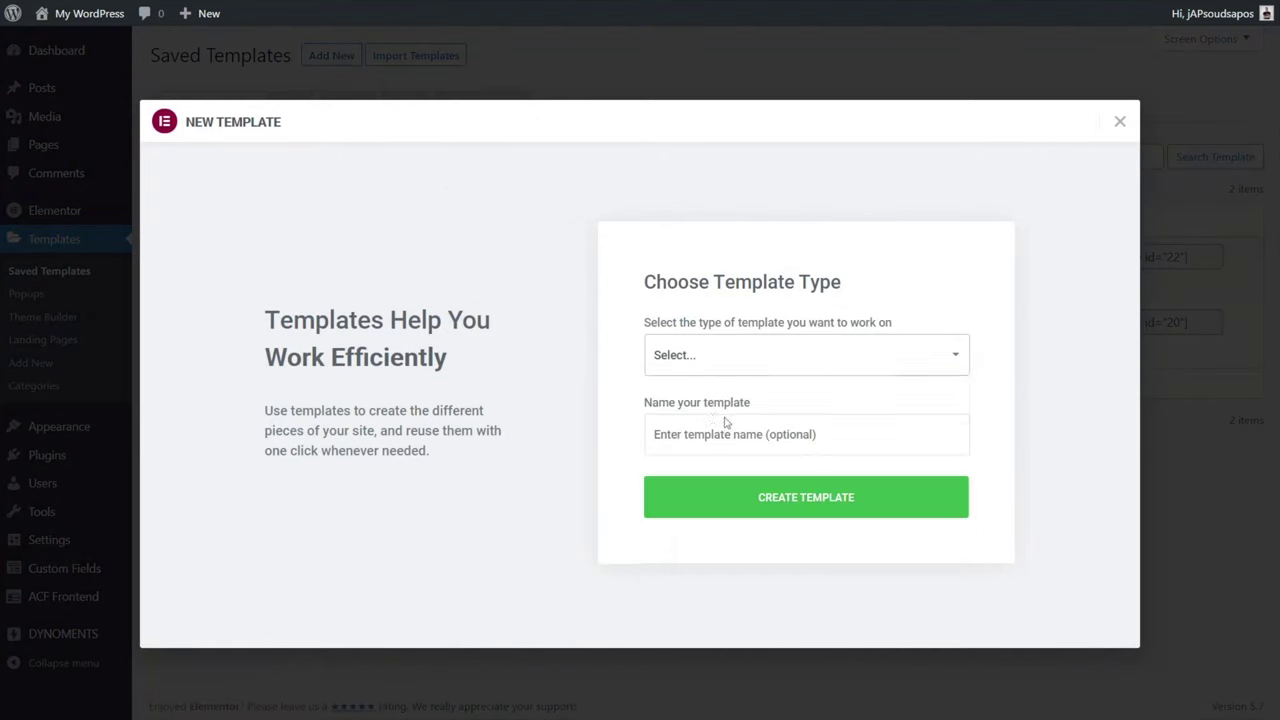
left_click(710, 466)
type("[FLEXIBLE] -")
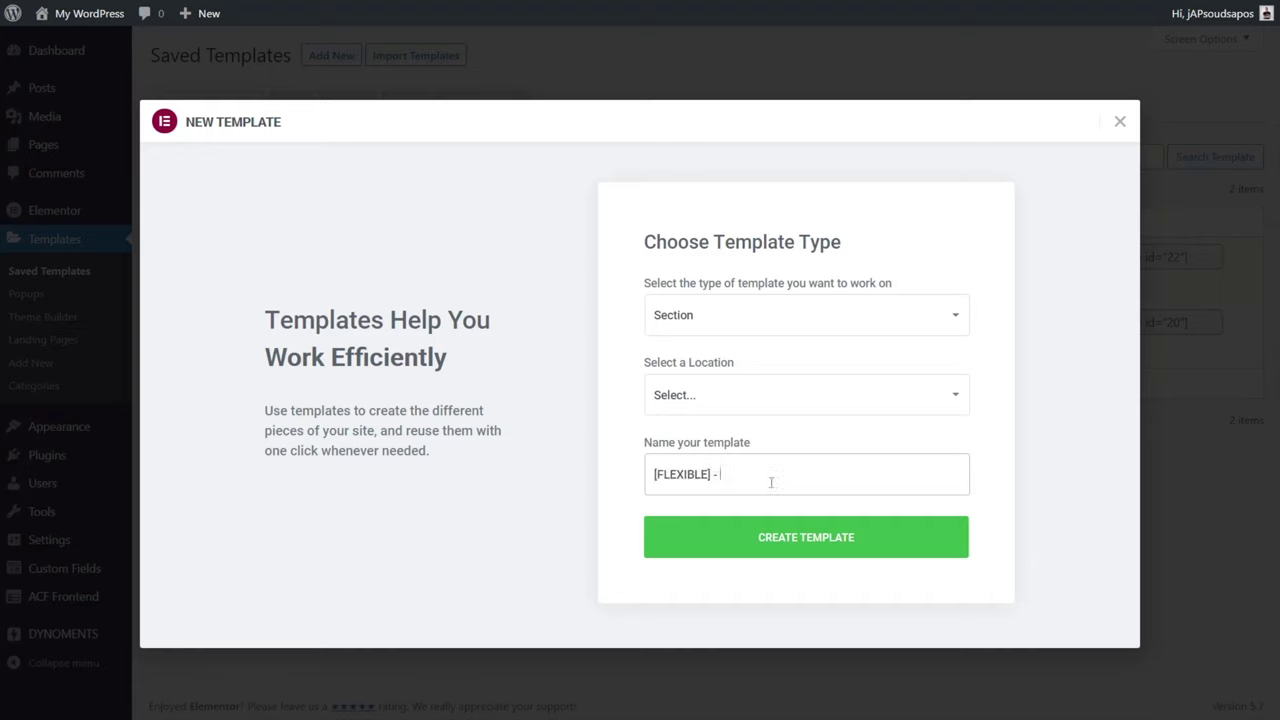
type("Gallery Description")
left_click(815, 544)
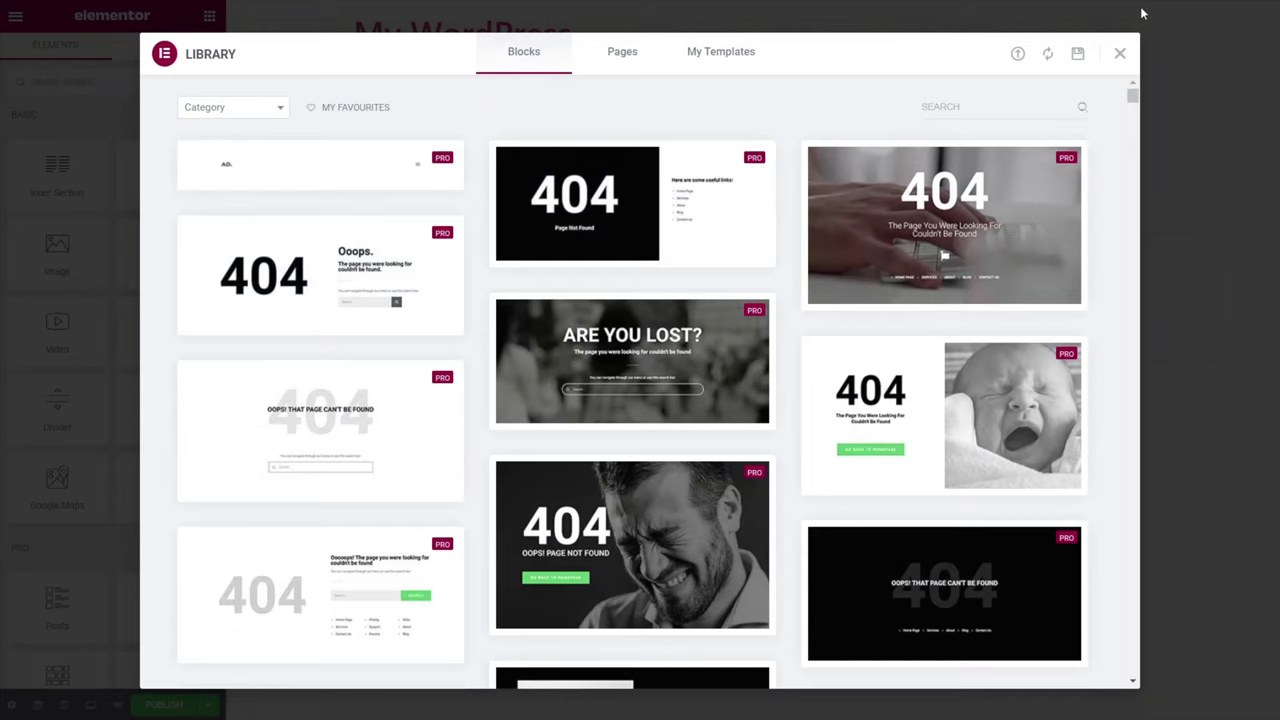
left_click(1119, 54)
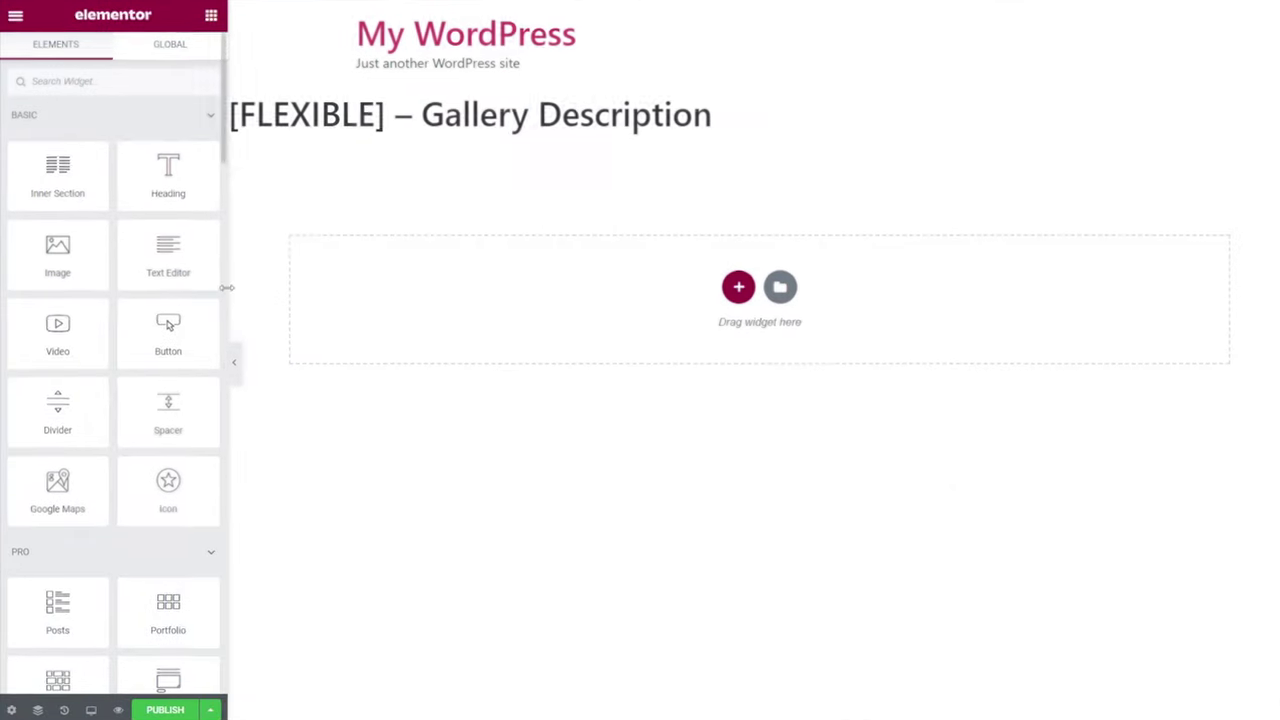
Add a Text Editor widget to the template and fill it with the Dynoments WYSIWYG dynamic tag.
left_click_drag(160, 250, 363, 297)
left_click_drag(618, 445, 620, 440)
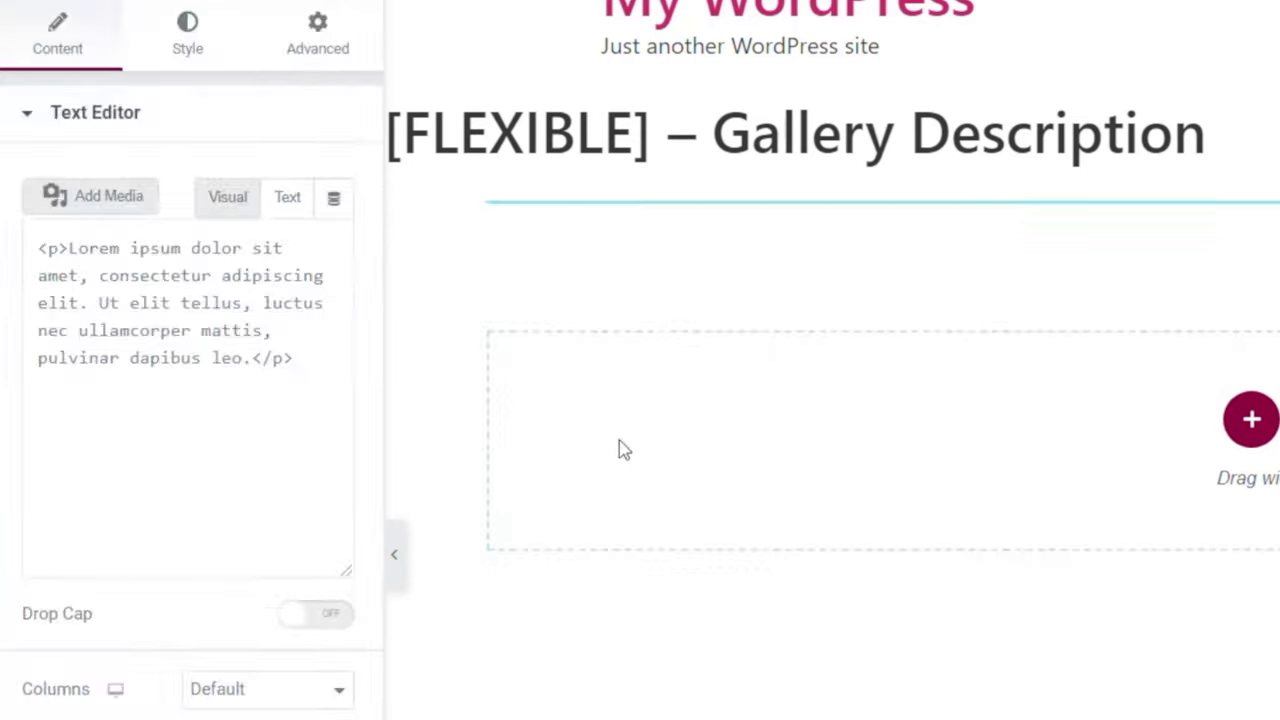
left_click(335, 200)
scroll(517, 471, "down", 5)
scroll(517, 471, "down", 2)
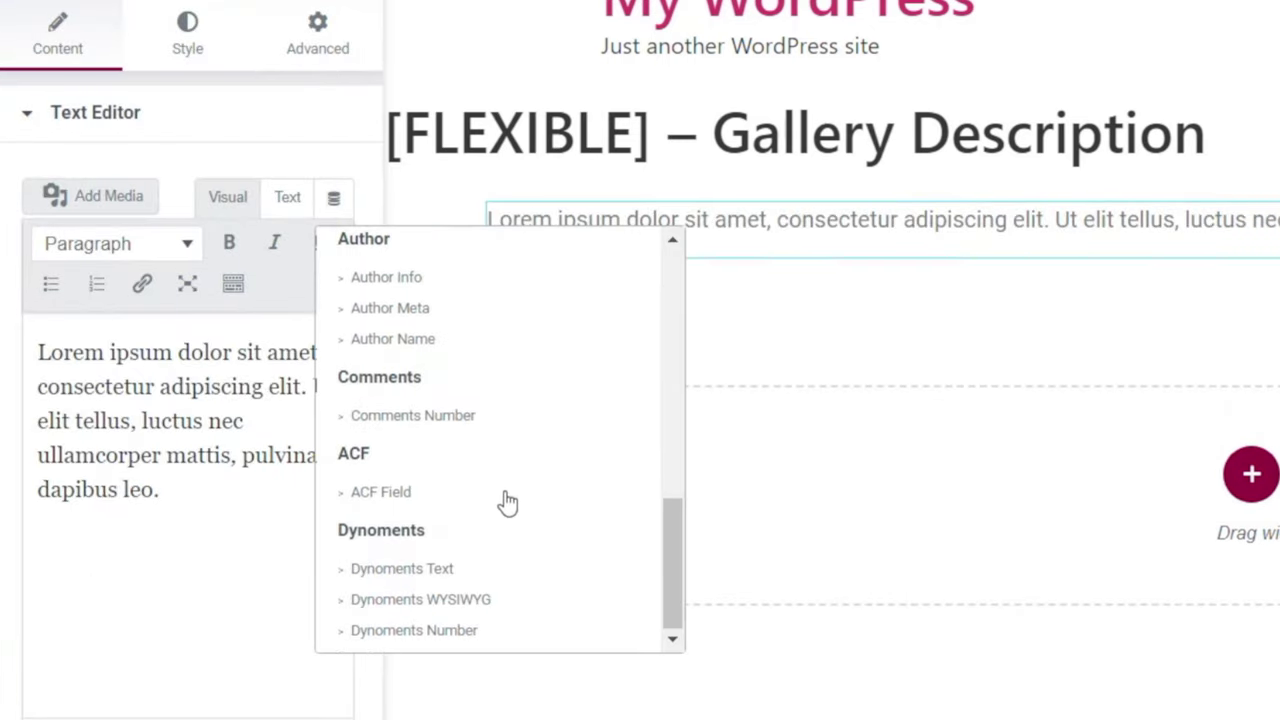
left_click(470, 604)
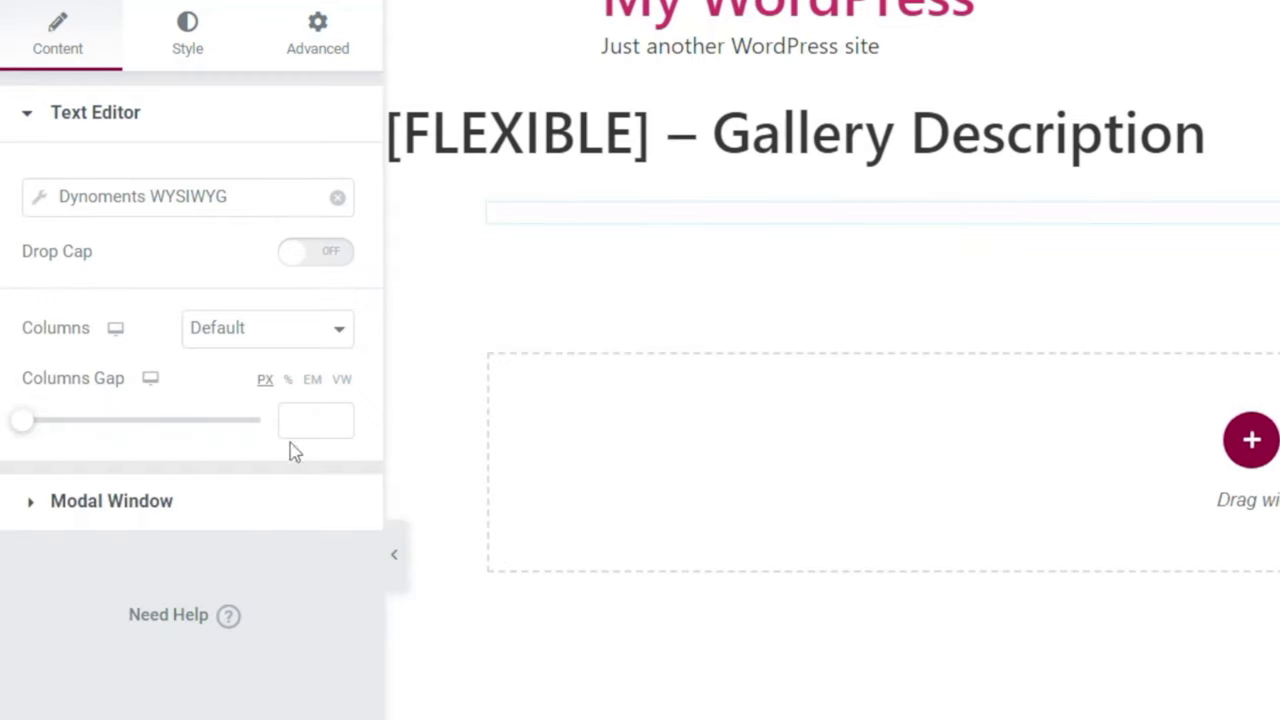
Set the dynamic tag's ACF field name to Gallery Description.
left_click(37, 204)
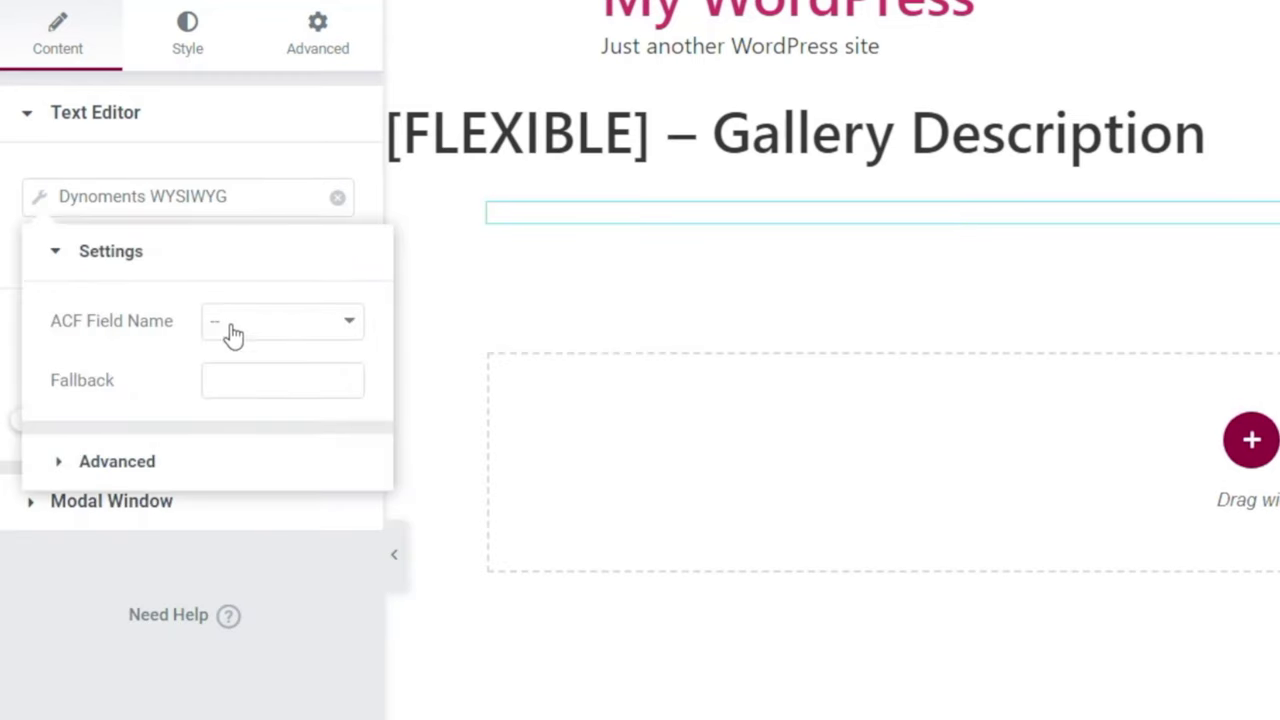
left_click(271, 324)
left_click(298, 397)
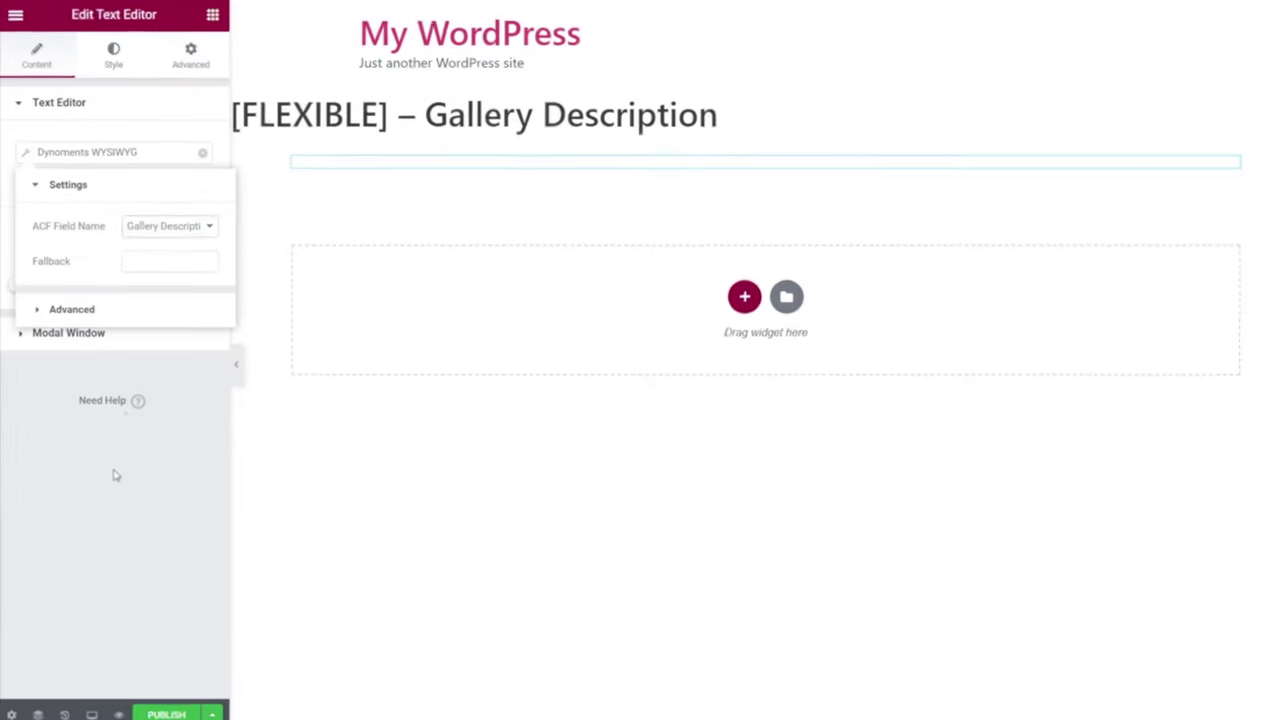
left_click(134, 394)
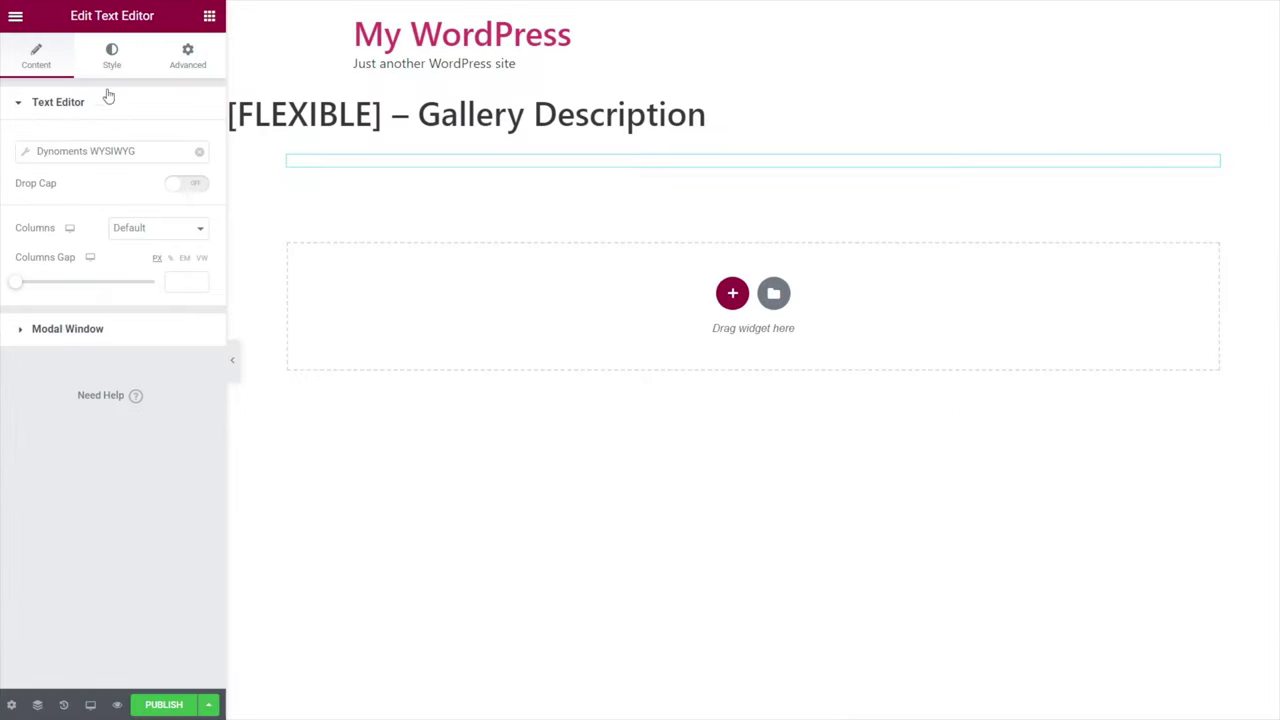
Set the text editor's typography to size 14 and a lighter font weight.
left_click(113, 56)
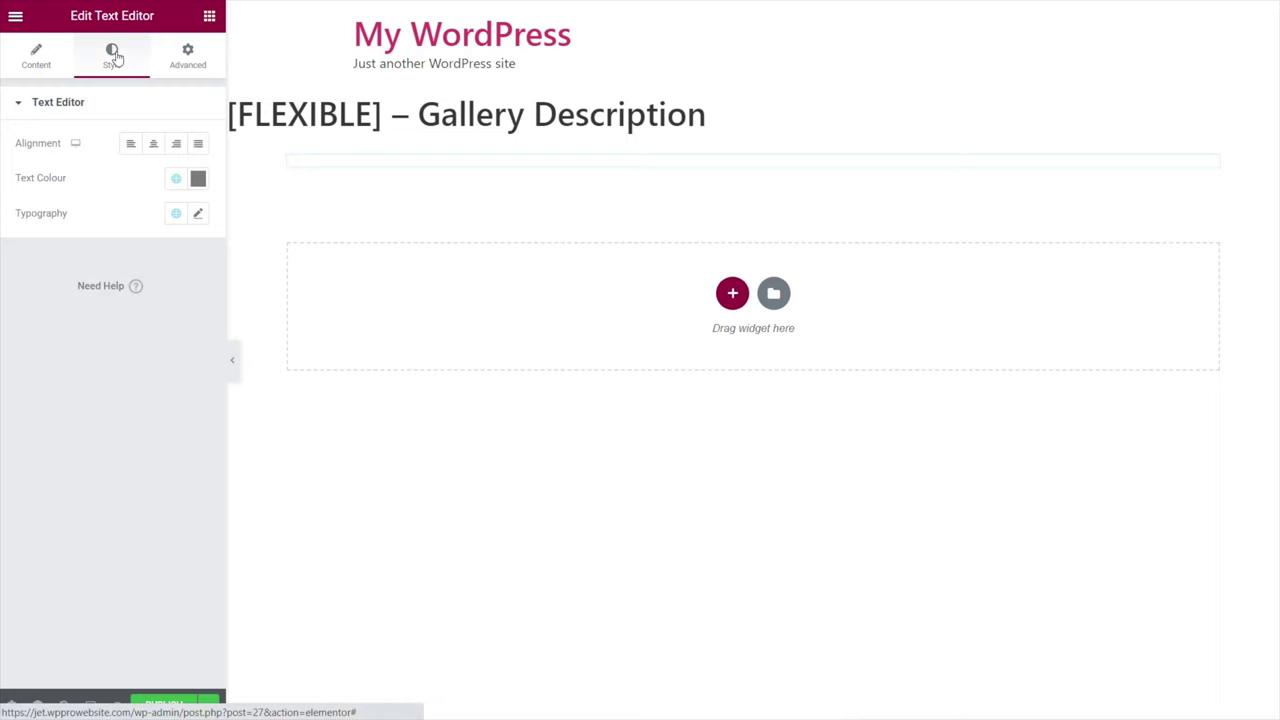
left_click(197, 217)
left_click(167, 346)
type("14")
left_click(134, 380)
left_click(130, 419)
left_click(111, 224)
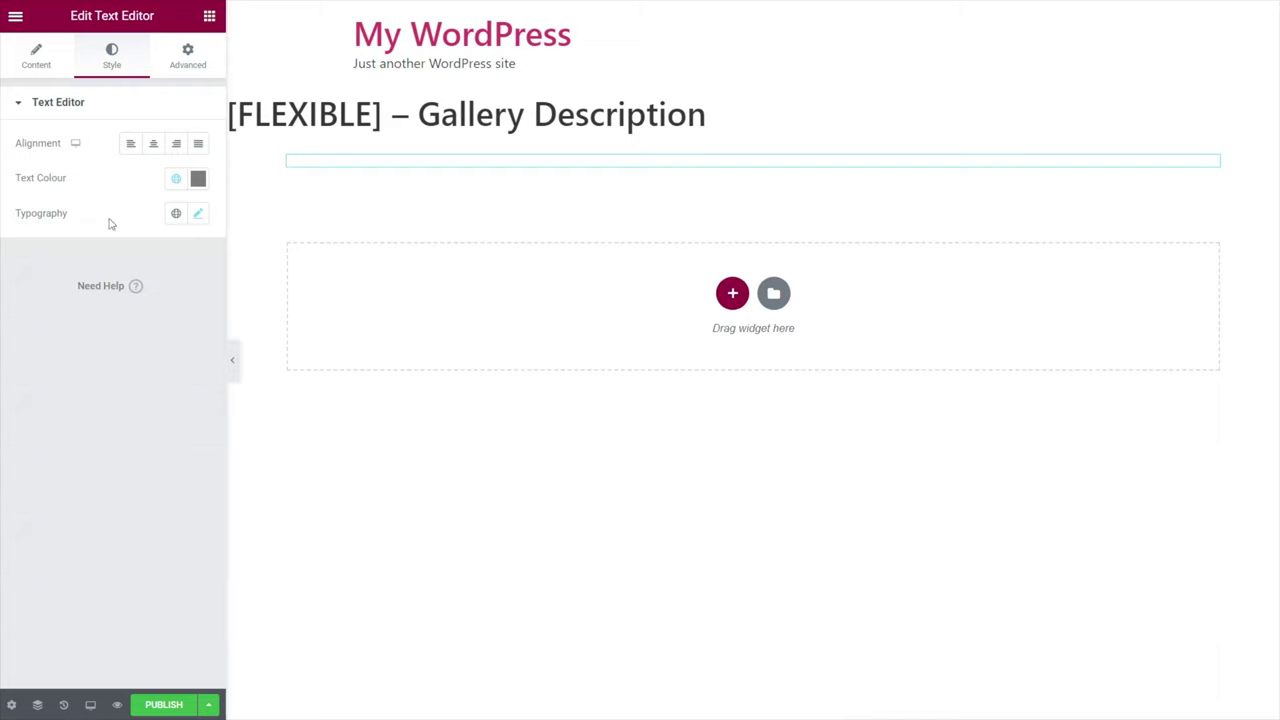
Publish the Gallery Description template and exit to the list of saved templates.
left_click(165, 704)
left_click(15, 18)
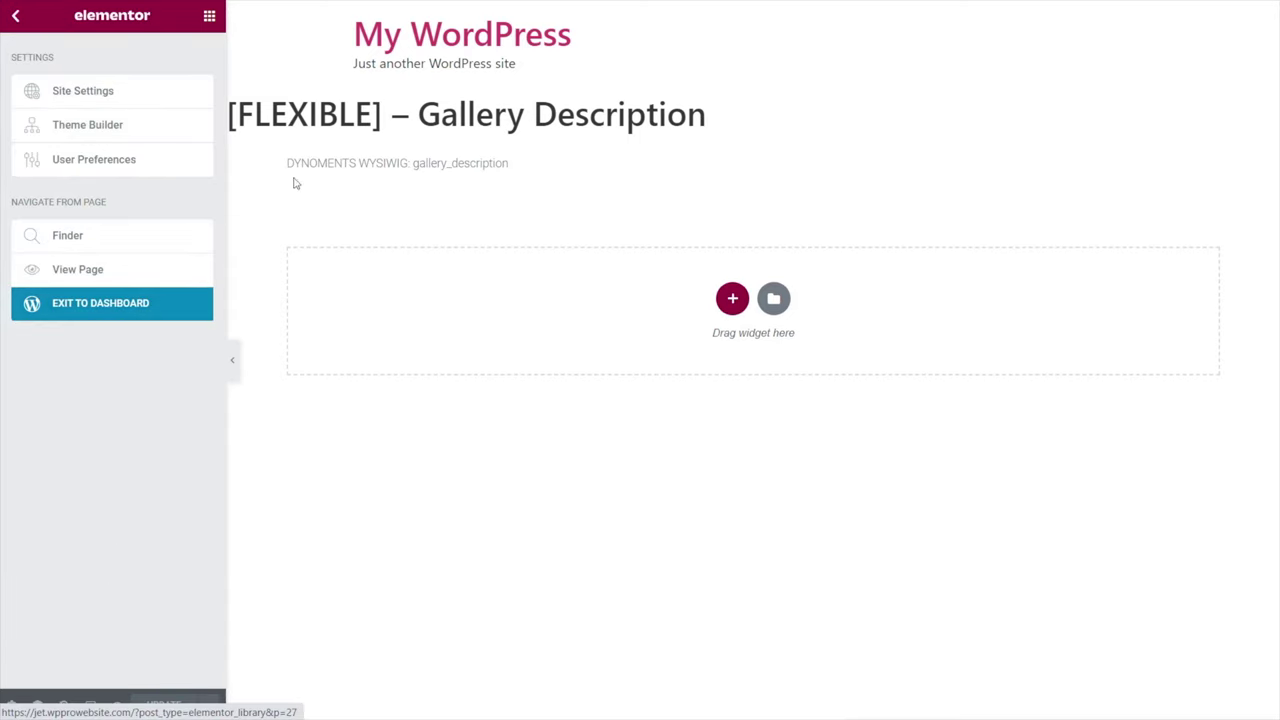
left_click(111, 312)
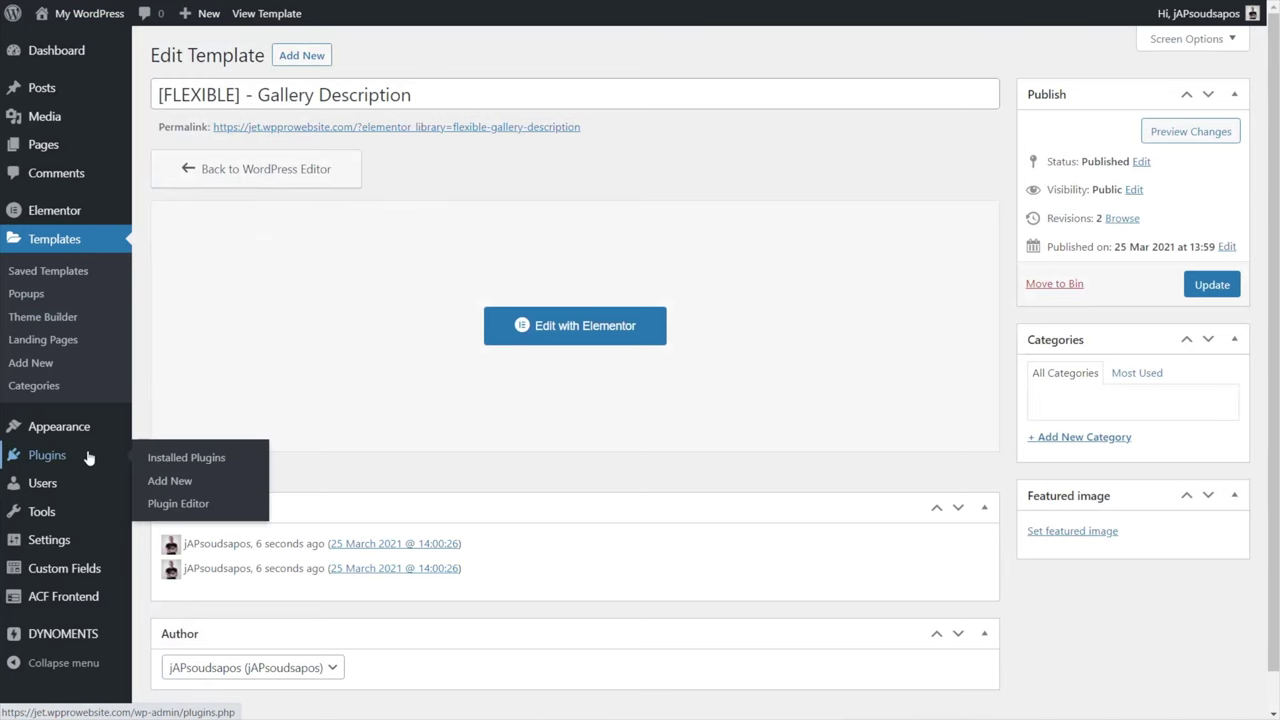
mouse_move(80, 430)
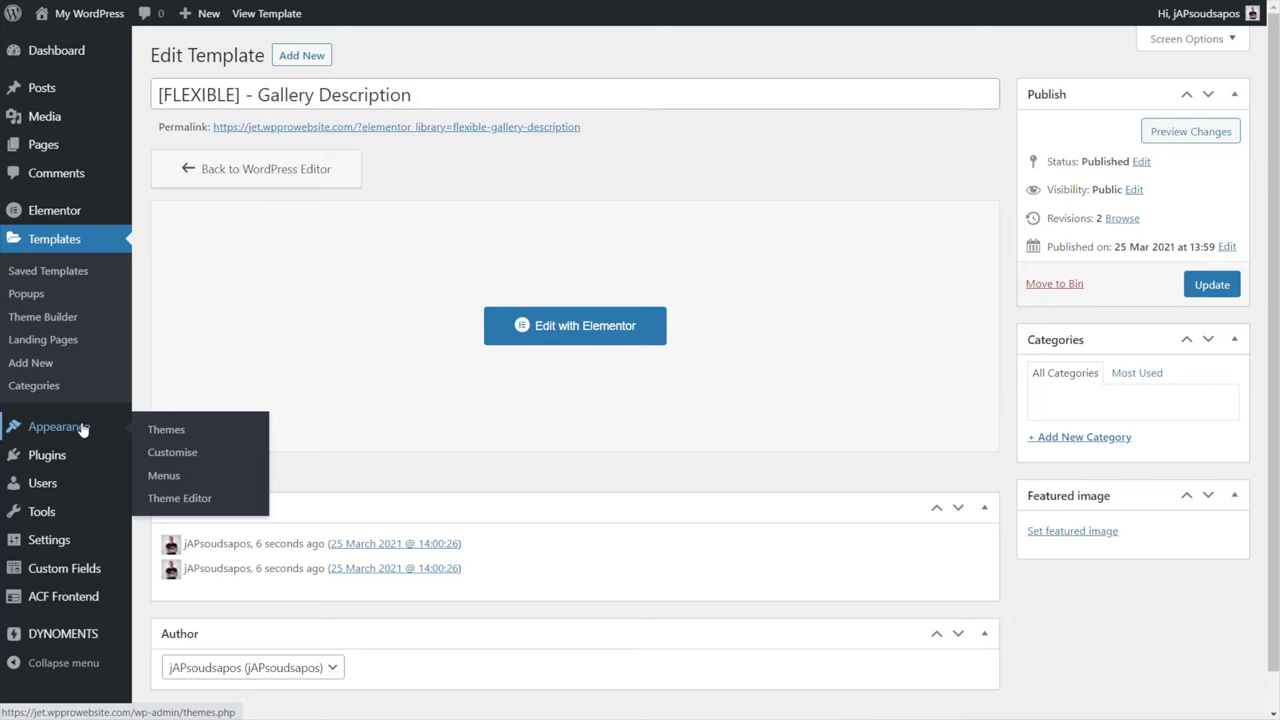
left_click(73, 273)
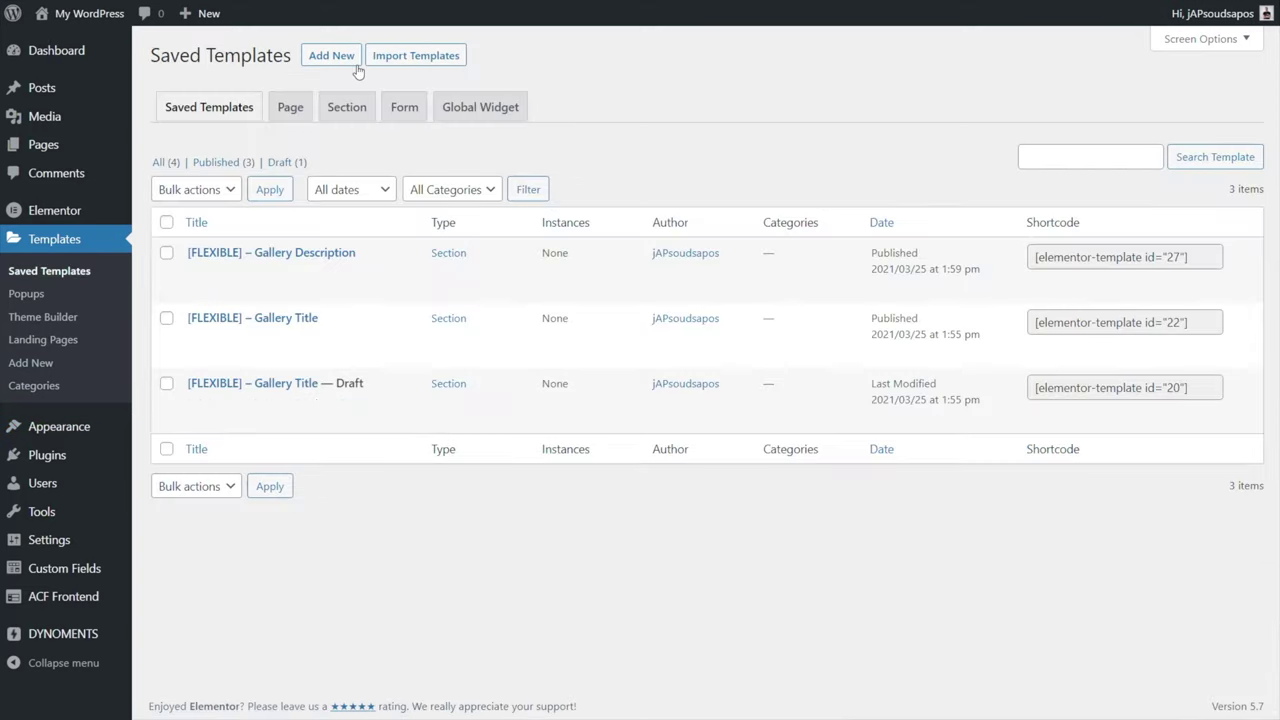
Create a Section template named "[FLEXIBLE] - Custom Block" and dismiss the block library.
left_click(338, 62)
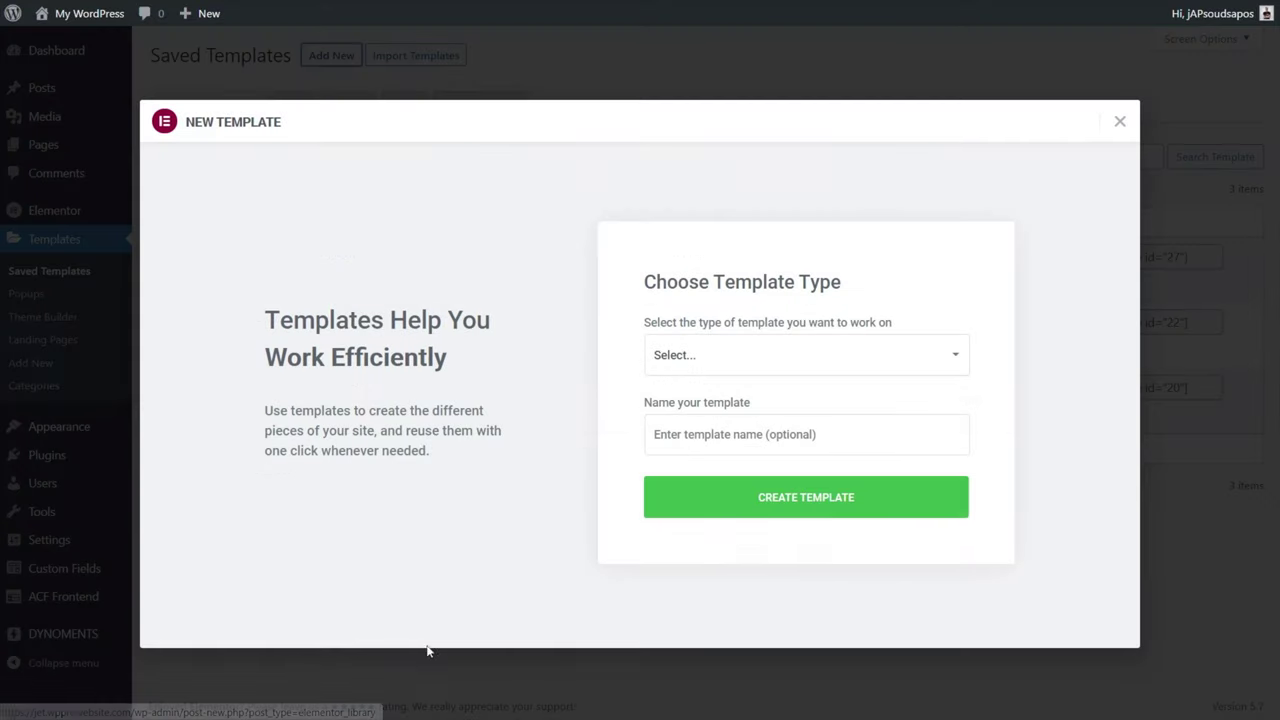
left_click(767, 362)
left_click(741, 499)
left_click(747, 474)
type("Custom Block")
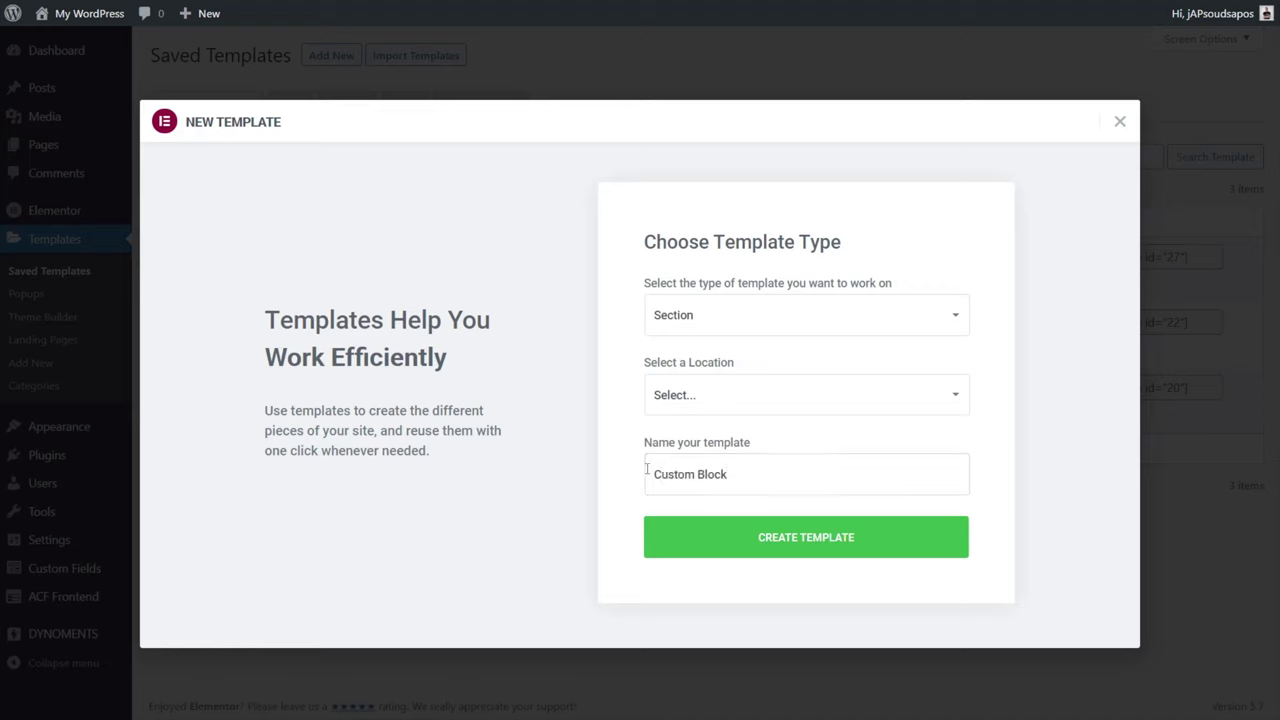
left_click(647, 469)
type("[FLEXIBLE] -")
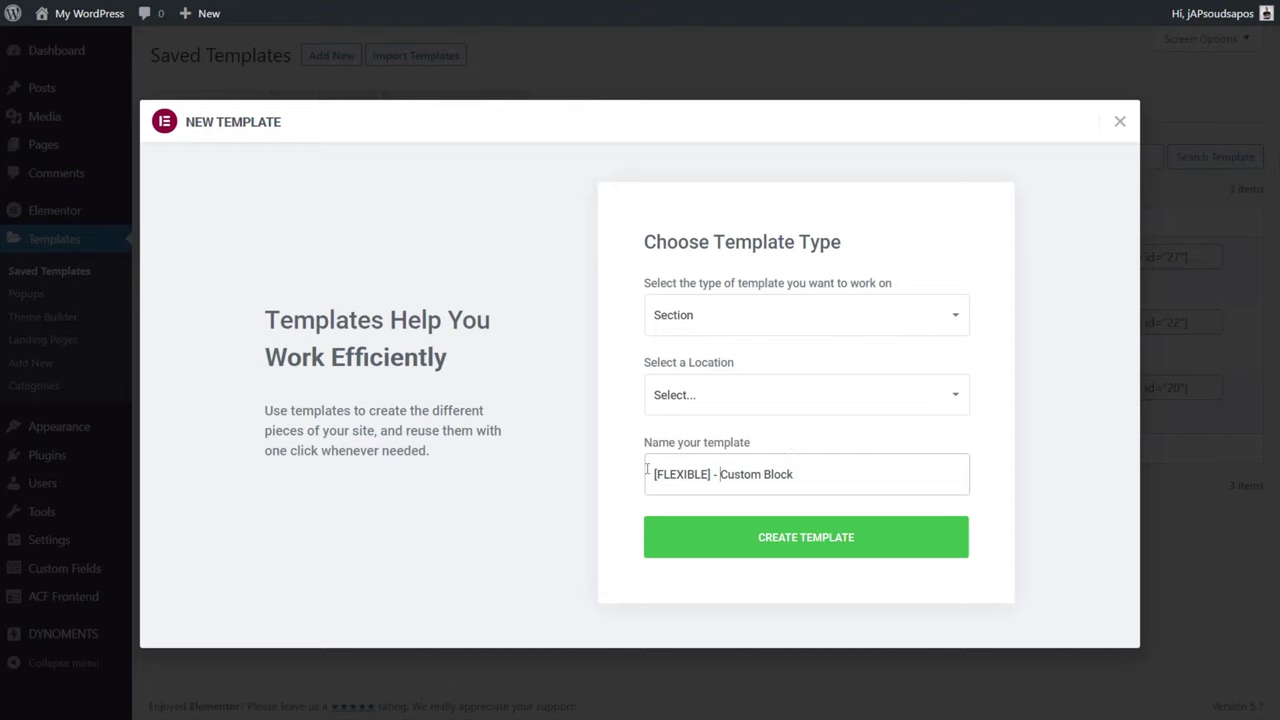
left_click(832, 543)
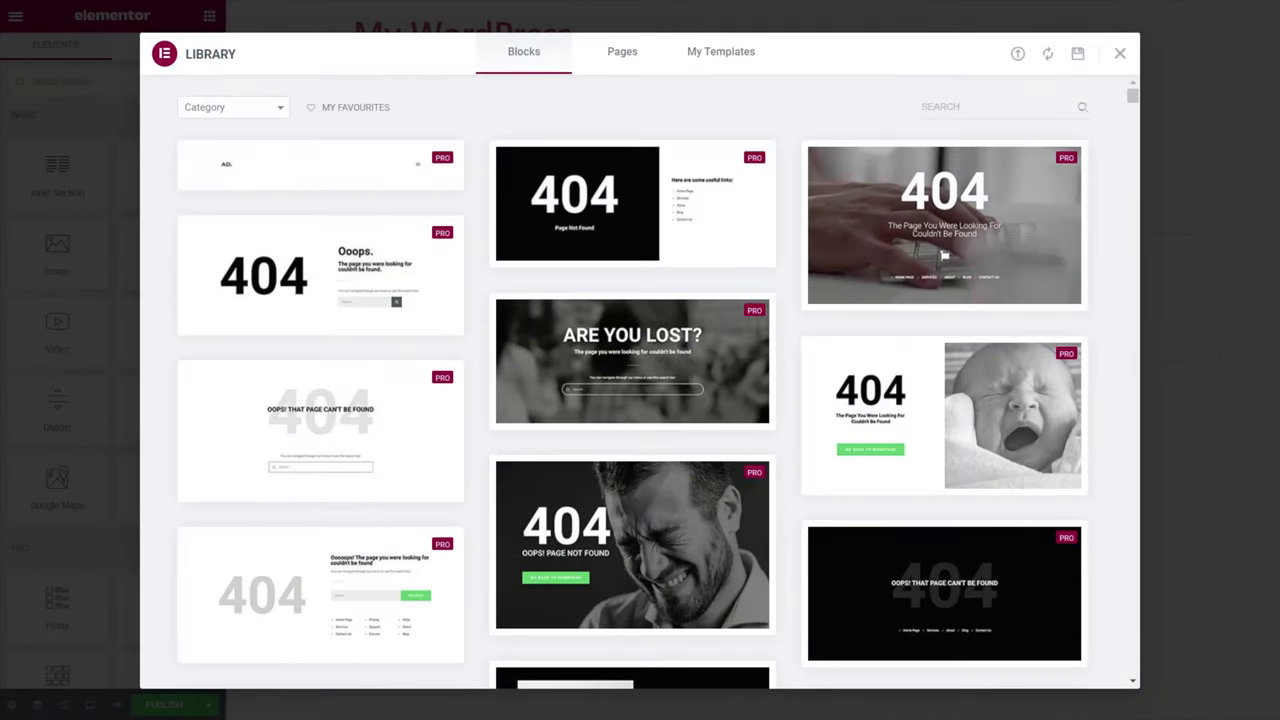
left_click(1120, 54)
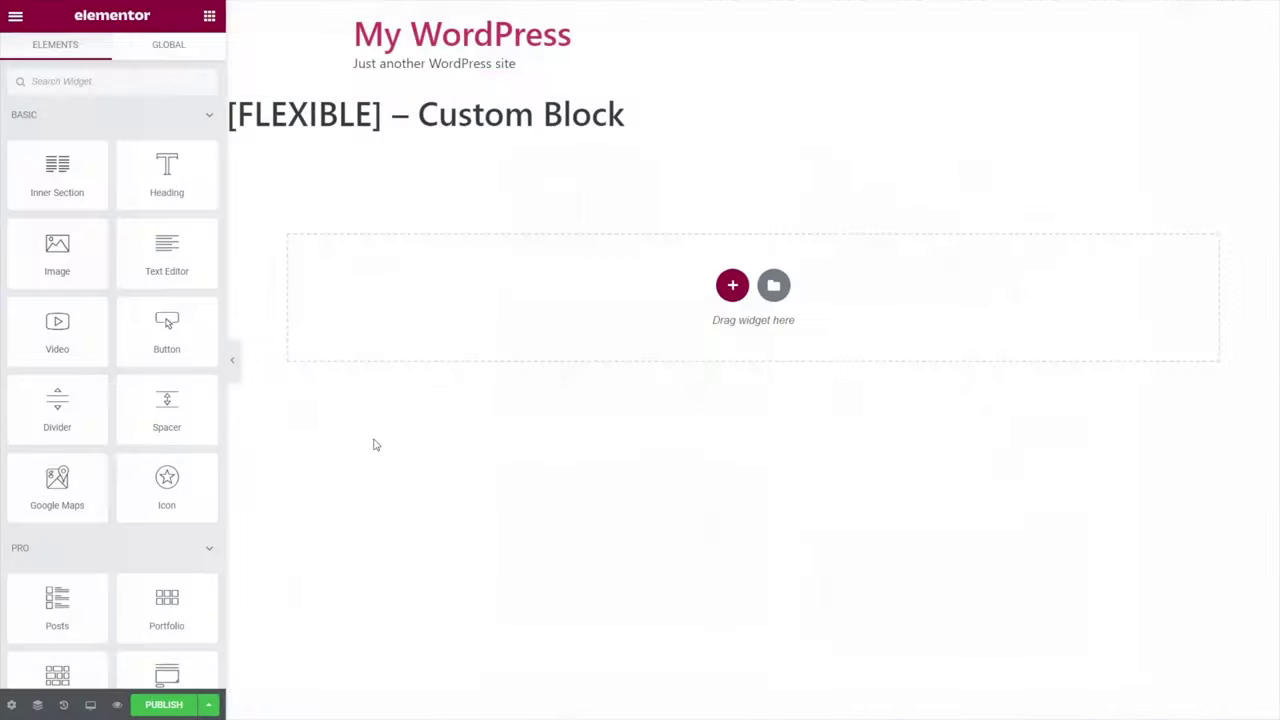
Add a two-equal-column section and give its right column a classic background in dark blue #2D3477.
left_click(726, 292)
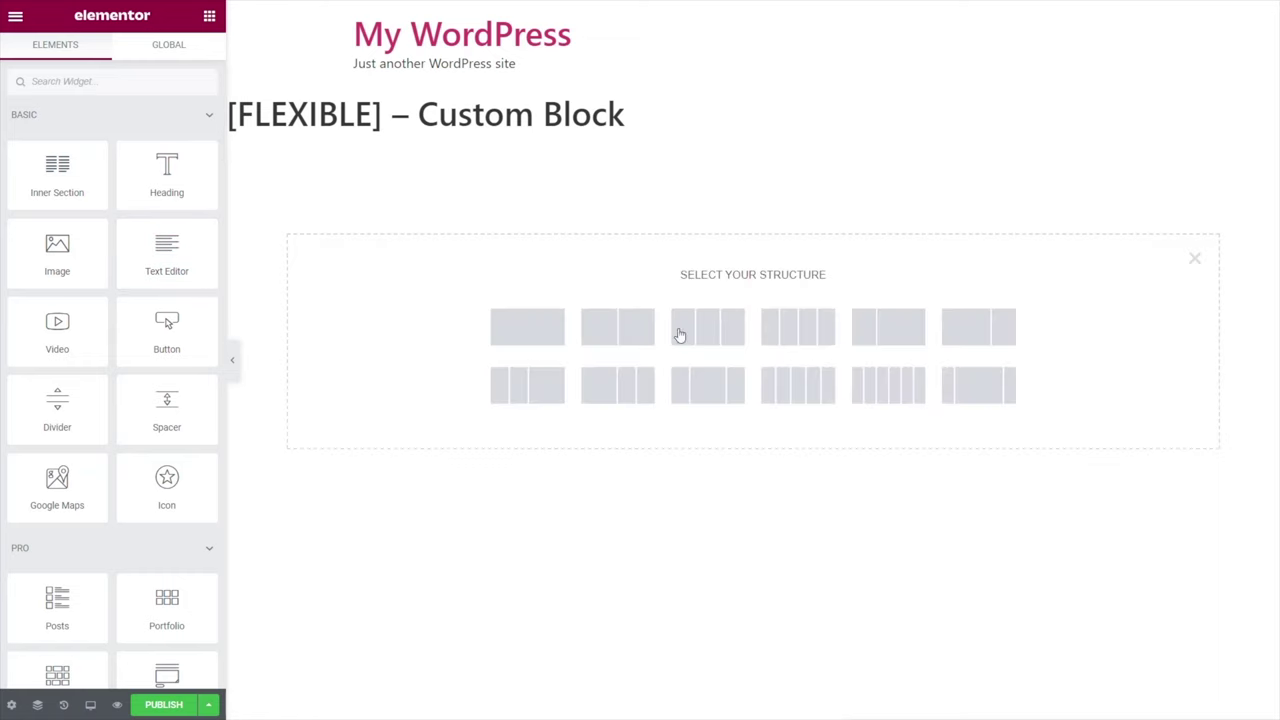
left_click(646, 338)
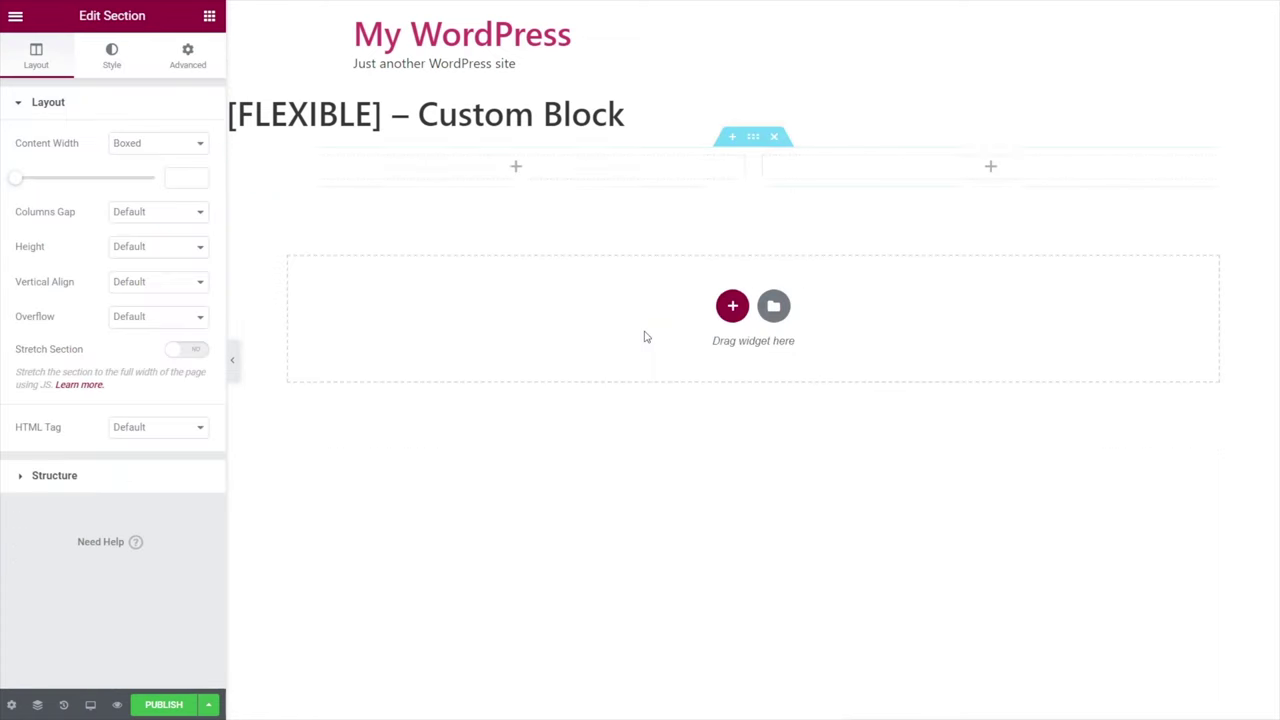
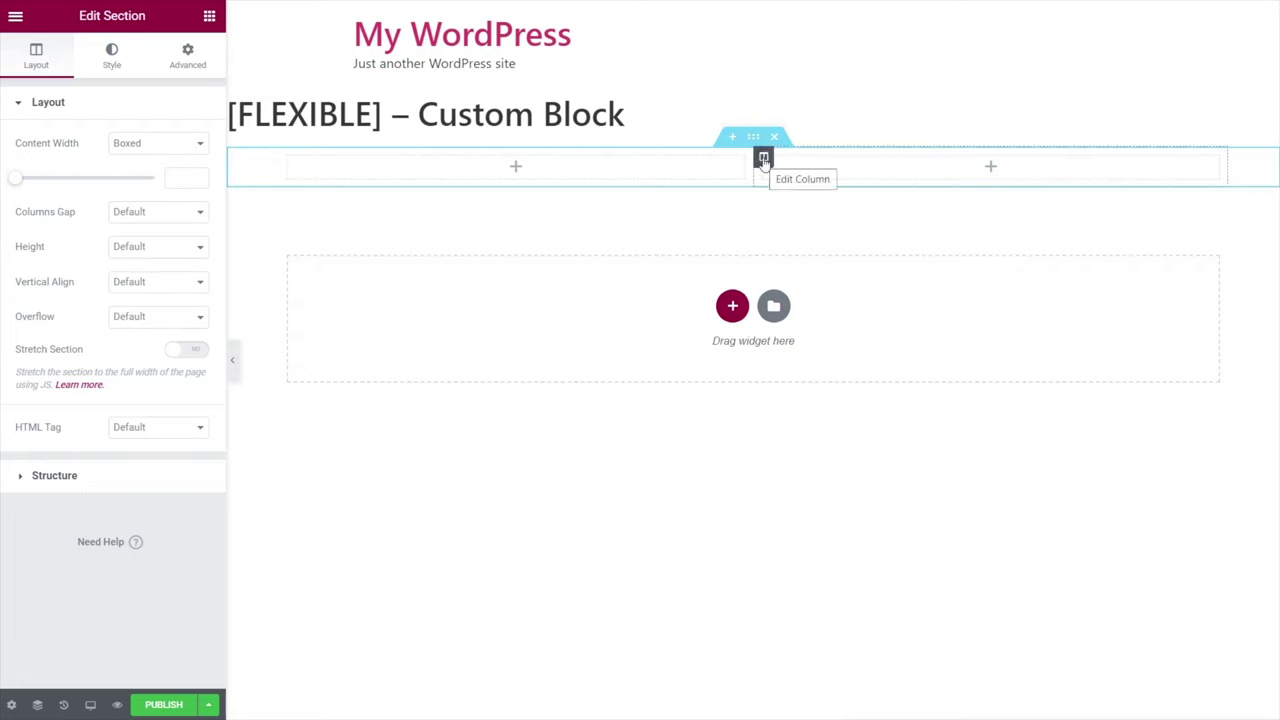
left_click(763, 160)
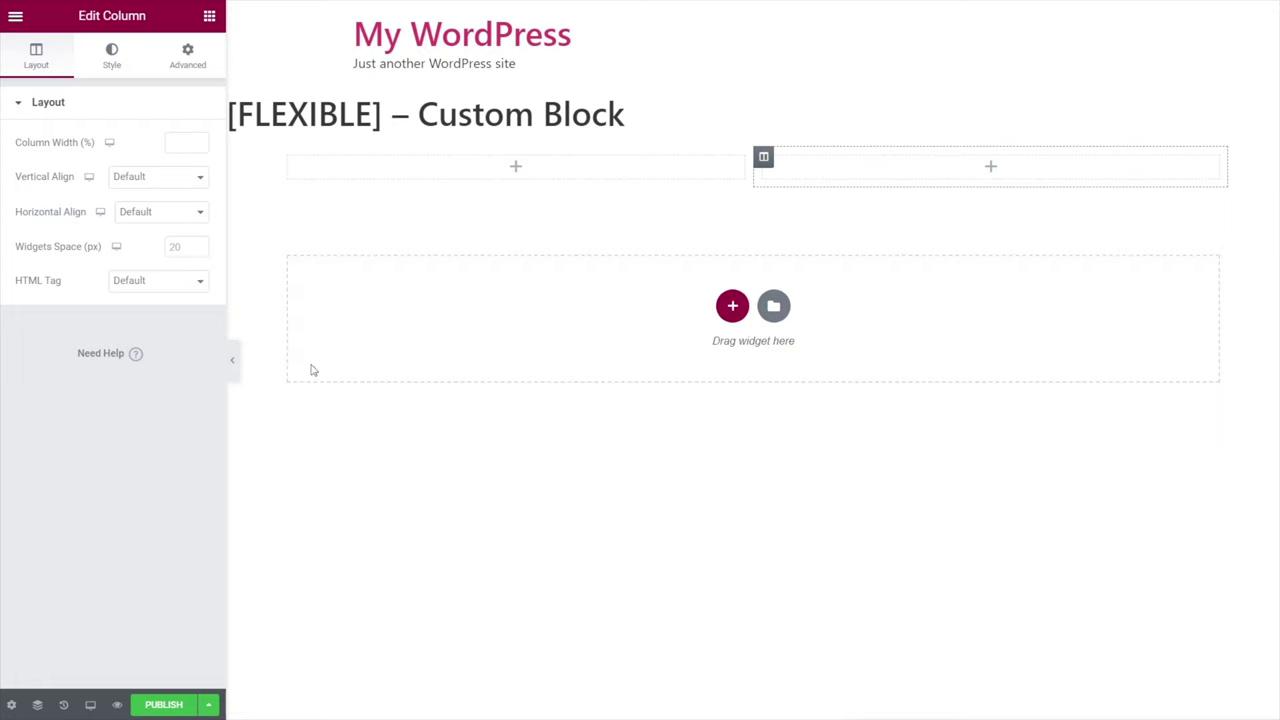
left_click(110, 58)
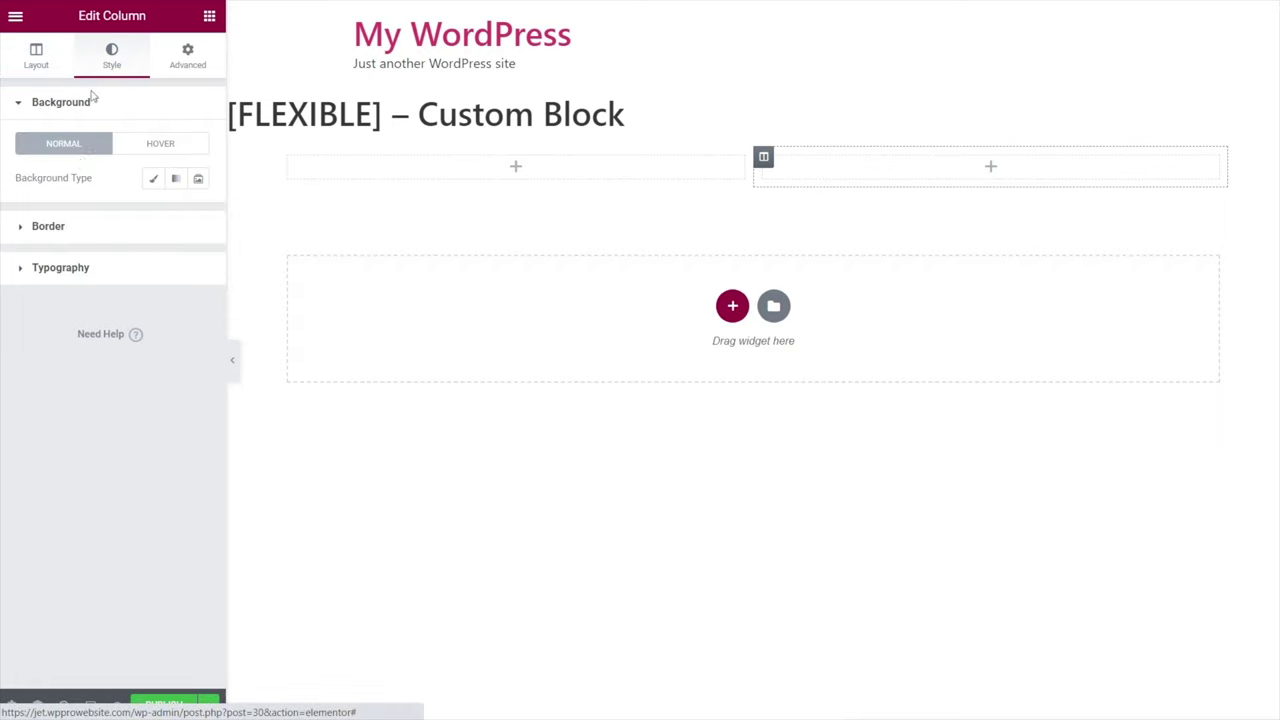
left_click(153, 180)
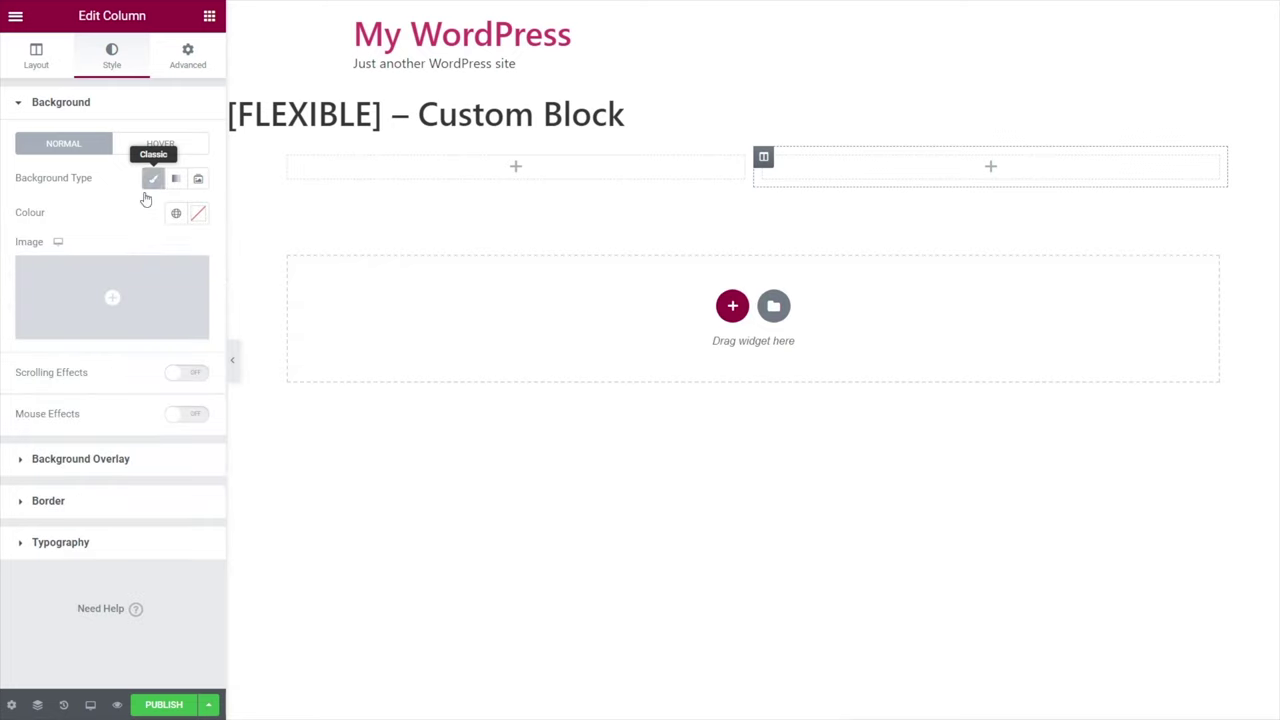
left_click(199, 214)
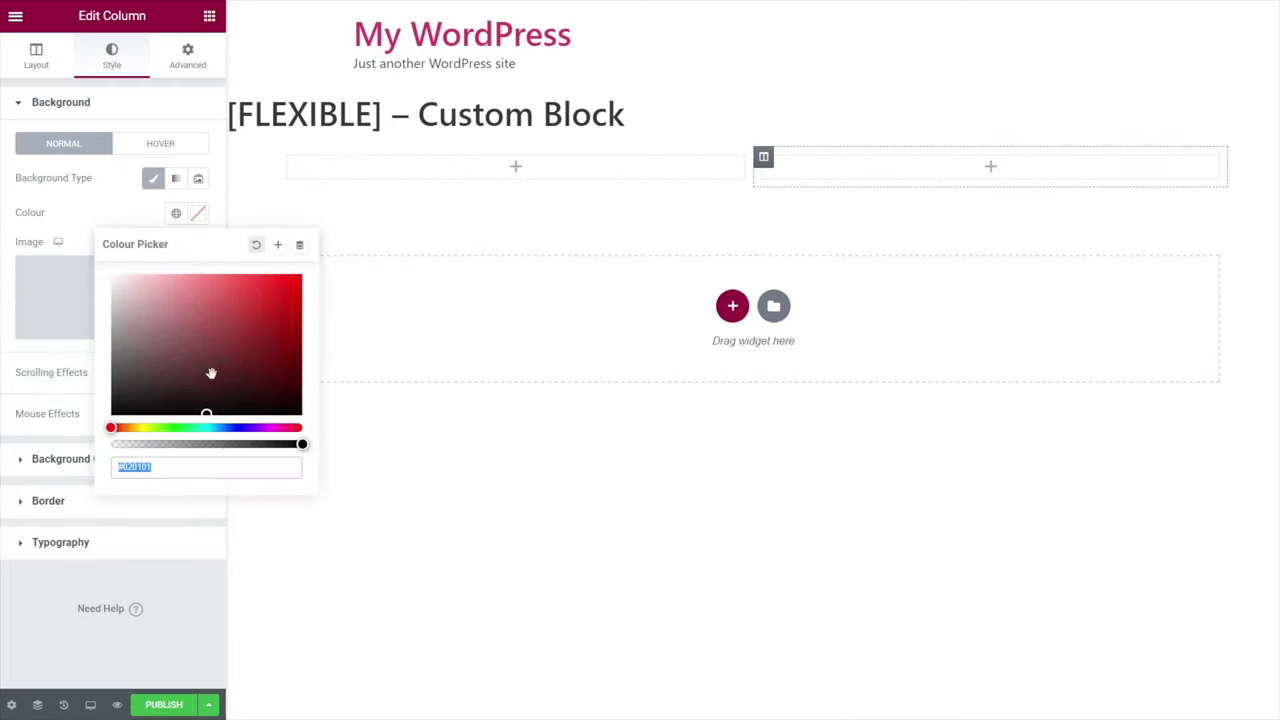
left_click(235, 428)
left_click_drag(195, 350, 229, 349)
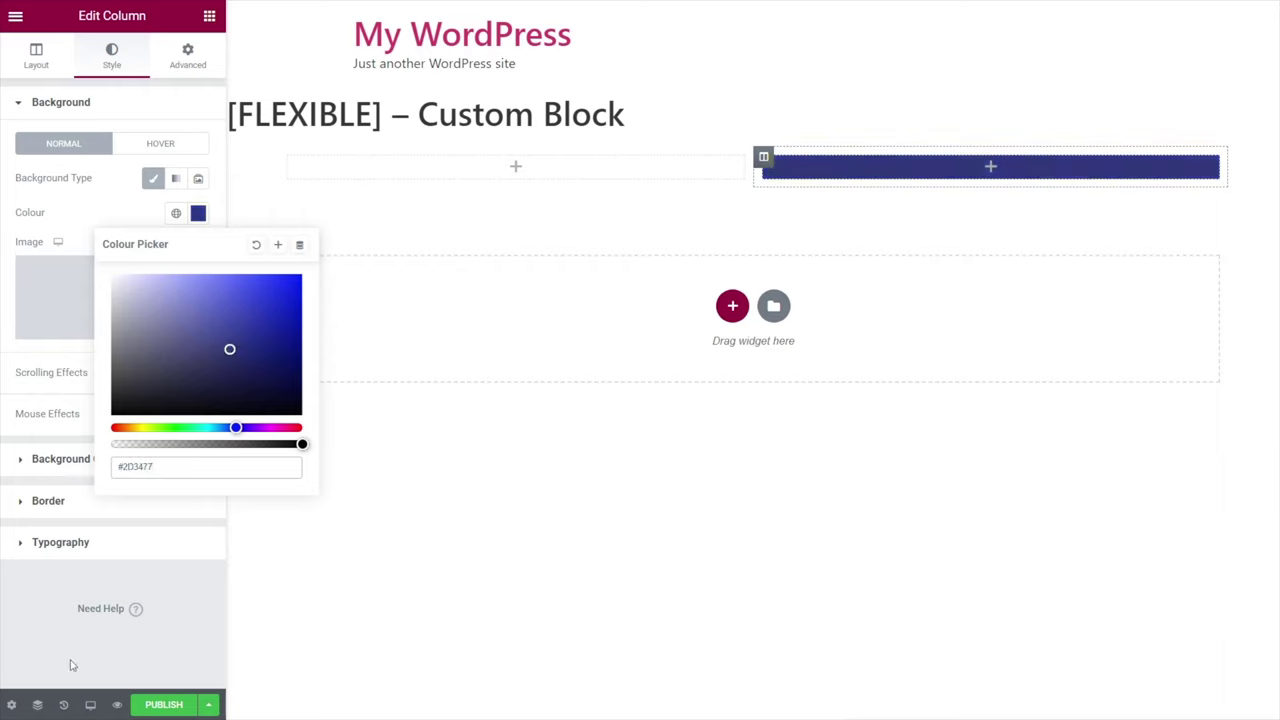
left_click(23, 632)
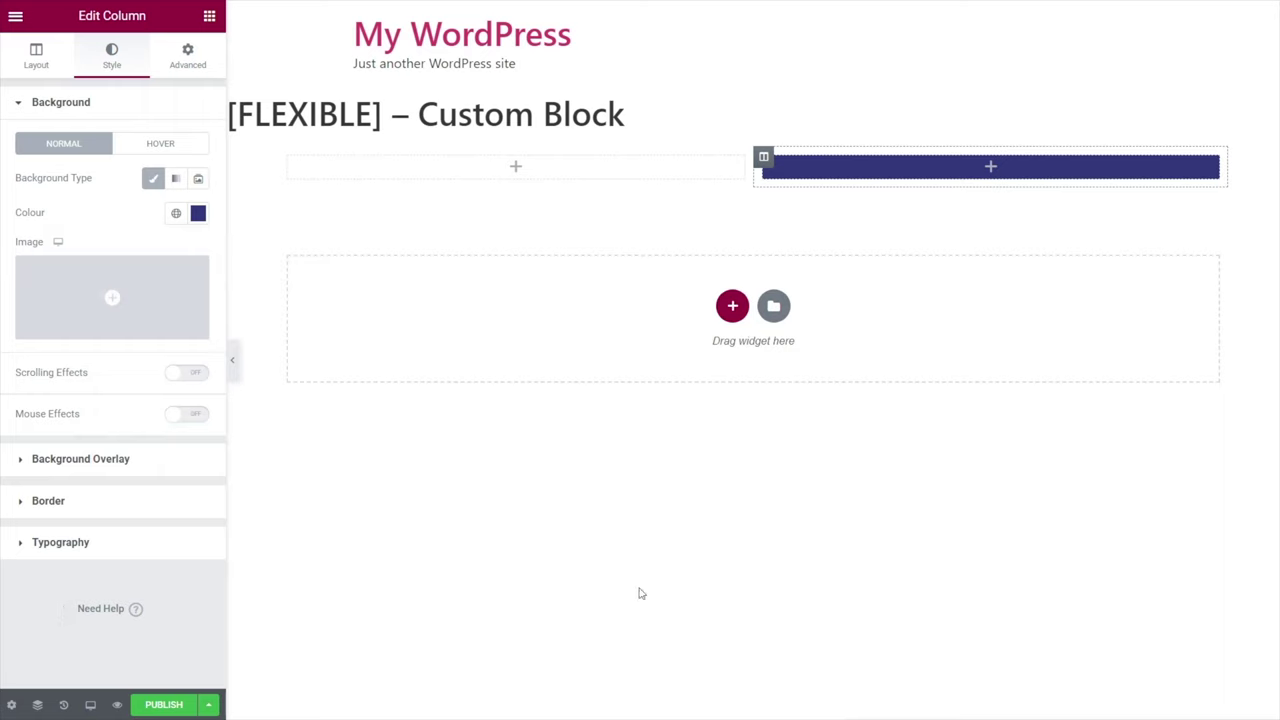
Set the right column's padding to 50 px on all four sides.
left_click(188, 56)
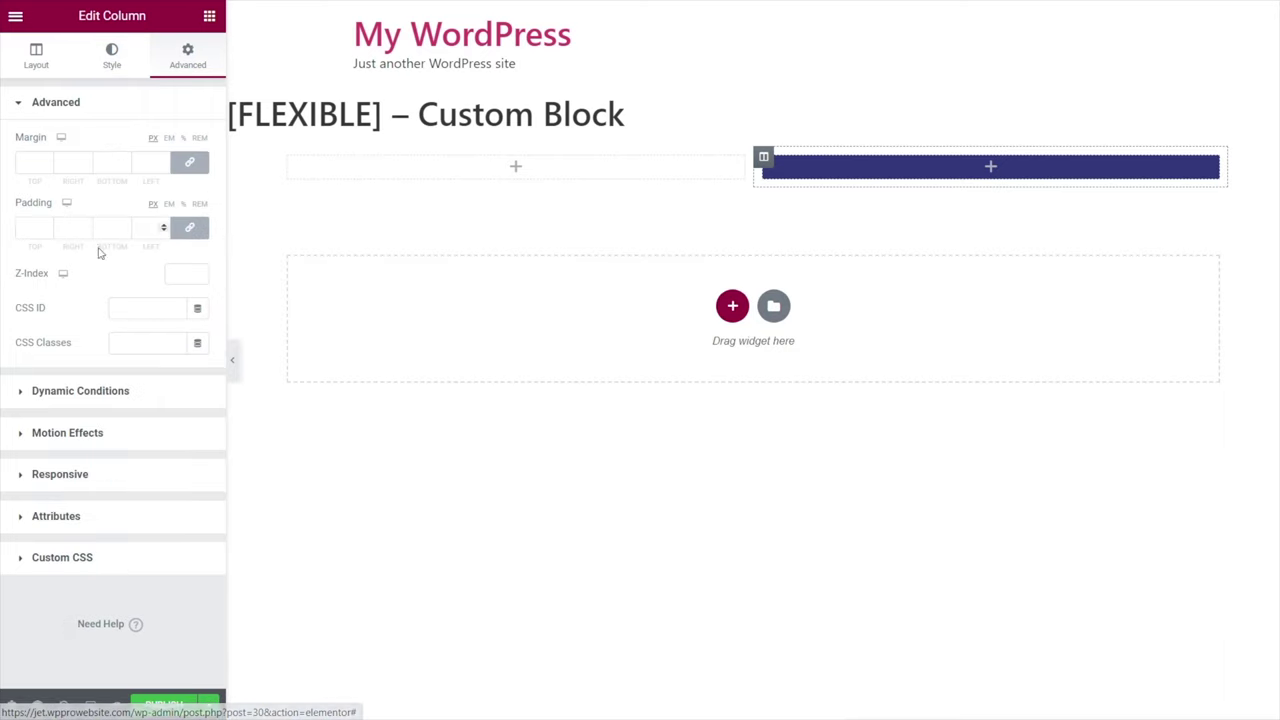
left_click(20, 231)
type("50")
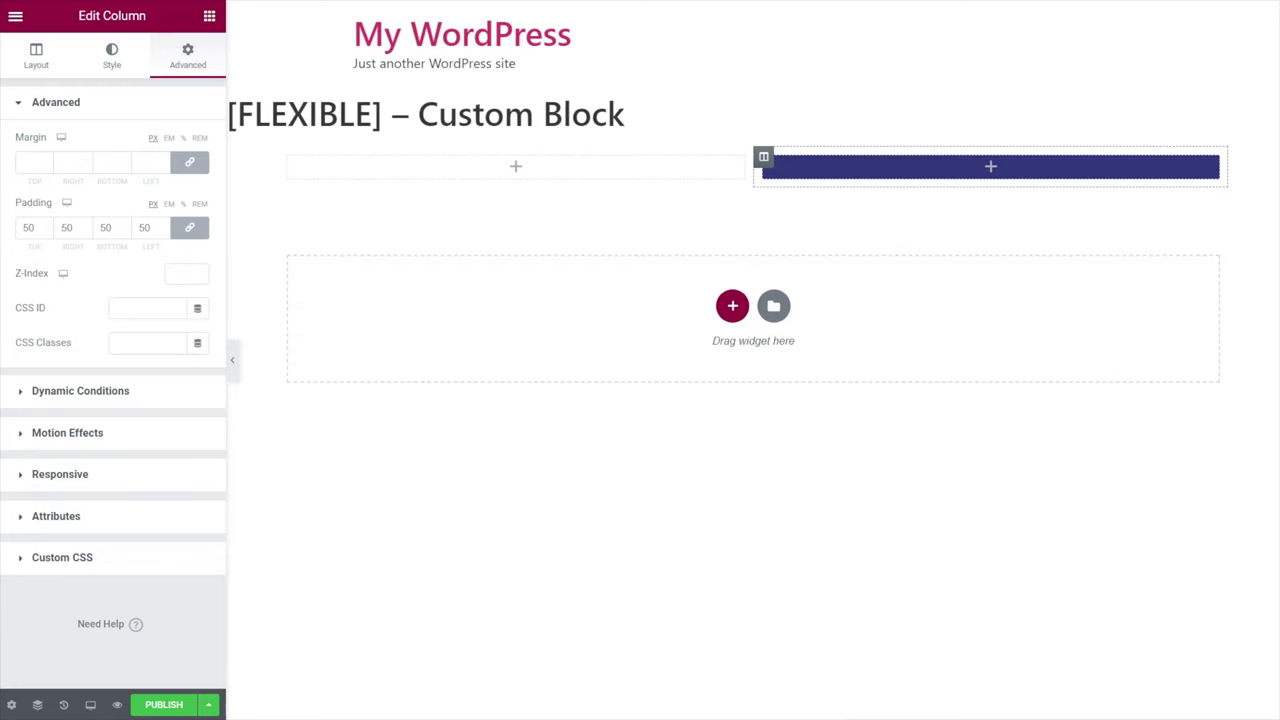
Place a Heading widget in the blue right column and set its HTML tag to H3.
left_click(209, 15)
left_click_drag(166, 172, 832, 167)
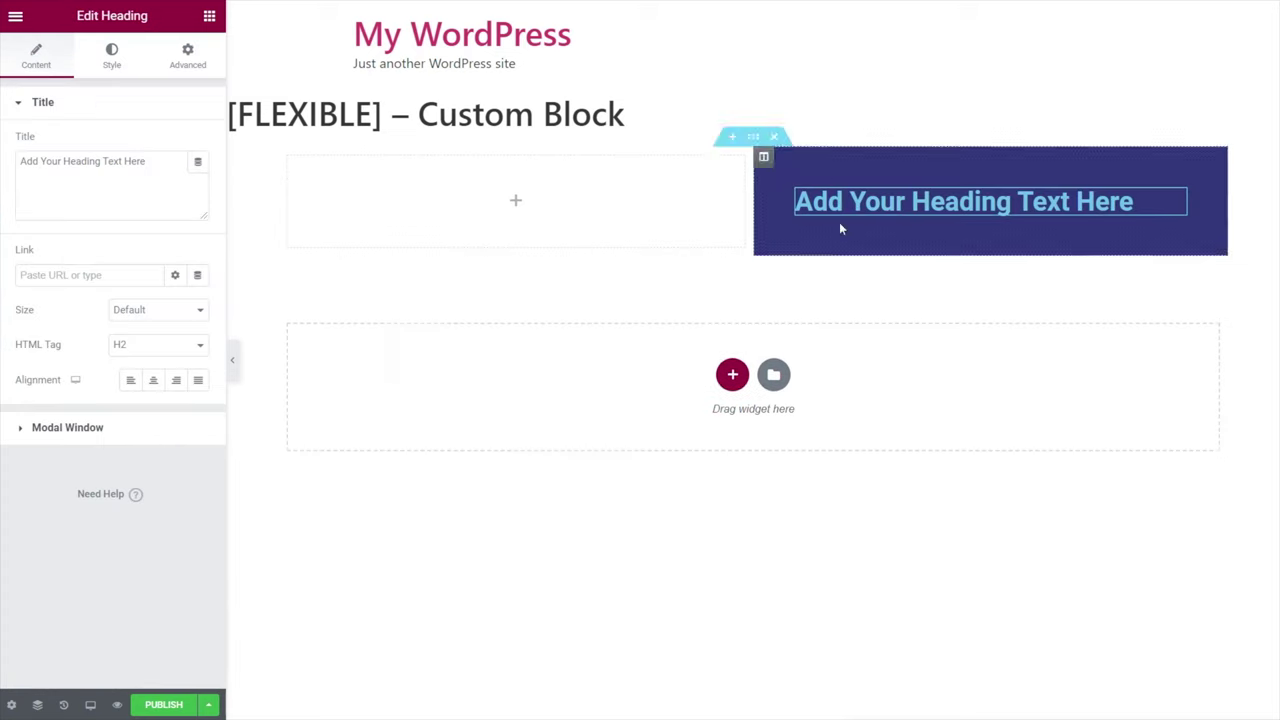
left_click(158, 344)
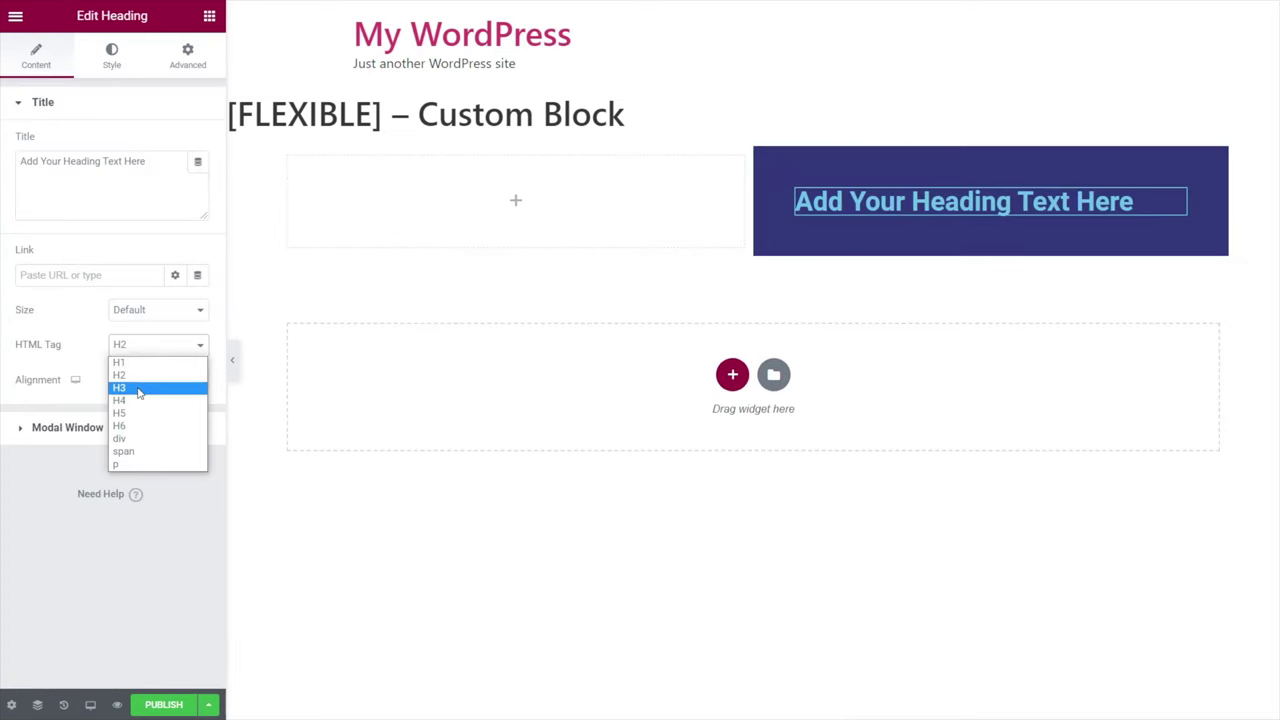
left_click(138, 389)
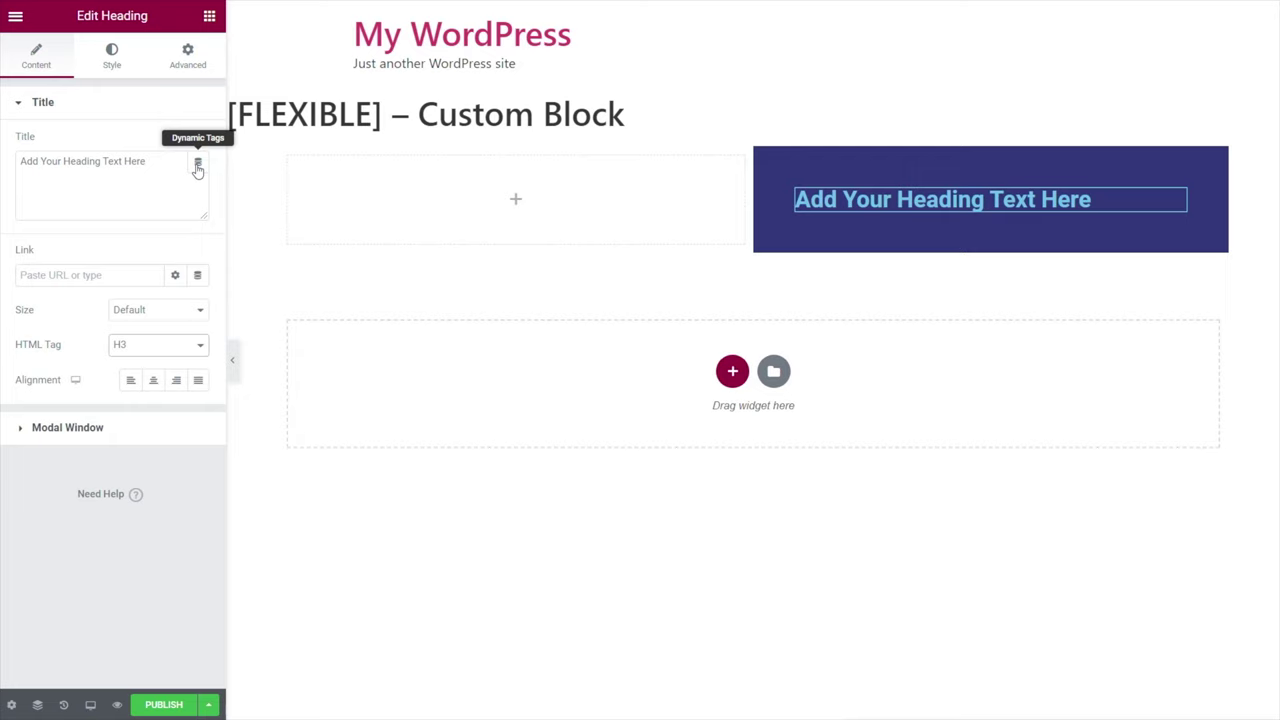
Set the heading's text colour to white.
left_click(116, 57)
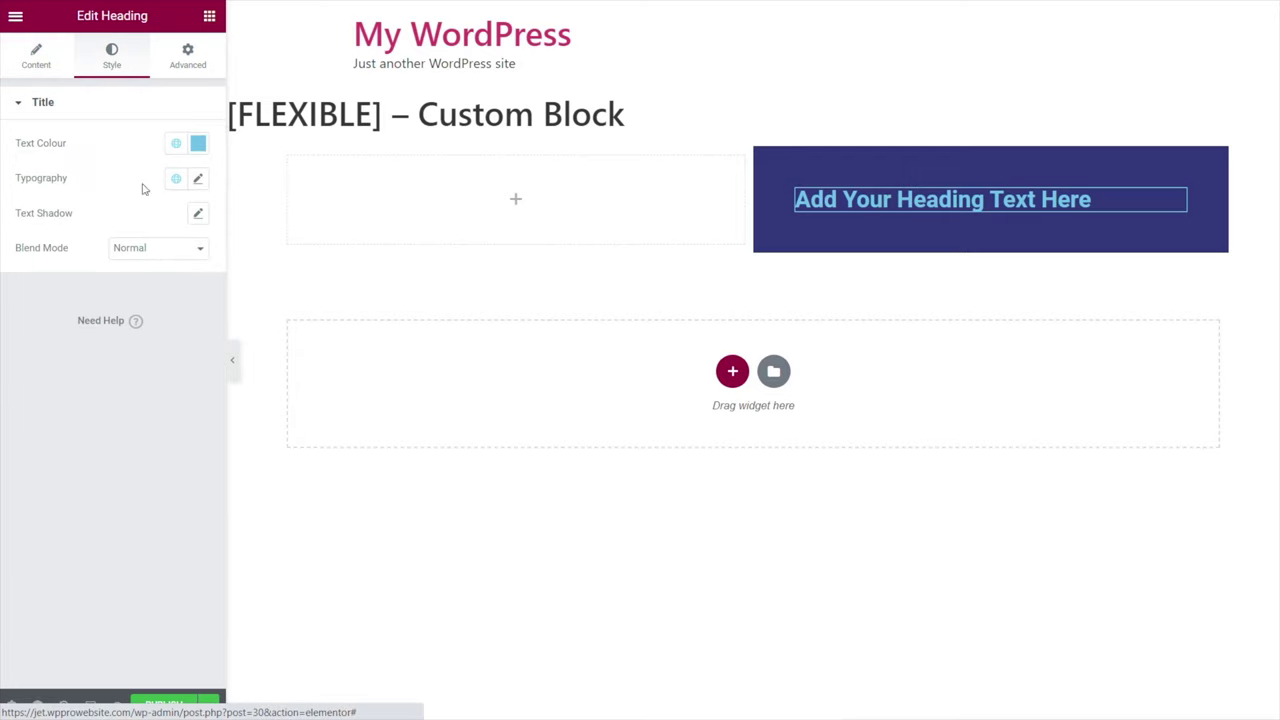
left_click(176, 144)
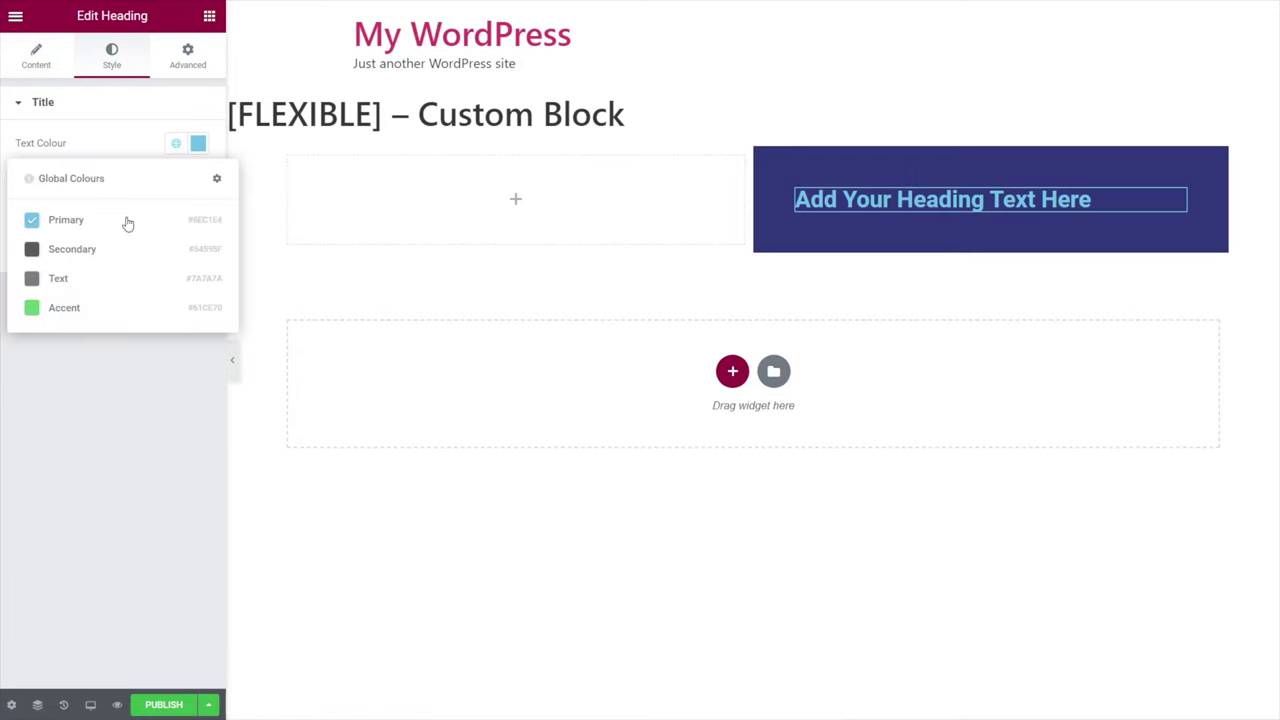
left_click(198, 144)
left_click(60, 319)
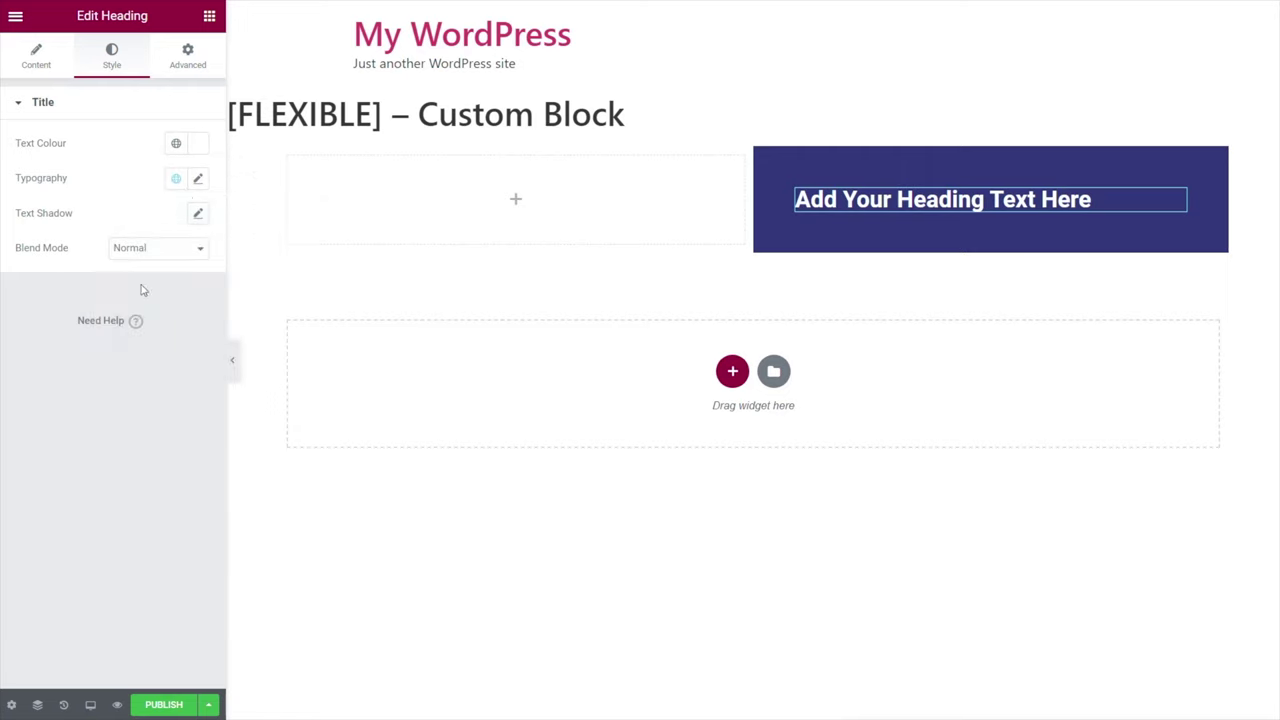
Set the heading's typography to a size of 20 px and a weight of 500.
left_click(198, 180)
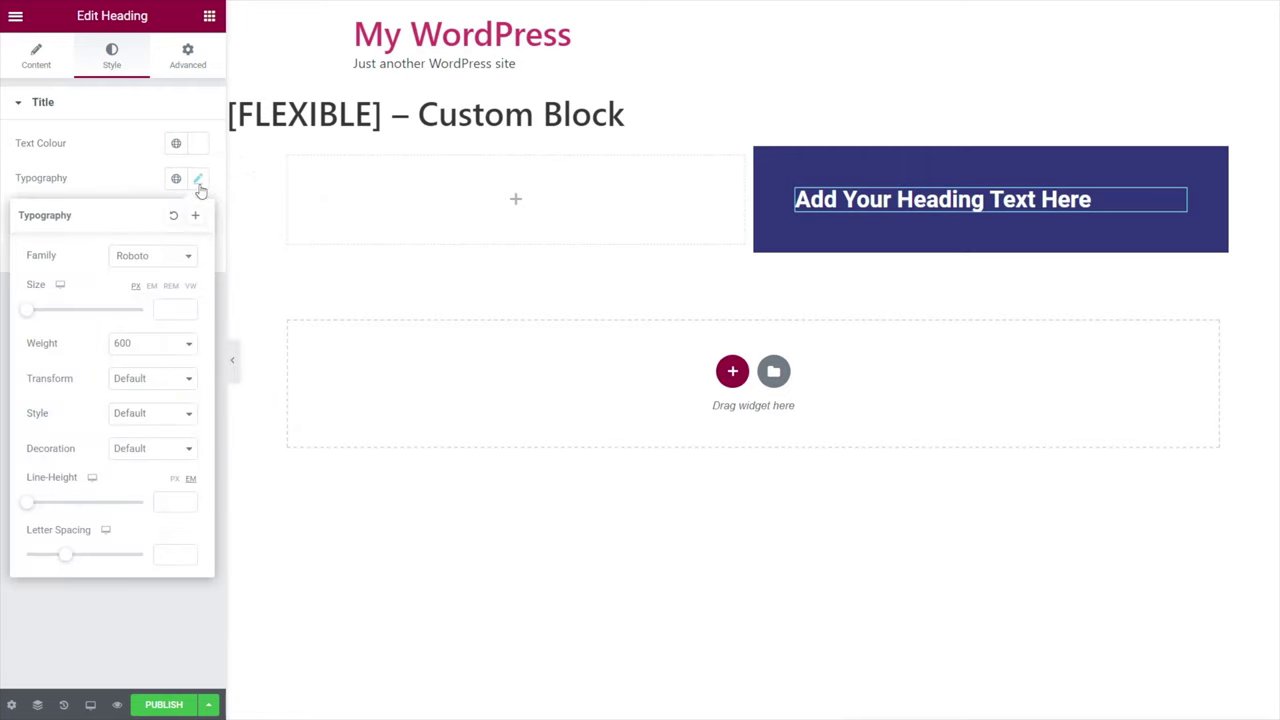
left_click(163, 310)
type("20")
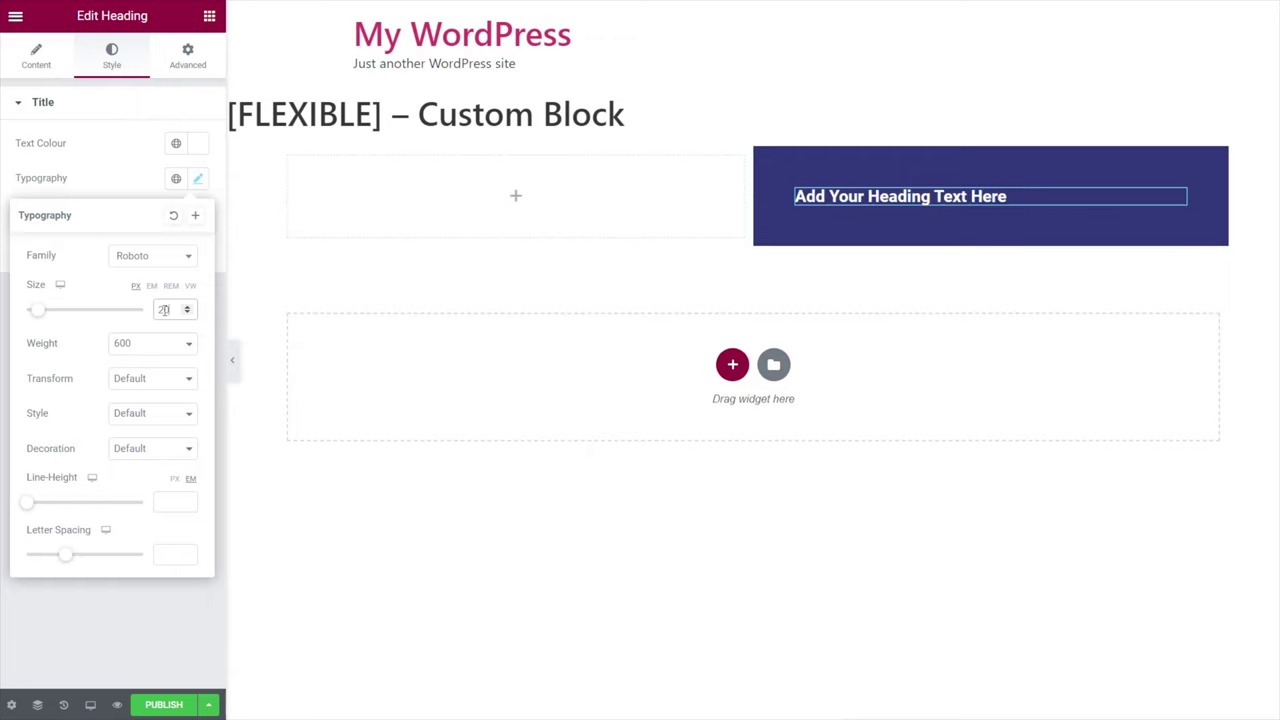
left_click(157, 345)
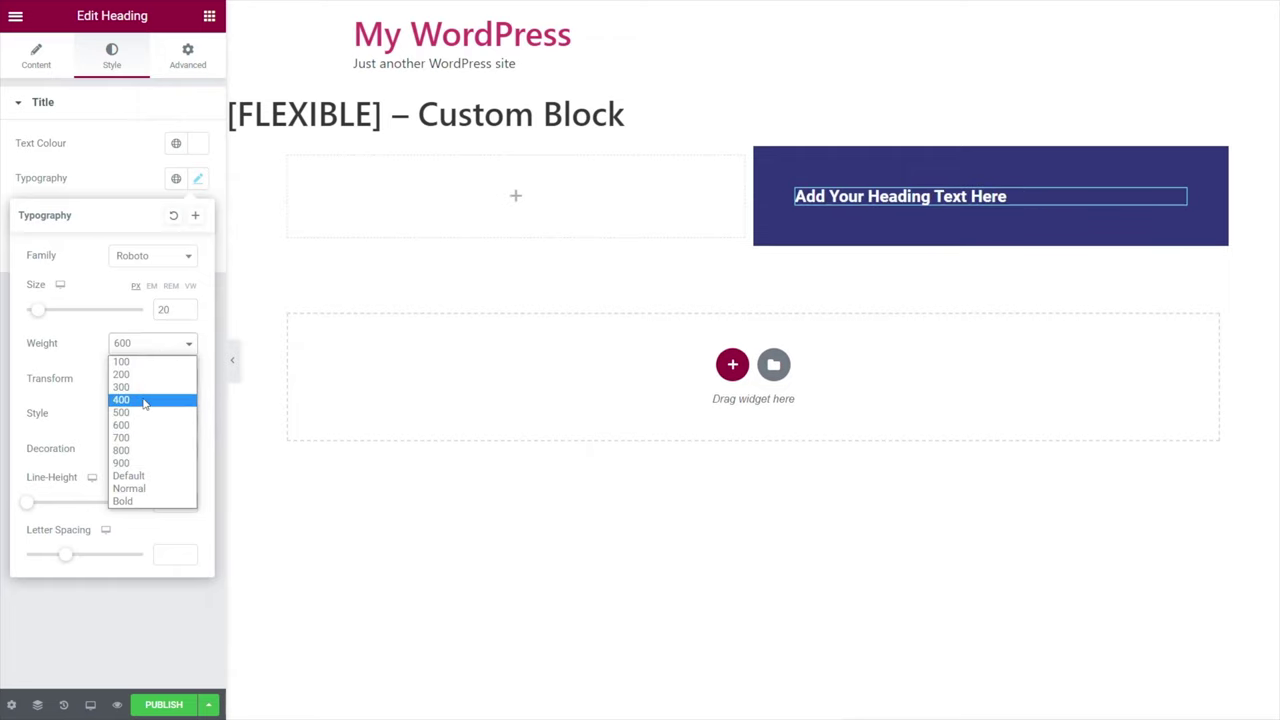
left_click(144, 401)
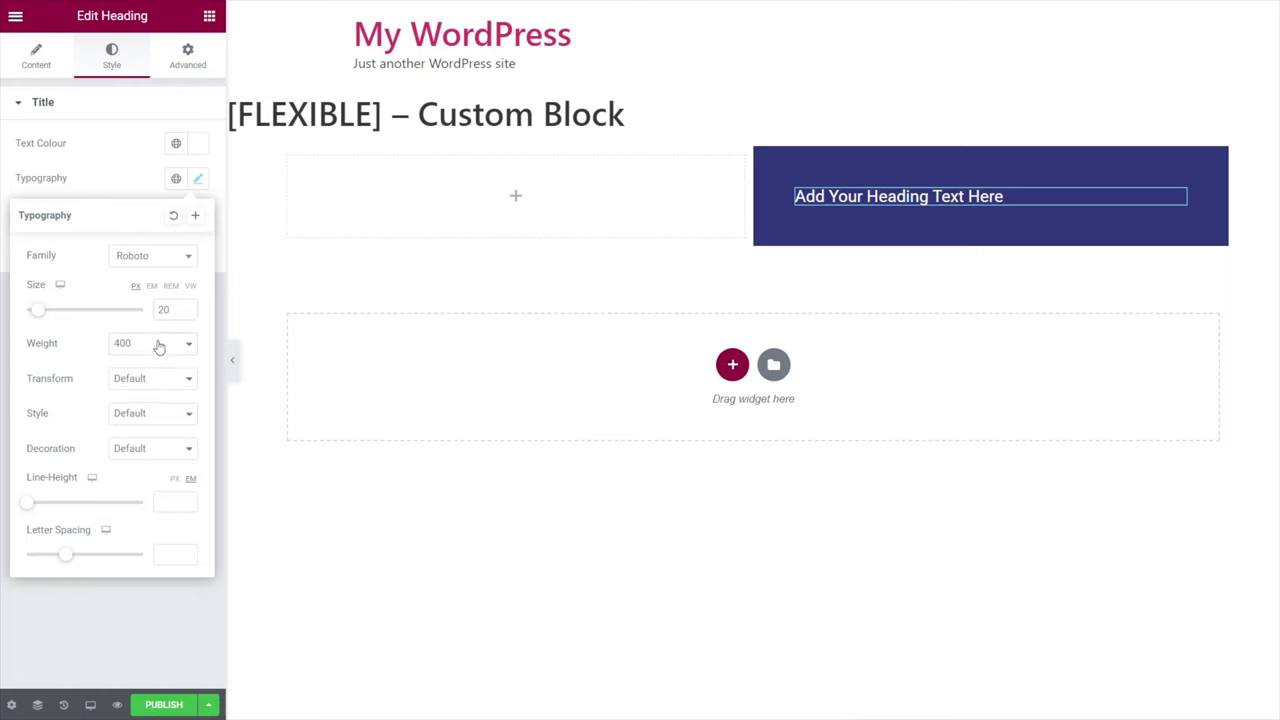
left_click(157, 342)
left_click(147, 412)
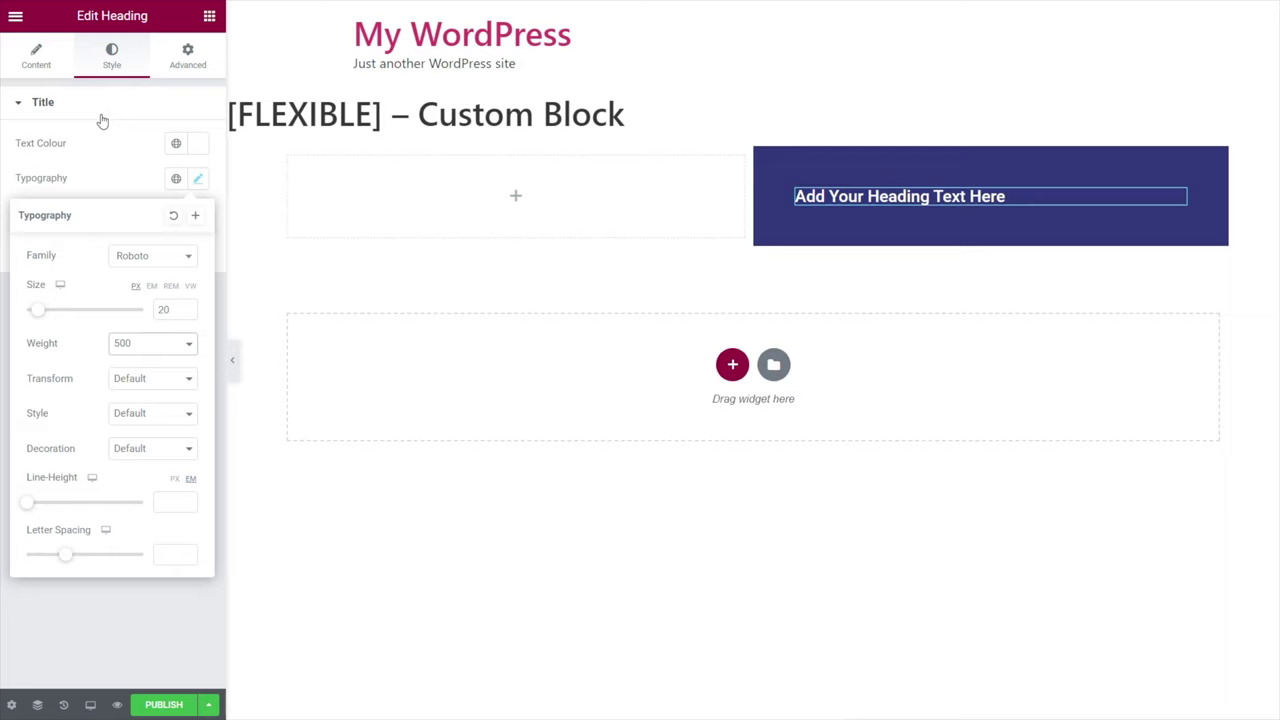
Bind the heading's title to the Dynoments Text dynamic tag, using the Title field of the Content Block group.
left_click(33, 57)
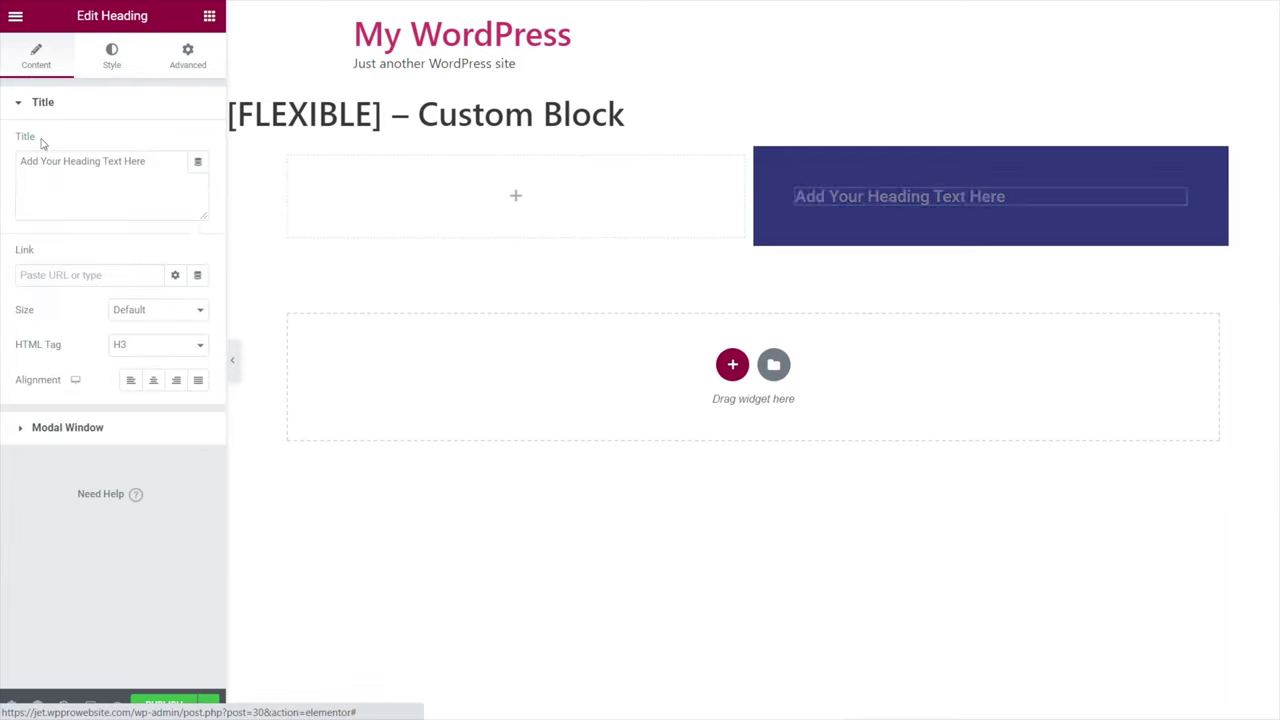
left_click(197, 161)
scroll(315, 323, "down", 5)
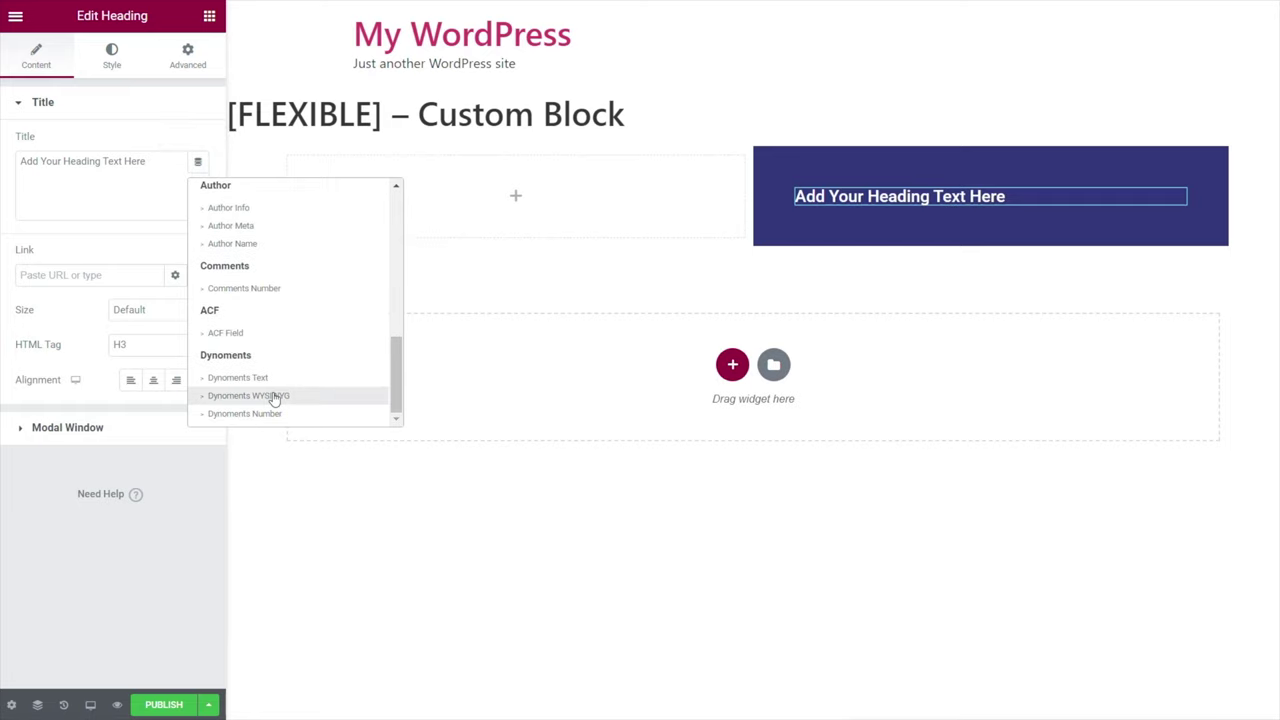
left_click(245, 378)
left_click(27, 166)
left_click(198, 240)
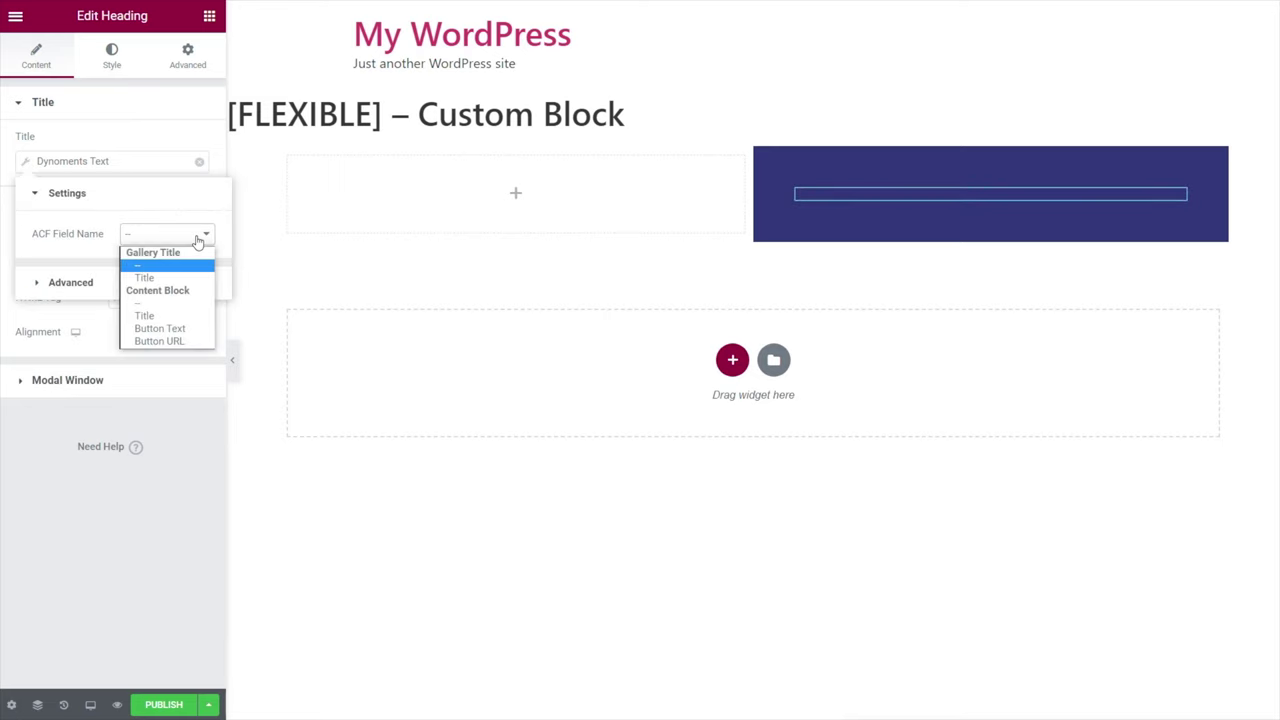
left_click(169, 316)
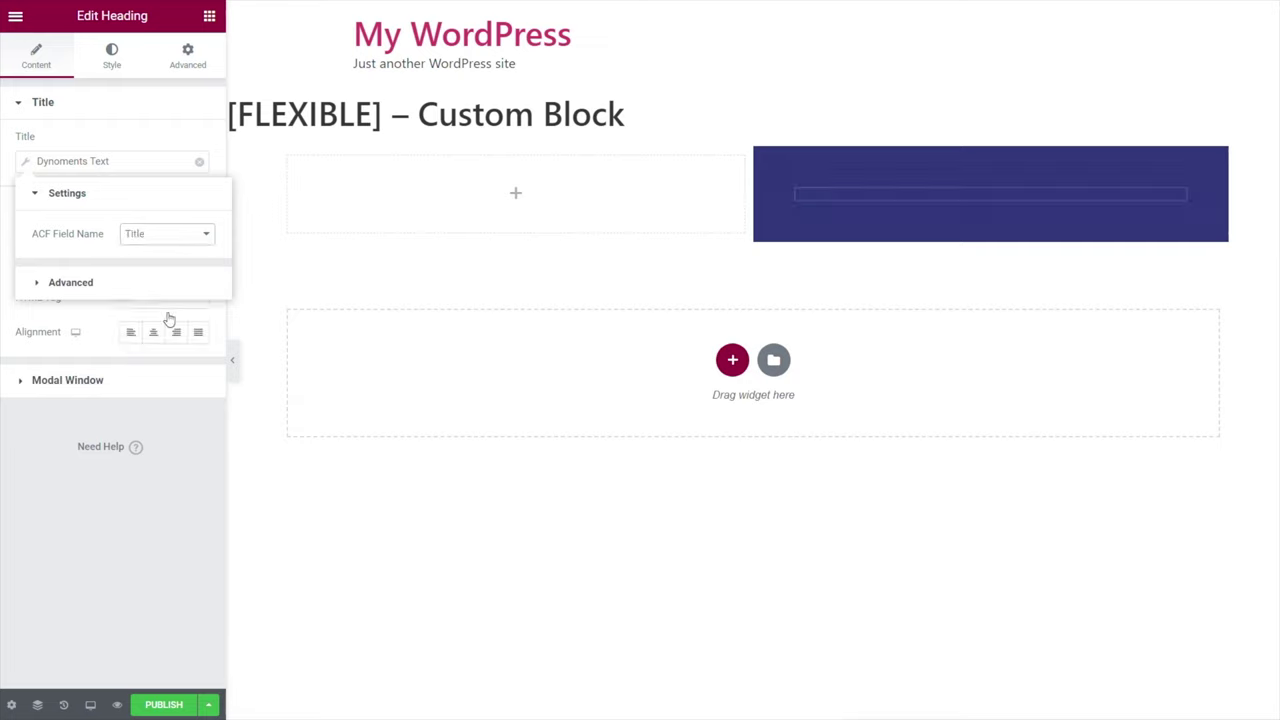
left_click(146, 500)
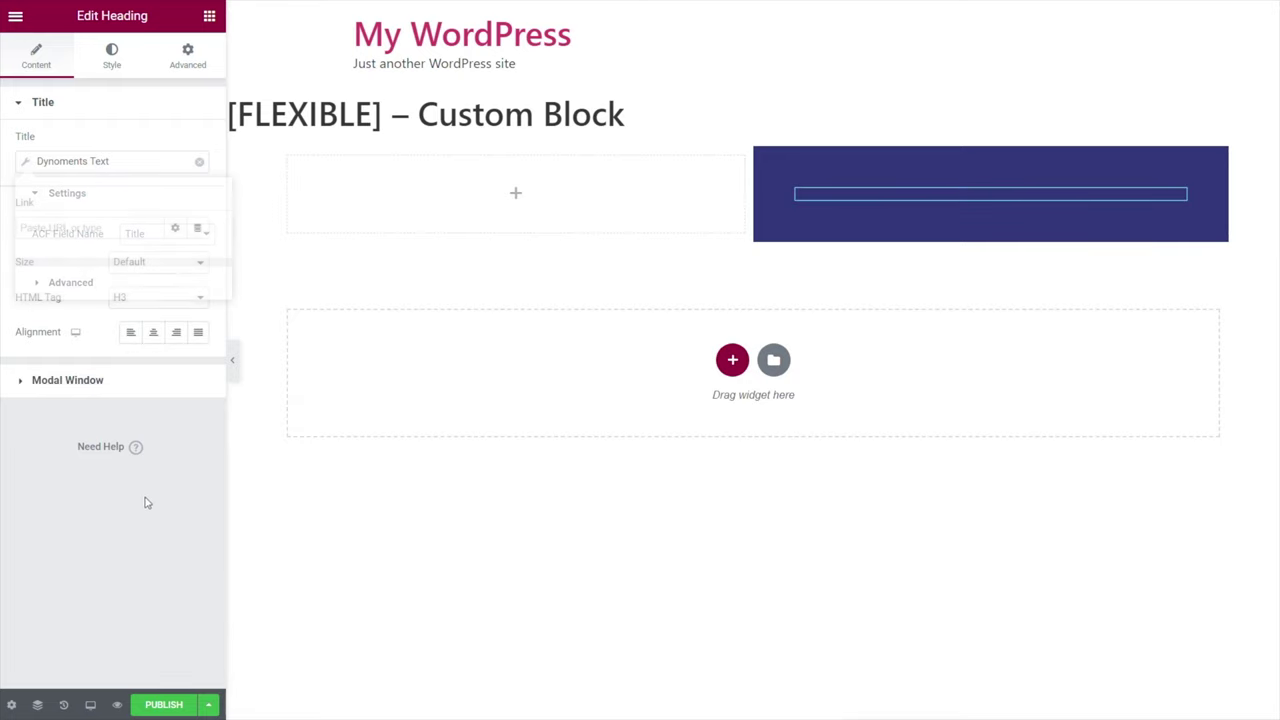
Add a Text Editor widget below the heading and bind it to the Dynoments WYSIWYG dynamic tag with the content field.
left_click(209, 15)
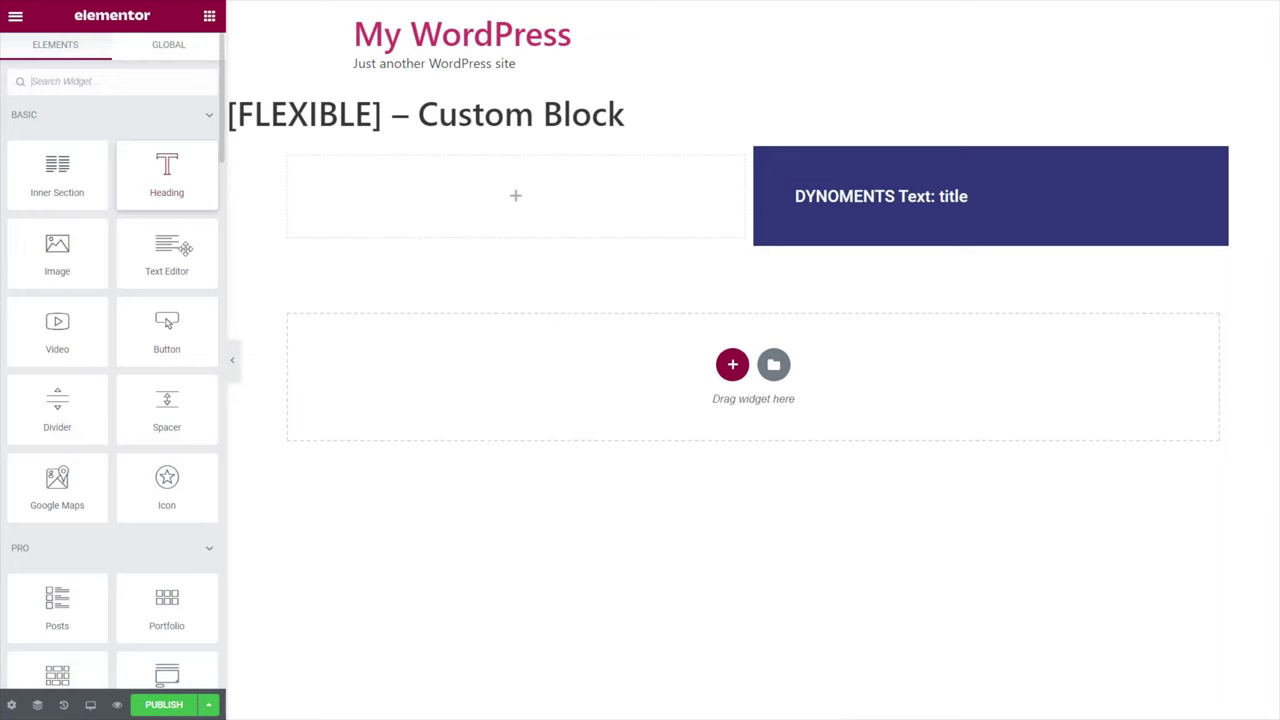
left_click_drag(147, 243, 892, 206)
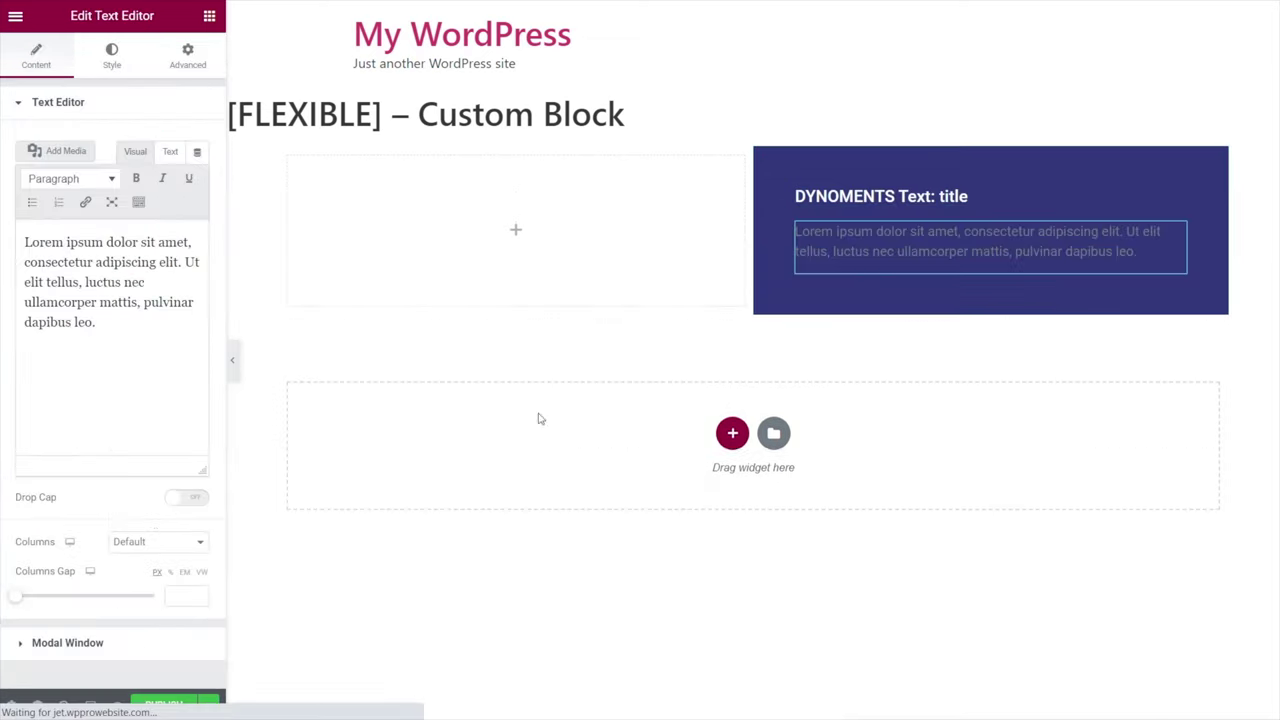
left_click(197, 151)
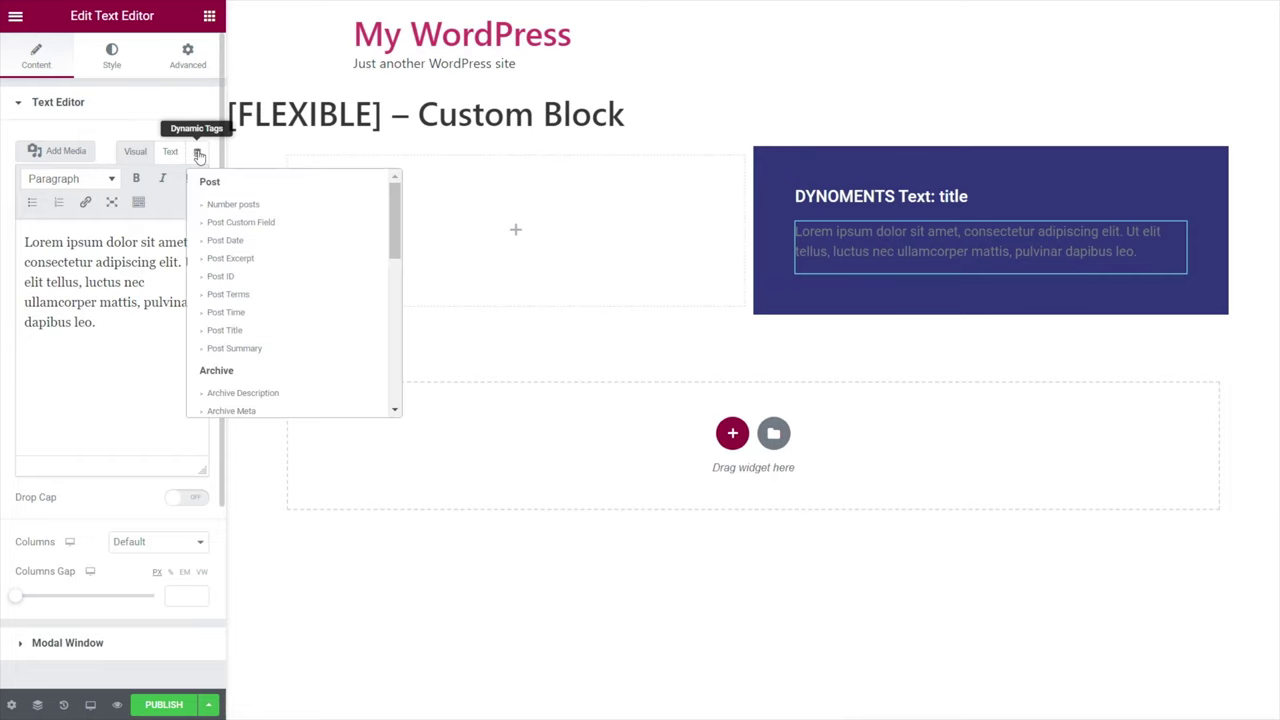
left_click_drag(394, 240, 409, 391)
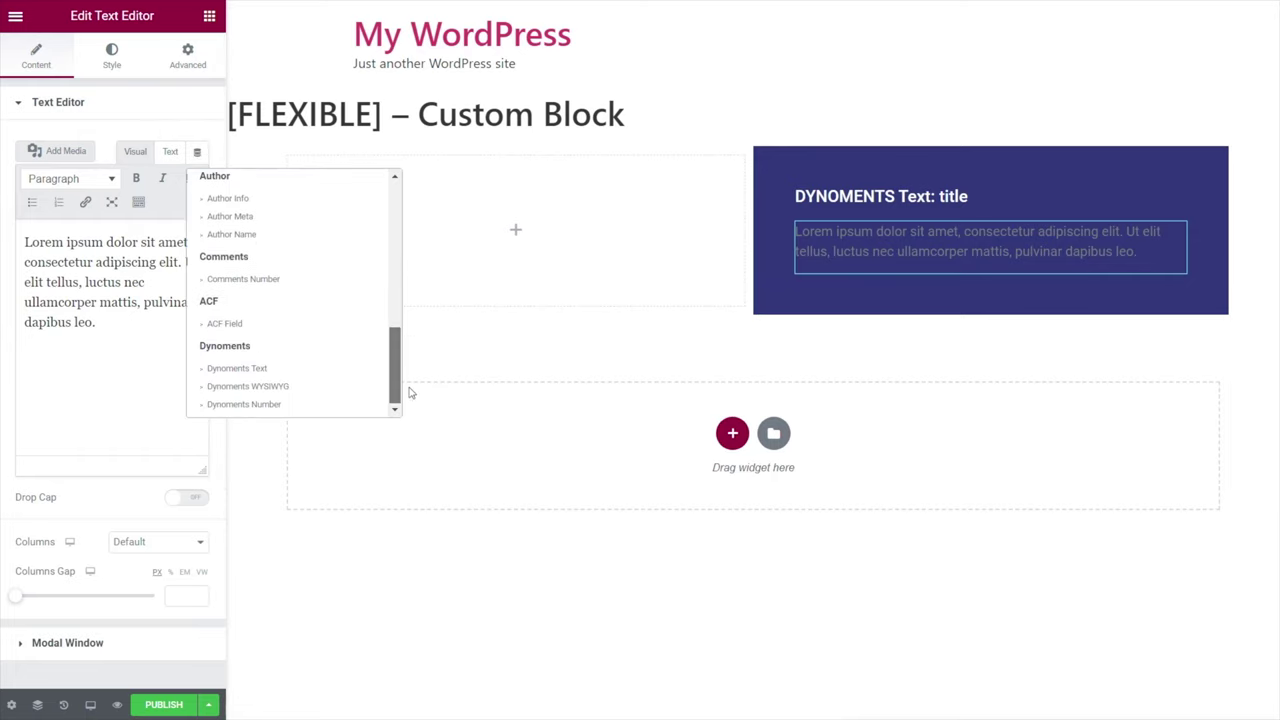
left_click(292, 390)
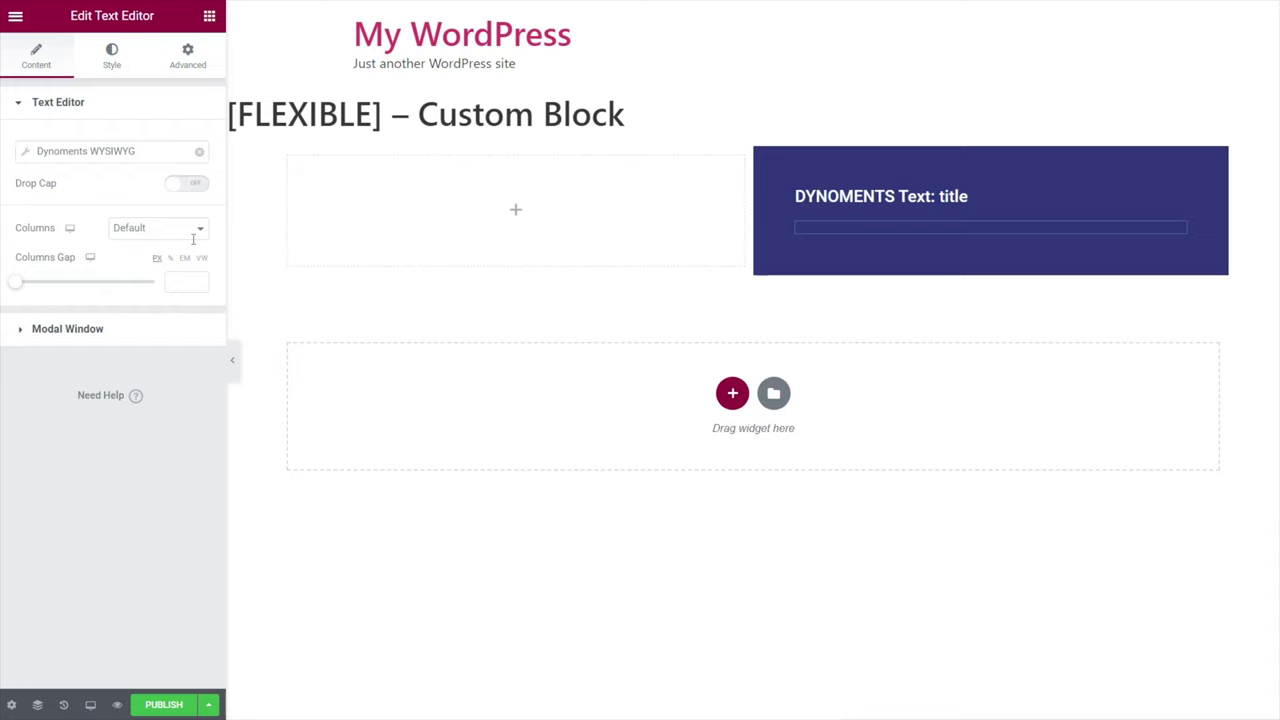
left_click(24, 153)
left_click(190, 237)
left_click(152, 305)
left_click(122, 484)
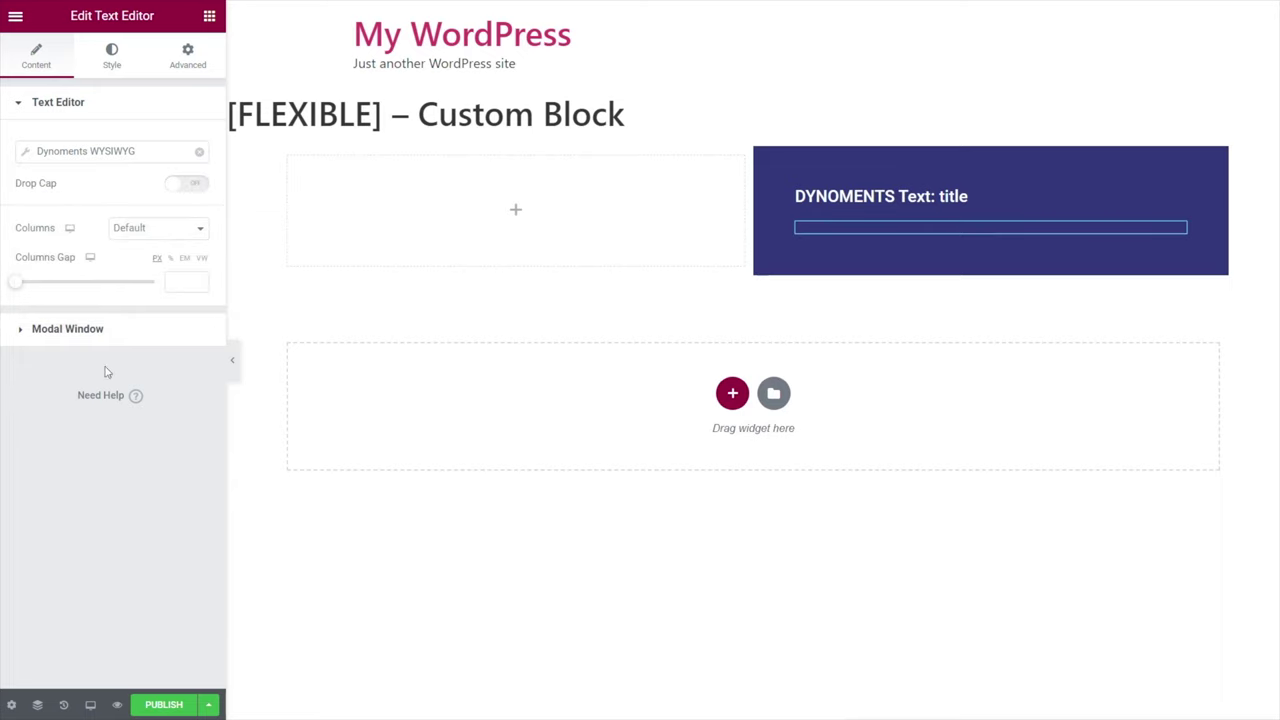
Set the Text Editor's text colour to semi-transparent white #FFFFFFBD and reduce its font size.
left_click(112, 57)
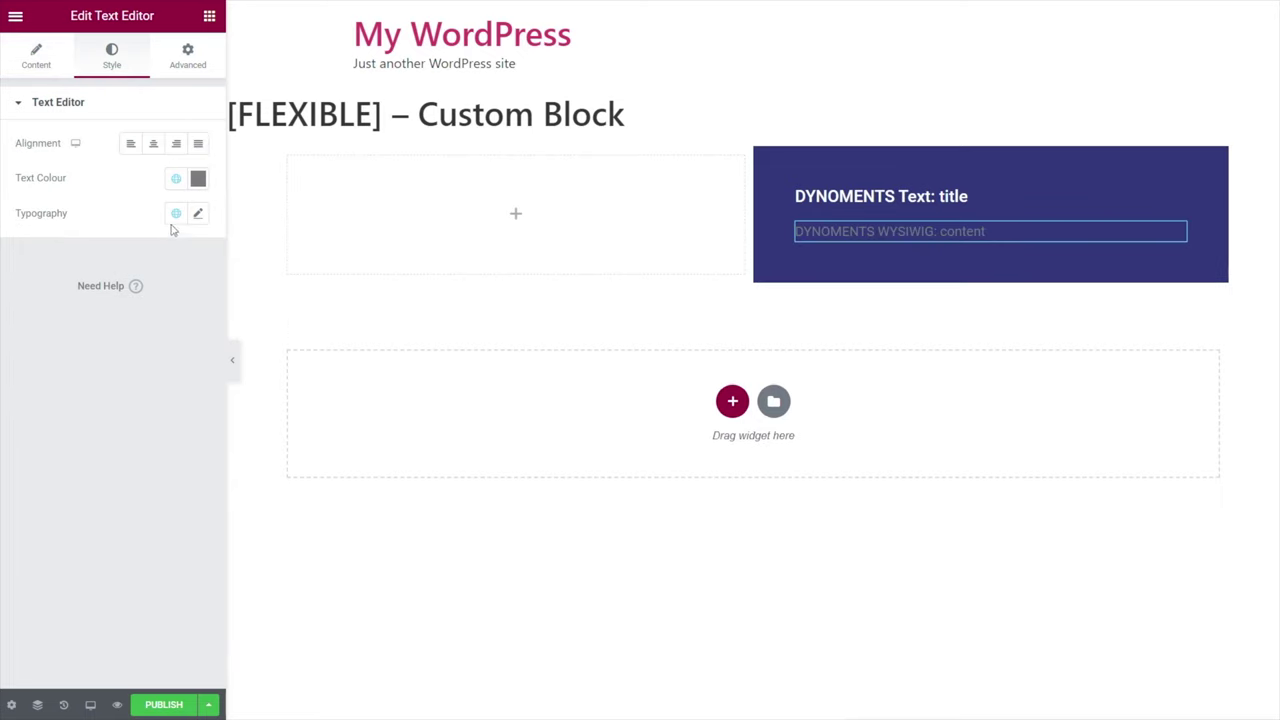
left_click(198, 178)
mouse_move(170, 336)
left_mouse_down()
mouse_move(149, 274)
mouse_move(103, 229)
left_mouse_up()
left_click_drag(301, 410, 251, 410)
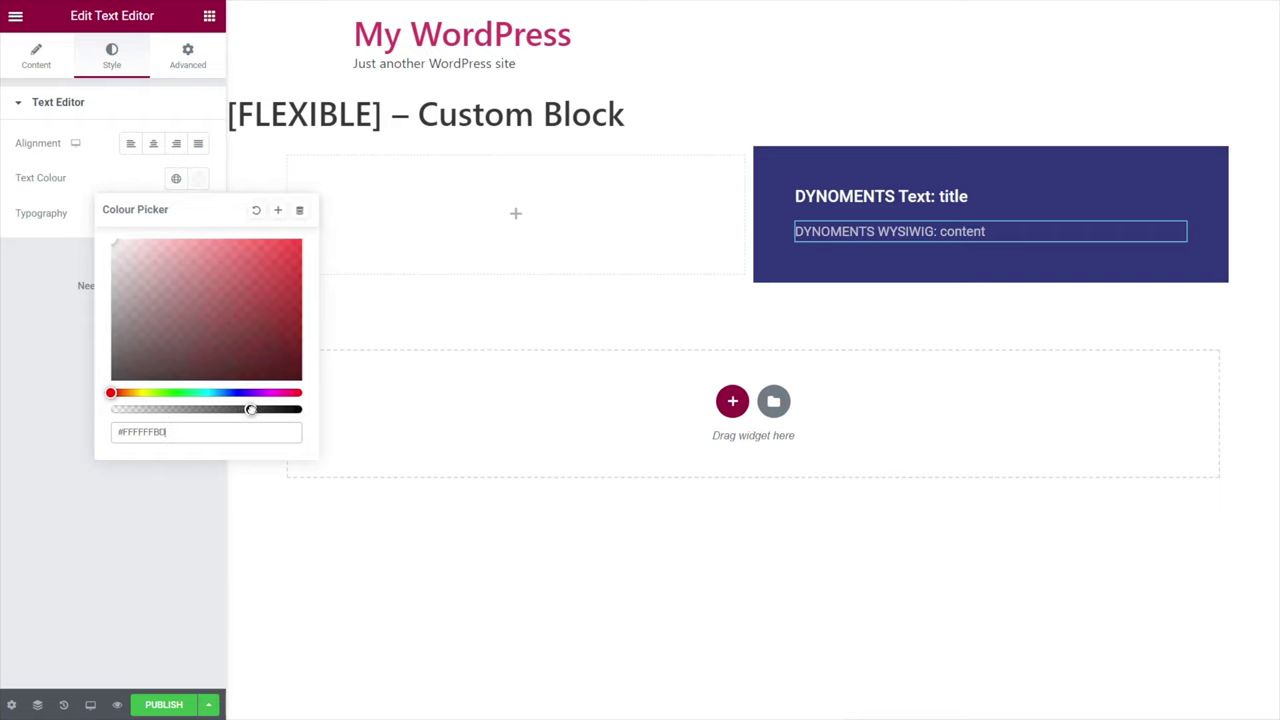
left_click(54, 294)
left_click(197, 213)
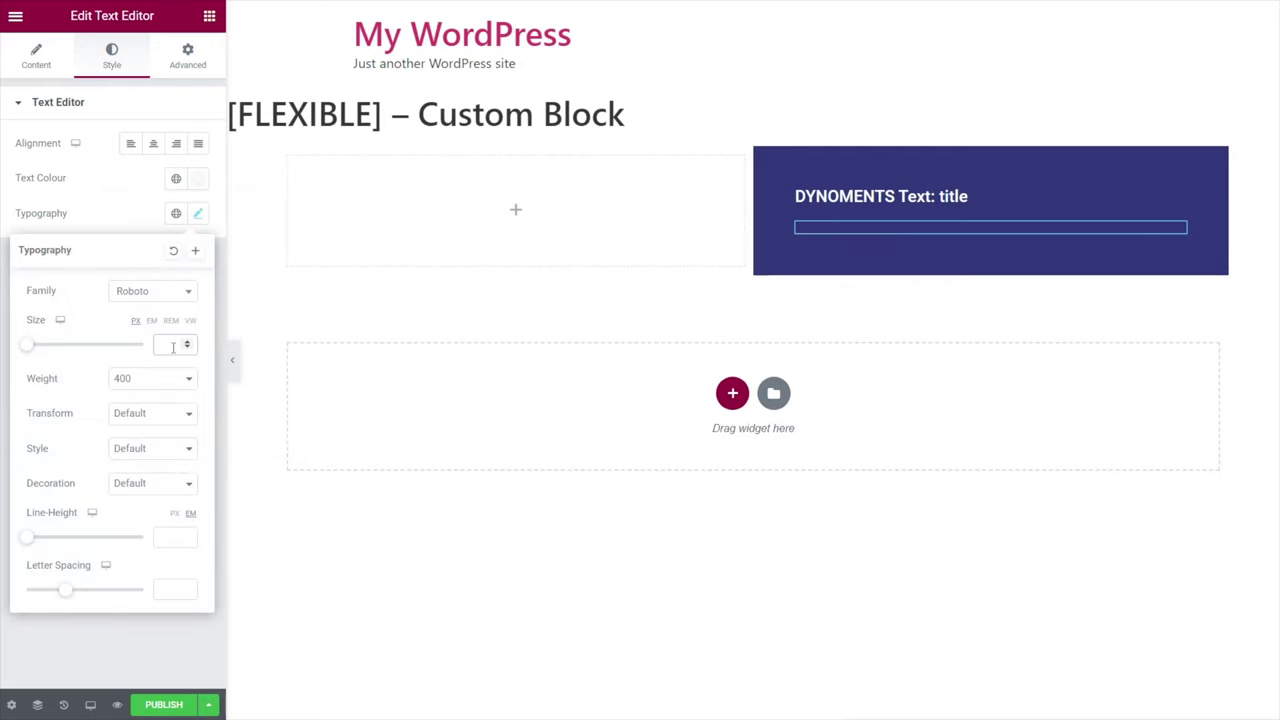
left_click(134, 668)
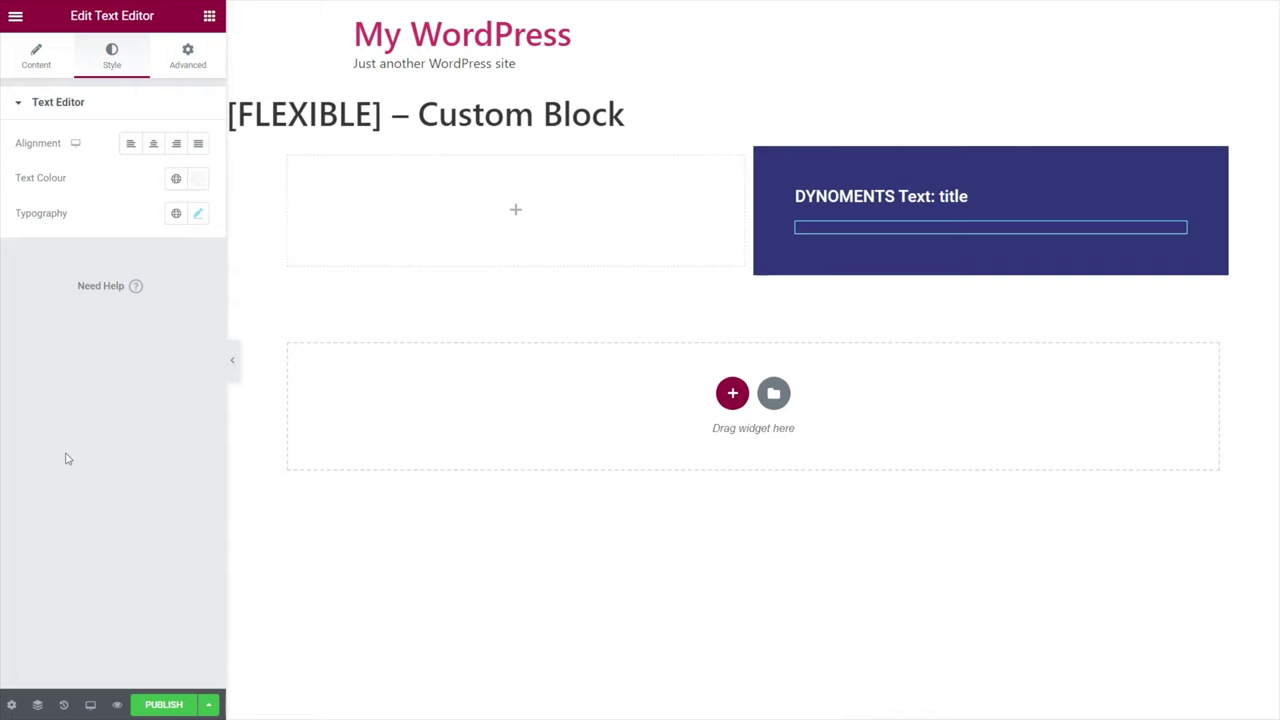
Add a Button widget below the text and bind its label to Dynoments Text with the Content Block's Button Text field.
left_click(209, 18)
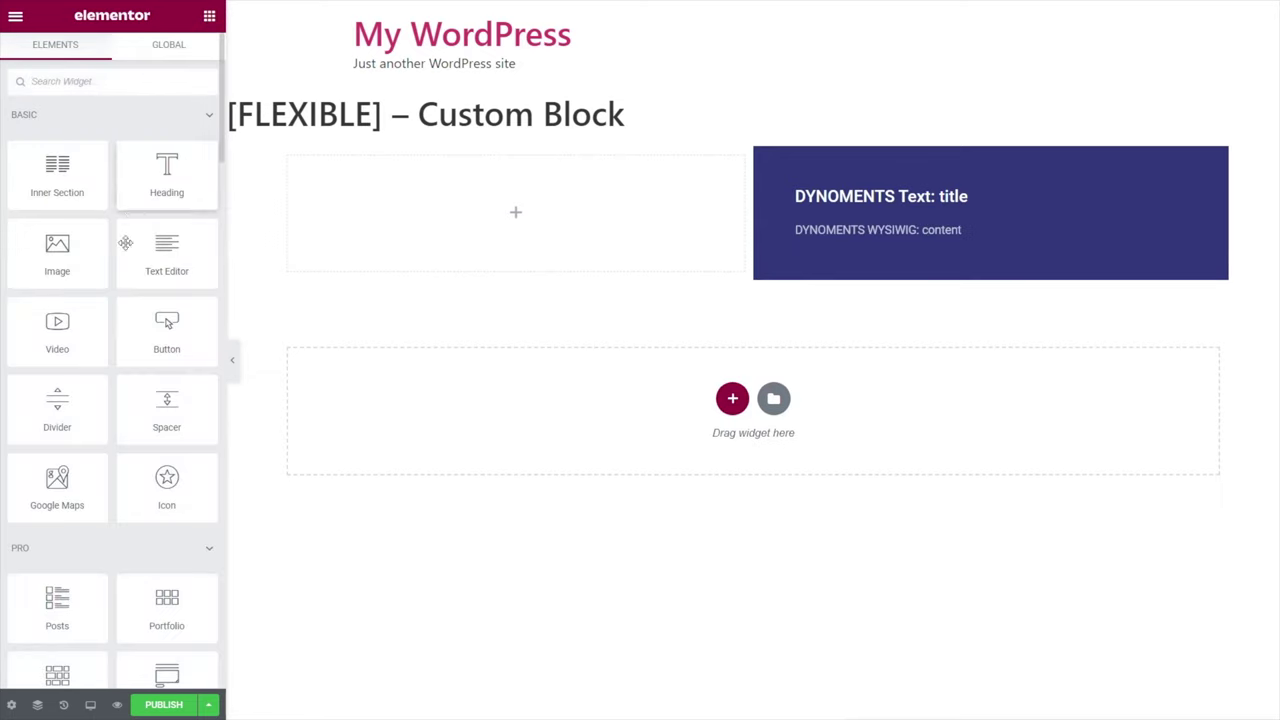
left_click_drag(168, 328, 840, 278)
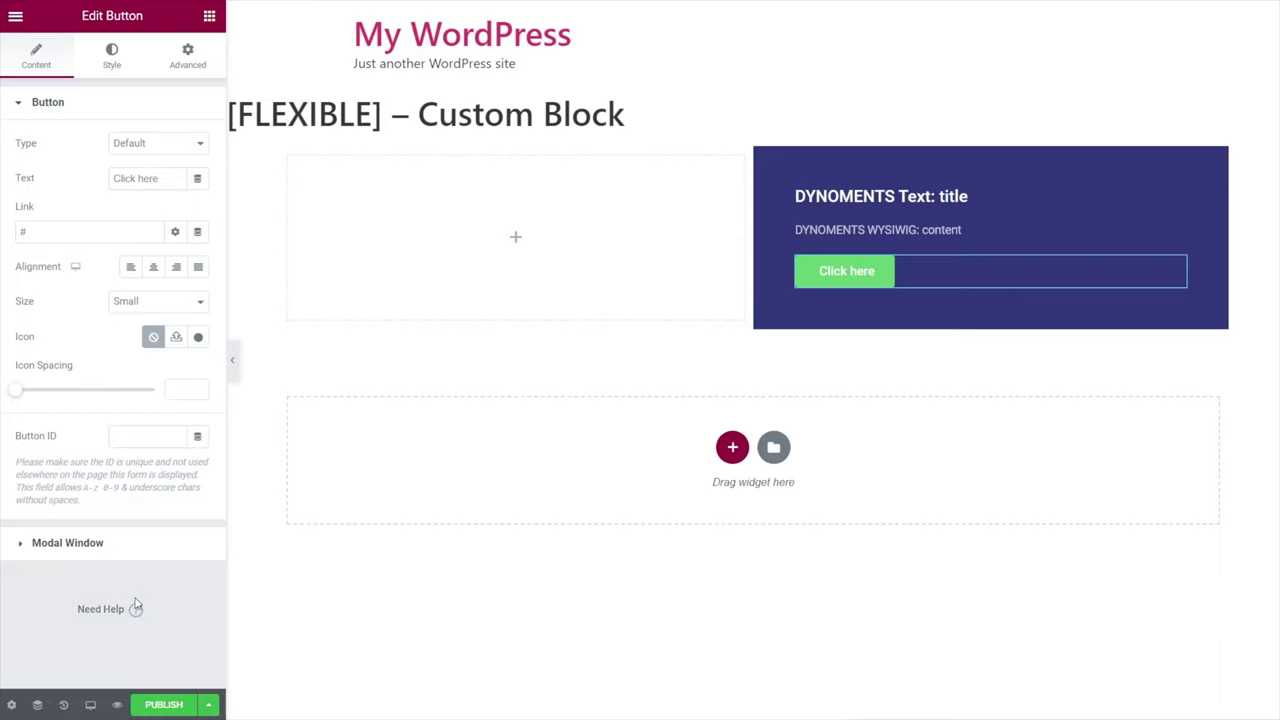
left_click(199, 180)
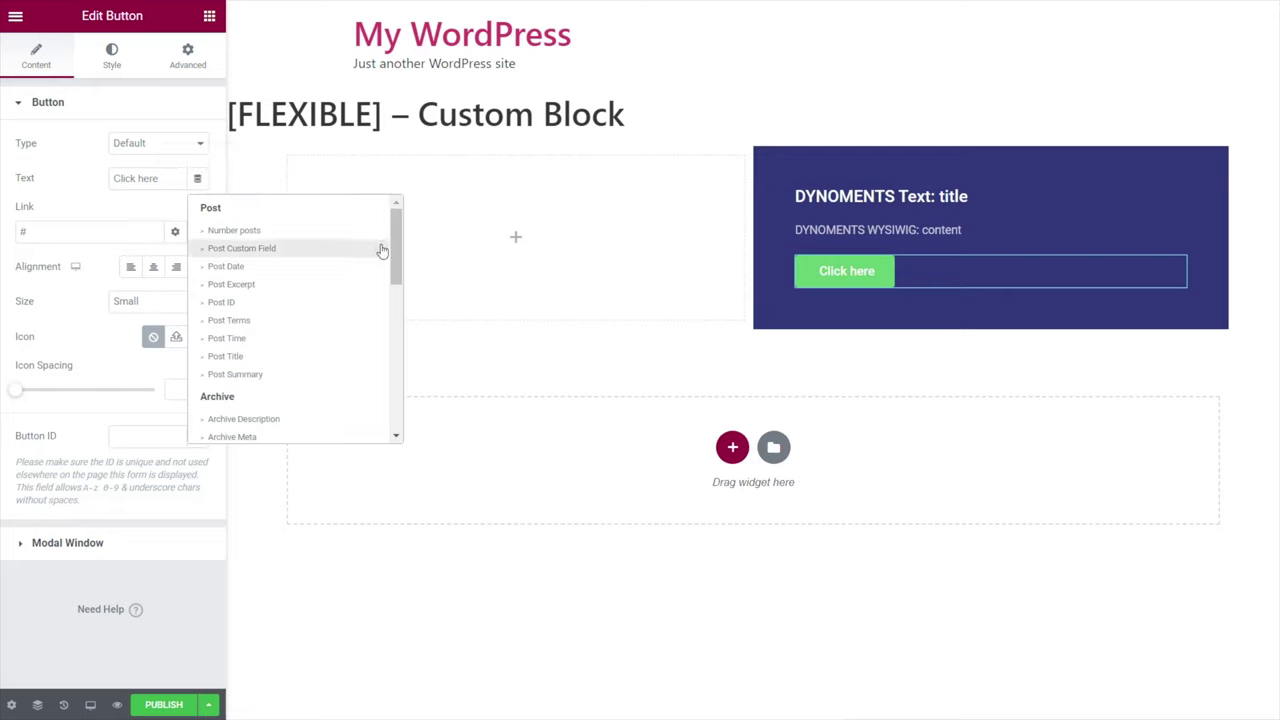
left_click_drag(392, 252, 408, 425)
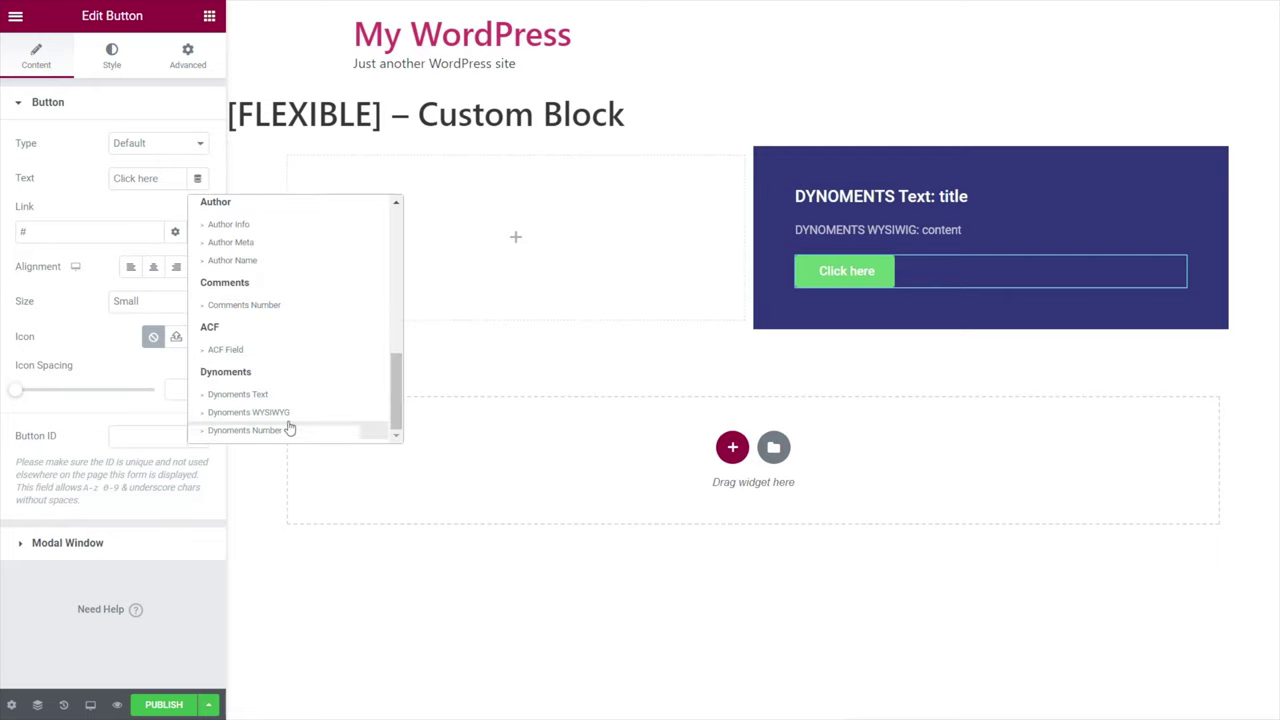
left_click(266, 395)
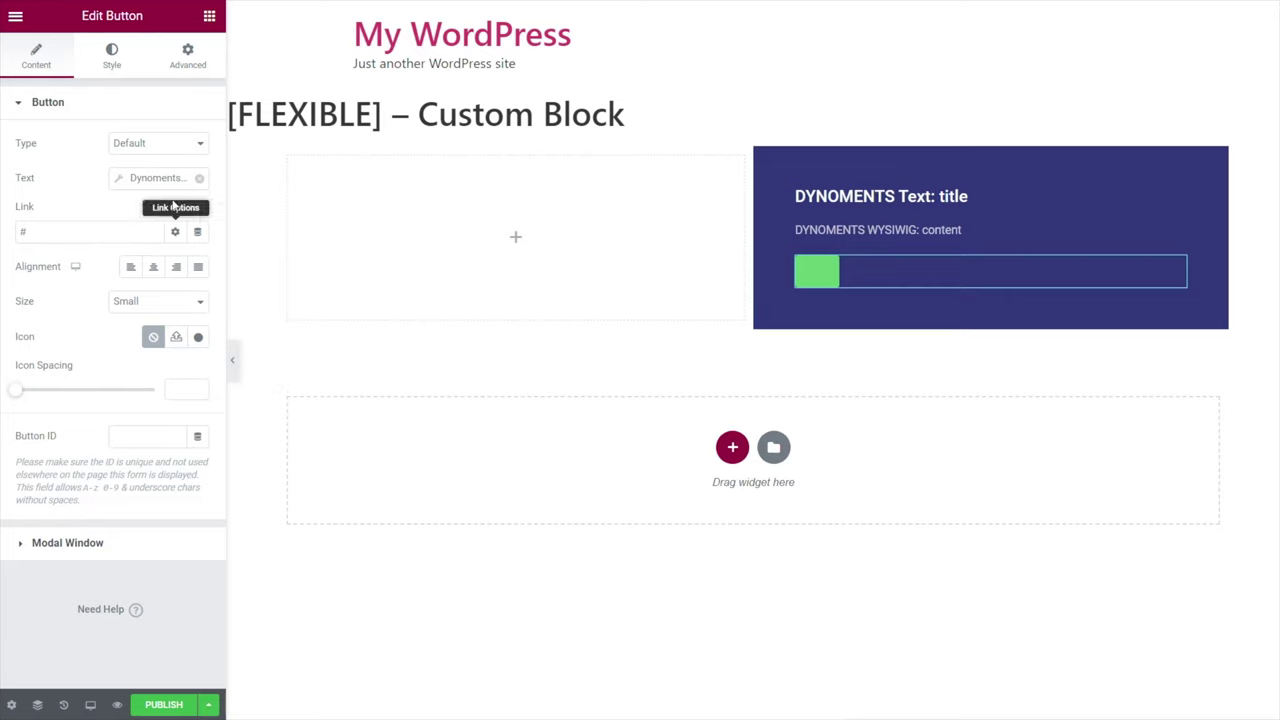
left_click(117, 185)
left_click(270, 251)
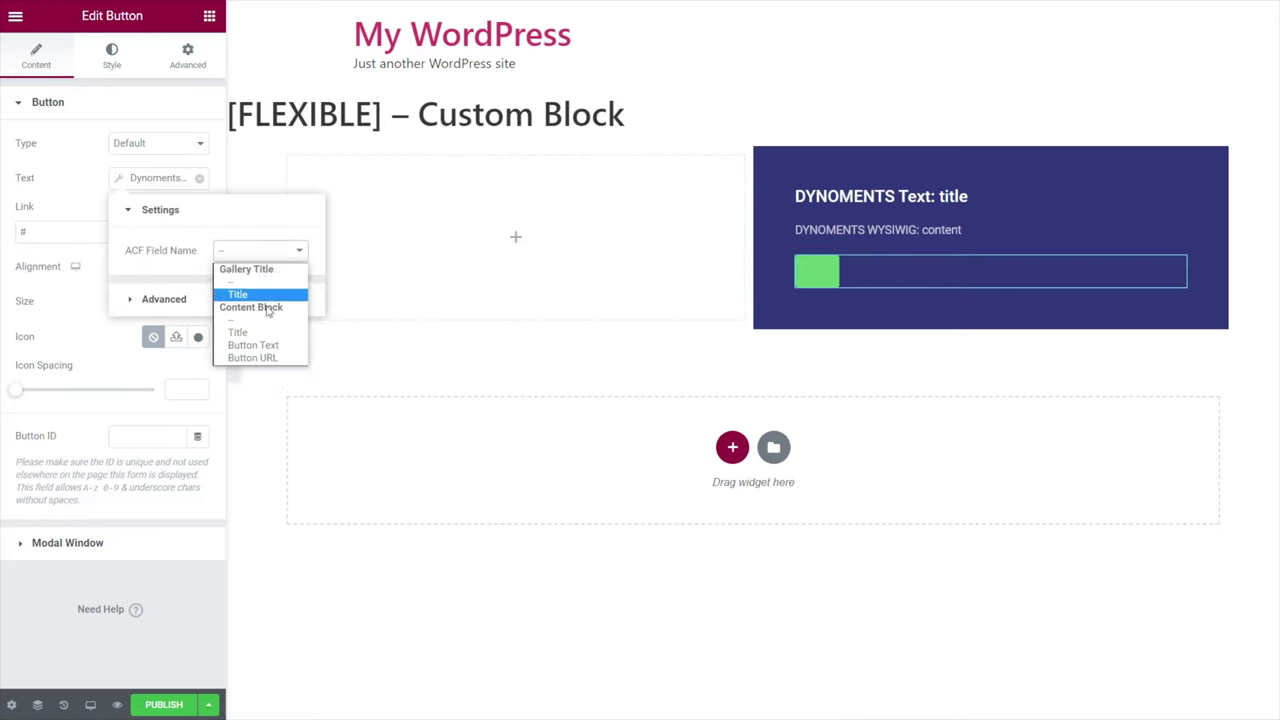
left_click(262, 345)
left_click(417, 354)
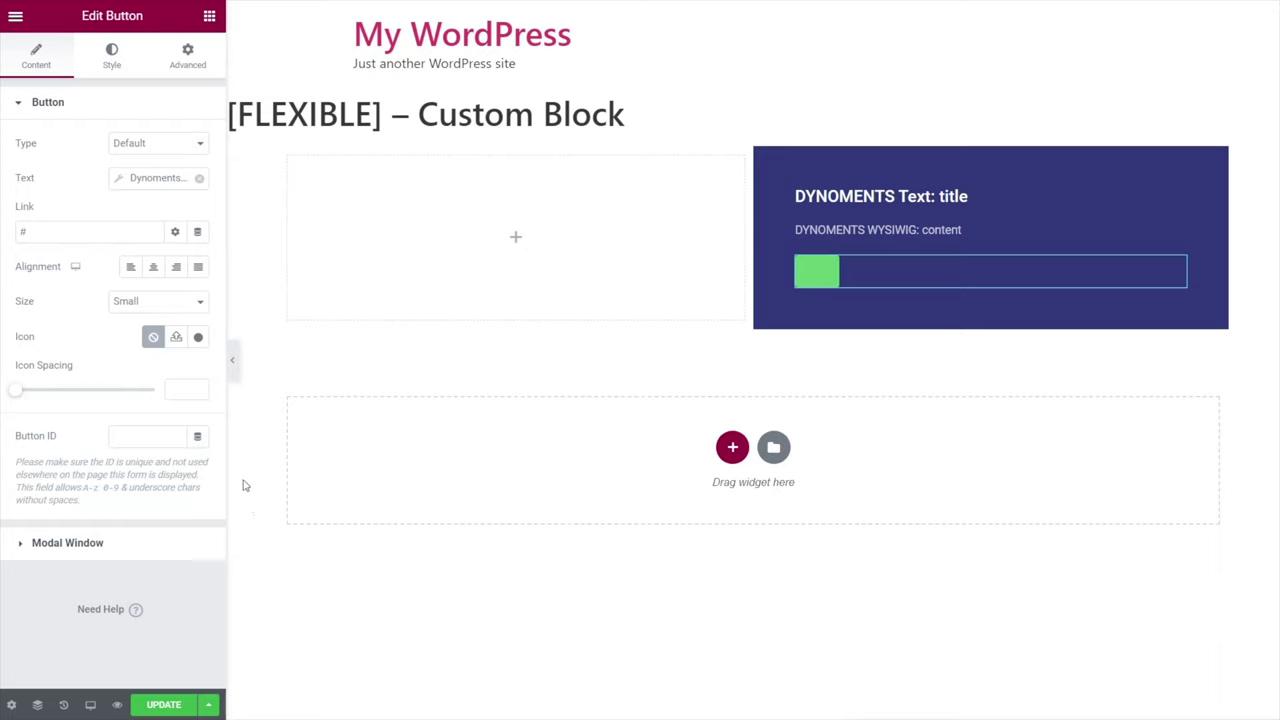
Bind the button's link to the Dynoments Url dynamic tag with the Button URL field.
left_click(197, 232)
left_click_drag(396, 330, 403, 443)
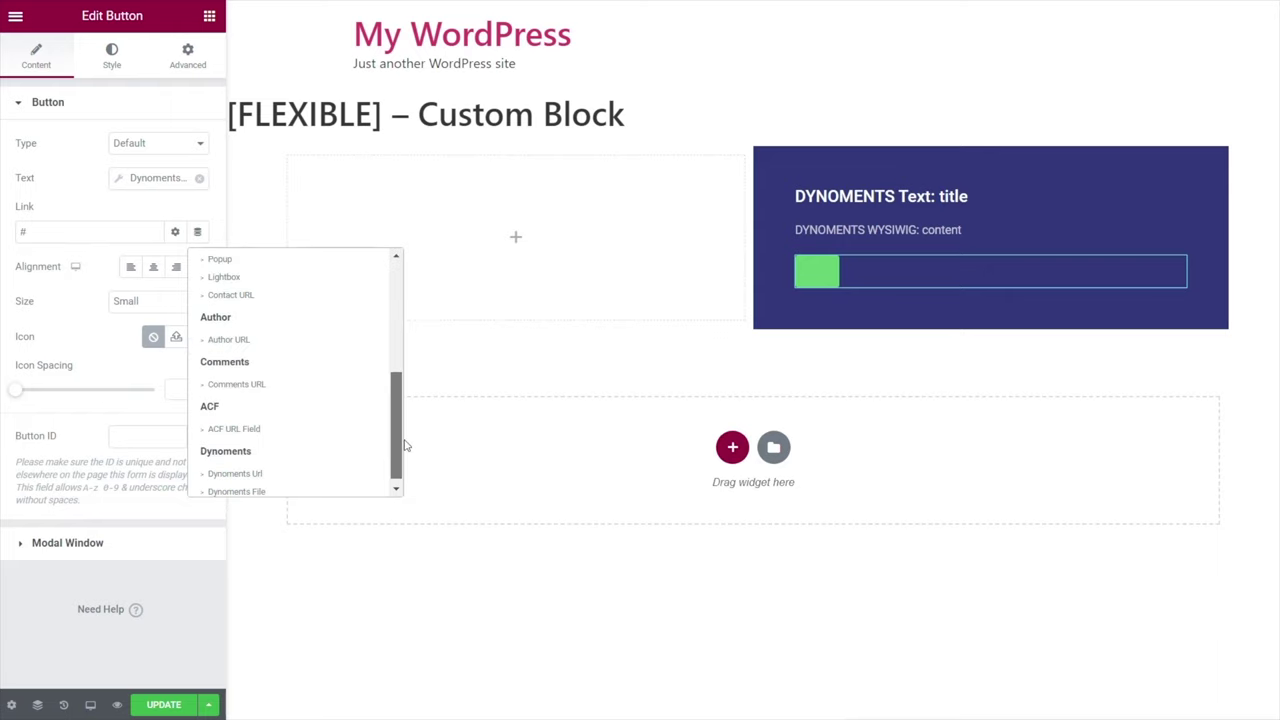
left_click(235, 466)
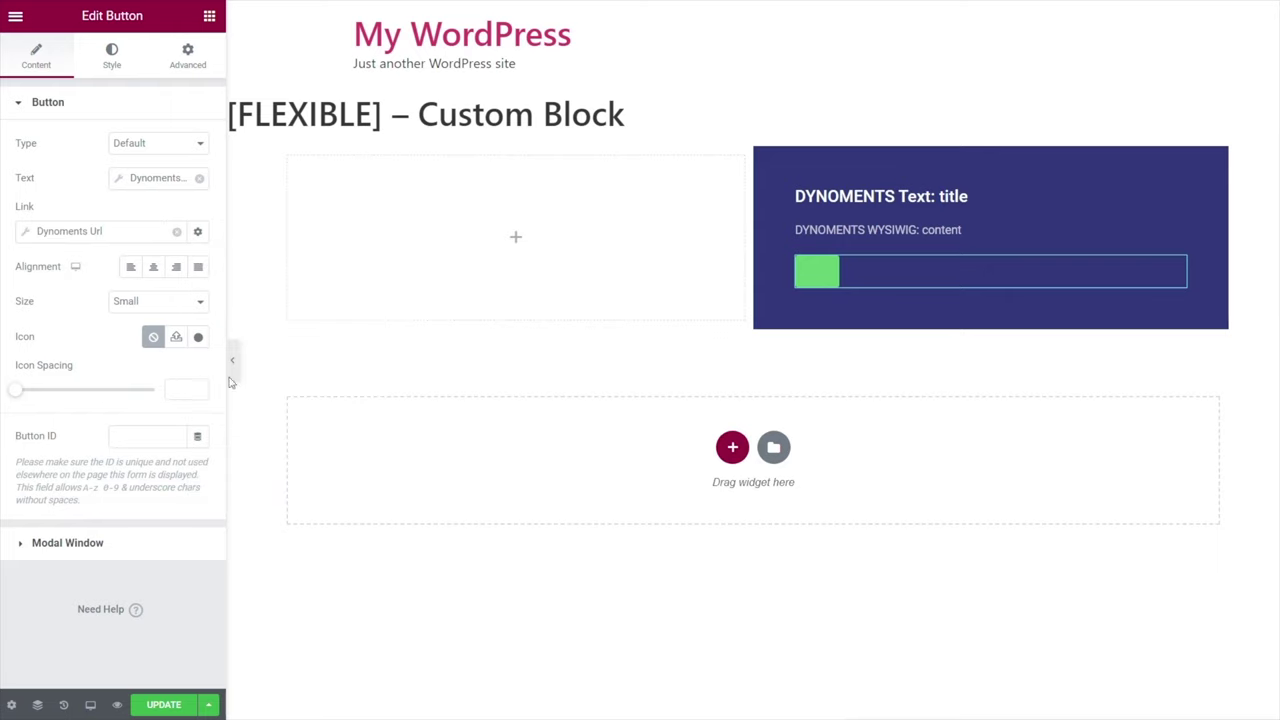
left_click(24, 240)
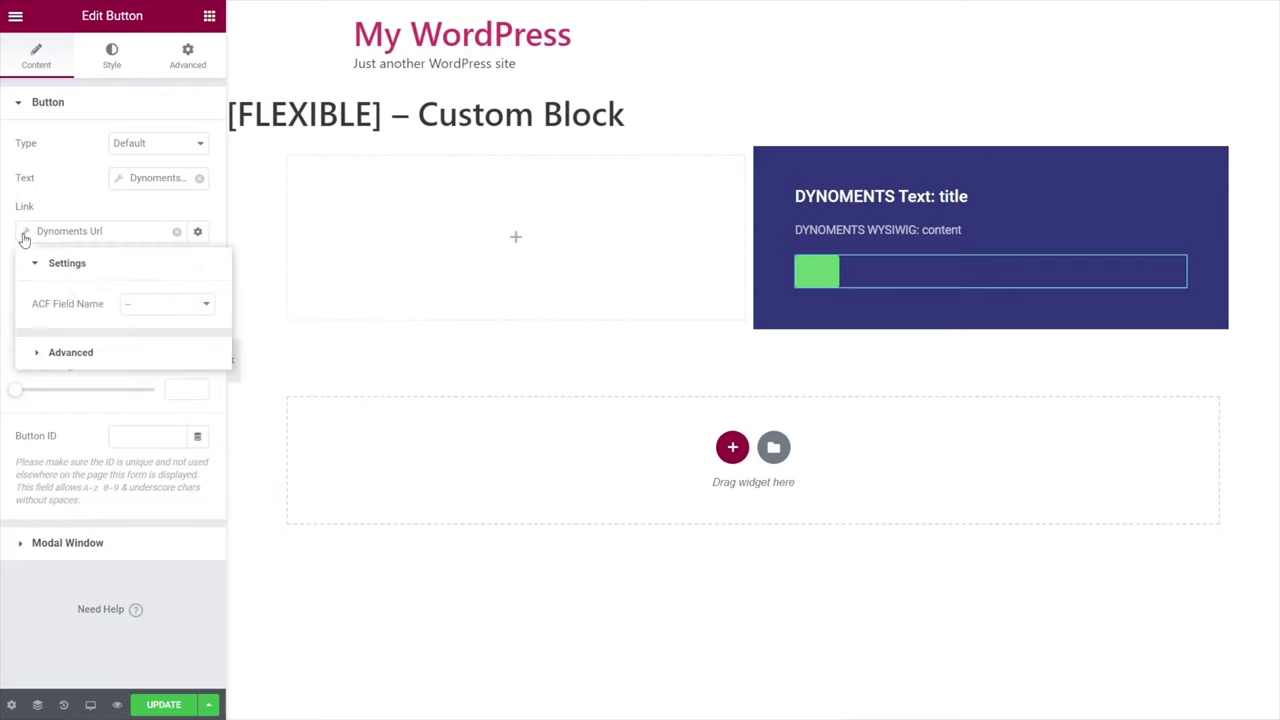
left_click(158, 310)
left_click(162, 348)
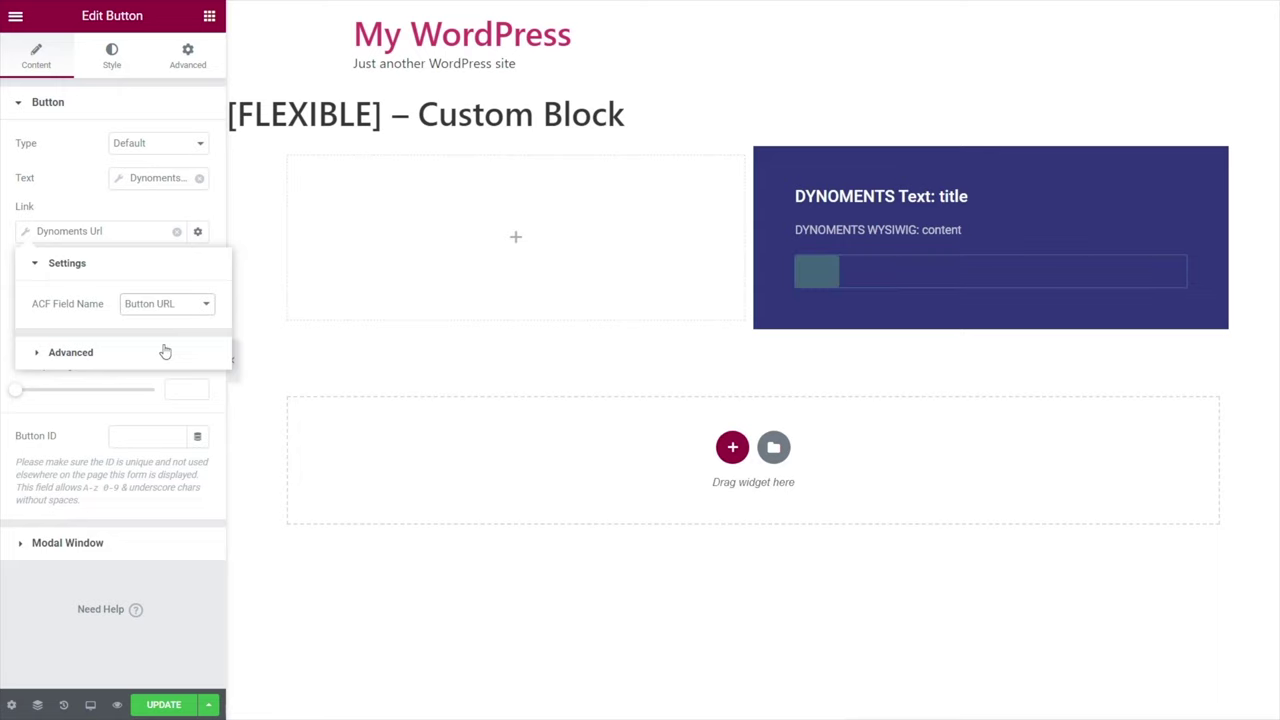
left_click(71, 650)
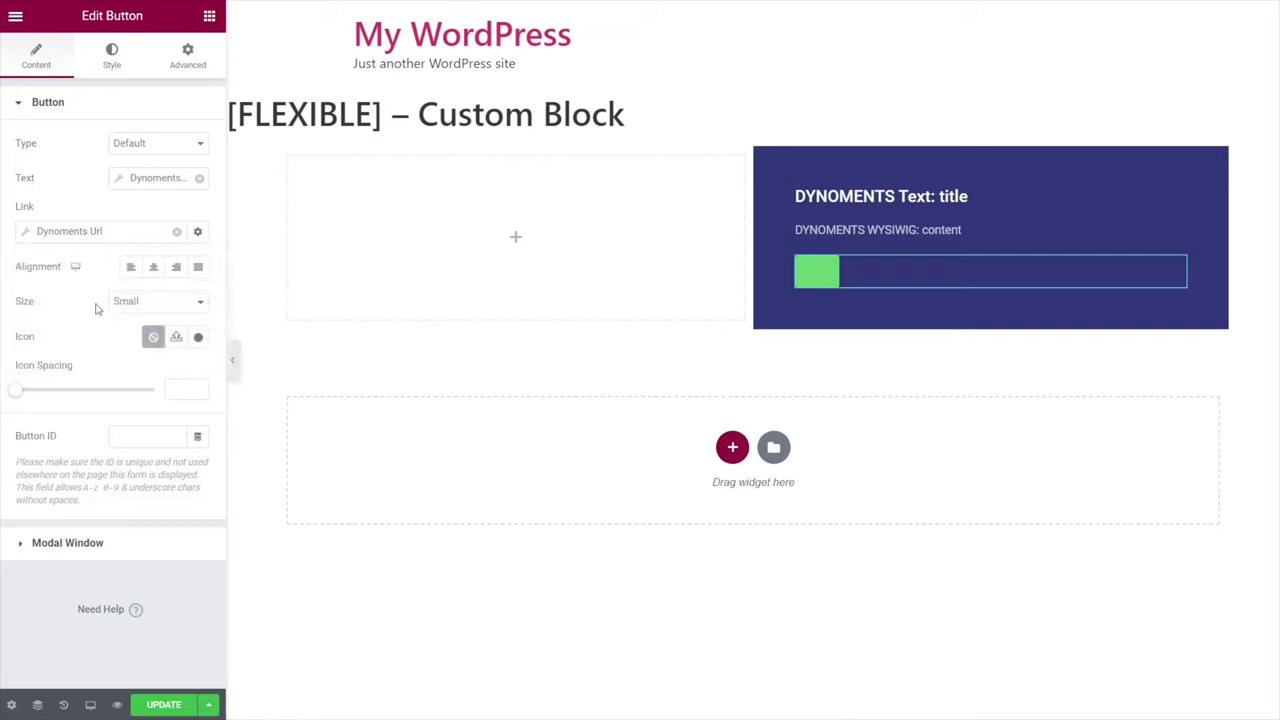
Set the button's text colour to white #FFFFFF and its background colour to grey #9B9B9B.
left_click(199, 233)
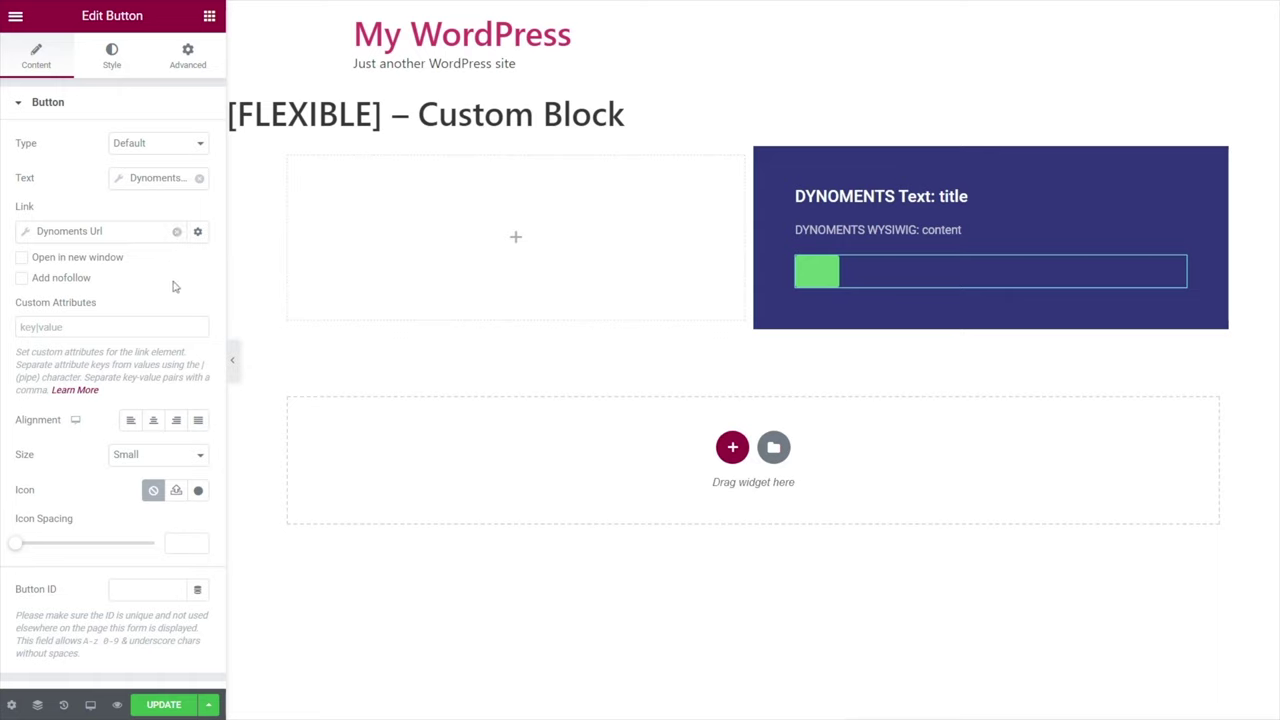
left_click(112, 56)
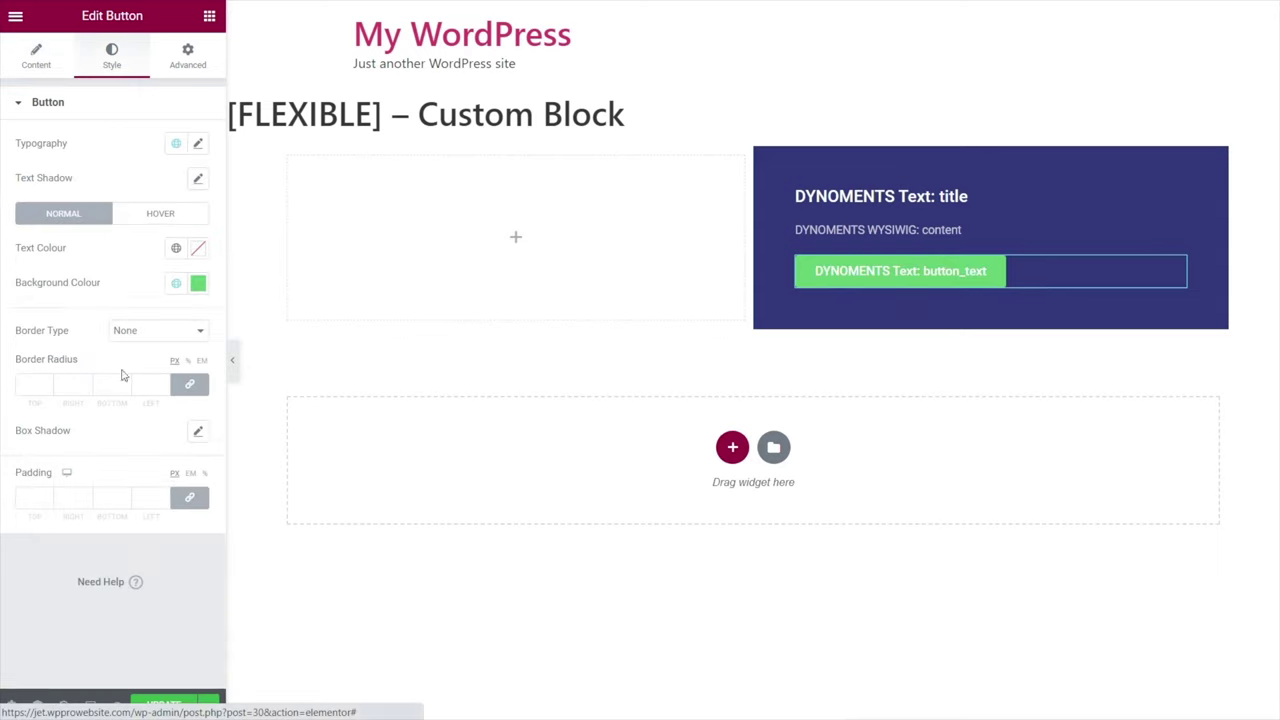
left_click(176, 248)
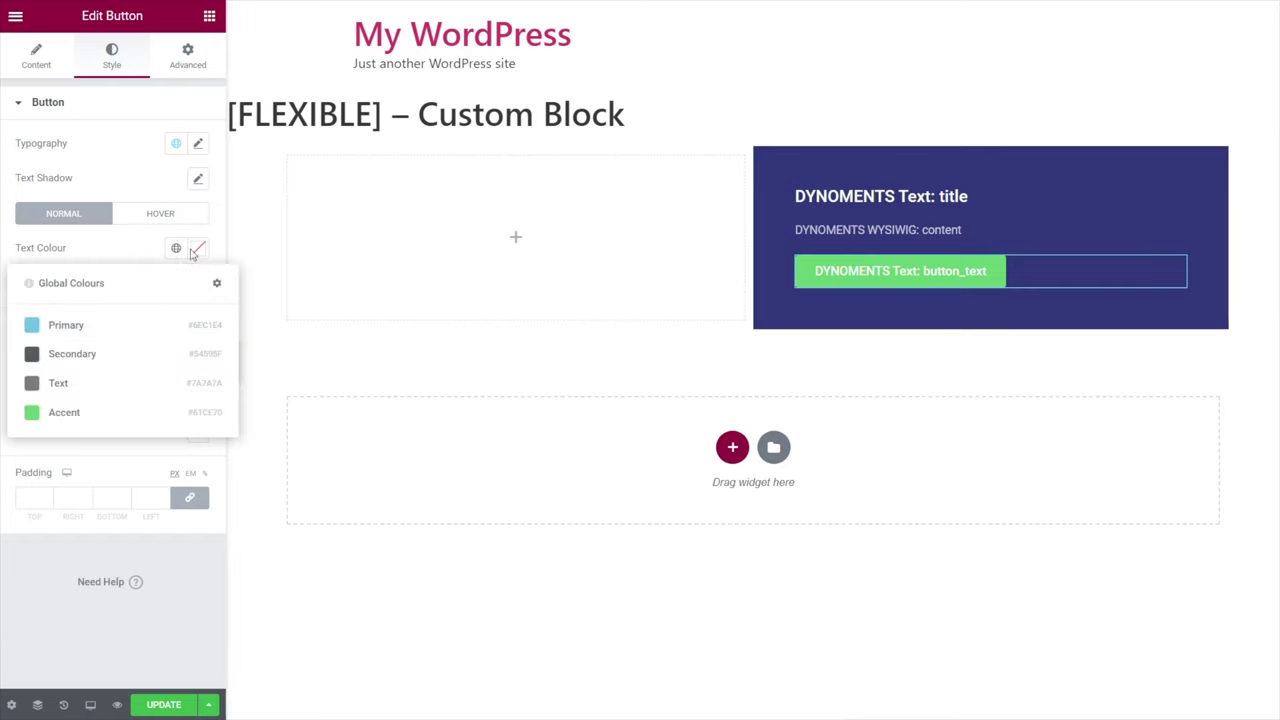
left_click(197, 249)
left_click(100, 297)
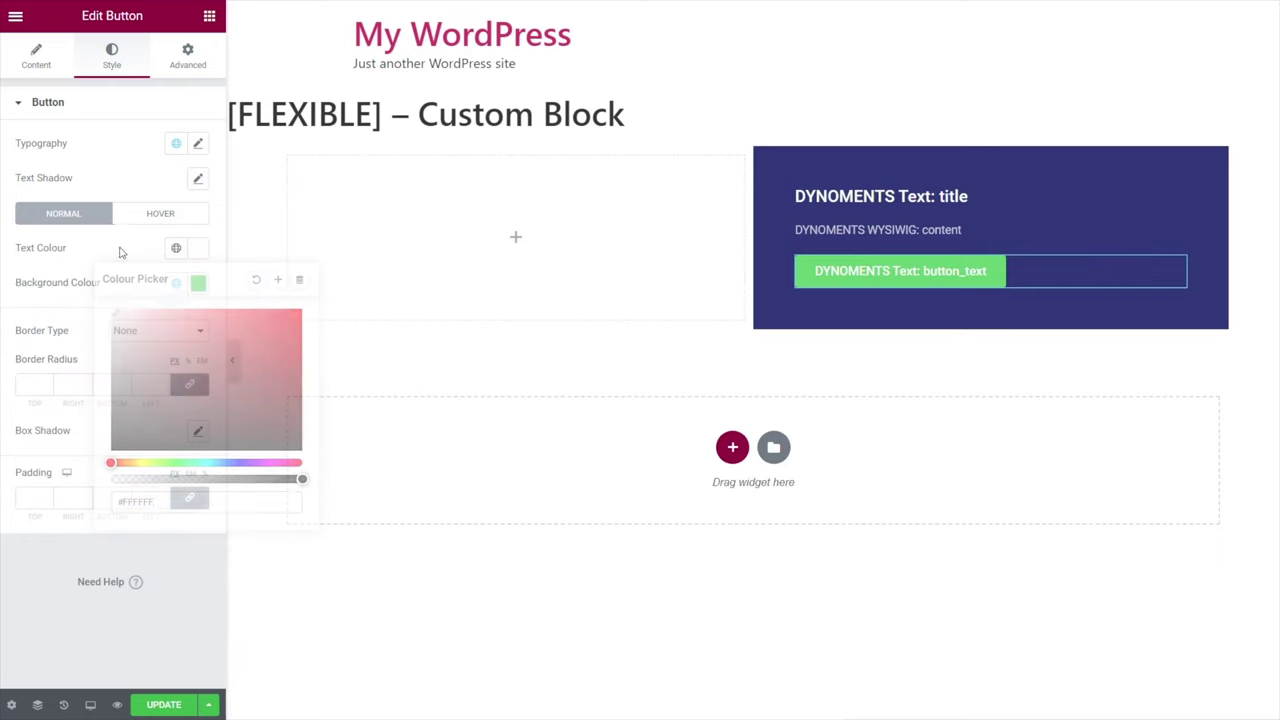
left_click(197, 283)
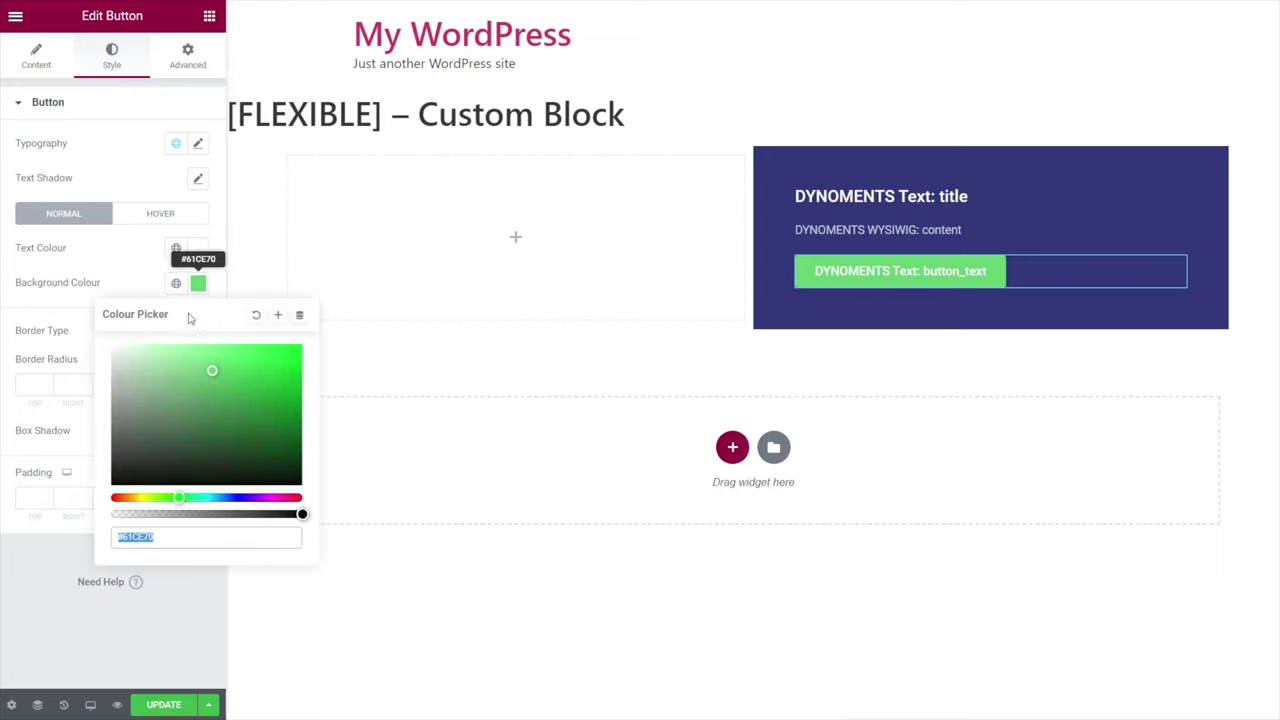
left_click_drag(183, 406, 103, 400)
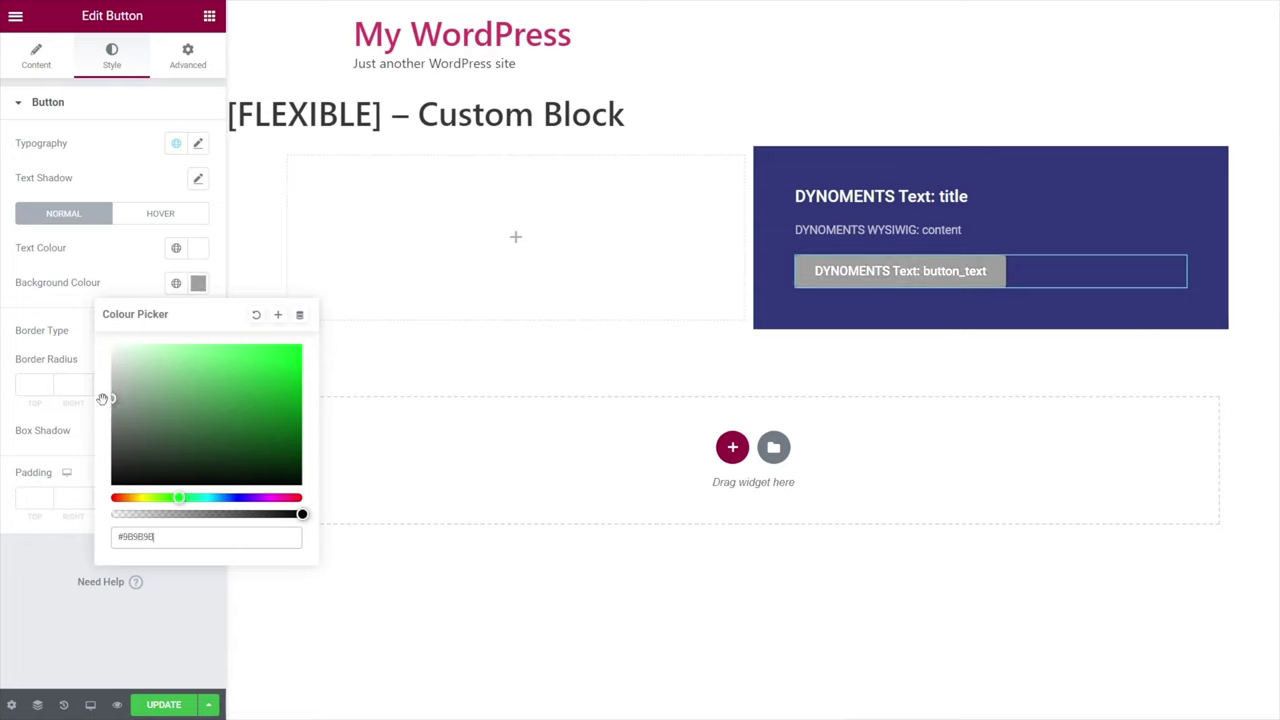
left_click(47, 596)
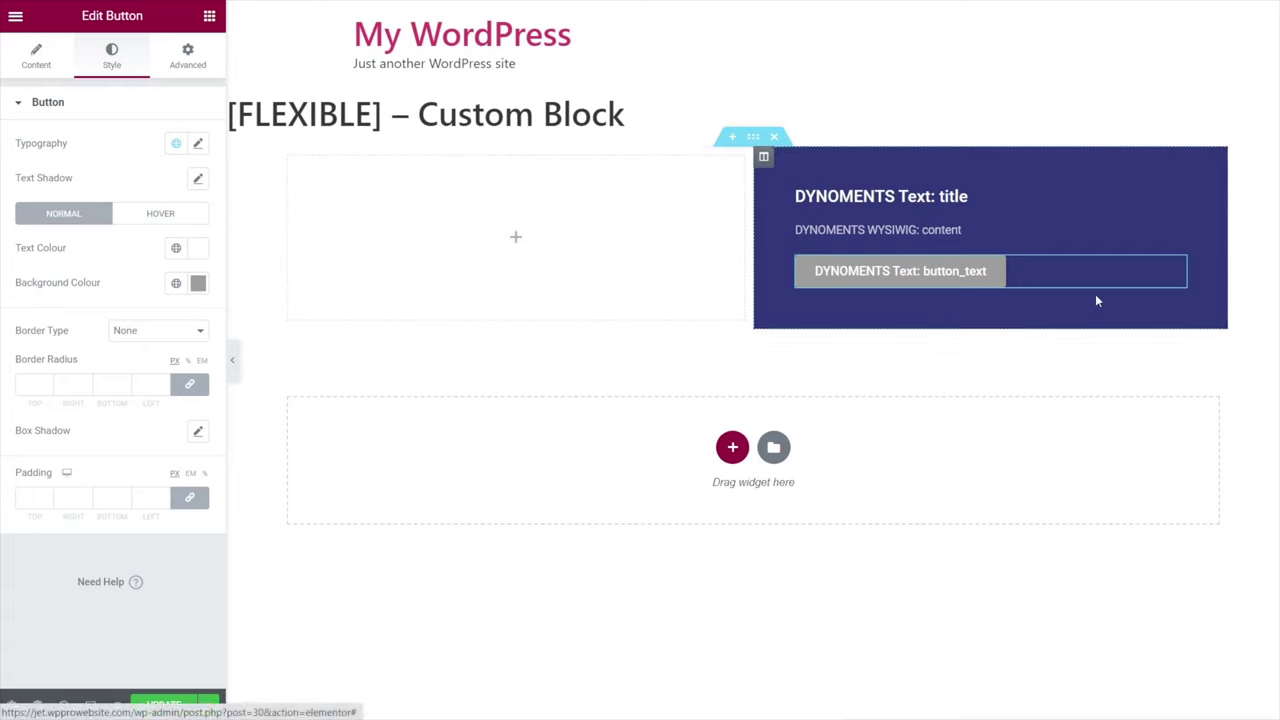
Bind the button's Dynamic Conditions tag to Dynoments Url with the Content Block's Button URL field.
left_click(188, 52)
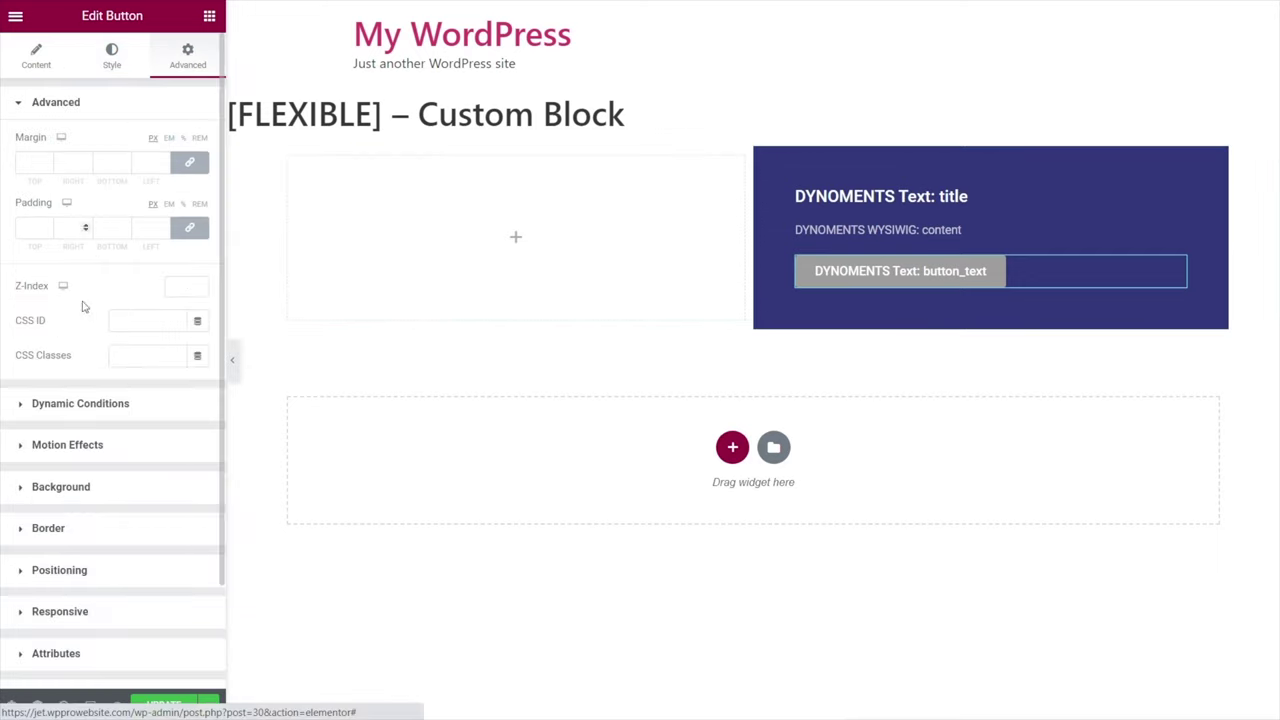
left_click(83, 404)
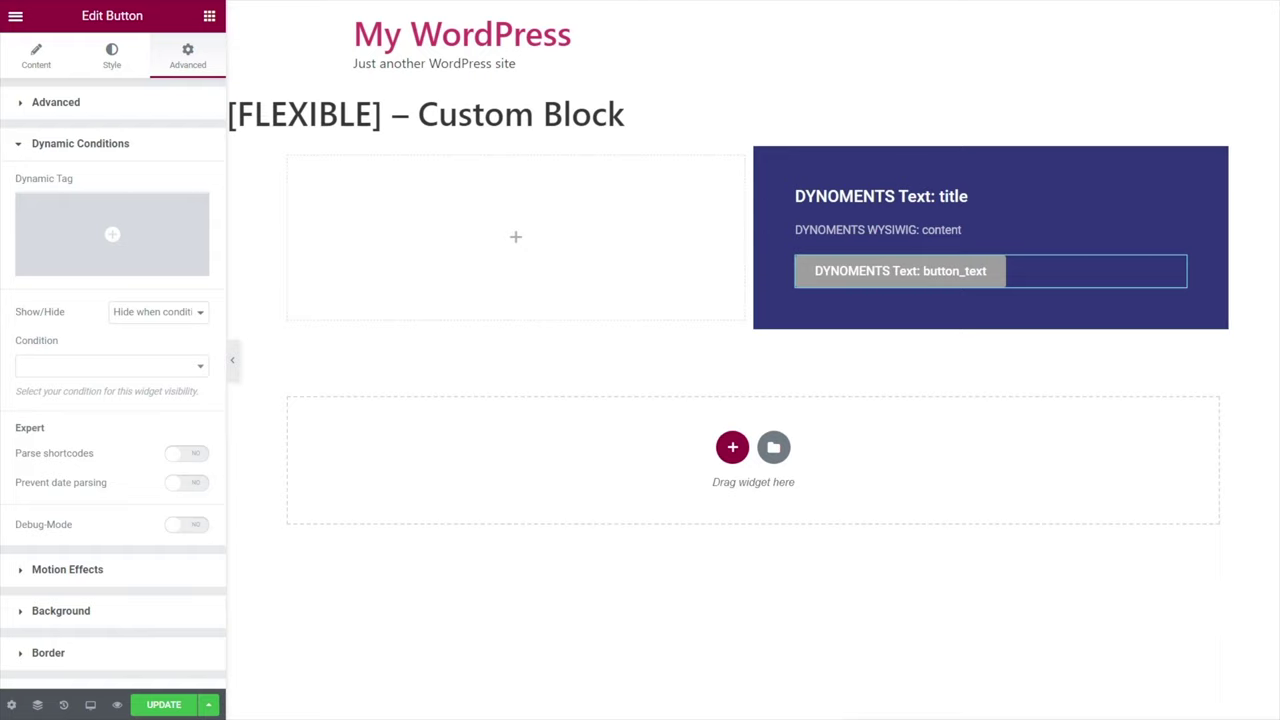
mouse_move(122, 234)
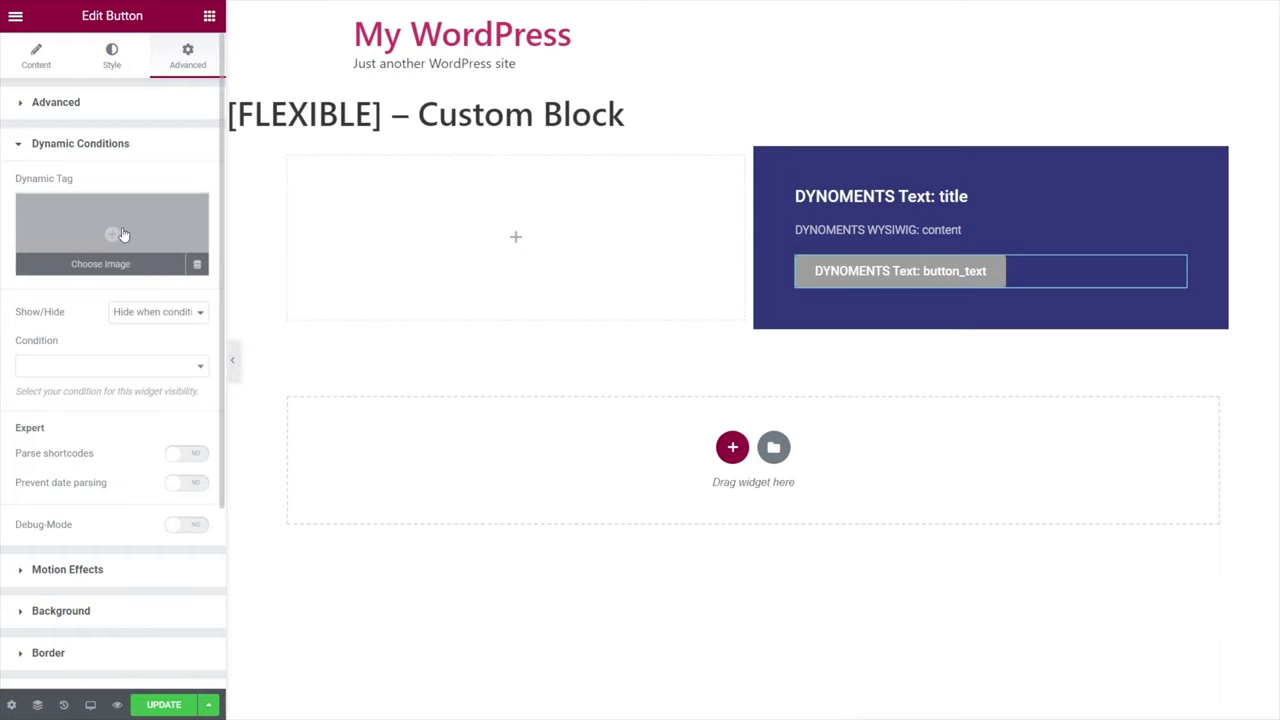
left_click(168, 240)
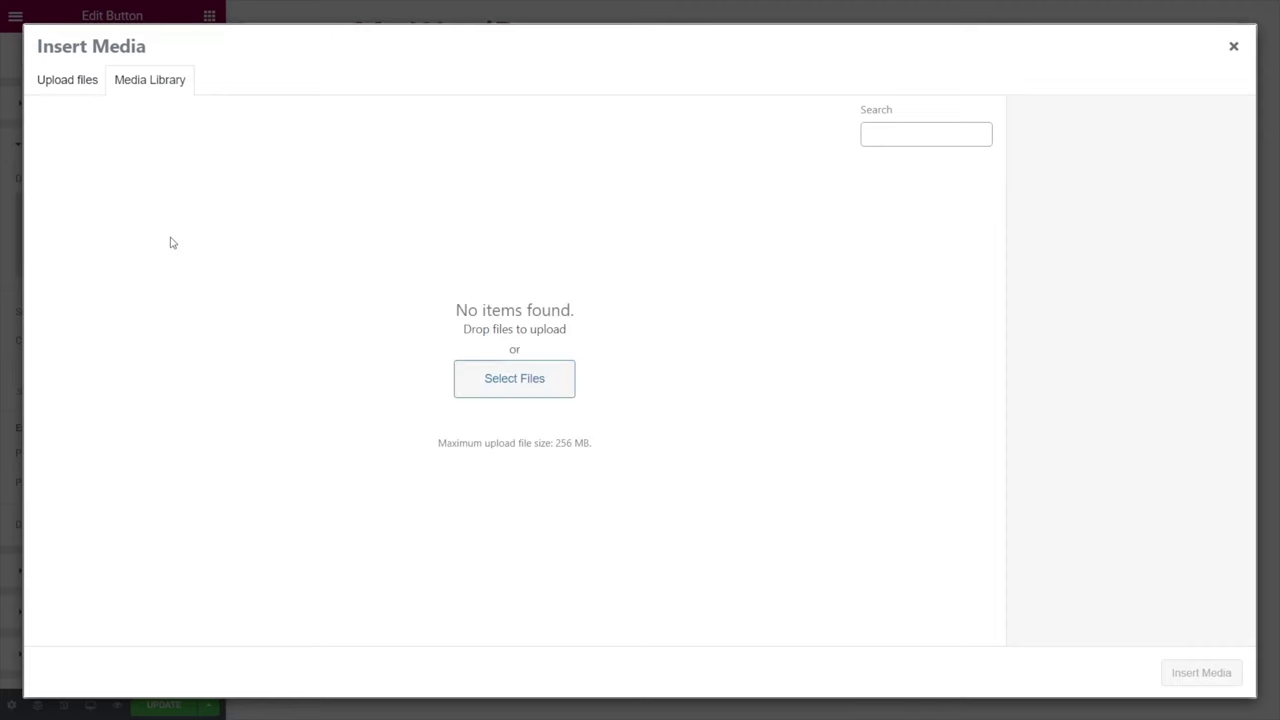
left_click(1231, 48)
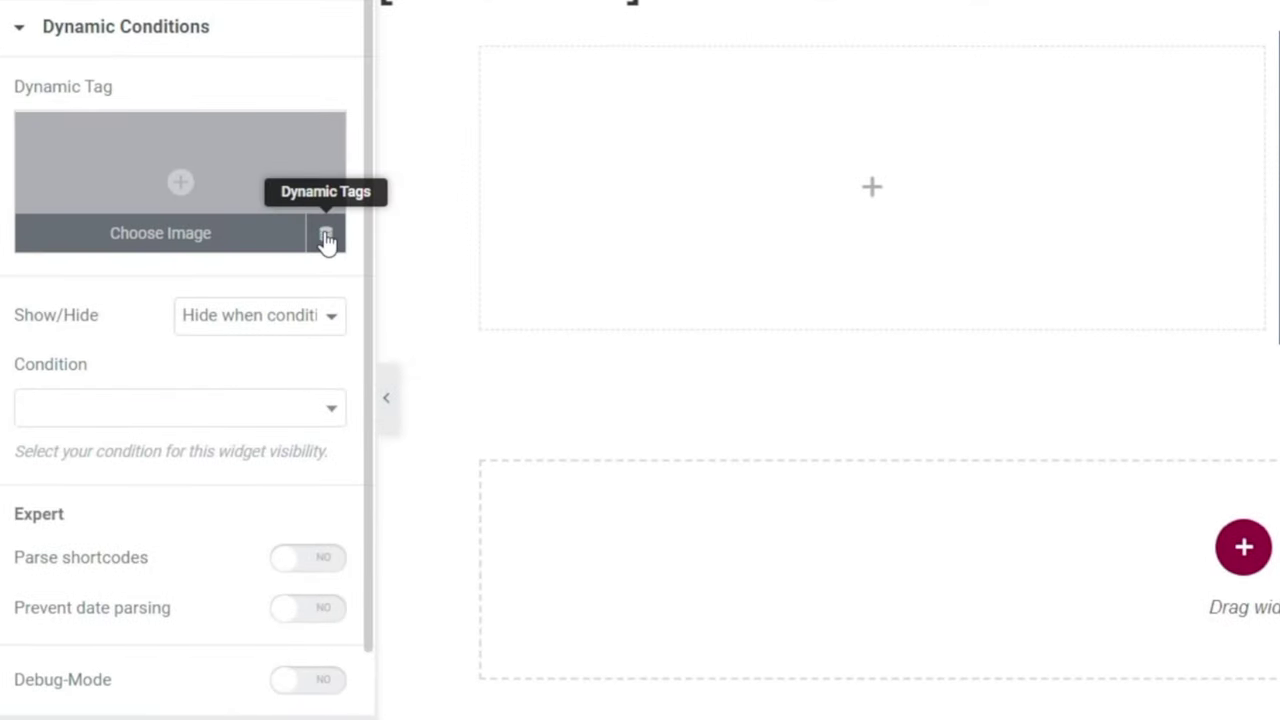
left_click(326, 238)
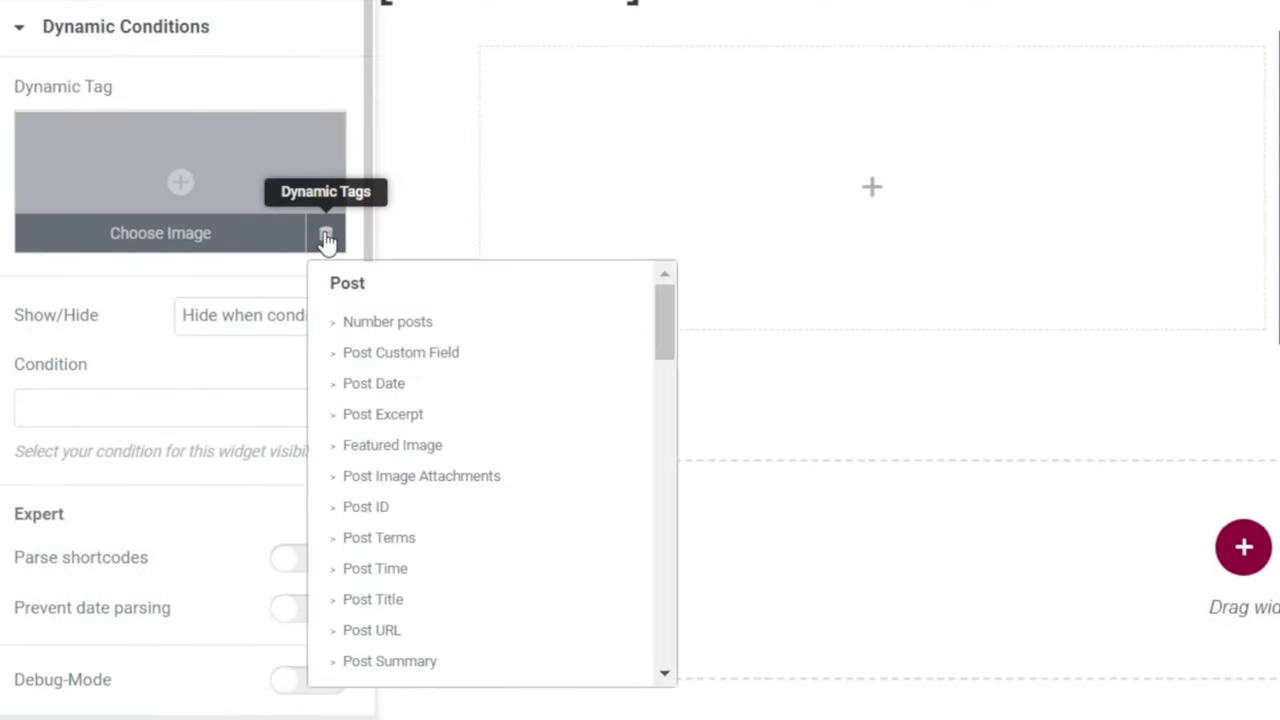
left_click_drag(666, 349, 666, 670)
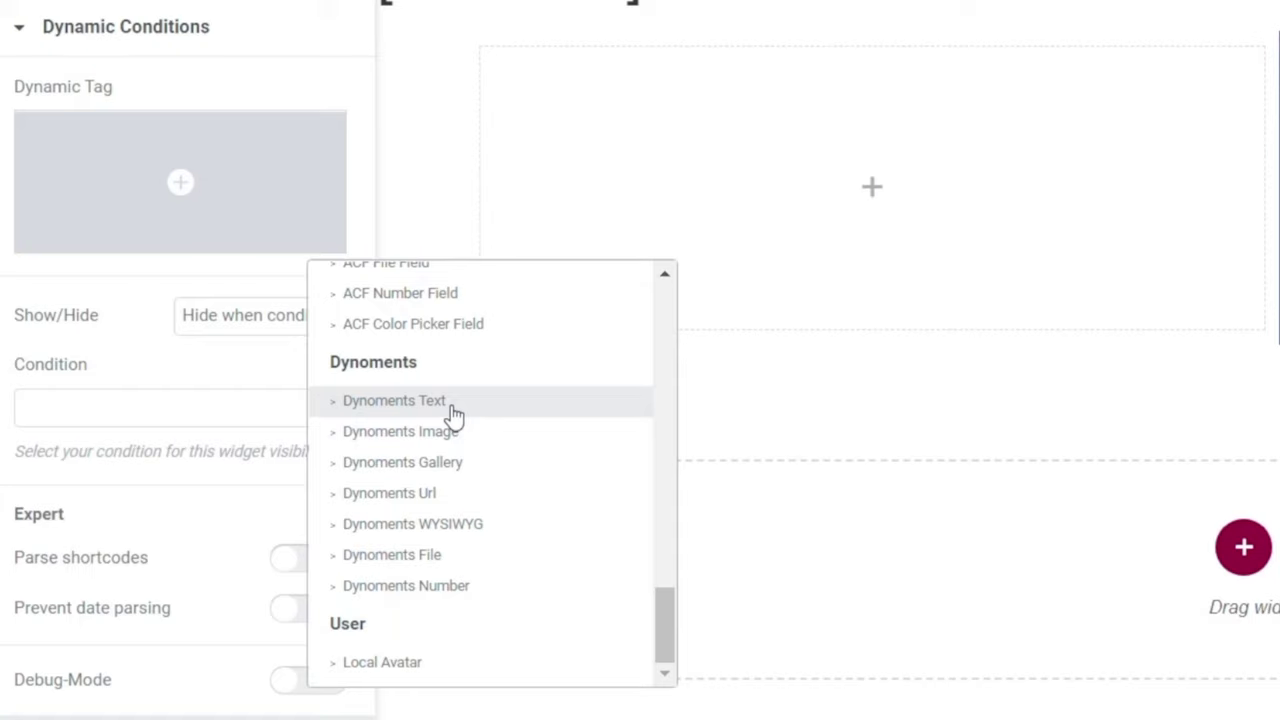
left_click(437, 496)
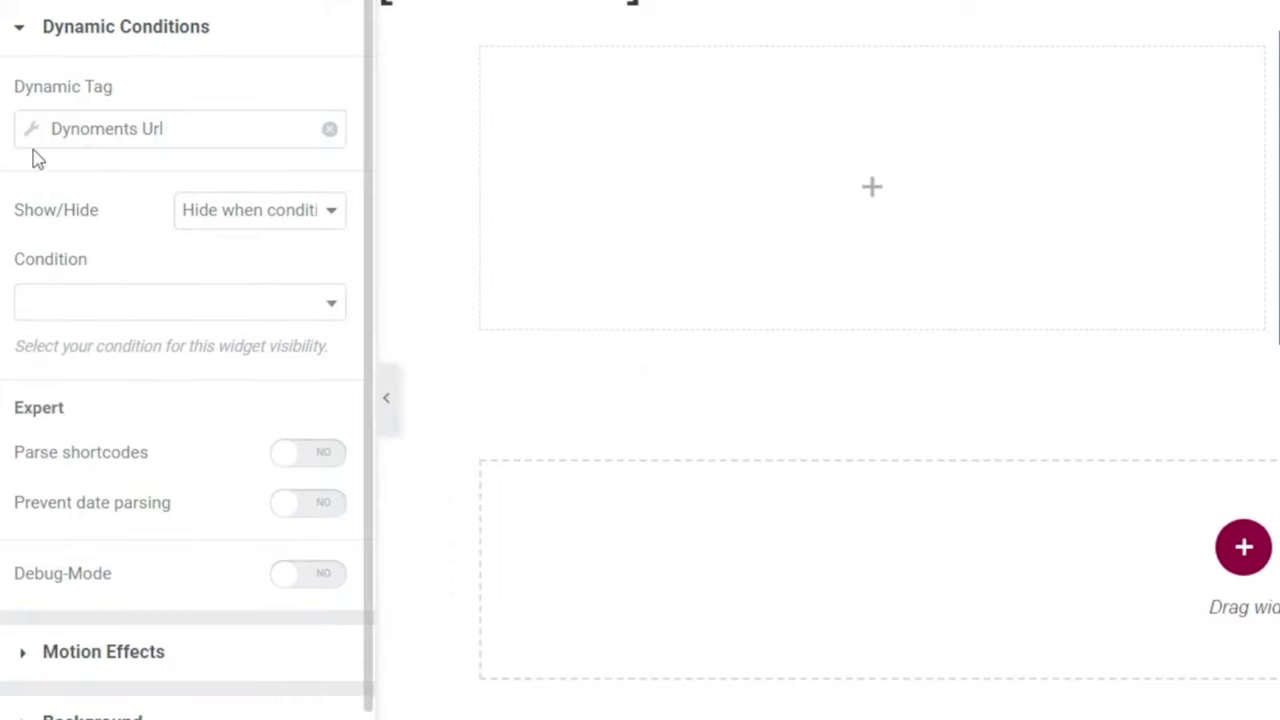
left_click(283, 255)
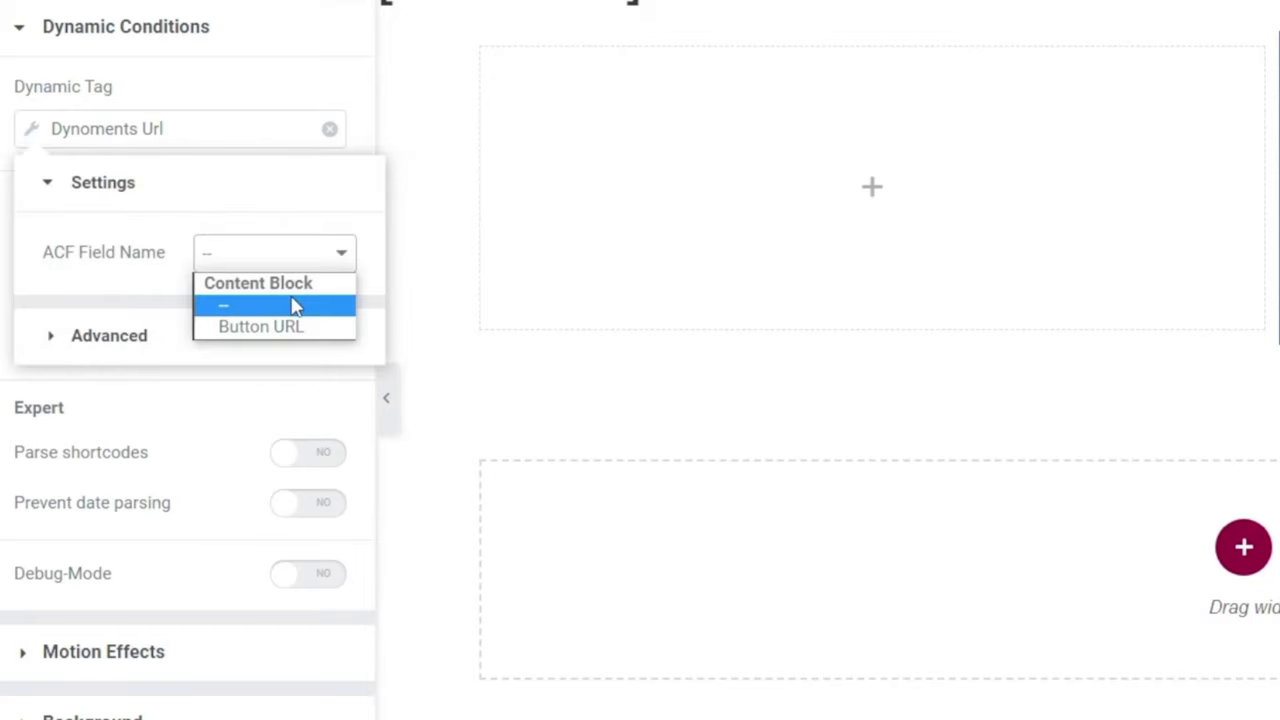
left_click(291, 330)
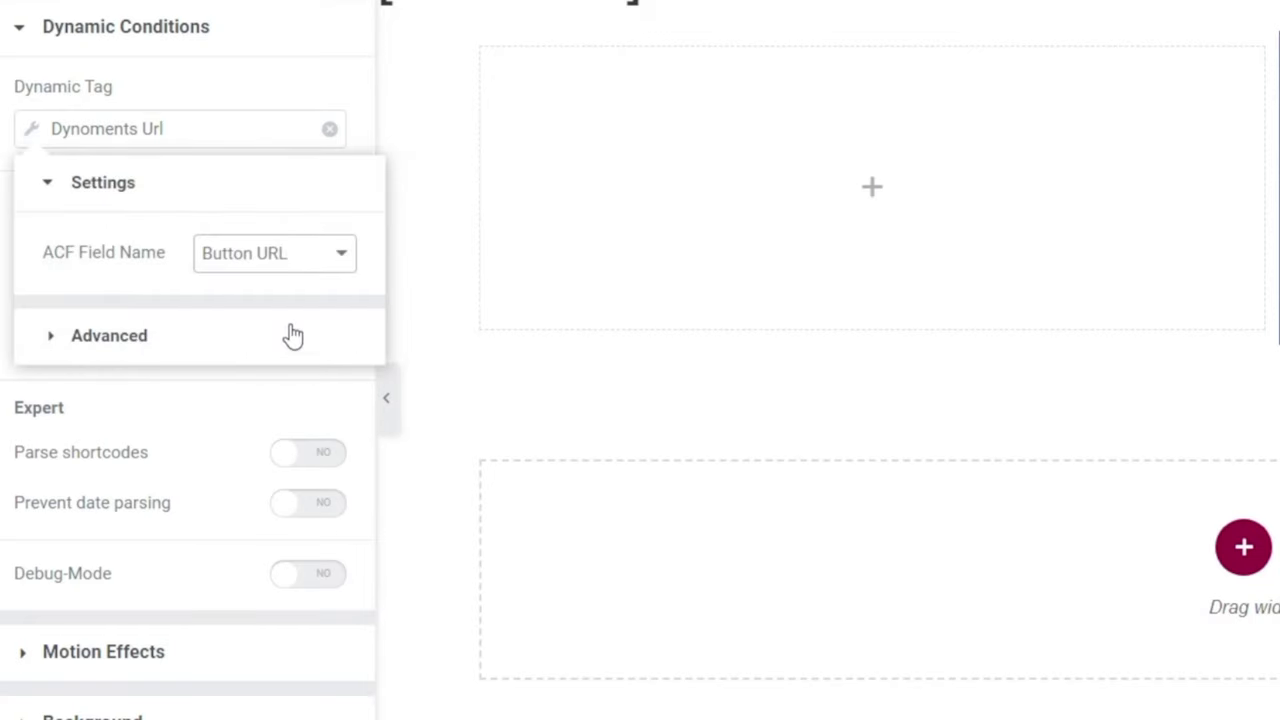
left_click(250, 88)
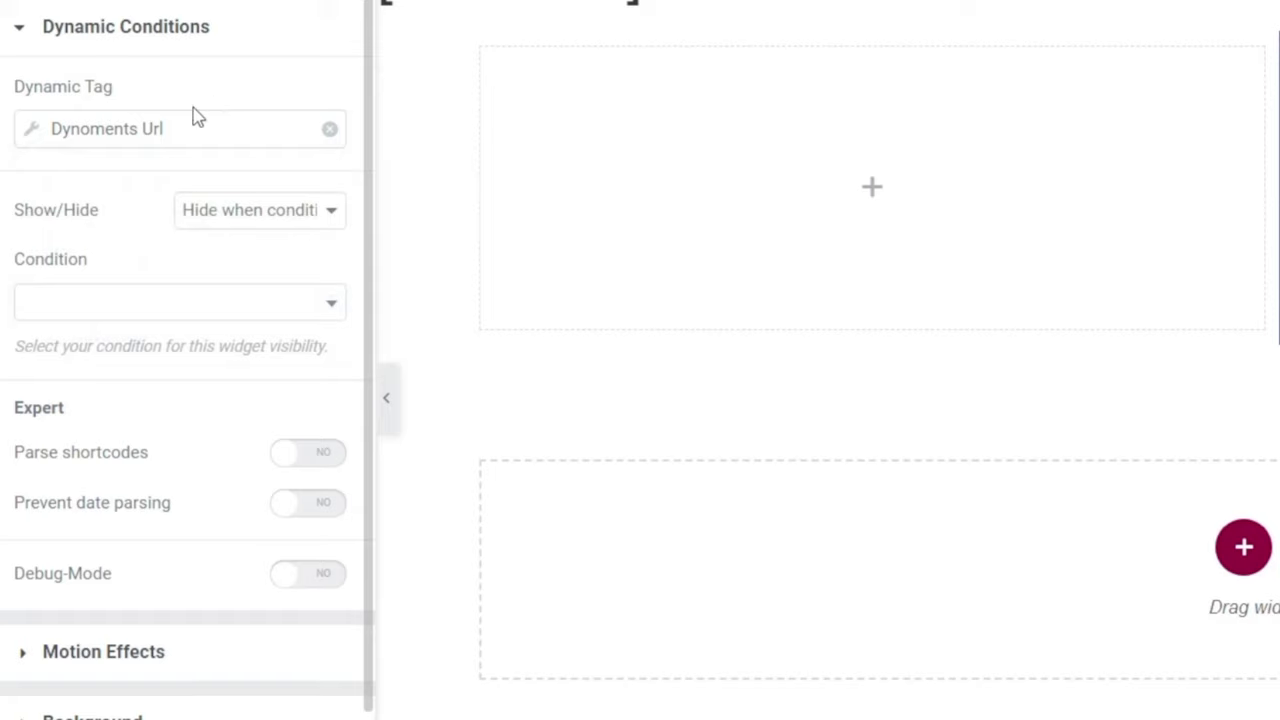
Keep the button's visibility rule on Hide when condition met and set its condition to Is empty.
left_click(188, 216)
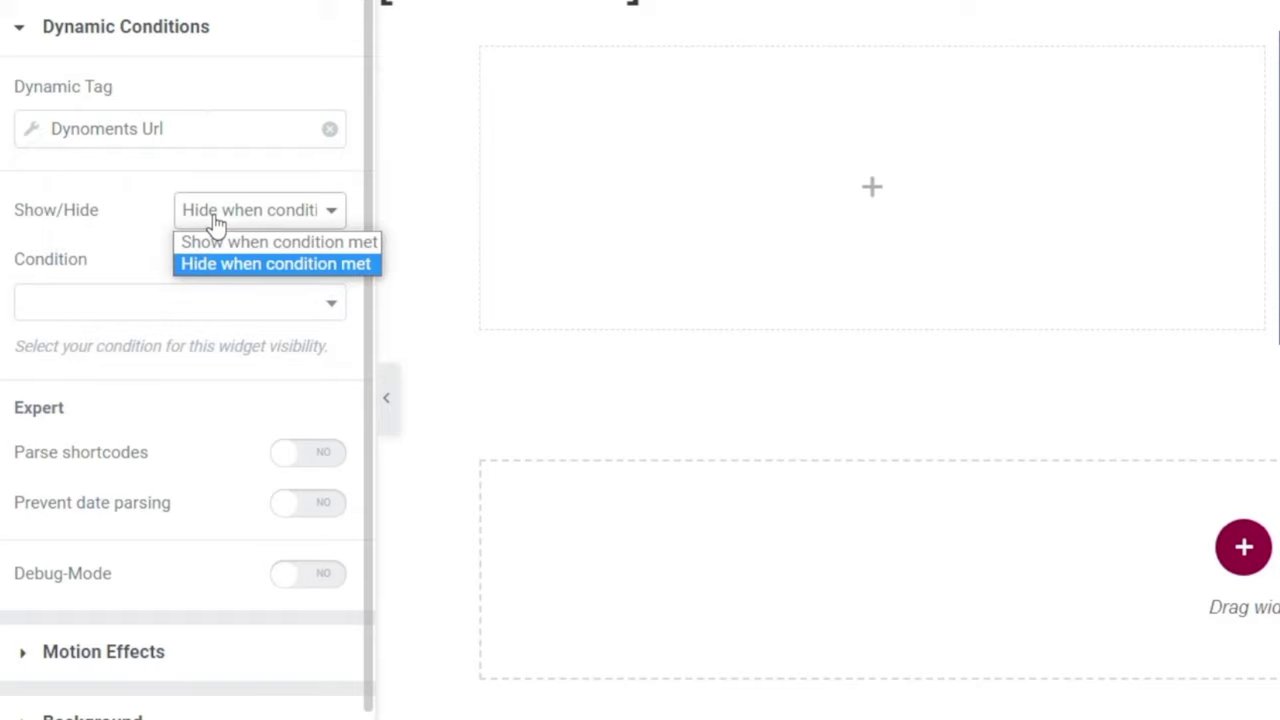
left_click(124, 212)
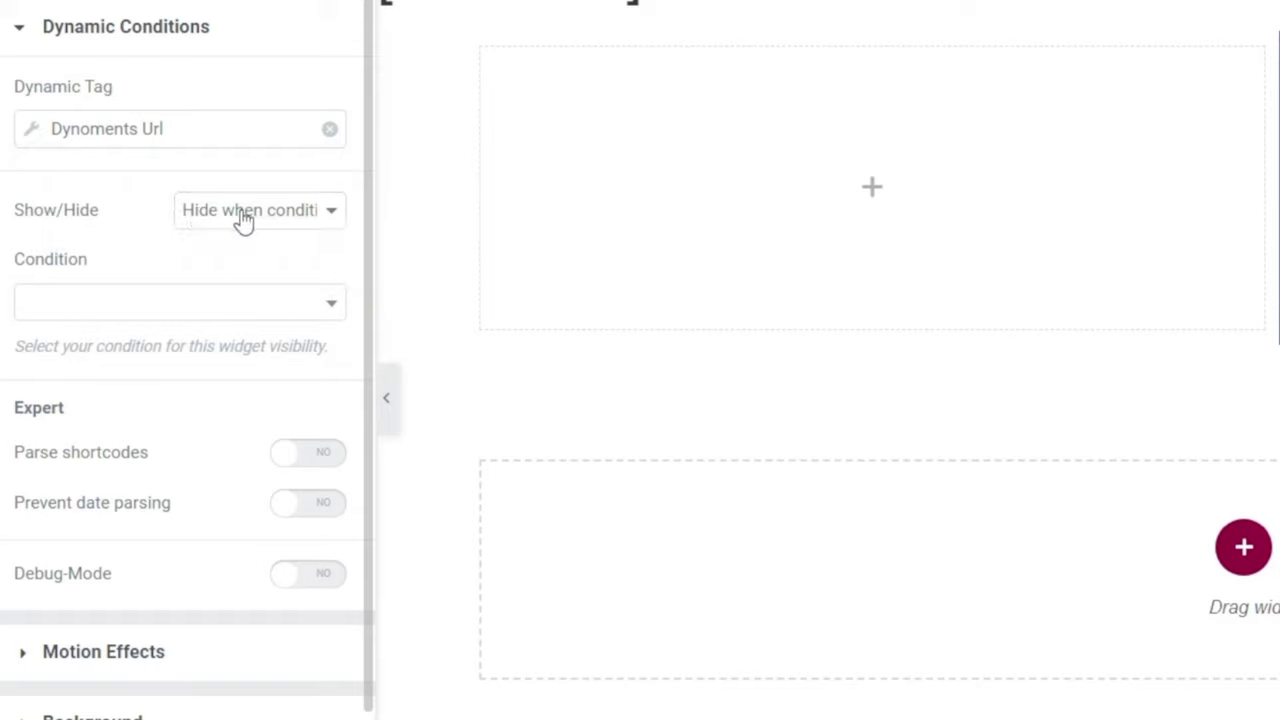
left_click(237, 313)
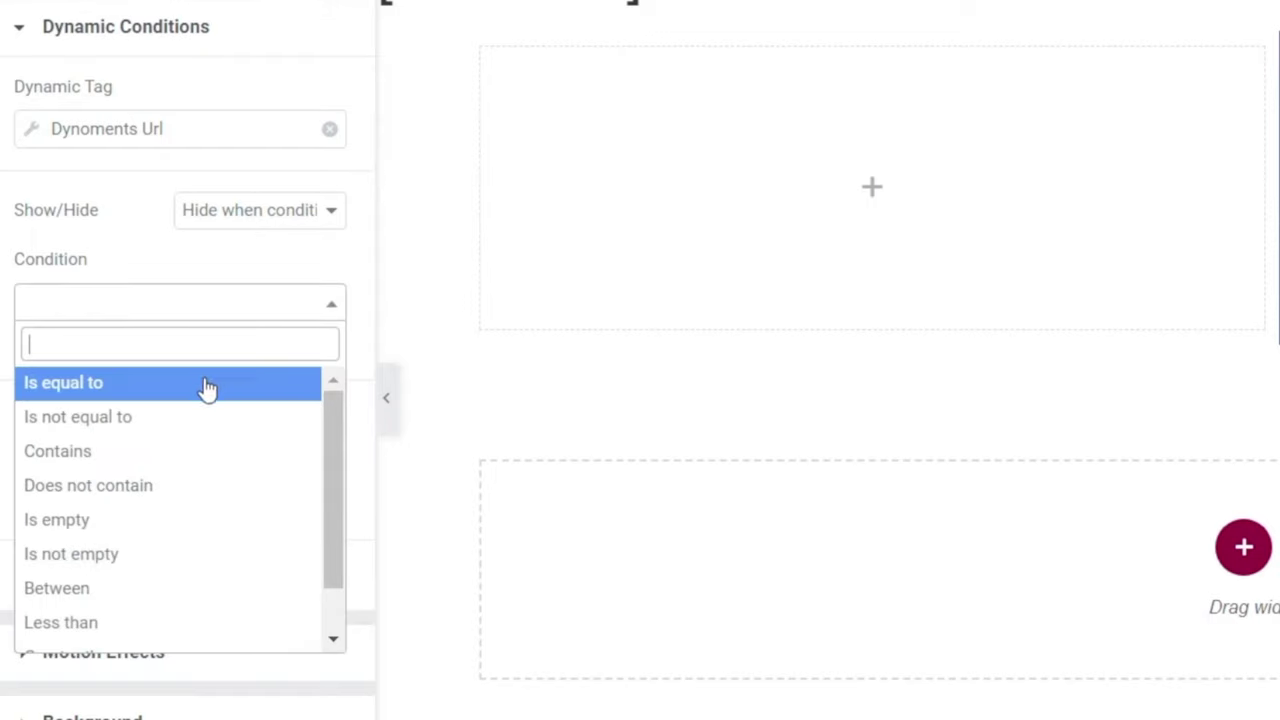
left_click(152, 525)
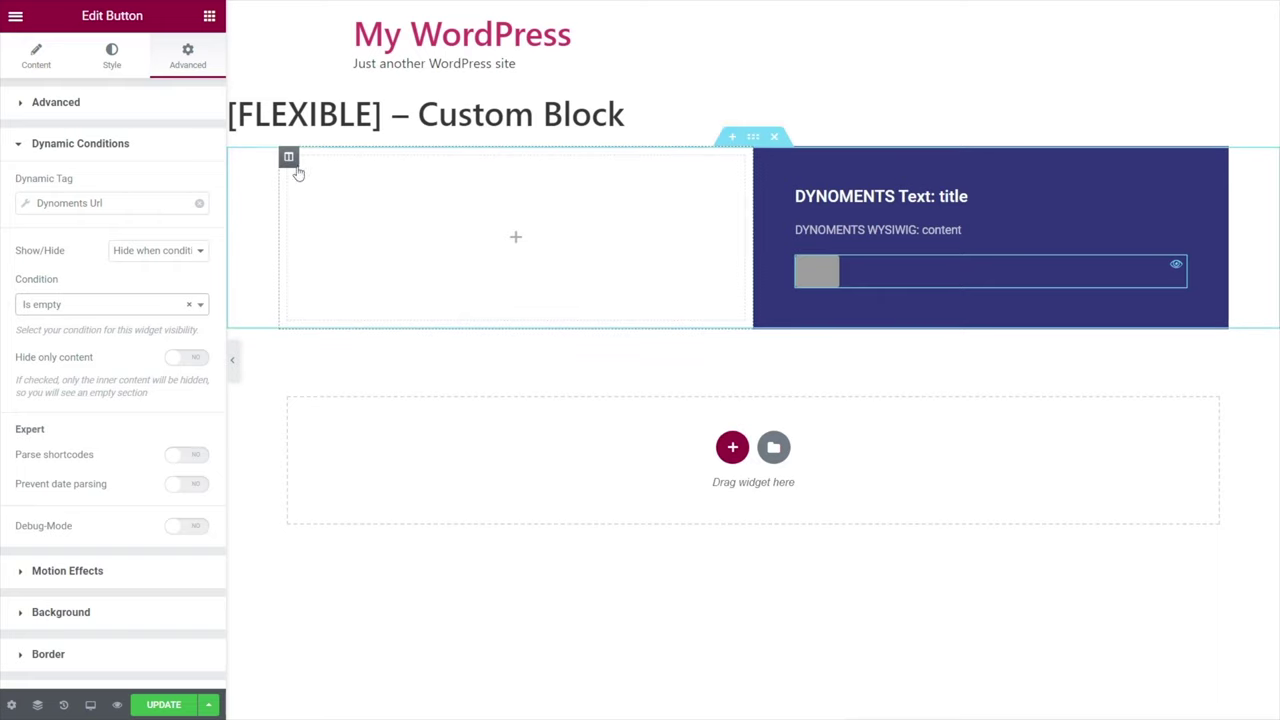
Give the empty left column a classic background whose image uses the Dynoments Image tag with the Featured Image field.
left_click(289, 159)
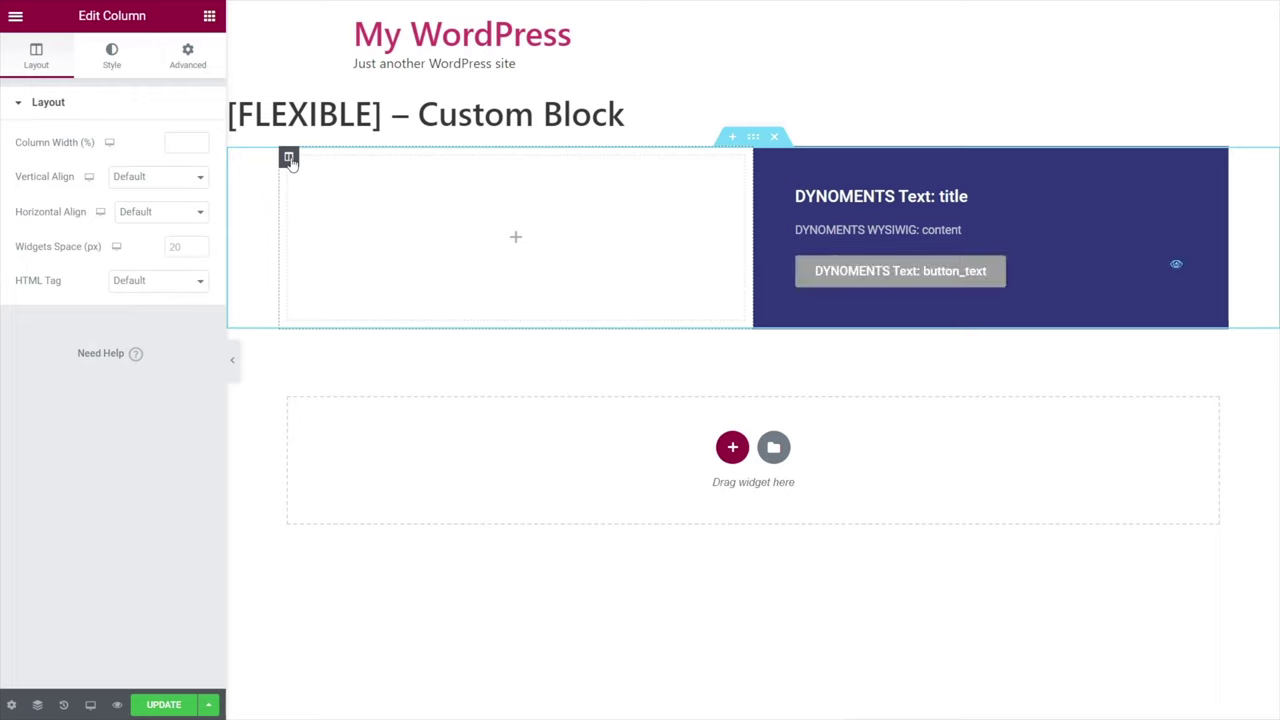
left_click(111, 52)
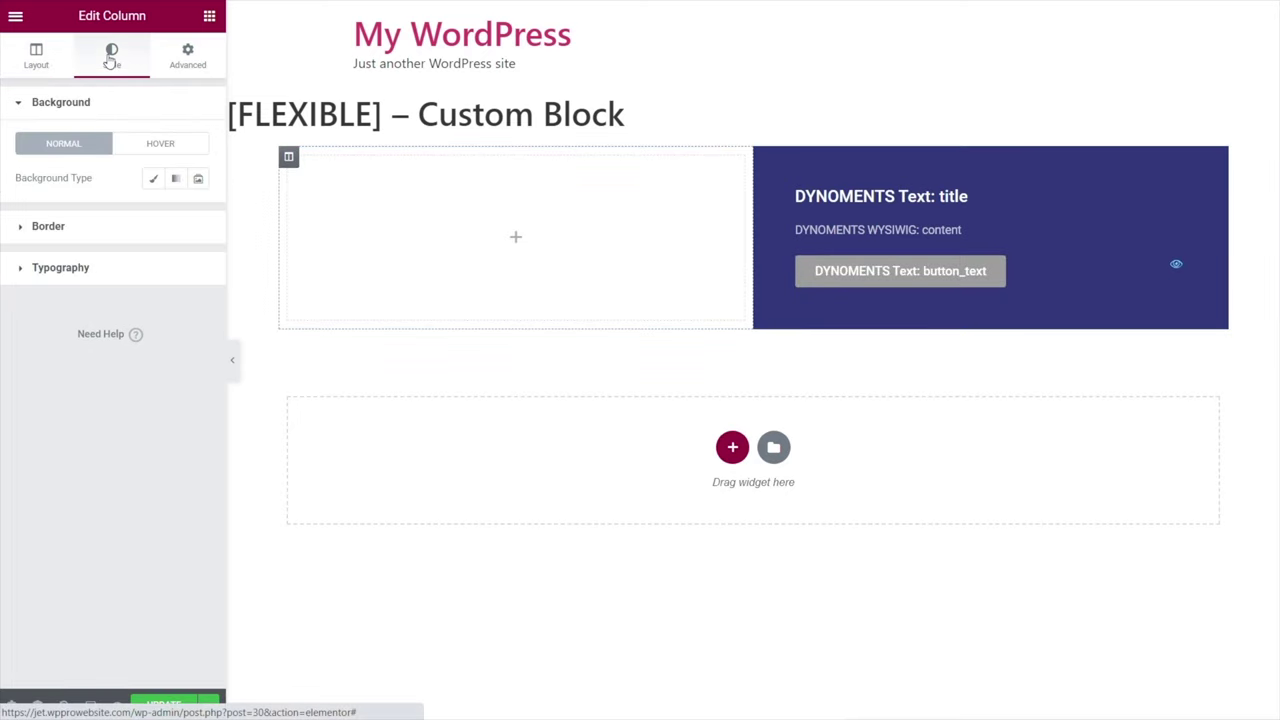
left_click(156, 184)
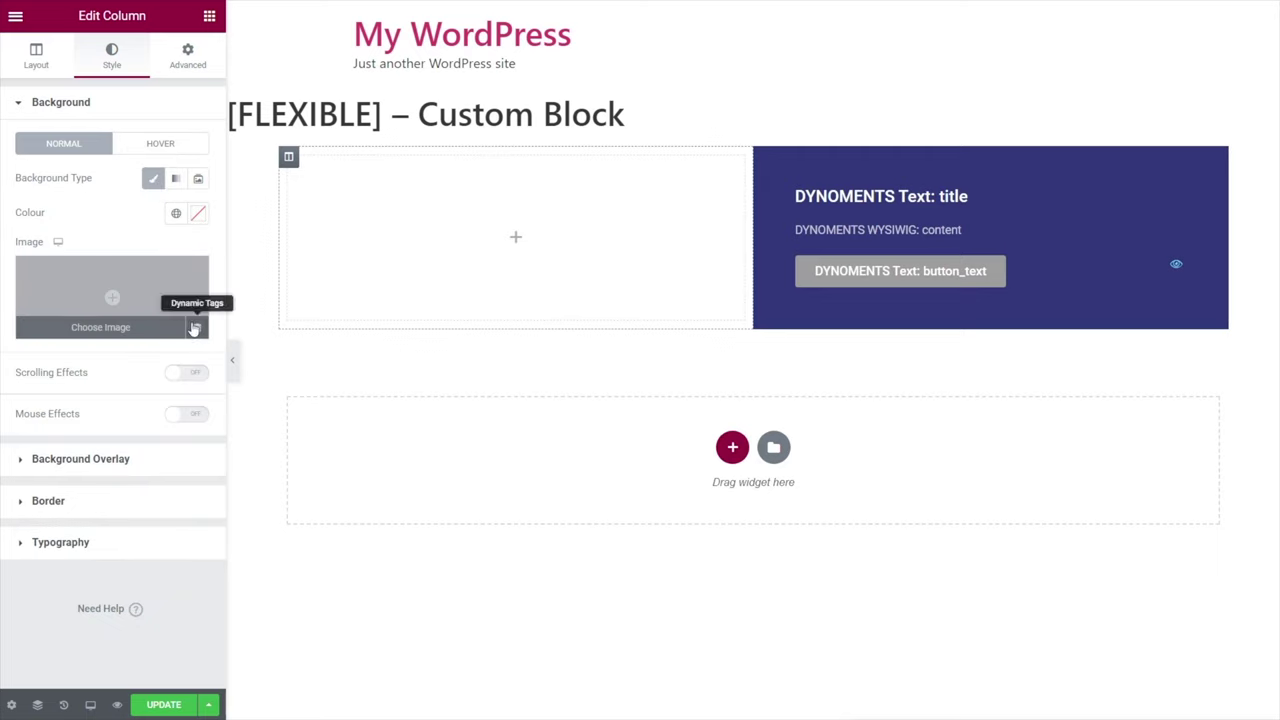
left_click(196, 328)
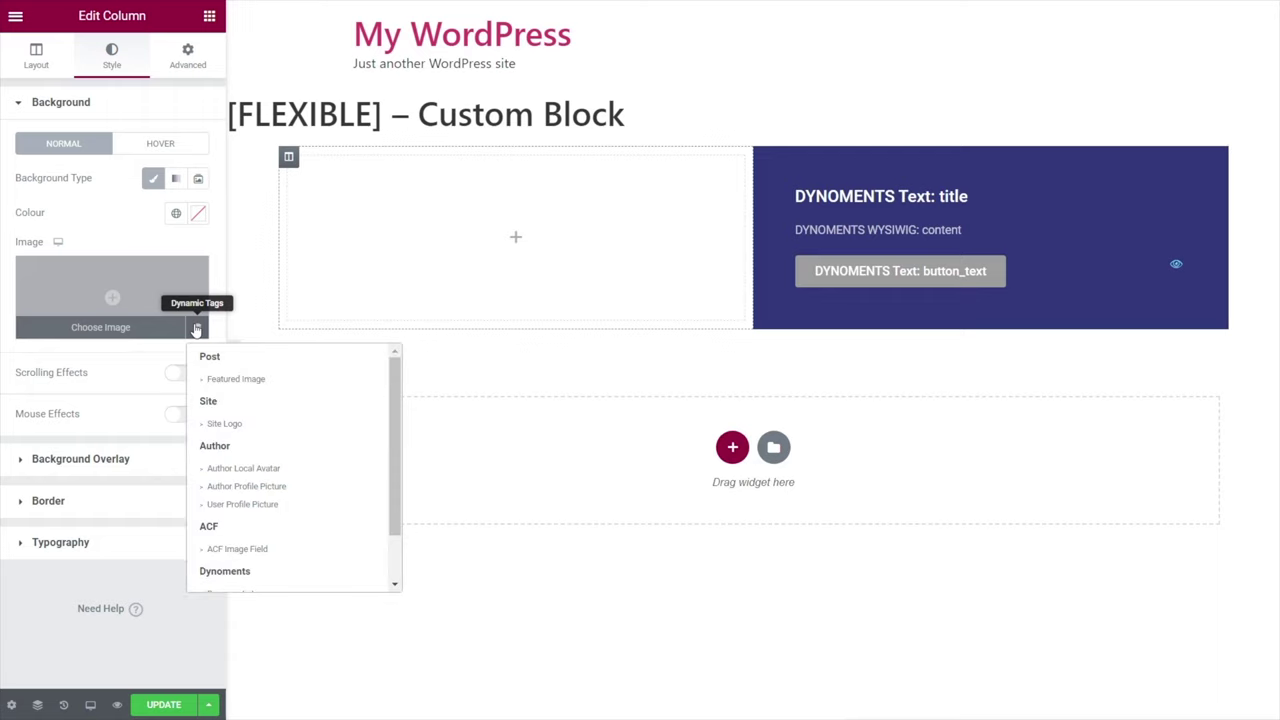
scroll(394, 420, "down", 2)
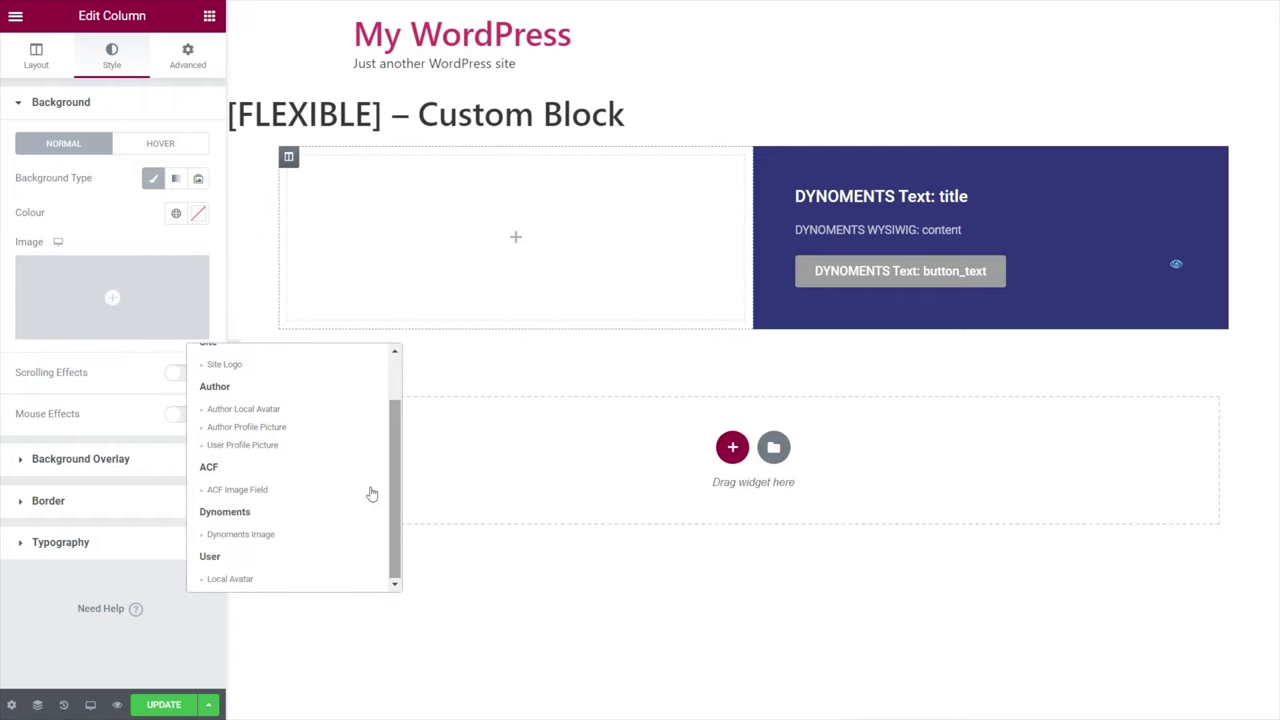
left_click(274, 537)
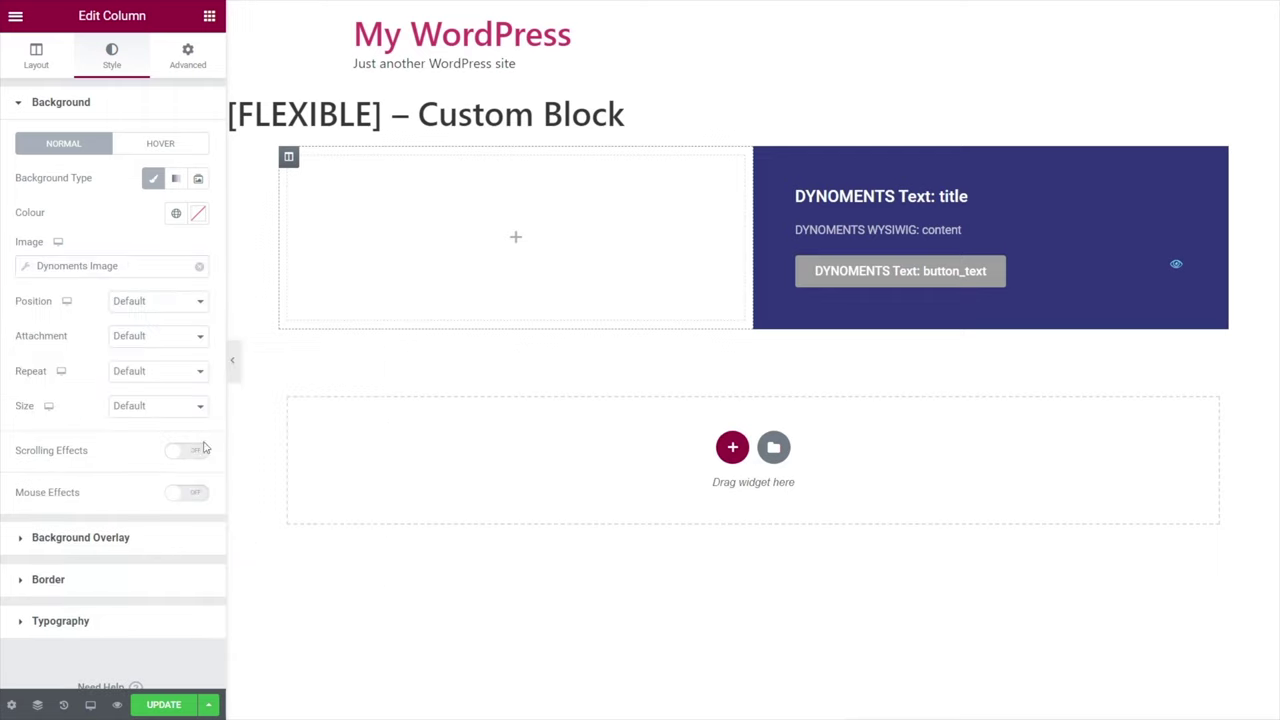
left_click(28, 268)
left_click(183, 340)
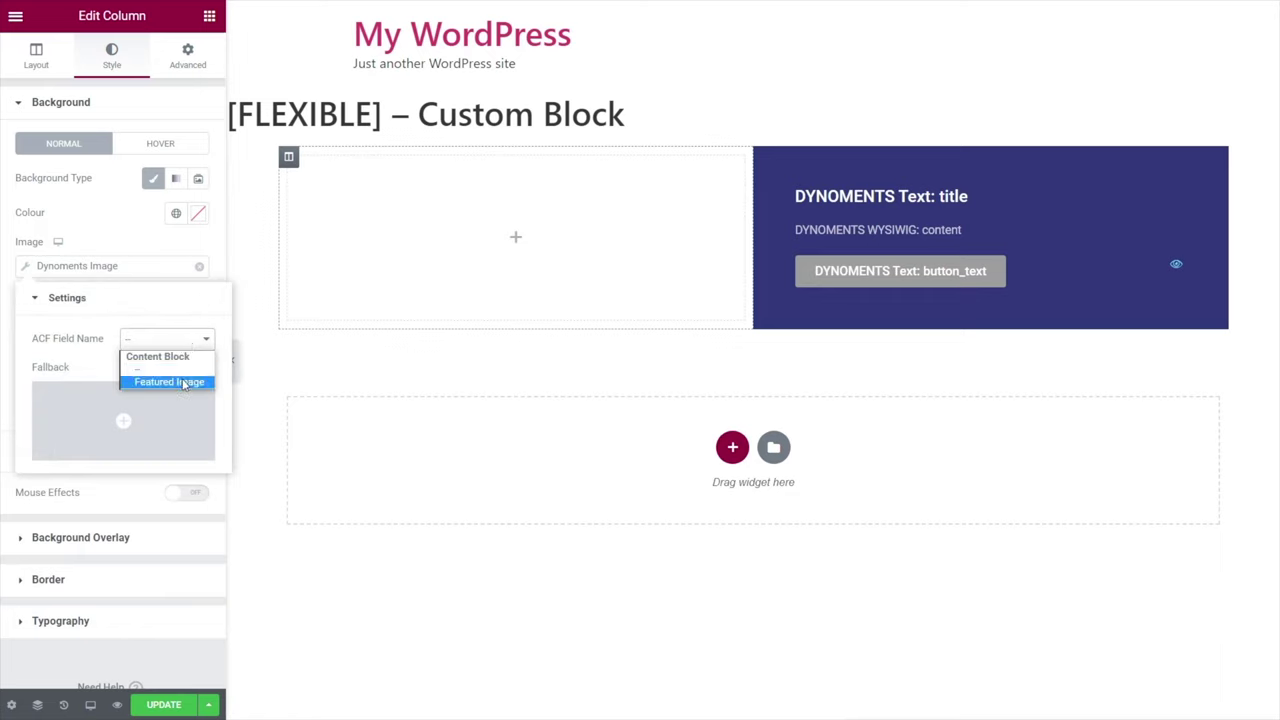
left_click(184, 383)
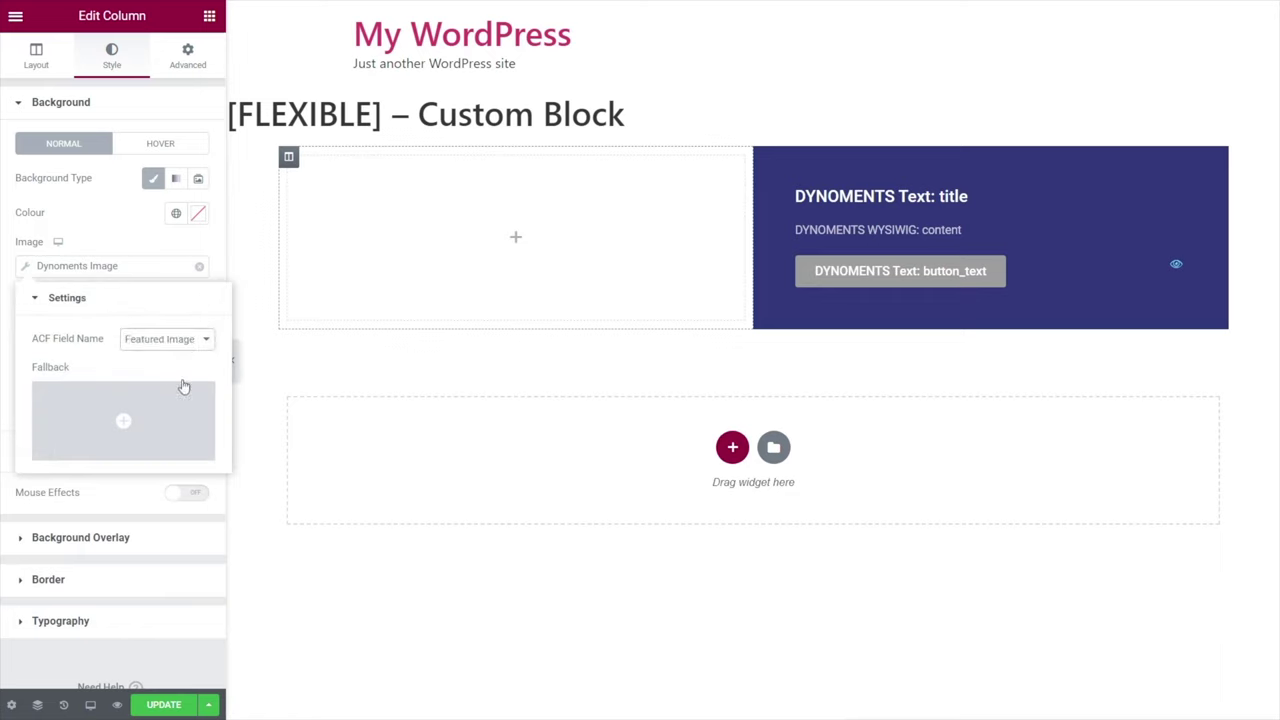
left_click(109, 223)
Set the column's background image position to Centre Centre, repeat to No-repeat and size to Cover.
left_click(152, 302)
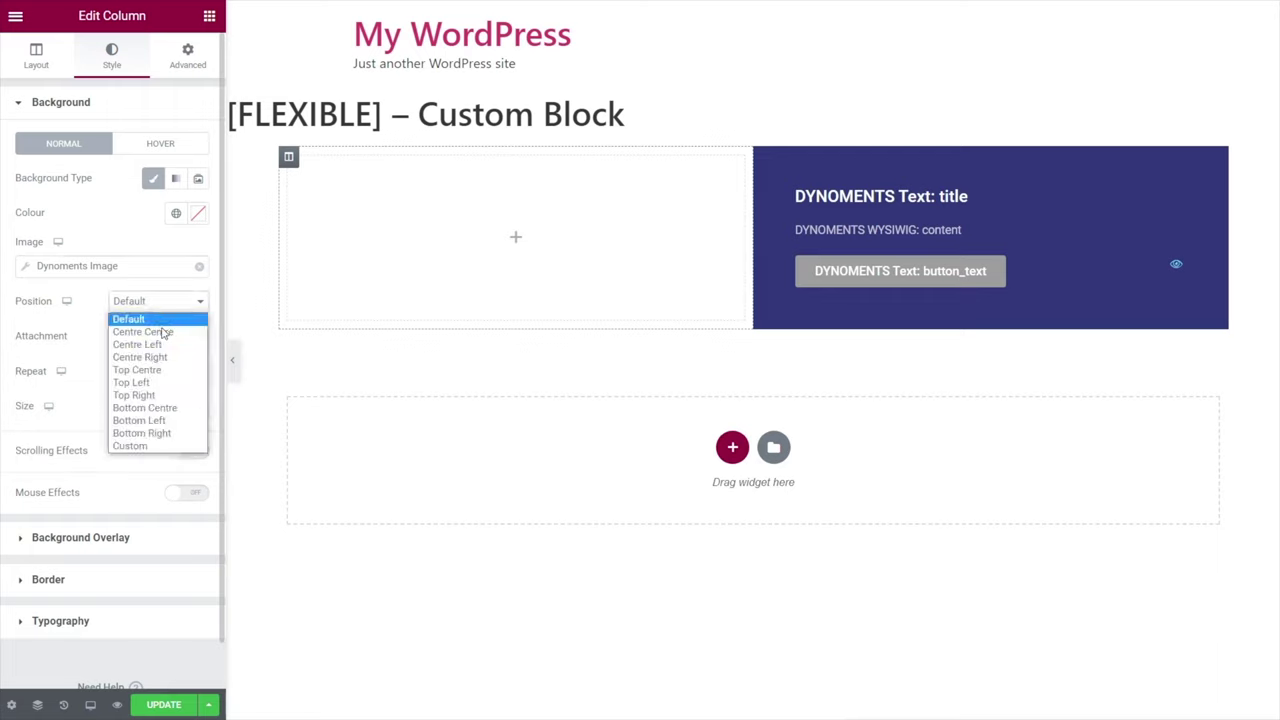
left_click(164, 333)
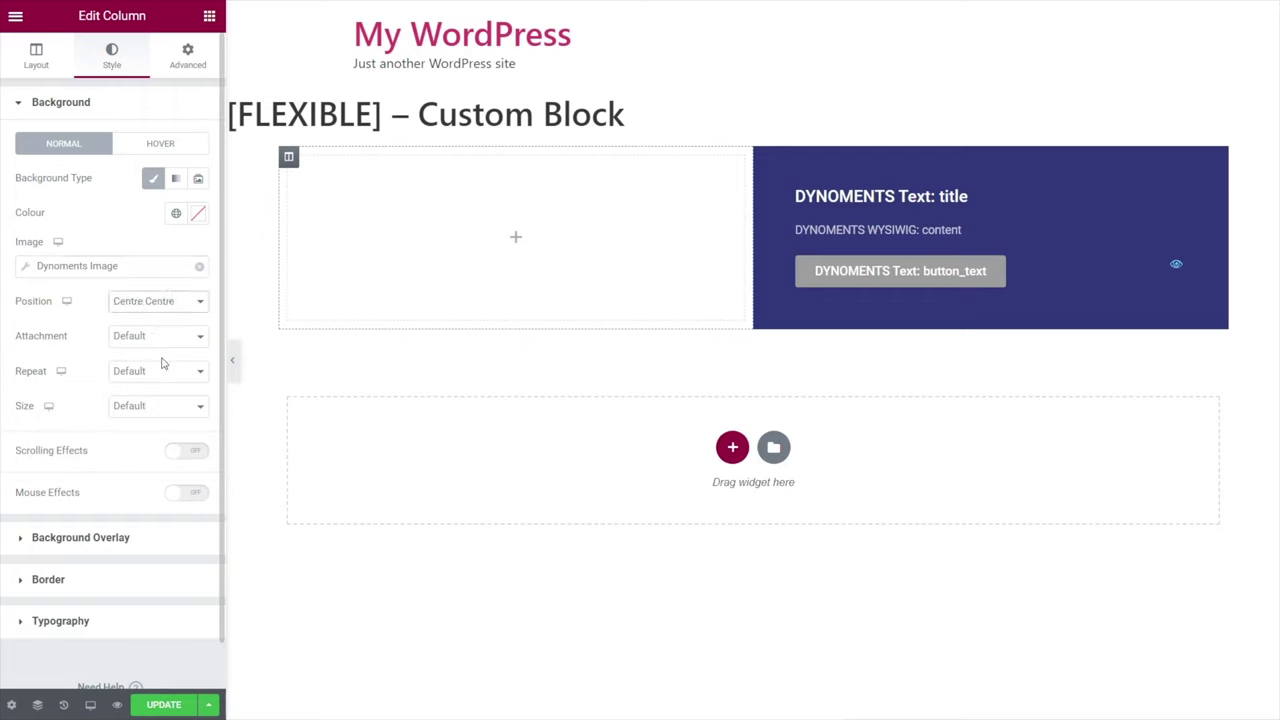
left_click(165, 374)
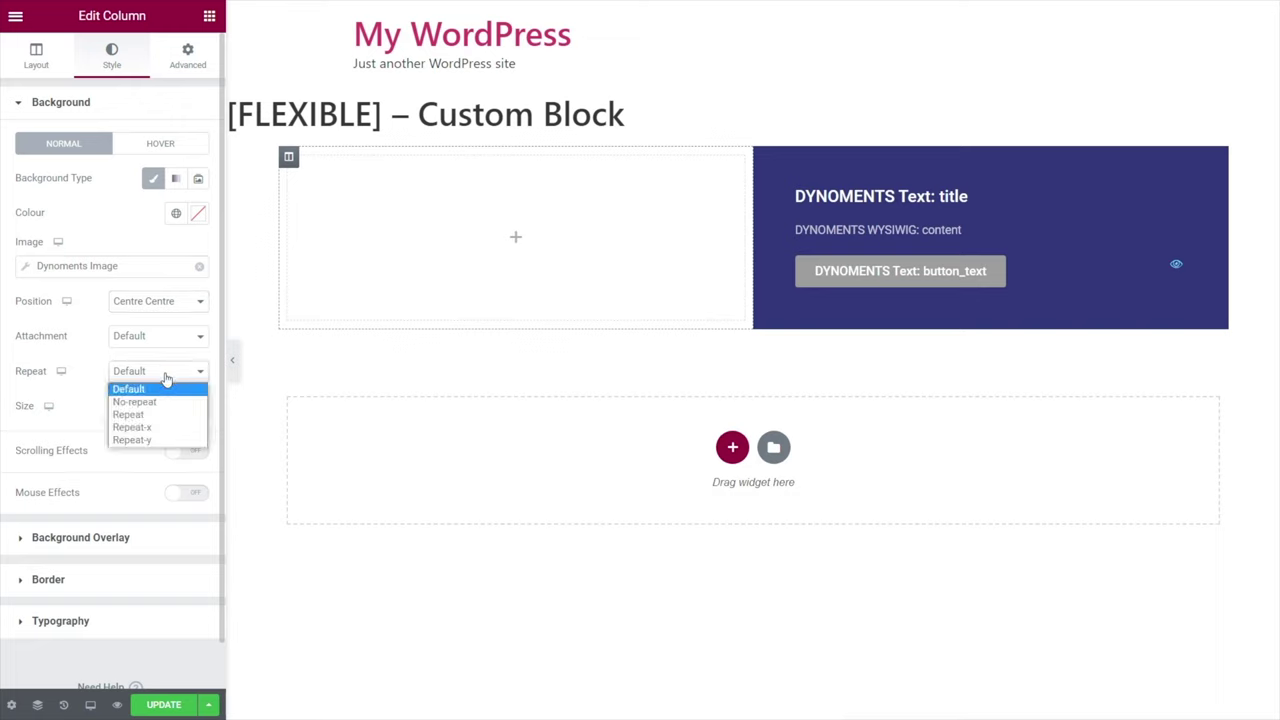
left_click(165, 402)
left_click(166, 410)
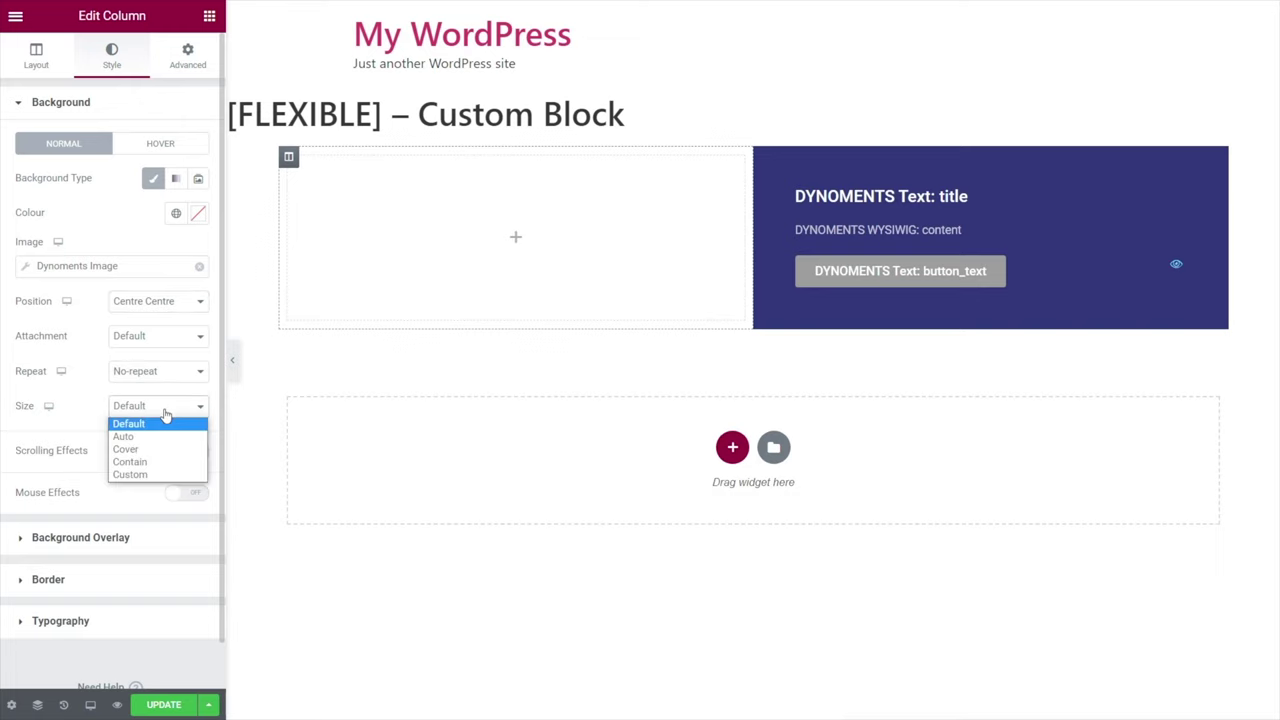
left_click(148, 449)
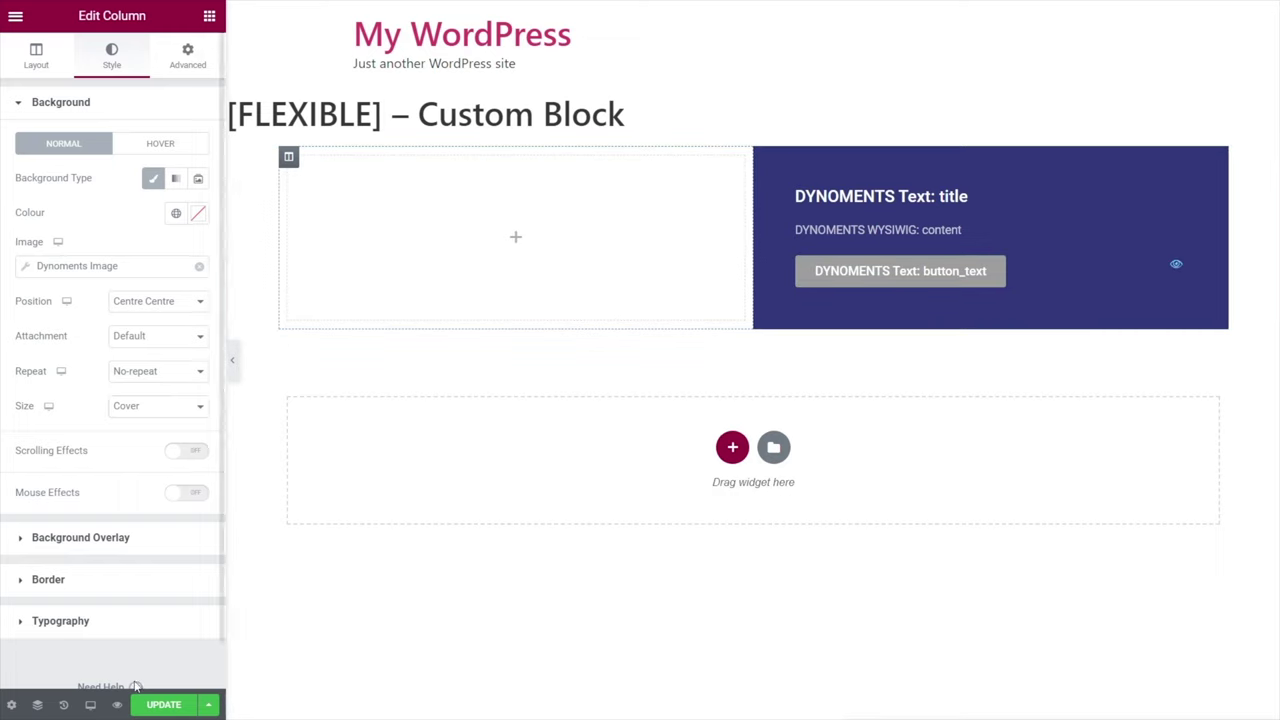
Save the changes to the flexible custom block template.
left_click(164, 704)
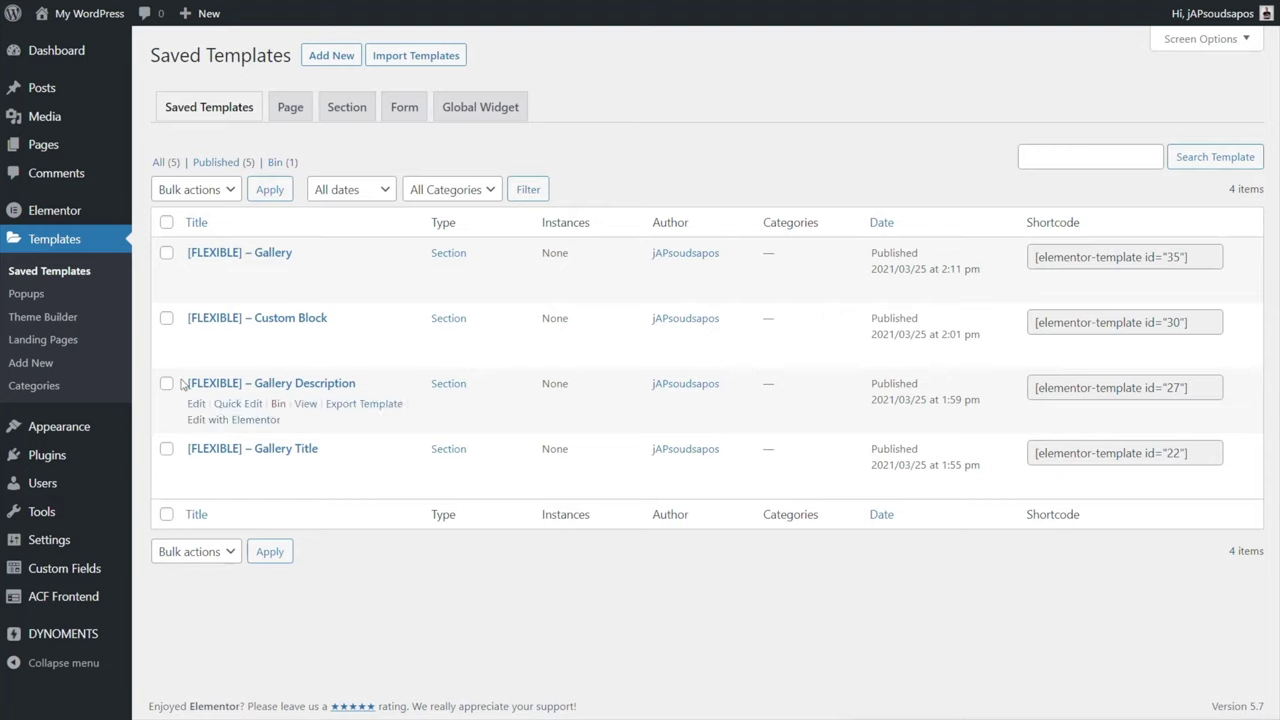
Create a new Single Post theme template named "Default Single Post".
left_click(46, 322)
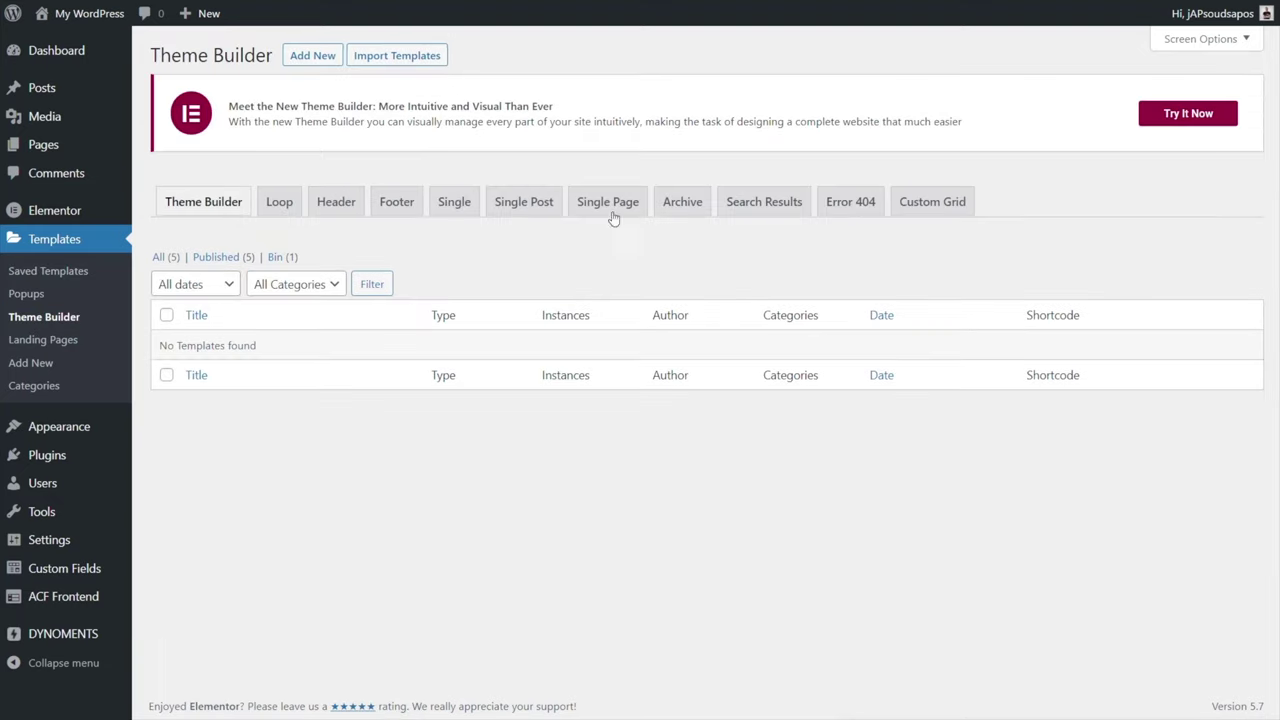
left_click(533, 204)
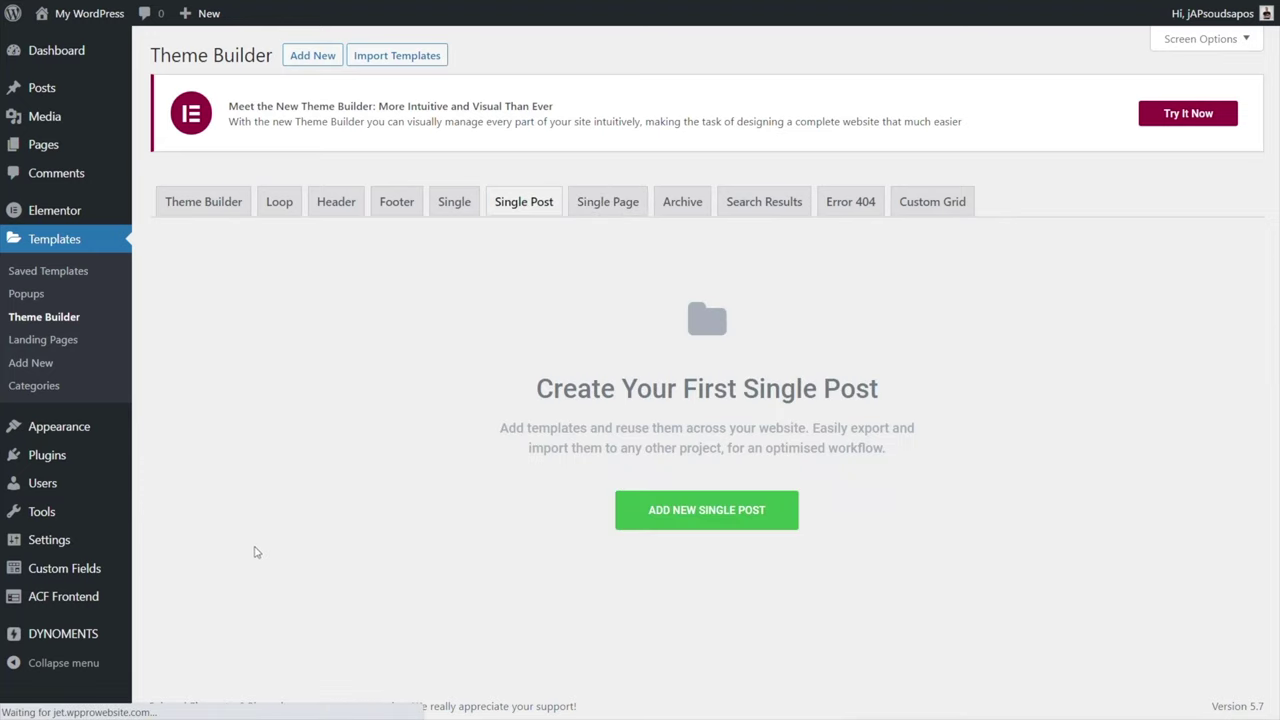
left_click(707, 512)
left_click(668, 434)
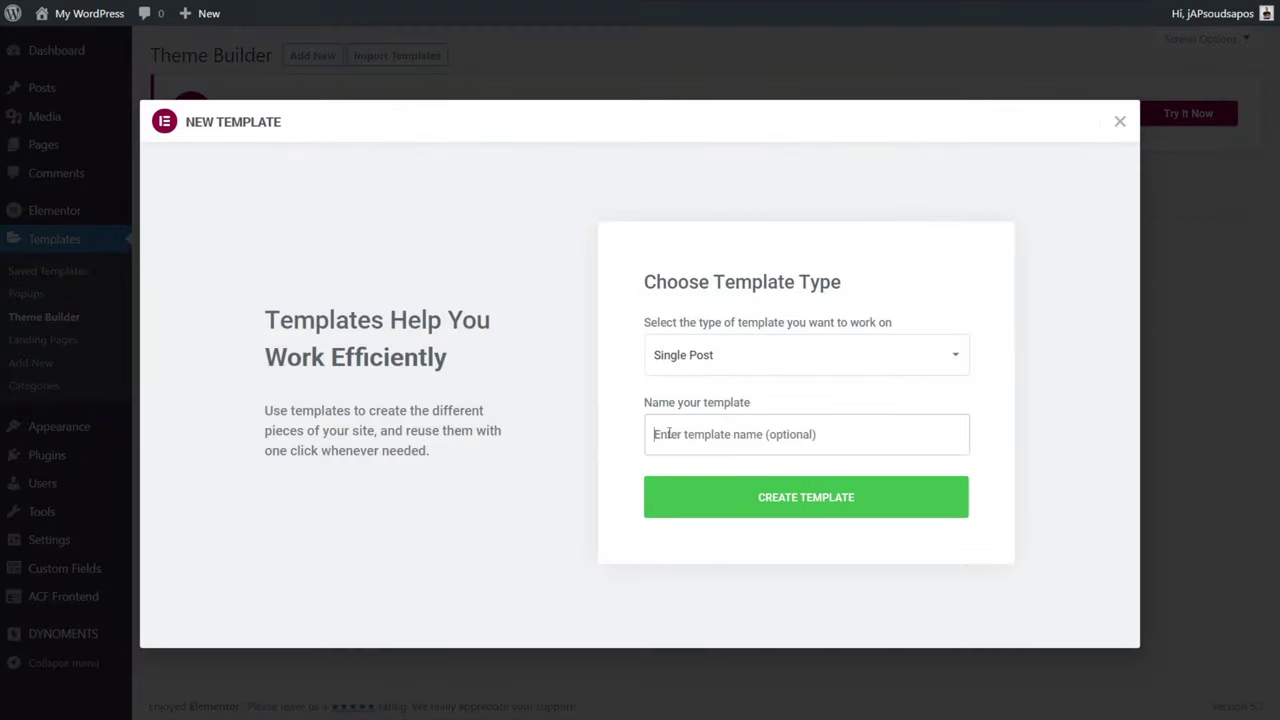
type("Default")
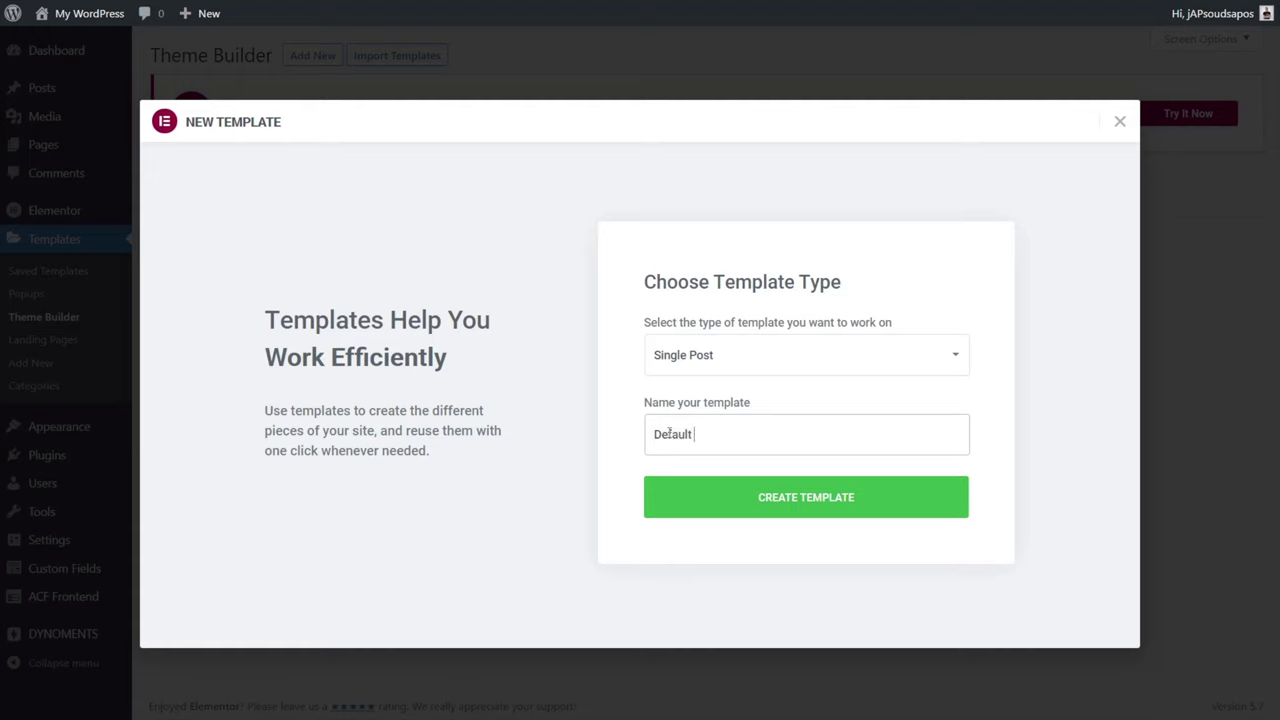
type(" Single Post")
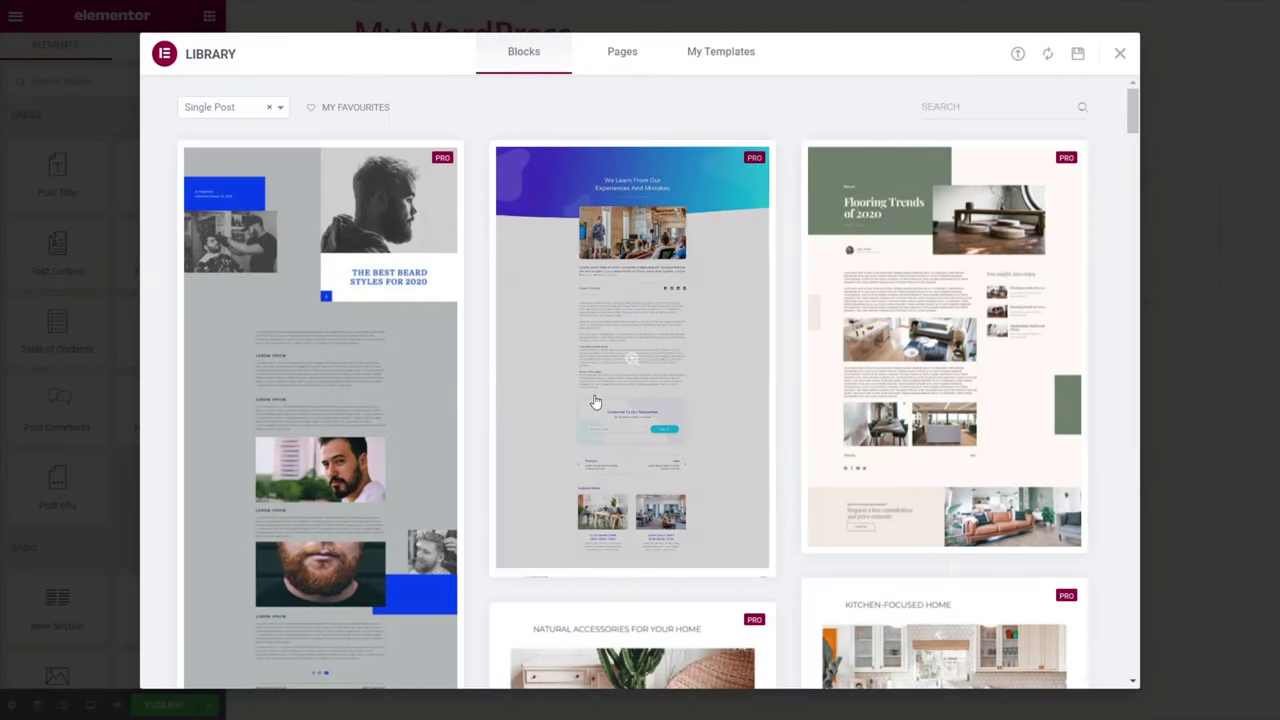
Insert the library's "Why Your Approach to A/B Testing Is Costing You Sales" single post block, including its document settings.
scroll(868, 424, "down", 3)
scroll(868, 424, "down", 15)
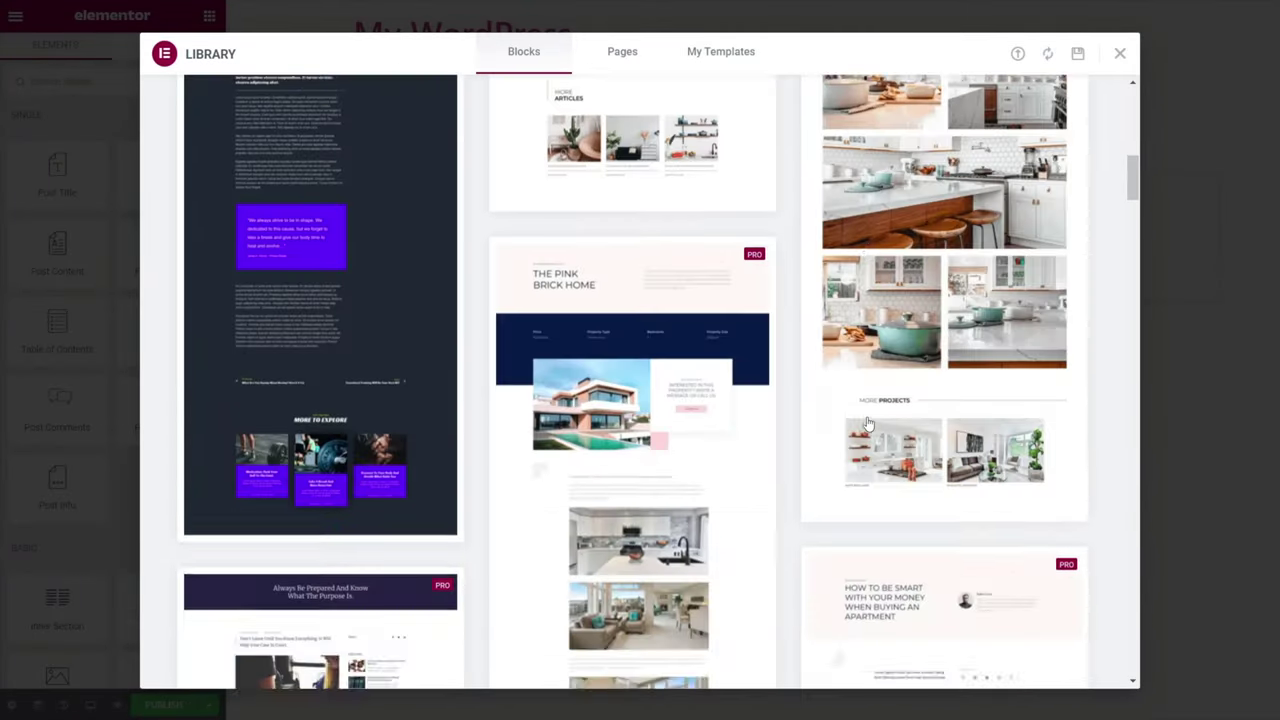
scroll(868, 424, "down", 12)
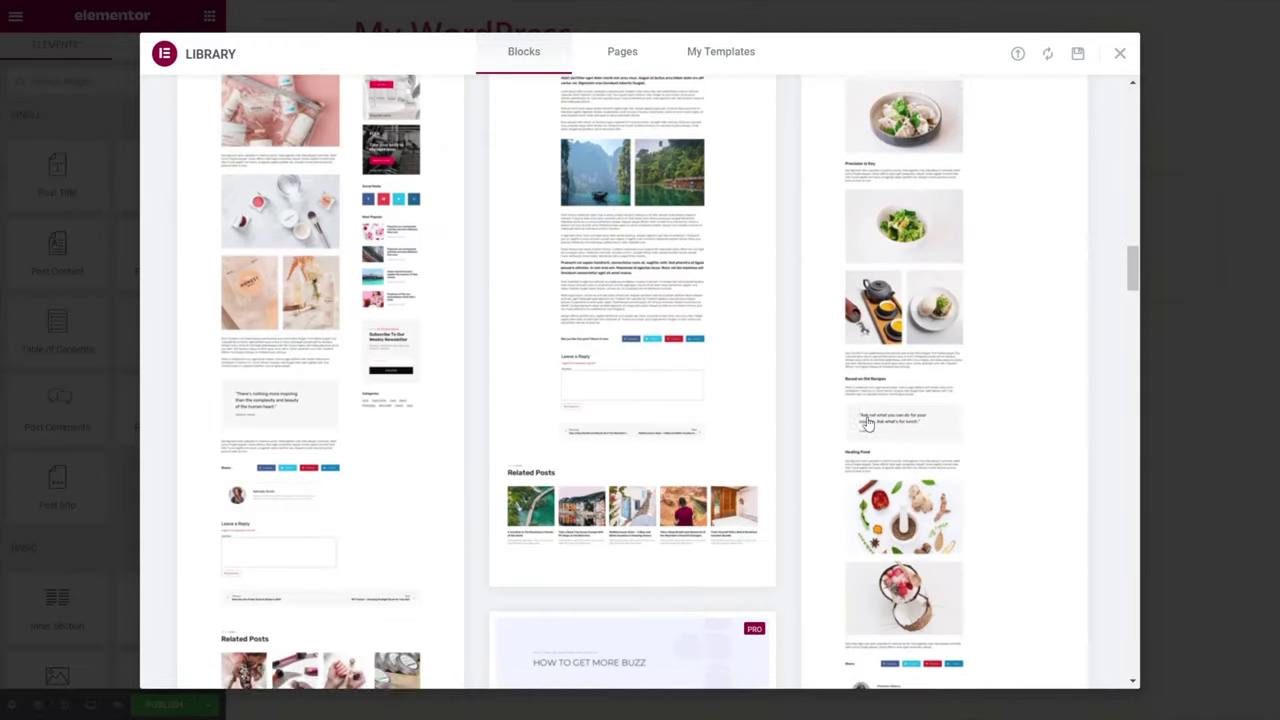
scroll(868, 424, "down", 15)
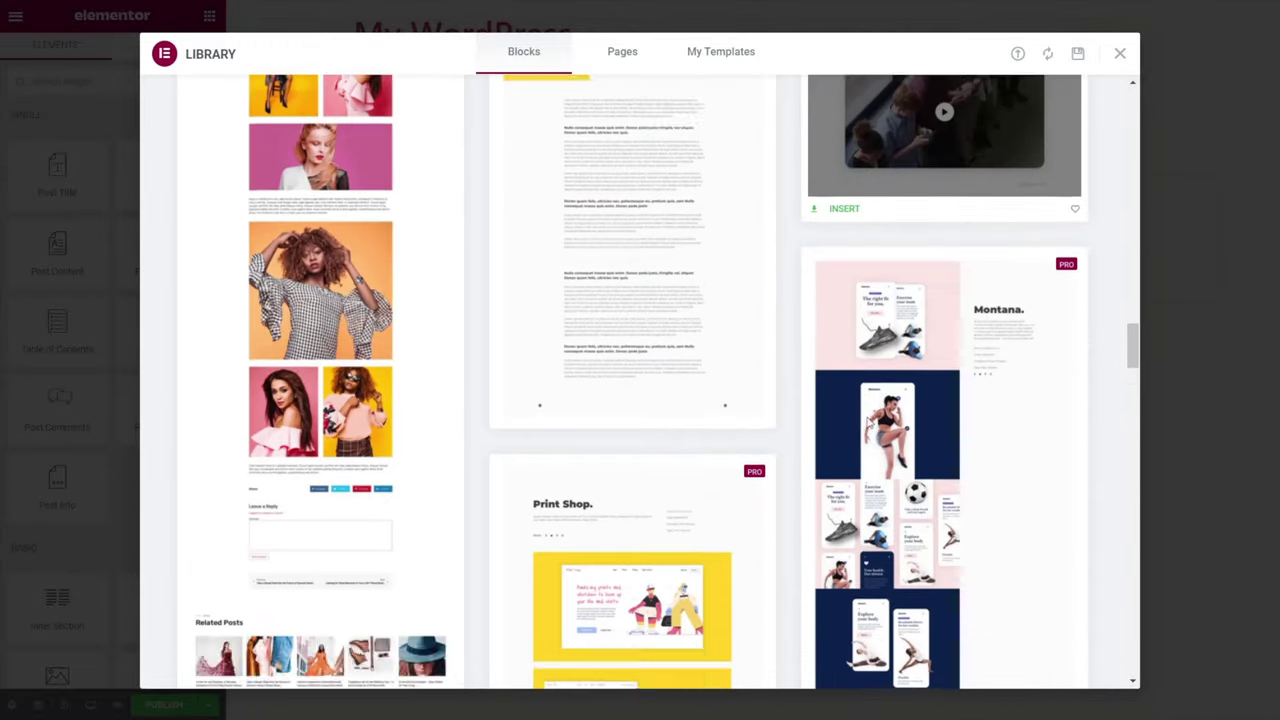
scroll(868, 424, "down", 15)
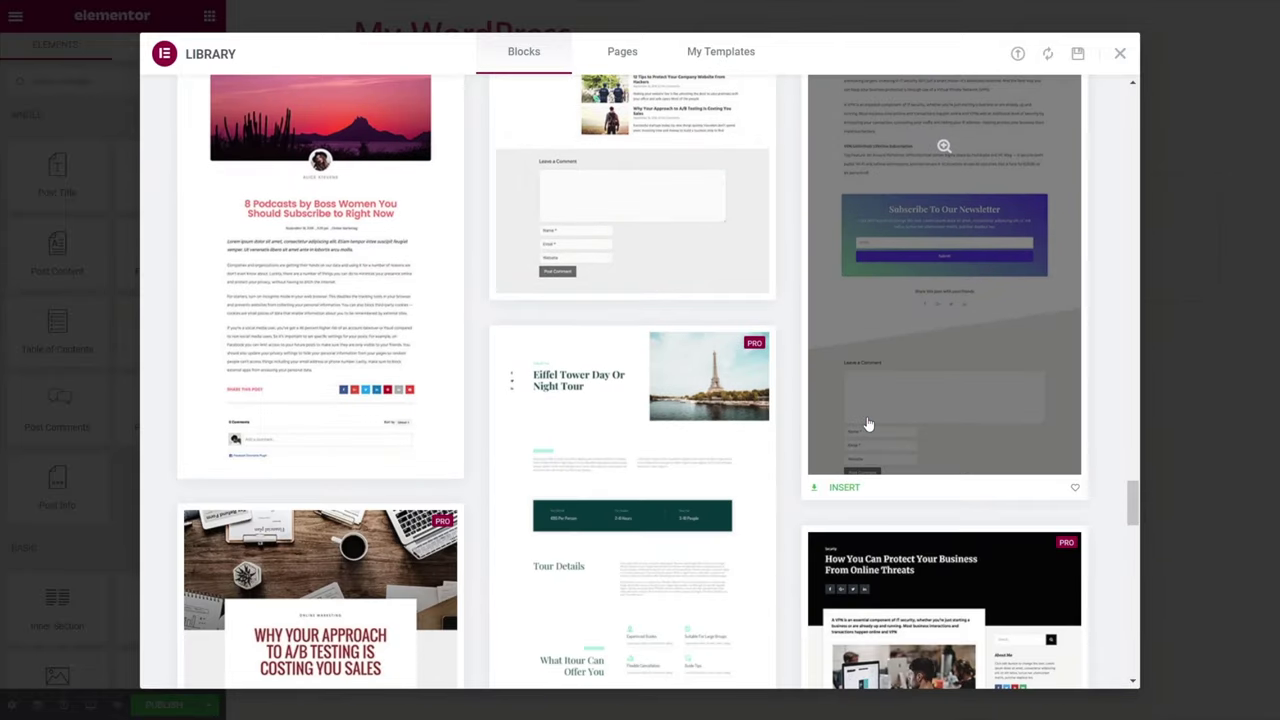
scroll(868, 424, "down", 5)
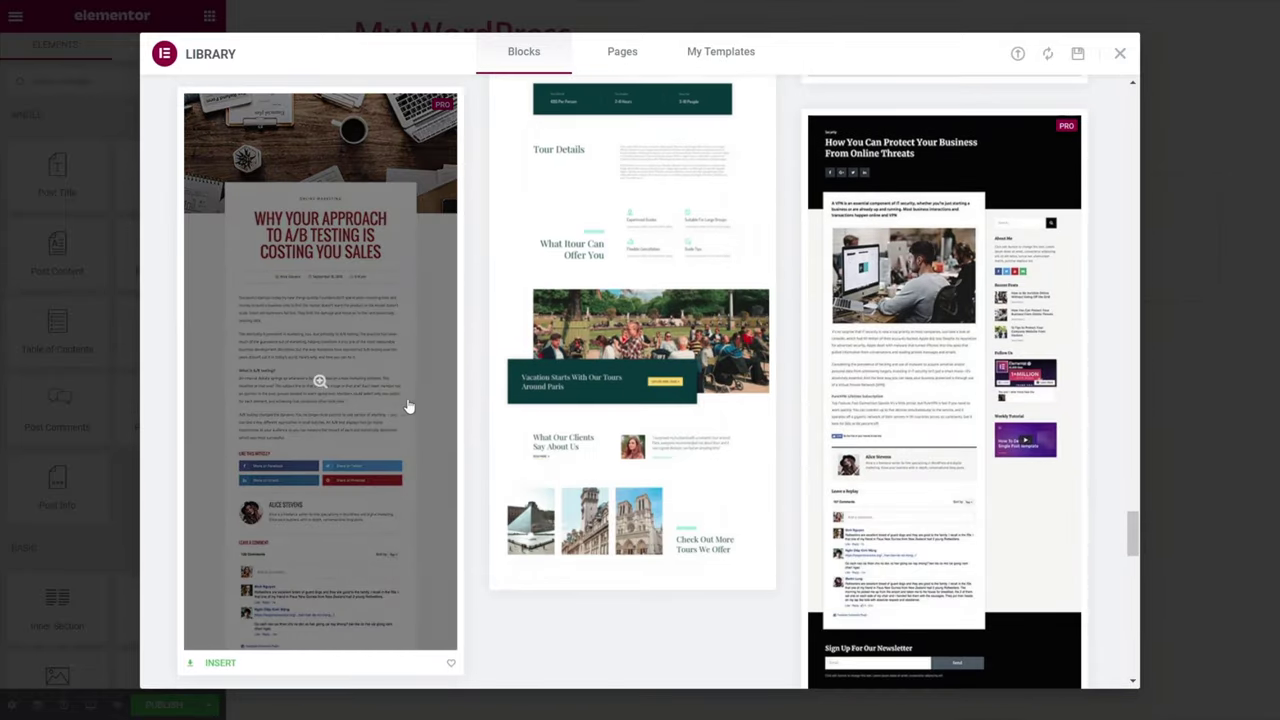
left_click(220, 663)
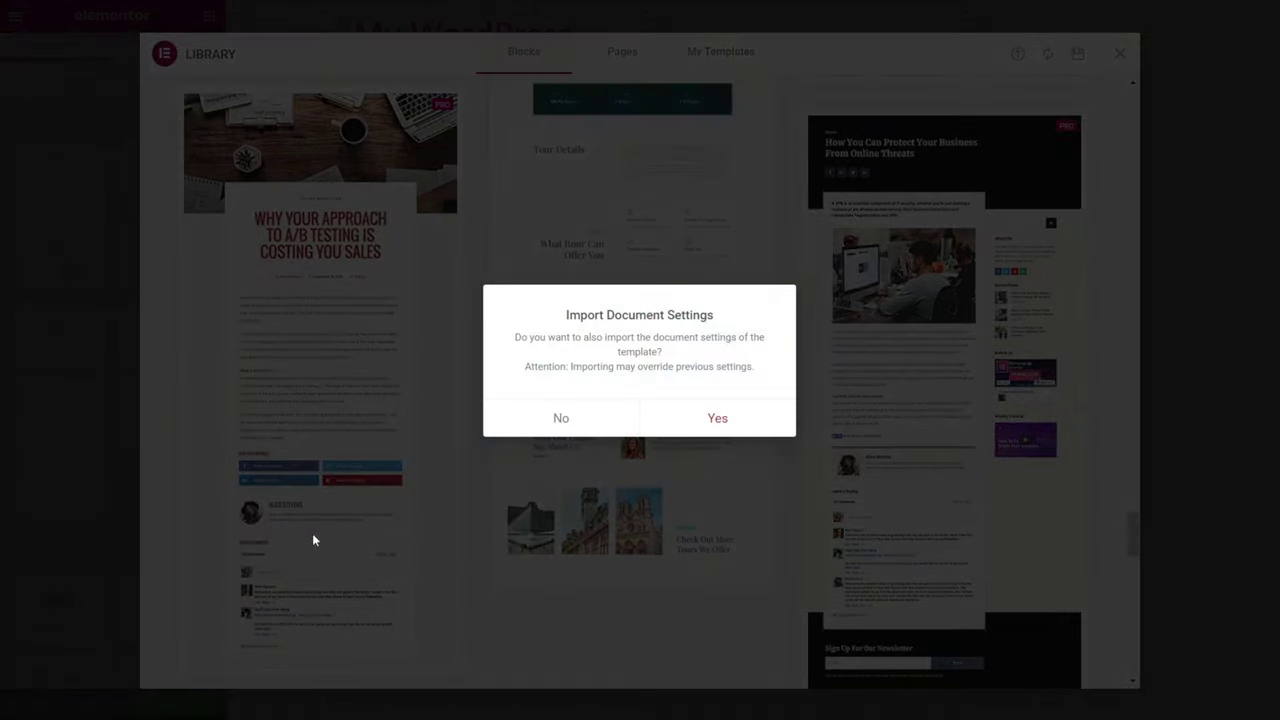
left_click(718, 428)
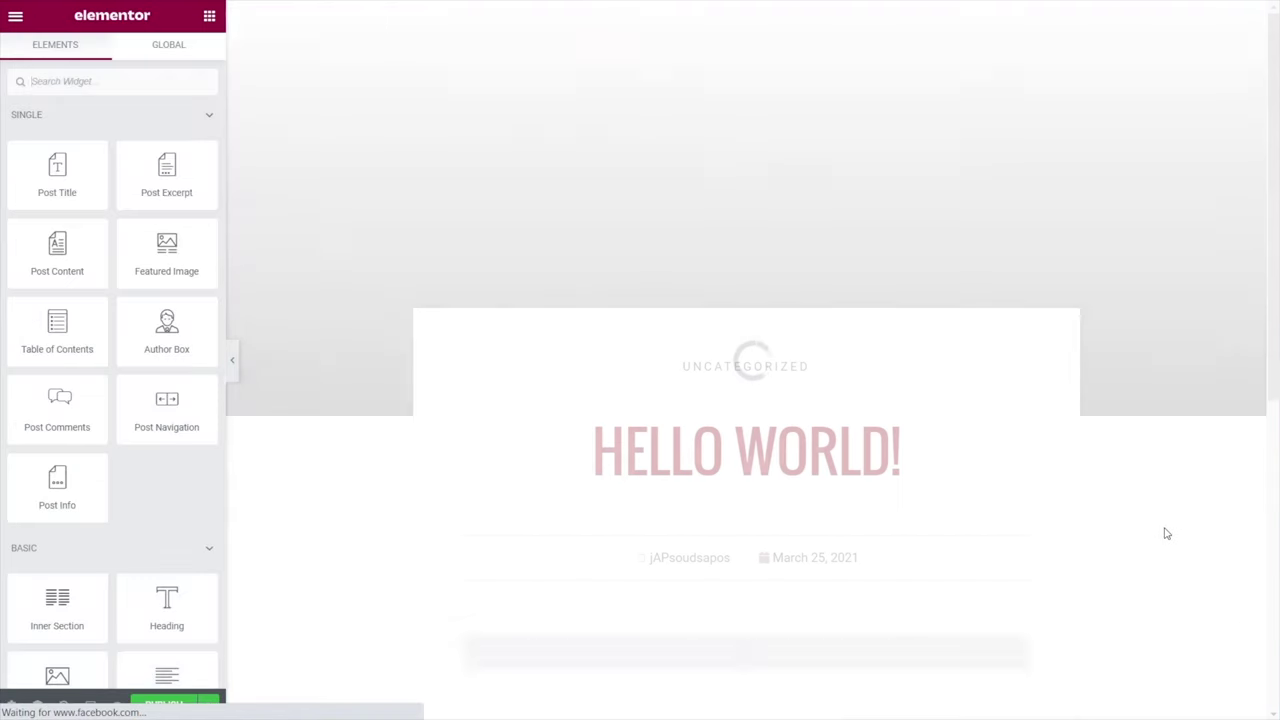
Add an ACF Flexible Content widget between the post content and "Like this article?", using Flexi Content as its flexible content name.
scroll(1158, 504, "down", 6)
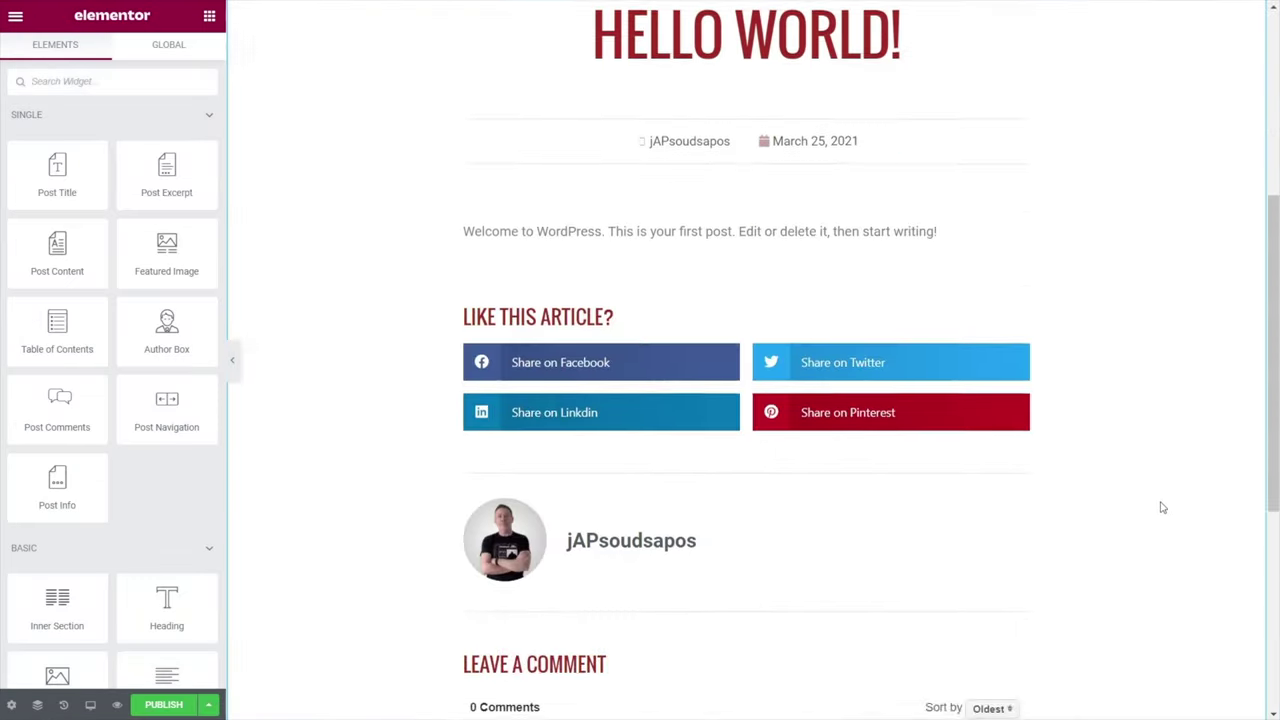
scroll(1160, 506, "up", 2)
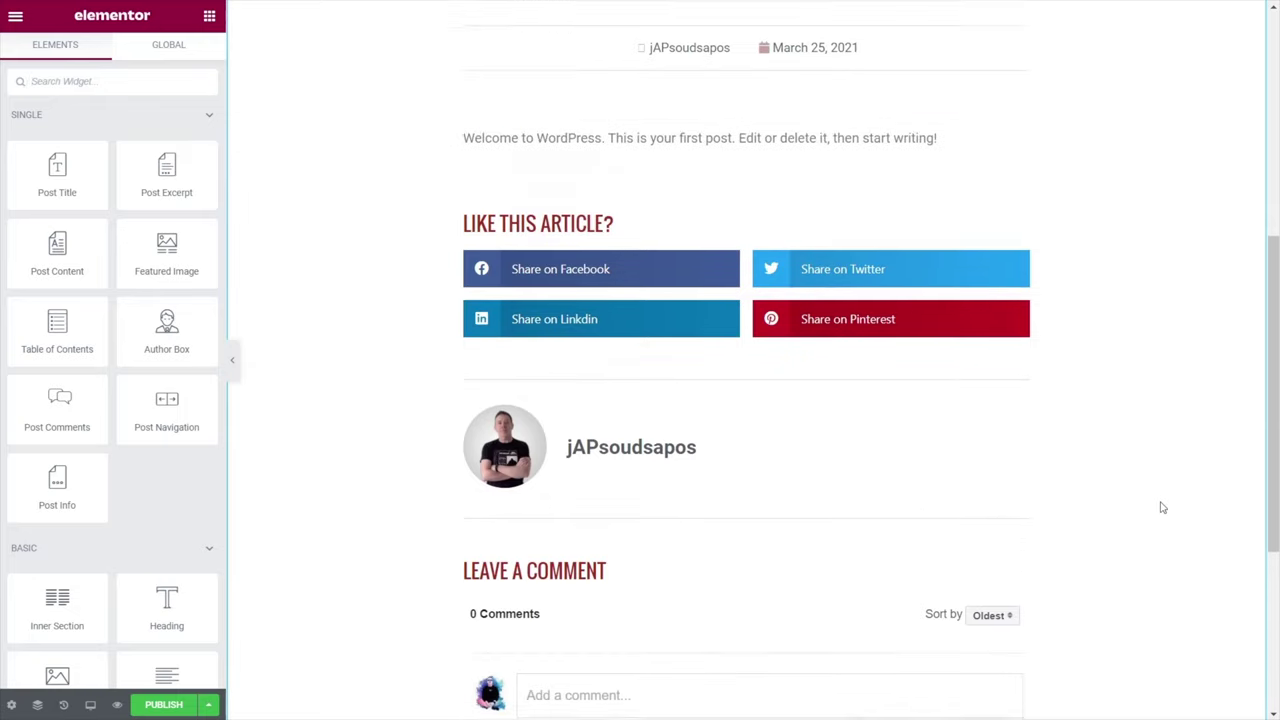
left_click(84, 80)
type("flexi")
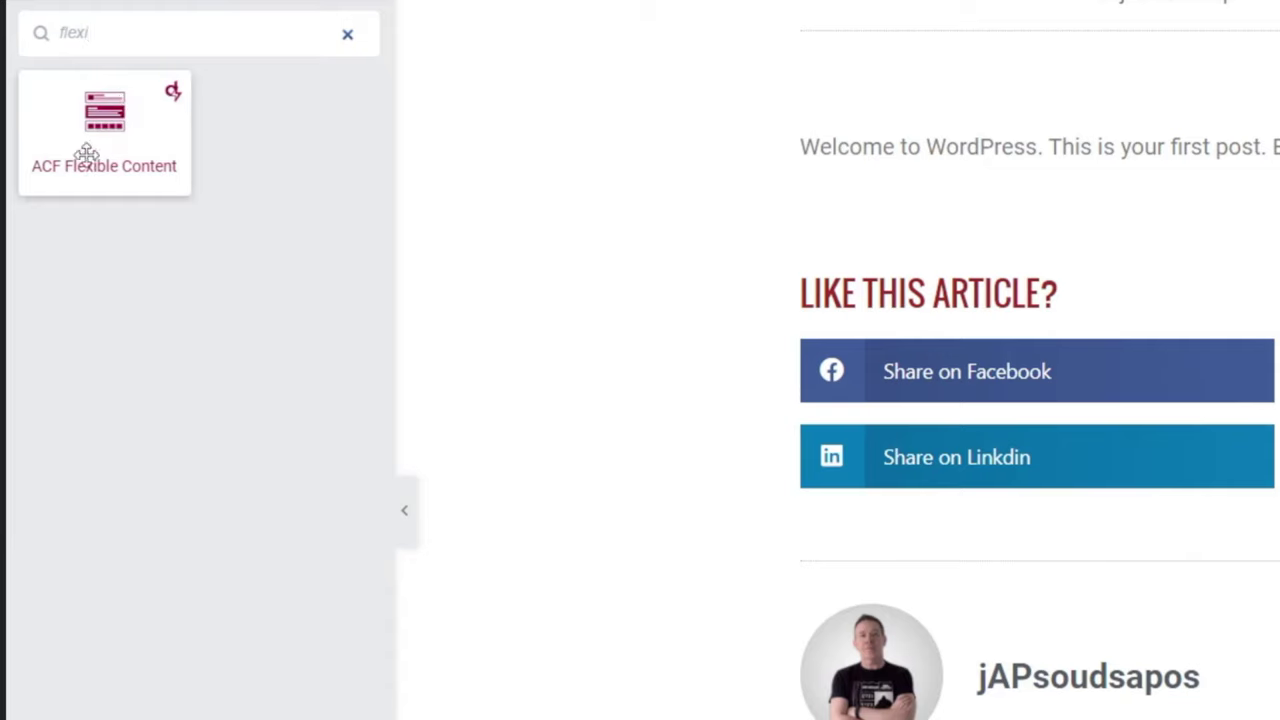
left_click_drag(106, 108, 985, 252)
scroll(714, 466, "up", 3)
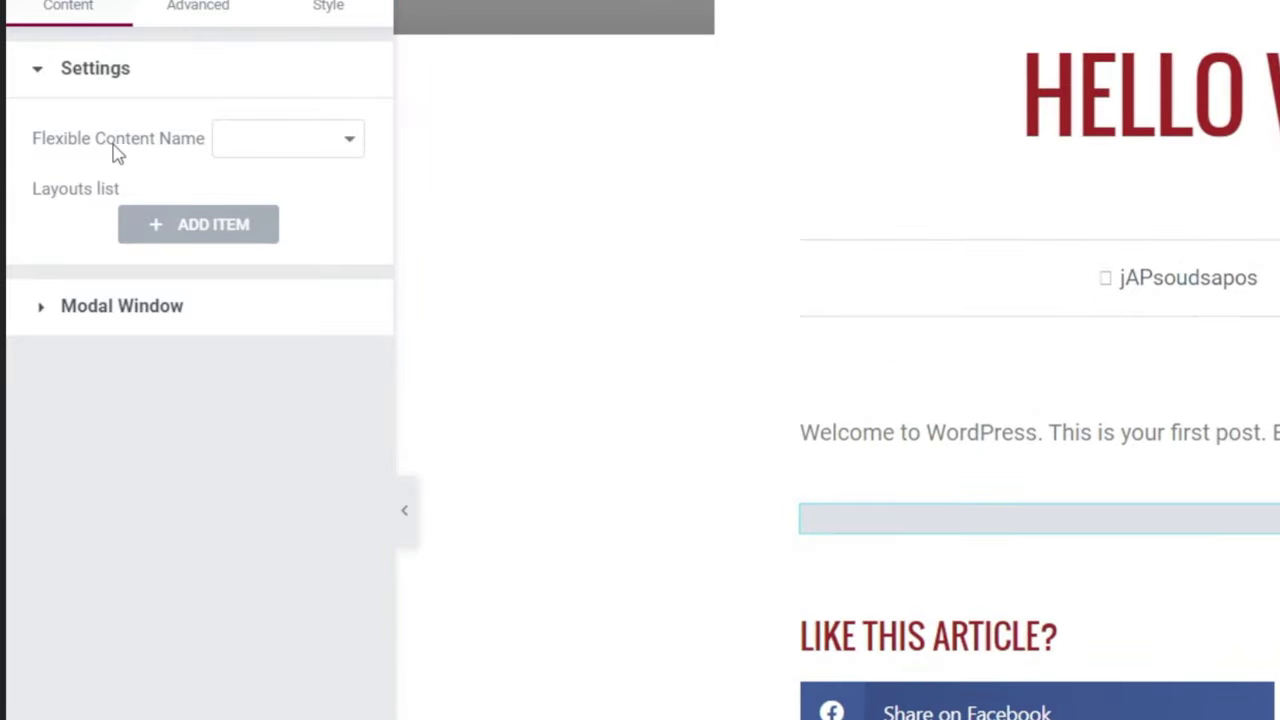
left_click(288, 147)
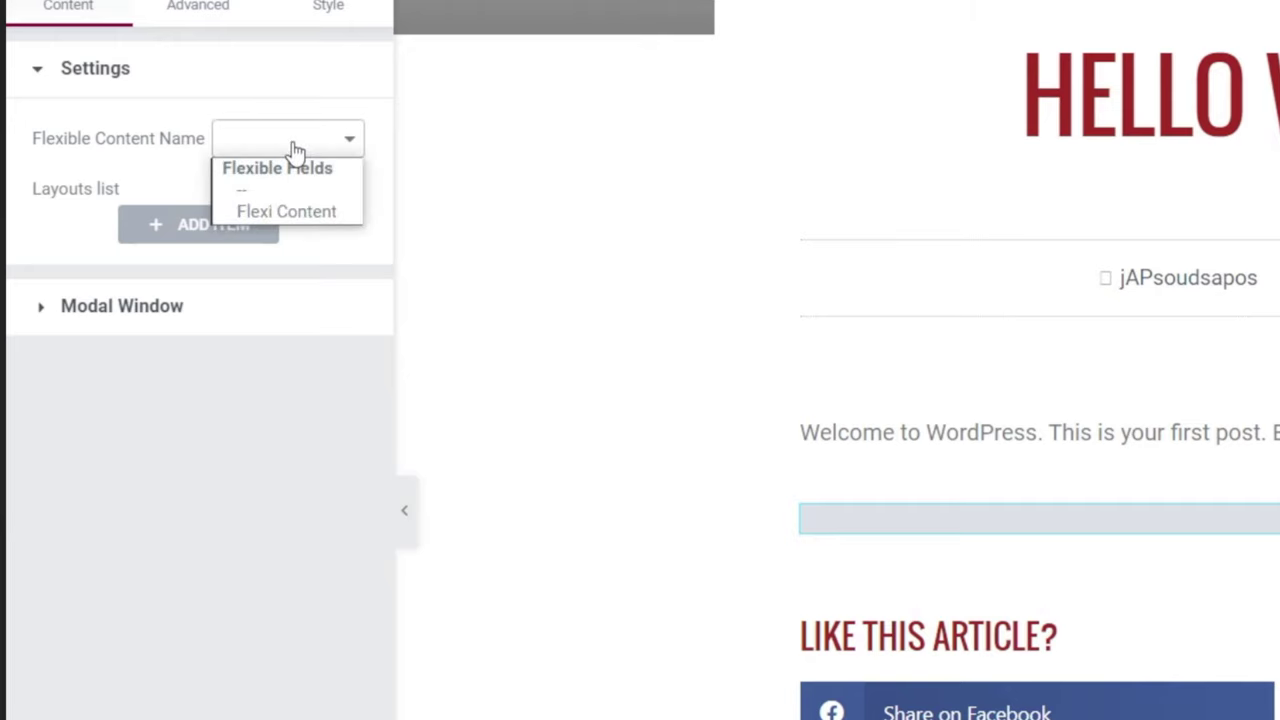
left_click(316, 214)
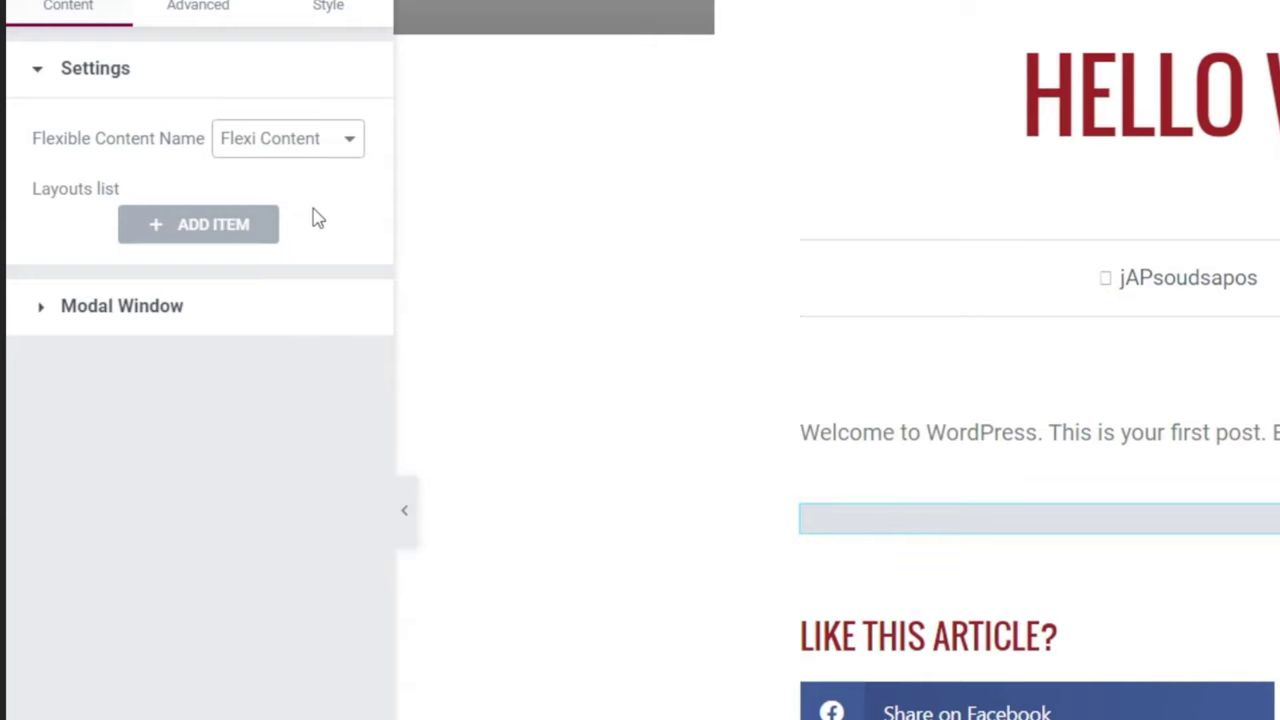
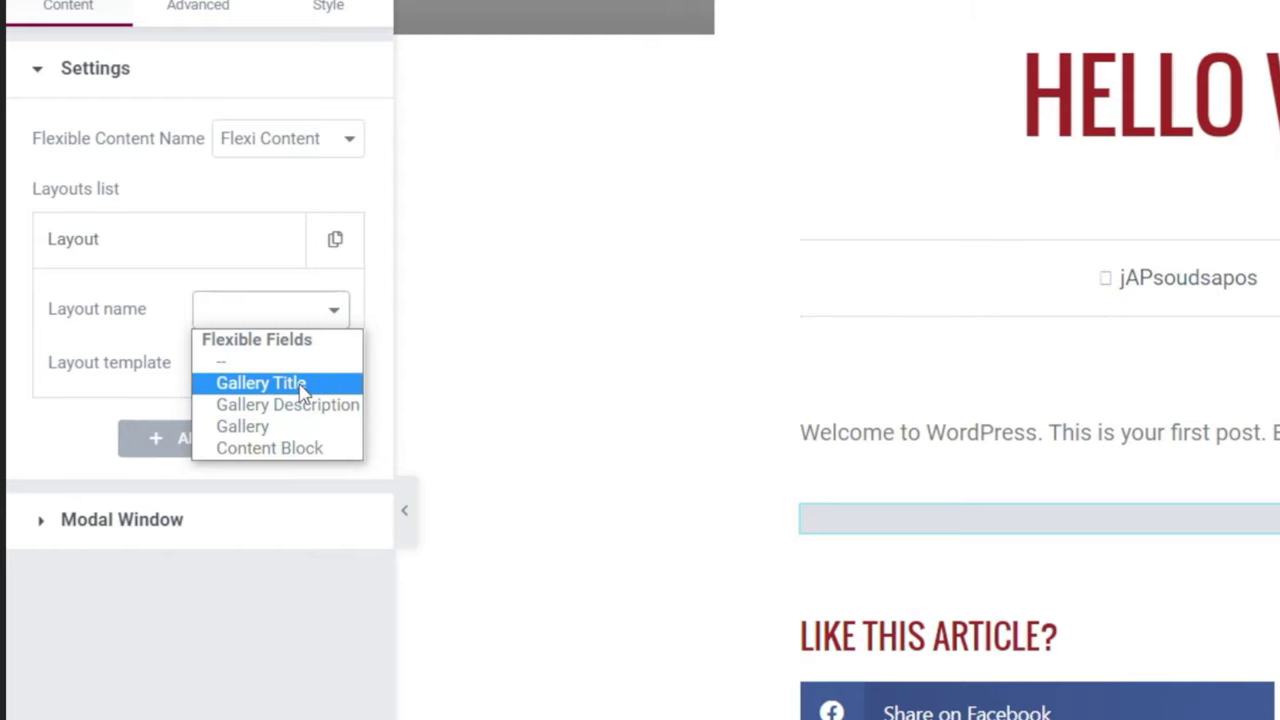
Assign the first layout item the Gallery Title layout and the [FLEXIBLE] – Gallery Title template.
left_click(301, 386)
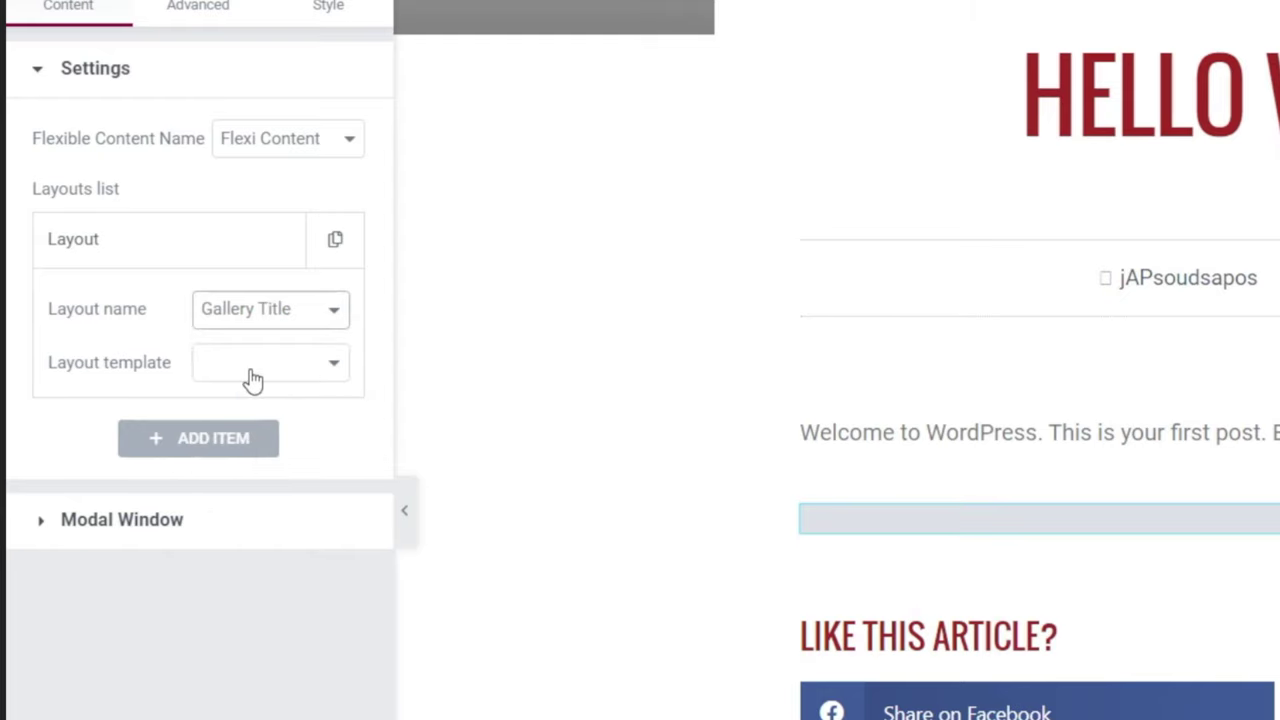
left_click(252, 379)
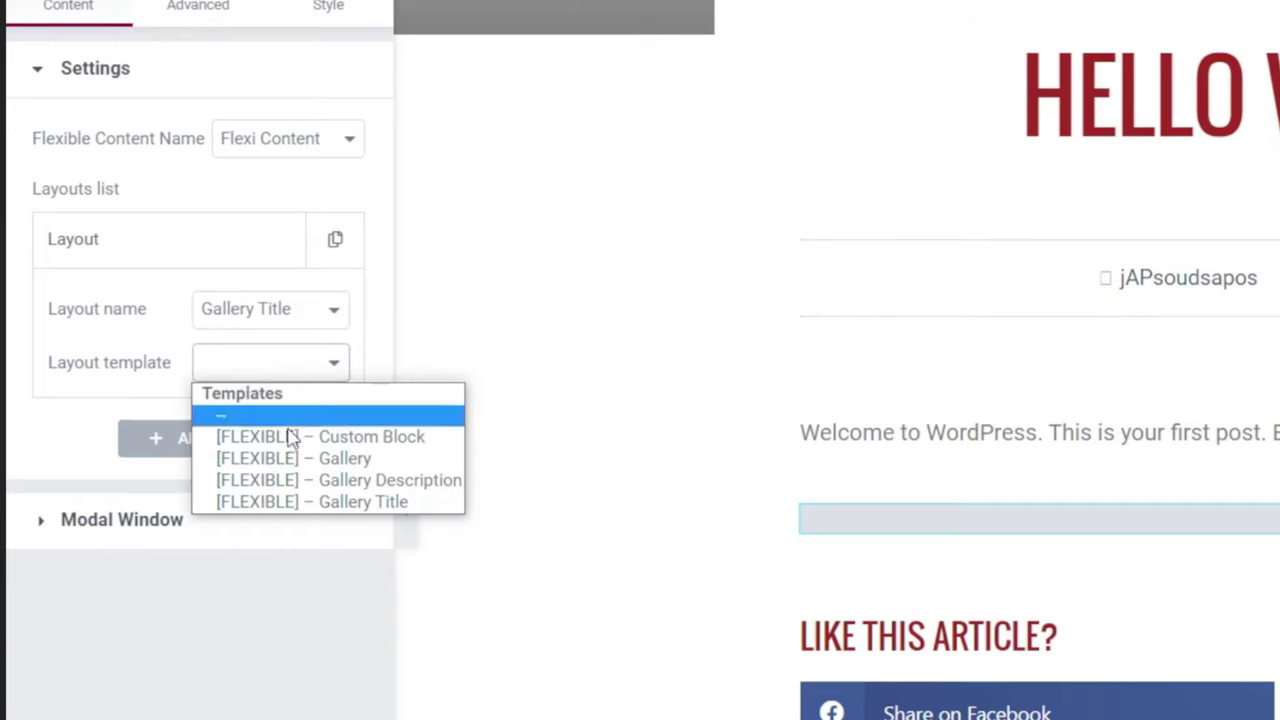
left_click(306, 503)
Add a second layout item pairing Gallery Description with the [FLEXIBLE] – Gallery Description template.
left_click(206, 443)
left_click(280, 388)
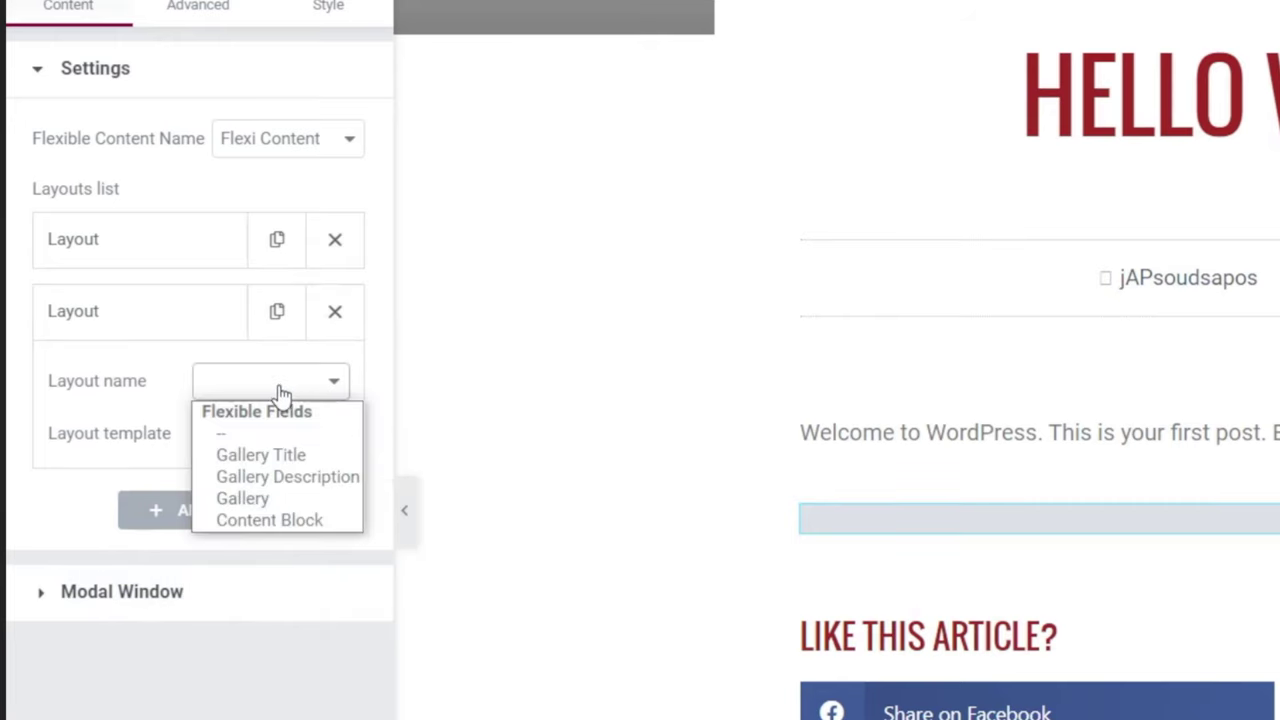
left_click(282, 478)
left_click(274, 440)
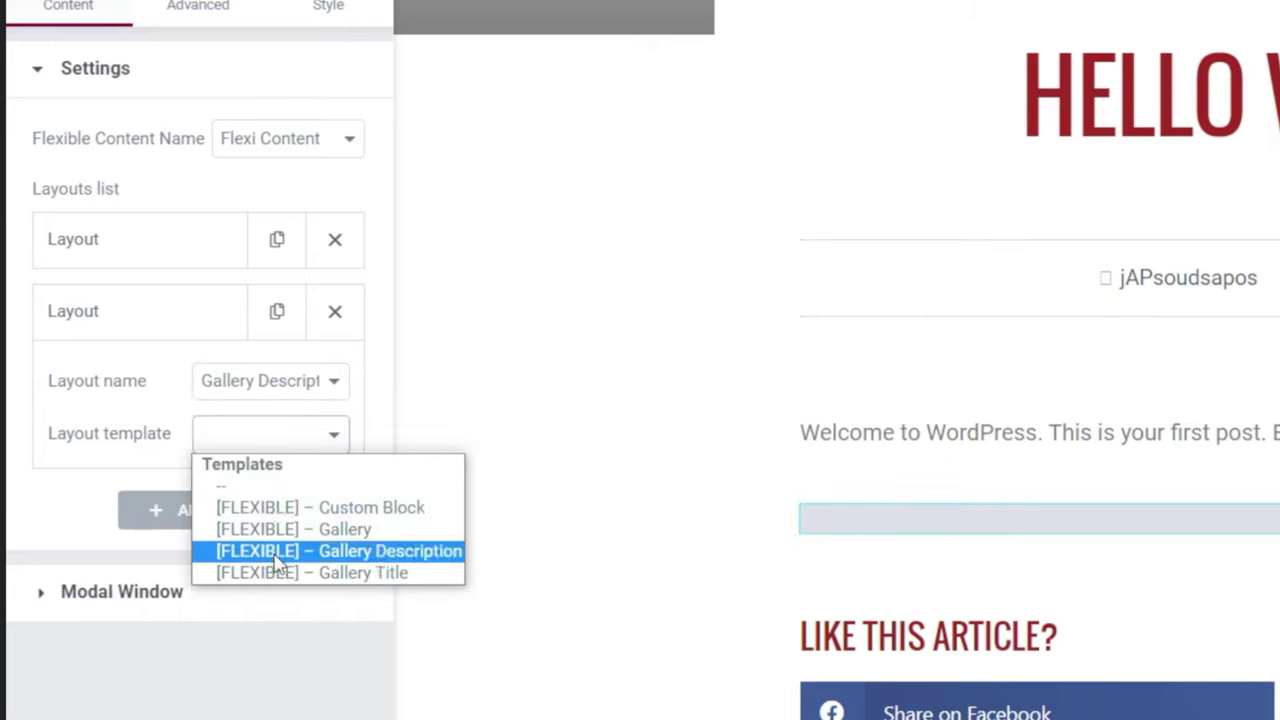
left_click(290, 551)
Add a third layout item pairing Gallery with the [FLEXIBLE] – Gallery template.
left_click(206, 516)
left_click(266, 454)
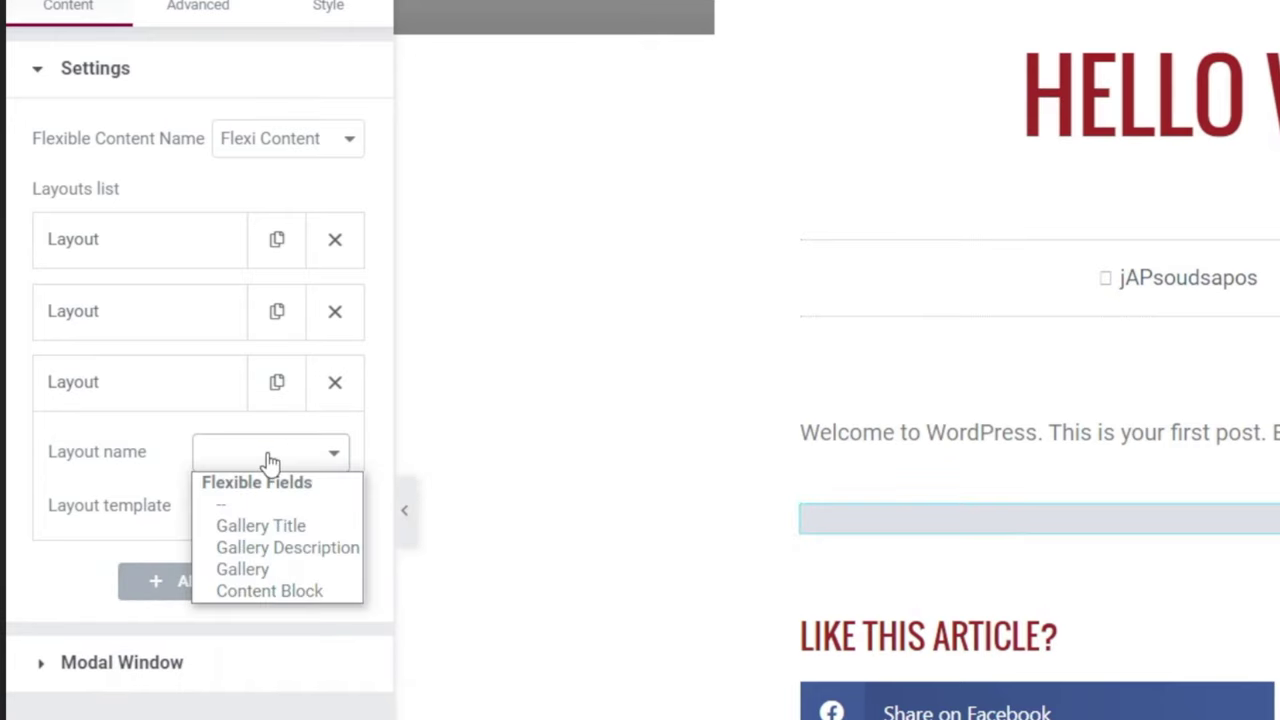
left_click(246, 569)
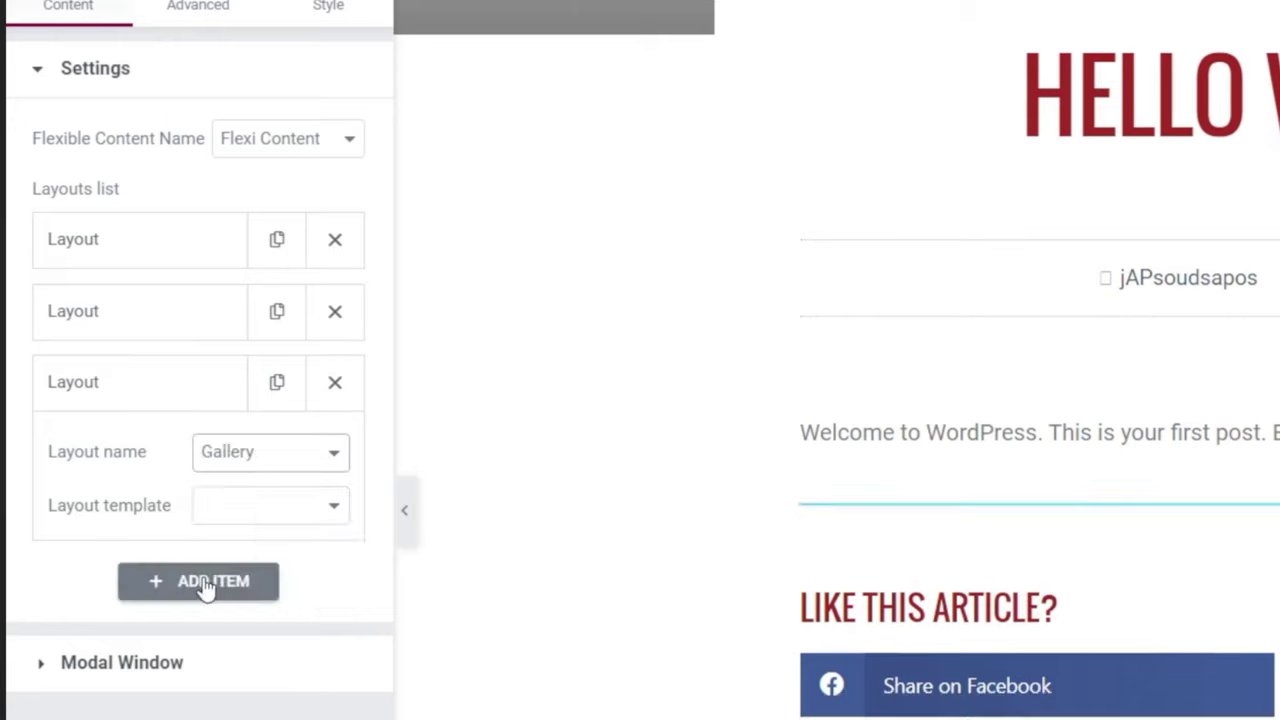
left_click(287, 505)
left_click(277, 603)
Add a fourth layout item pairing Content Block with the [FLEXIBLE] – Custom Block template.
left_click(231, 600)
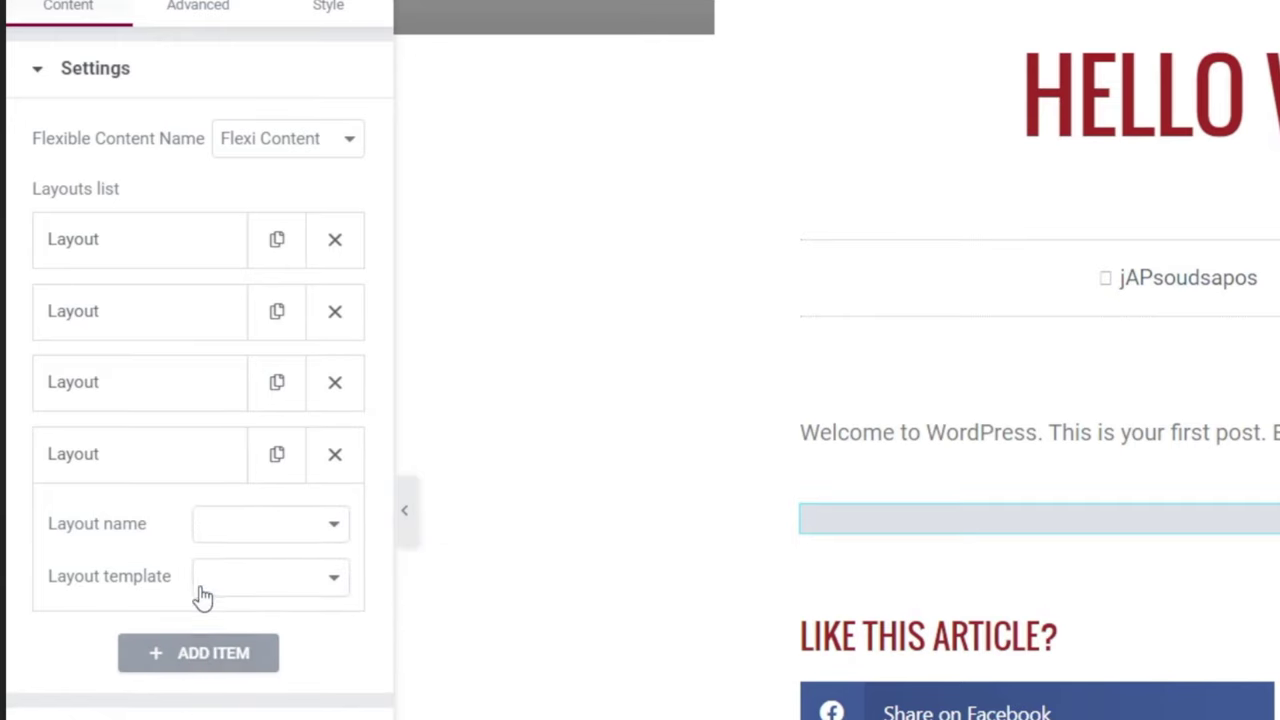
left_click(305, 530)
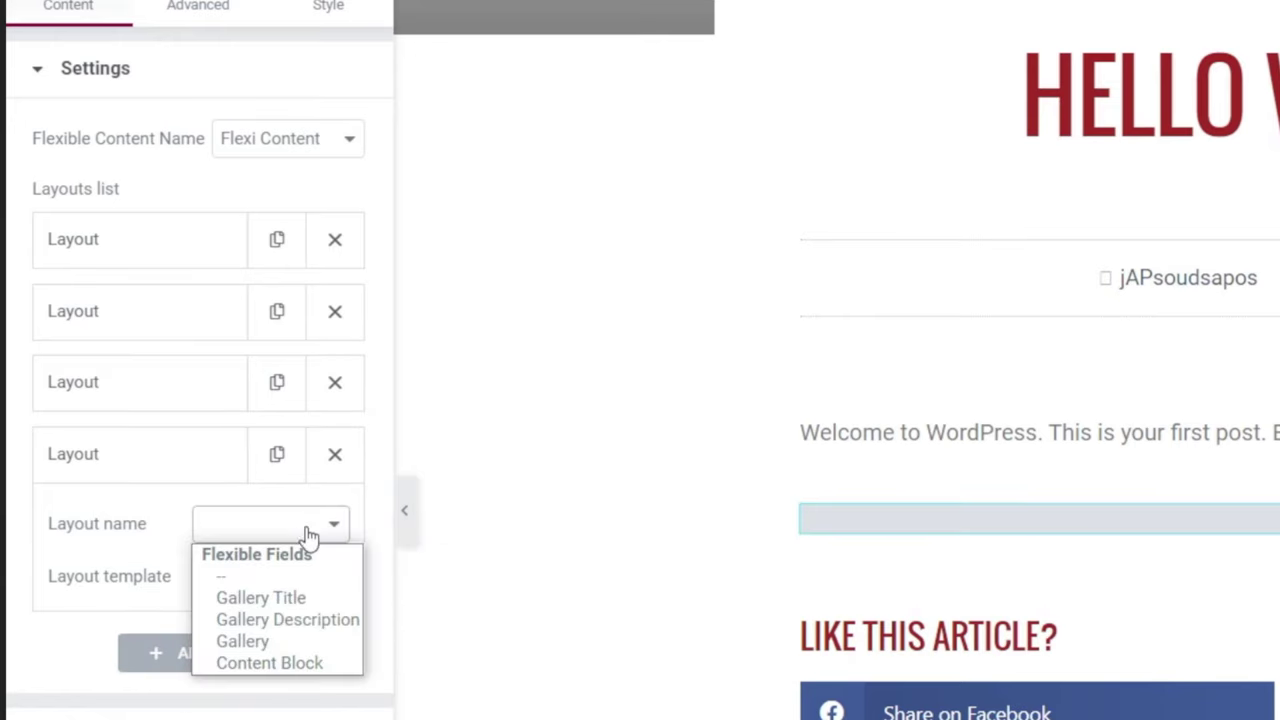
left_click(270, 663)
left_click(266, 588)
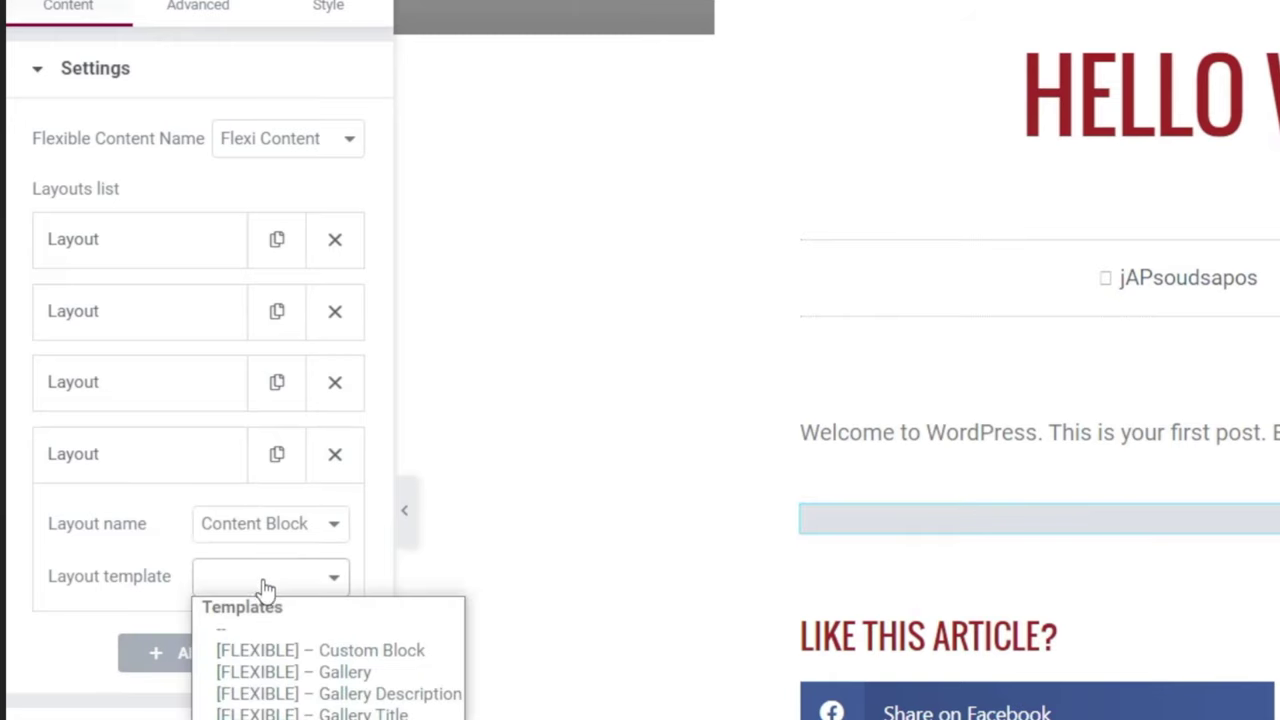
left_click(262, 650)
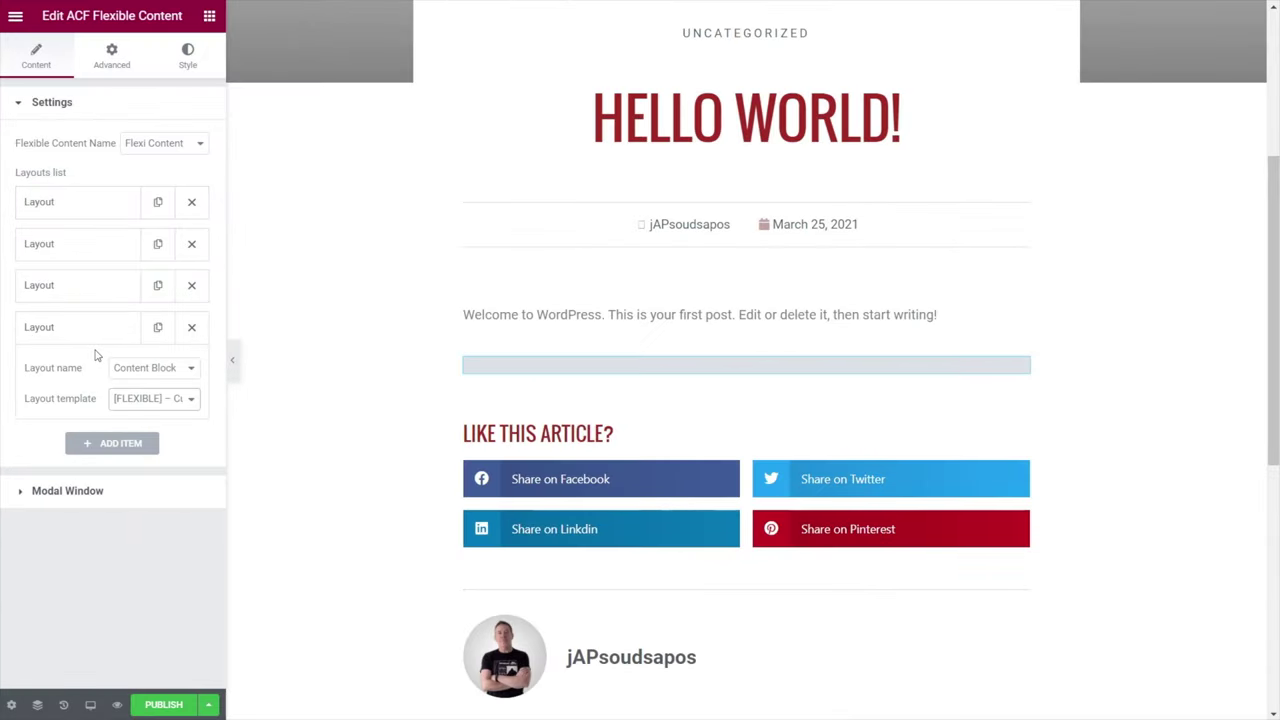
Publish the single post template with a display condition that includes All Singular.
left_click(157, 705)
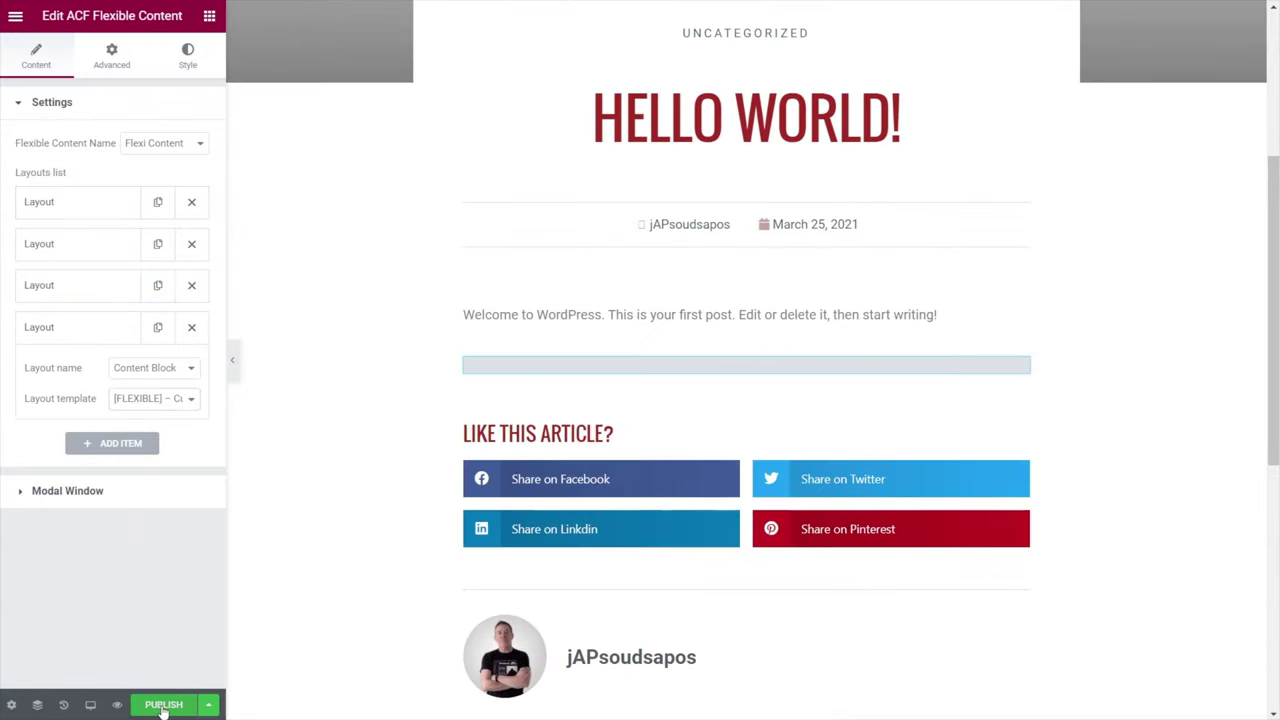
left_click(619, 437)
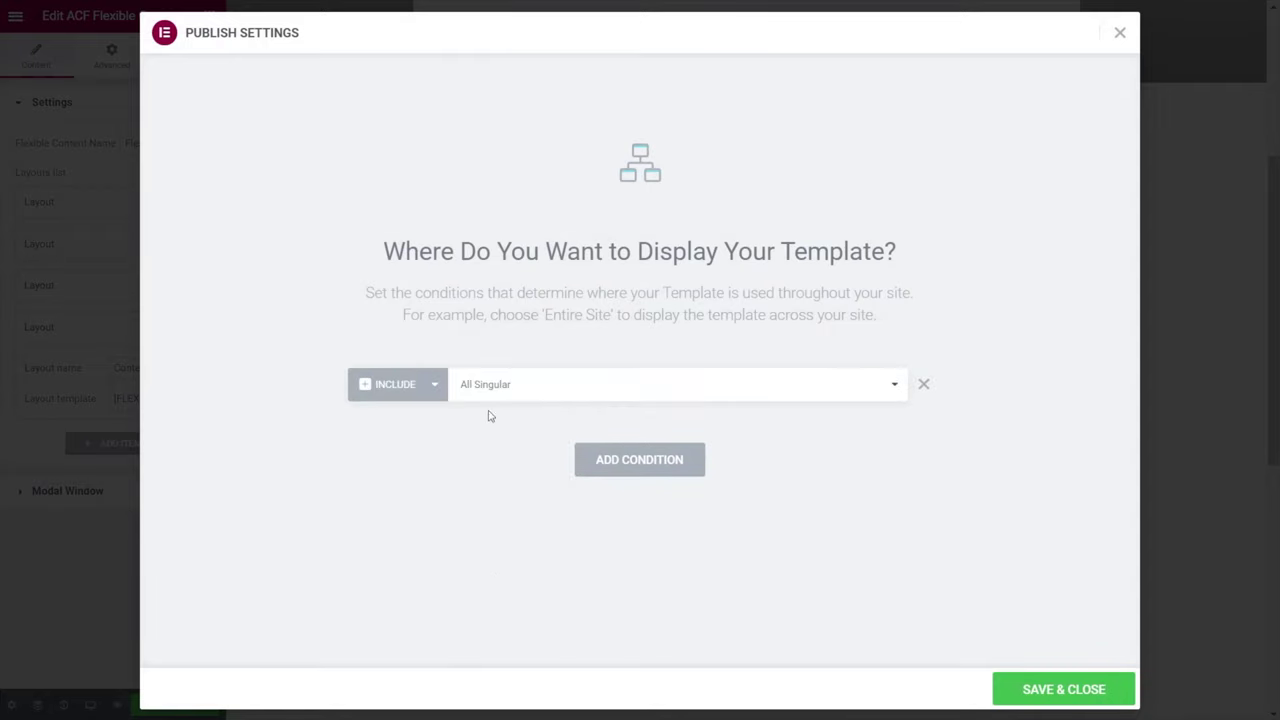
left_click(1057, 689)
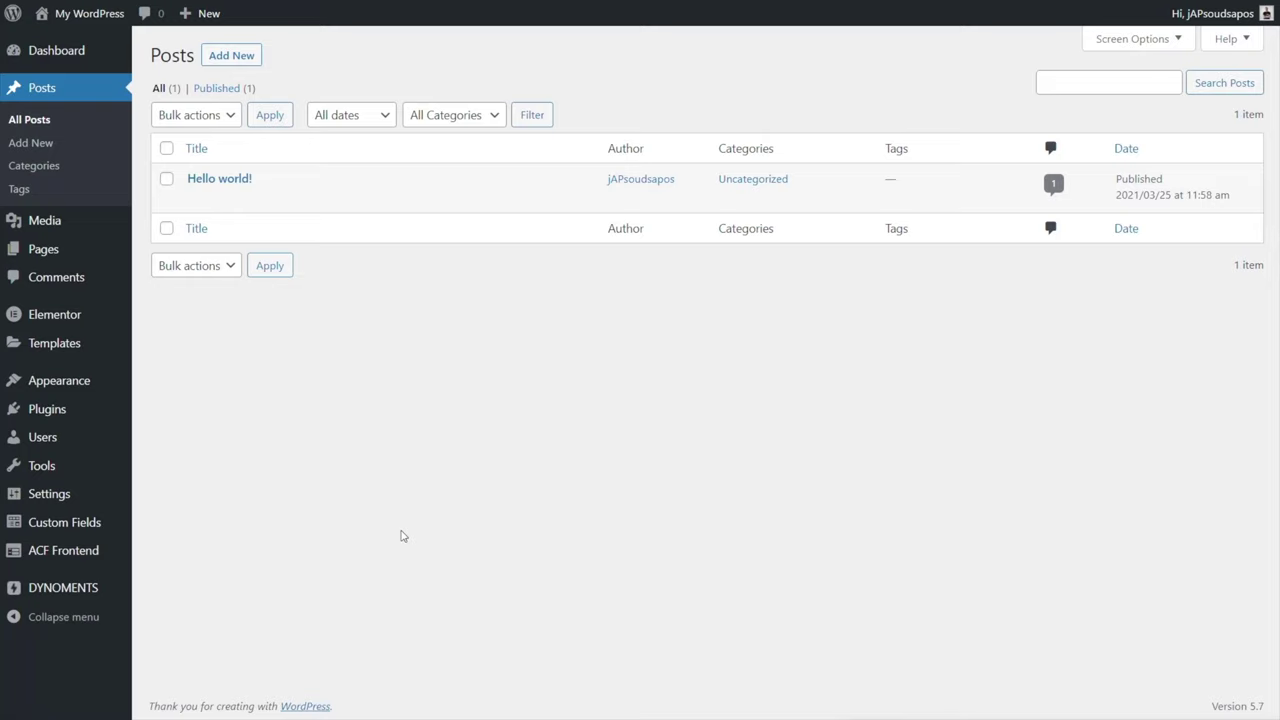
Open the Hello world! post for editing and set 6.jpg as its featured image.
left_click(208, 182)
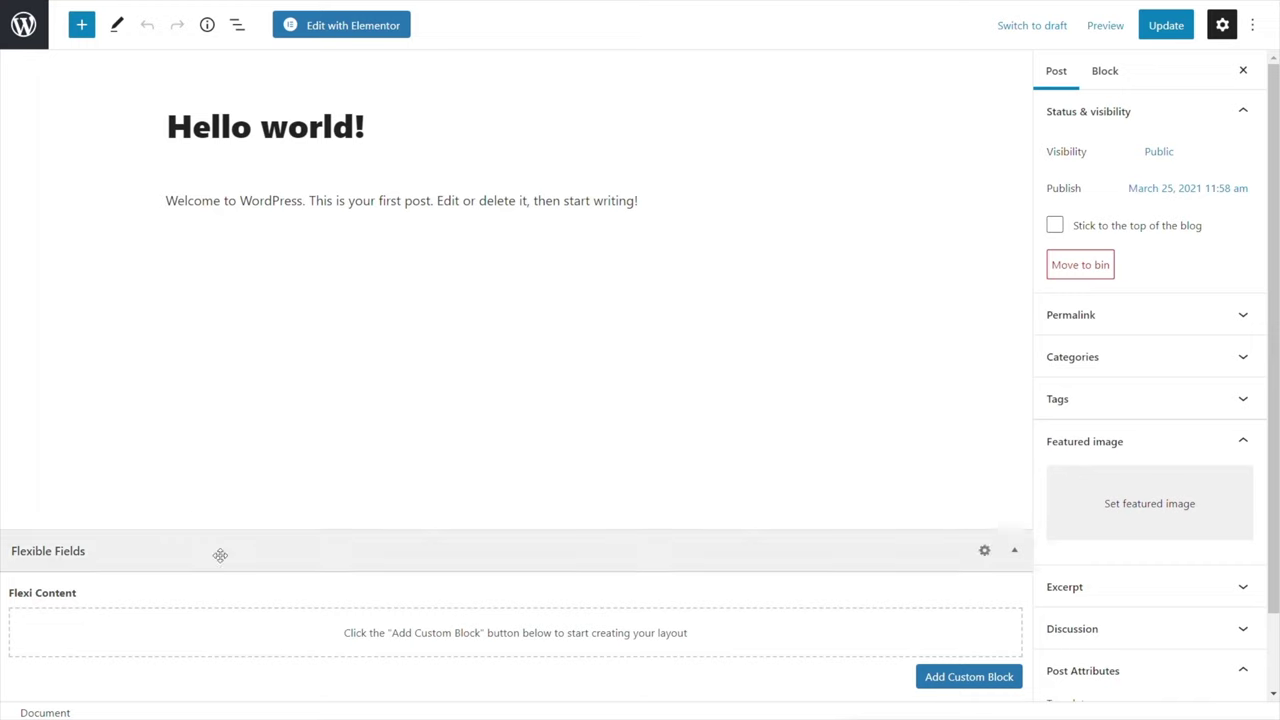
left_click(1148, 502)
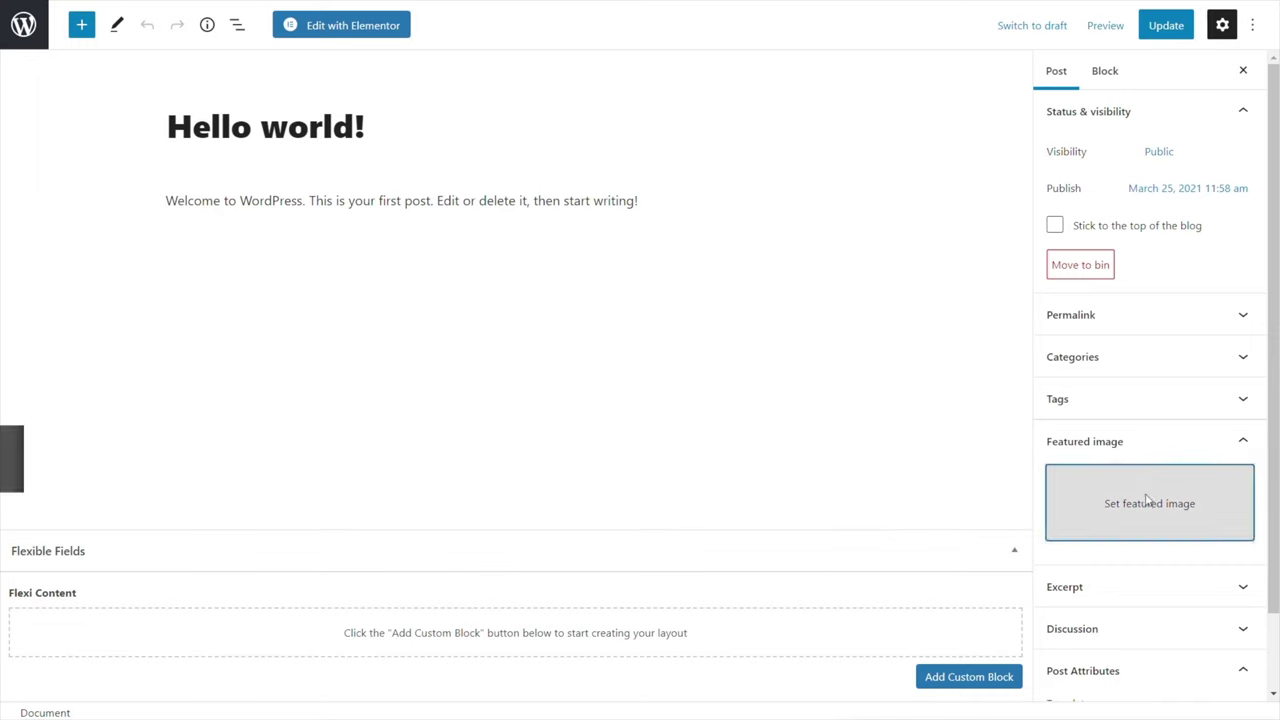
left_click(100, 240)
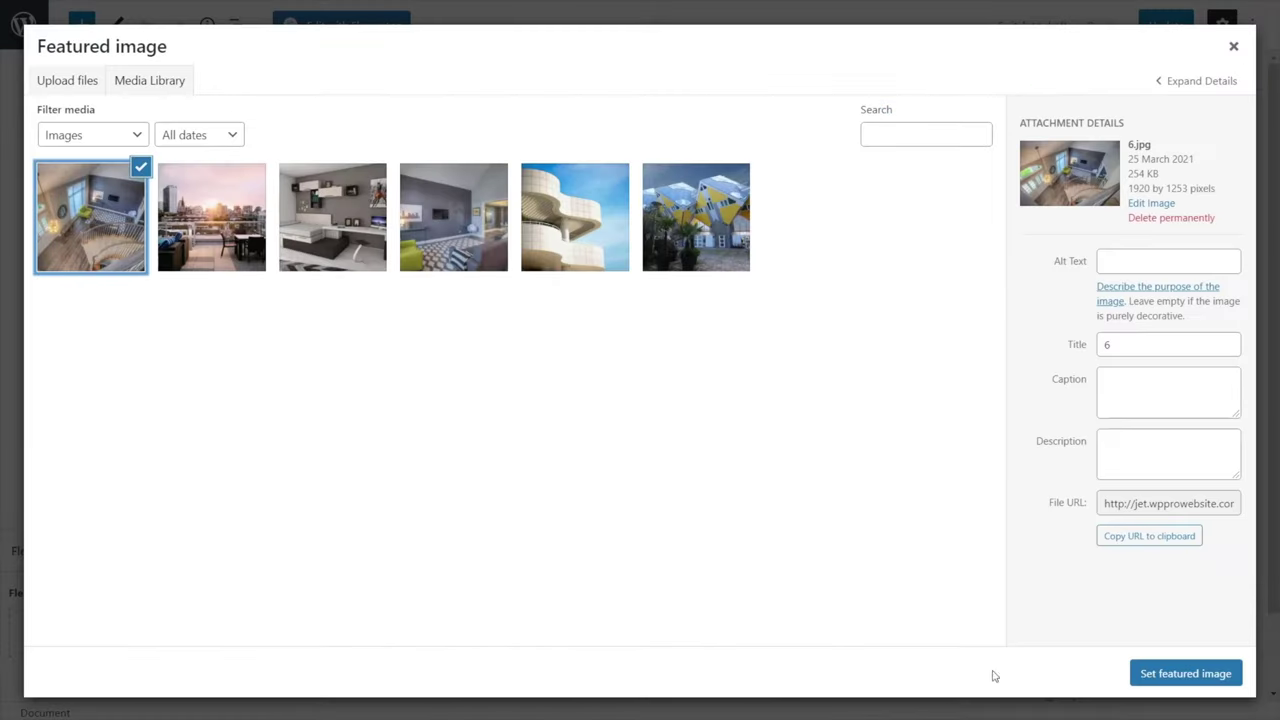
left_click(1194, 674)
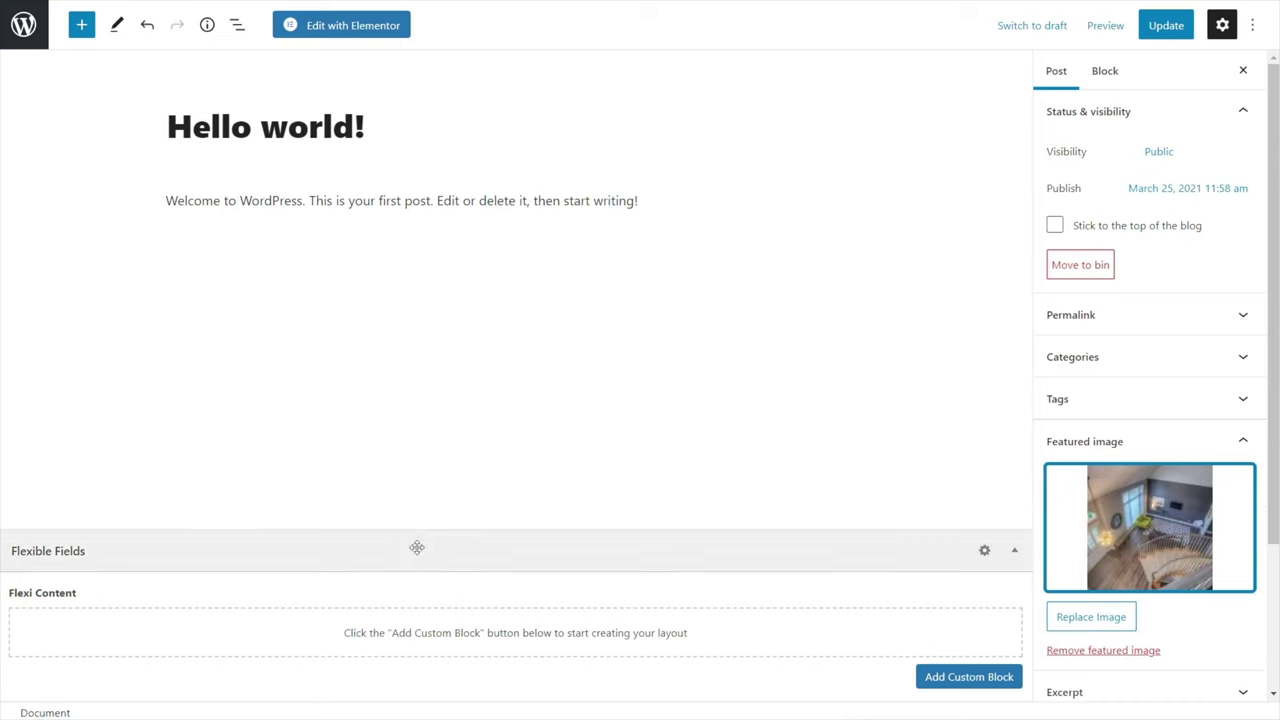
Add a Gallery Title block to Flexi Content with the title Sample Gallery Title.
left_click(957, 677)
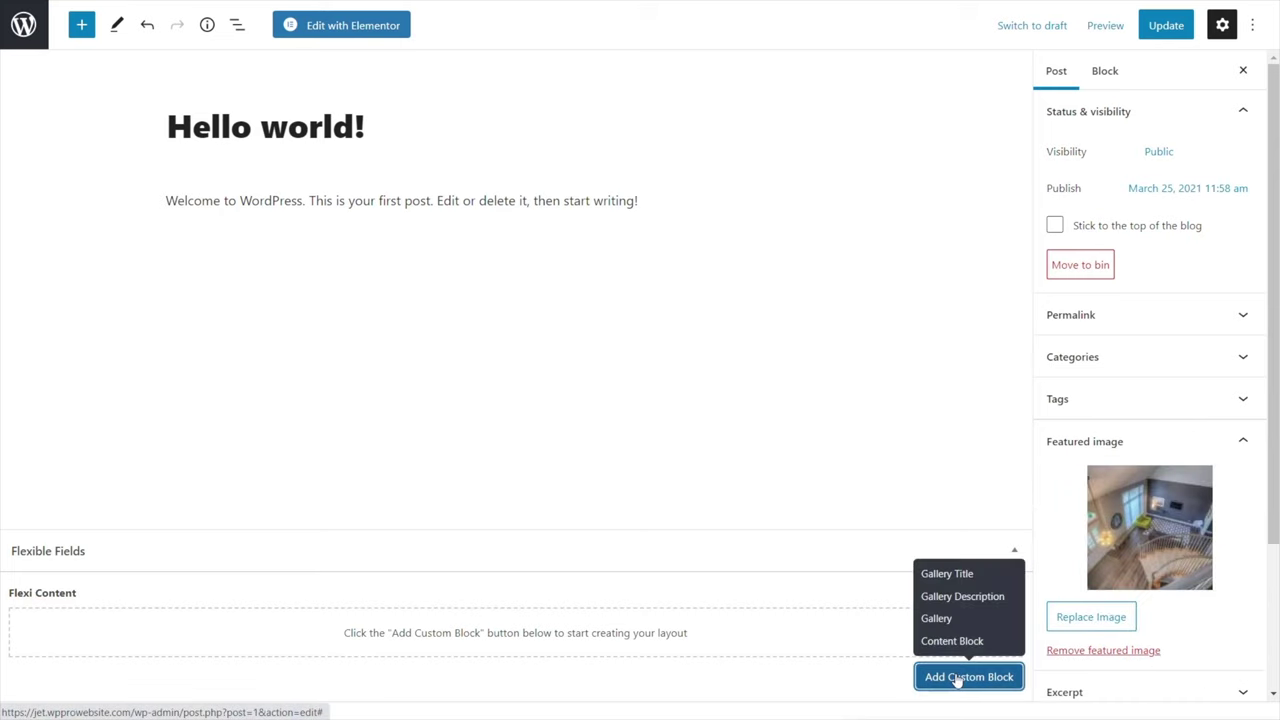
left_click(955, 573)
left_click(102, 632)
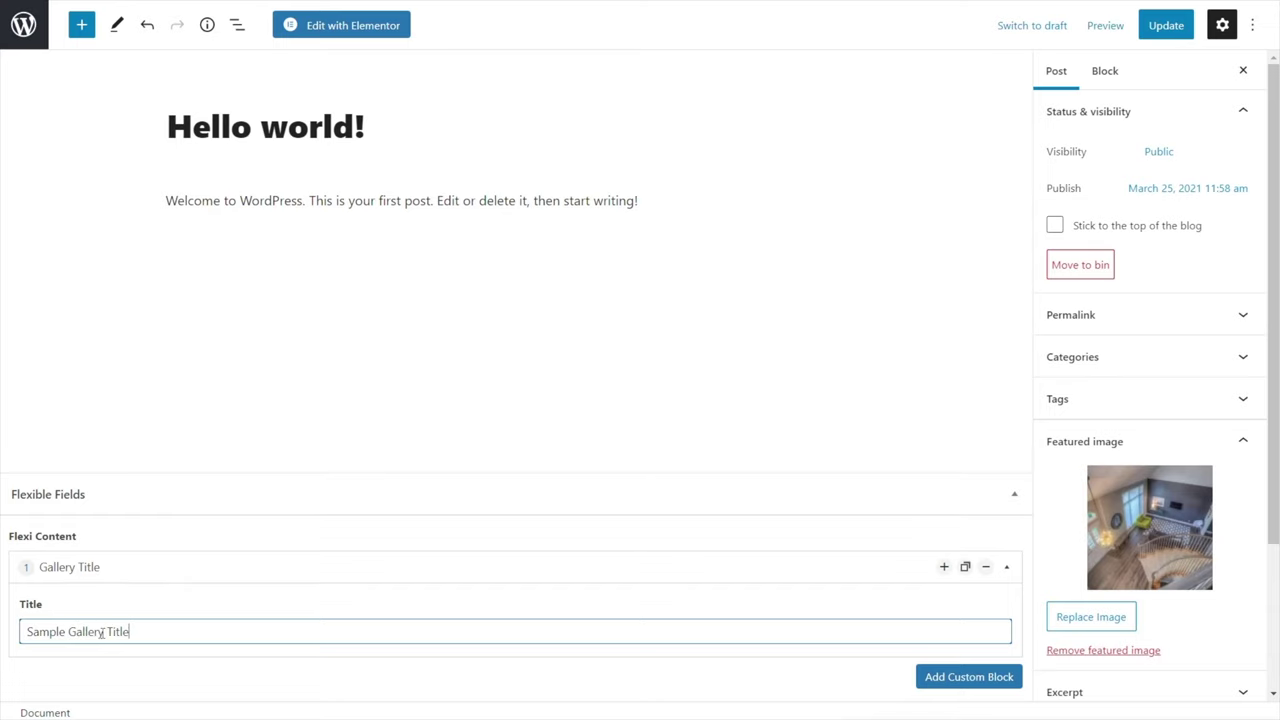
Add a Gallery Description block containing the text "This is the description.".
left_click(969, 677)
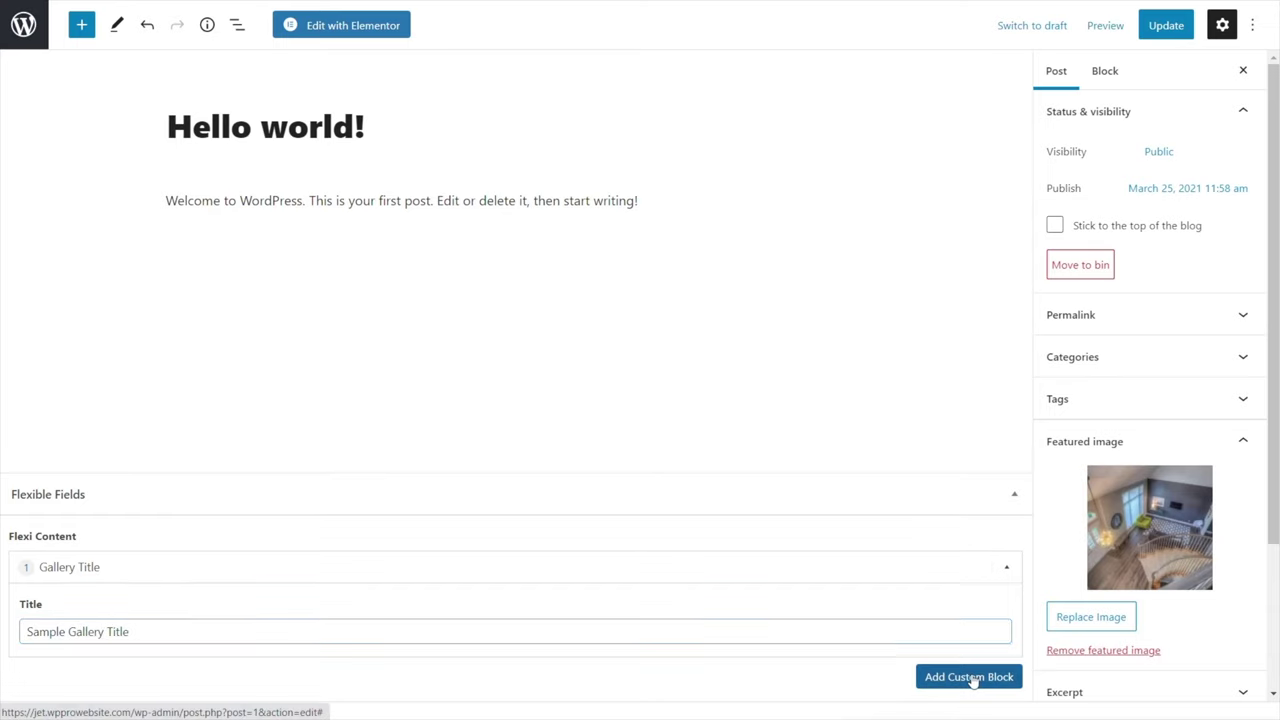
left_click(963, 596)
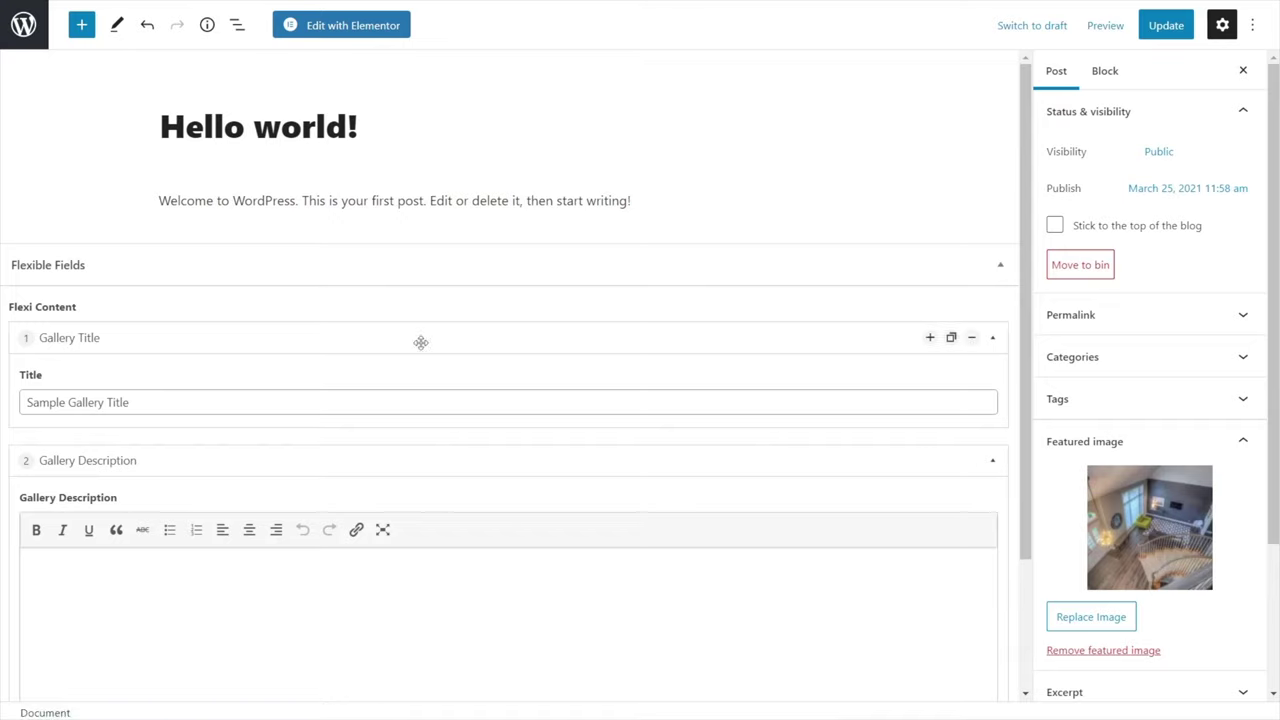
scroll(307, 605, "down", 1)
scroll(307, 605, "down", 2)
left_click(124, 465)
type("This")
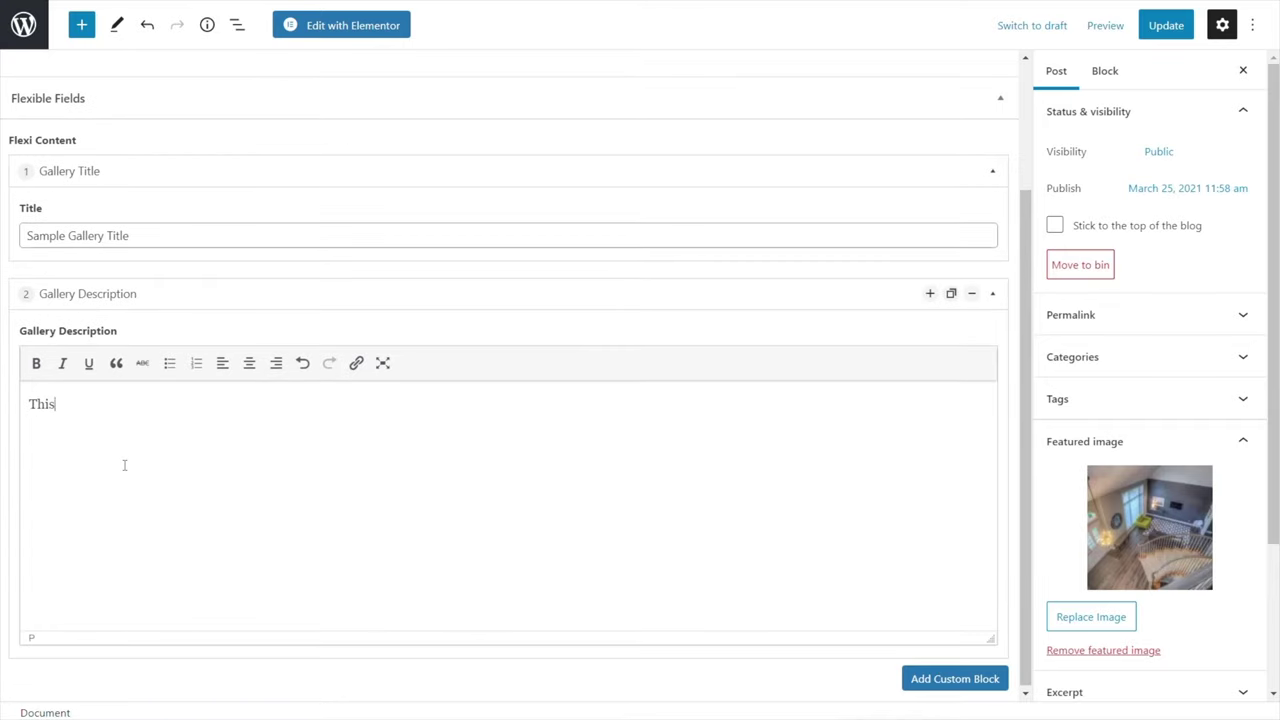
type(" is the description.")
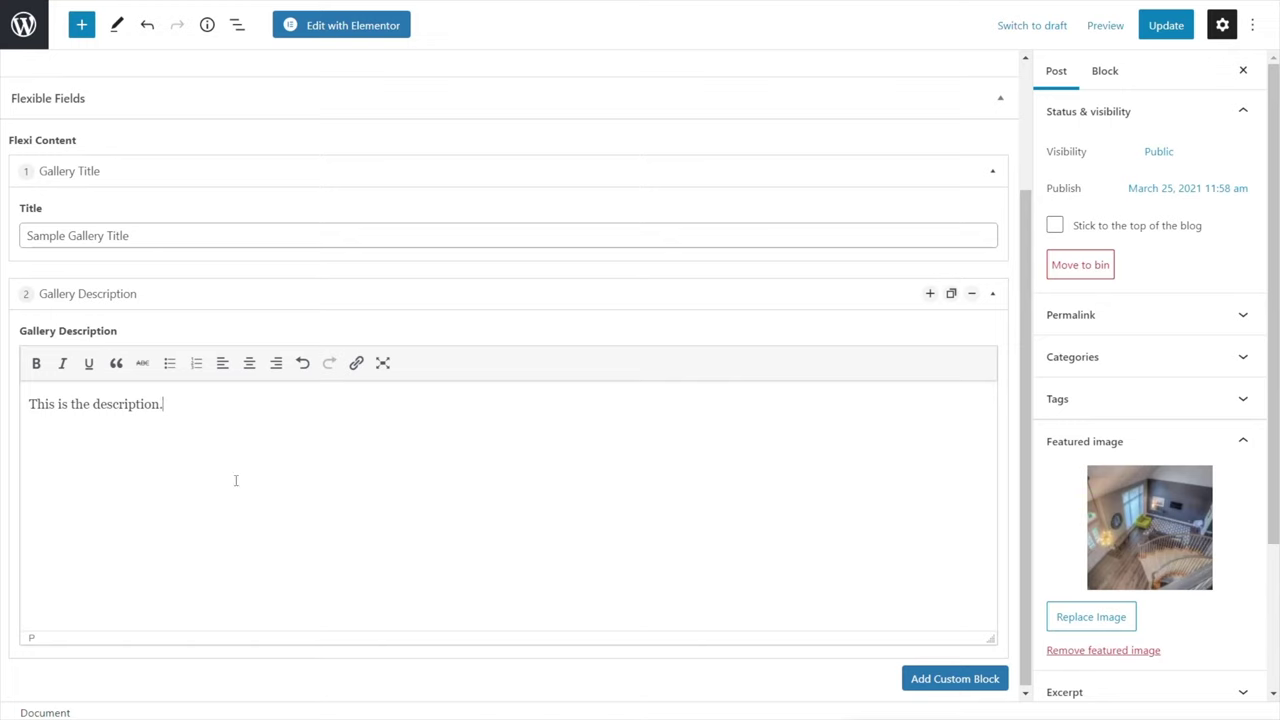
Add a Gallery block and fill it with the five media library images other than 6.jpg, ending with 5.jpg.
left_click(948, 680)
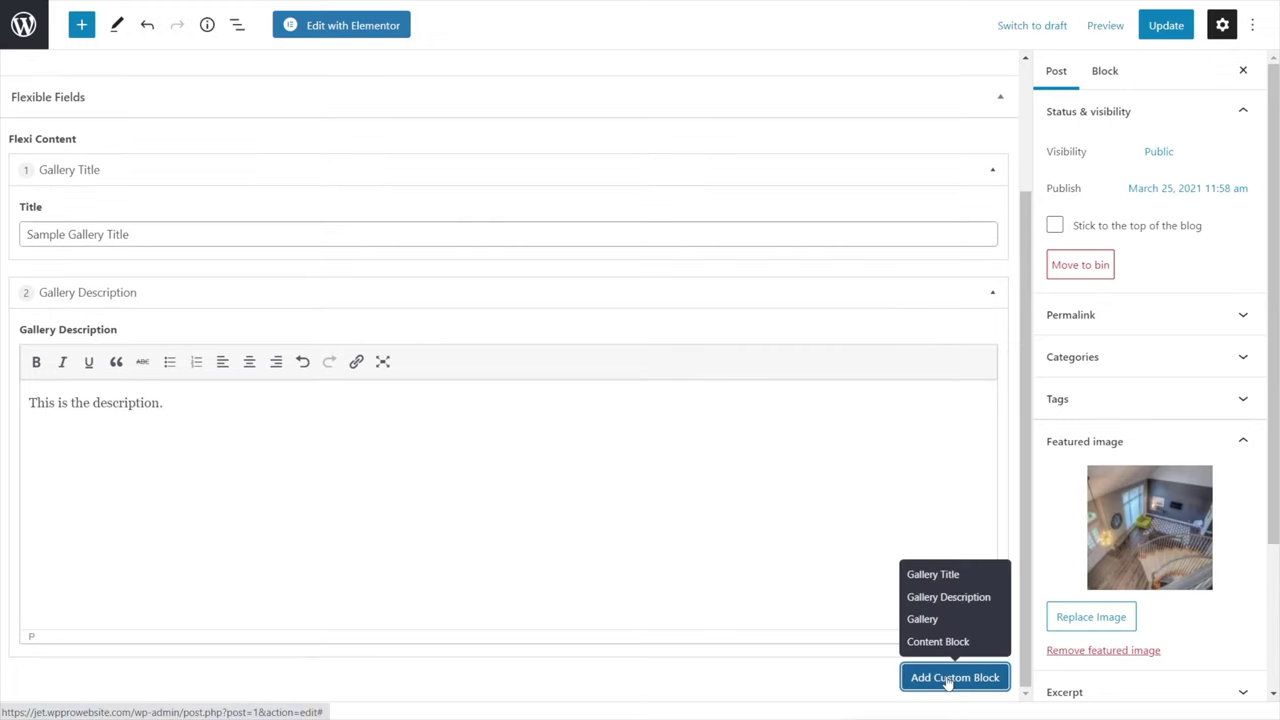
left_click(948, 619)
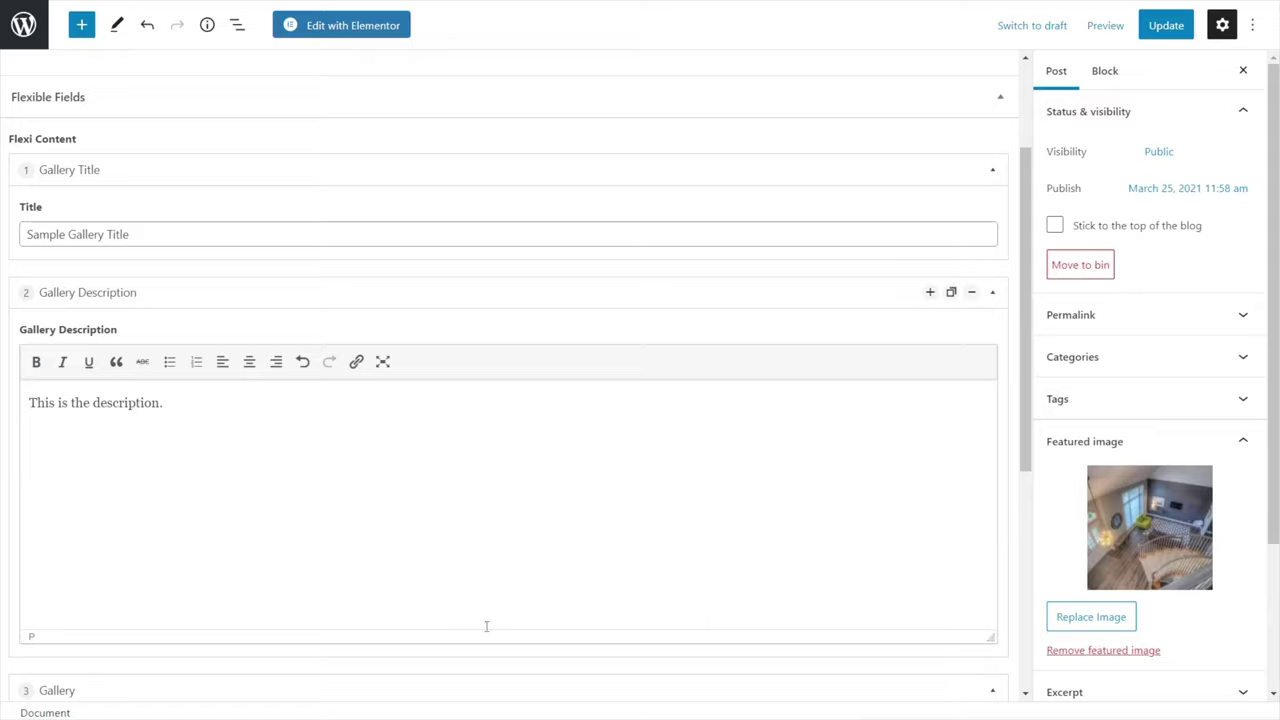
scroll(488, 627, "down", 5)
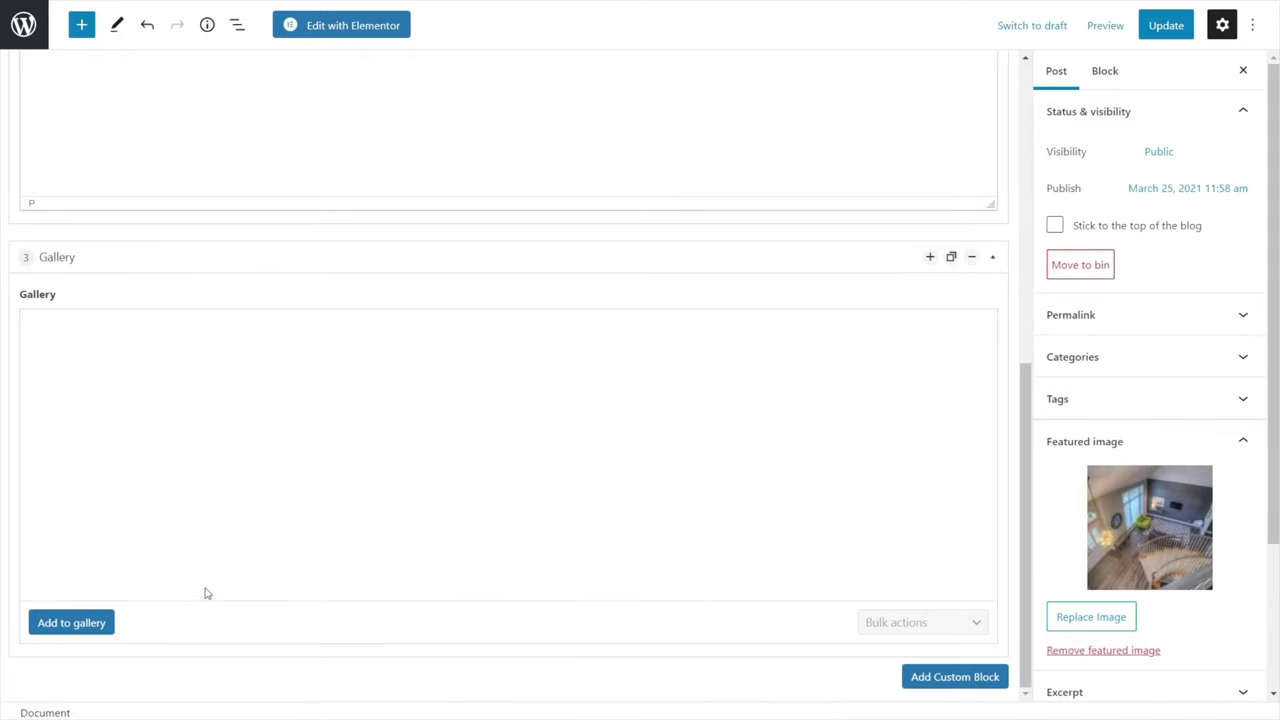
left_click(58, 624)
left_click(673, 247)
left_click(575, 240)
left_click(453, 235)
left_click(332, 230)
left_click(211, 225)
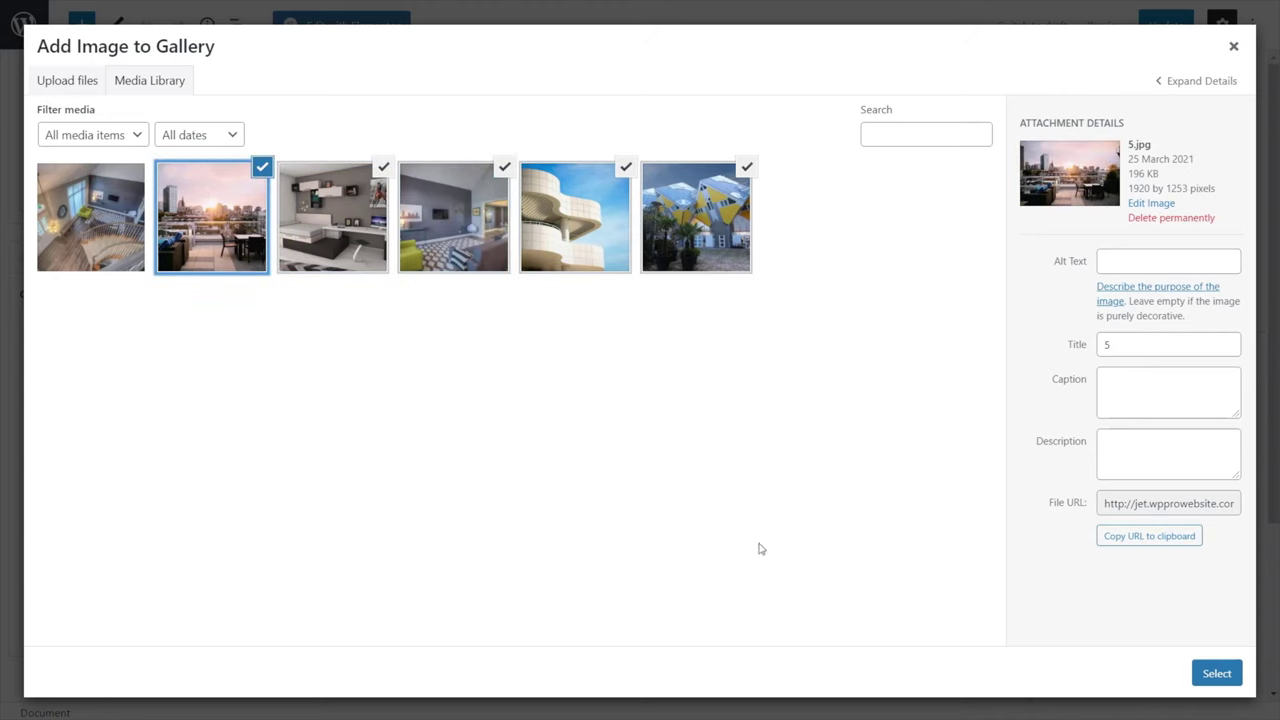
left_click(1216, 674)
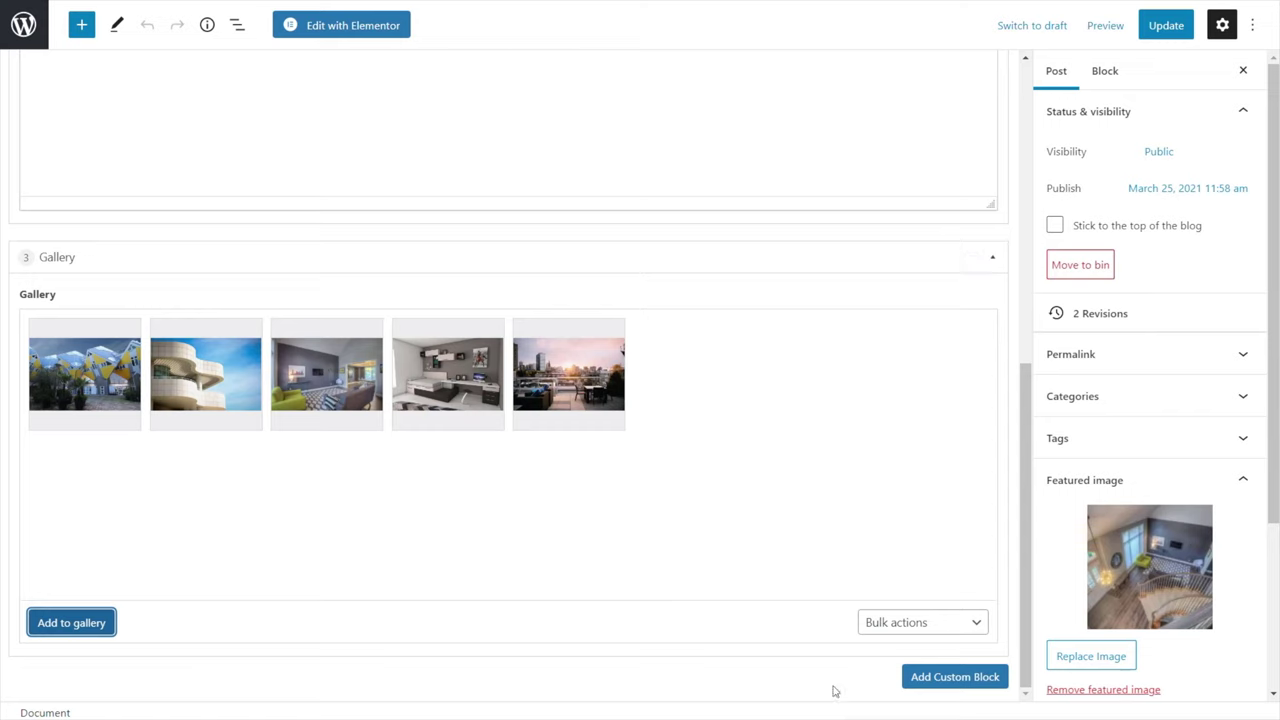
Add a Content Block titled Custom Block and fill its content with two paragraphs of lorem ipsum text.
left_click(943, 678)
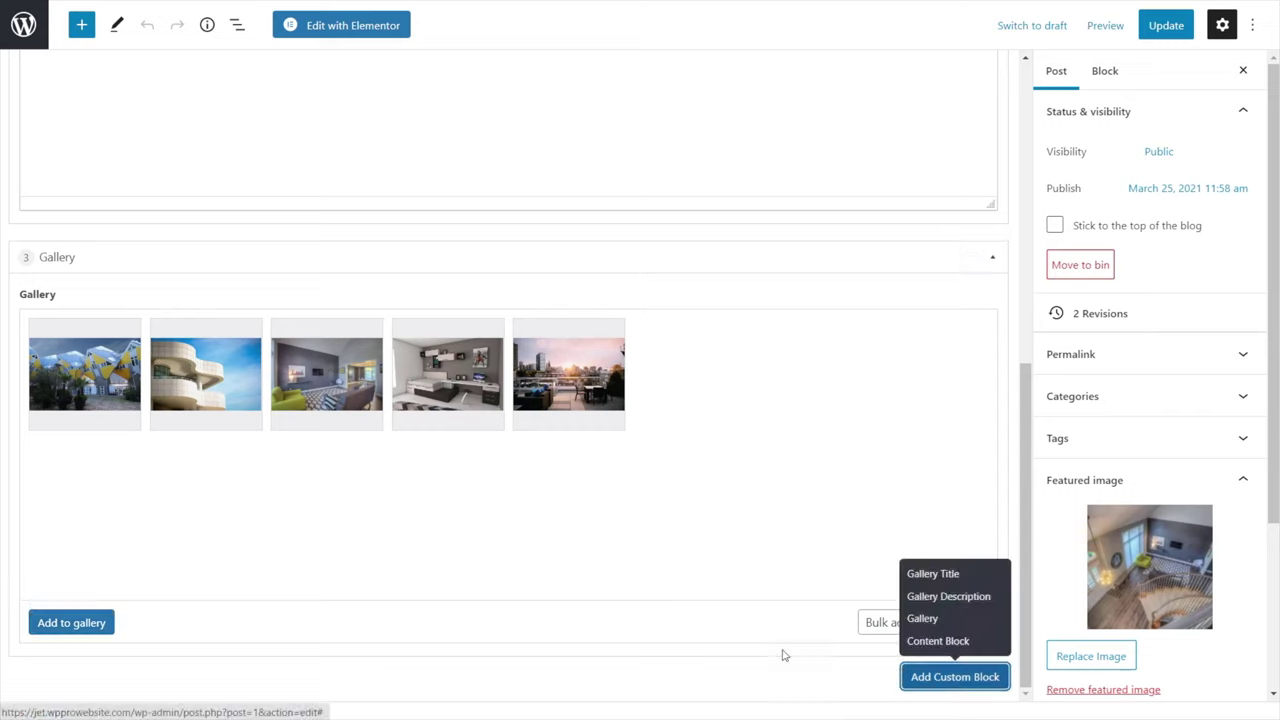
left_click(938, 641)
scroll(623, 632, "down", 6)
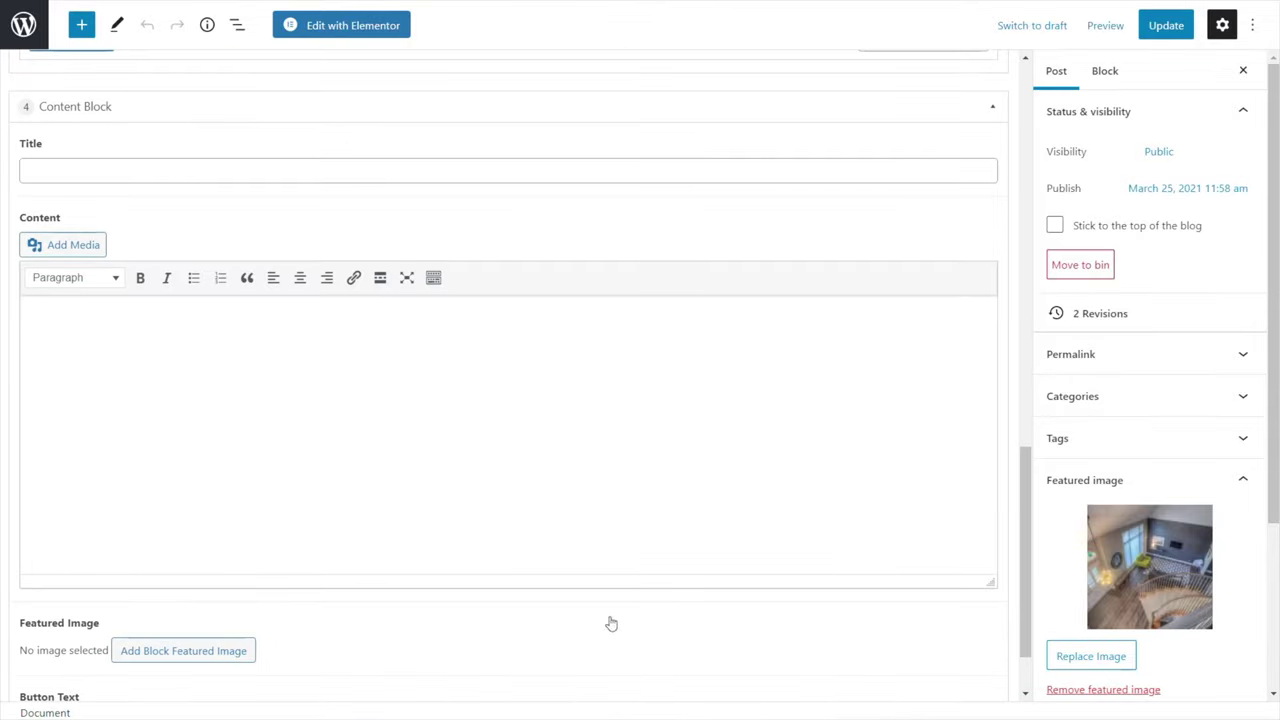
left_click(104, 169)
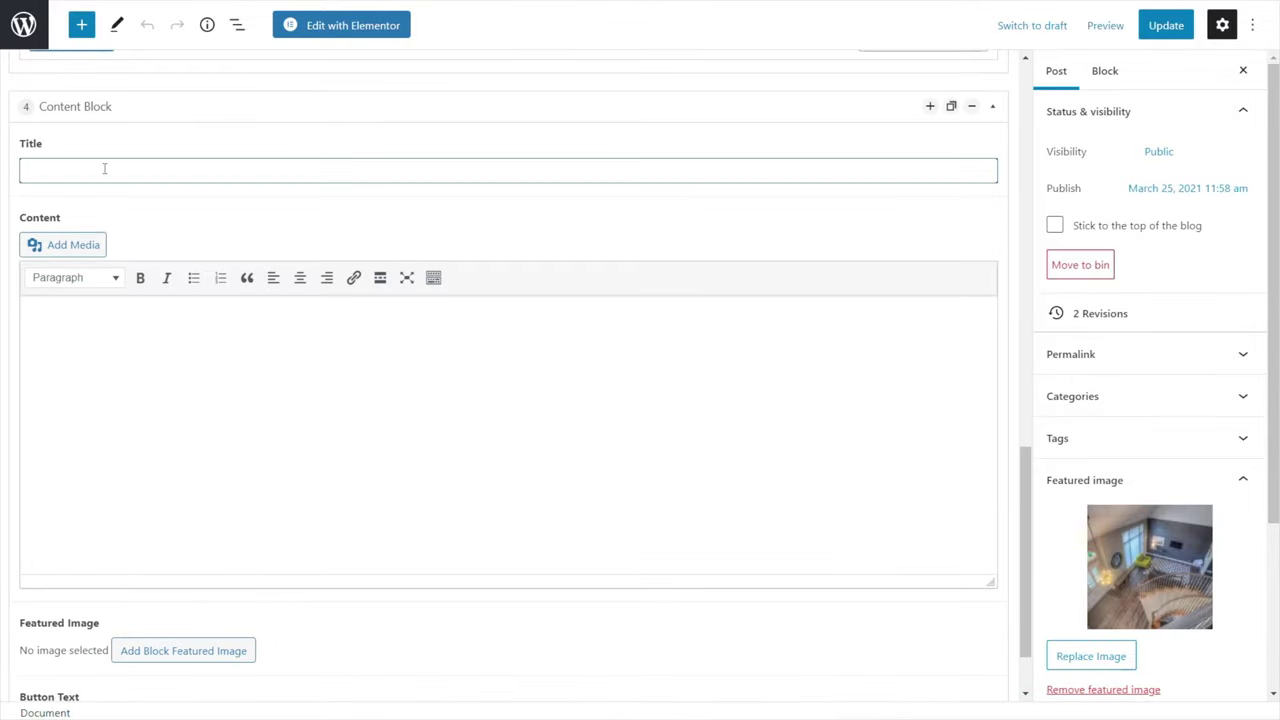
type("Custom Block")
left_click(760, 566)
type("Lorem ipsum dolor sit amet, consectetur adipiscing elit, sed do eiusmod tempor incididunt ut labore et dolore magna aliqua. Hac habitasse platea dictumst quisque sagittis purus sit amet. Nam at lectus urna duis convallis convallis tellus id. Faucibus vitae aliquet nec ullamcorper. Fames ac turpis egestas maecenas pharetra. Molestie a iaculis at erat pellentesque adipiscing commodo. Sit amet porttitor eget dolor morbi non arcu risus quis. Odio ut sem nulla pharetra diam sit. Netus et malesuada fames ac turpis egestas. Velit dignissim sodales ut eu sem integer vitae justo eget. Nibh cras pulvinar mattis nunc sed blandit libero volutpat. Scelerisque felis imperdiet proin fermentum leo vel orci porta. Purus non enim praesent elementum facilisis leo vel fringilla est. Mollis nunc sed id semper risus in hendrerit. Mattis nunc sed blandit libero volutpat sed cras. Lacus viverra vitae congue eu consequat ac felis donec. Eu sem integer vitae justo eget magna. Porttitor eget dolor morbi non. Aliquam malesuada bibendum arcu vitae elementum curabitur vitae nunc. Dui nunc mattis enim ut tellus elementum sagittis. Aenean vel elit scelerisque mauris")
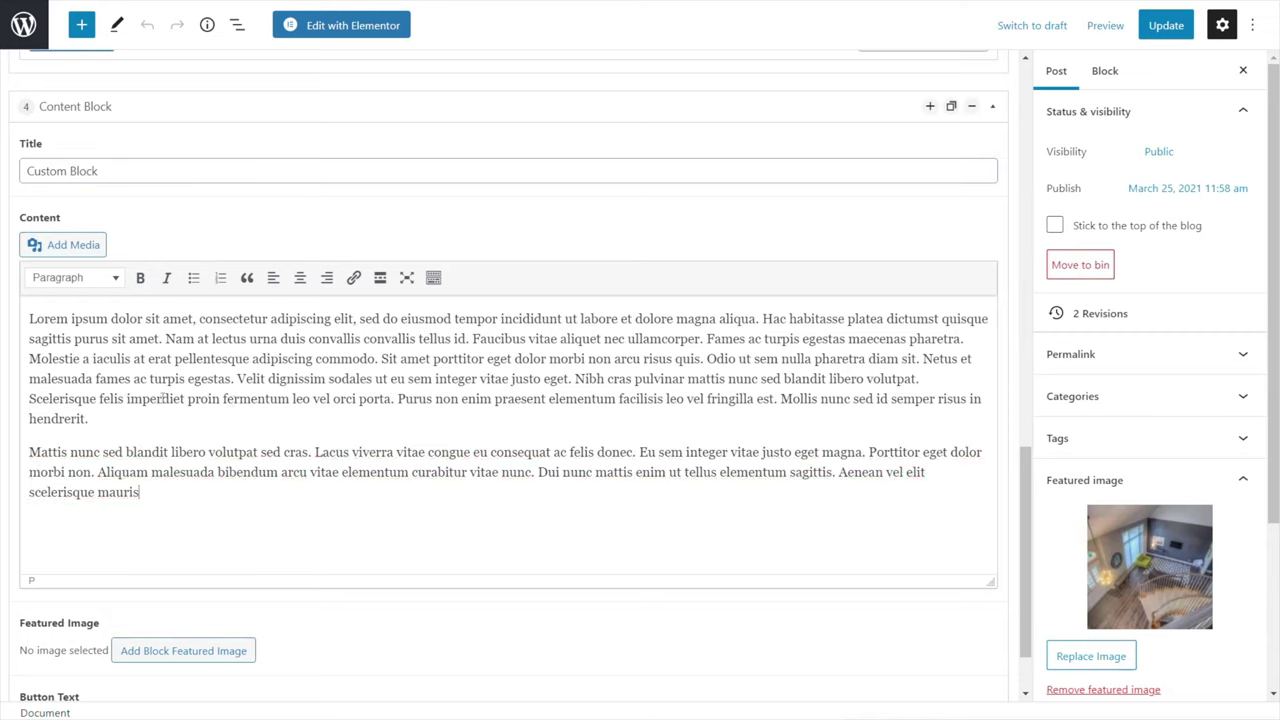
Upload sunglasses.jpg as the content block's featured image and update the post.
scroll(549, 621, "down", 1)
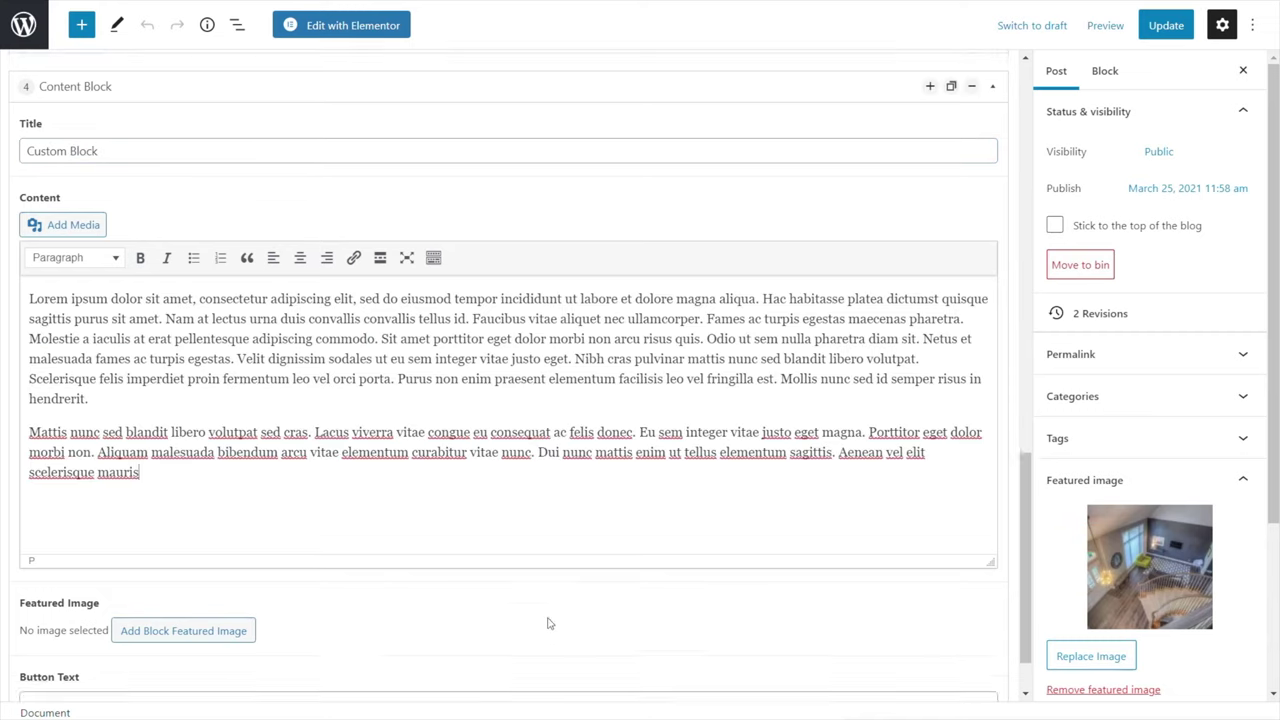
left_click(173, 559)
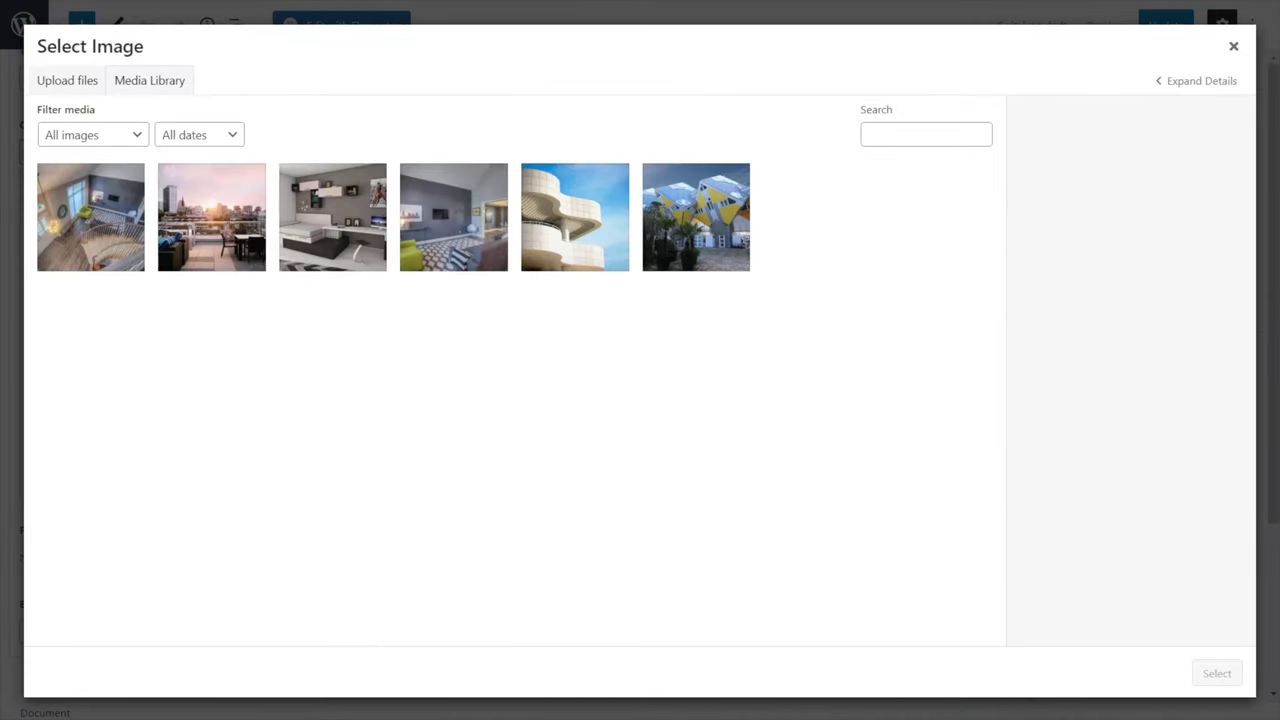
left_click_drag(372, 540, 491, 423)
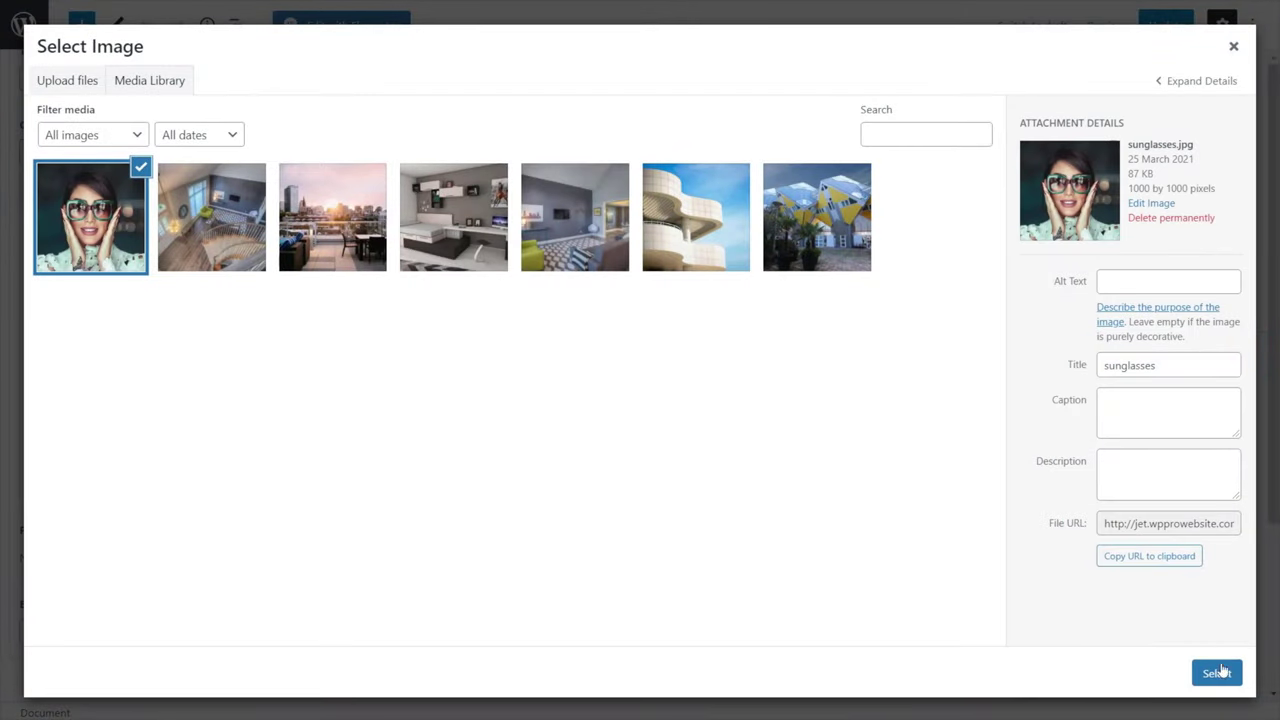
left_click(1217, 673)
scroll(657, 563, "down", 3)
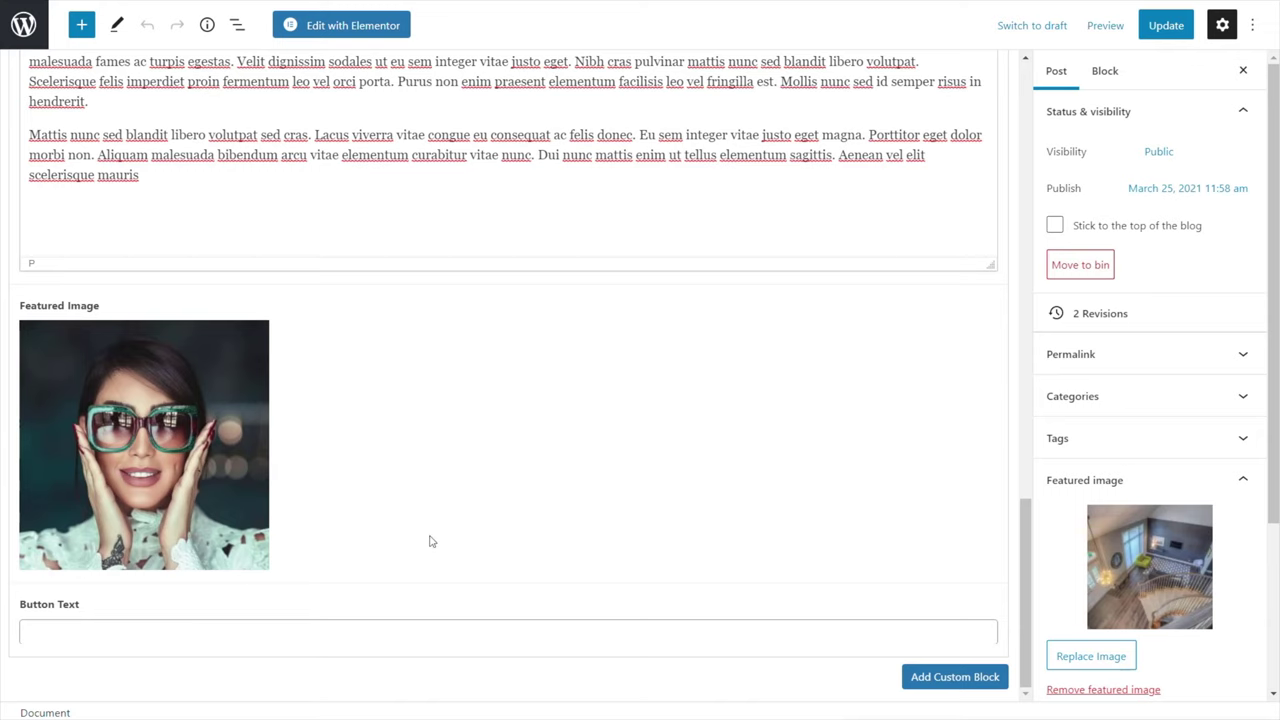
scroll(428, 540, "up", 5)
left_click(1166, 27)
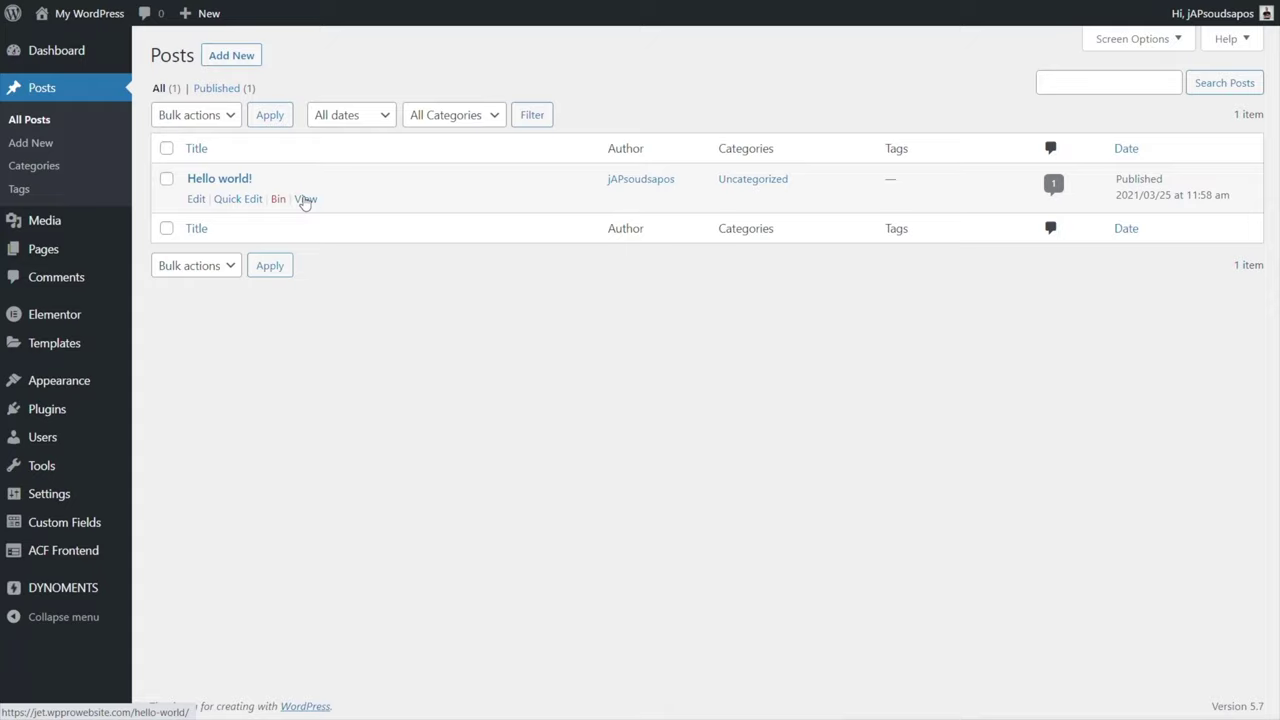
View the Hello world! post on the site and examine its gallery title, description, gallery lightbox and custom block.
left_click(305, 199)
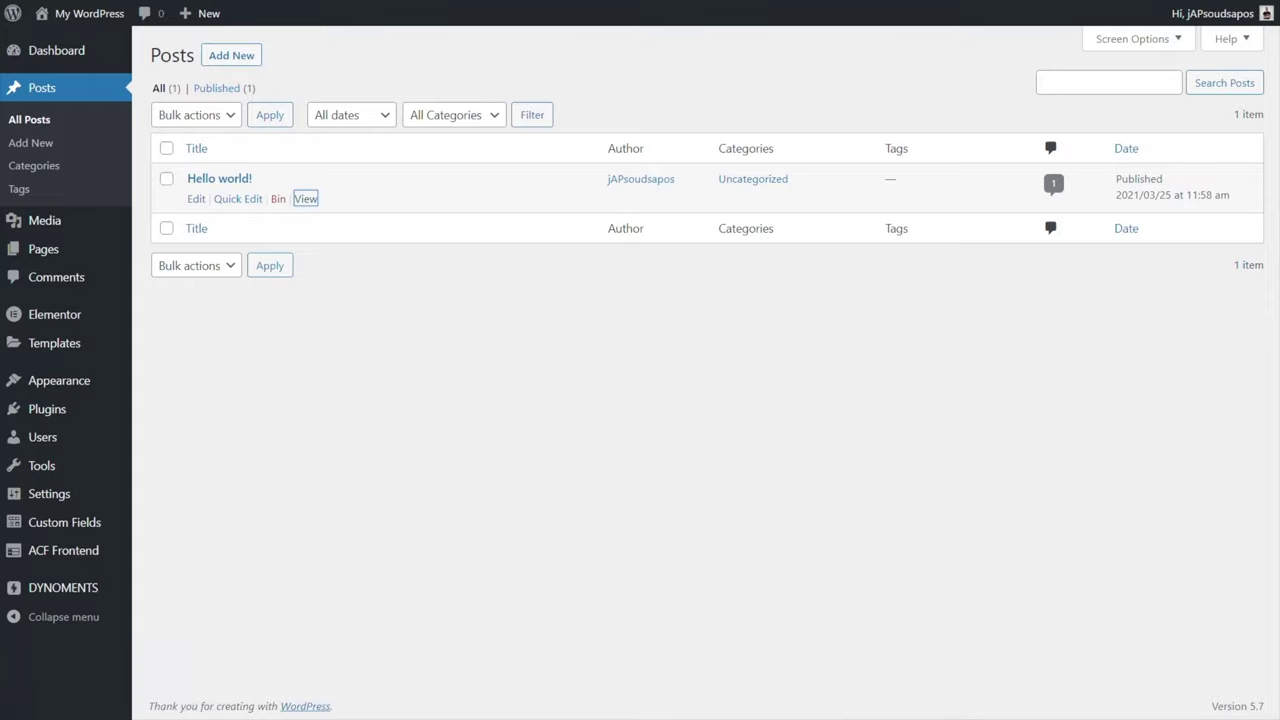
scroll(181, 451, "down", 5)
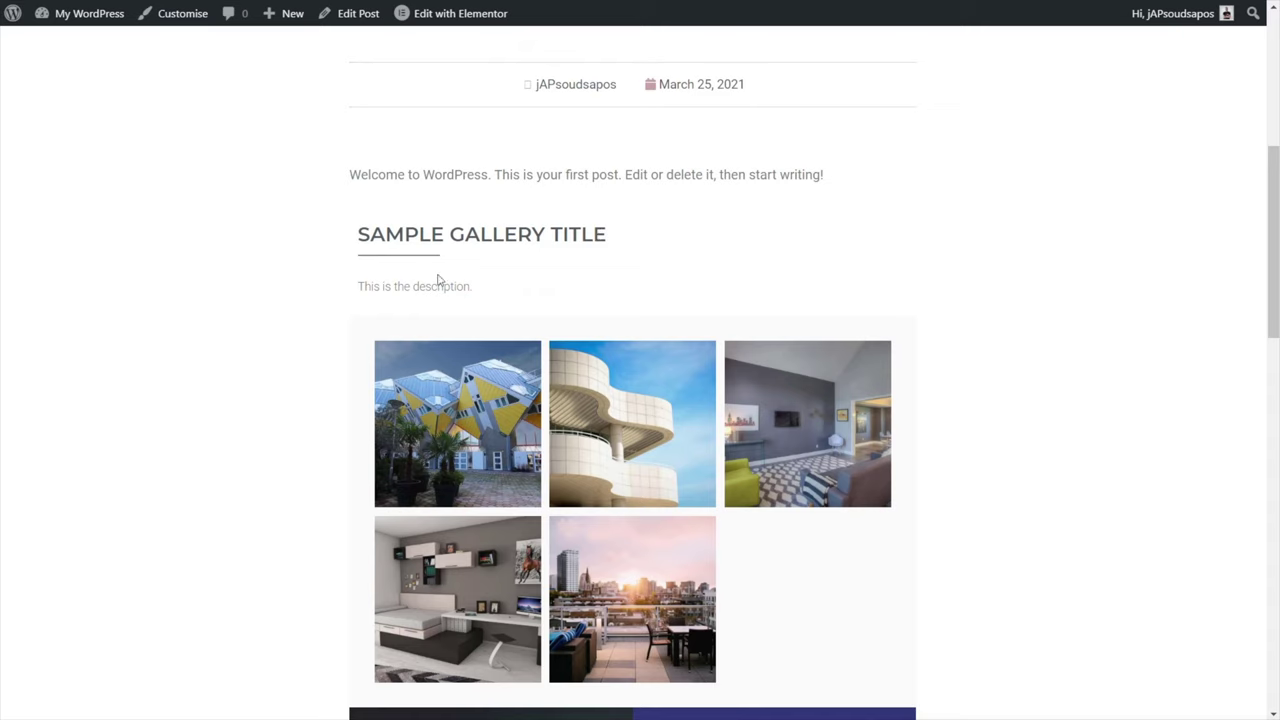
scroll(291, 351, "down", 3)
left_click(420, 190)
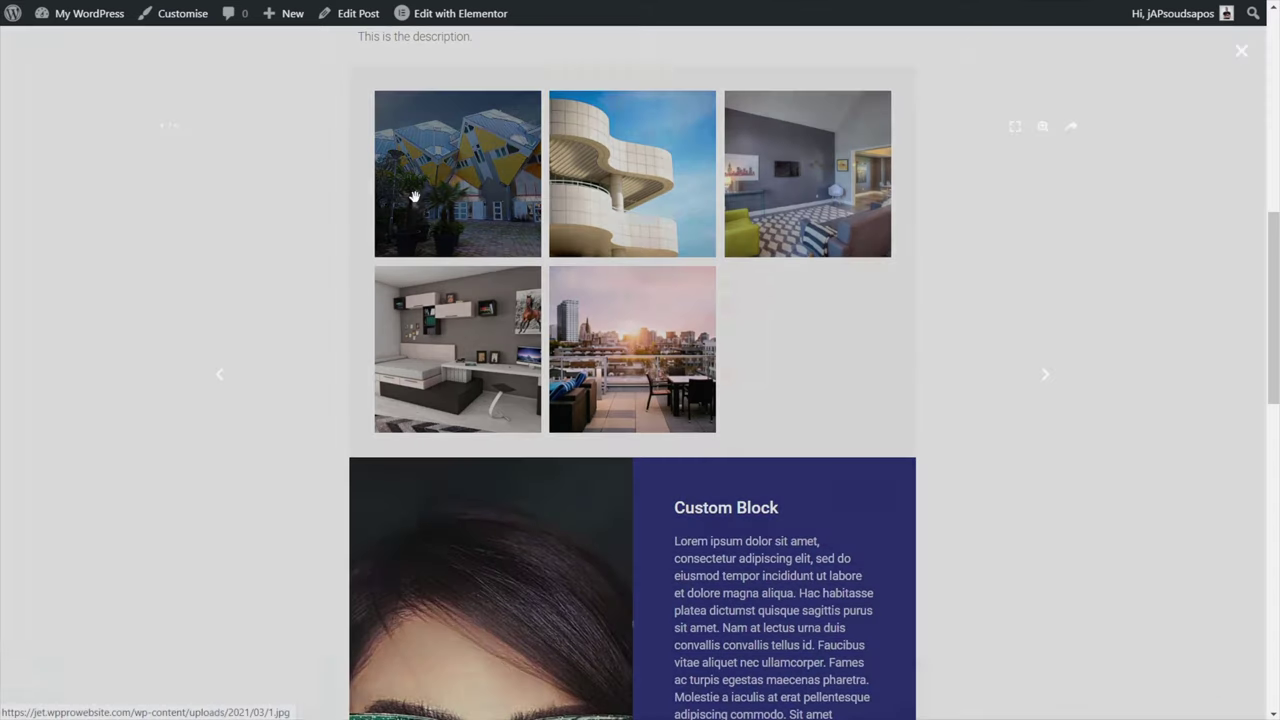
left_click(1238, 55)
scroll(306, 466, "down", 3)
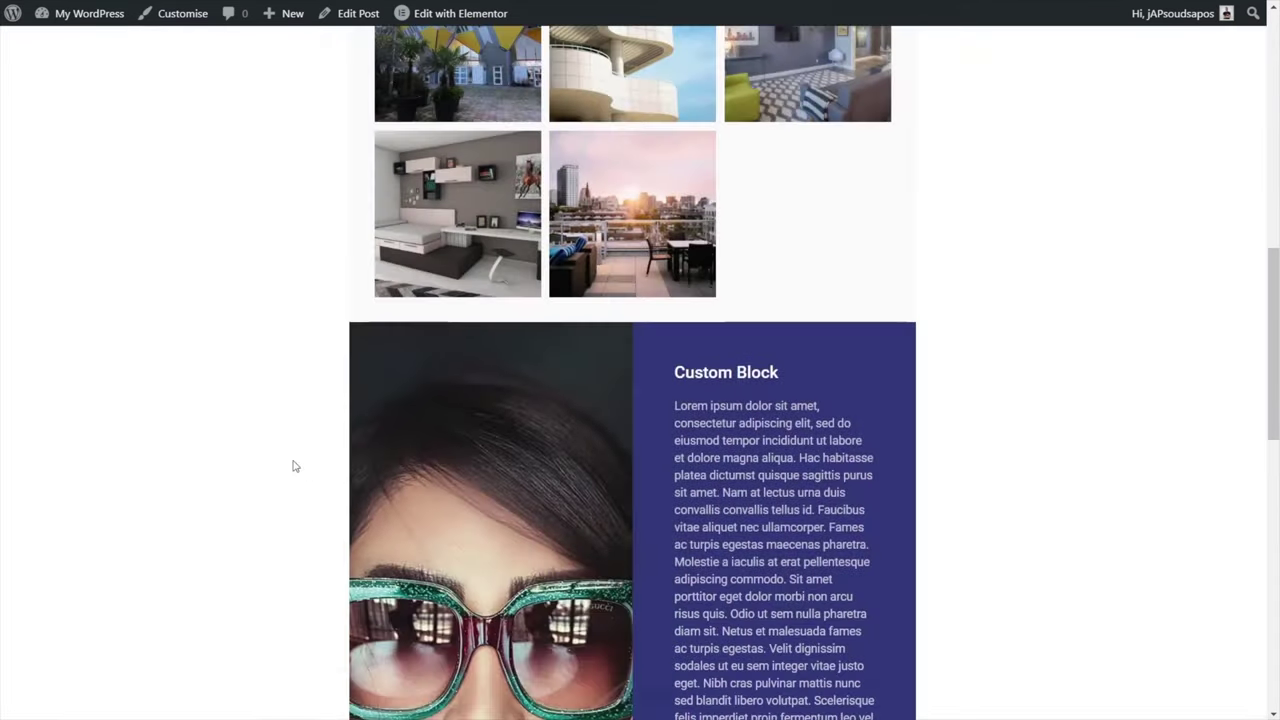
scroll(1118, 504, "up", 7)
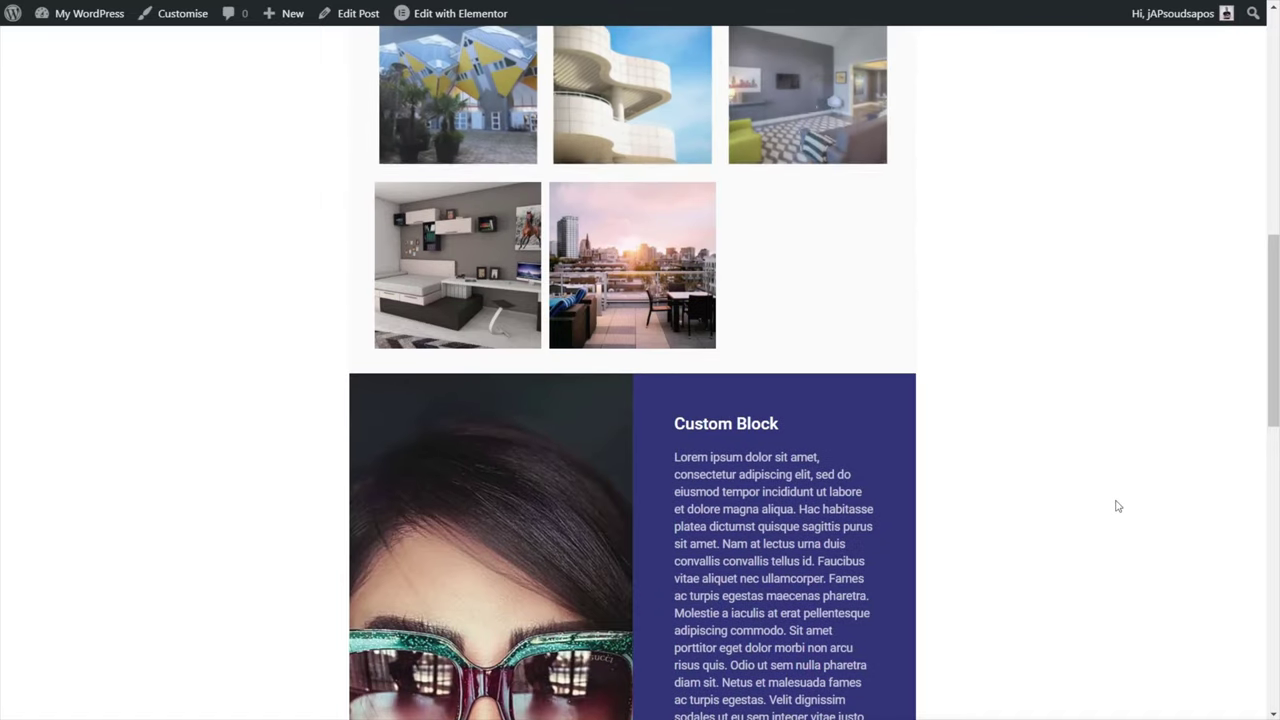
scroll(1118, 510, "up", 4)
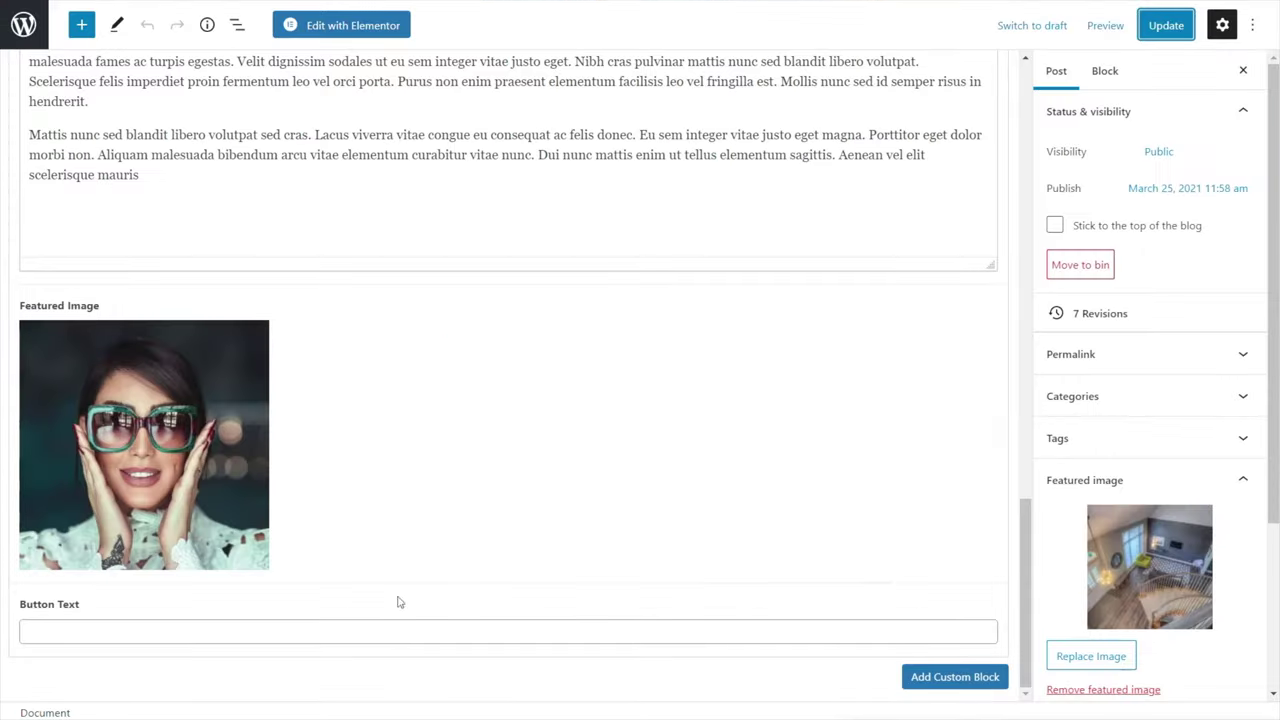
left_click(121, 622)
type("M")
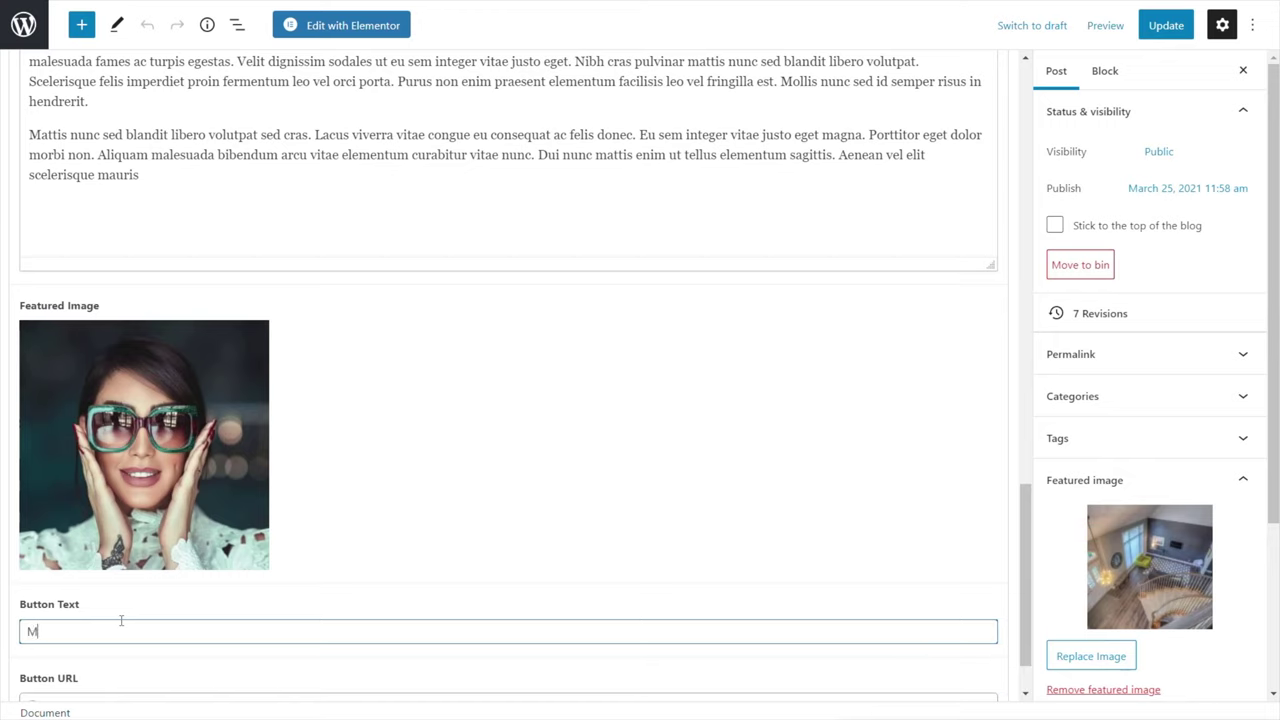
type("y Website")
scroll(121, 622, "down", 1)
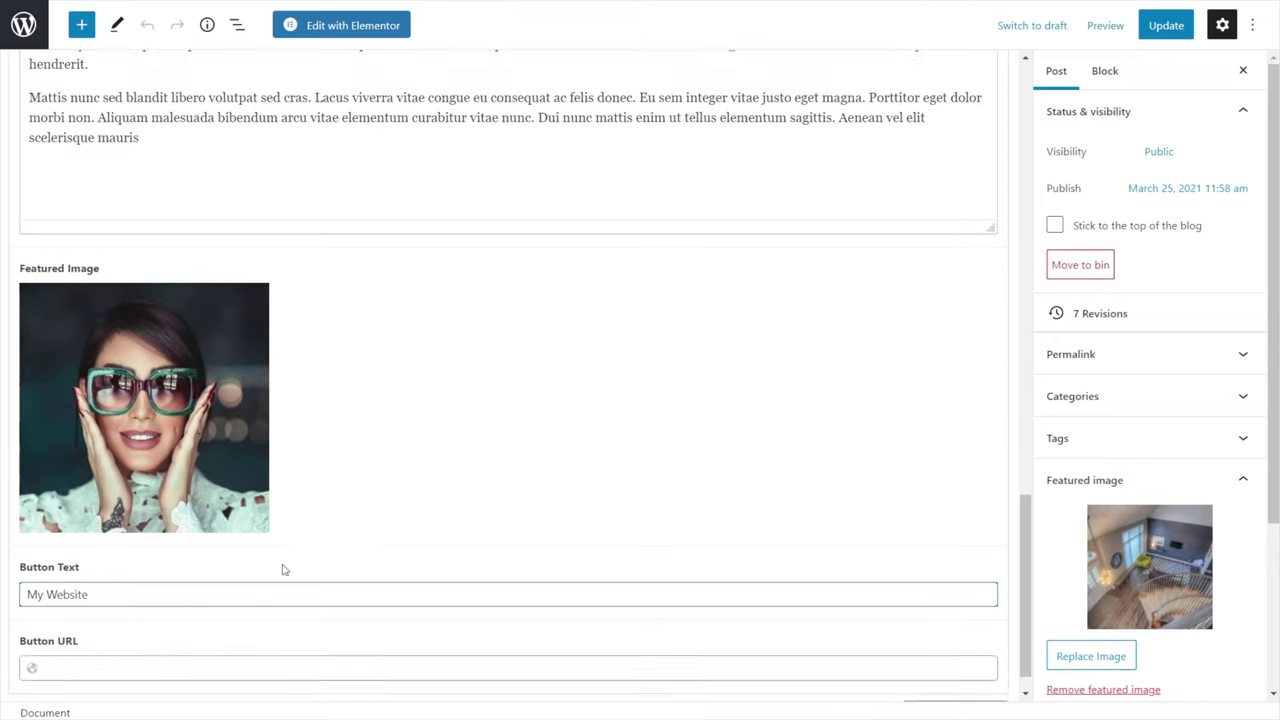
left_click(124, 624)
type("https://wptuts.co.uk")
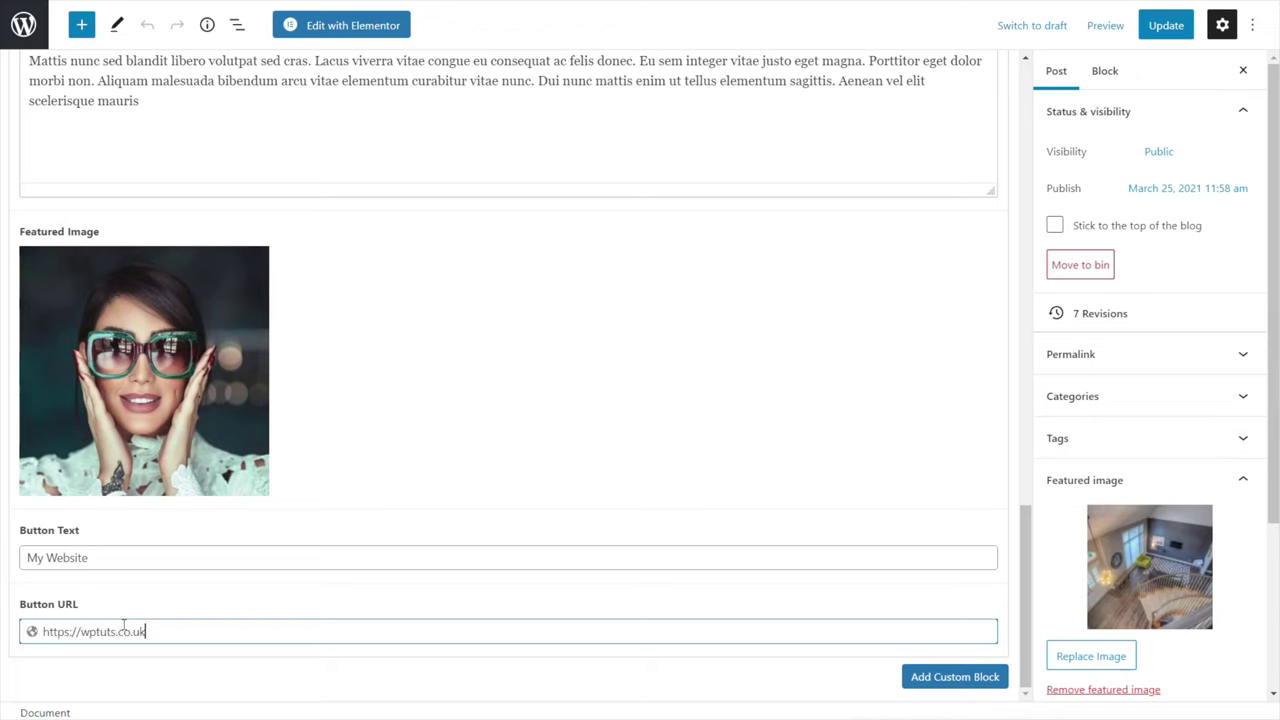
left_click(1180, 30)
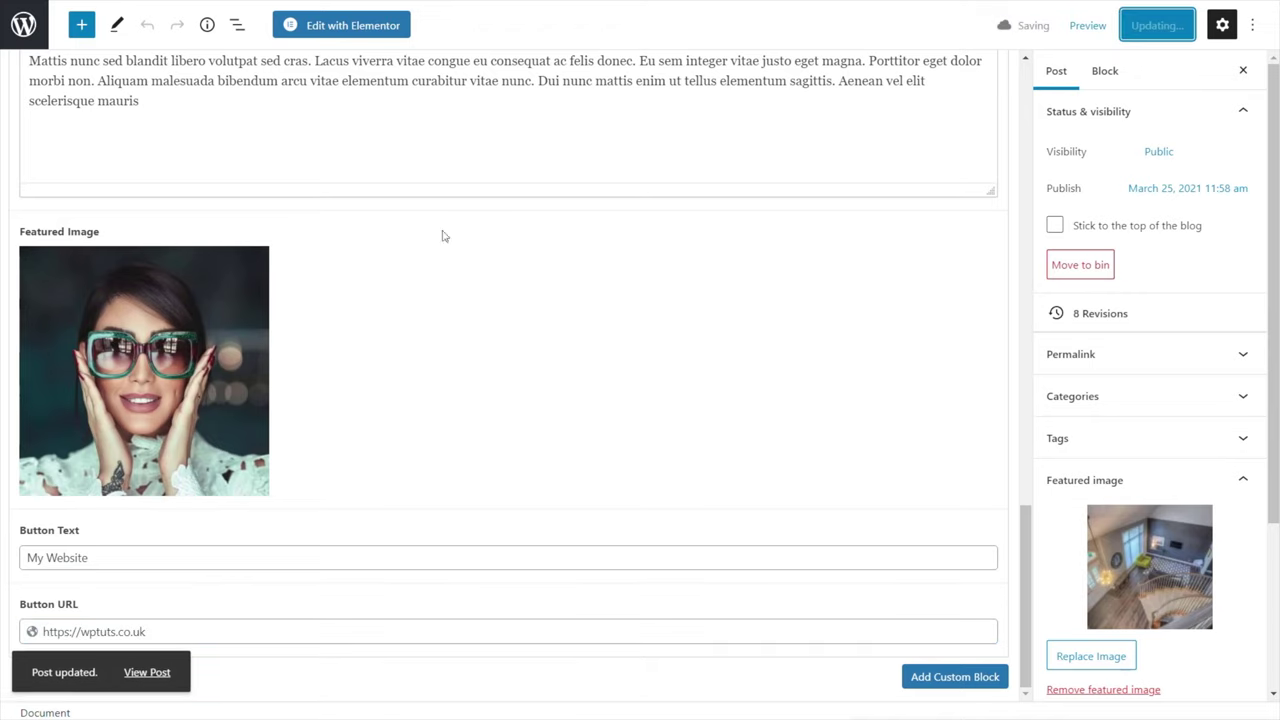
left_click(147, 669)
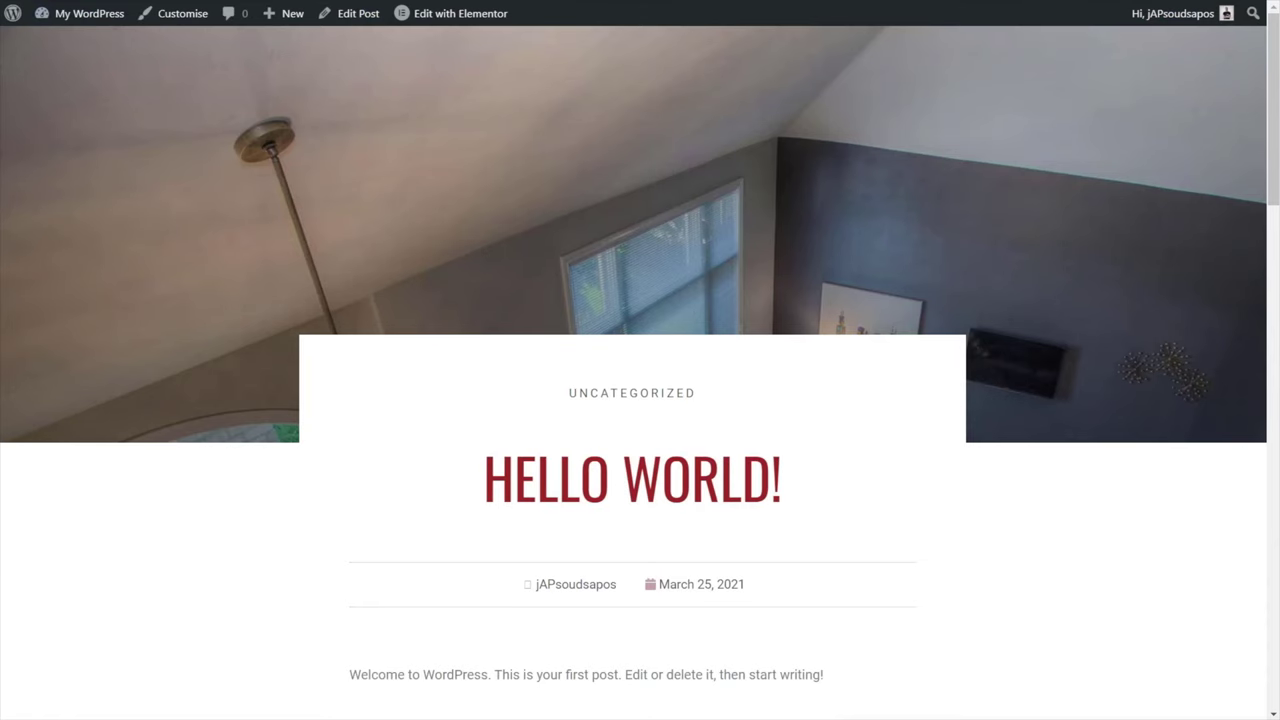
Check the custom block and its My Website button on the published Hello world! post.
scroll(170, 483, "down", 10)
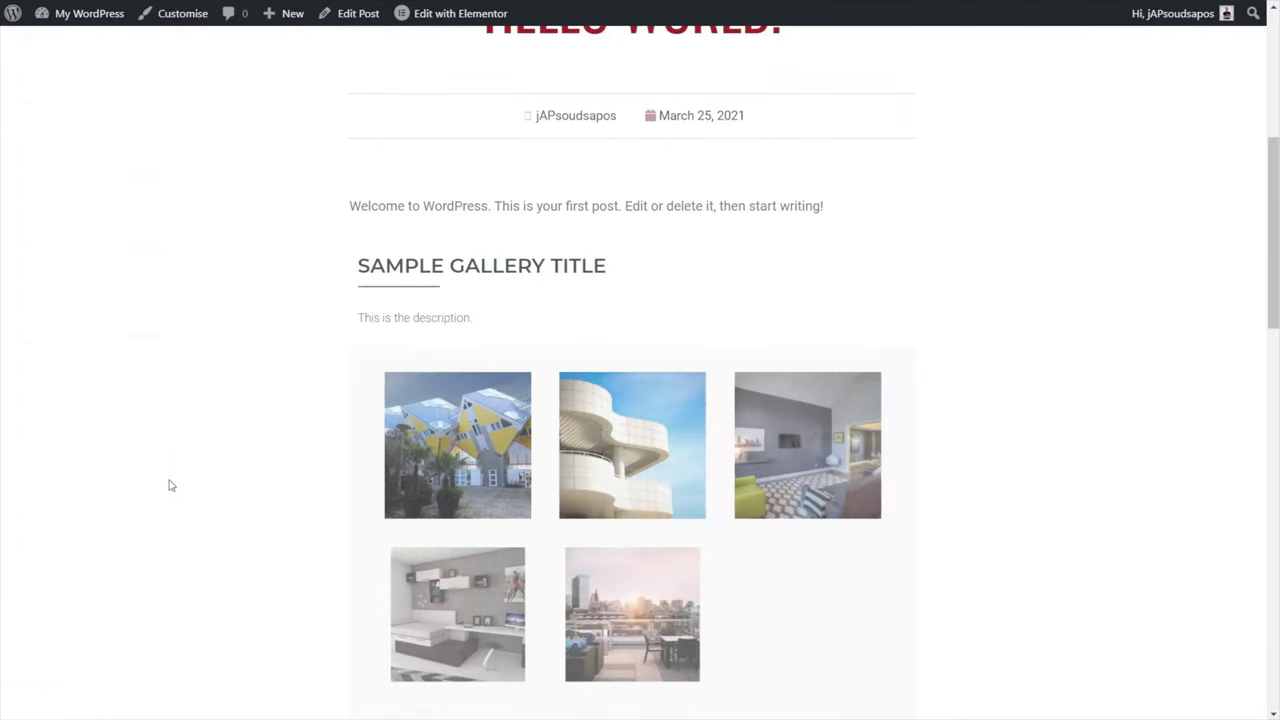
scroll(170, 485, "down", 5)
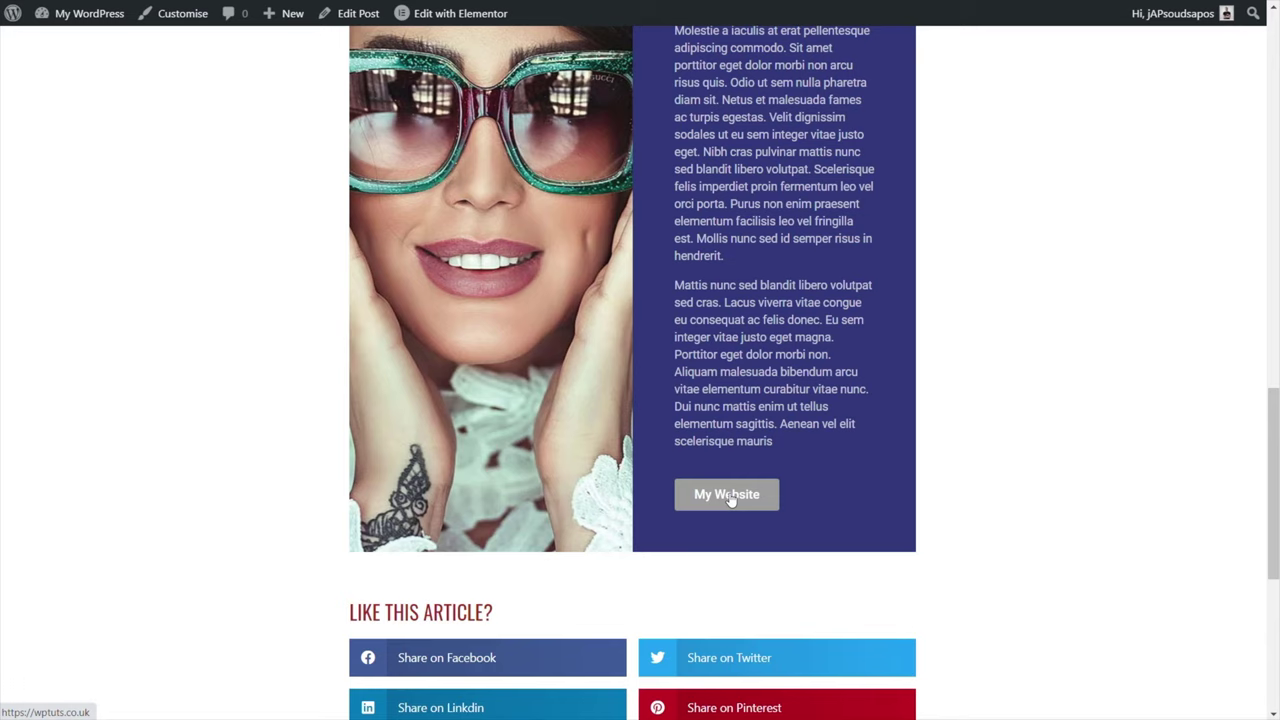
scroll(271, 477, "up", 10)
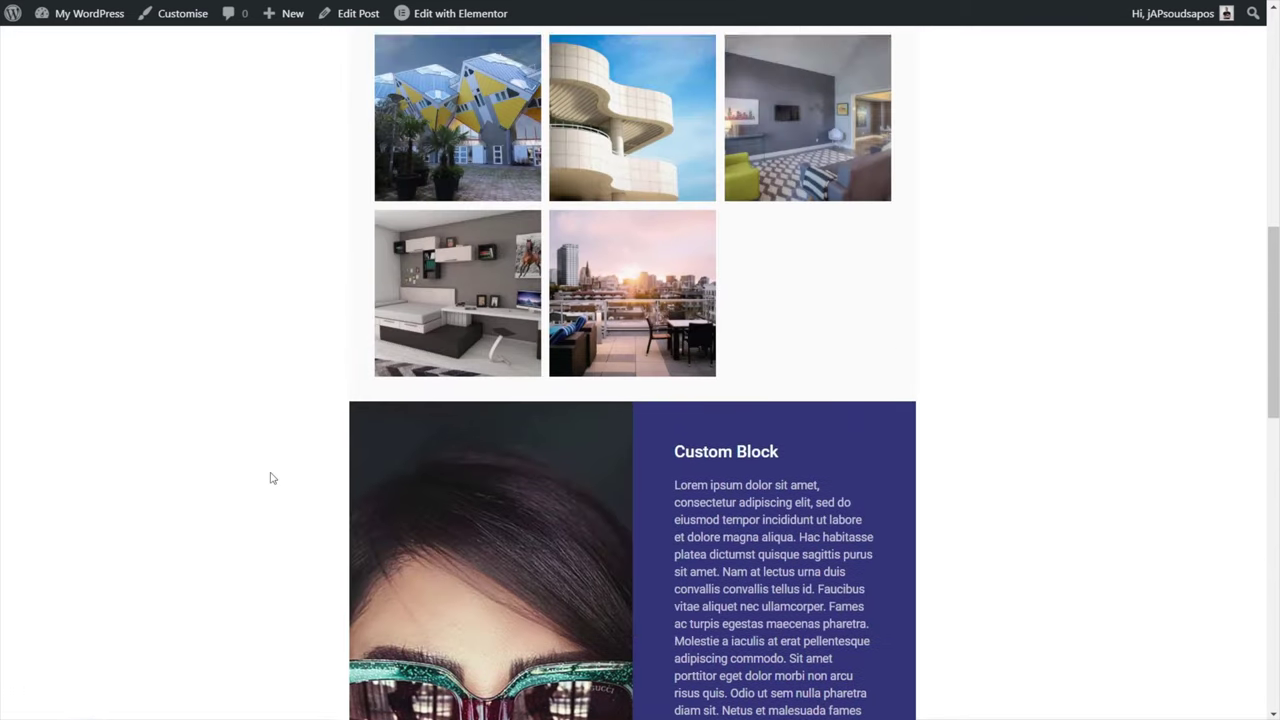
scroll(271, 478, "up", 3)
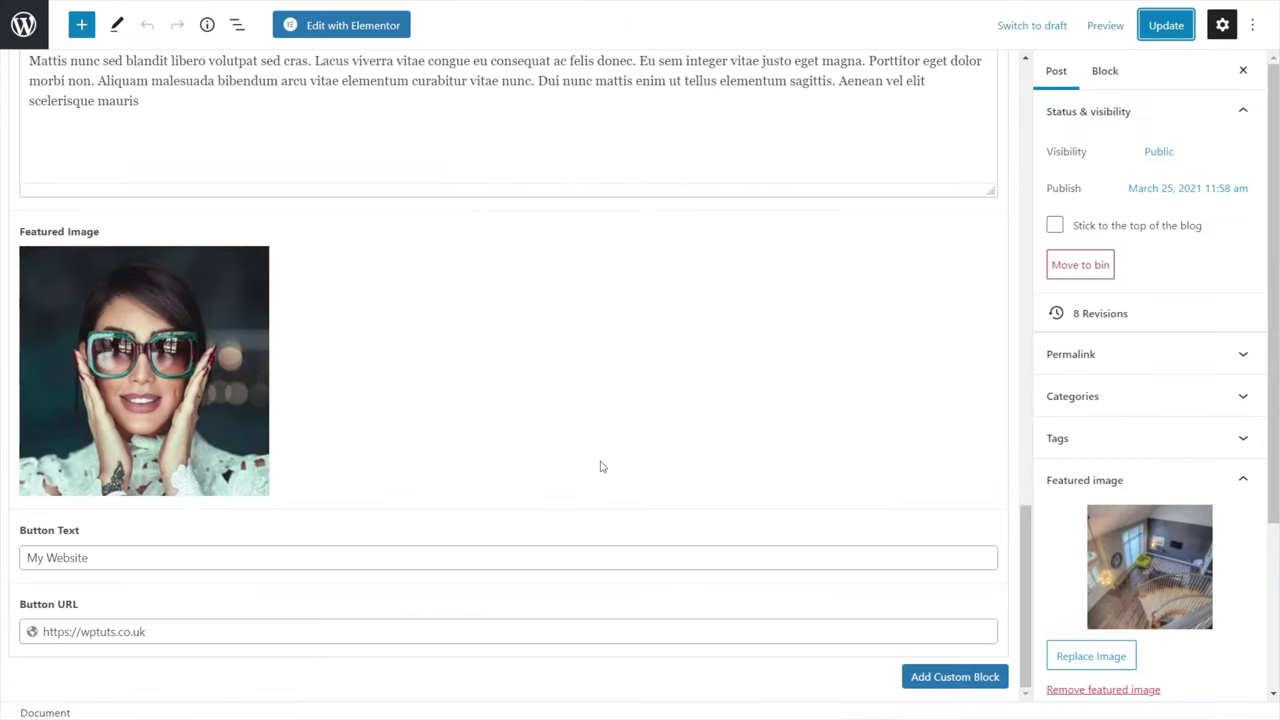
Collapse the Content Block and Gallery Description layouts, move the Content Block above the Gallery Title, and update the post.
scroll(590, 460, "up", 5)
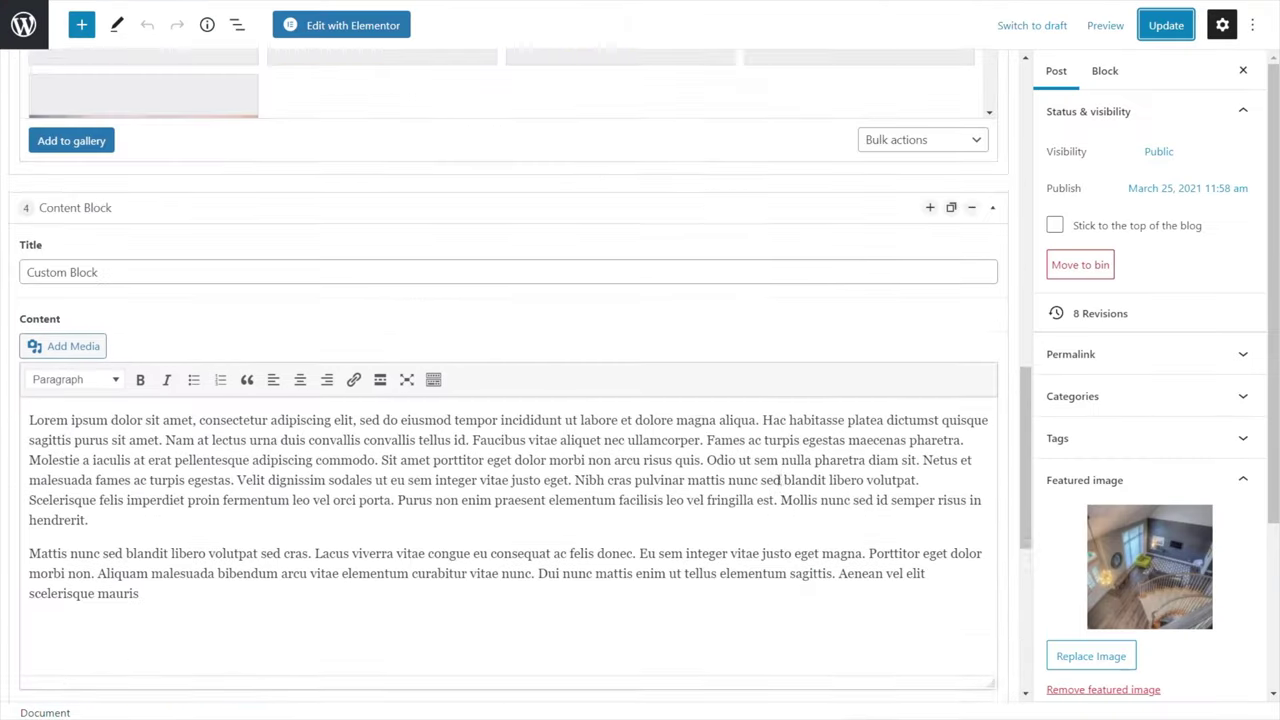
scroll(755, 478, "up", 2)
left_click(992, 377)
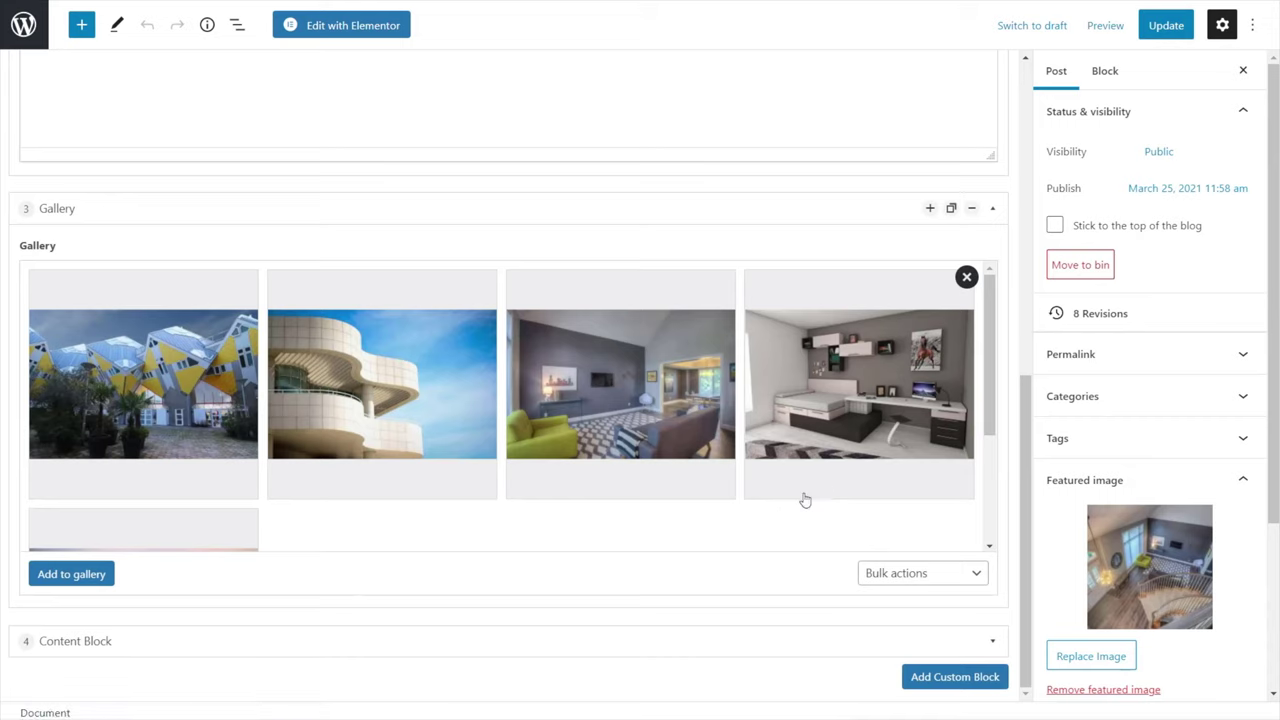
left_click_drag(426, 643, 417, 251)
scroll(832, 326, "up", 3)
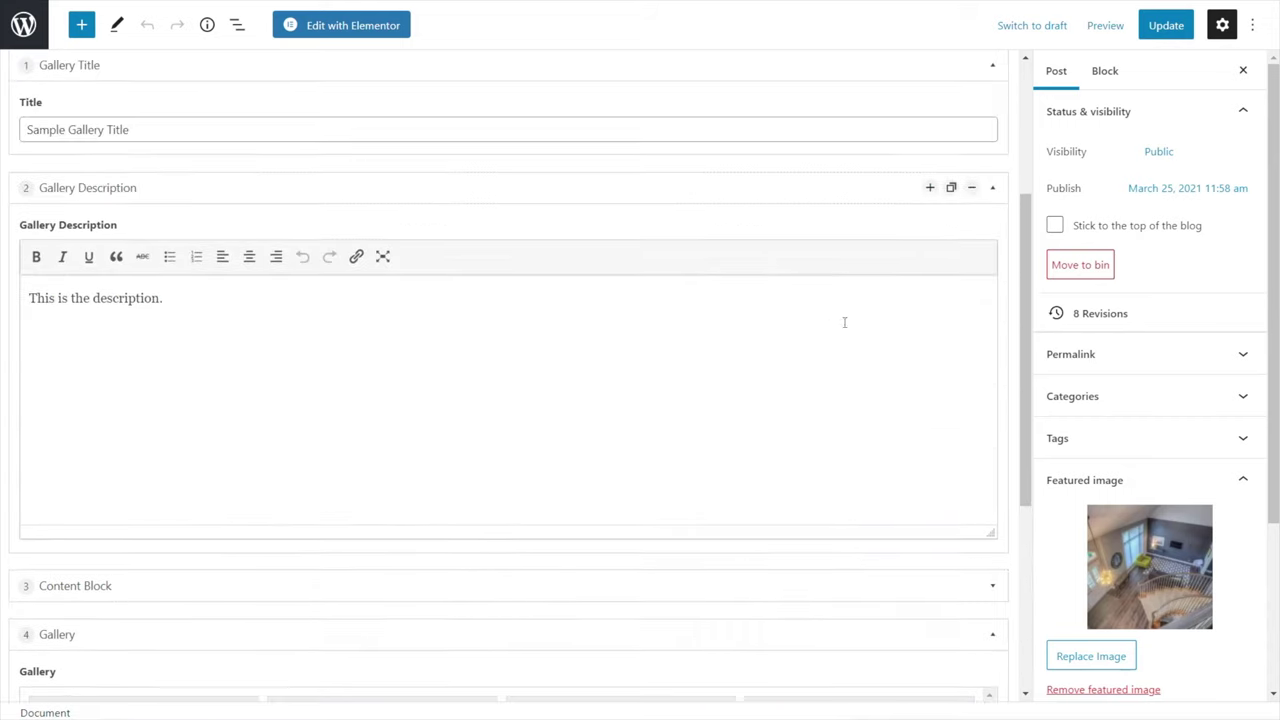
left_click(971, 189)
left_click_drag(40, 228, 137, 120)
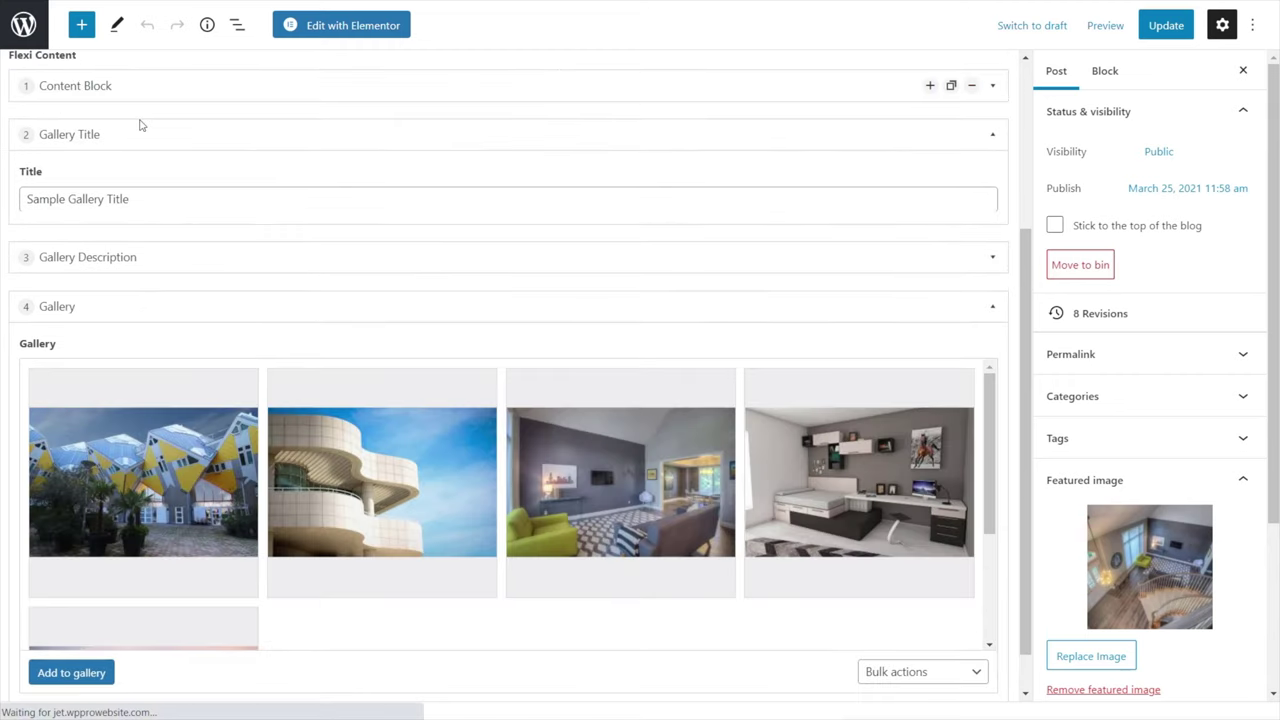
left_click(1166, 25)
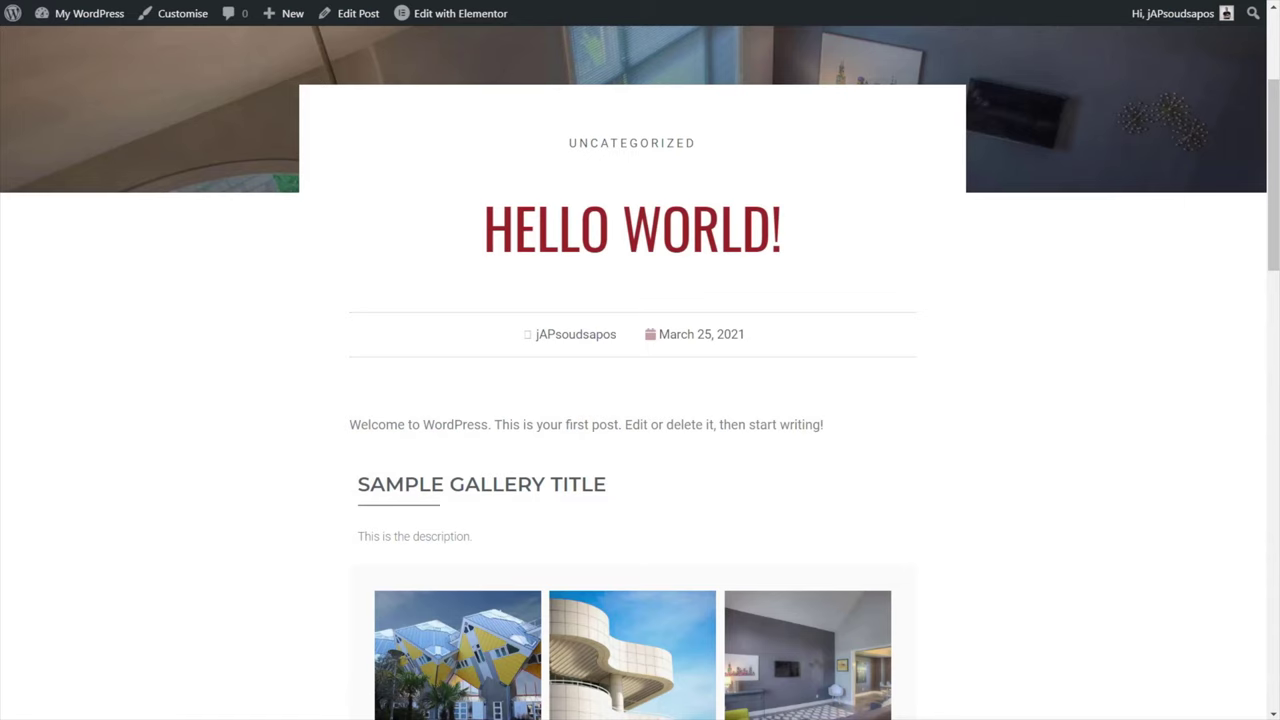
Reload the Hello world! post on the site and examine the order of its flexible sections.
key("F5")
scroll(97, 540, "down", 3)
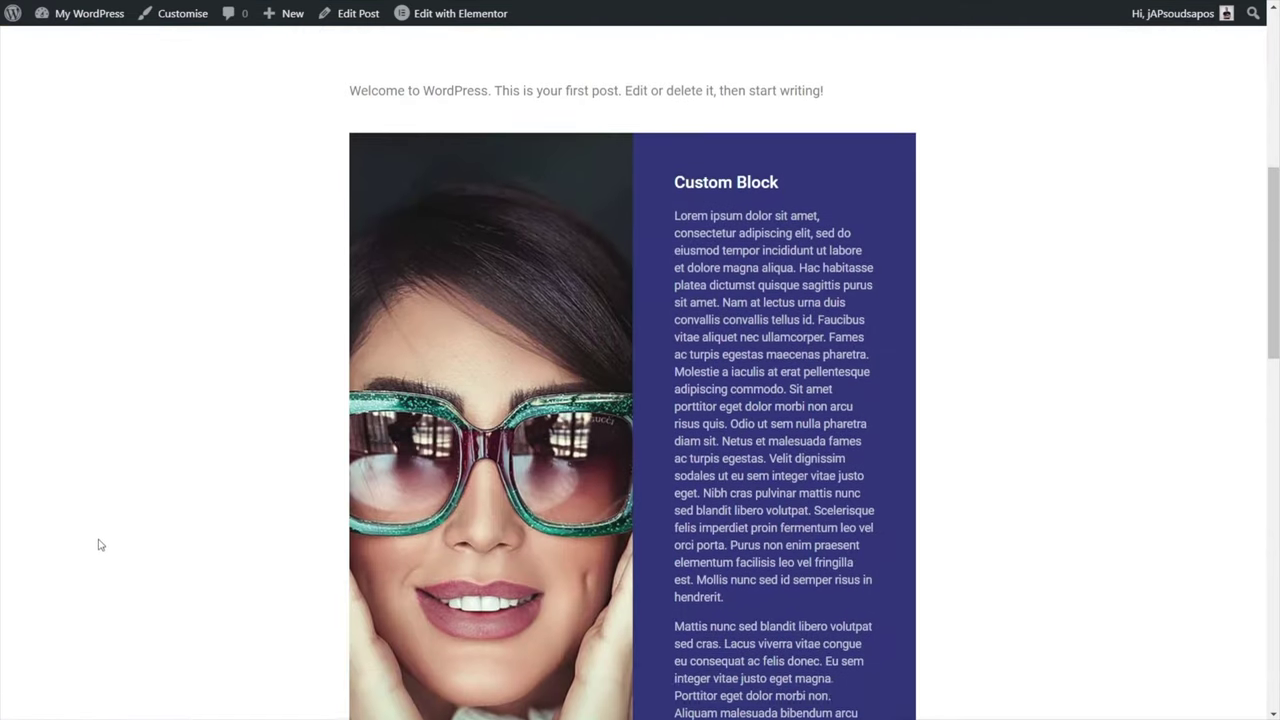
scroll(98, 545, "down", 12)
scroll(98, 545, "up", 15)
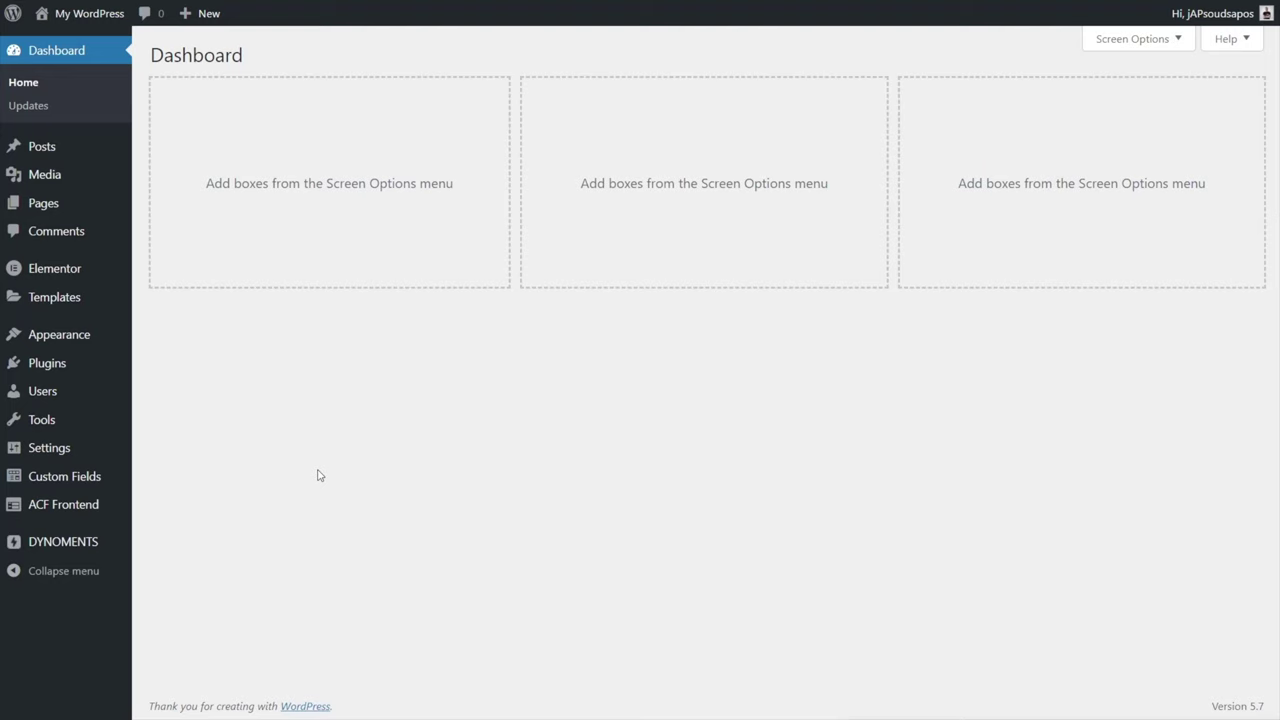
Open the ACF Frontend settings and examine the Uploads Privacy and Hide WP Dashboard options.
mouse_move(43, 503)
left_click(185, 513)
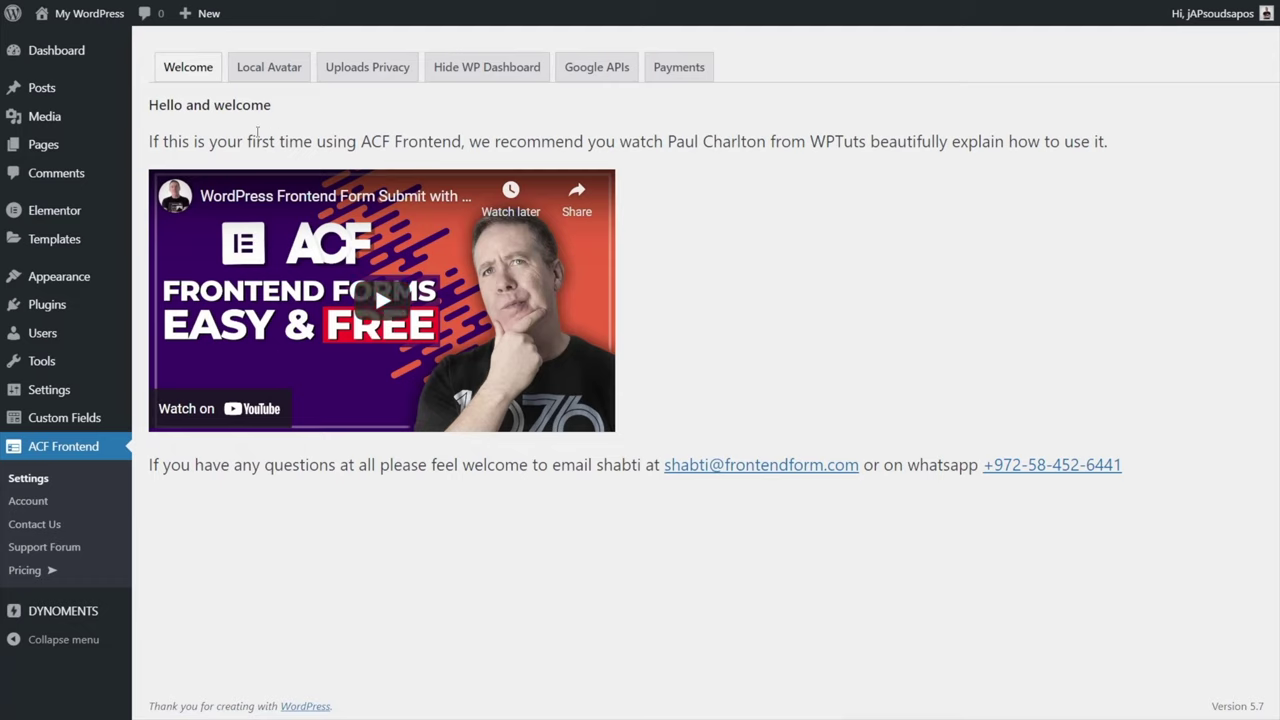
left_click(350, 68)
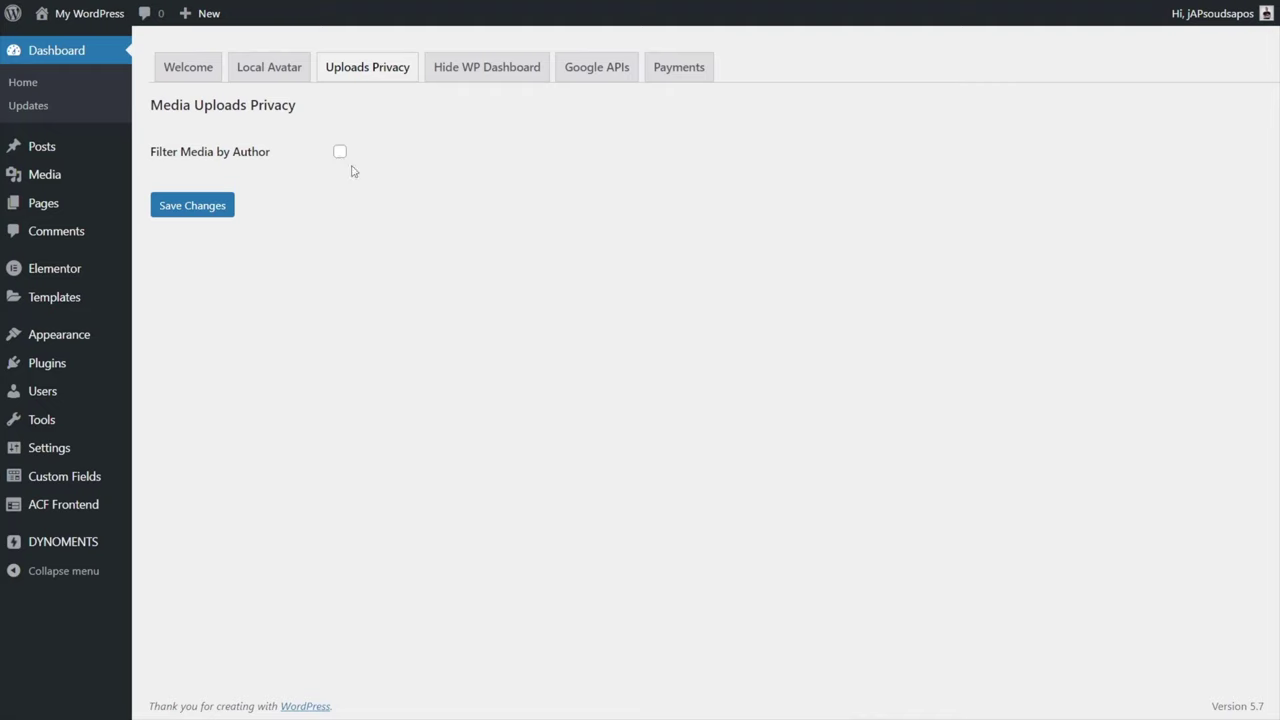
left_click(486, 68)
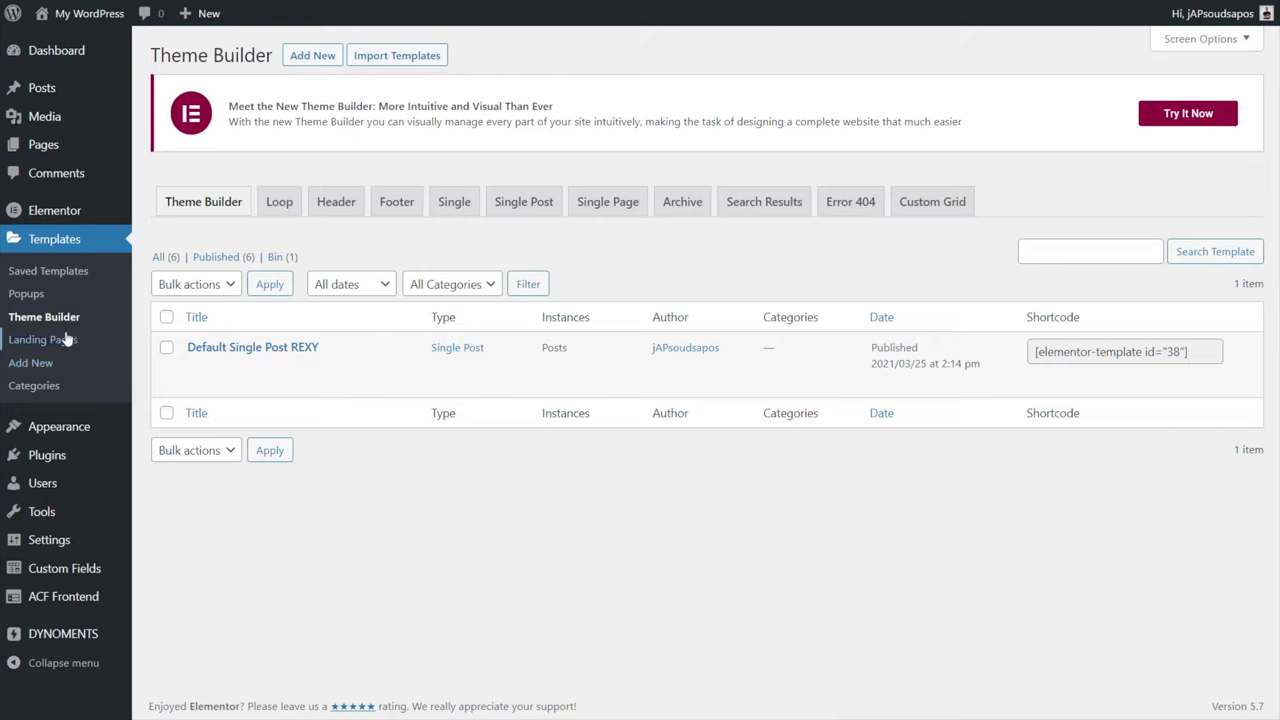
Create a Loop template named Frontend Articles Loop in the Theme Builder and dismiss the template library.
left_click(279, 204)
left_click(700, 514)
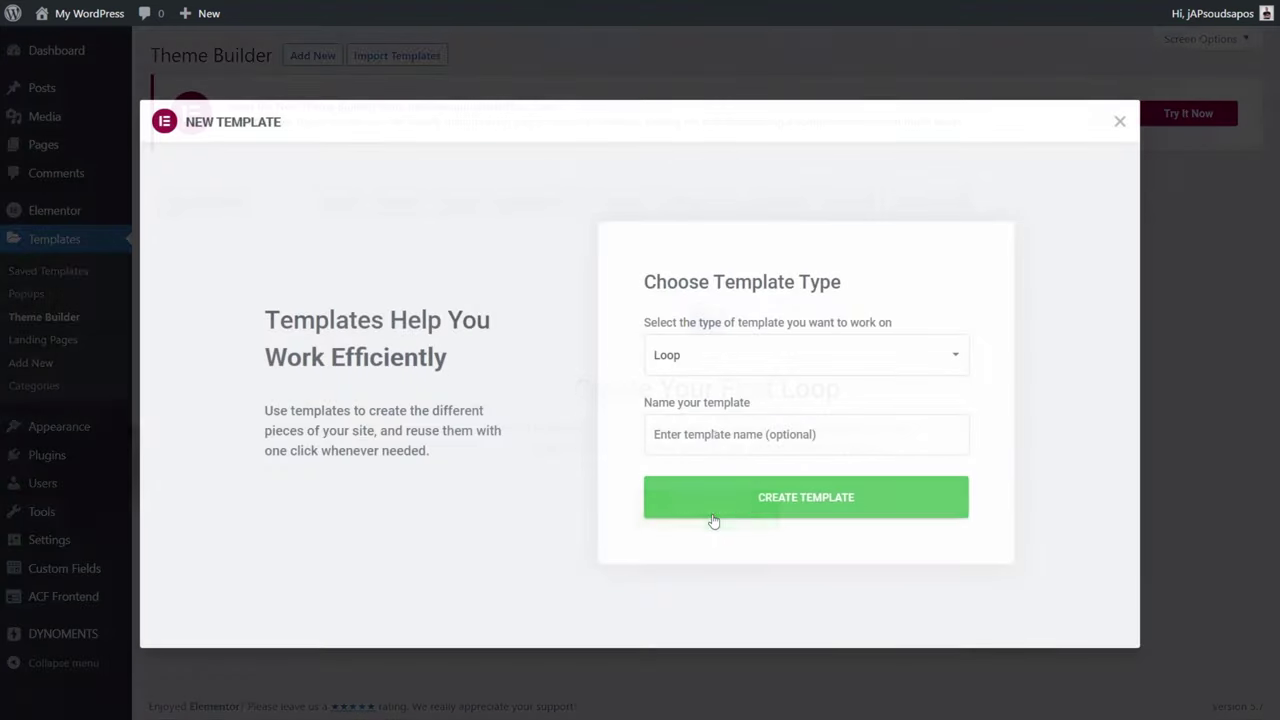
left_click(713, 434)
type("Frontend Articles Loop")
left_click(812, 508)
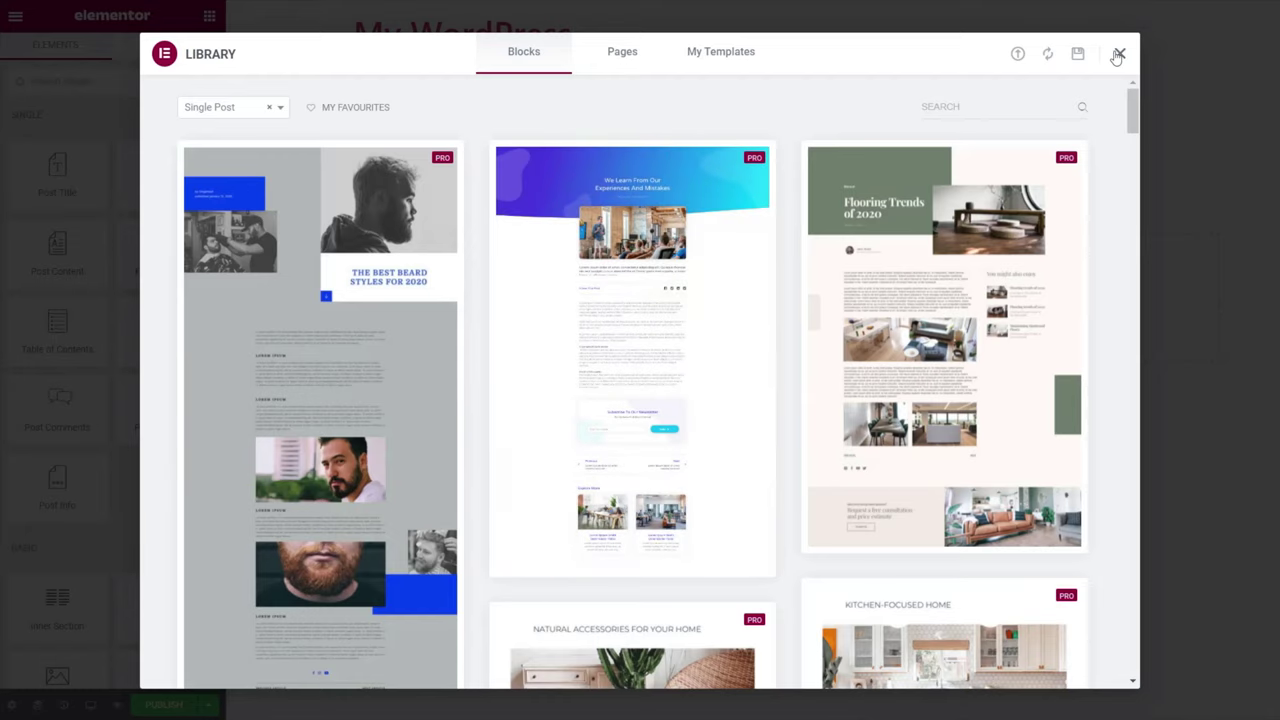
left_click(1118, 54)
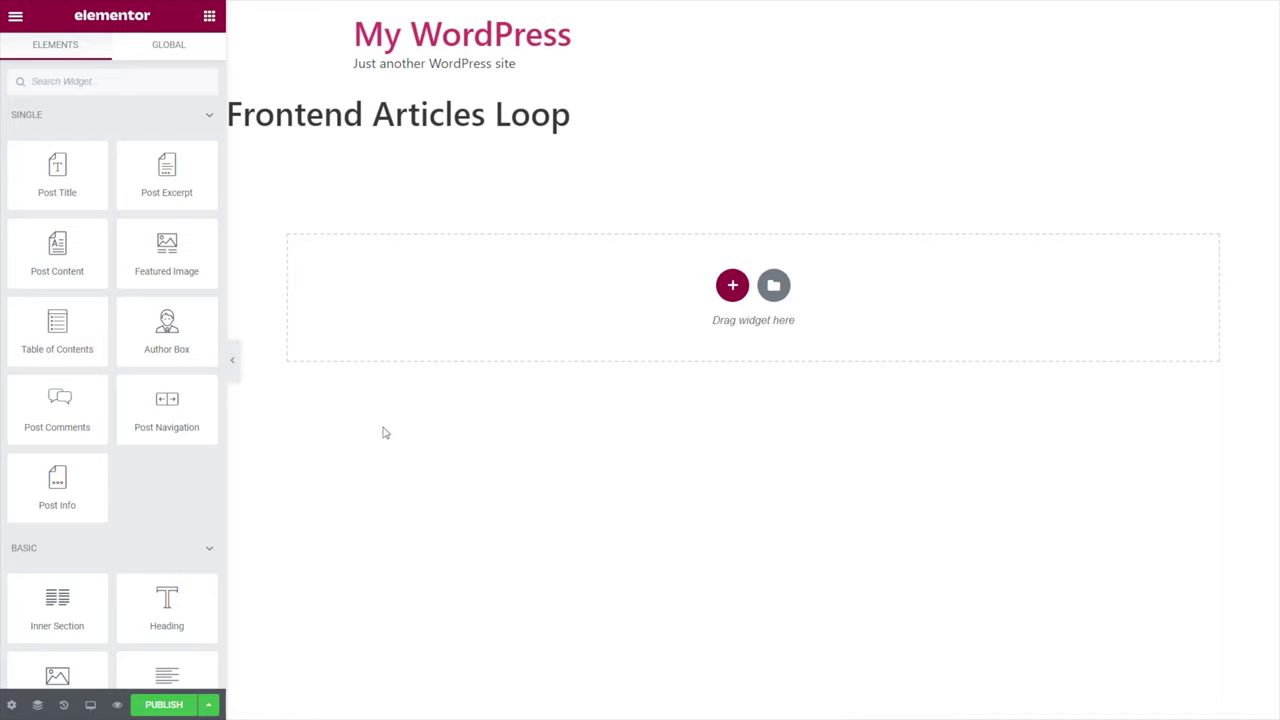
Add a single-column section to the loop template and place a Featured Image widget in it.
left_click(732, 286)
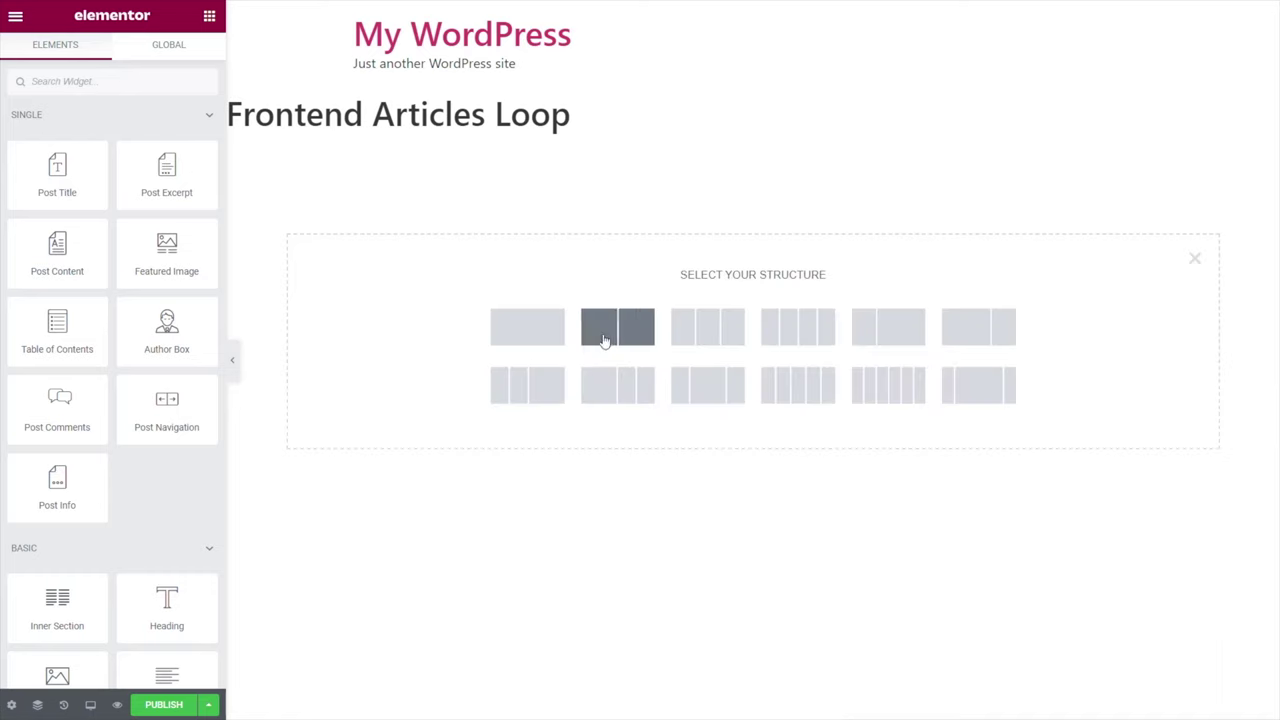
left_click(537, 331)
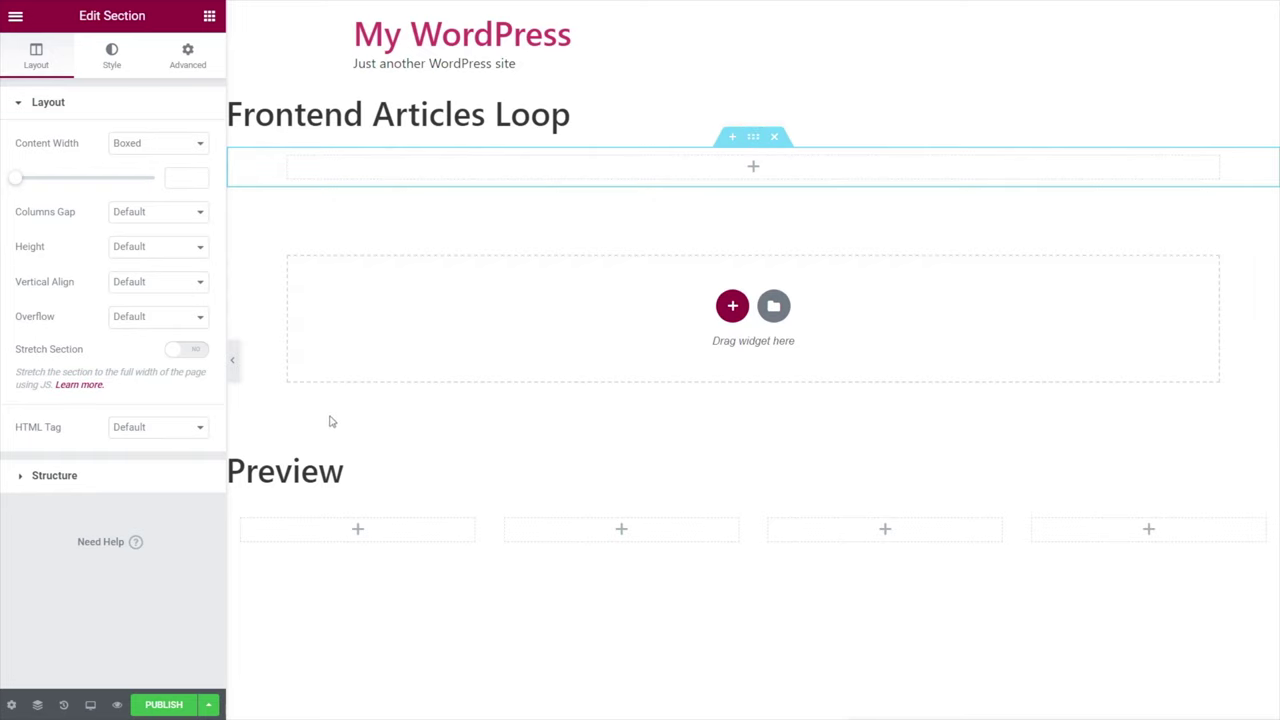
left_click(209, 15)
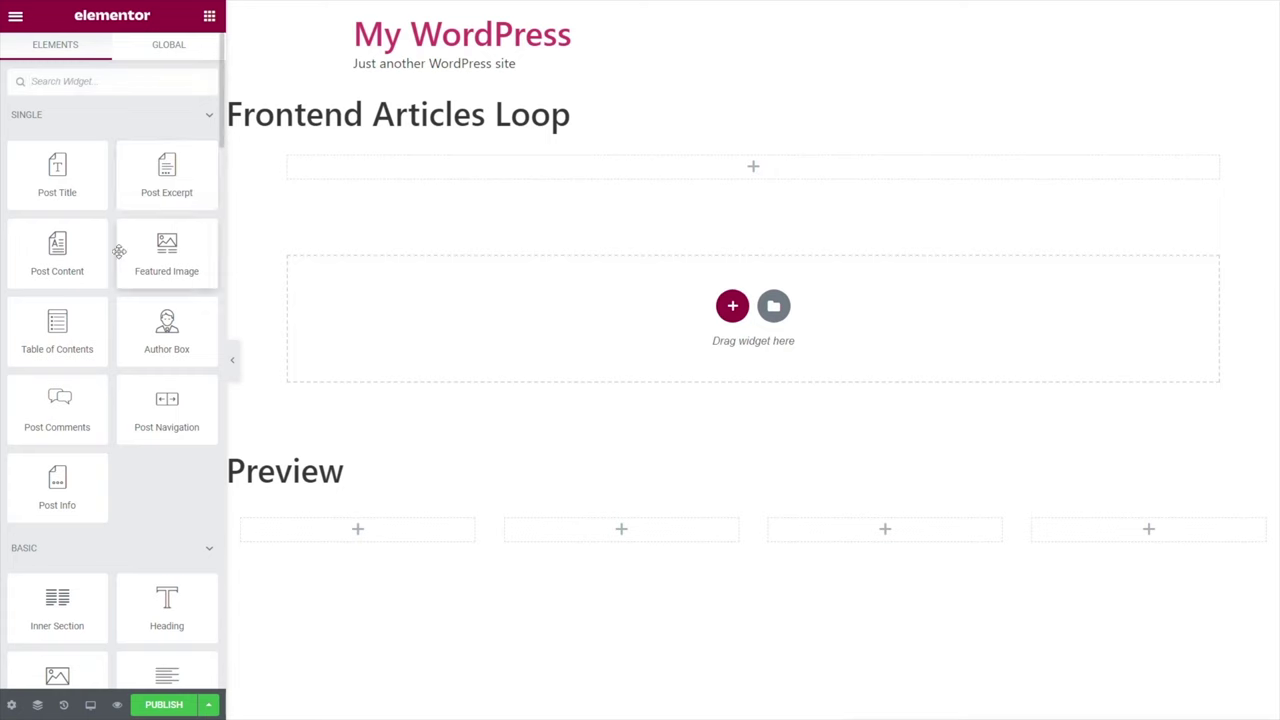
left_click_drag(163, 254, 428, 180)
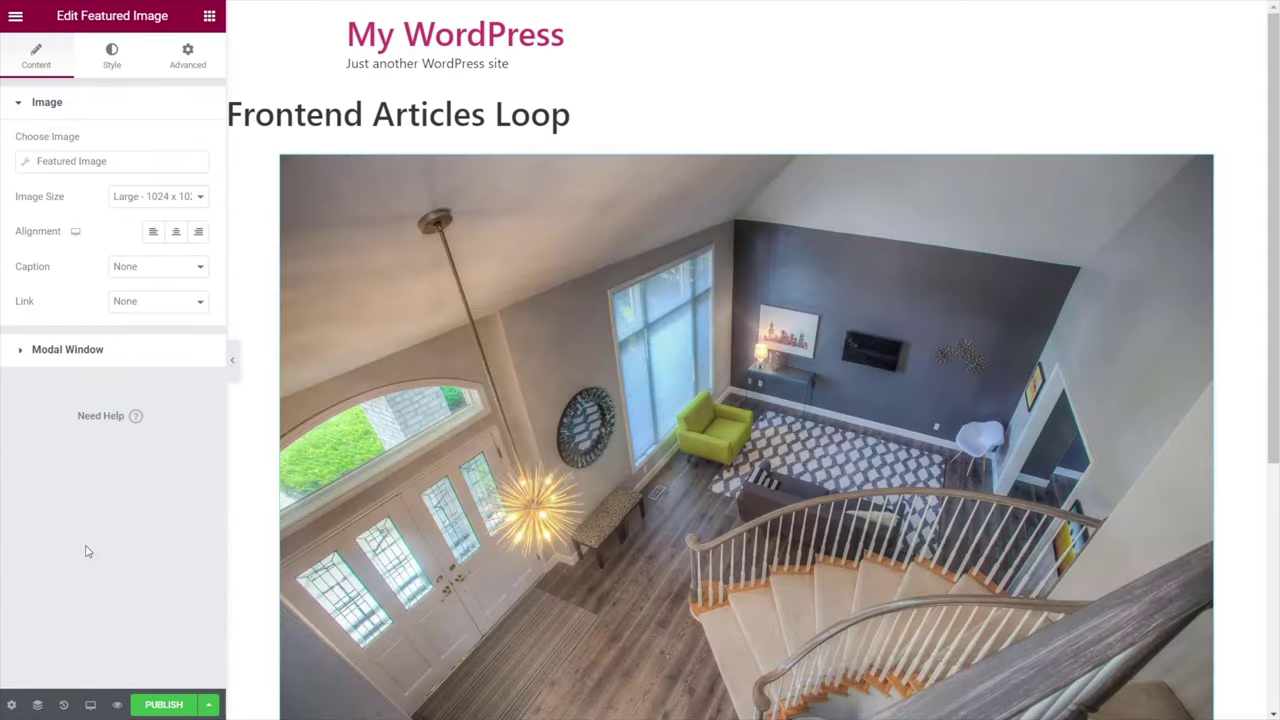
Place a Post Title widget beneath the featured image.
left_click(209, 15)
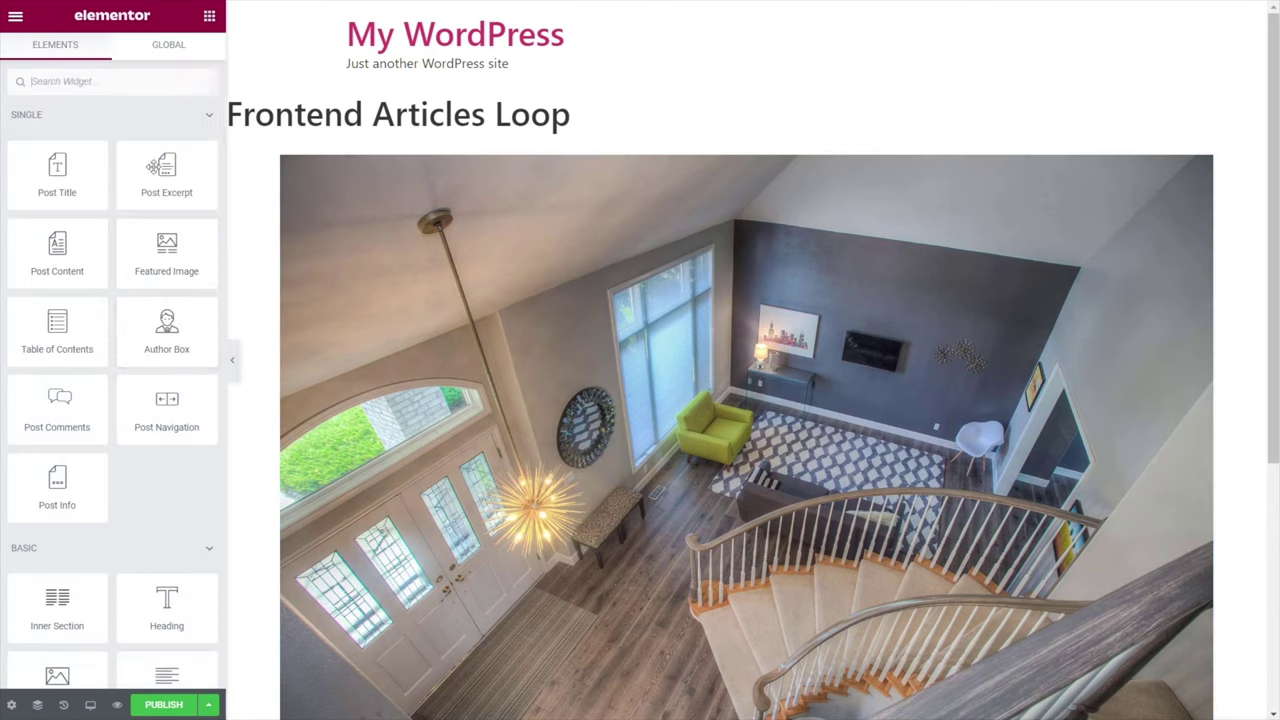
scroll(140, 555, "down", 1)
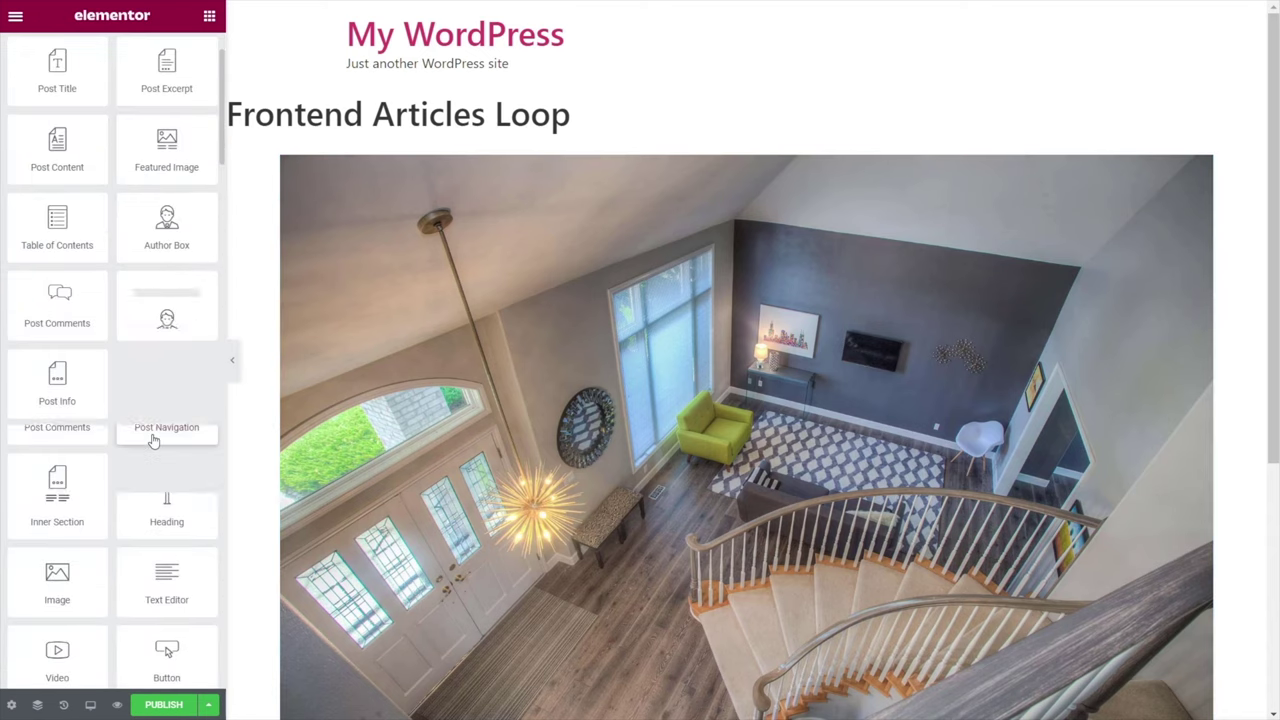
scroll(153, 441, "up", 1)
left_click_drag(42, 180, 484, 660)
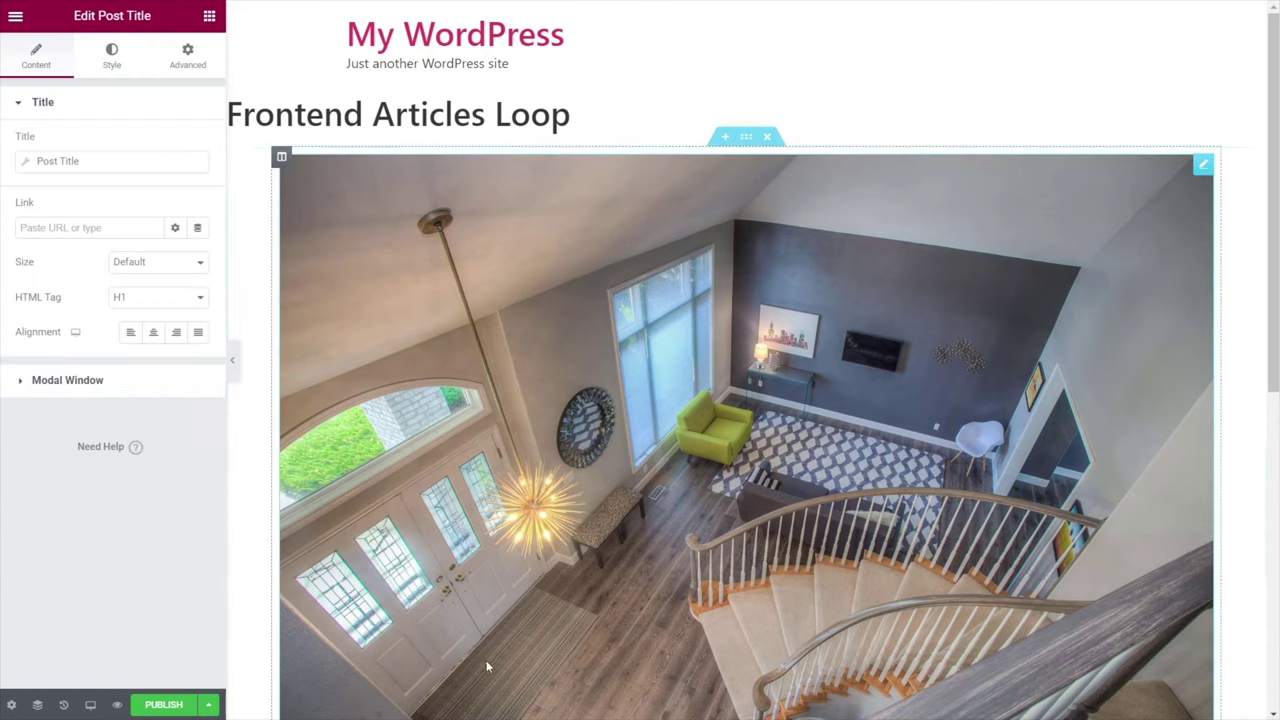
scroll(484, 660, "down", 4)
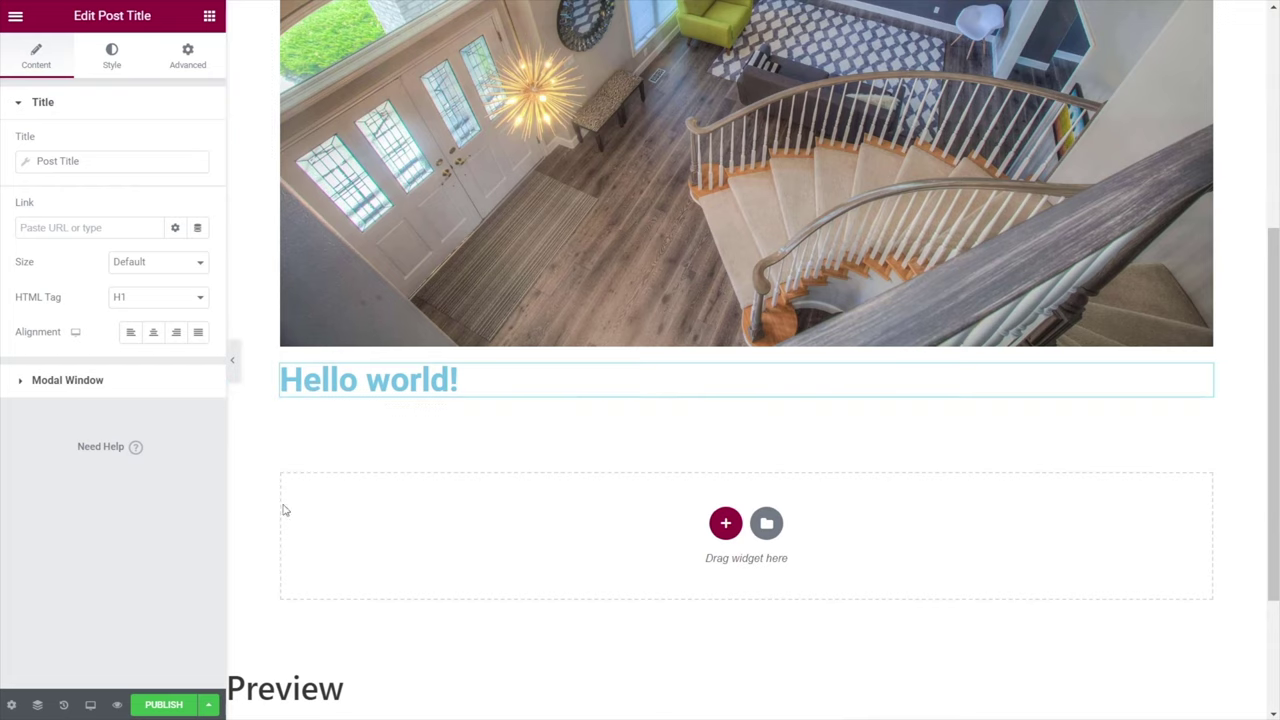
Add a Text Editor widget below the post title and set its content to the dynamic Post Summary tag.
left_click(209, 16)
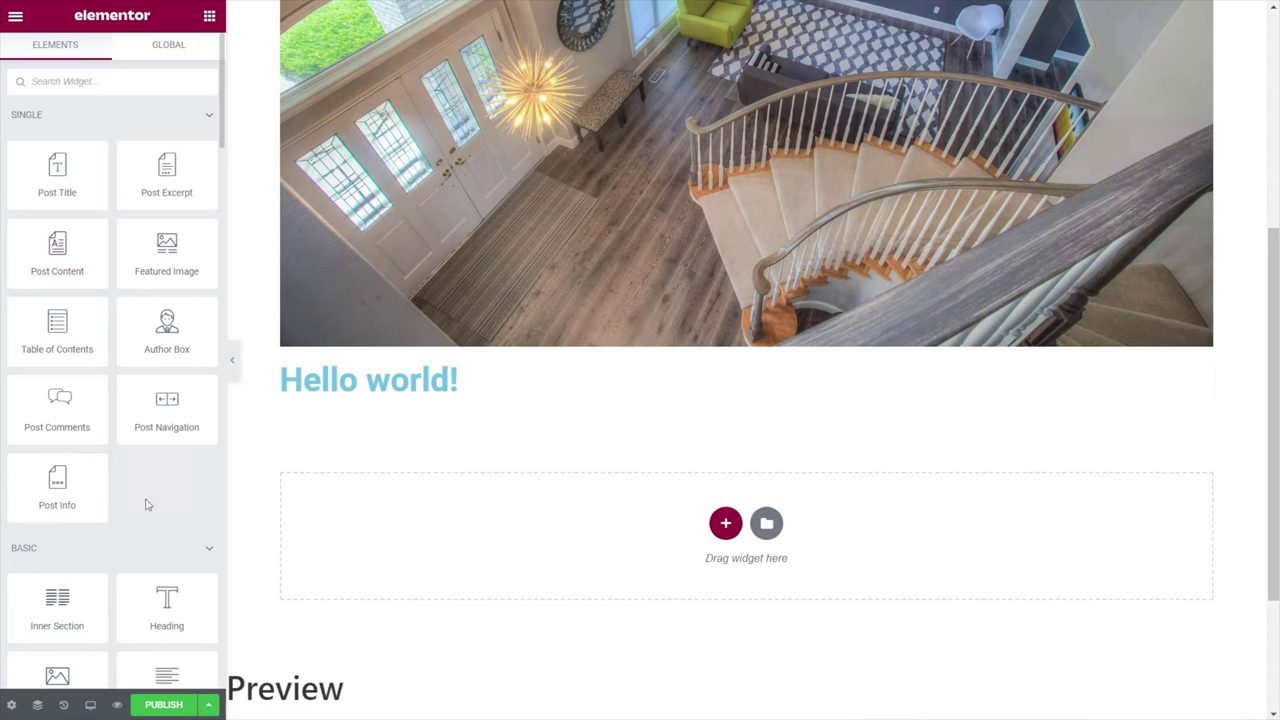
scroll(146, 500, "down", 2)
left_click_drag(150, 482, 310, 420)
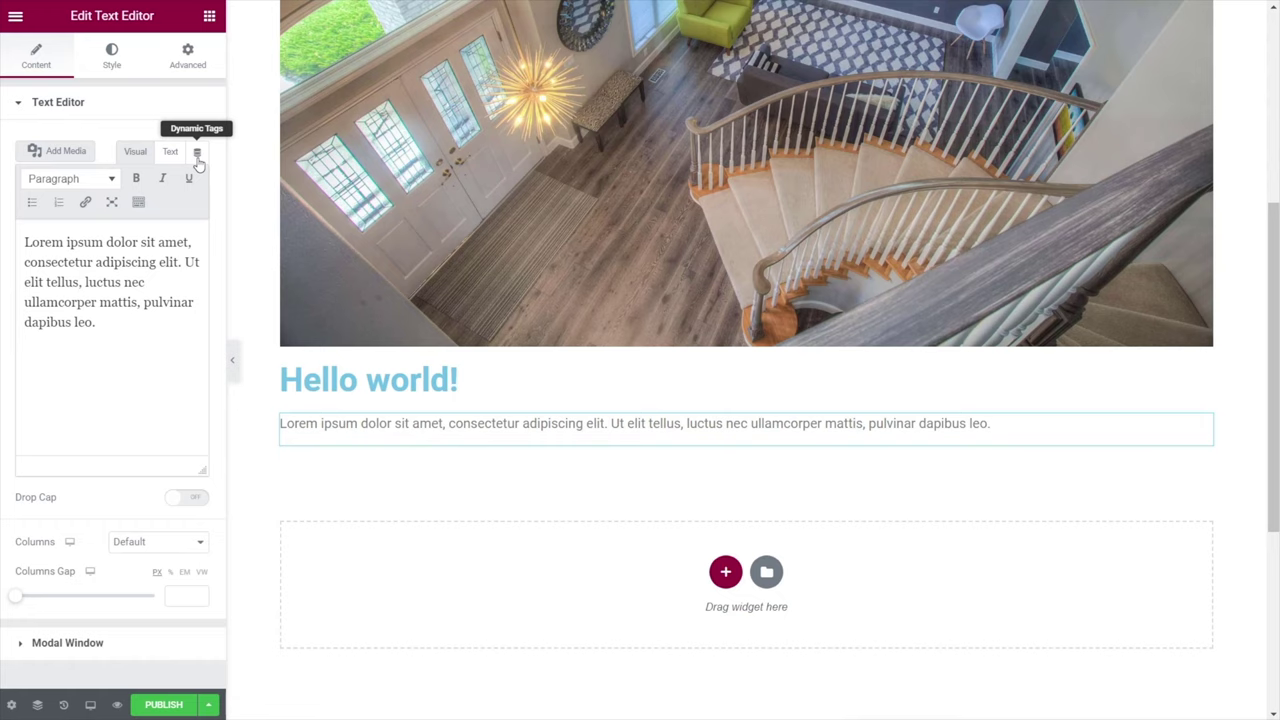
left_click(197, 155)
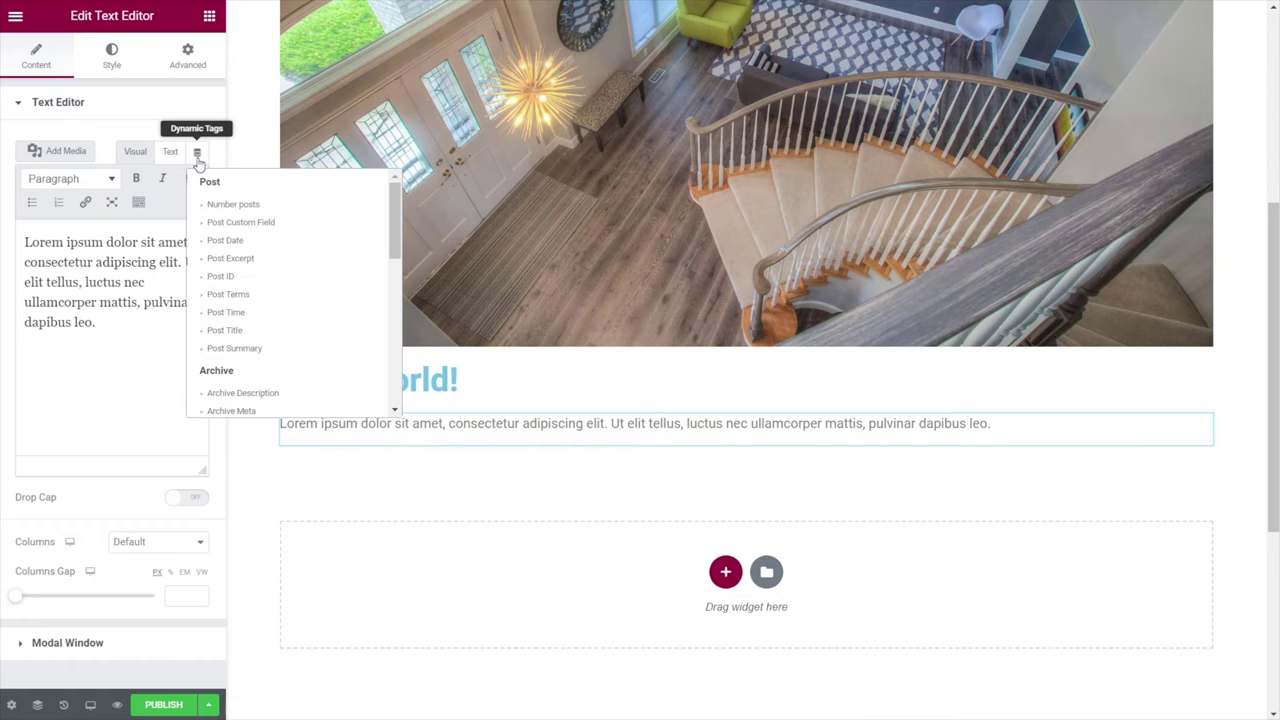
left_click(243, 352)
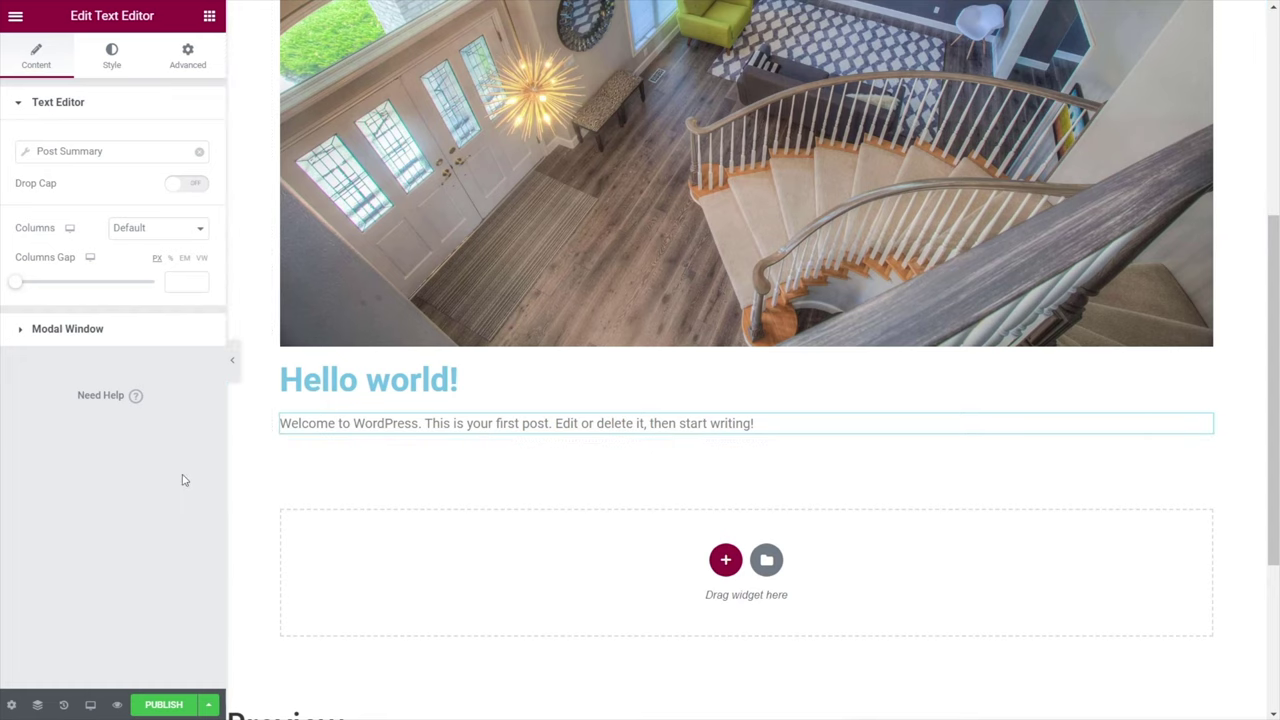
scroll(448, 557, "up", 1)
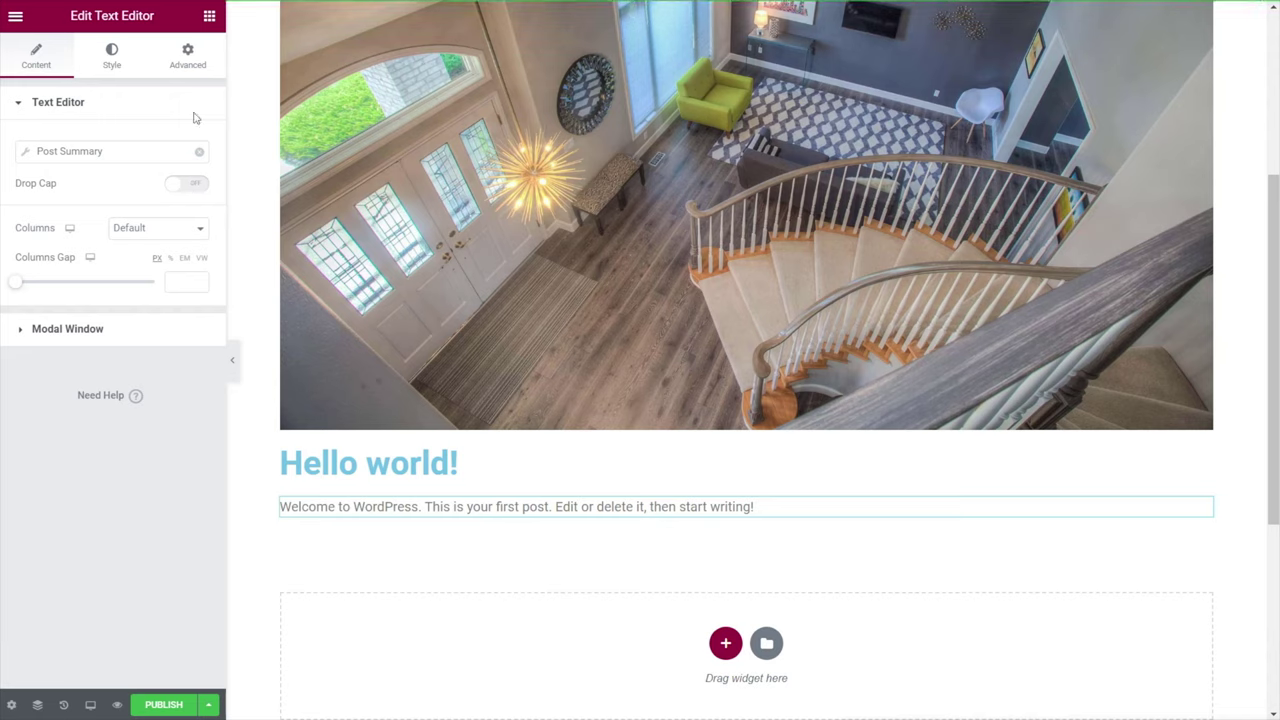
Find the Edit Button widget and place it below the post summary, then review the loop layout.
left_click(209, 16)
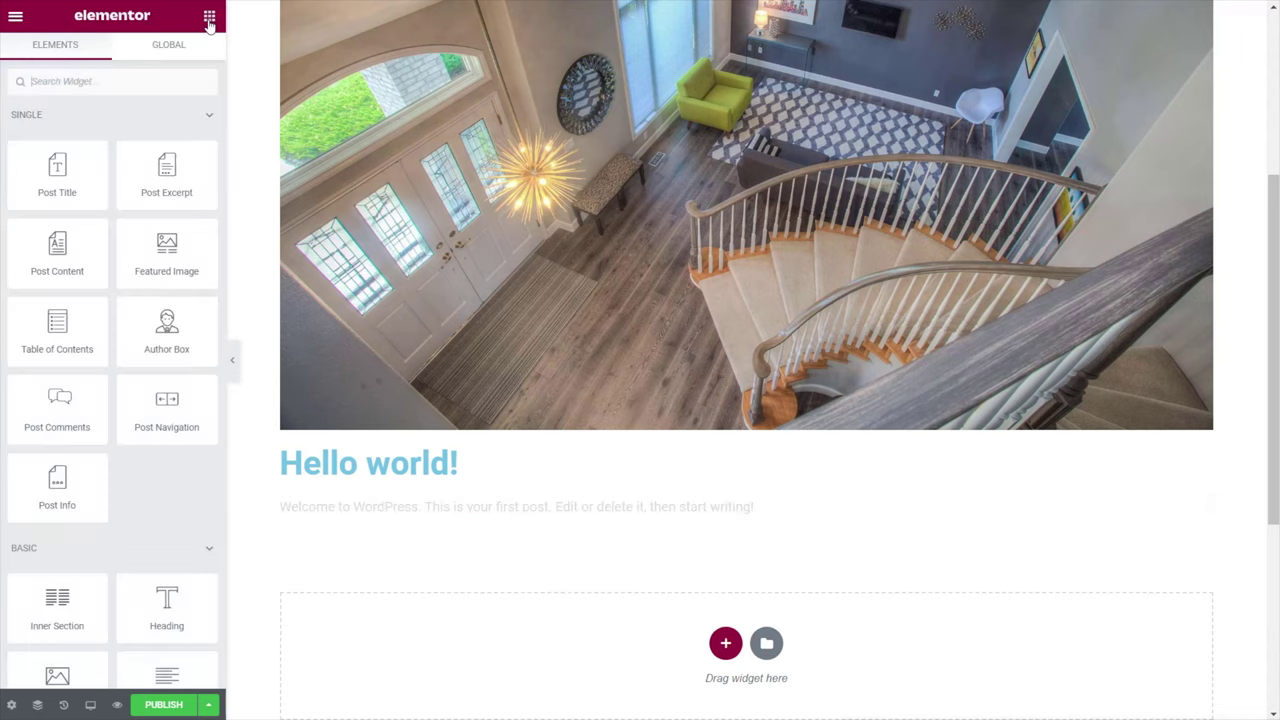
left_click(152, 87)
type("edit")
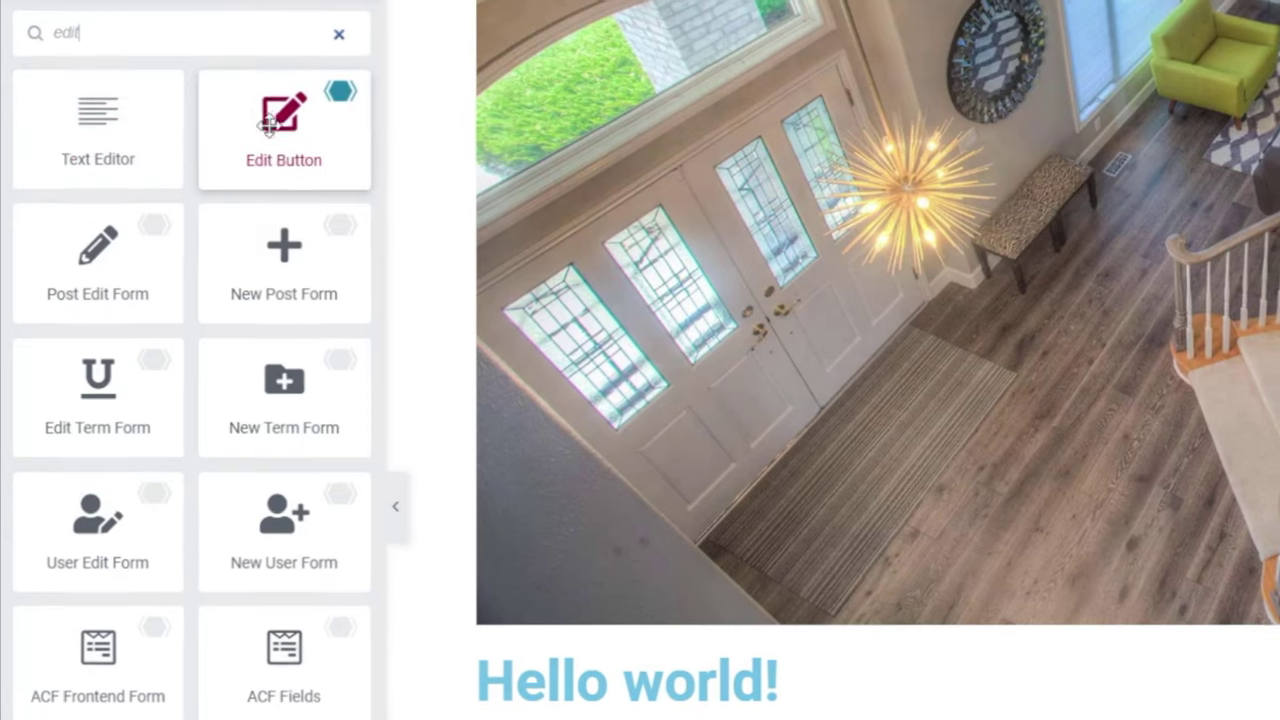
left_click_drag(268, 122, 373, 508)
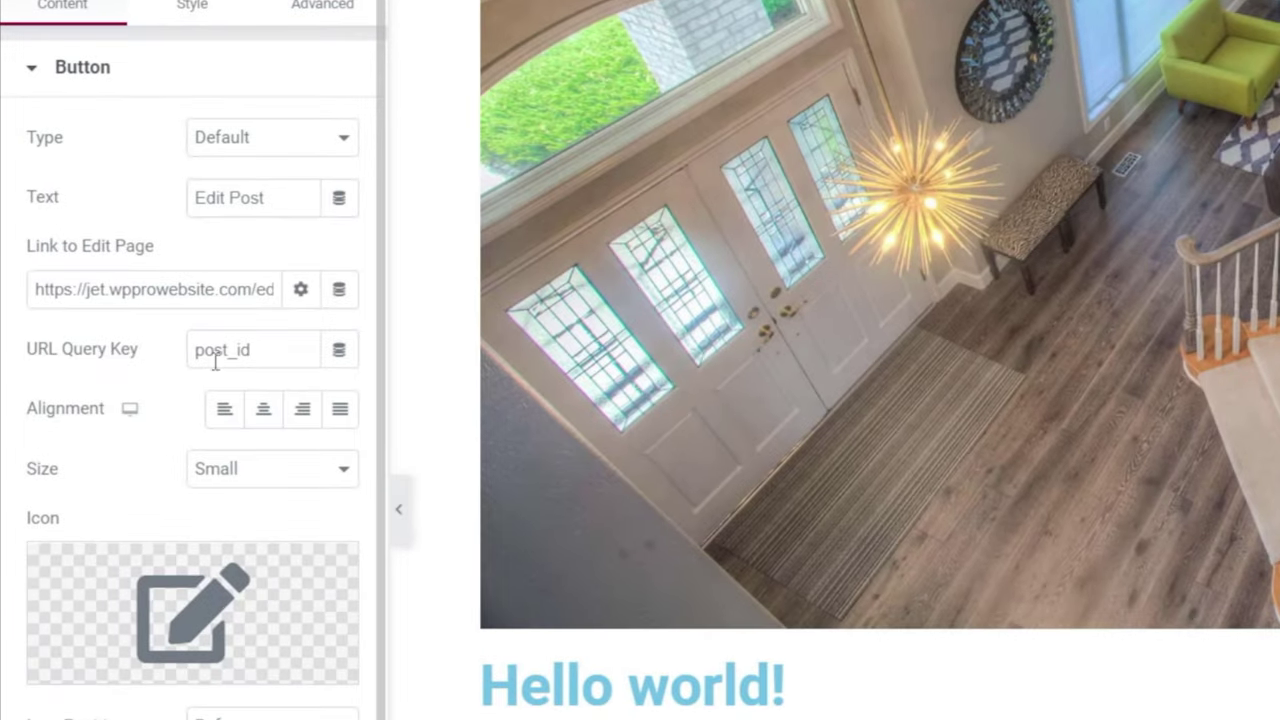
mouse_move(180, 652)
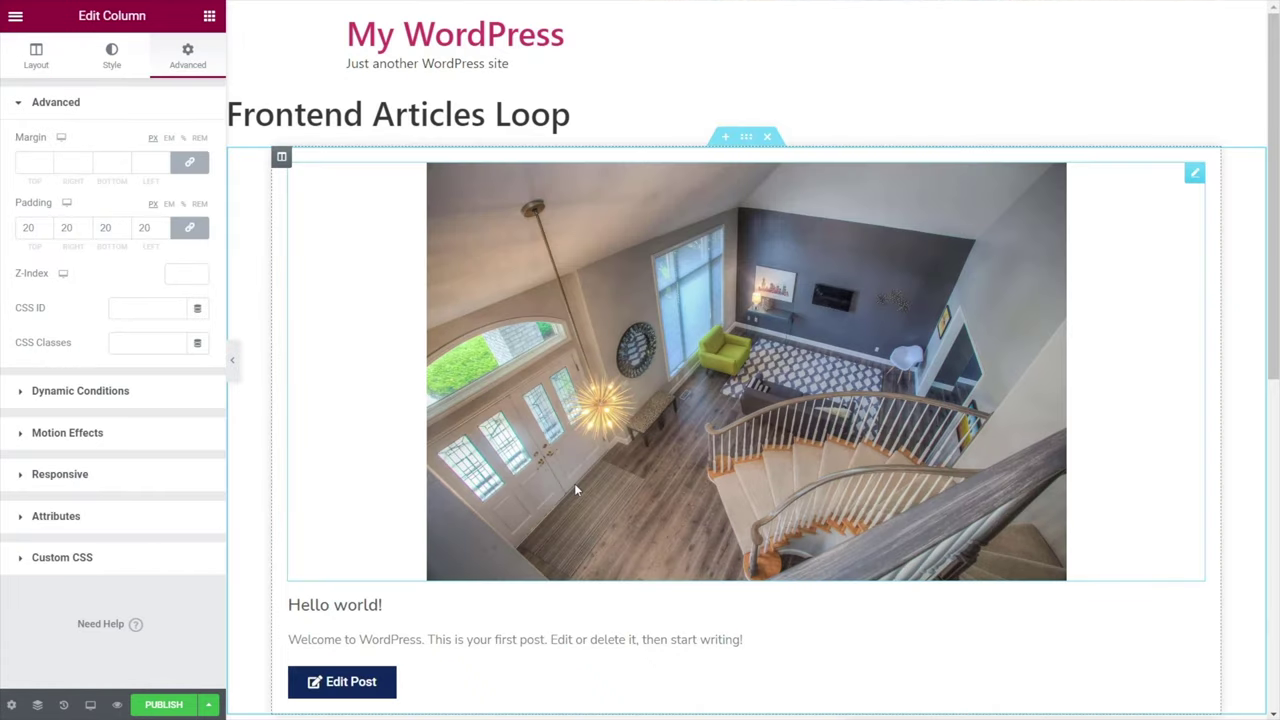
scroll(574, 483, "down", 3)
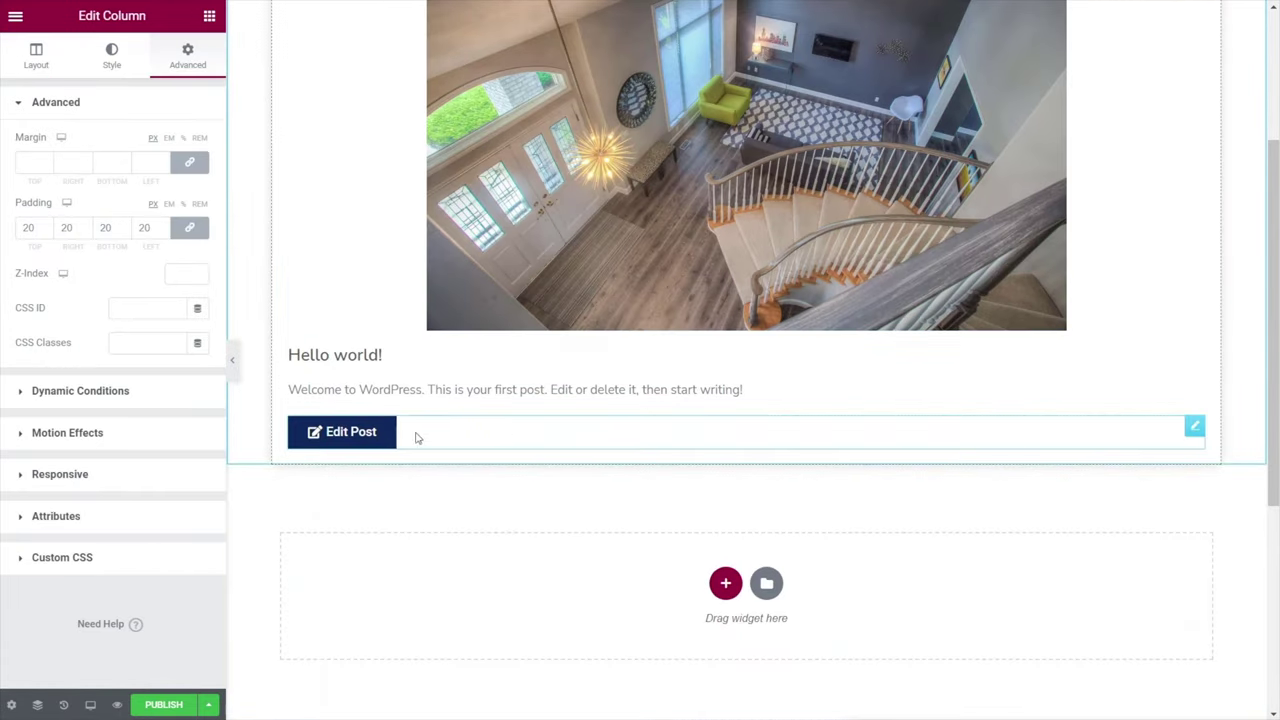
Remove the specific user from the Edit Post button's permissions, and review the available roles while keeping Administrator selected.
left_click(1194, 427)
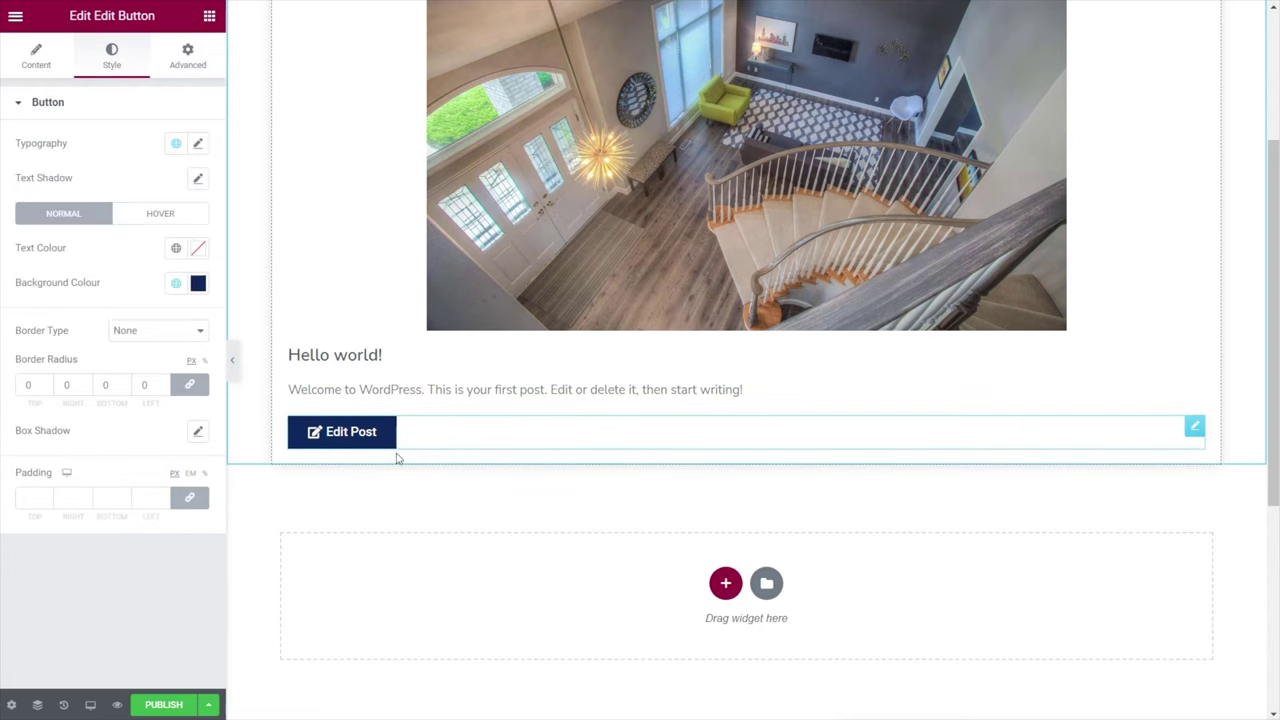
left_click(36, 56)
scroll(108, 503, "down", 1)
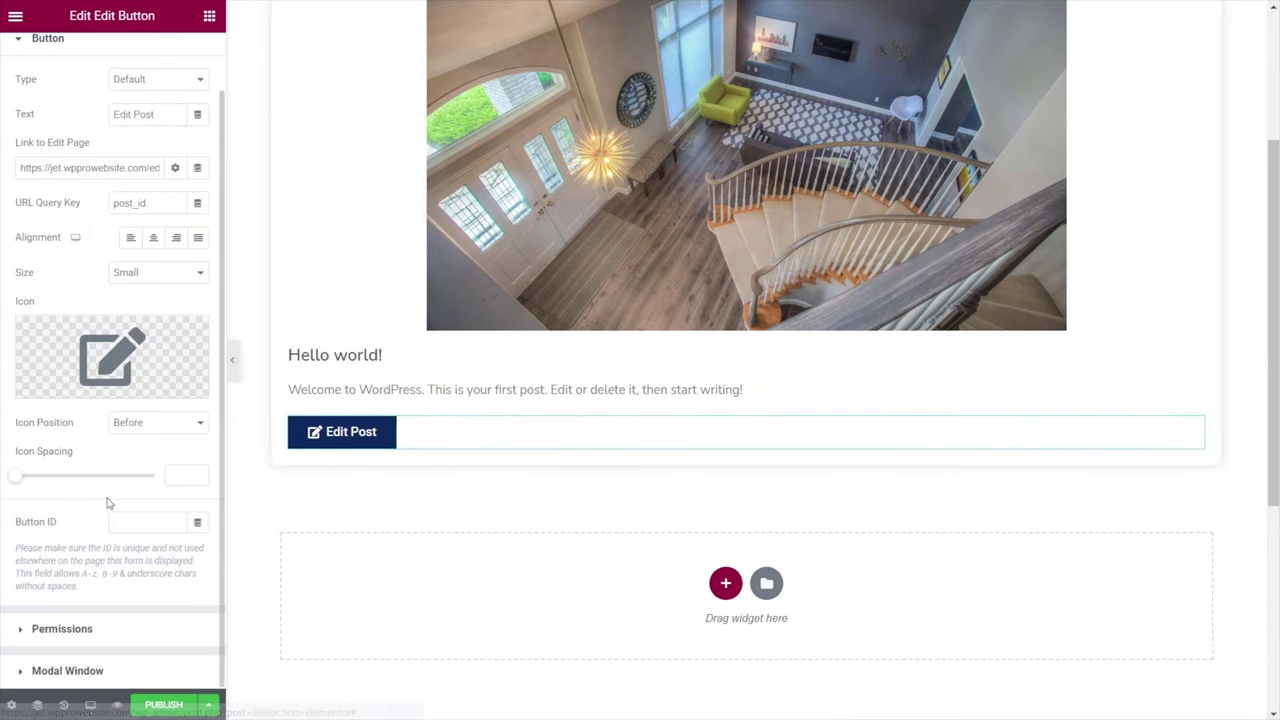
left_click(55, 628)
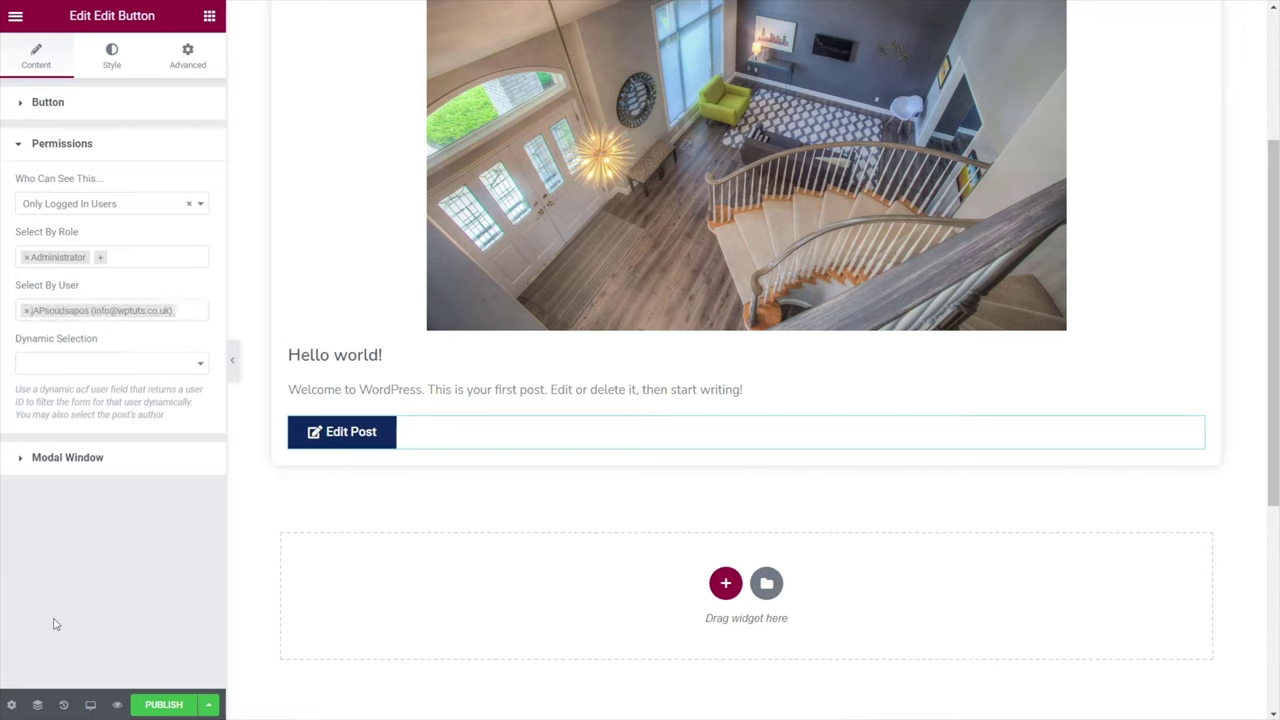
left_click(27, 310)
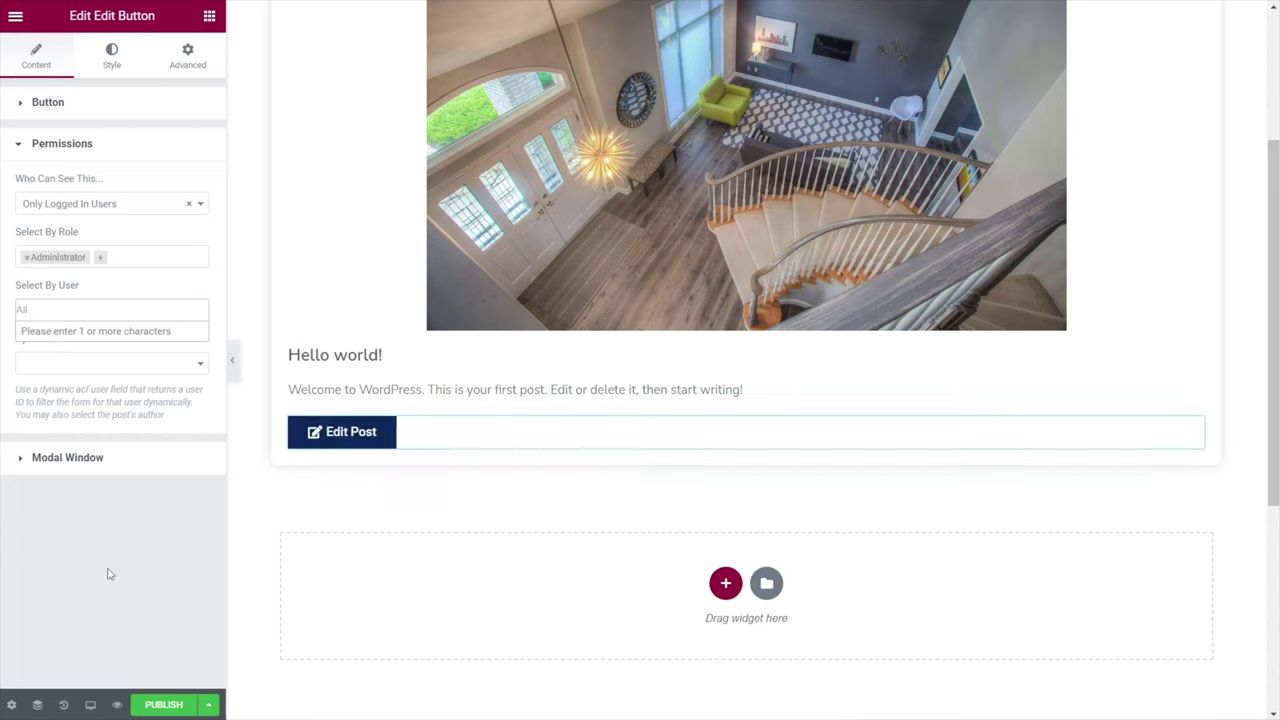
left_click(101, 260)
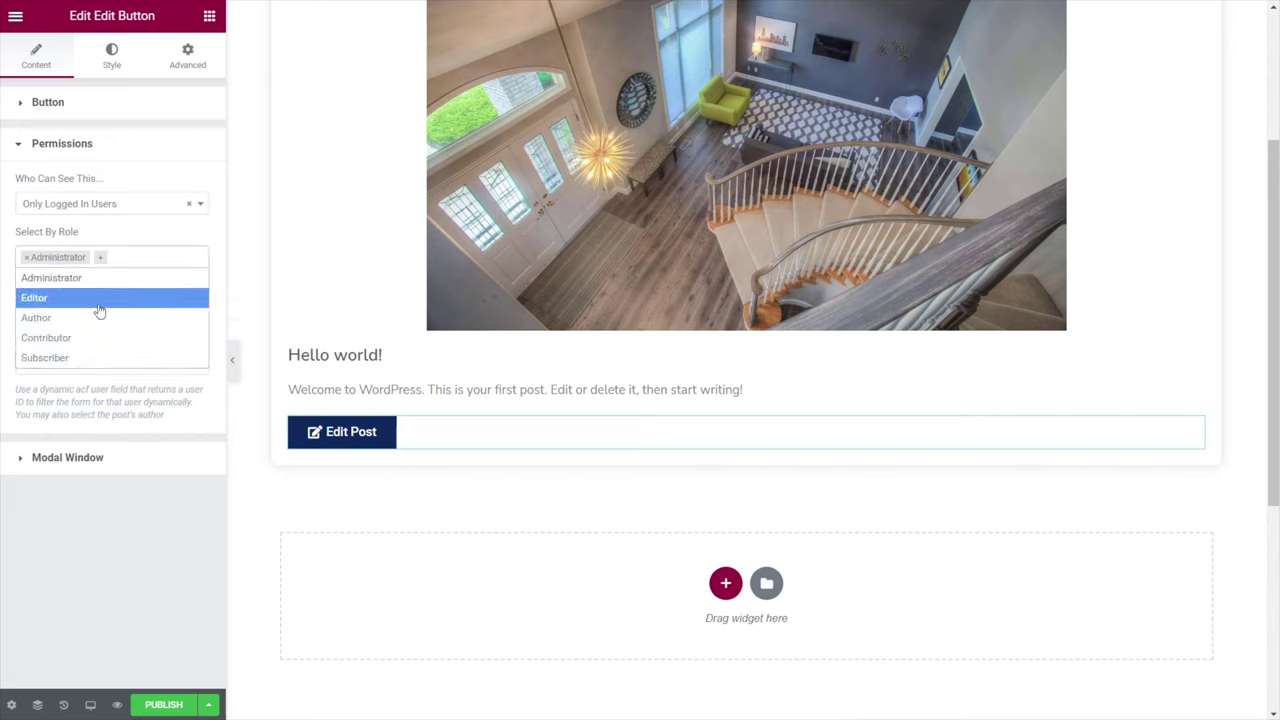
left_click(110, 561)
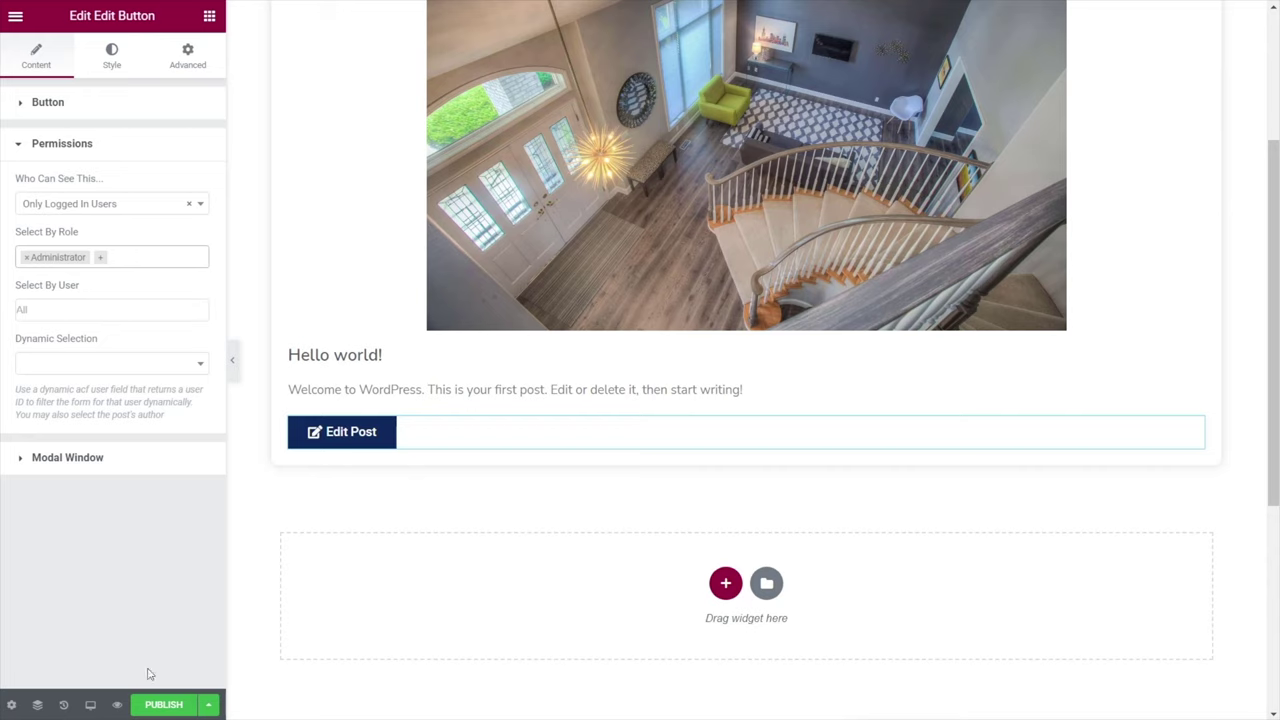
Publish the loop template without adding any display condition, and review its layout.
left_click(161, 705)
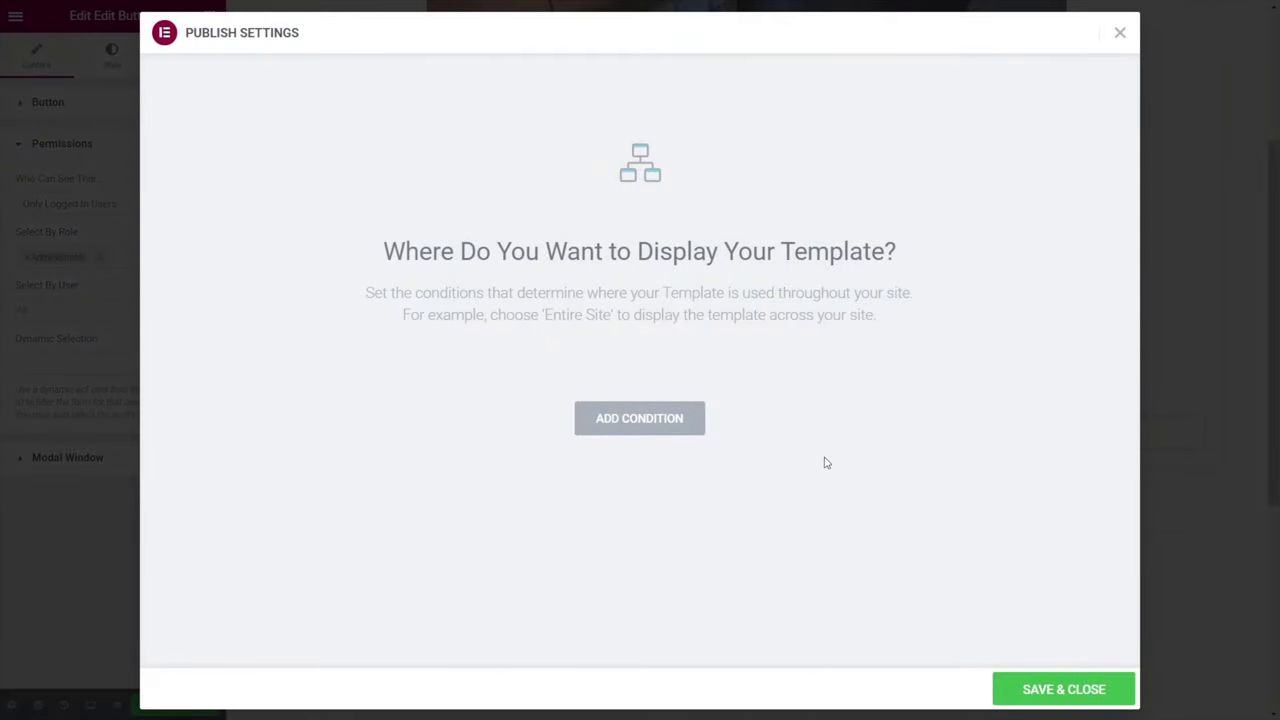
left_click(1057, 689)
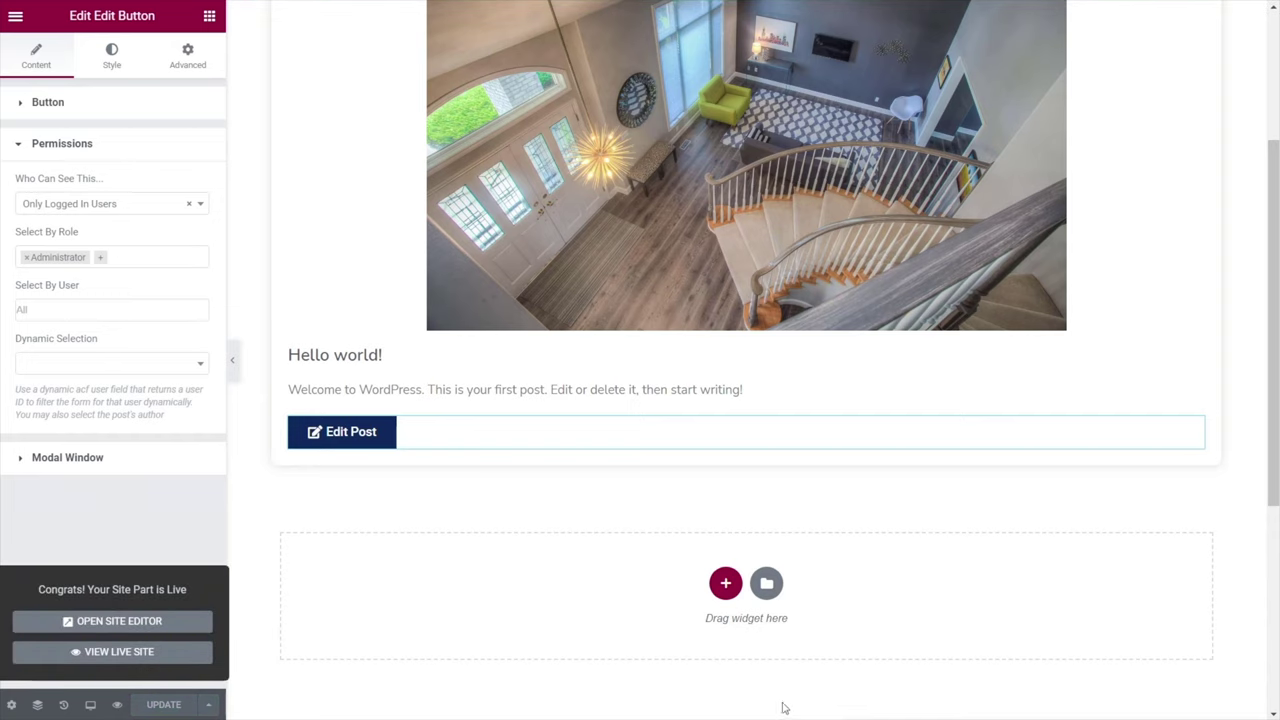
scroll(669, 509, "up", 3)
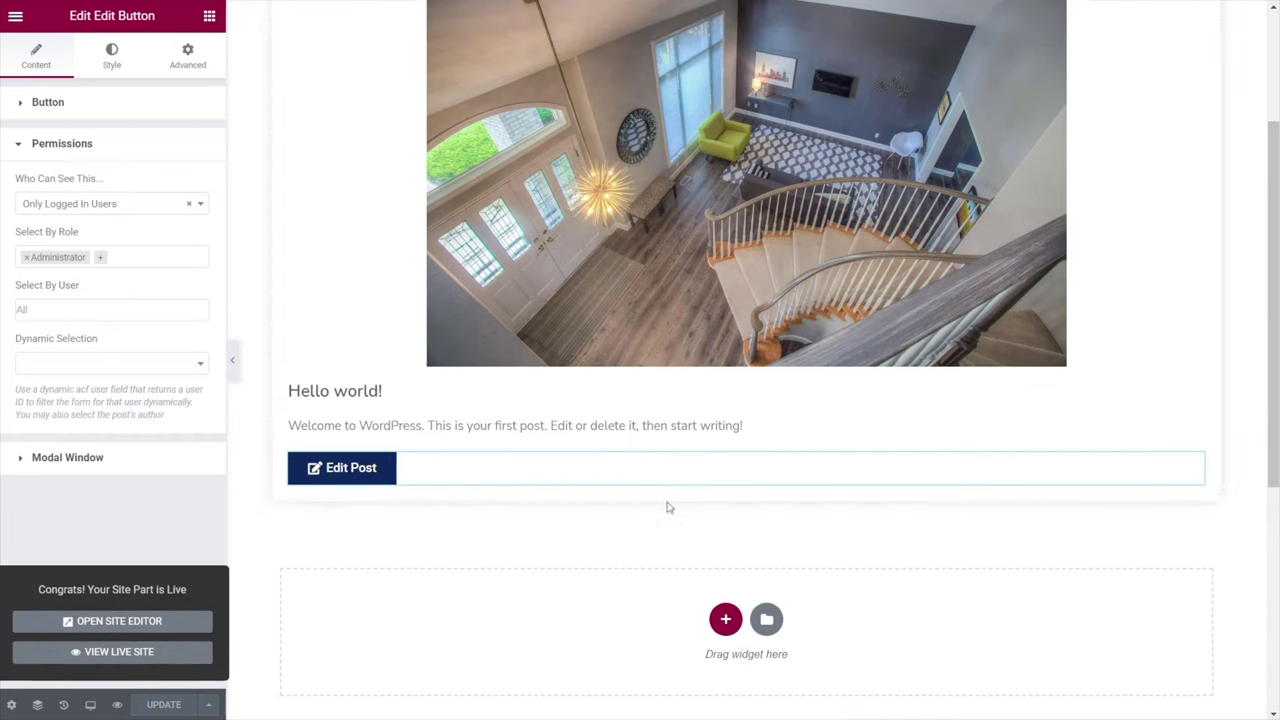
scroll(571, 407, "down", 2)
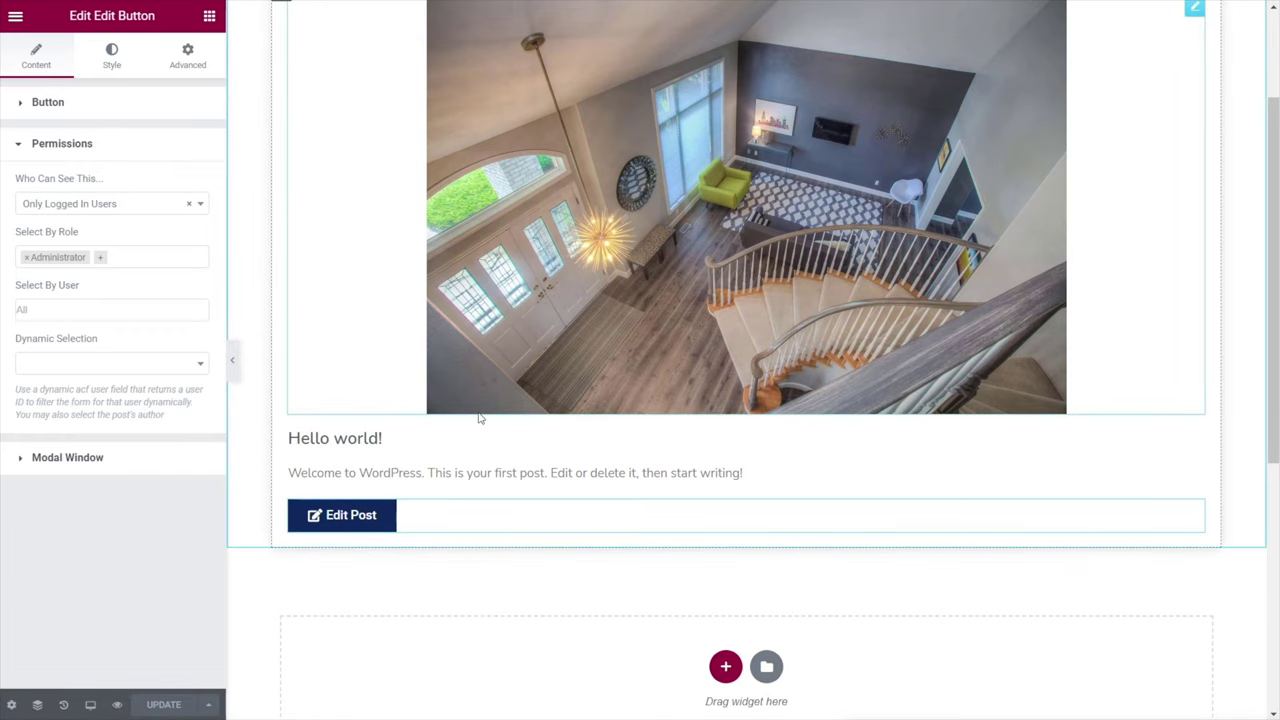
Exit to the WordPress dashboard and open the Dashboard page in the Elementor editor.
left_click(15, 16)
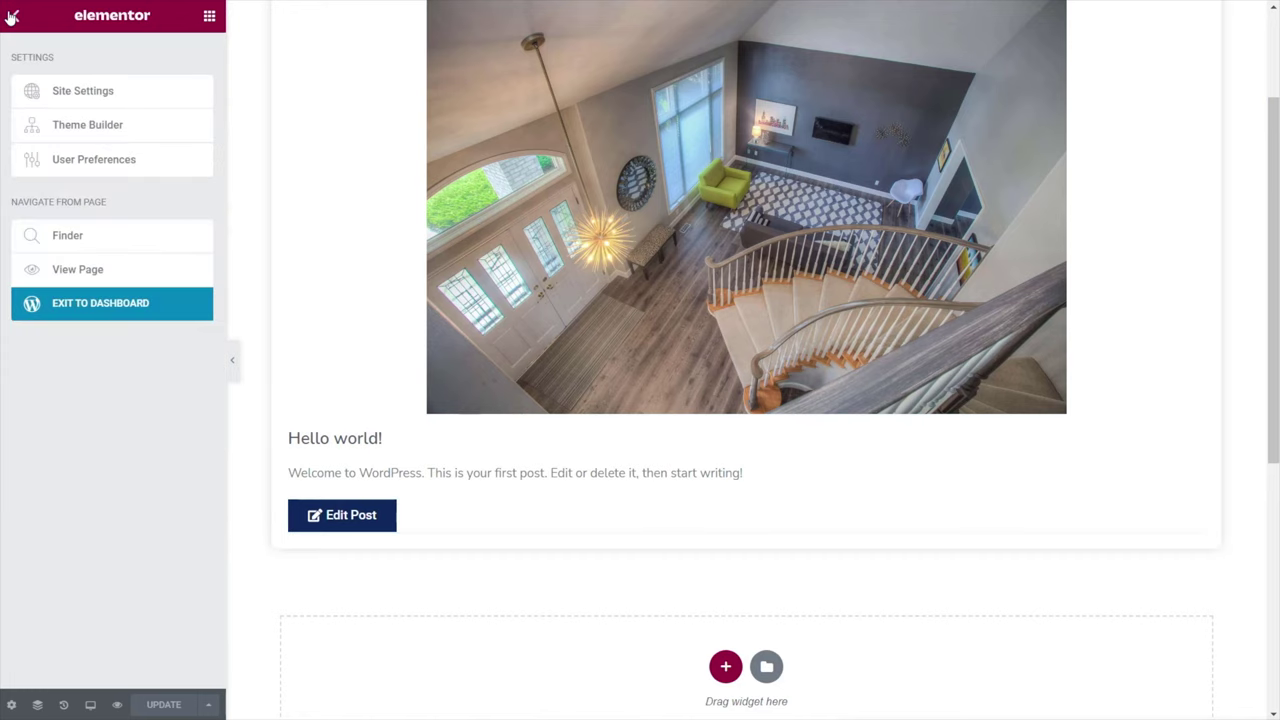
left_click(93, 302)
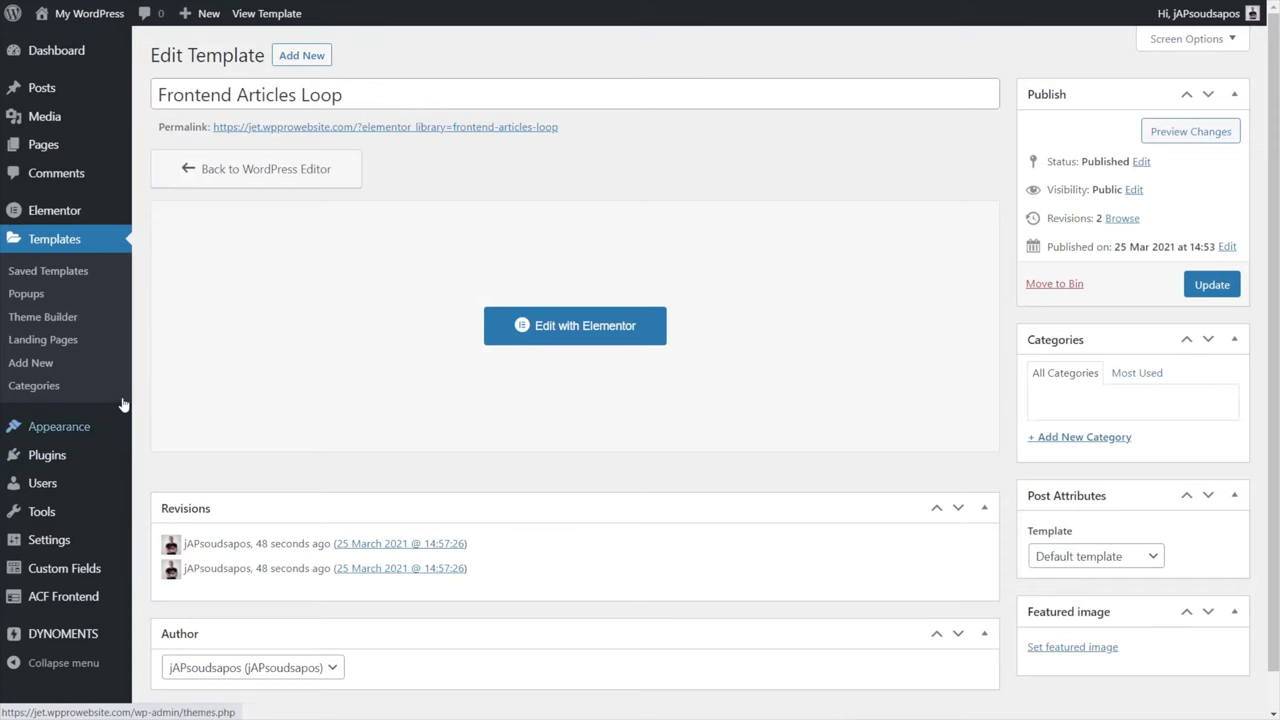
mouse_move(68, 157)
left_click(180, 148)
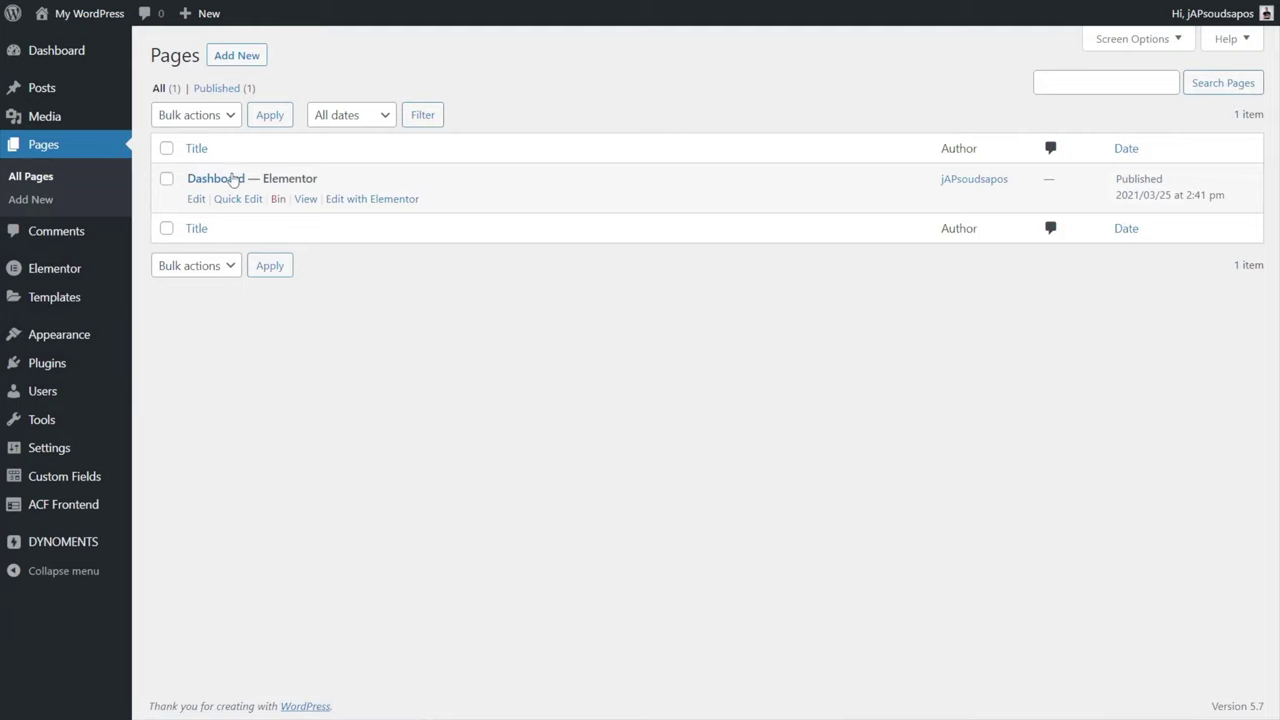
left_click(347, 199)
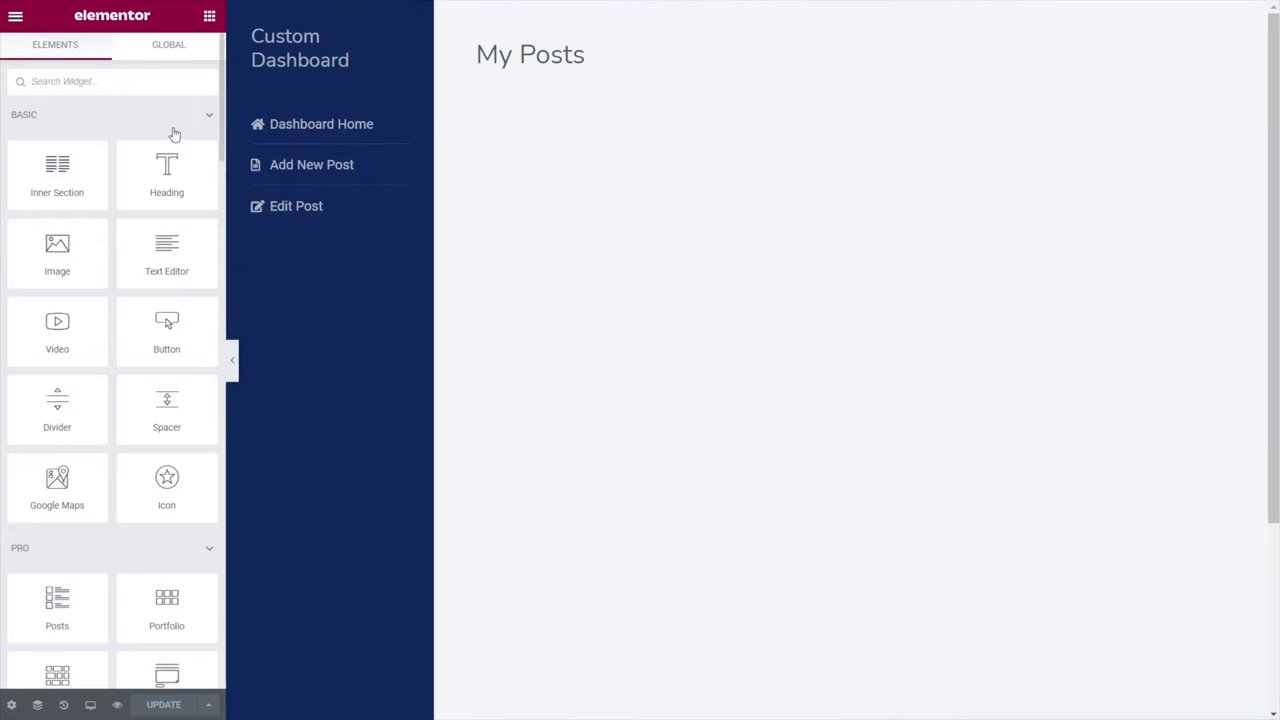
Place a Posts widget beneath the My Posts heading and give it the Custom skin with the Frontend Articles Loop template.
scroll(200, 132, "down", 5)
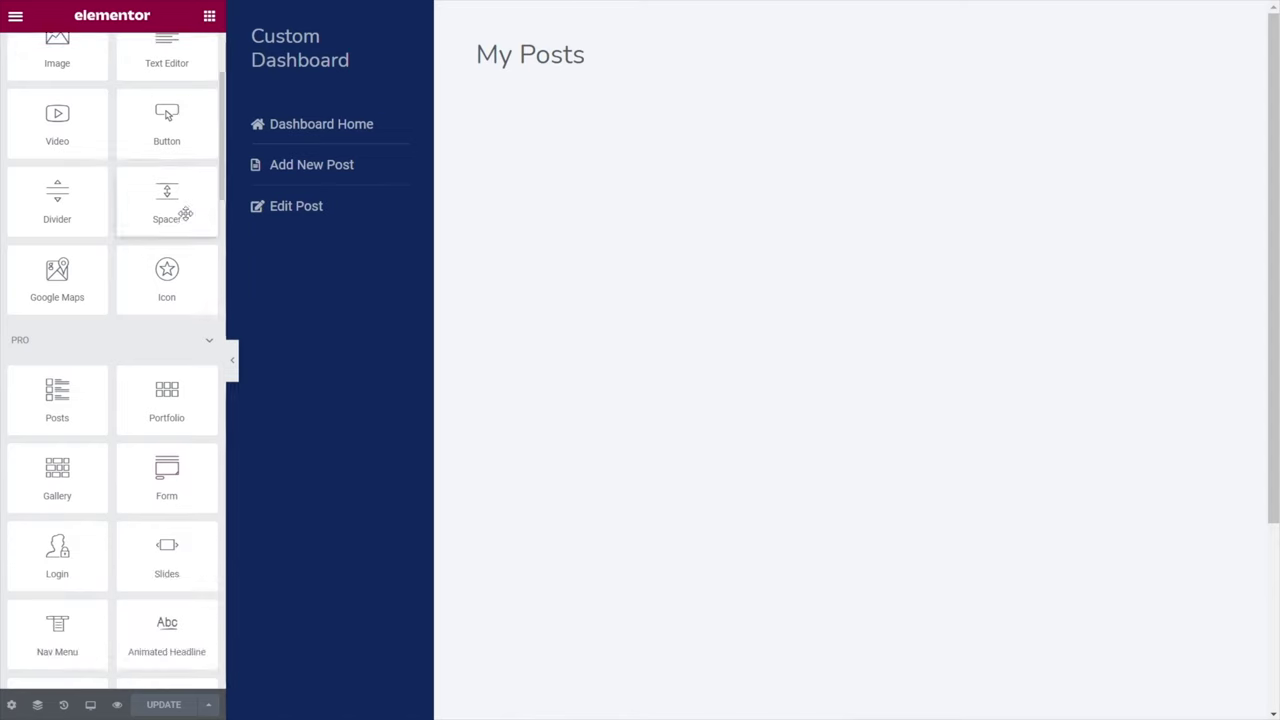
left_click_drag(57, 185, 626, 78)
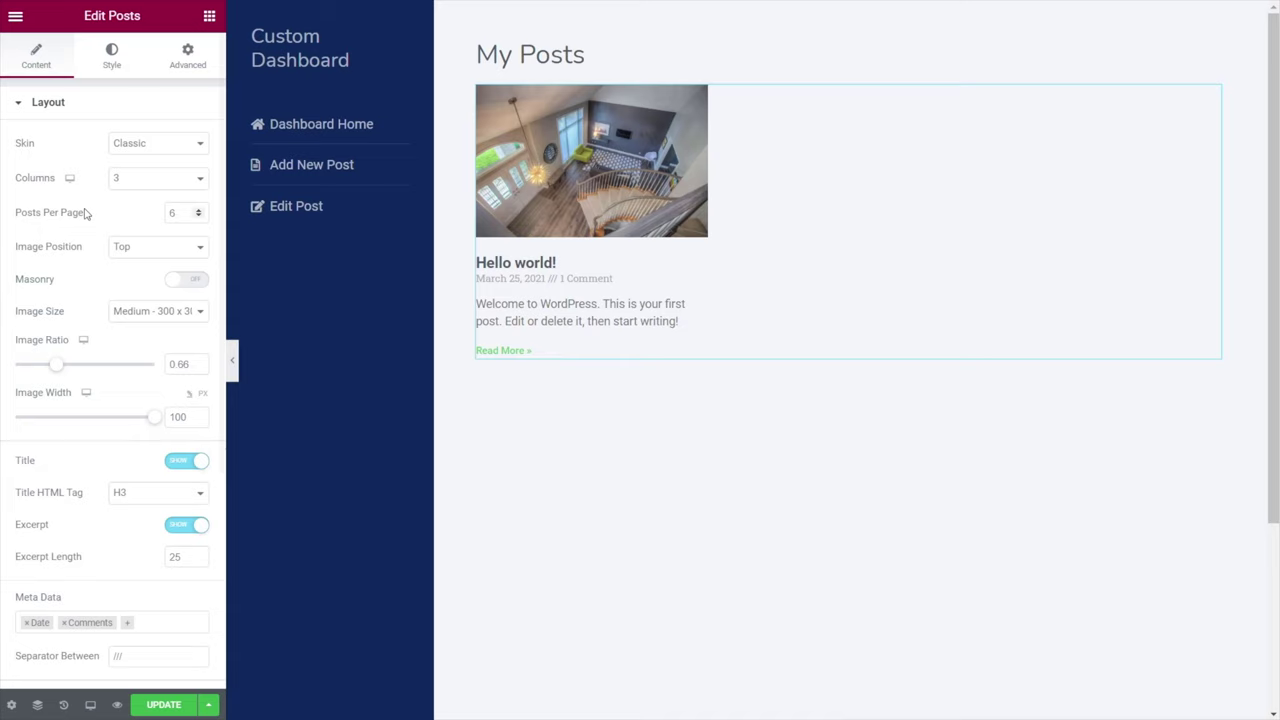
left_click(133, 148)
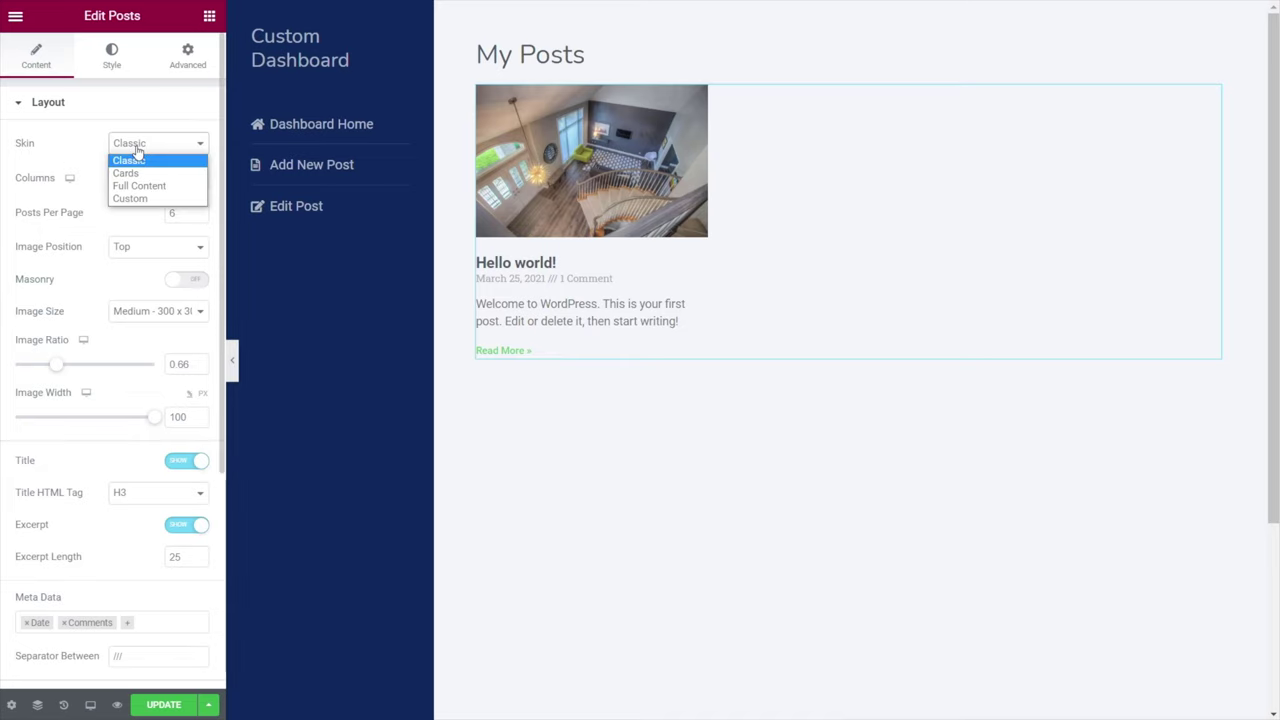
left_click(130, 199)
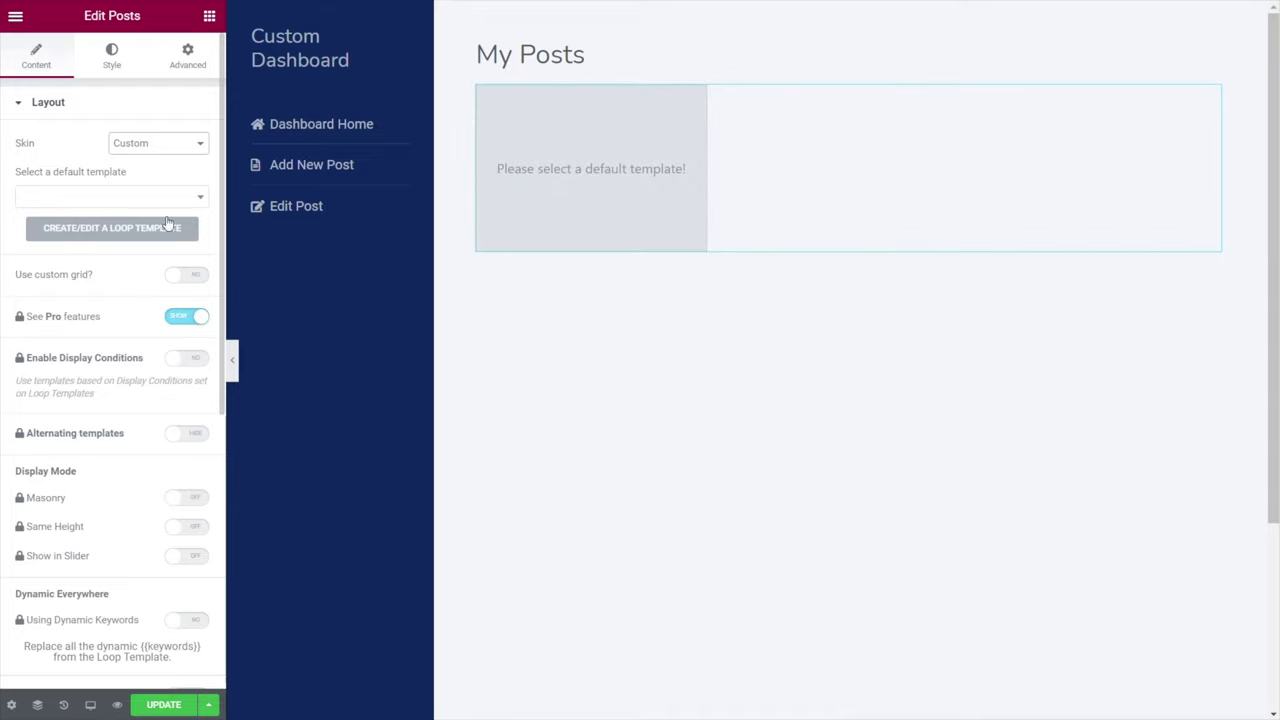
left_click(105, 200)
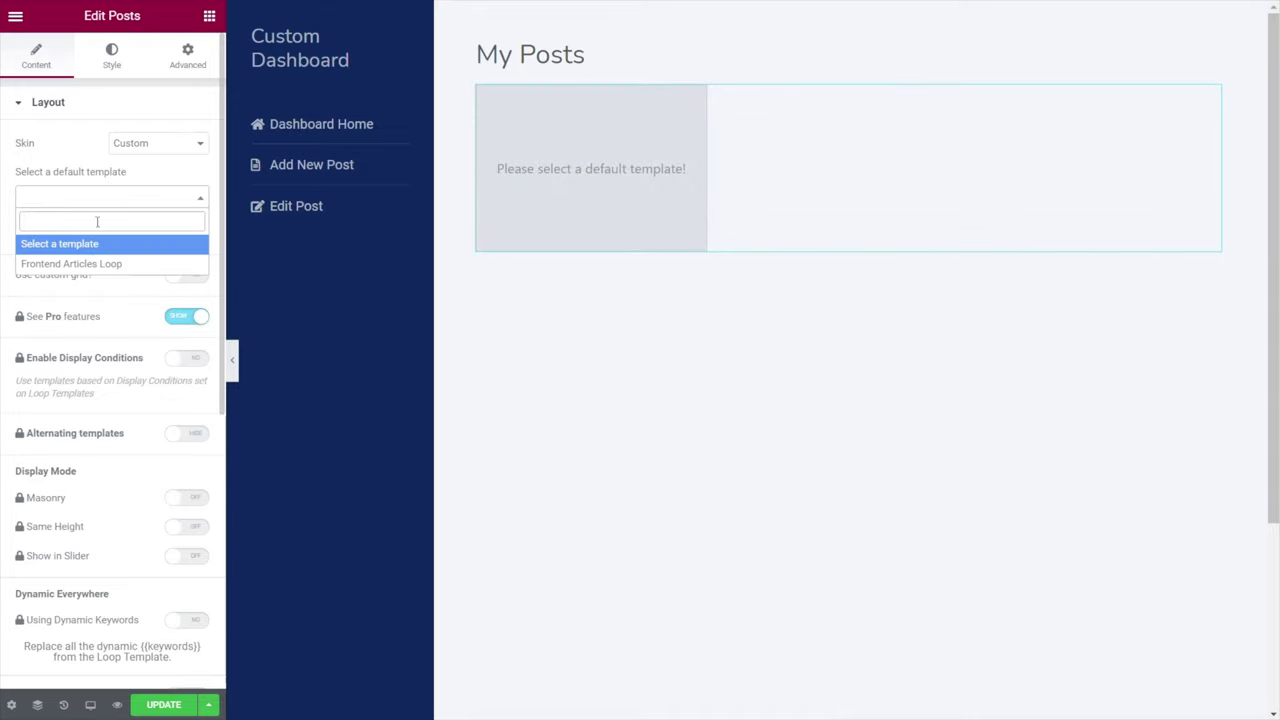
left_click(105, 264)
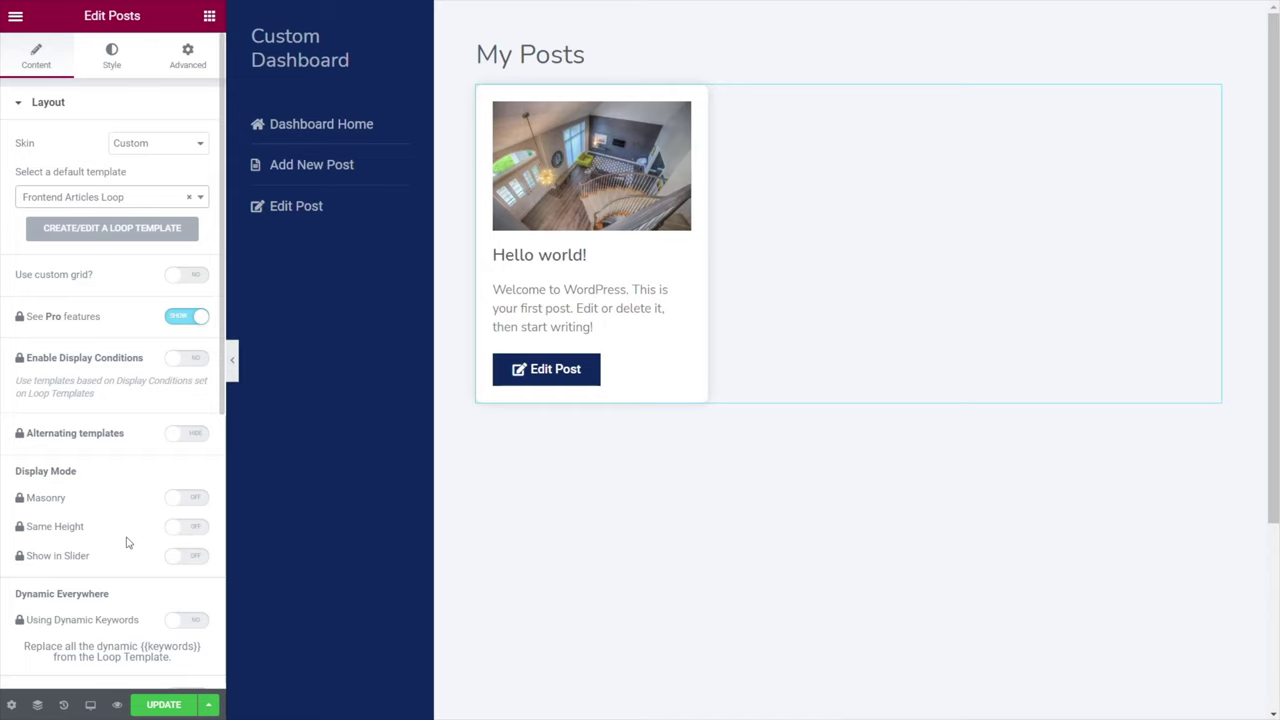
Hide the Pro features in the Posts widget's layout settings and set its columns to 2.
left_click(182, 320)
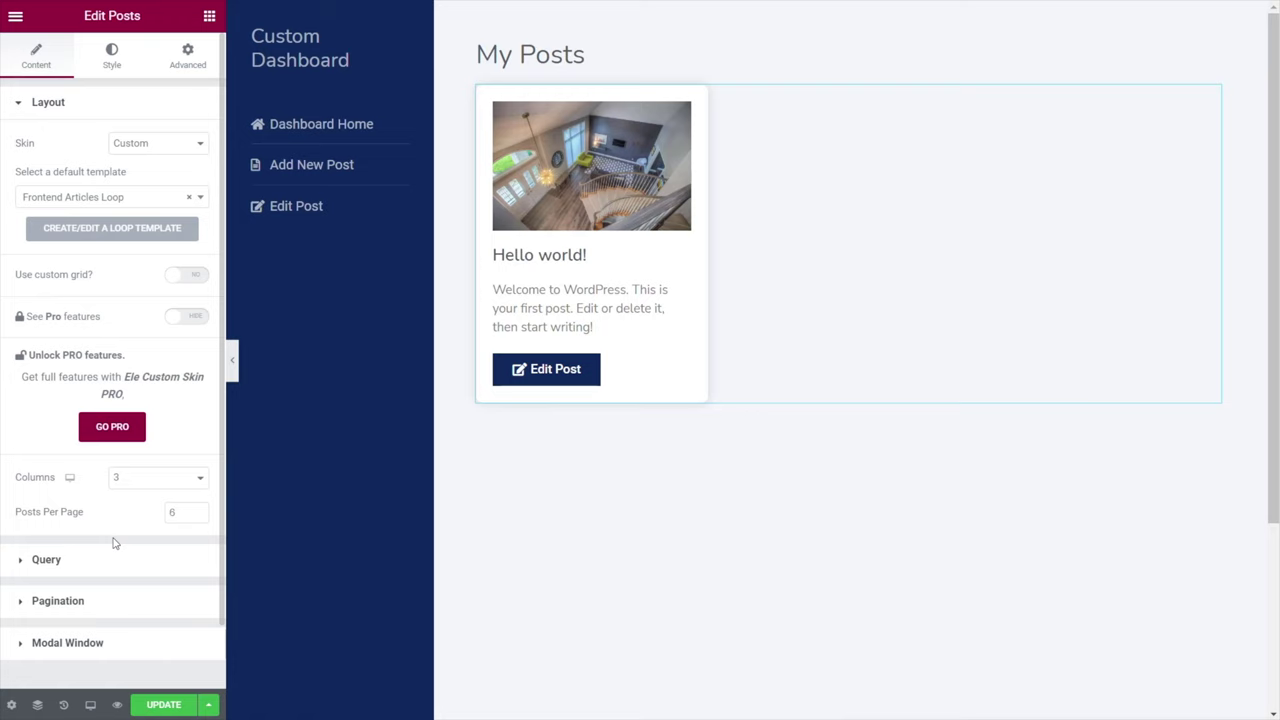
scroll(117, 534, "down", 2)
left_click(204, 407)
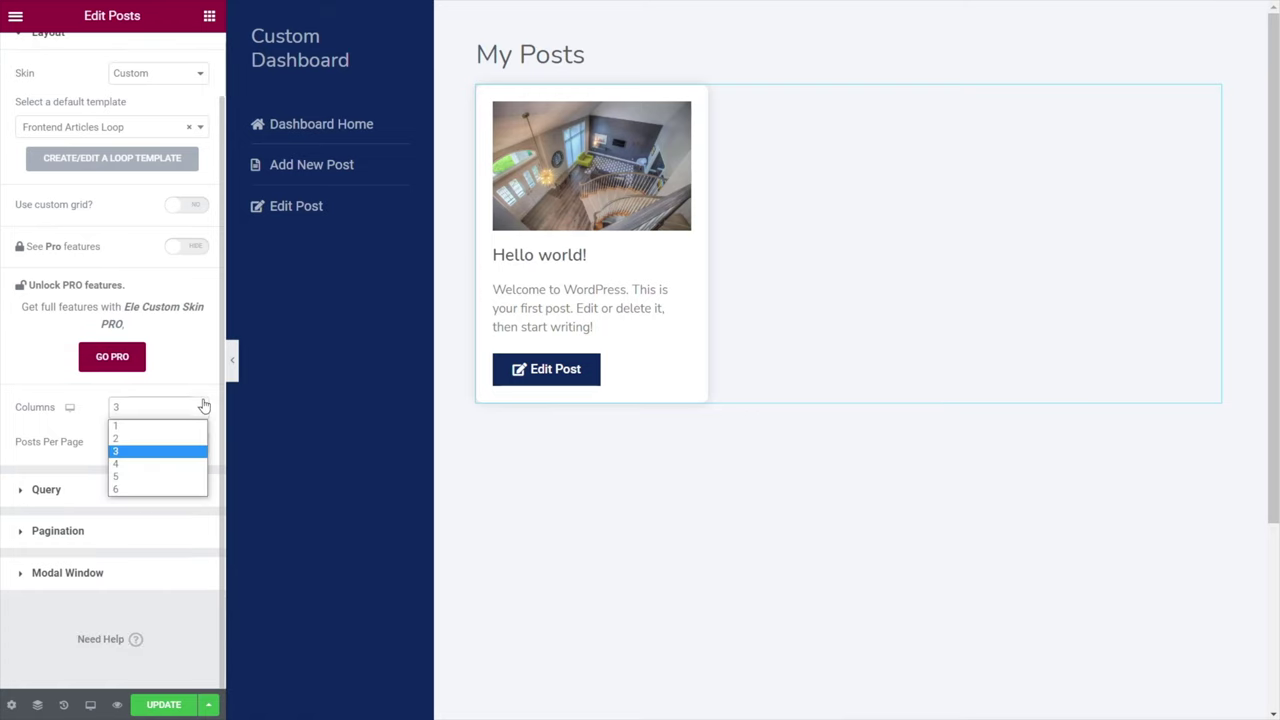
left_click(147, 439)
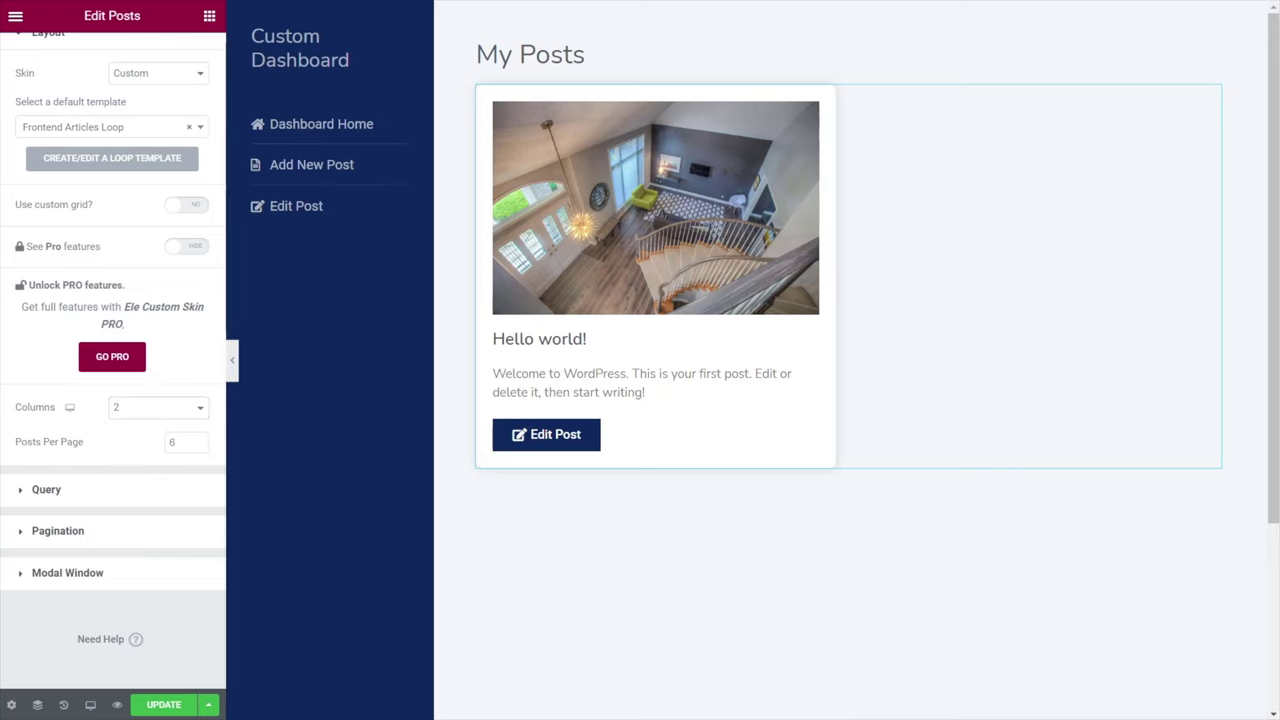
Filter the Posts widget's query with the Dynamic User option Post Author is Current User, and update the page.
left_click(60, 490)
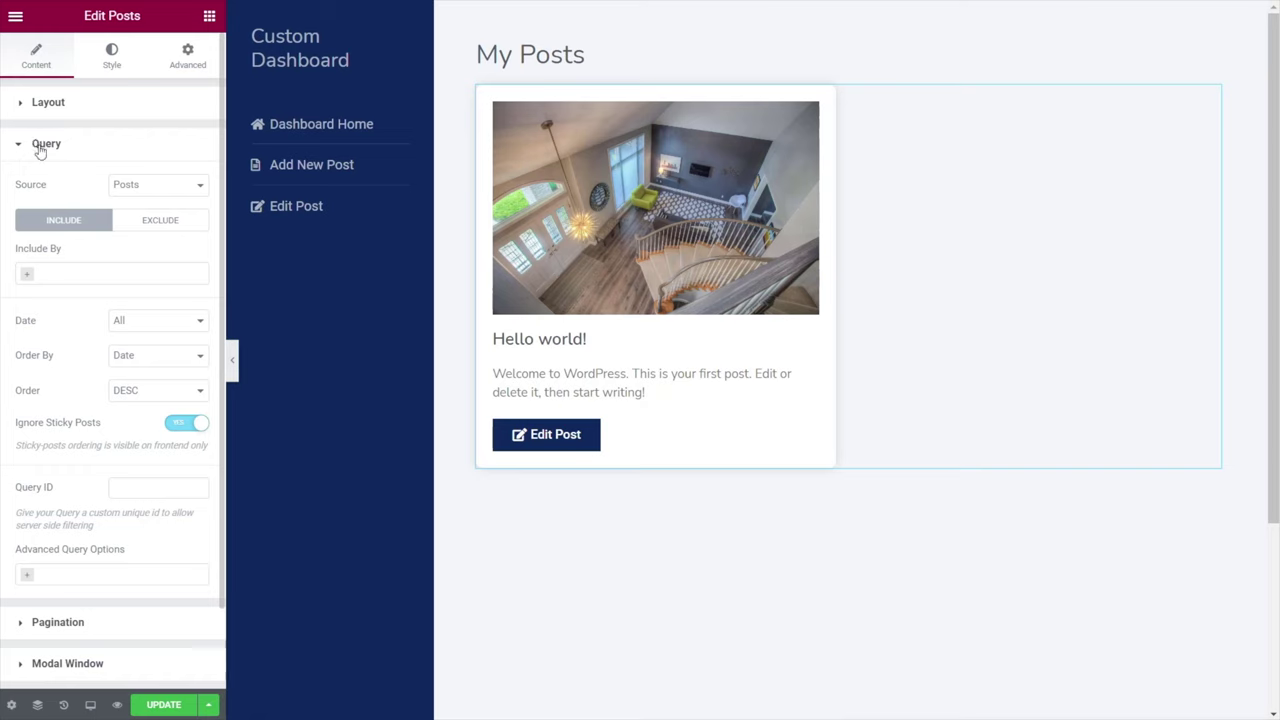
left_click(133, 190)
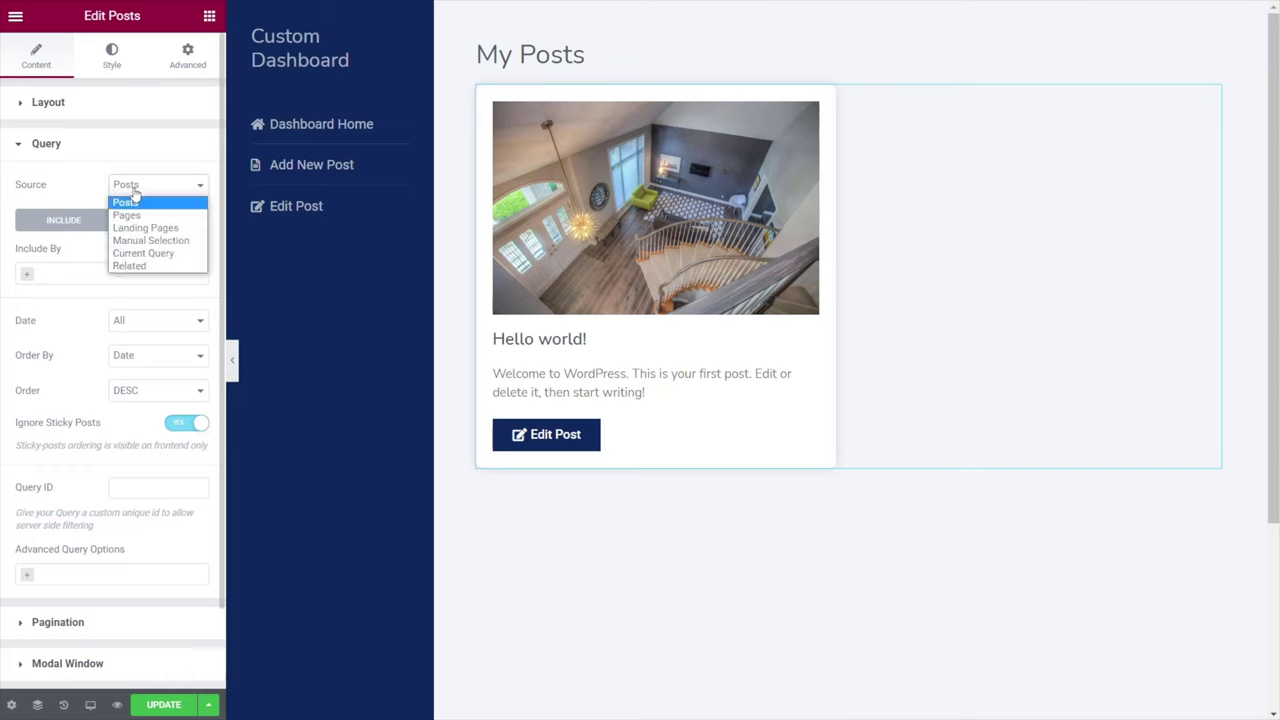
left_click(82, 183)
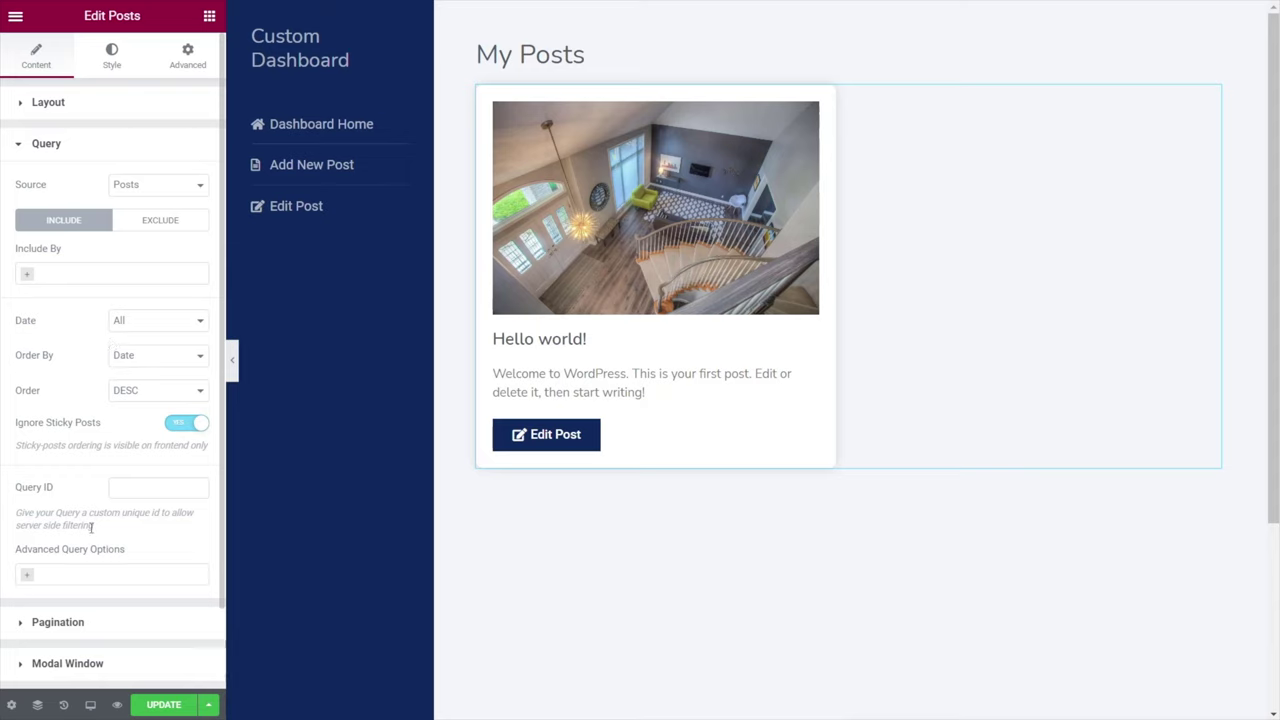
scroll(91, 530, "down", 2)
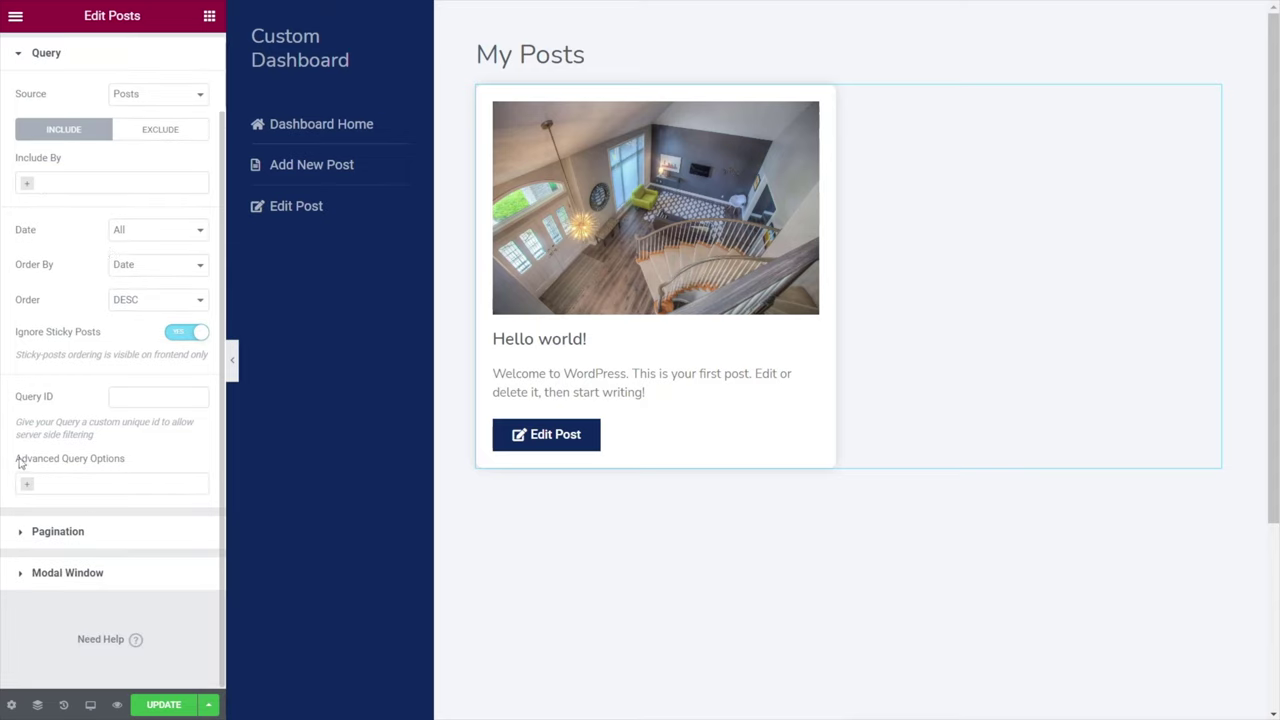
left_click_drag(14, 461, 125, 465)
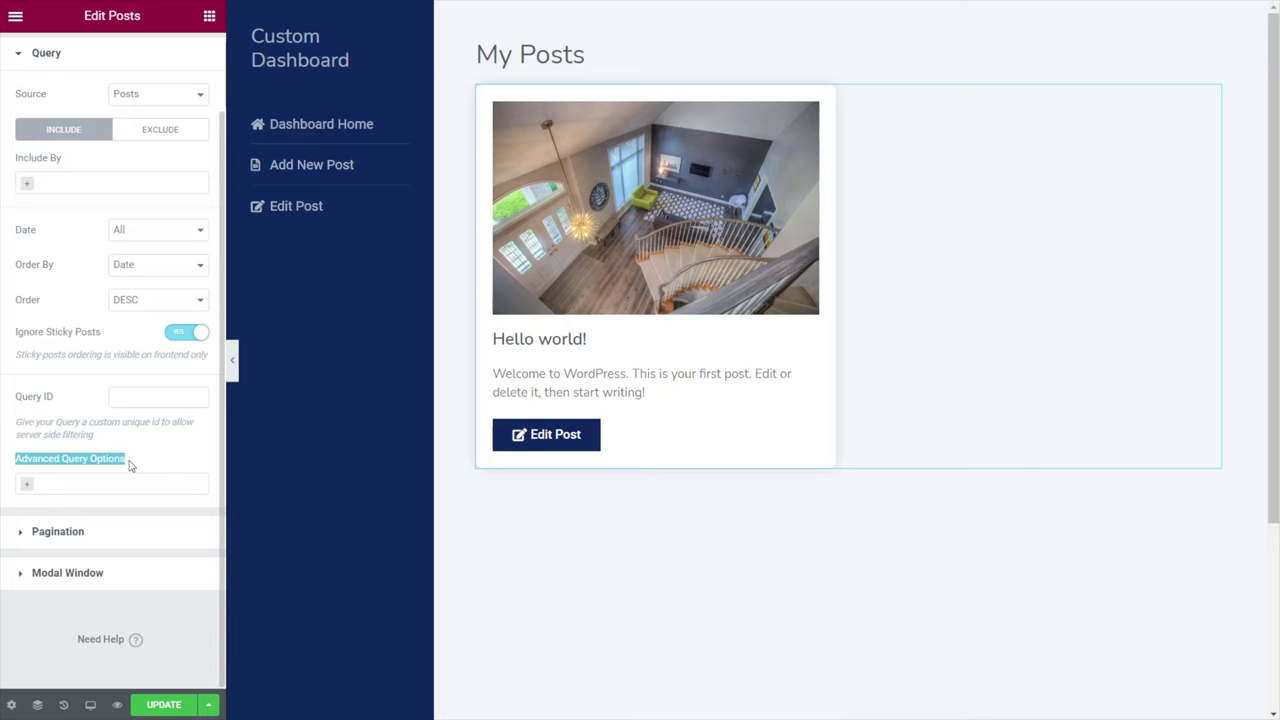
left_click(27, 485)
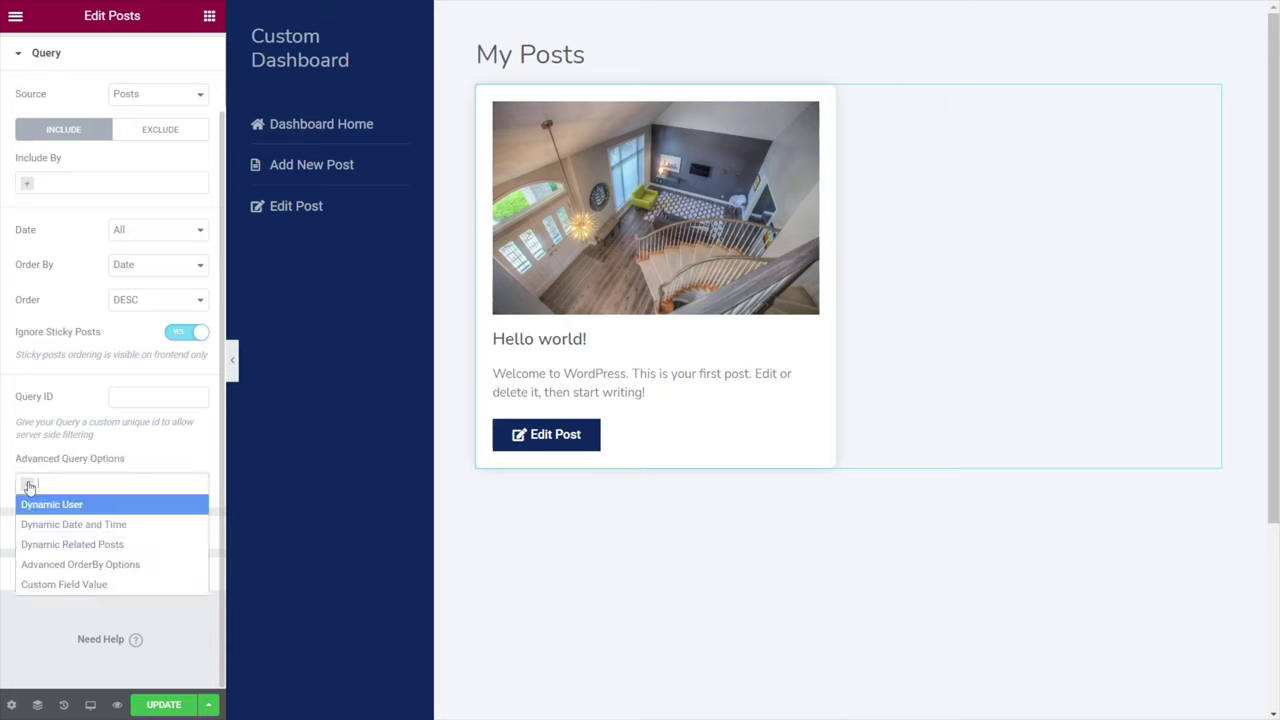
left_click(88, 510)
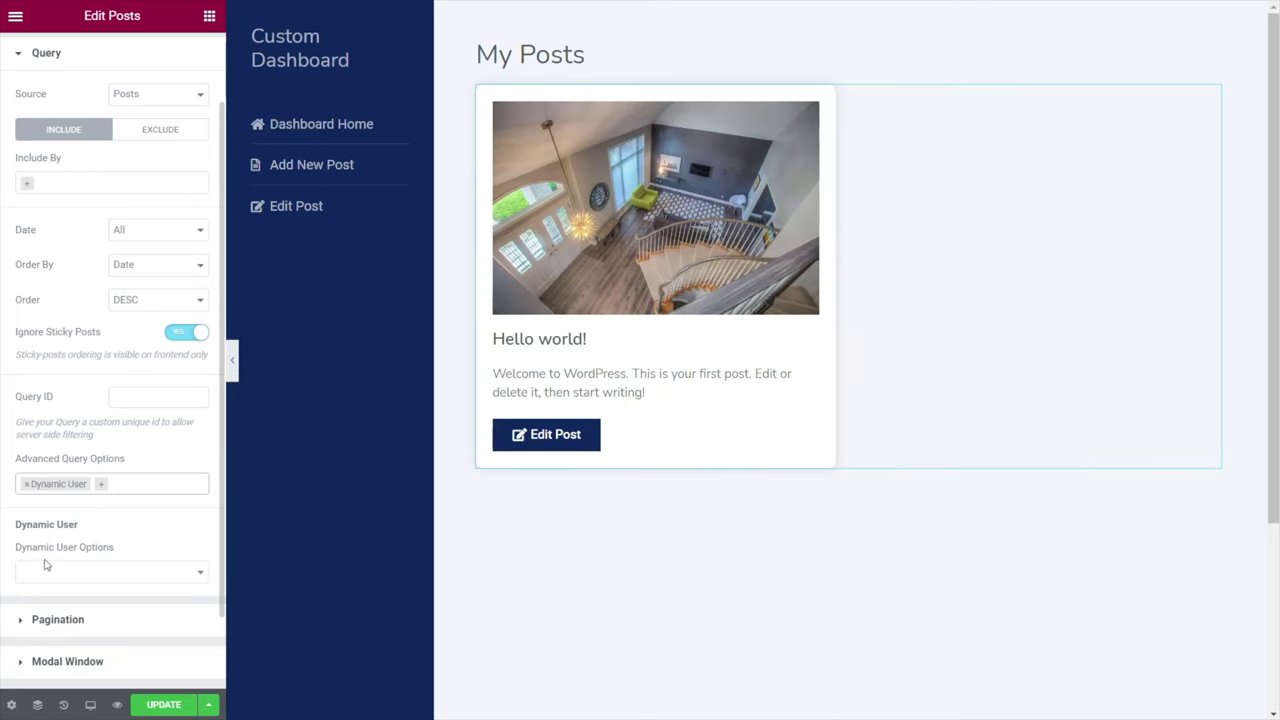
left_click(95, 573)
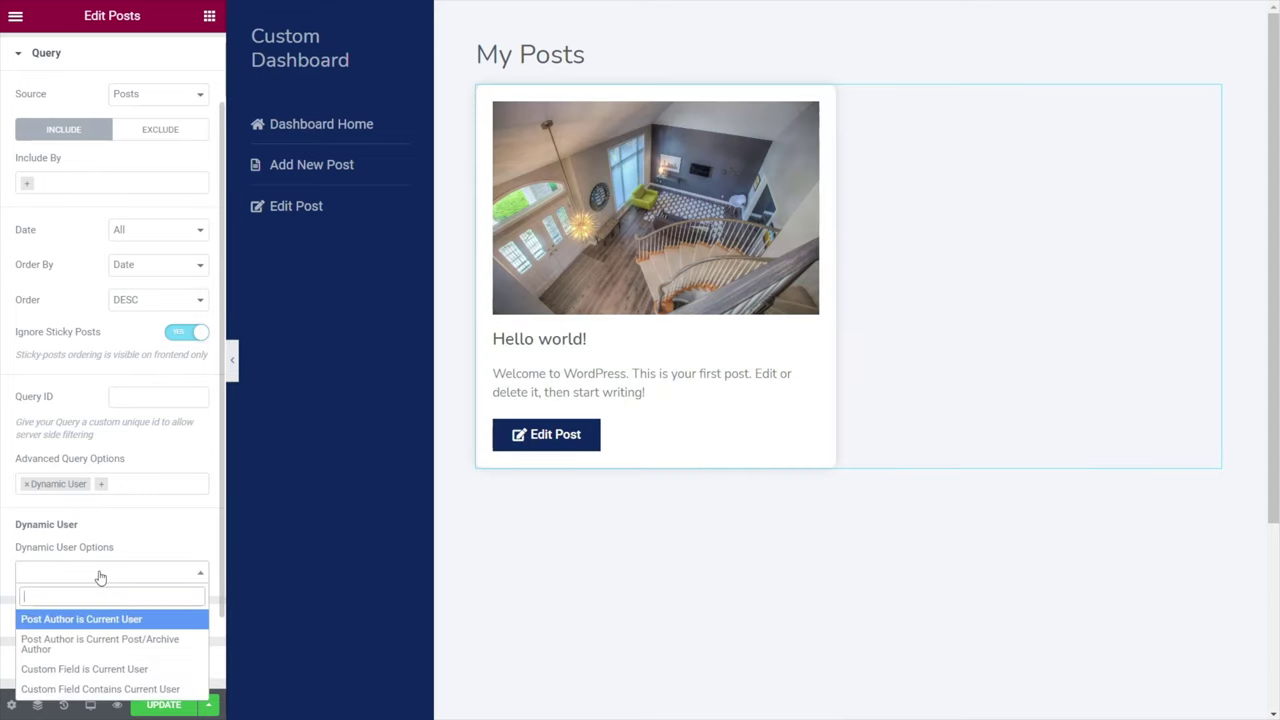
left_click(135, 620)
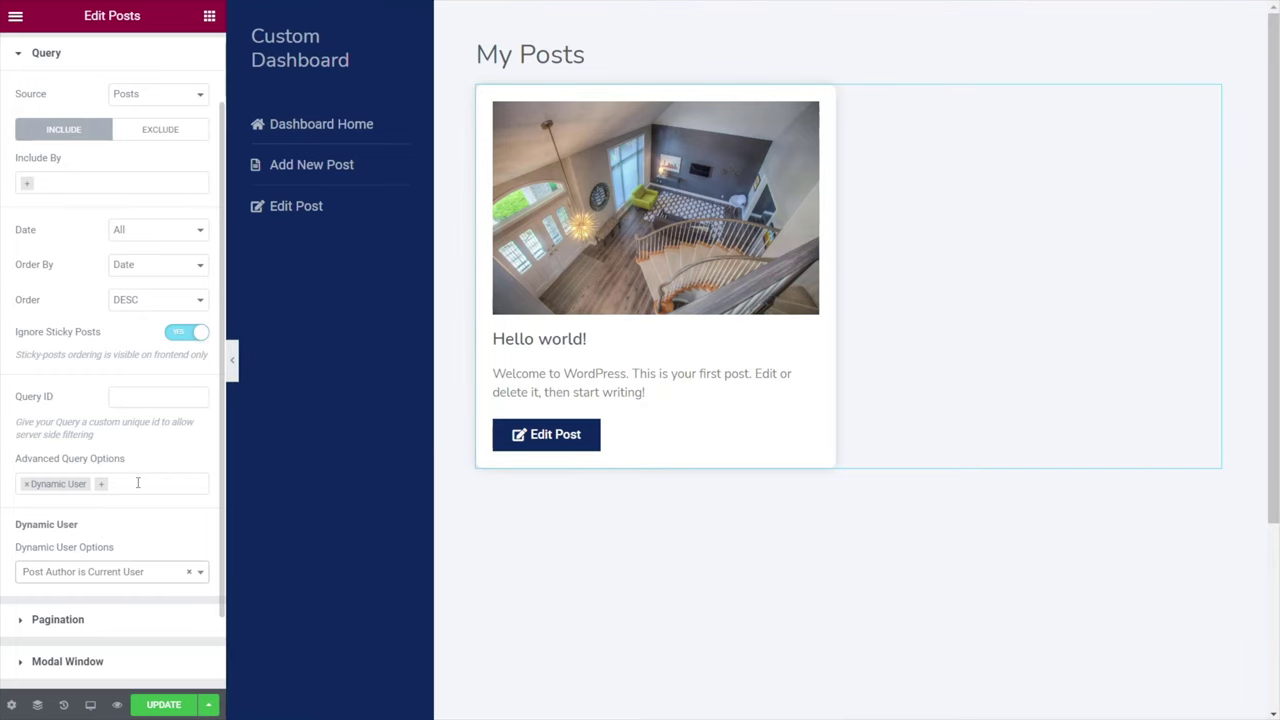
left_click(163, 704)
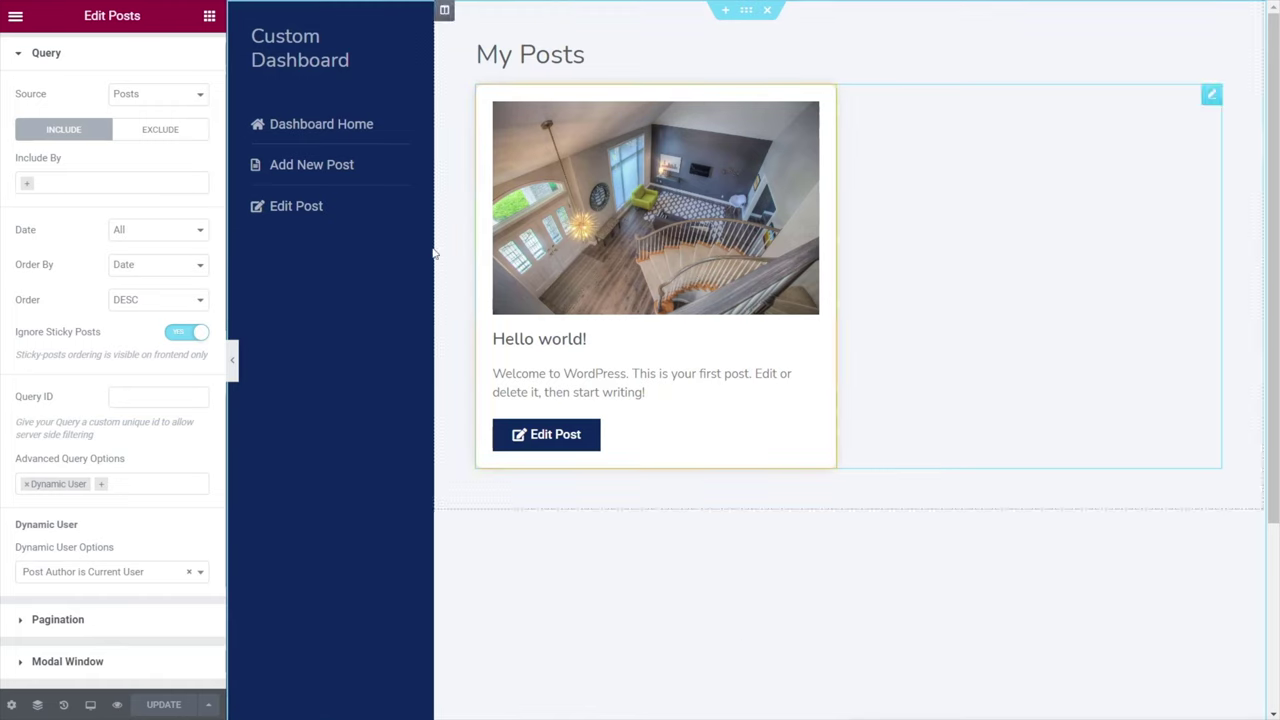
Copy the full-width dashboard section containing the sidebar and posts, and exit the Dashboard page to the WordPress editor.
left_click(746, 10)
right_click(746, 10)
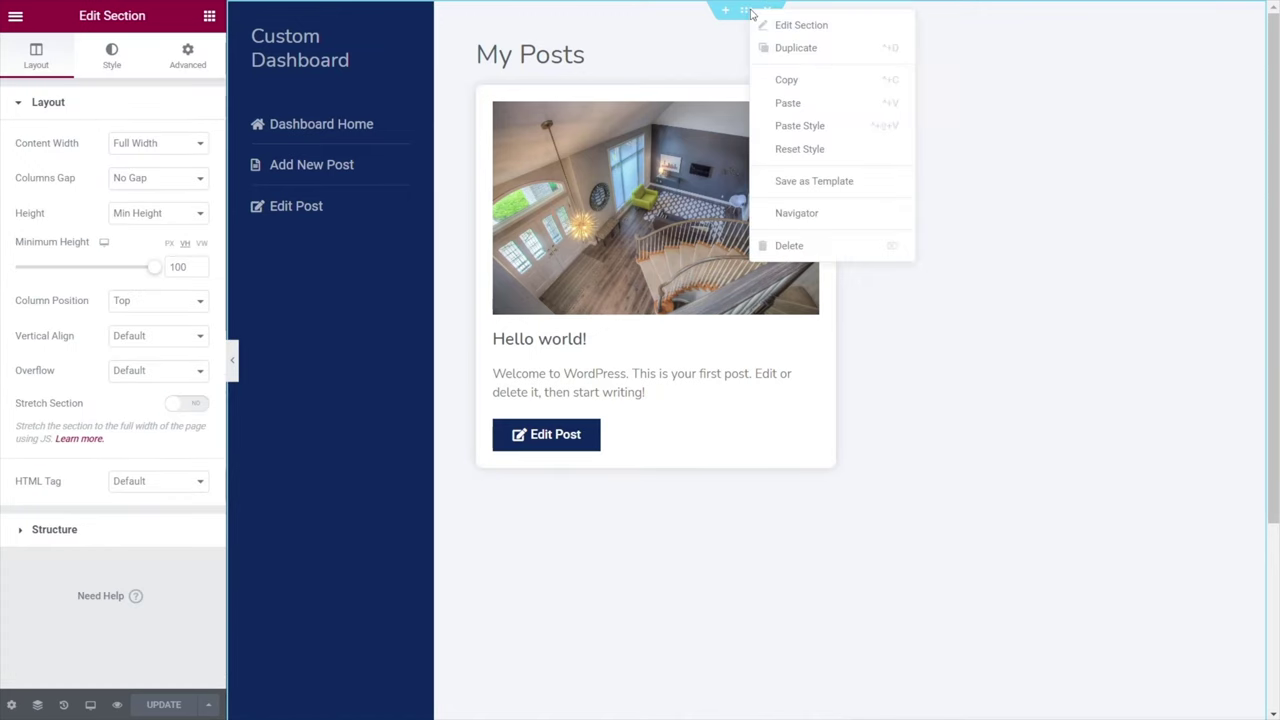
left_click(773, 82)
left_click(15, 18)
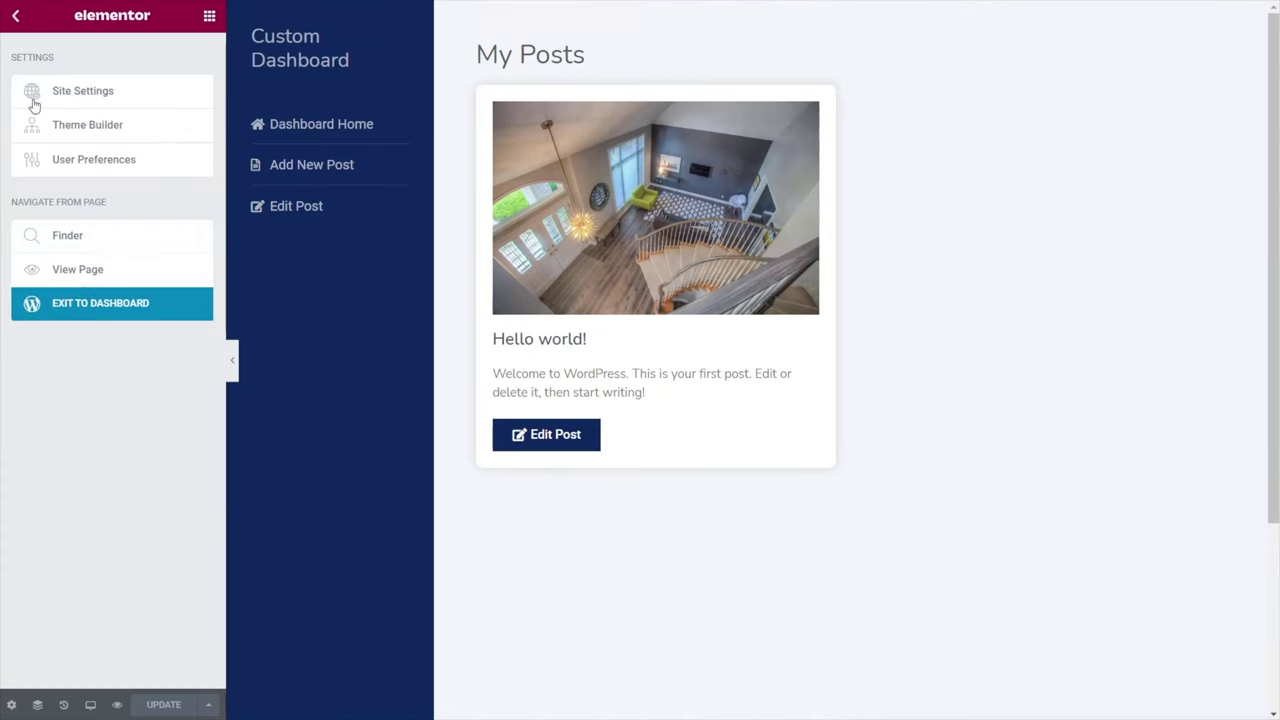
left_click(82, 313)
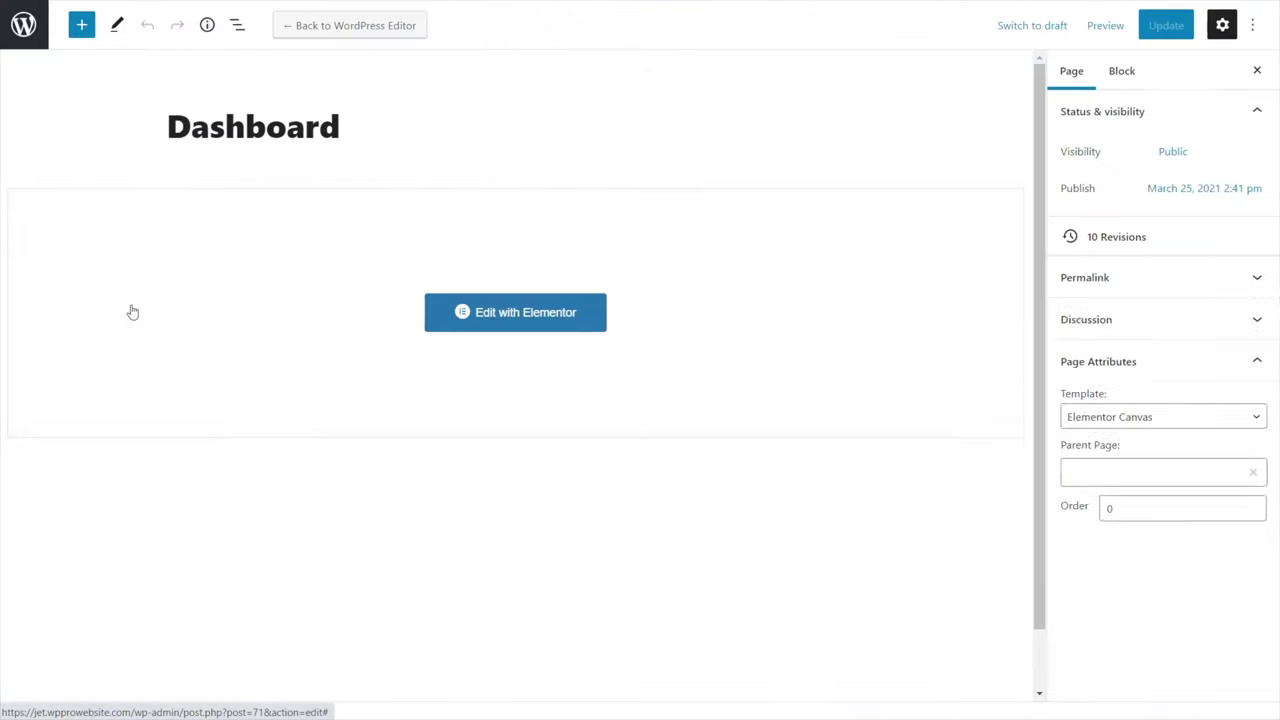
Create and publish a new page titled Edit Post, and open it in the Elementor editor.
left_click(24, 24)
left_click(250, 57)
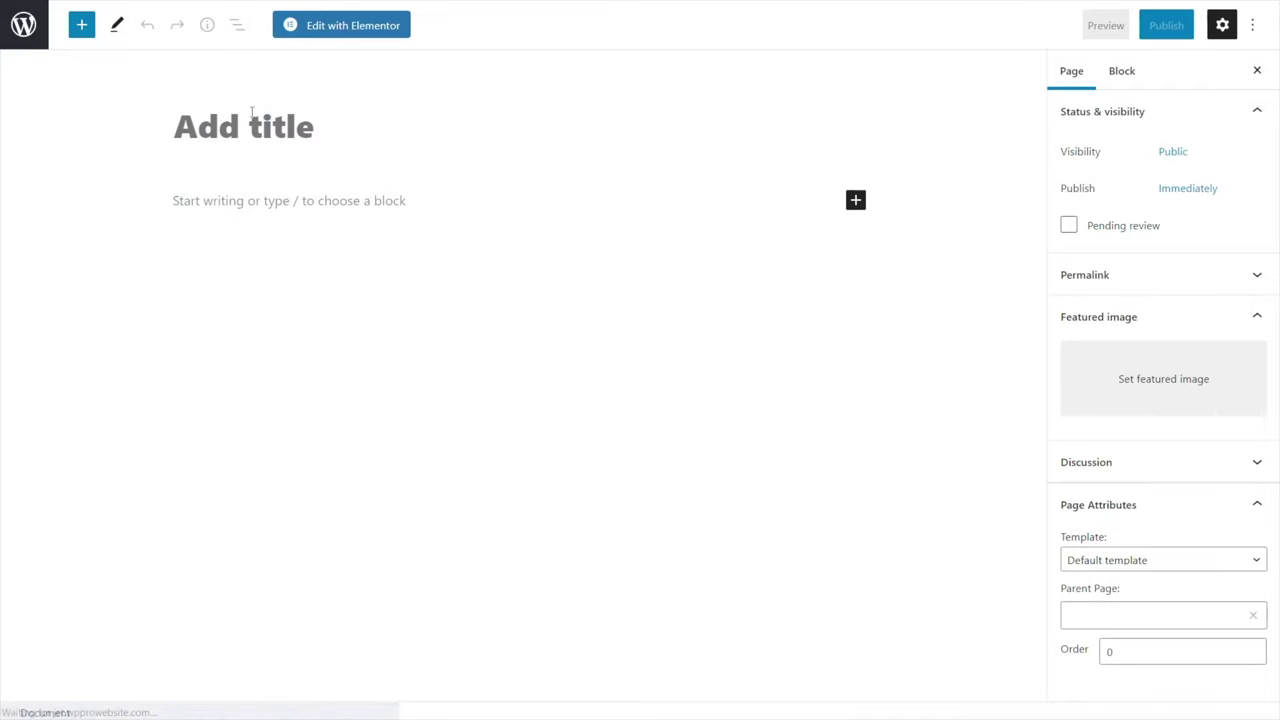
type("Edit Post")
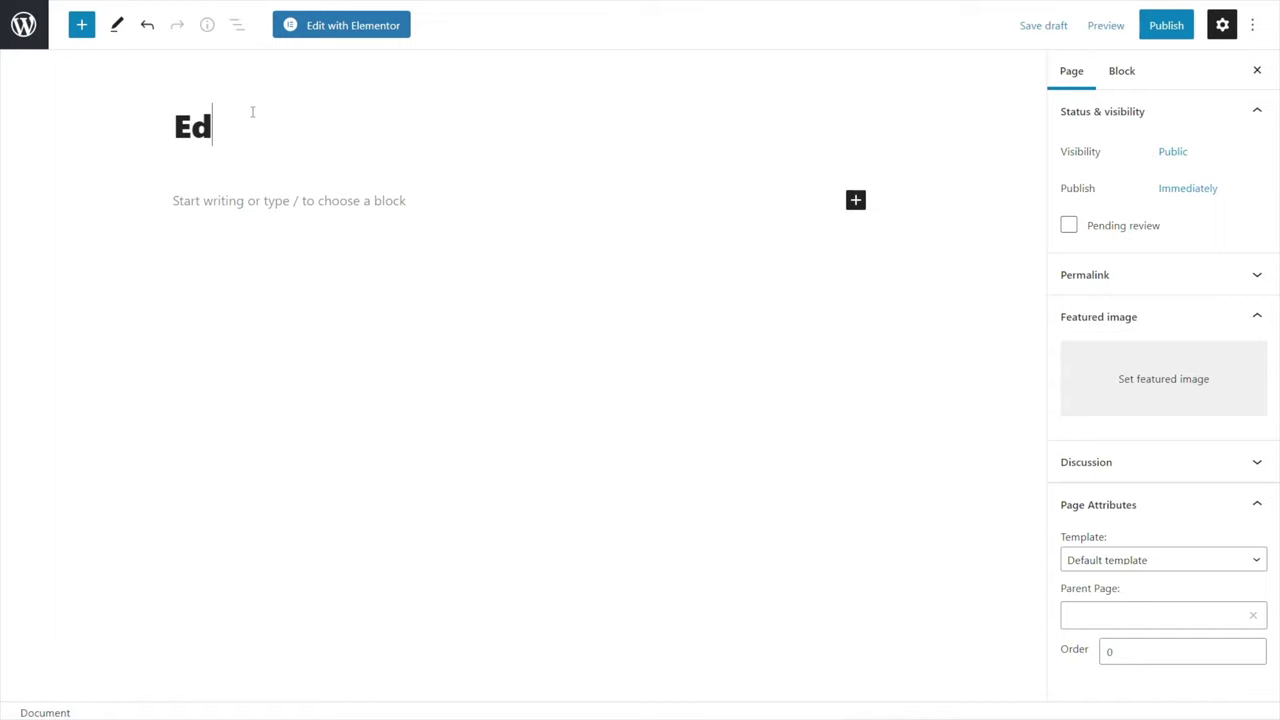
left_click(1163, 25)
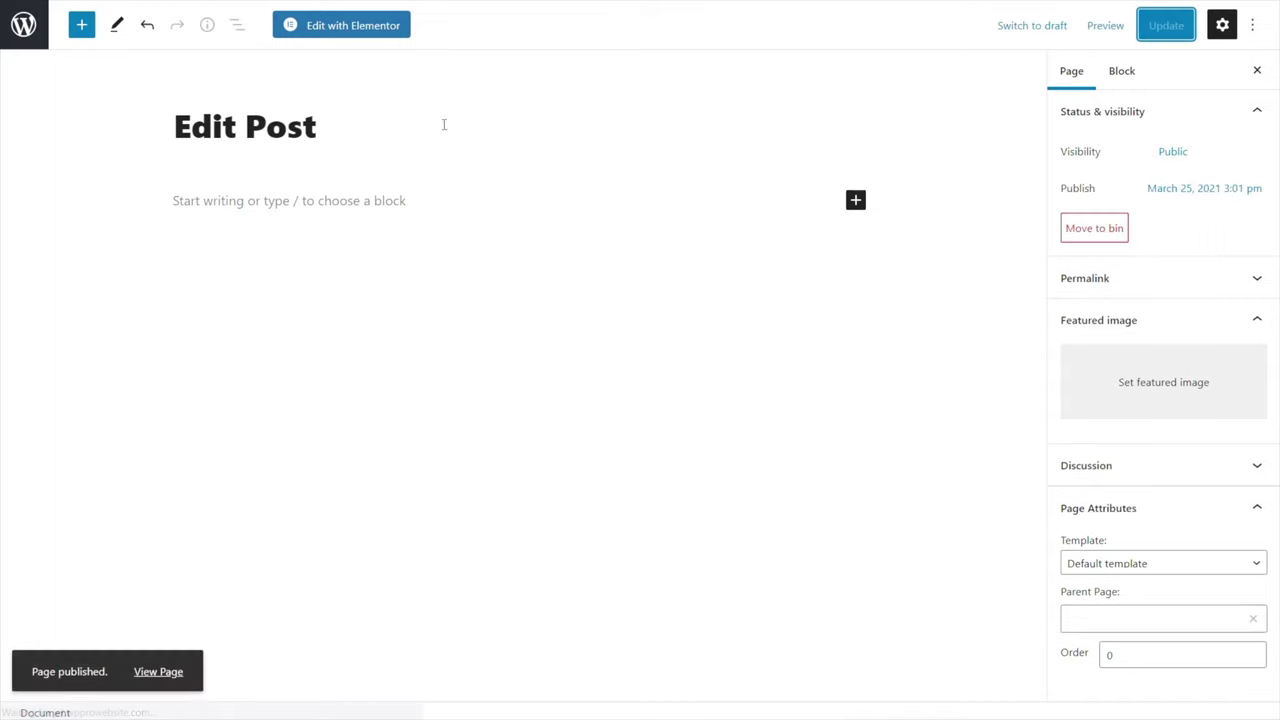
left_click(336, 25)
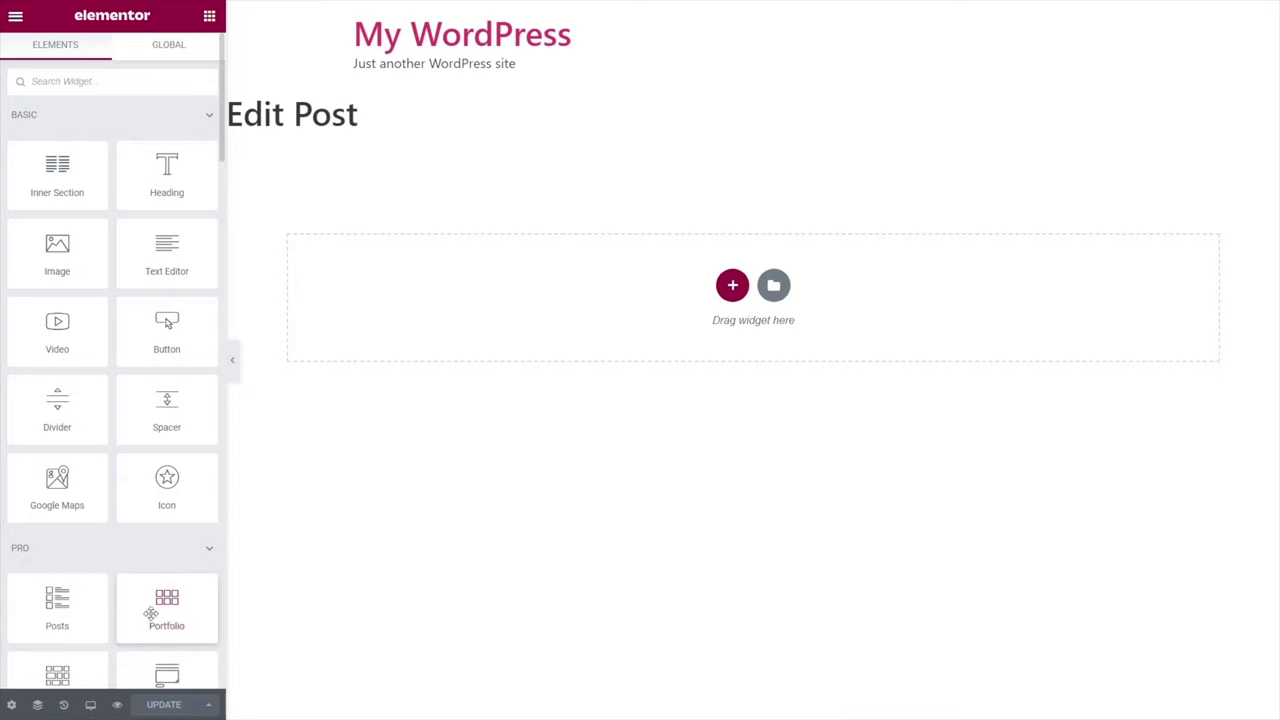
Set the Edit Post page's layout to Elementor Canvas.
left_click(12, 706)
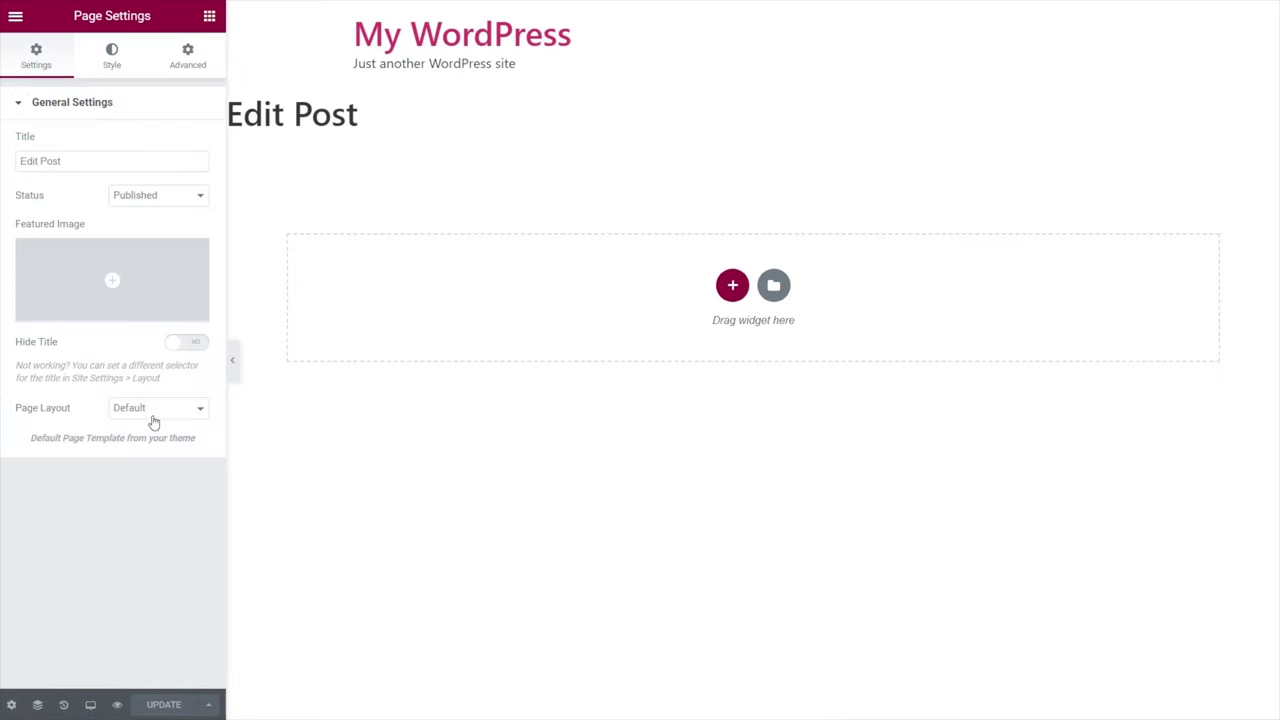
left_click(185, 410)
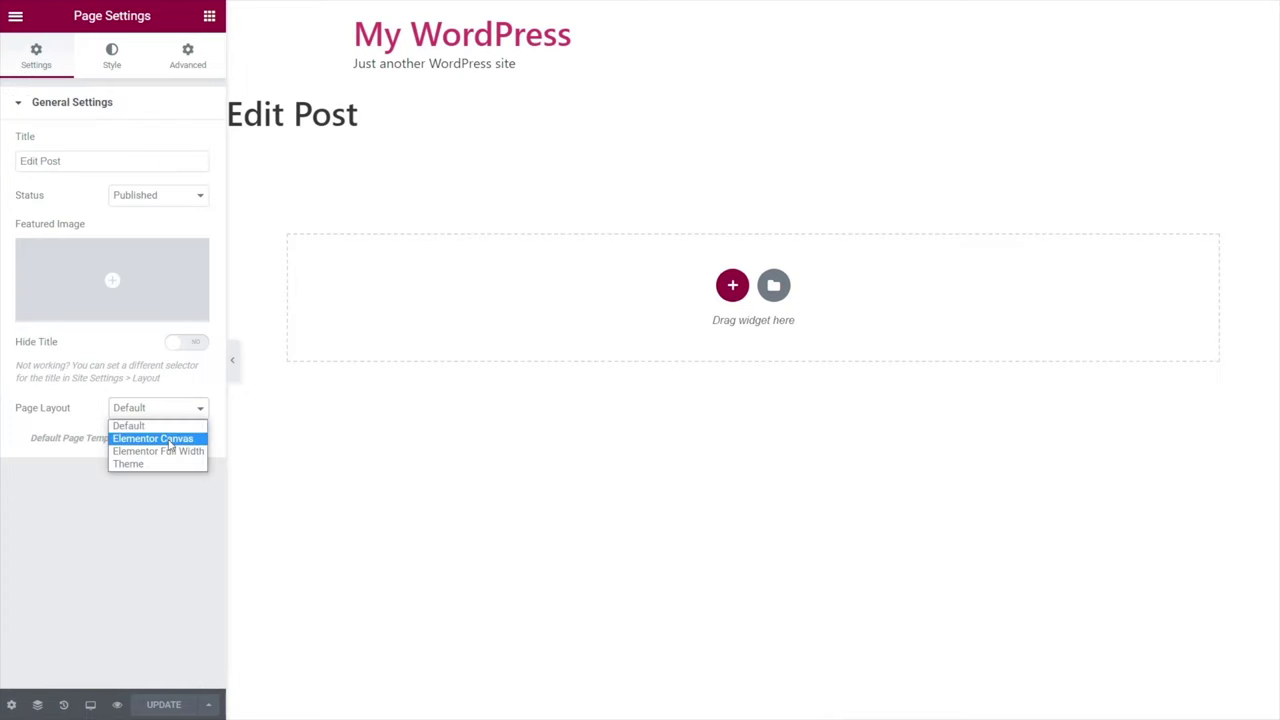
left_click(170, 439)
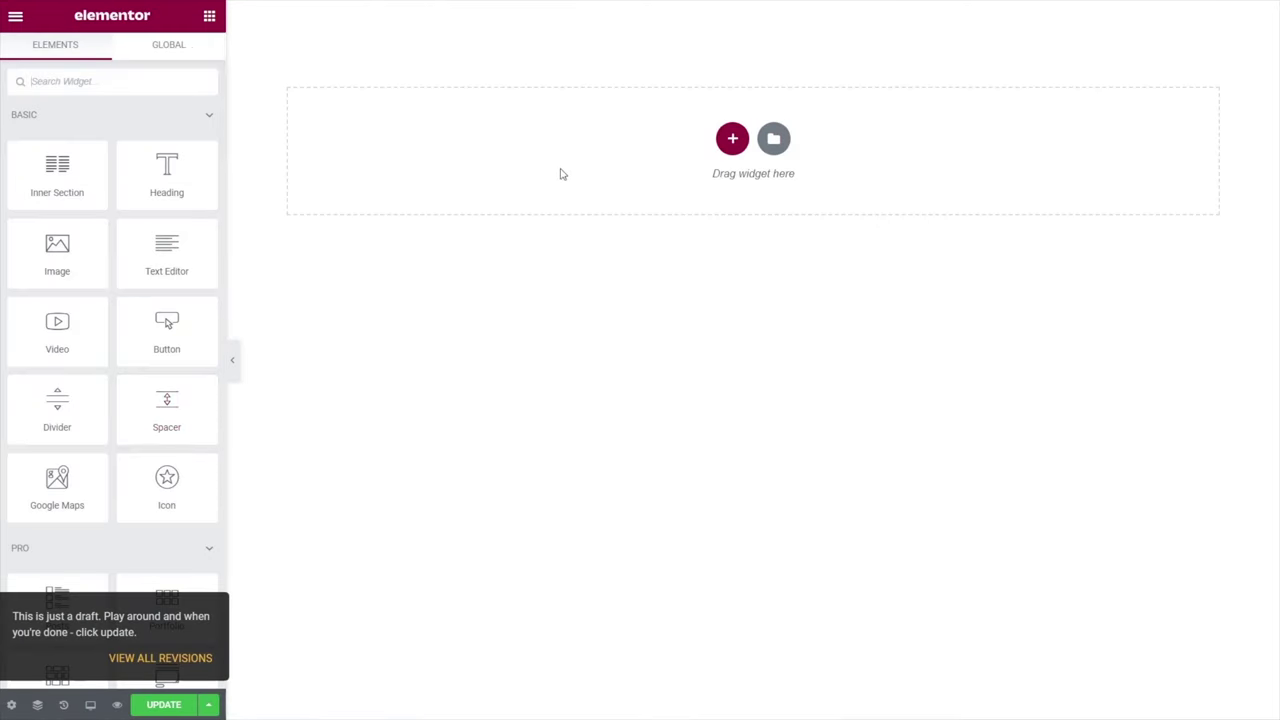
Paste the copied dashboard section into the empty page and delete its Posts widget.
right_click(565, 148)
left_click(590, 158)
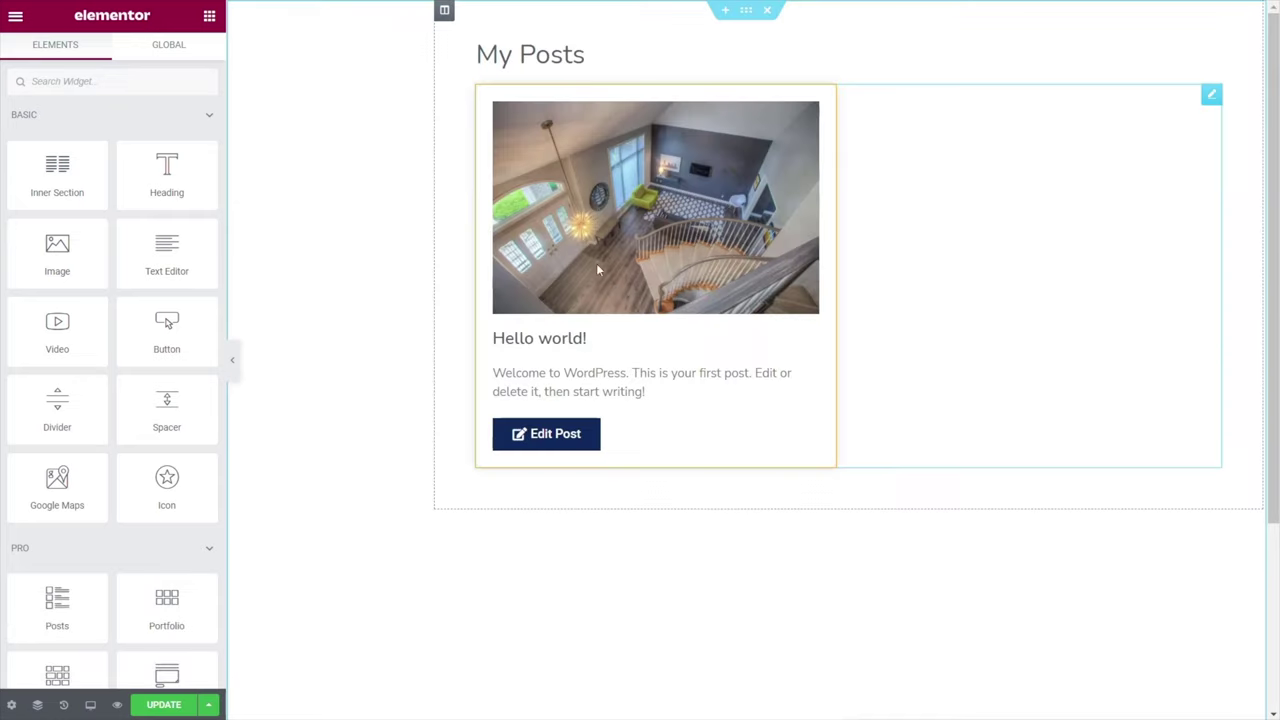
right_click(1211, 94)
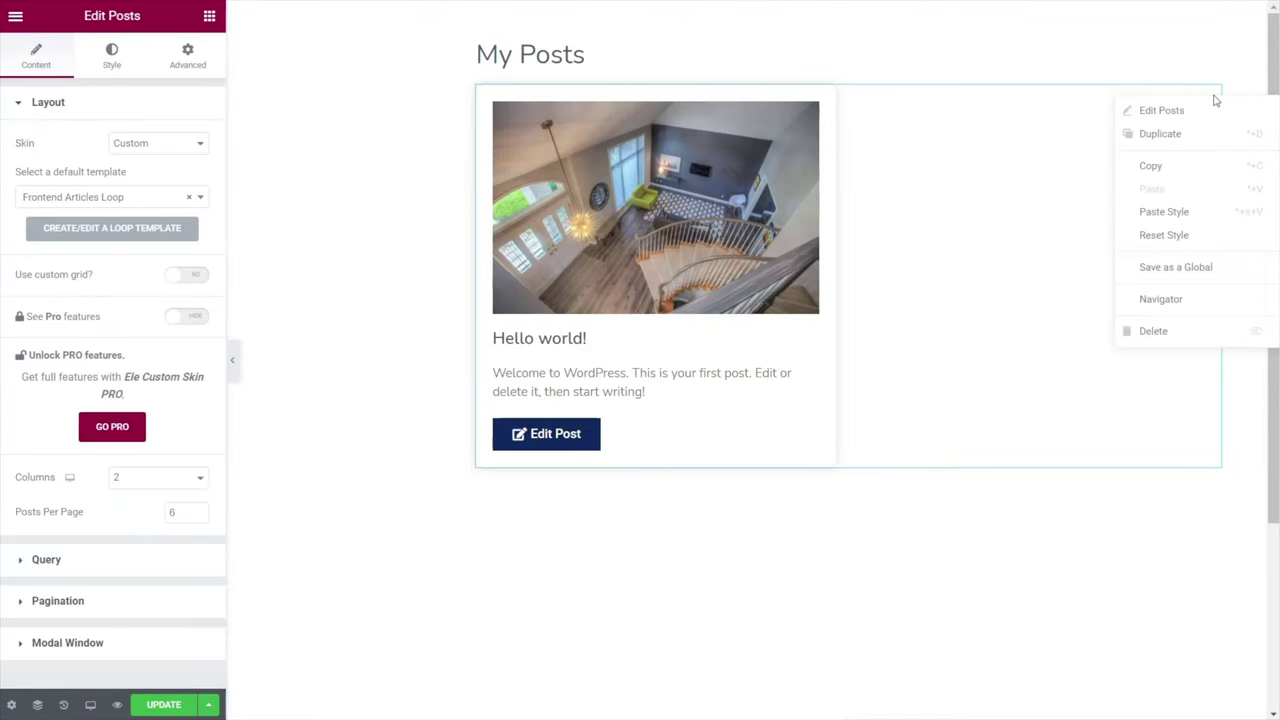
left_click(1165, 330)
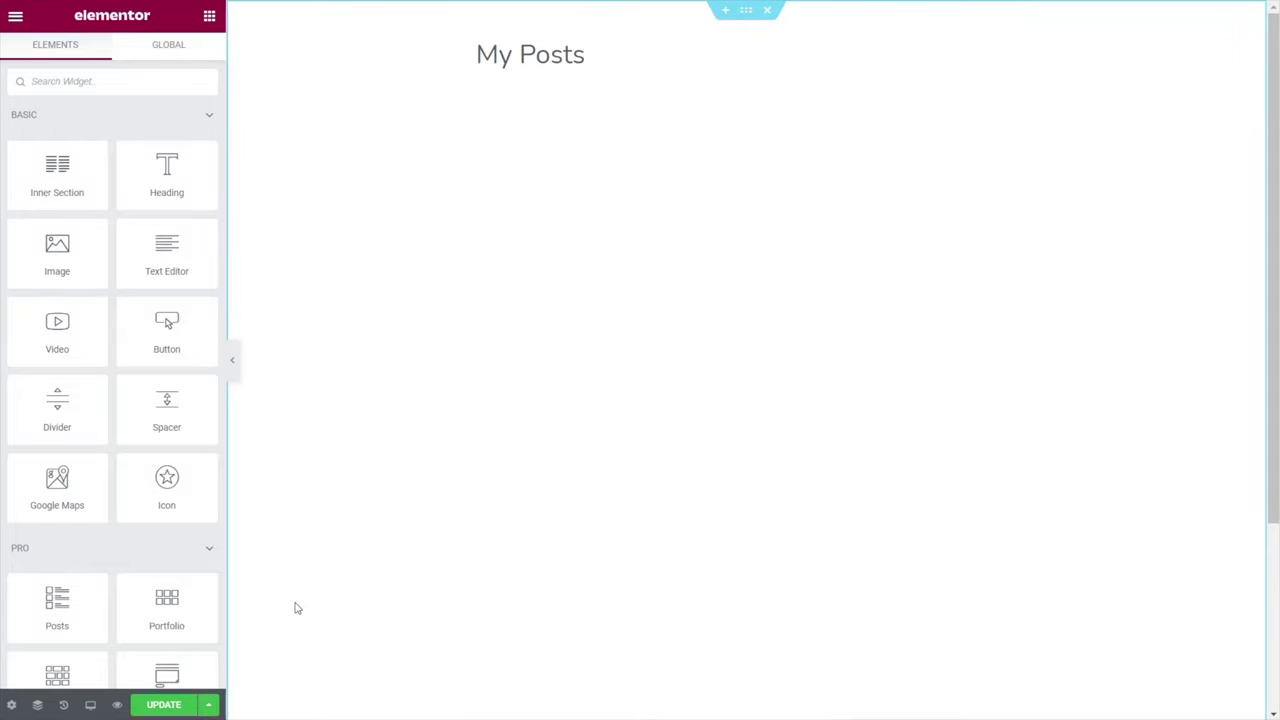
Give the page body a gradient background with the navy New Global Colour as its first colour.
left_click(13, 707)
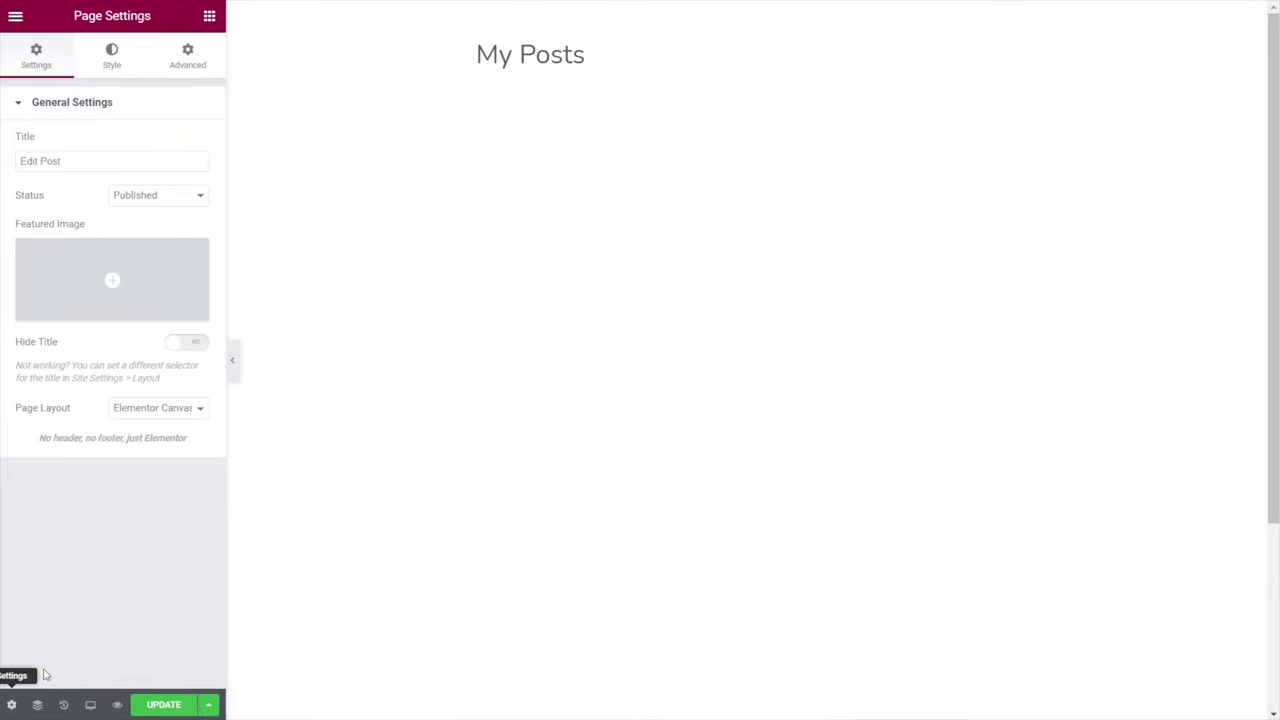
left_click(118, 66)
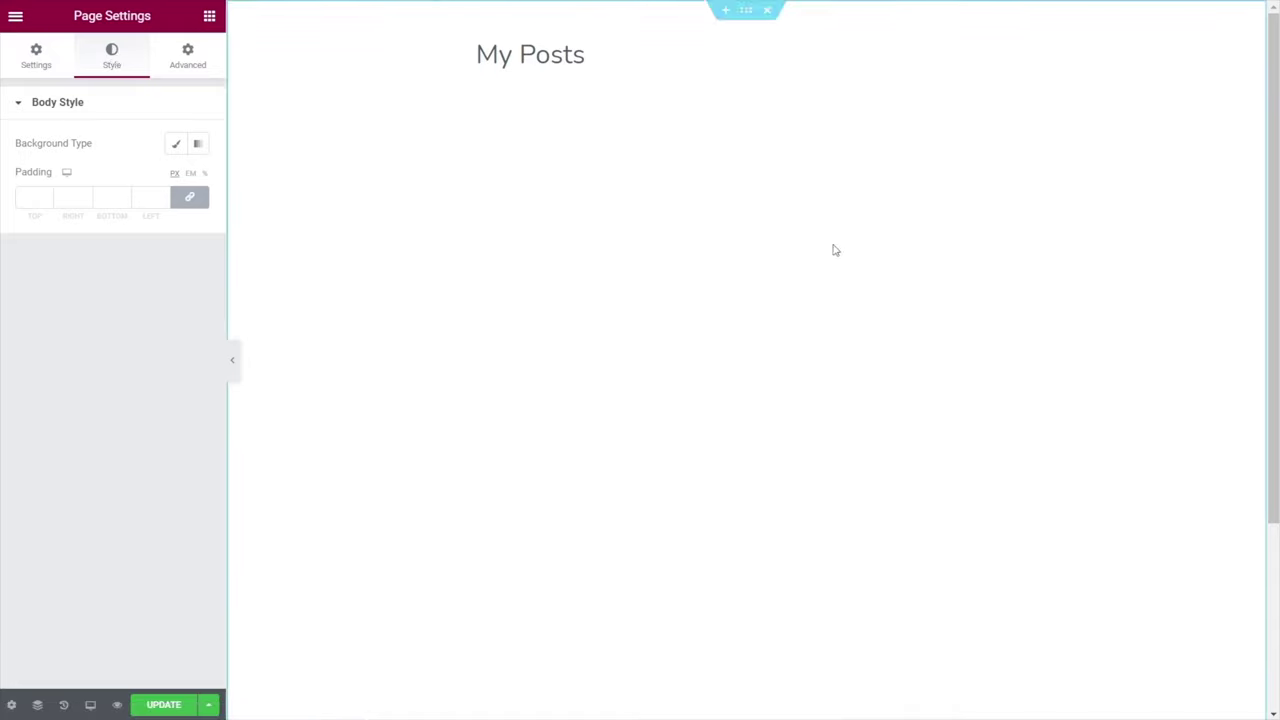
left_click(198, 145)
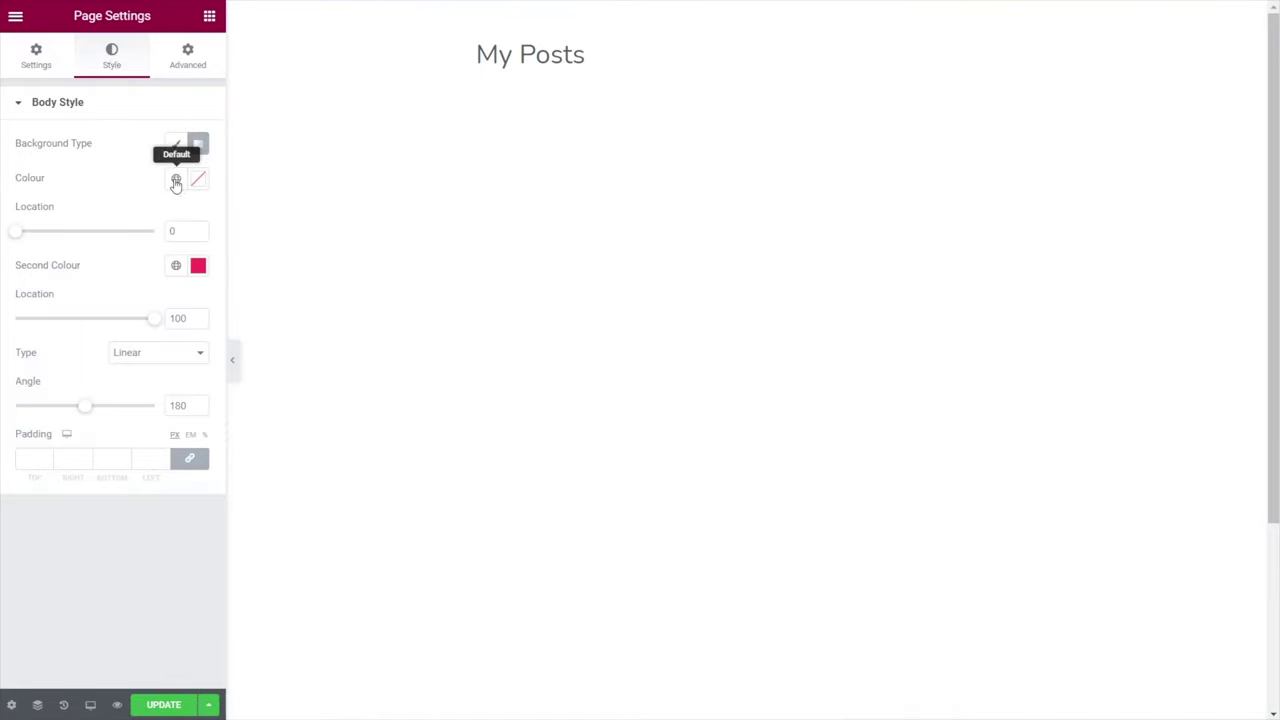
left_click(176, 179)
left_click(80, 399)
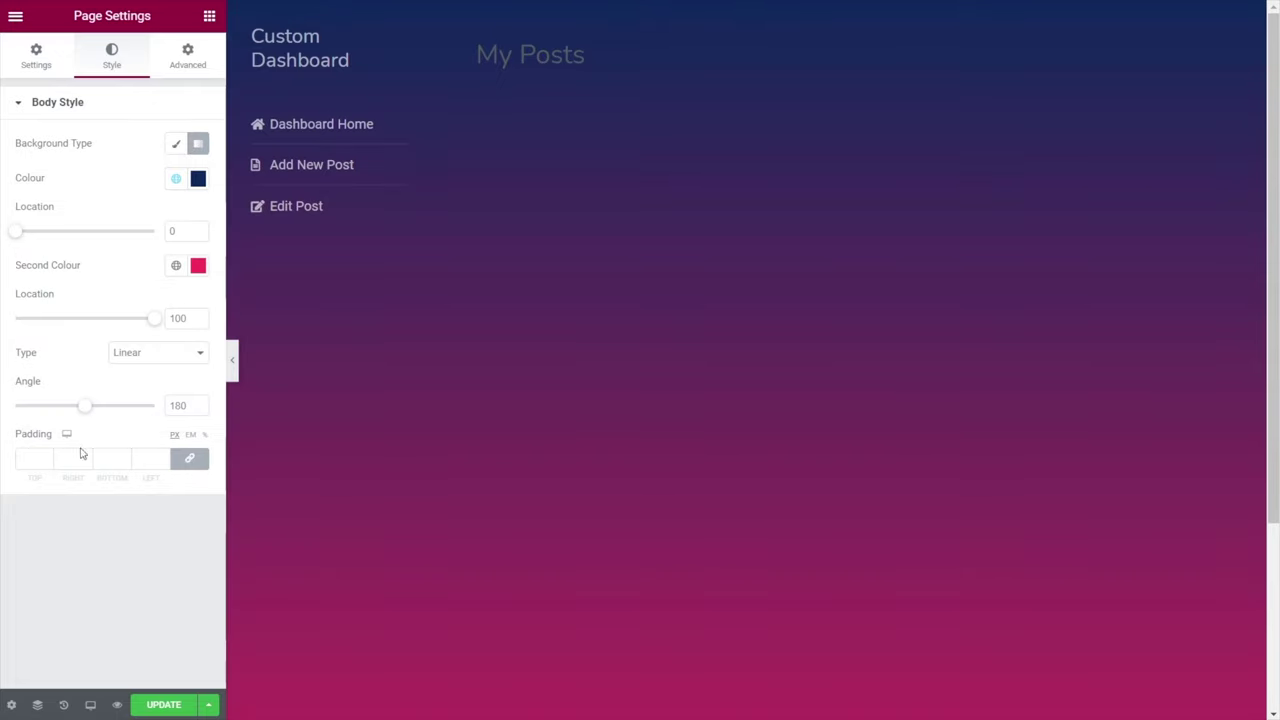
Set the gradient's second colour to #F3F6F9 and save it as a new global colour.
left_click(176, 265)
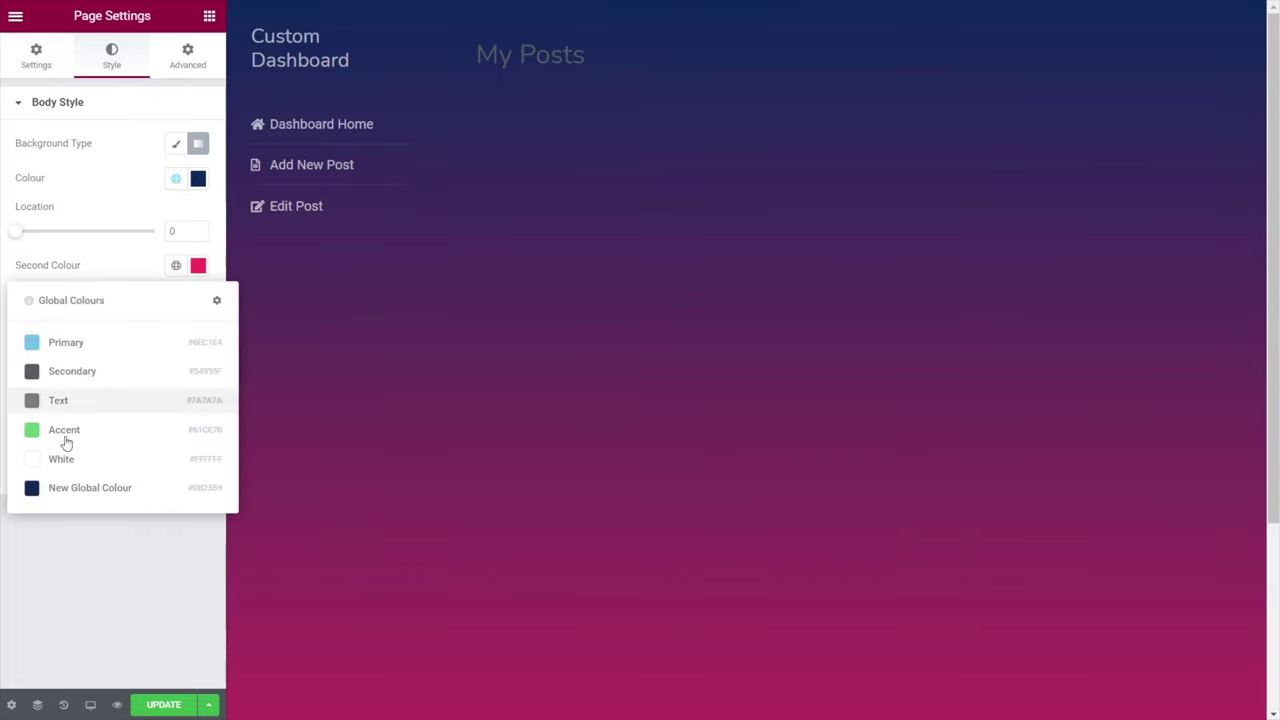
left_click(61, 459)
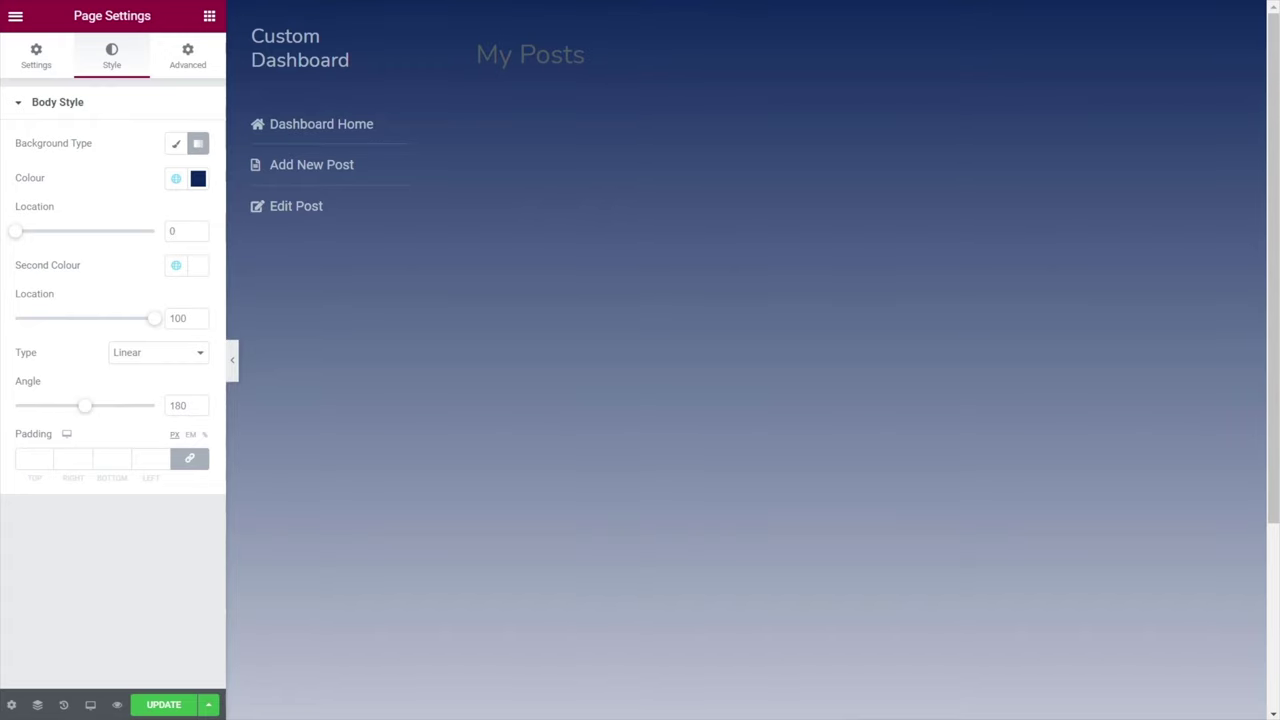
left_click(197, 266)
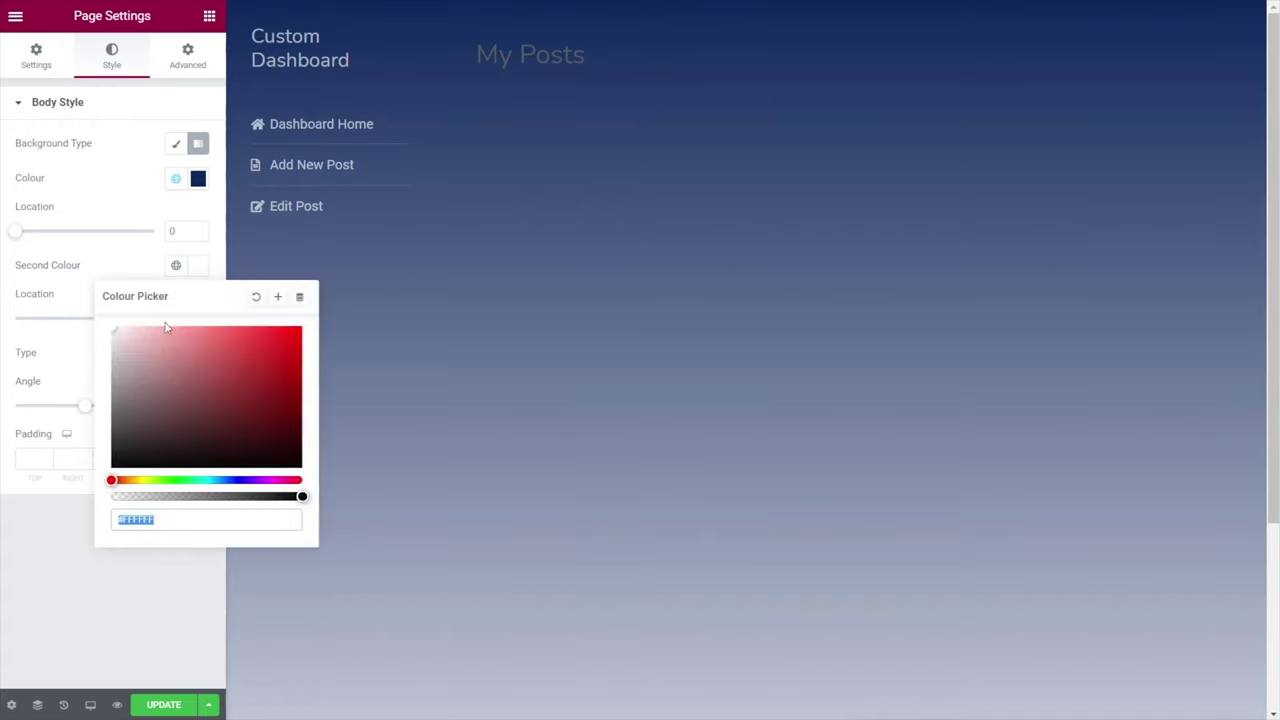
key("ctrl+v")
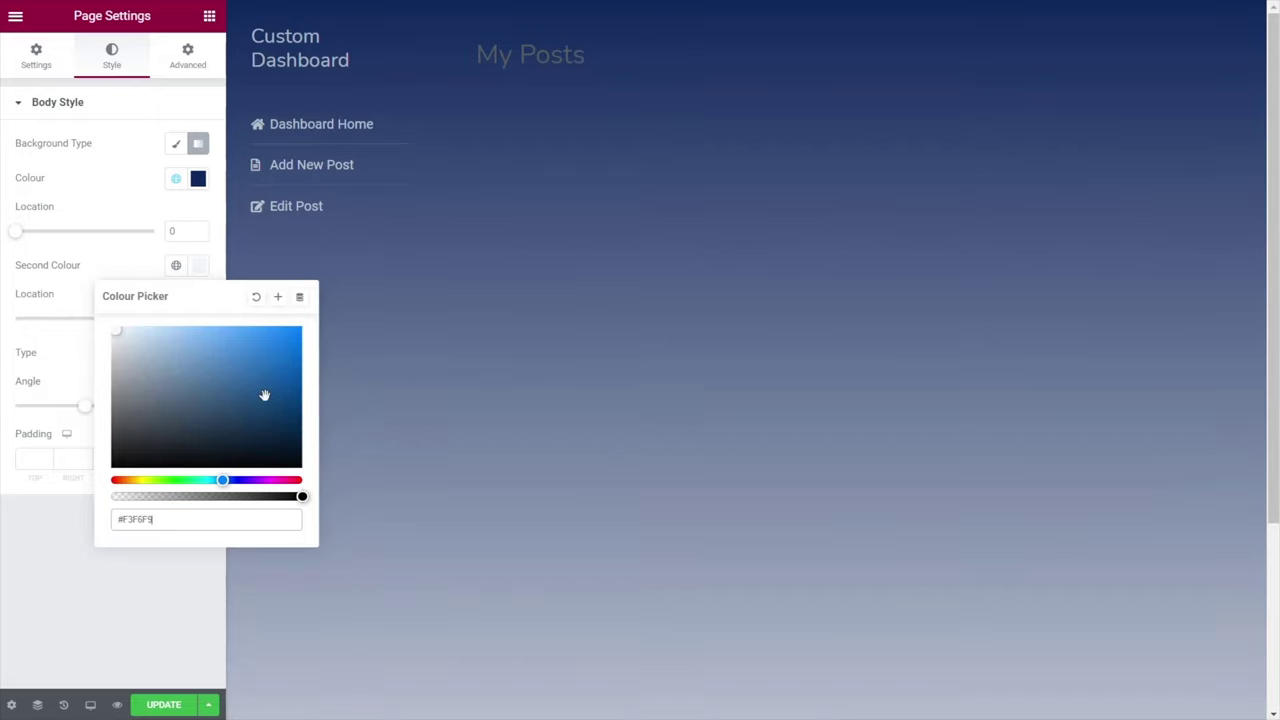
left_click(278, 298)
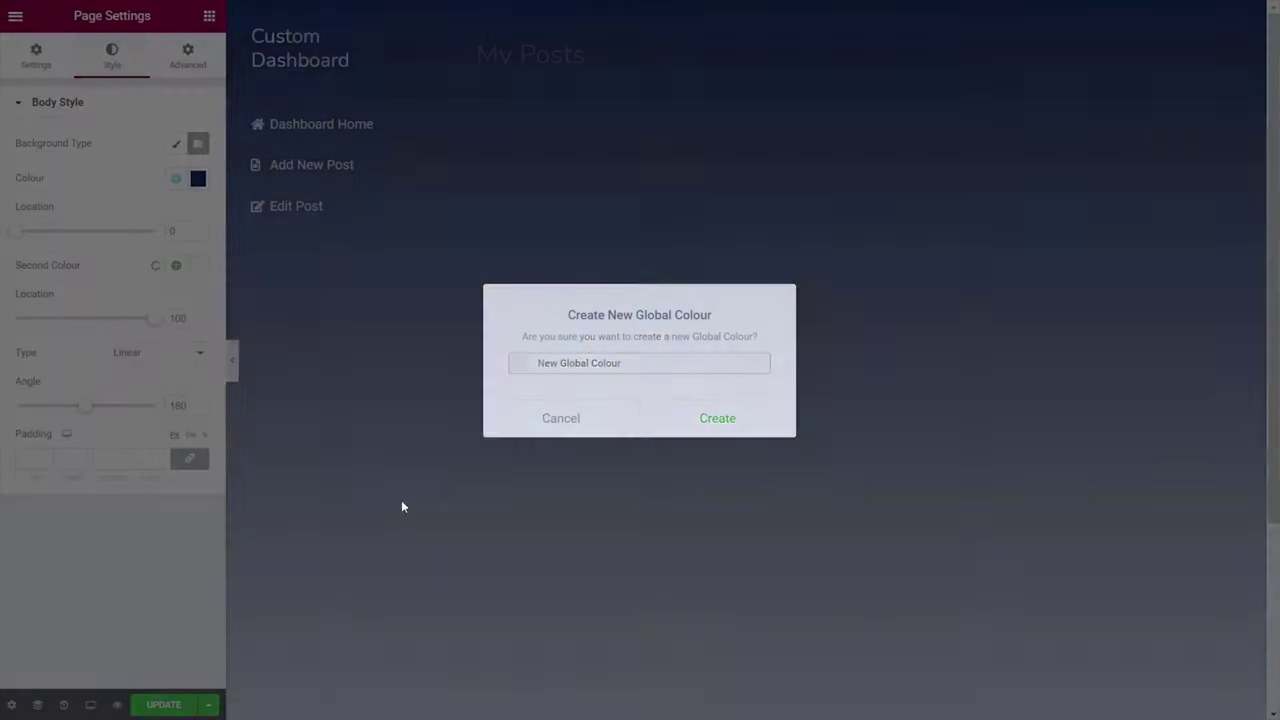
left_click(401, 507)
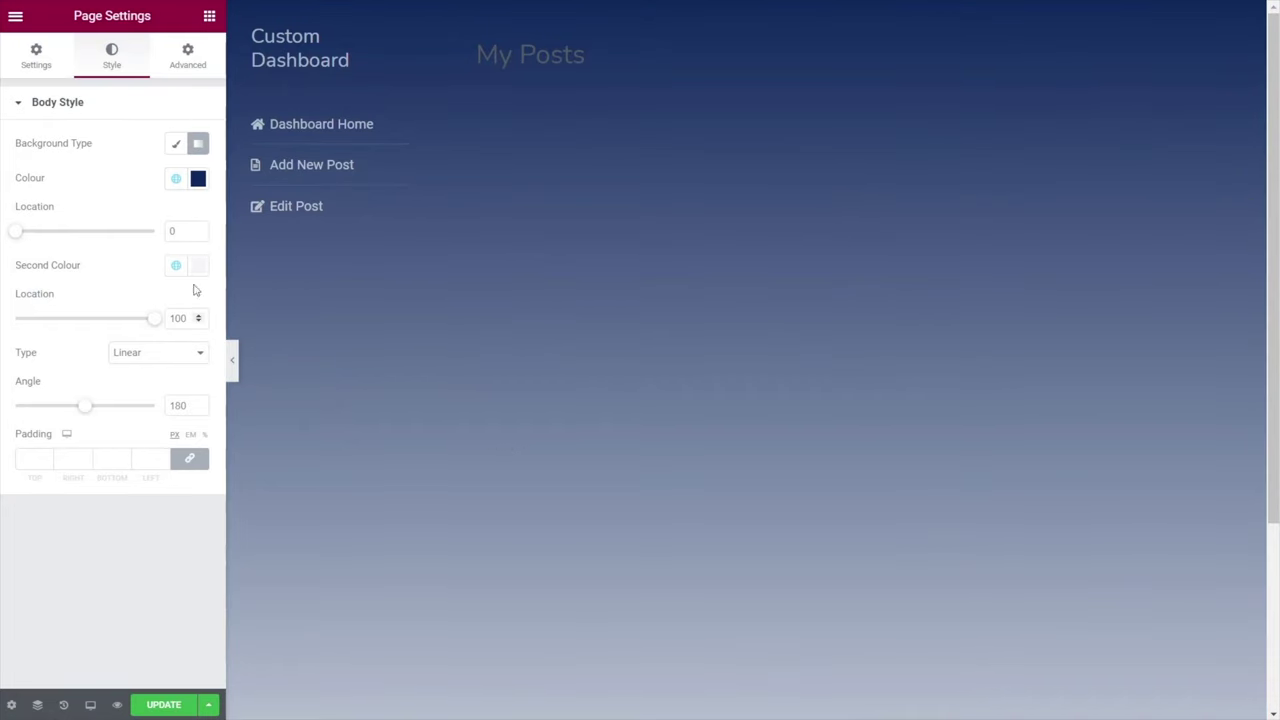
Set the gradient's first colour location to 20, the second colour location to 0 and the angle to 90.
left_click(172, 230)
type("2")
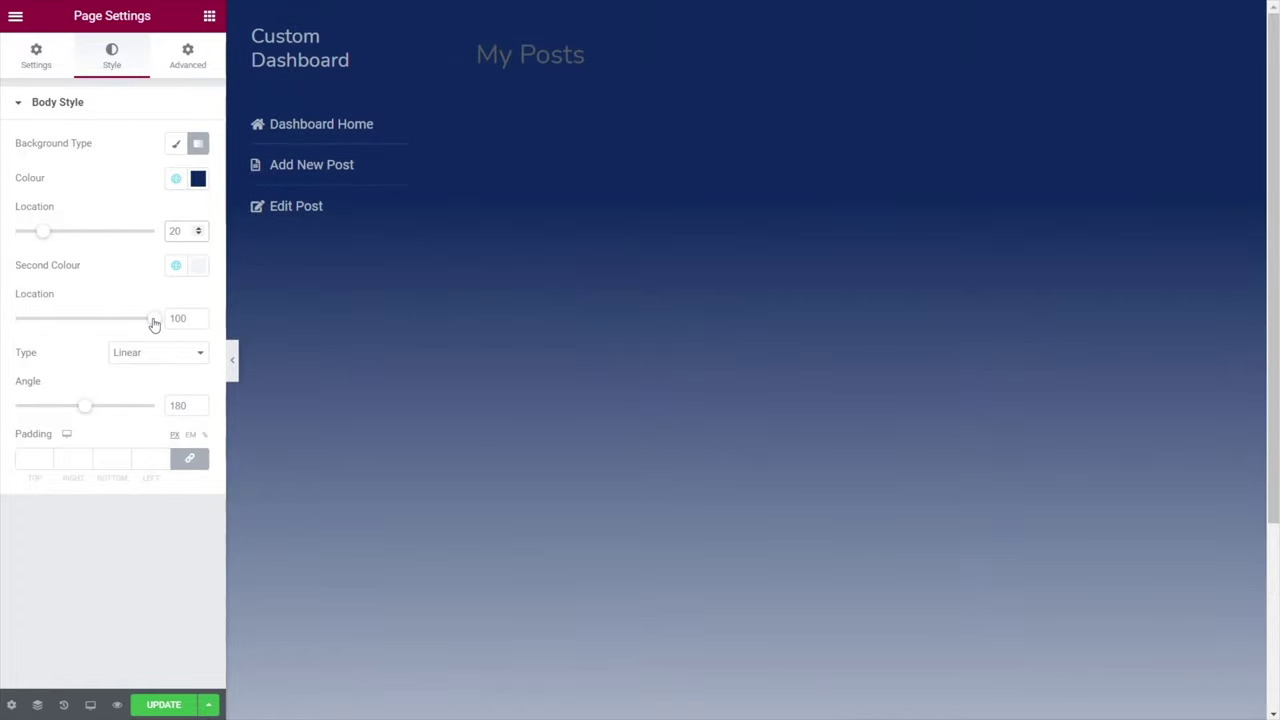
left_click_drag(186, 319, 144, 320)
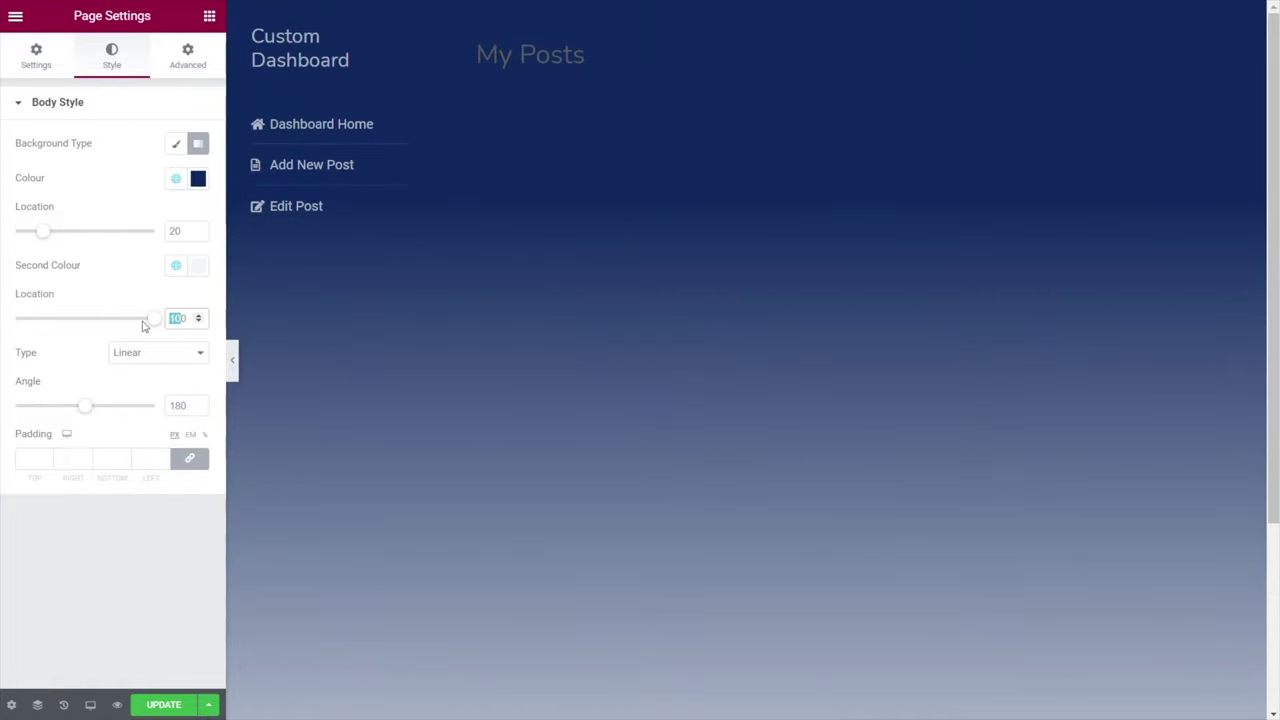
type("0")
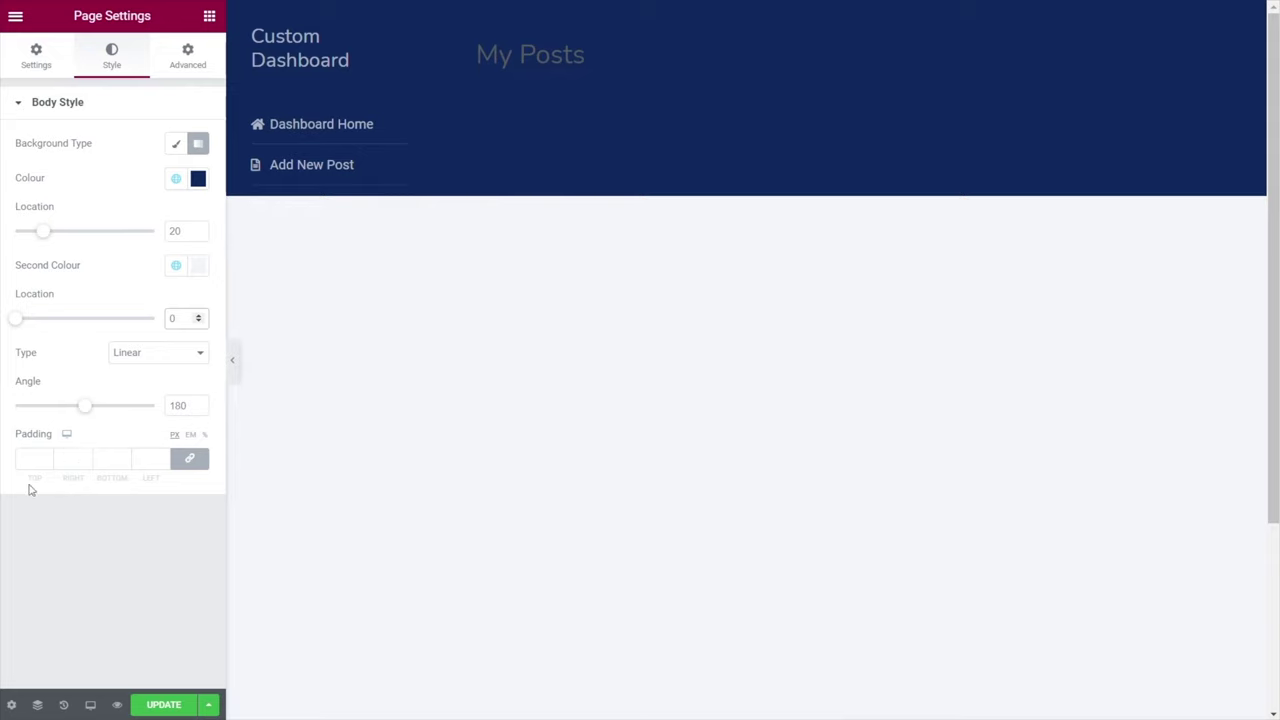
left_click_drag(186, 405, 154, 410)
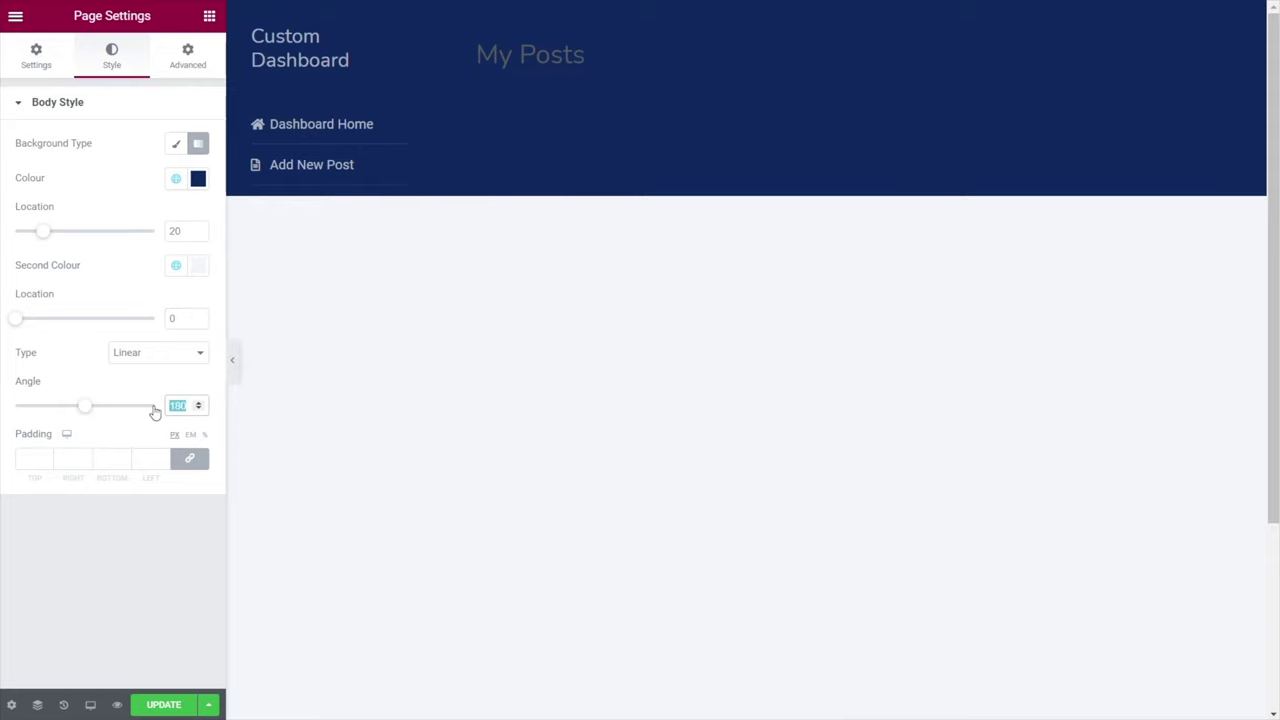
type("90")
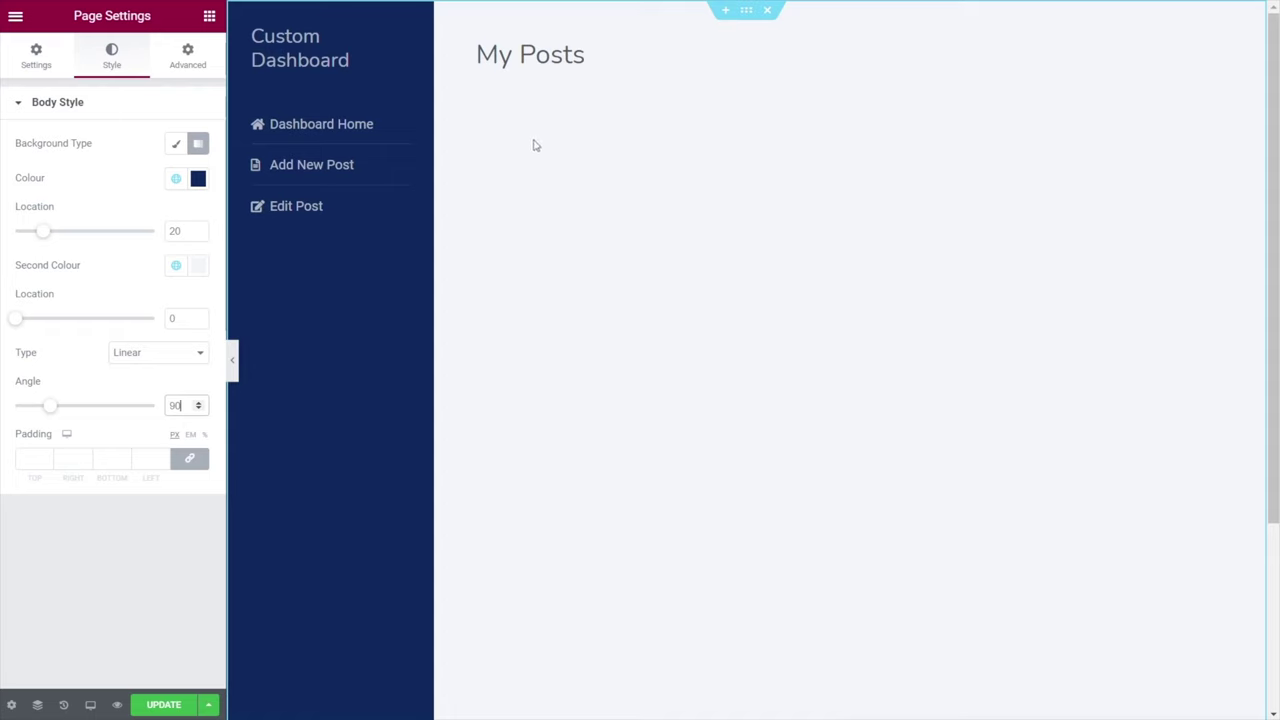
Change the My Posts heading text to Edit Post and update the page.
left_click(585, 55)
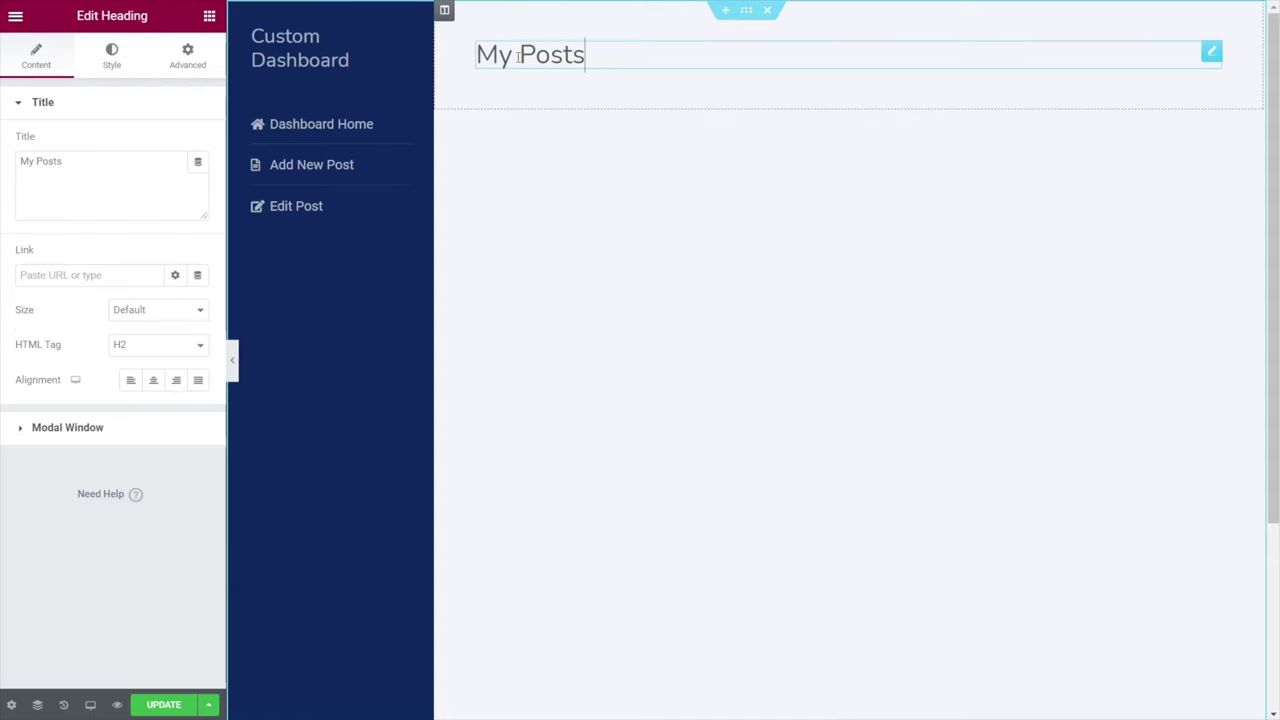
left_click_drag(507, 57, 478, 57)
type("Edit")
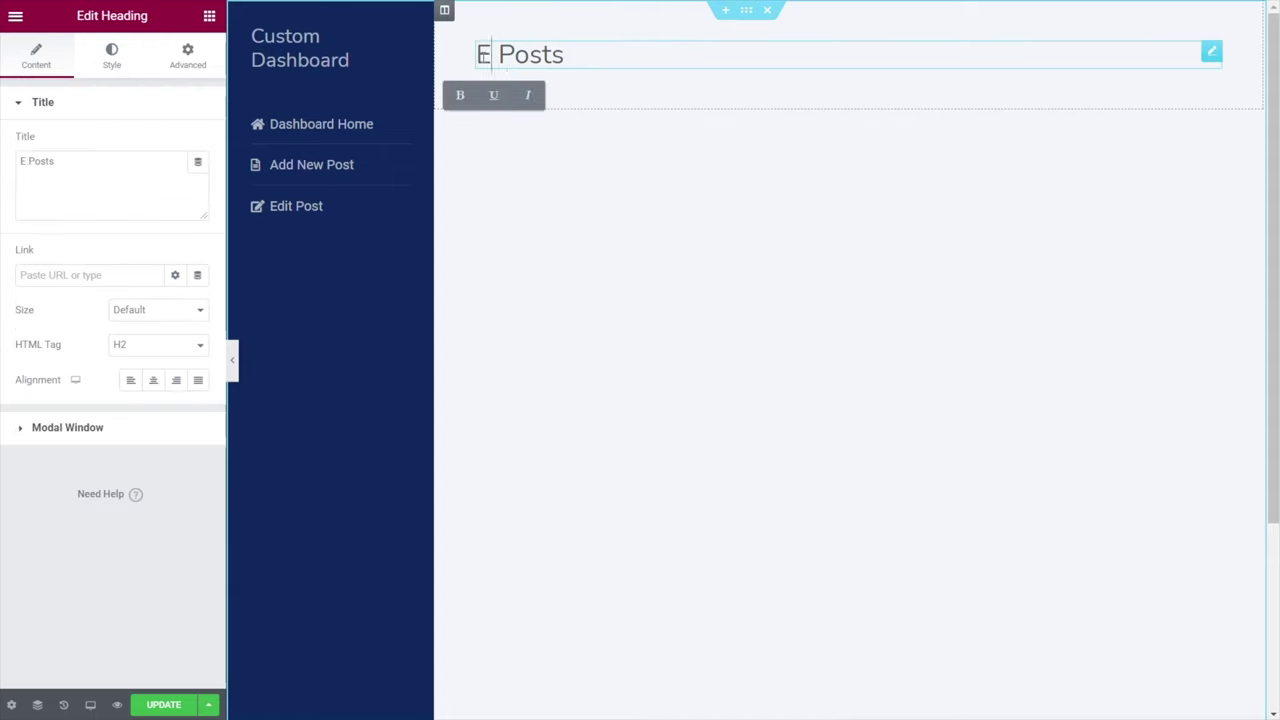
left_click(592, 46)
key("BackSpace")
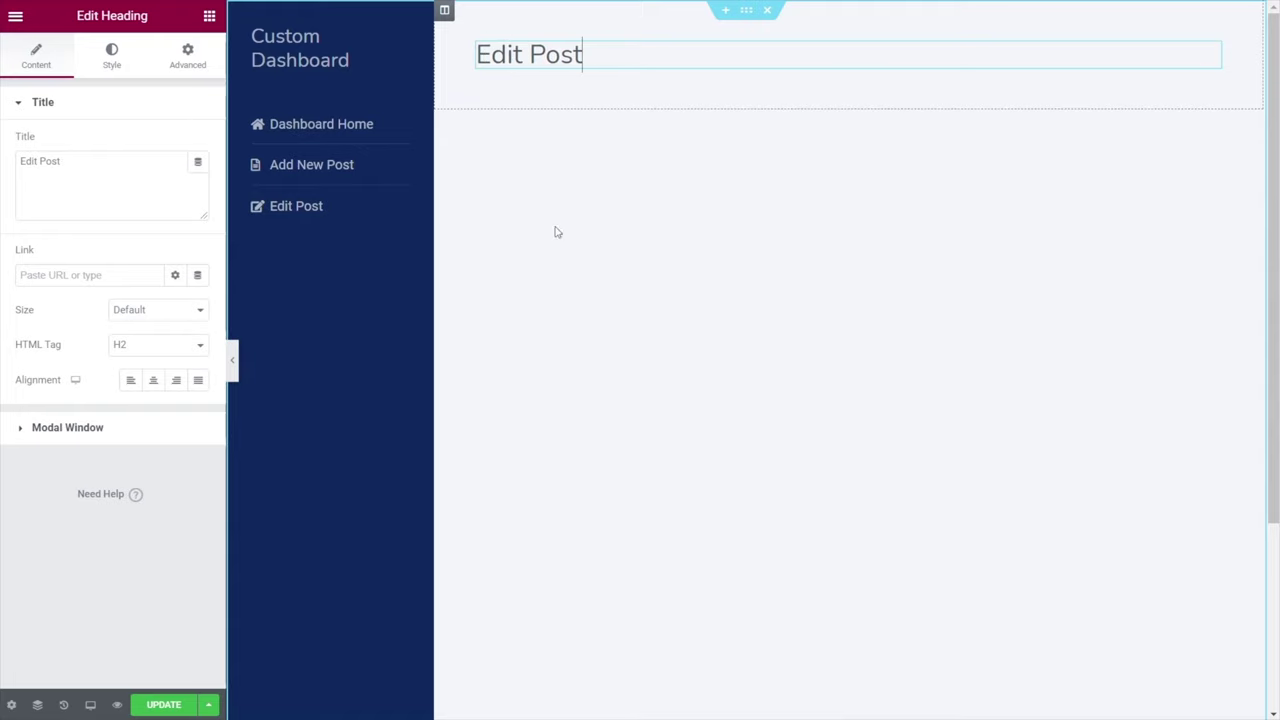
left_click(163, 704)
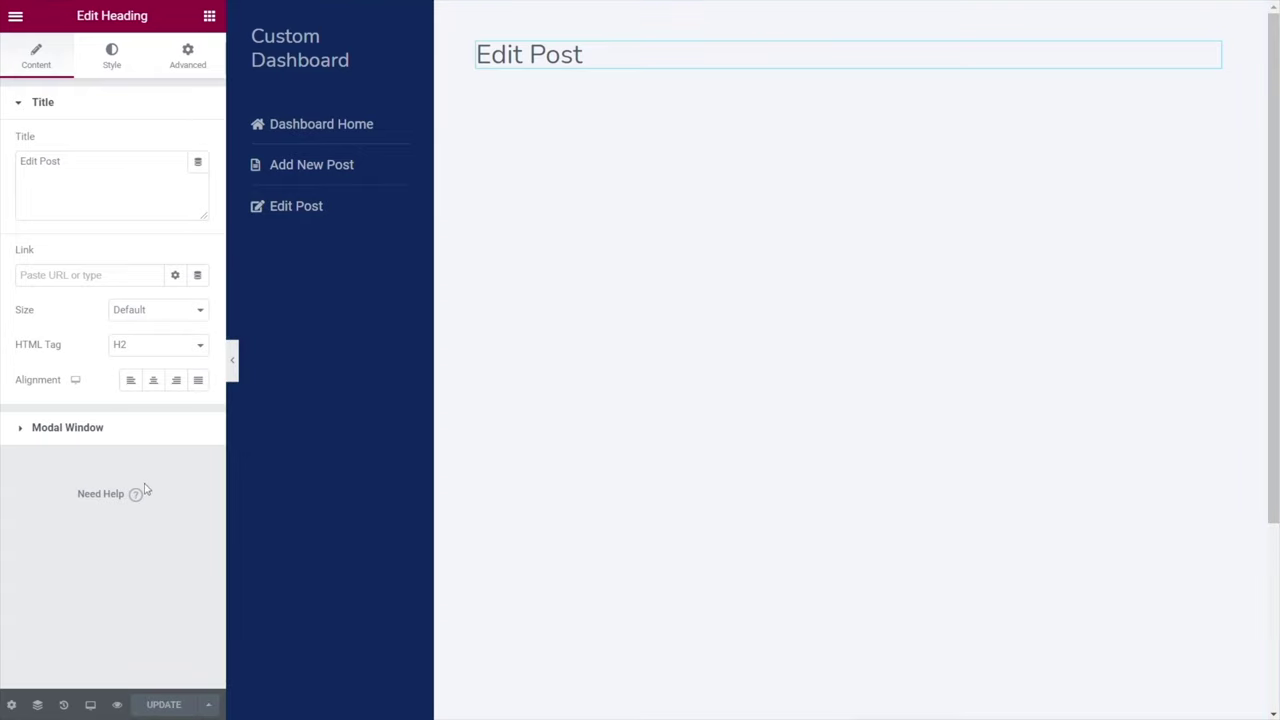
Search the widgets for "edit" and place a Post Edit Form widget in the column with the Edit Post heading.
left_click(209, 15)
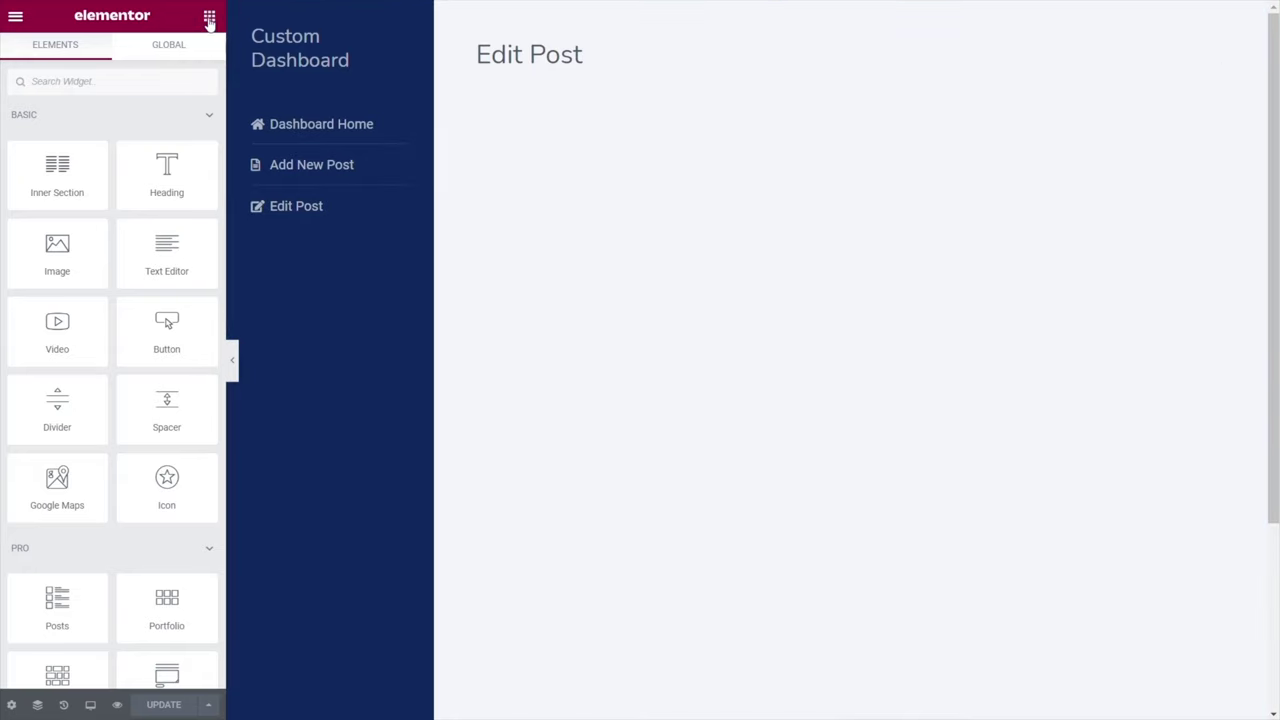
left_click(140, 80)
type("edit")
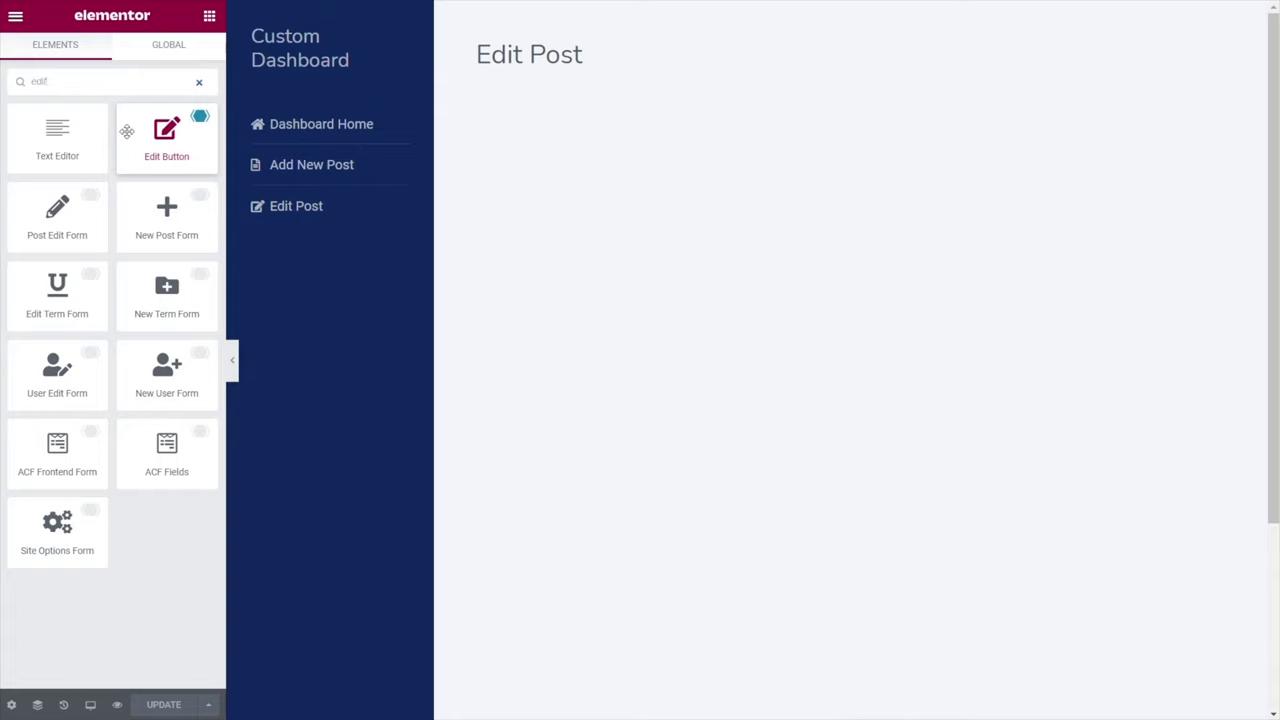
left_click_drag(57, 212, 605, 62)
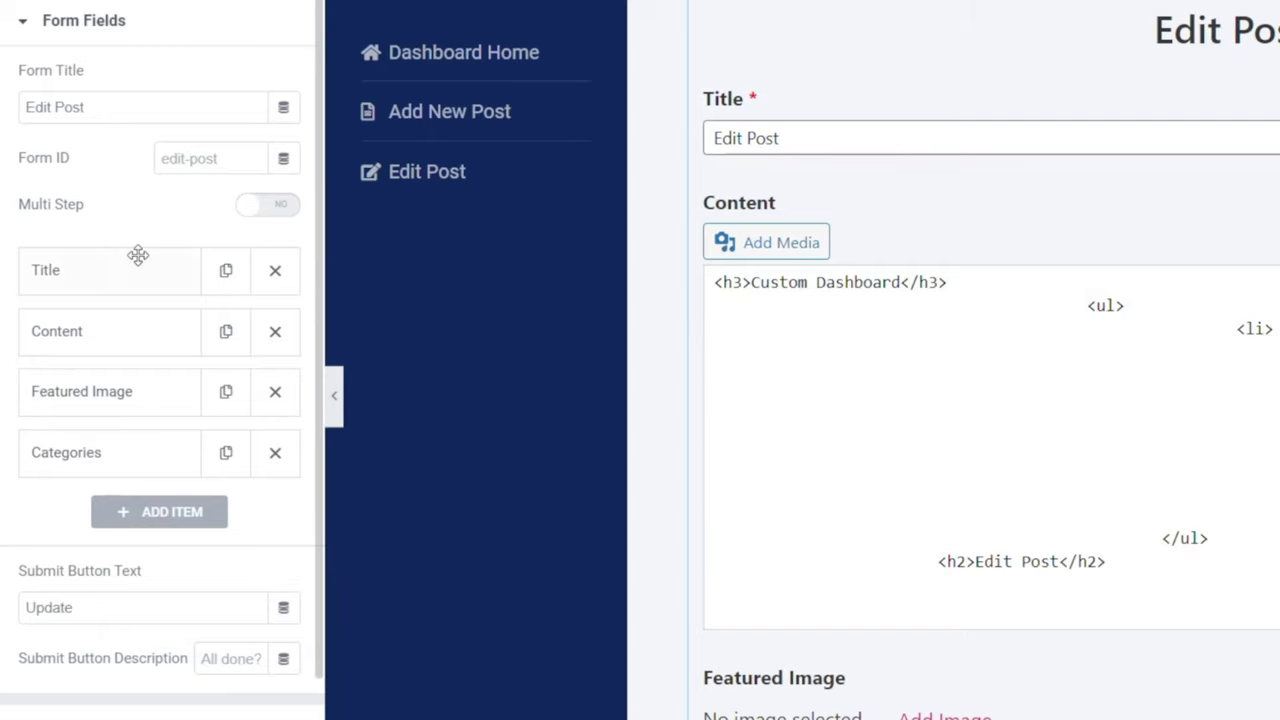
Set the edit form's Select Post option to Url Query in its post settings.
scroll(150, 690, "down", 3)
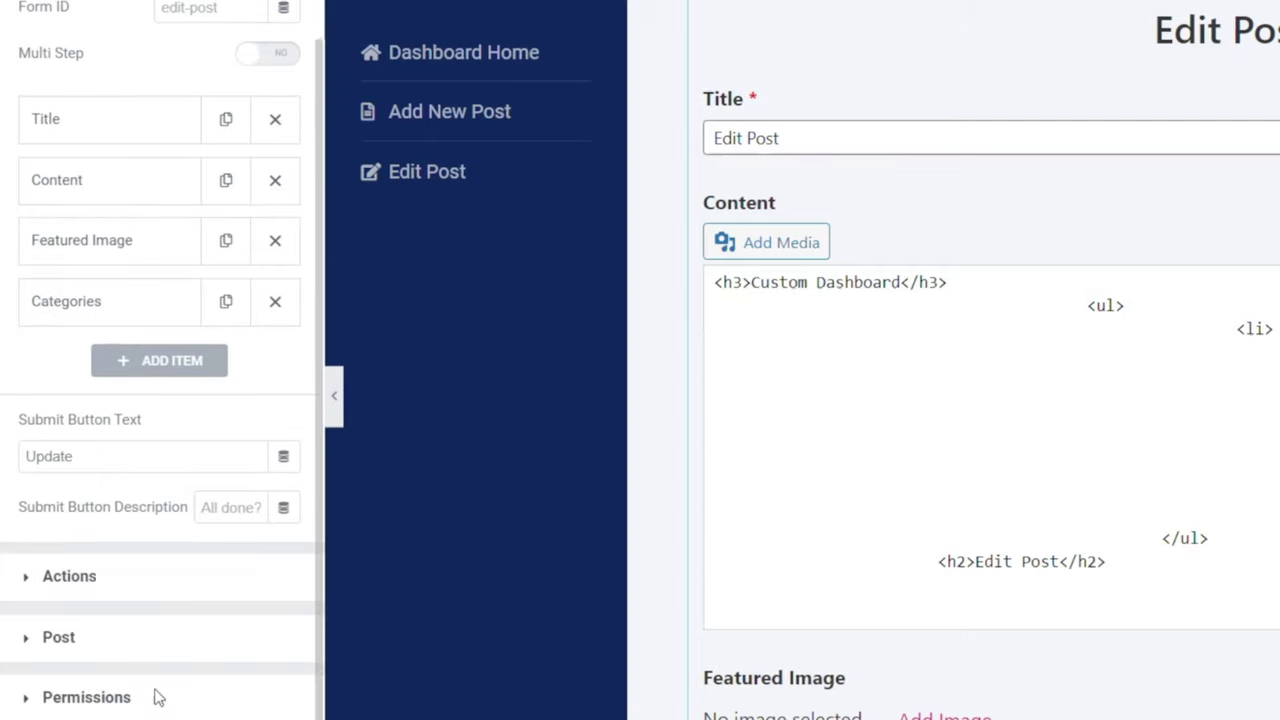
left_click(58, 545)
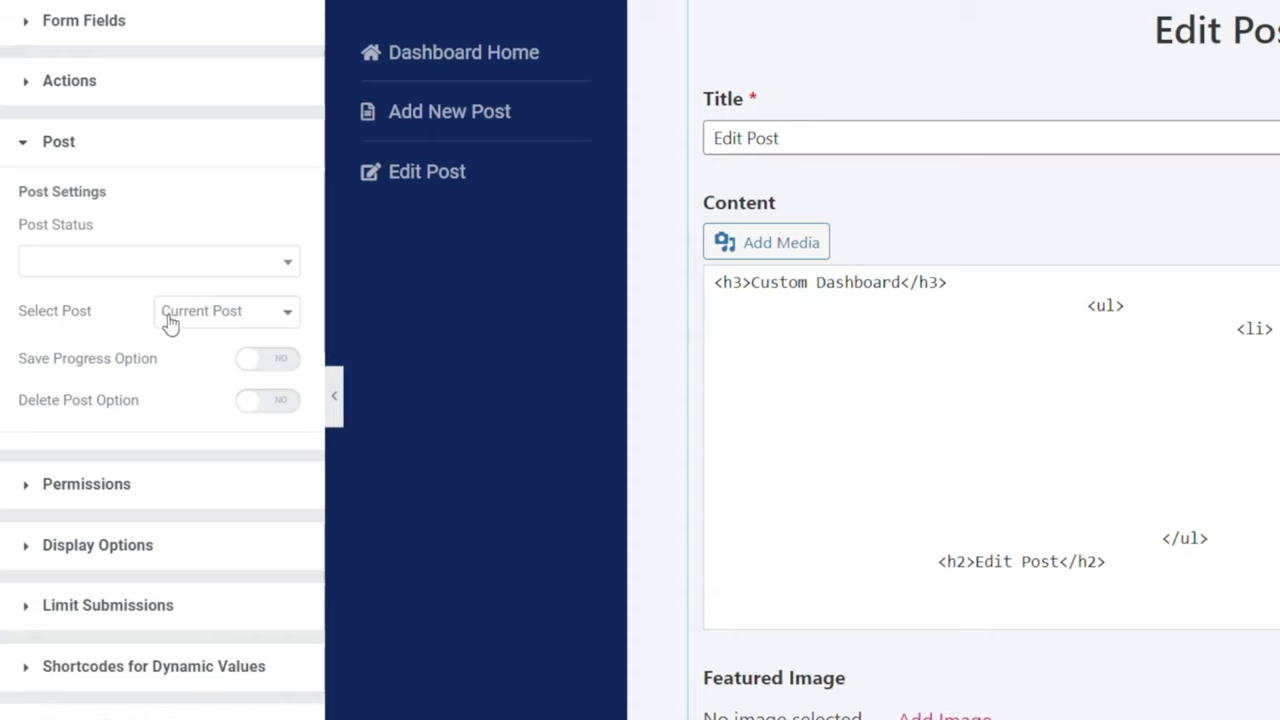
left_click(200, 322)
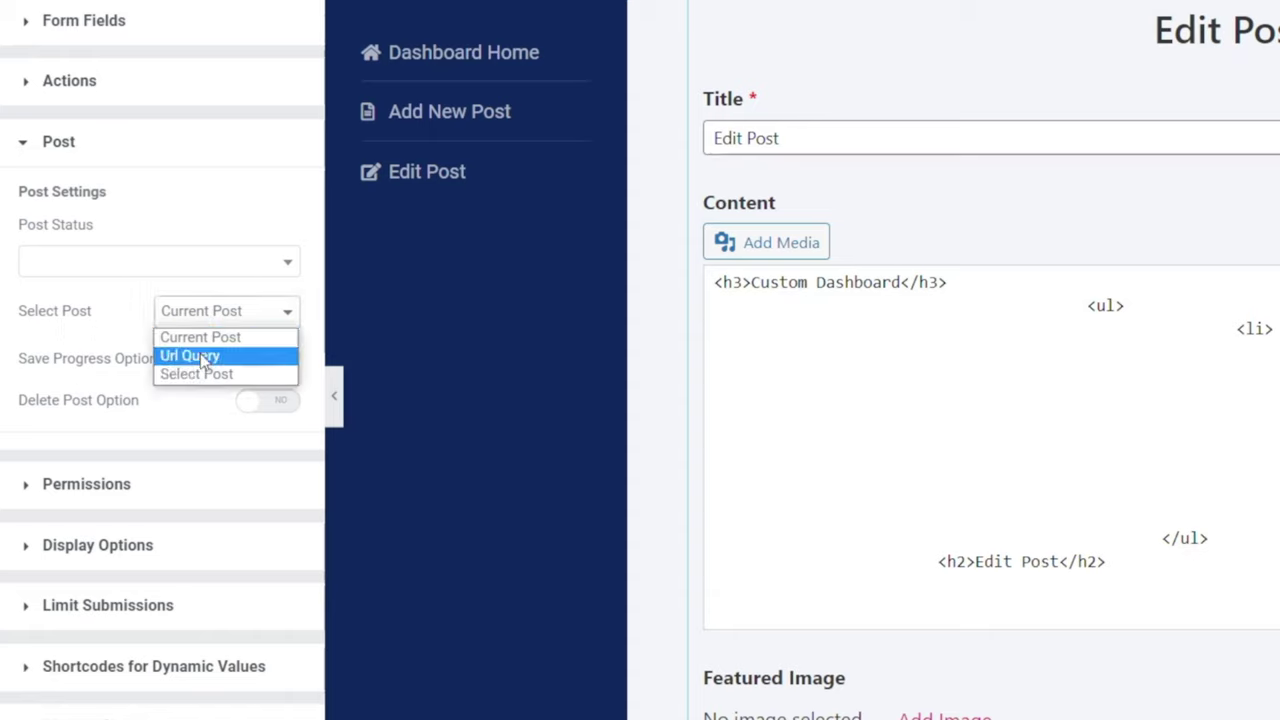
left_click(203, 357)
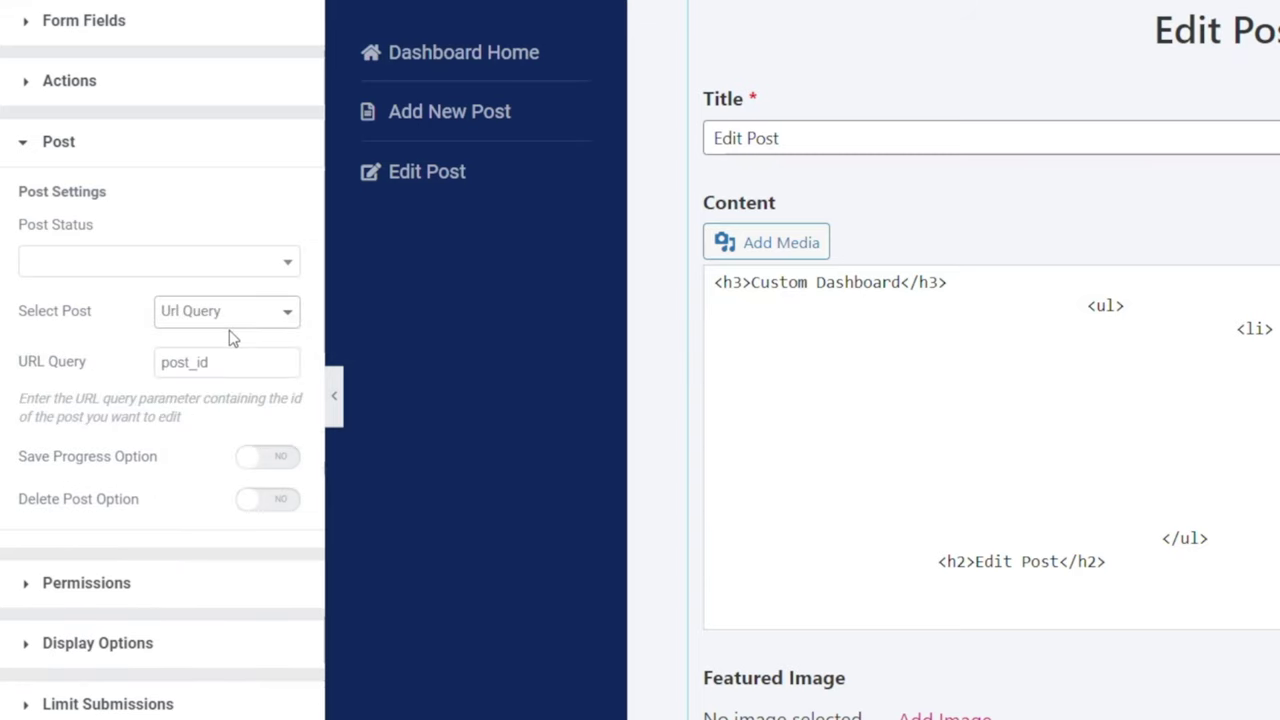